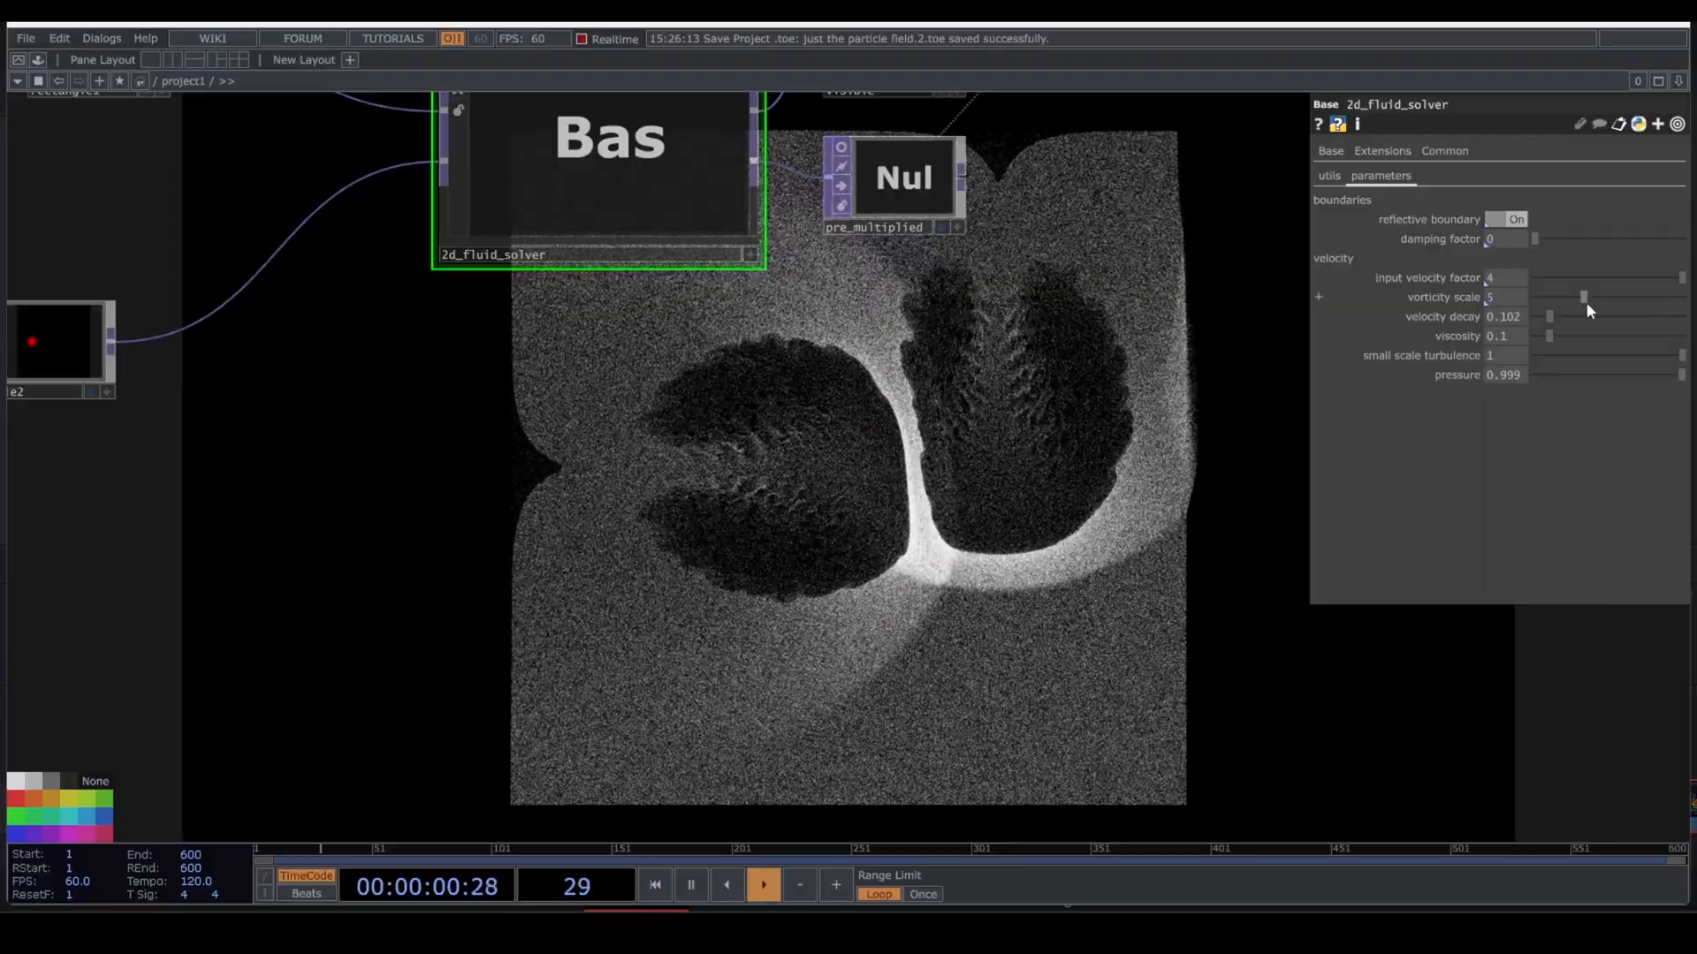
Raise the 2d_fluid_solver's viscosity to 0.92, velocity decay to 0.461 and vorticity scale to 14.97.
{"action": "left_click_drag", "start_coordinate": [1551, 319], "coordinate": [1676, 350]}
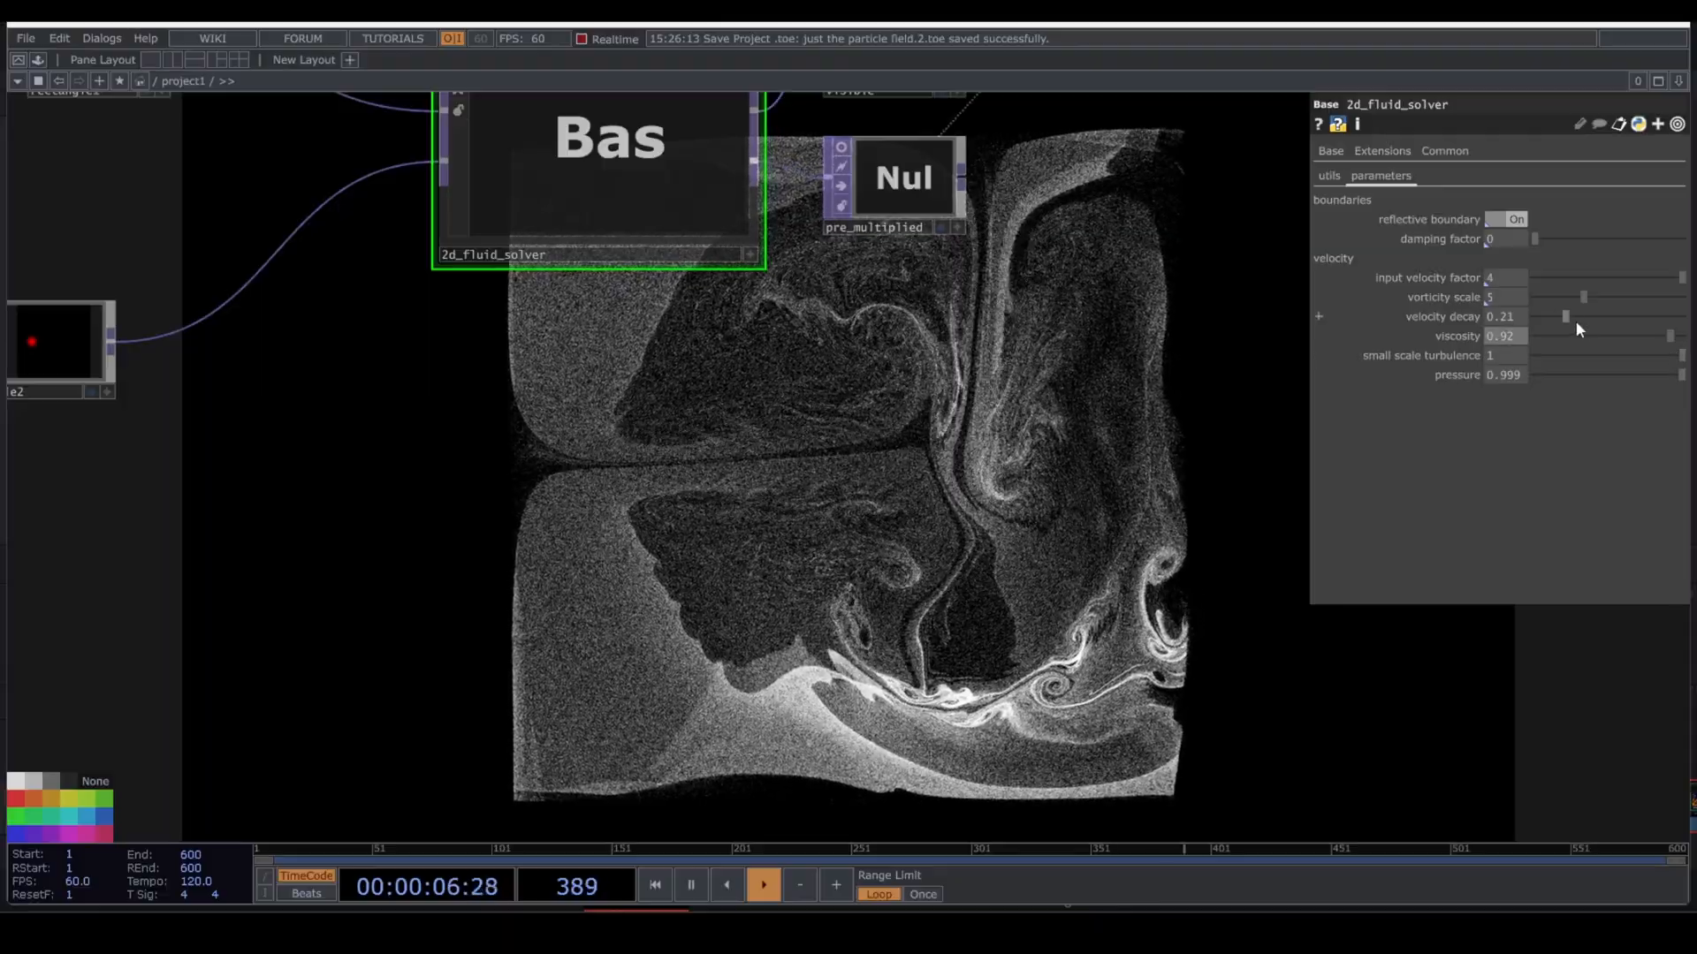
{"action": "left_click_drag", "start_coordinate": [1576, 321], "coordinate": [1682, 306]}
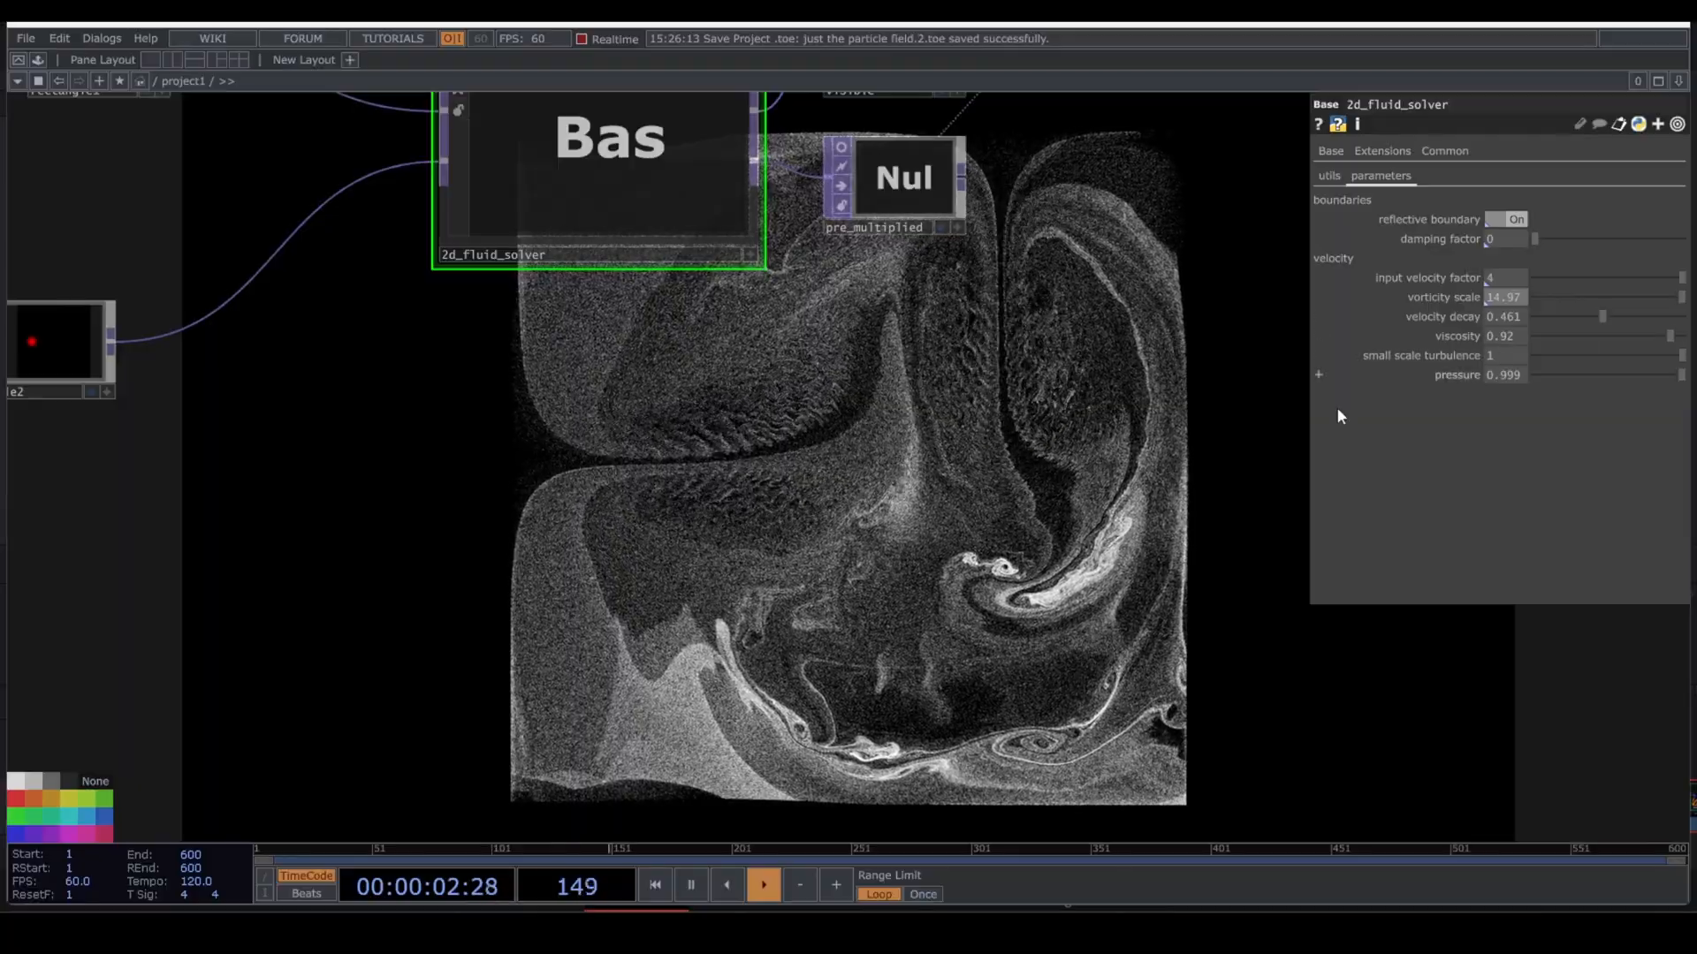
{"action": "left_click_drag", "start_coordinate": [916, 491], "coordinate": [893, 427]}
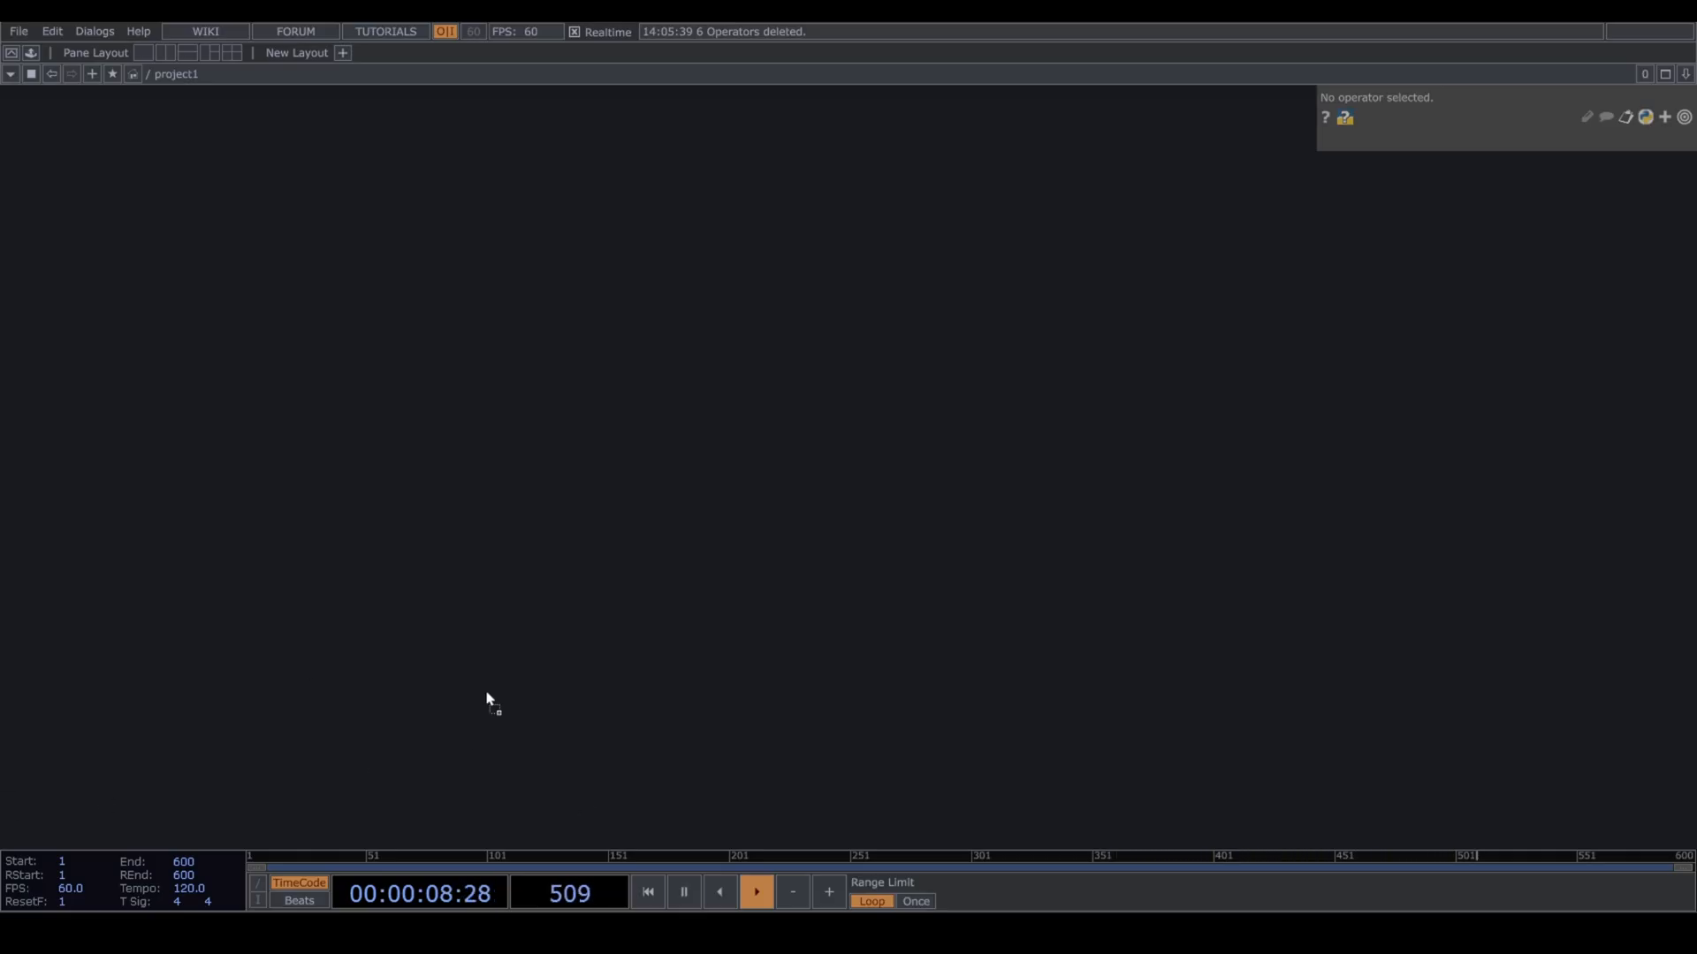
Load Fluid_simulation_1(8).tox into the empty project1 network.
{"action": "left_click_drag", "start_coordinate": [803, 632], "coordinate": [808, 637]}
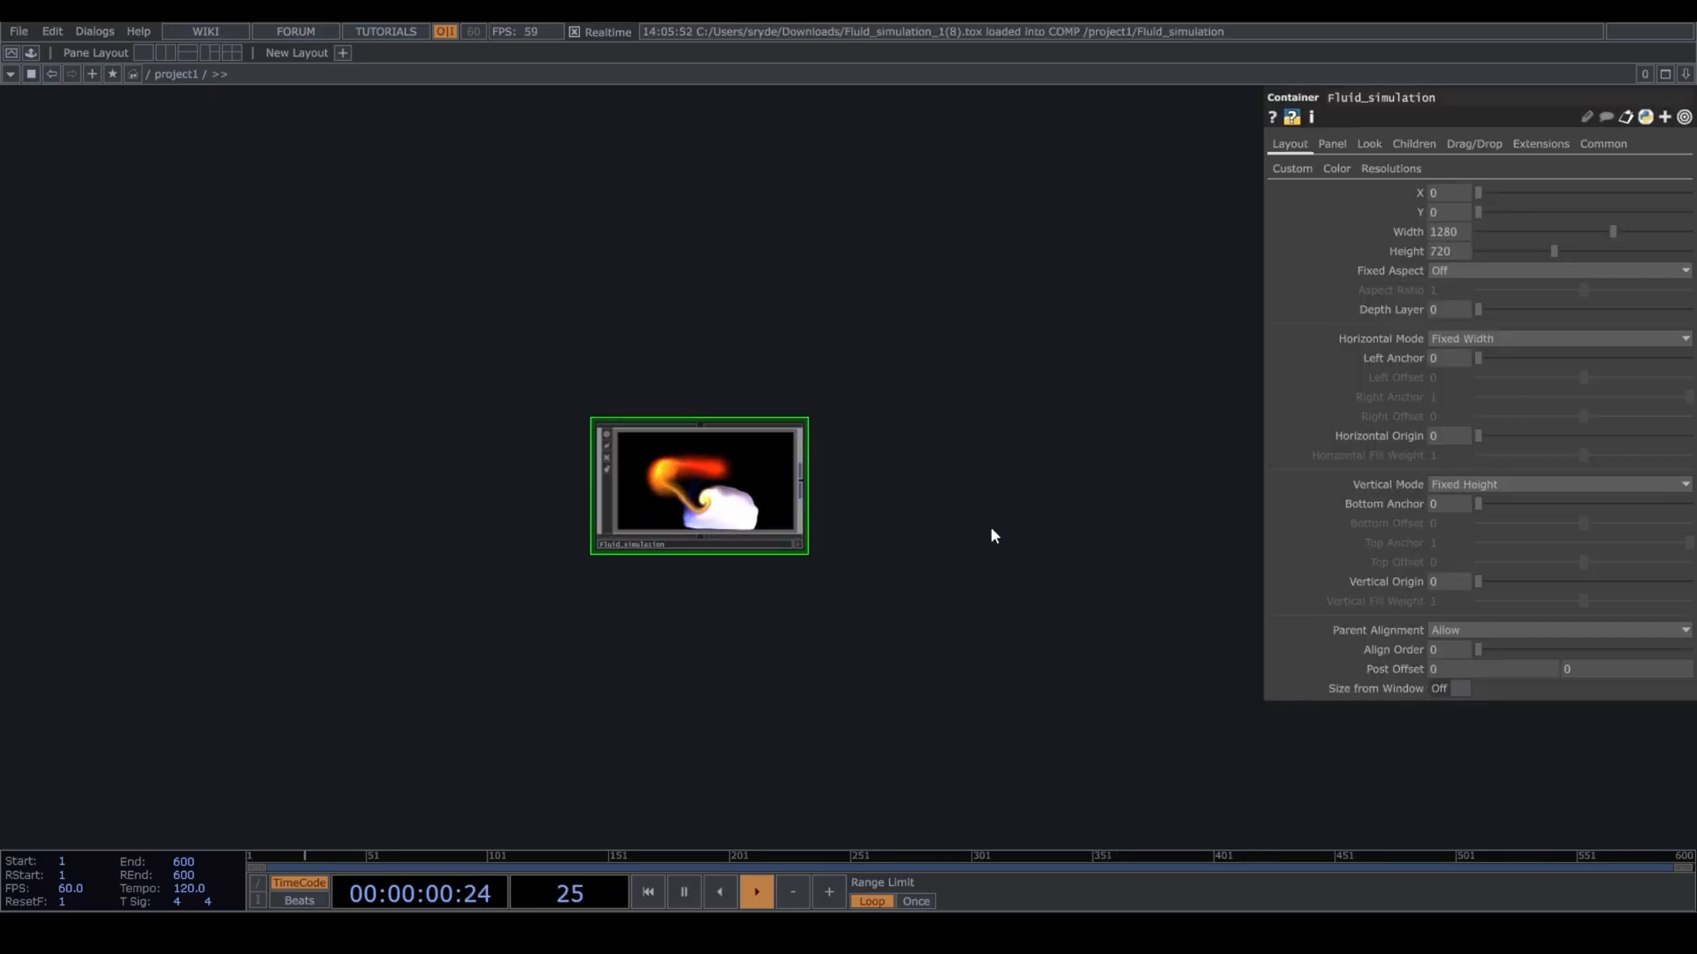
{"action": "scroll", "coordinate": [768, 460], "scroll_direction": "up", "scroll_amount": 3}
{"action": "scroll", "coordinate": [666, 574], "scroll_direction": "down", "scroll_amount": 2}
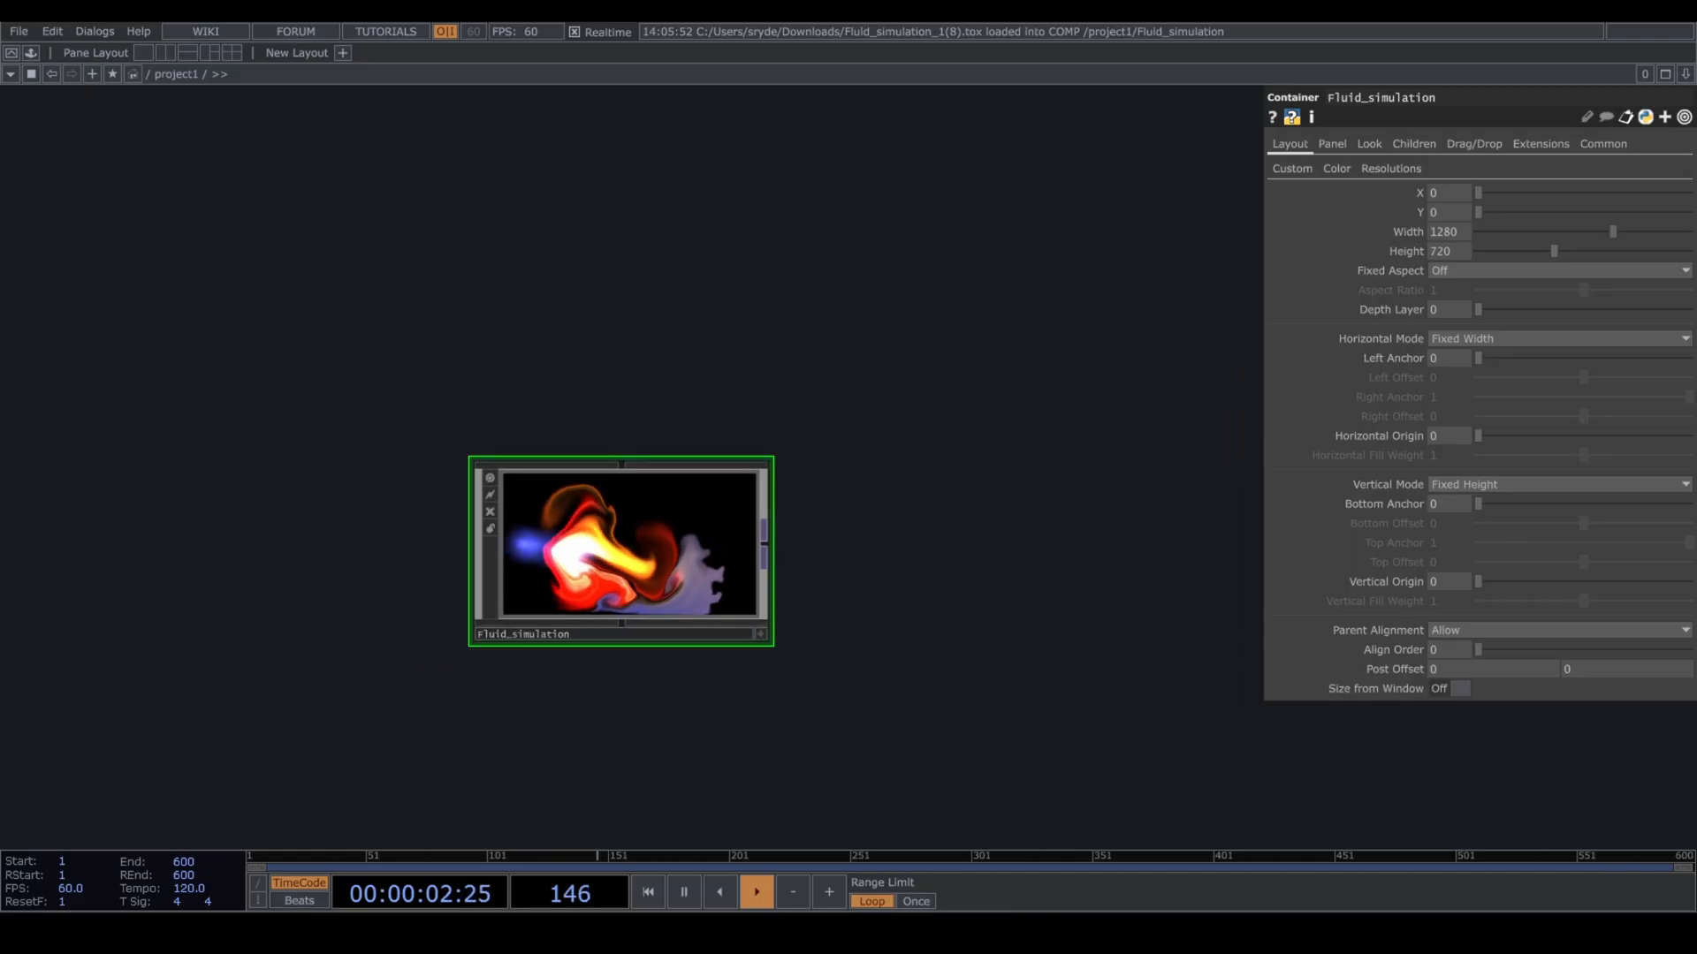
{"action": "scroll", "coordinate": [656, 574], "scroll_direction": "up", "scroll_amount": 4}
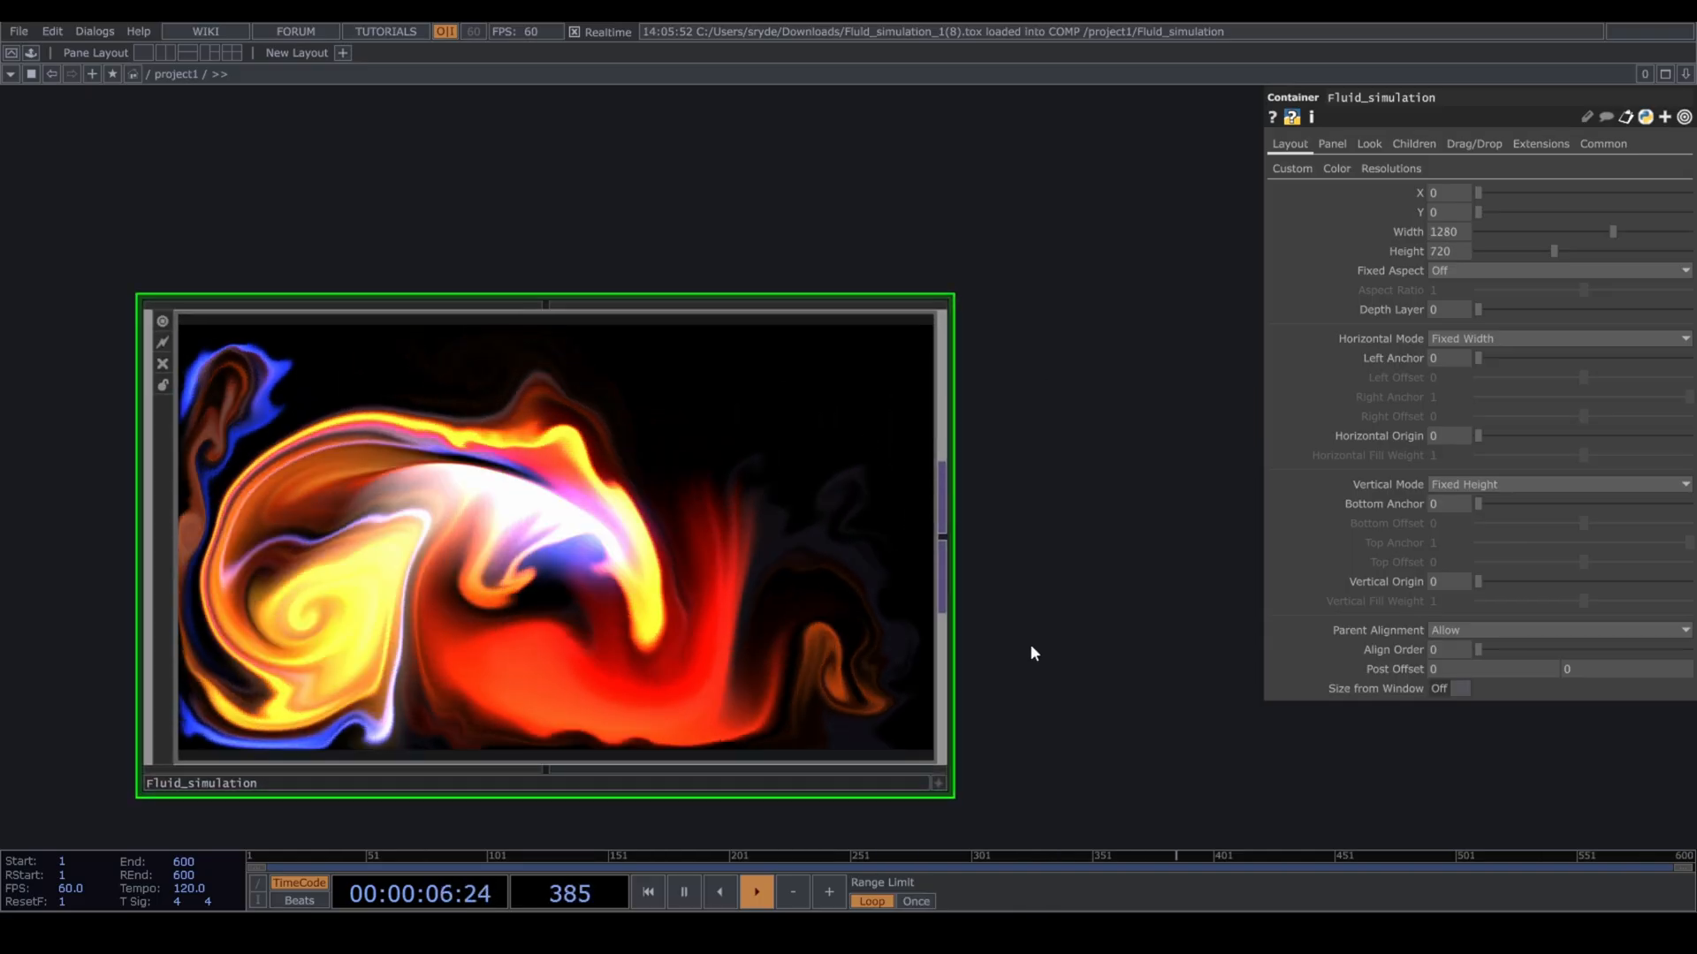
{"action": "left_click_drag", "start_coordinate": [636, 261], "coordinate": [718, 165]}
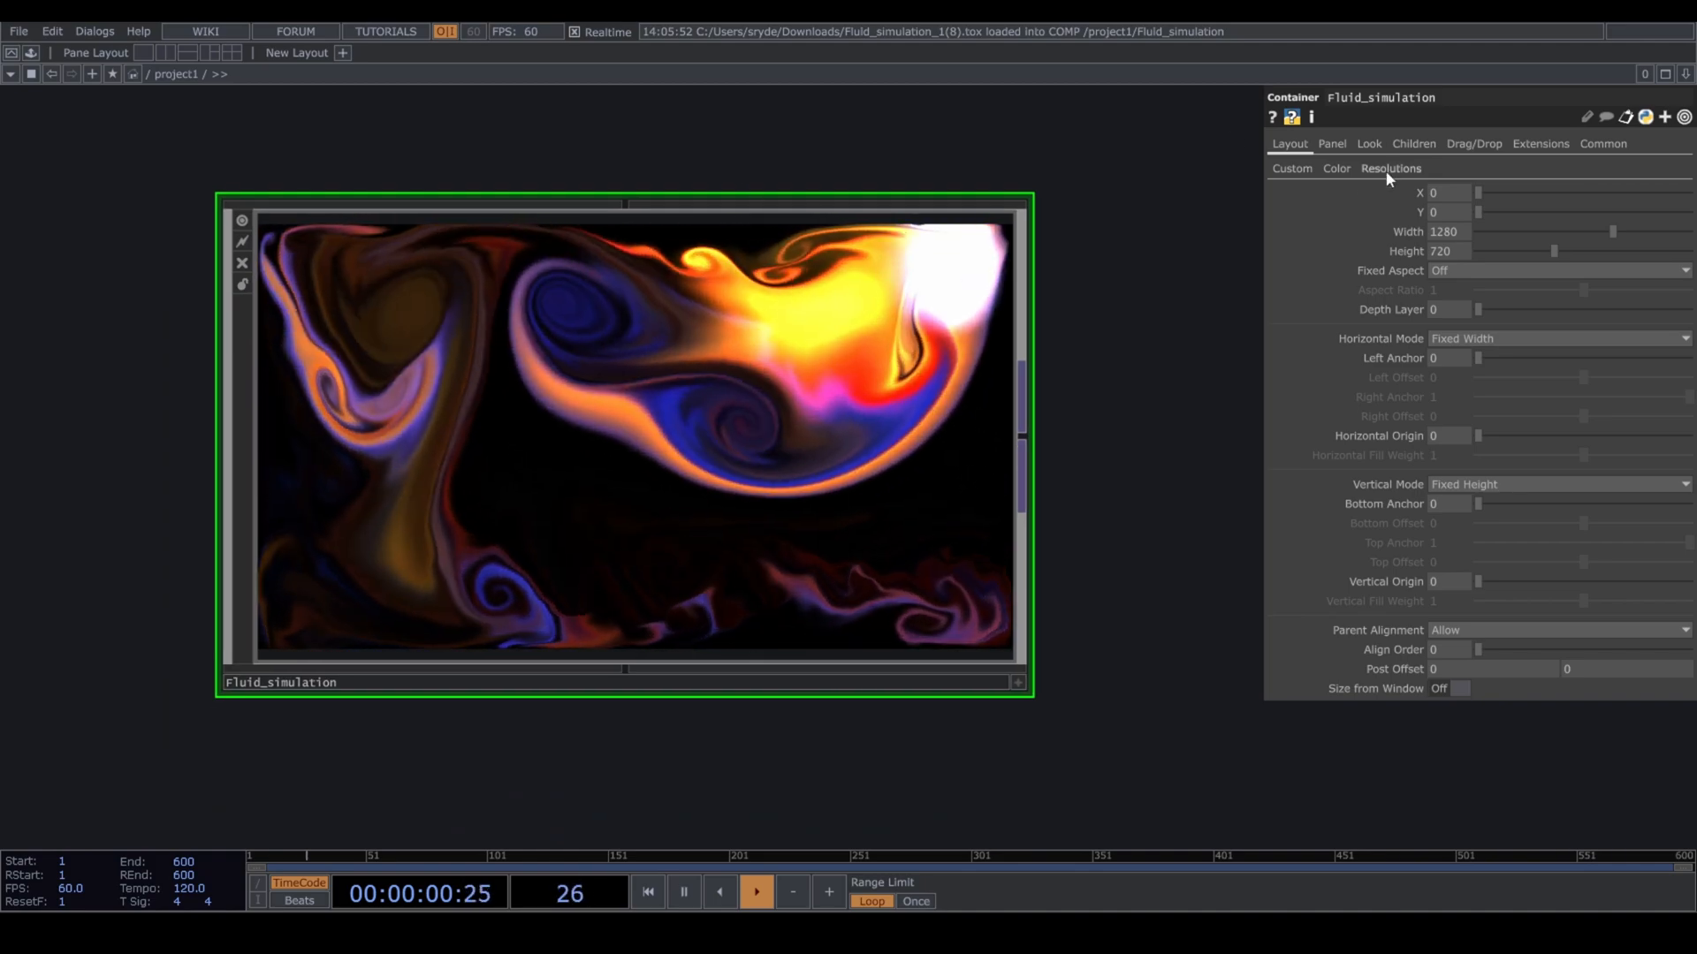
Set the Fluid_simulation component's simulation resolution to 256 by 256 and its output resolution to 1280 by 1280.
{"action": "left_click", "coordinate": [1389, 169]}
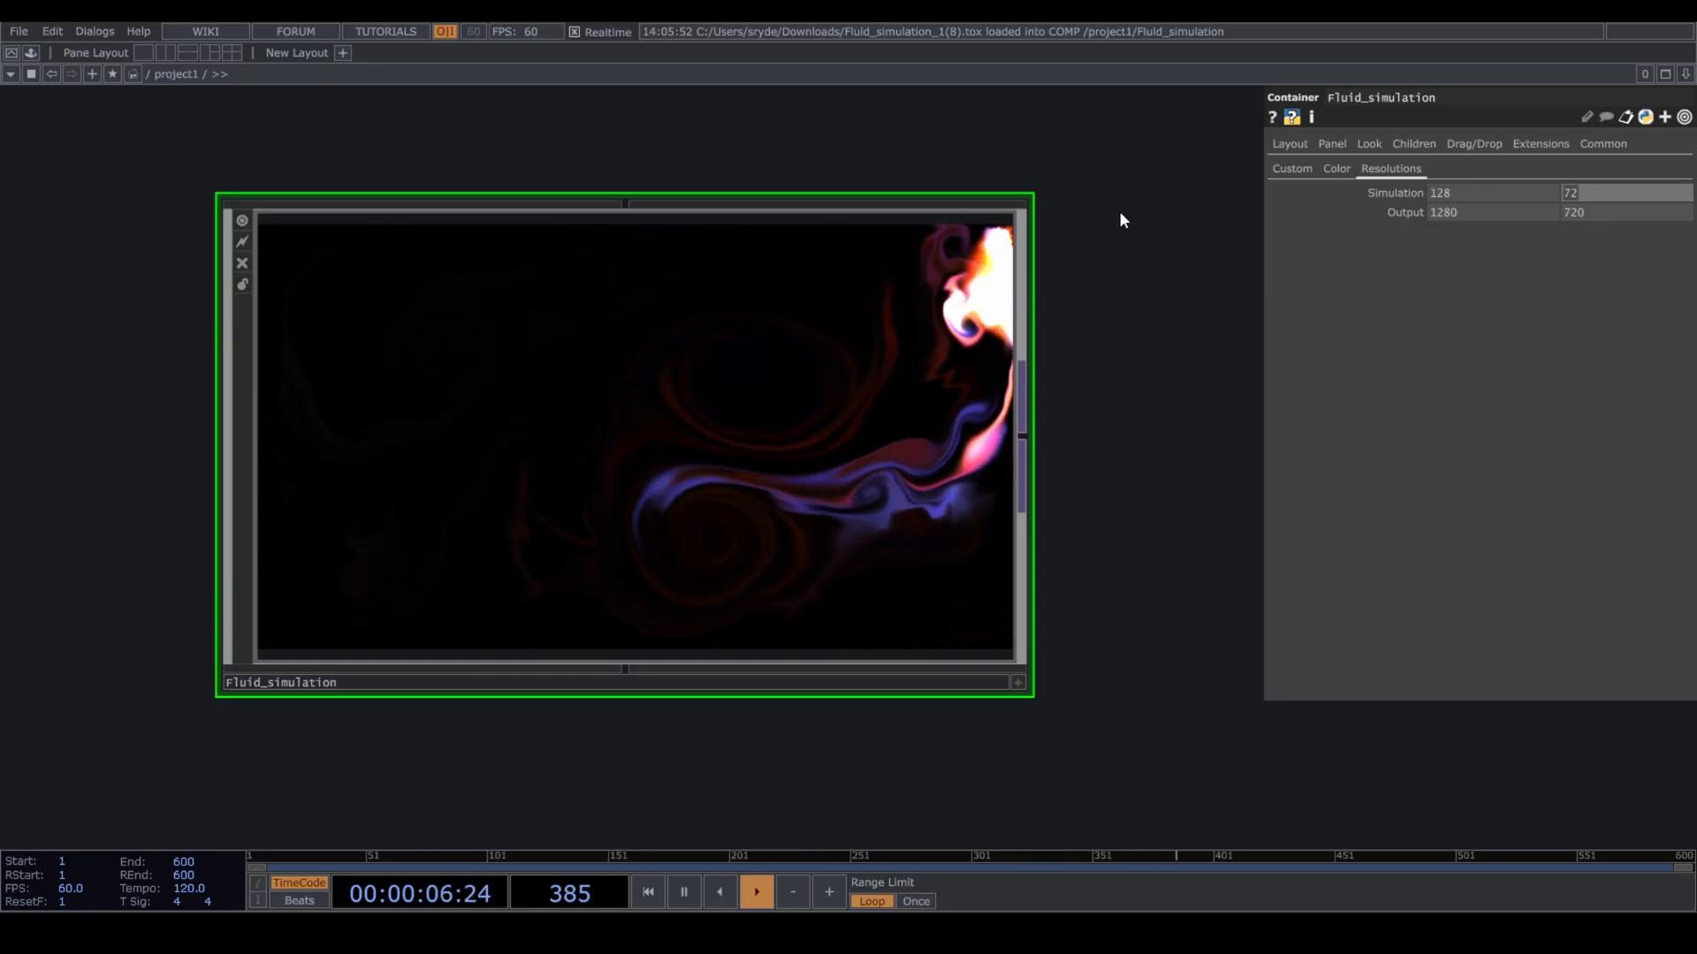
{"action": "type", "text": "256"}
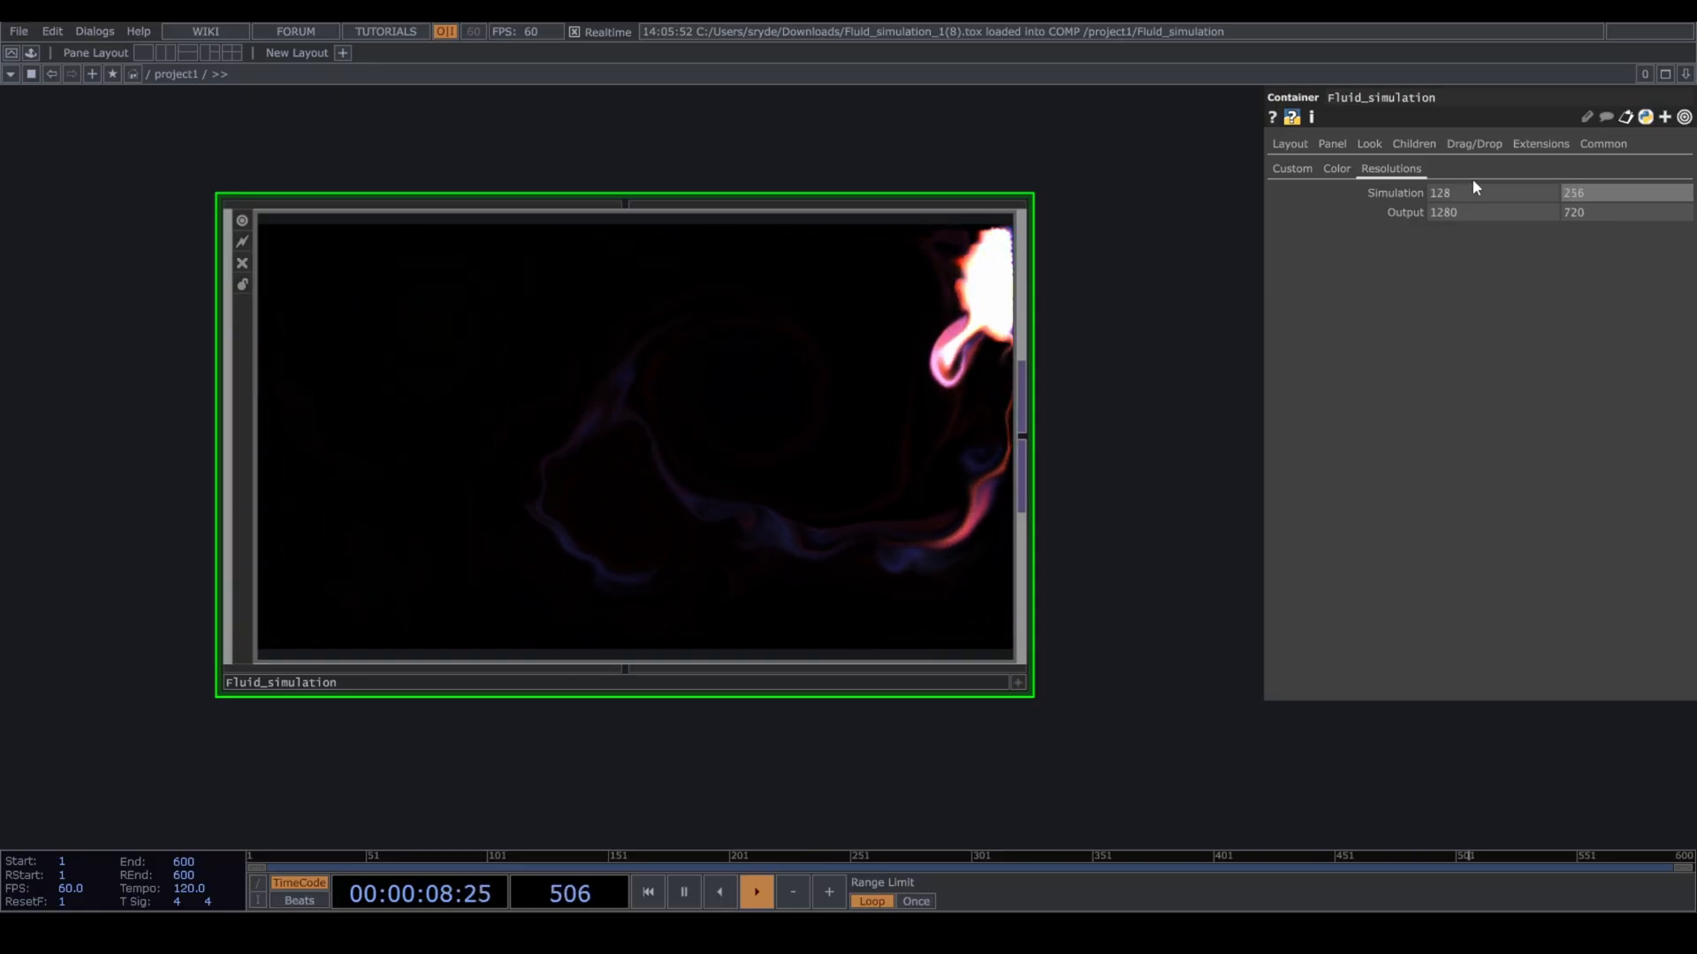
{"action": "type", "text": "256"}
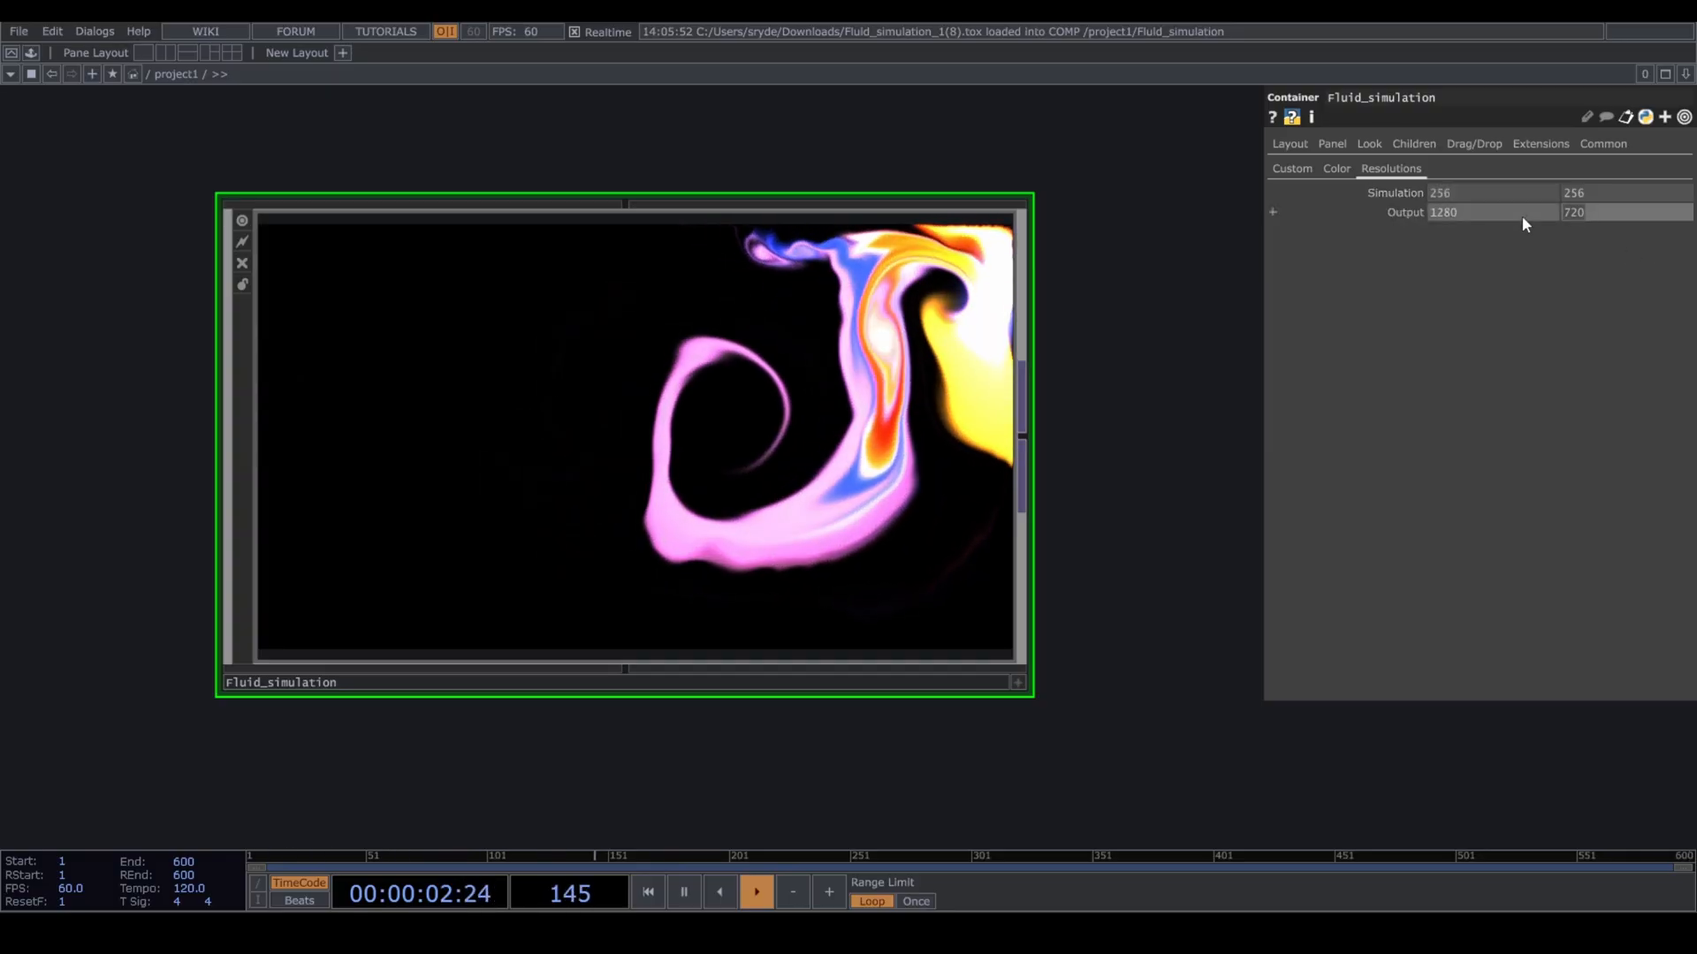
{"action": "type", "text": "1280"}
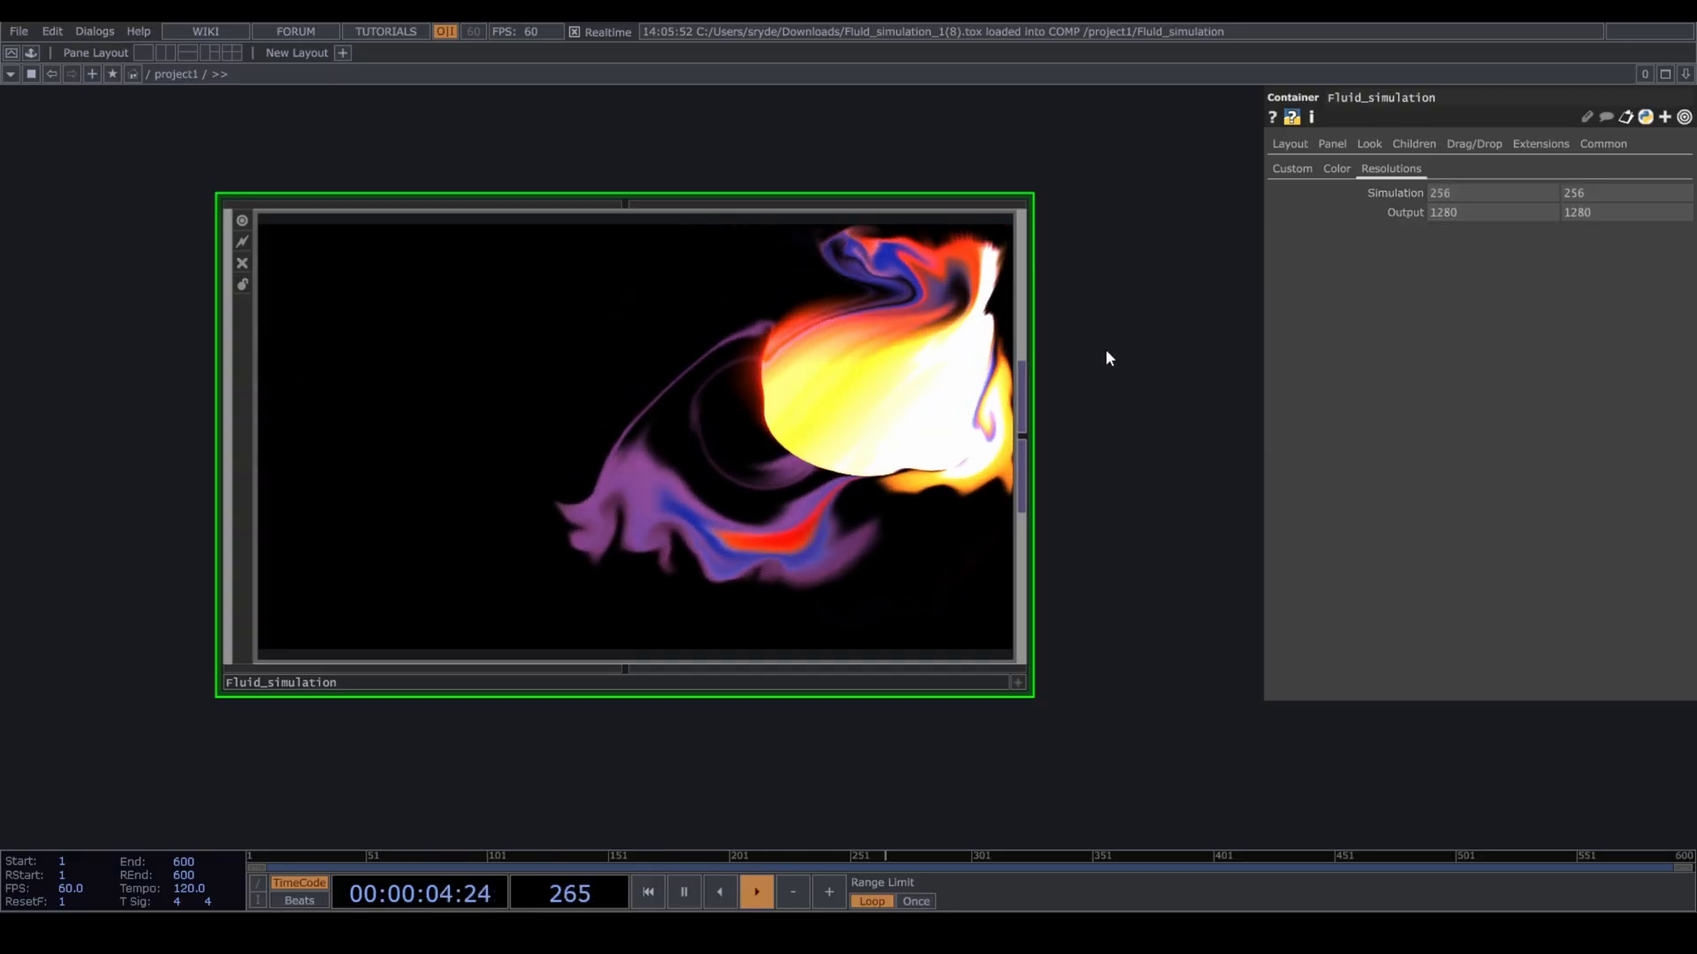
Reset the fluid simulation from the component's custom parameters.
{"action": "scroll", "coordinate": [1155, 307], "scroll_direction": "down", "scroll_amount": 2}
{"action": "scroll", "coordinate": [831, 380], "scroll_direction": "up", "scroll_amount": 1}
{"action": "scroll", "coordinate": [830, 380], "scroll_direction": "up", "scroll_amount": 3}
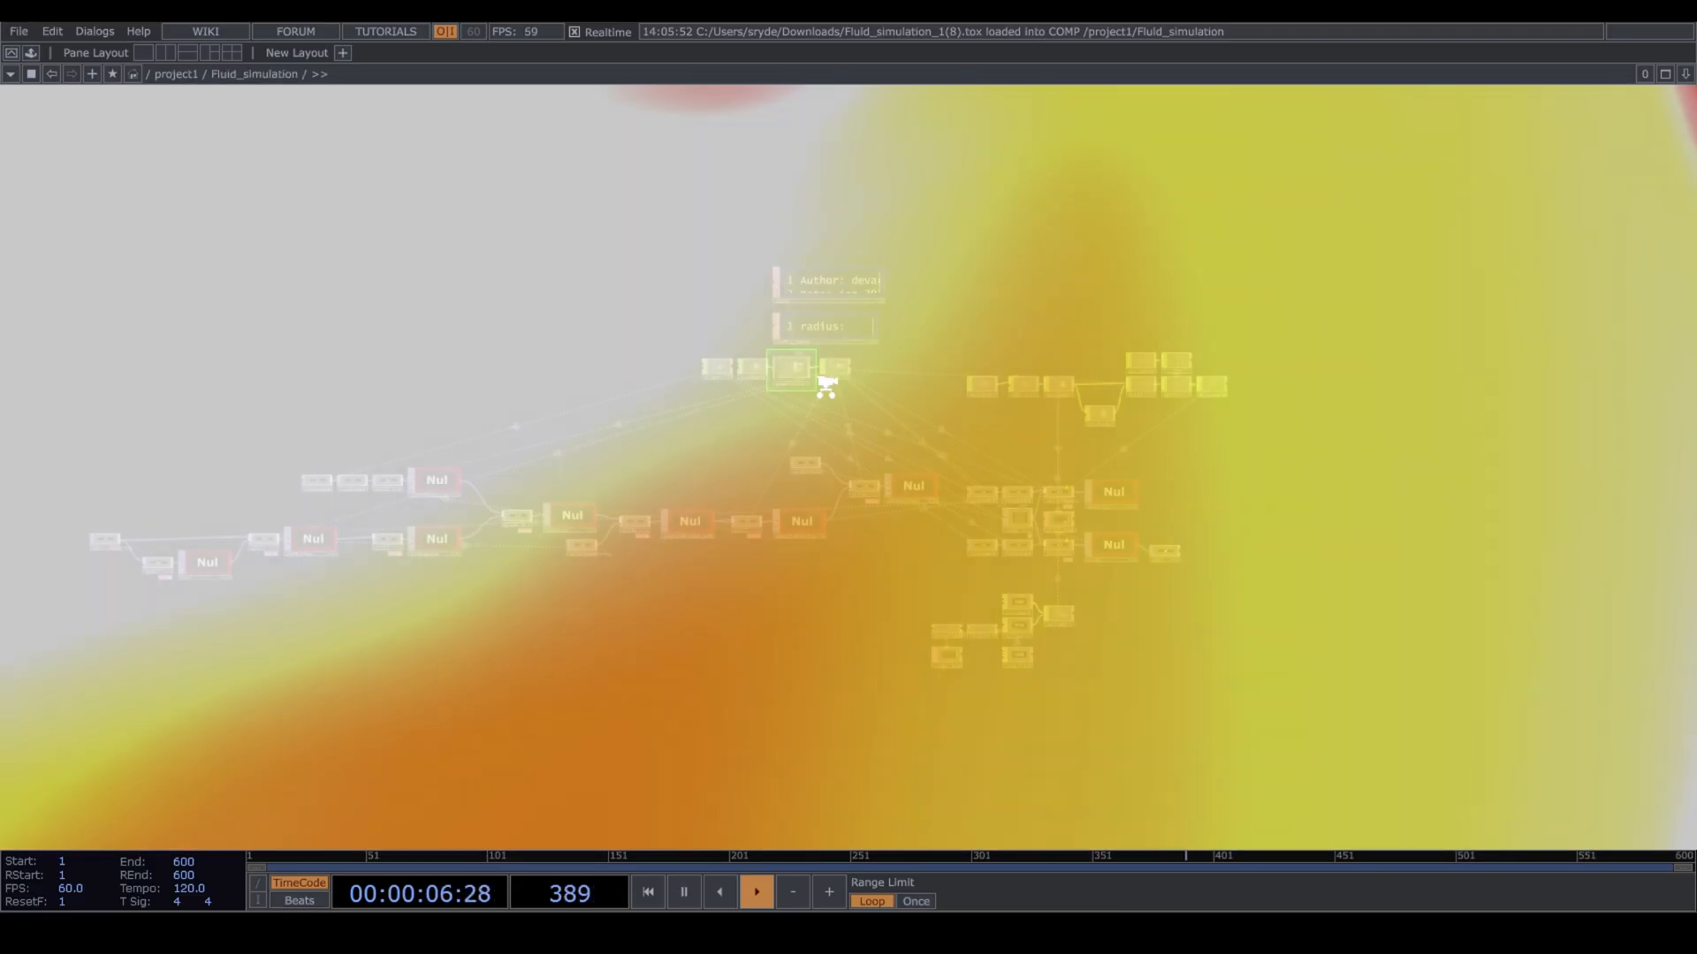
{"action": "scroll", "coordinate": [978, 609], "scroll_direction": "down", "scroll_amount": 3}
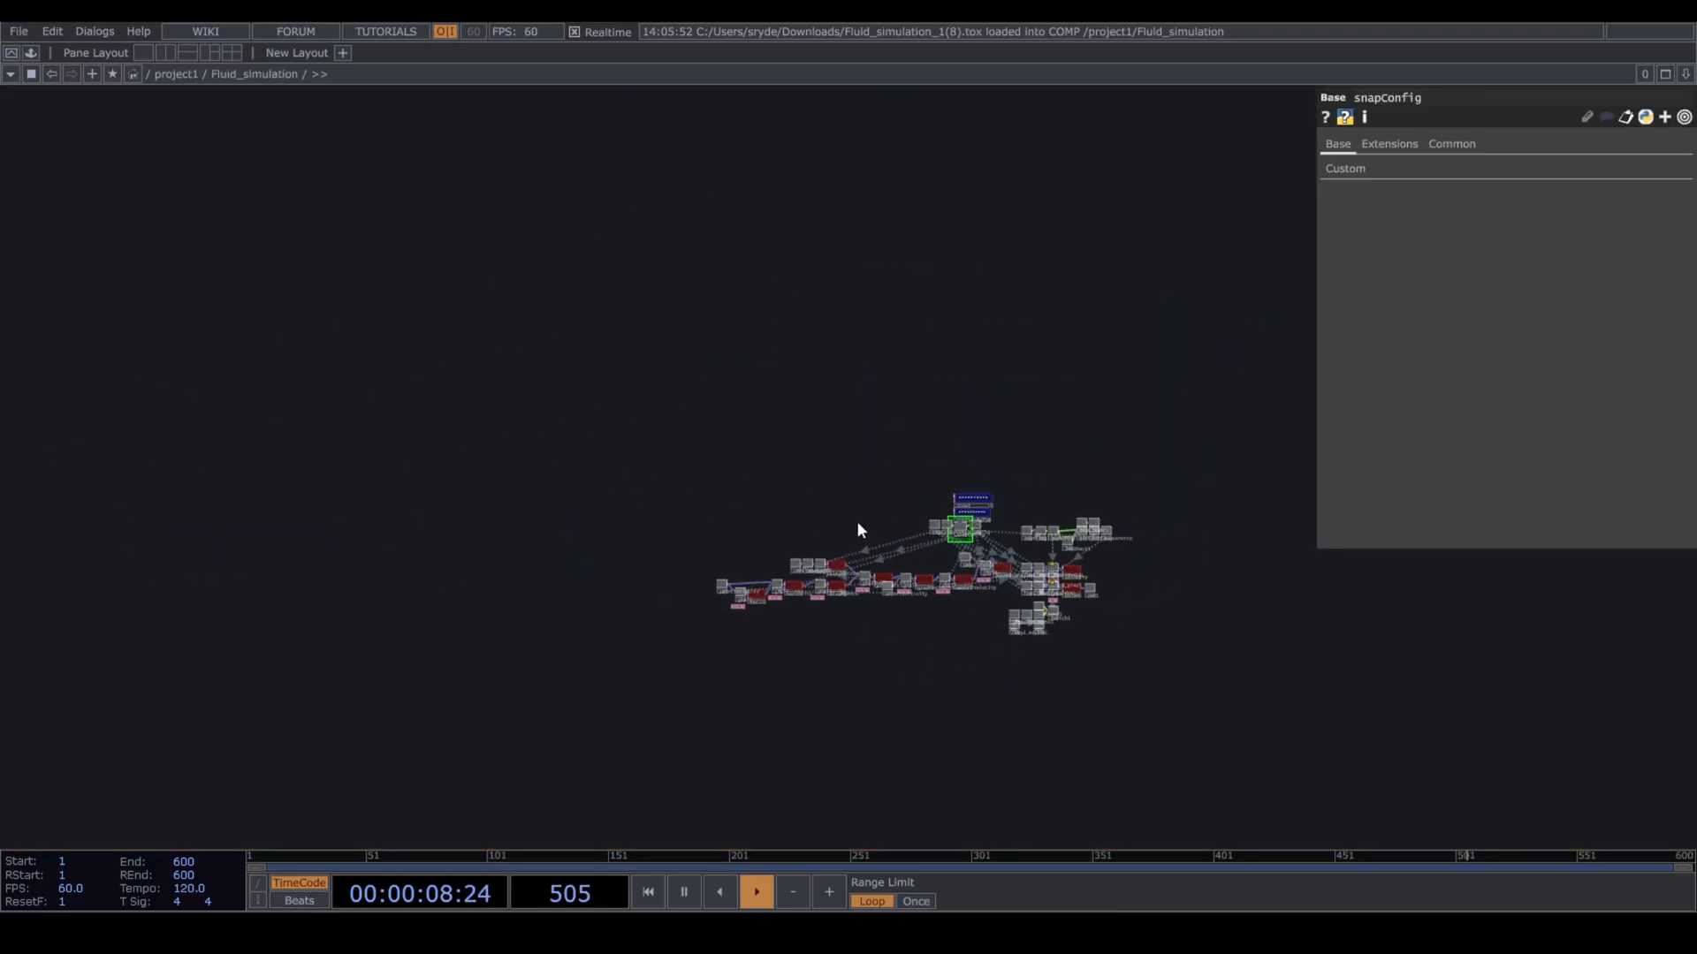
{"action": "scroll", "coordinate": [857, 521], "scroll_direction": "down", "scroll_amount": 2}
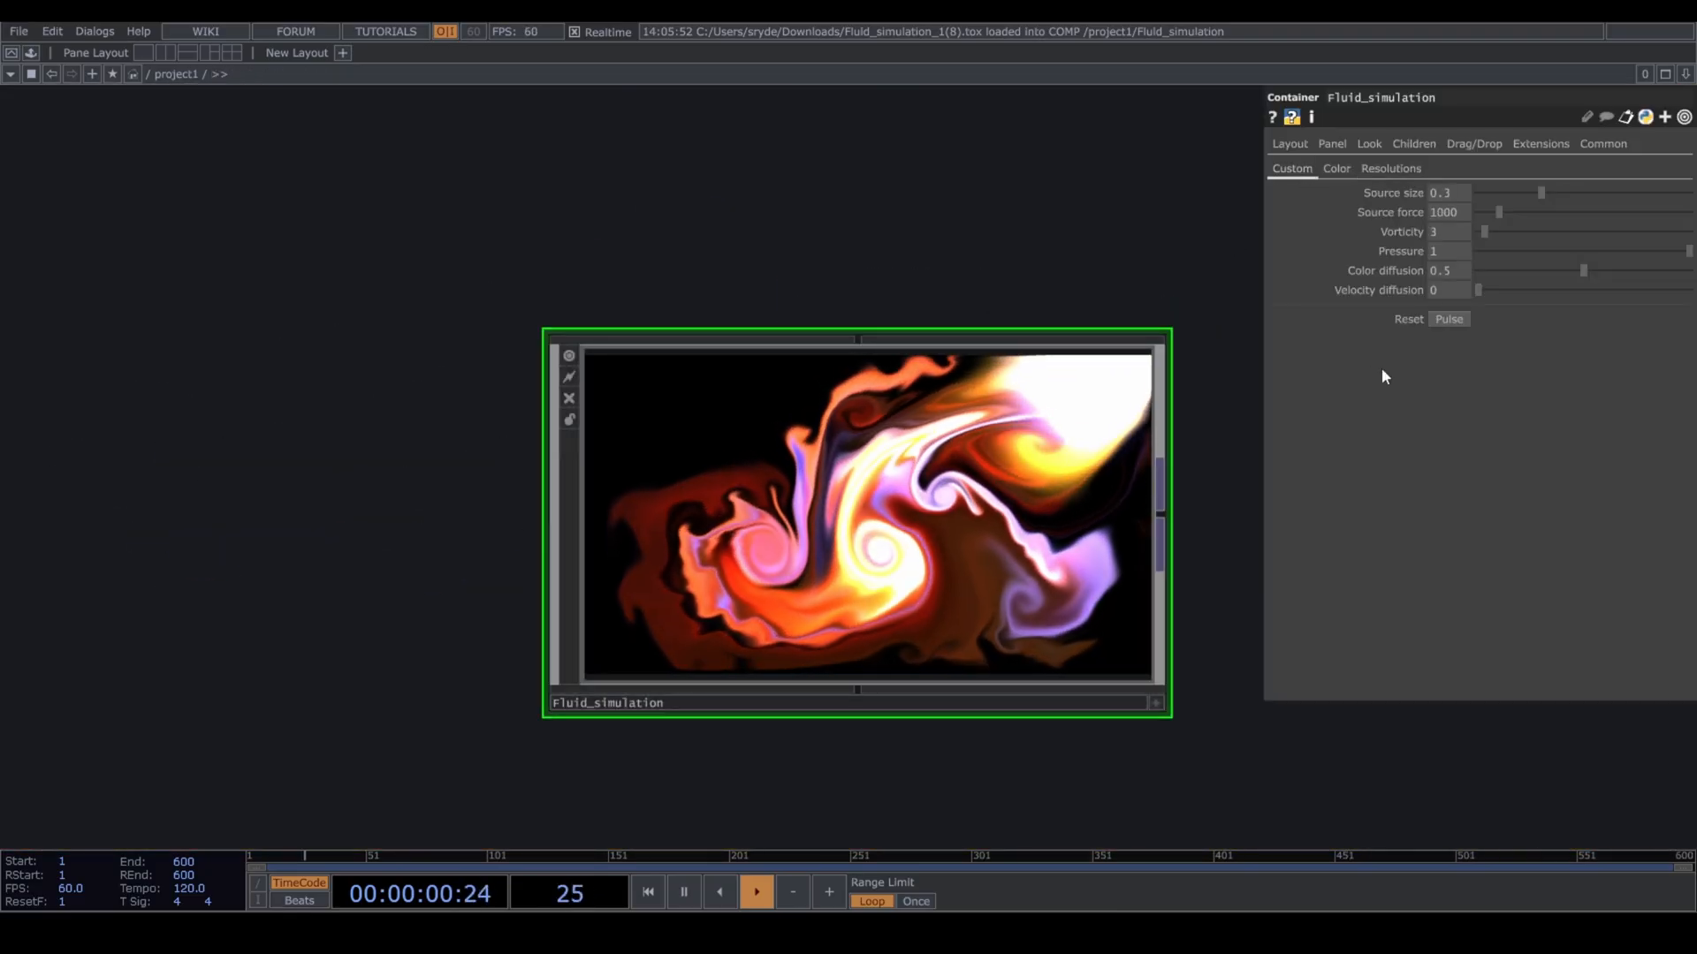
{"action": "left_click", "coordinate": [1463, 319]}
Enter the Fluid_simulation component and display its out1 operator as the network background.
{"action": "scroll", "coordinate": [707, 629], "scroll_direction": "up", "scroll_amount": 5}
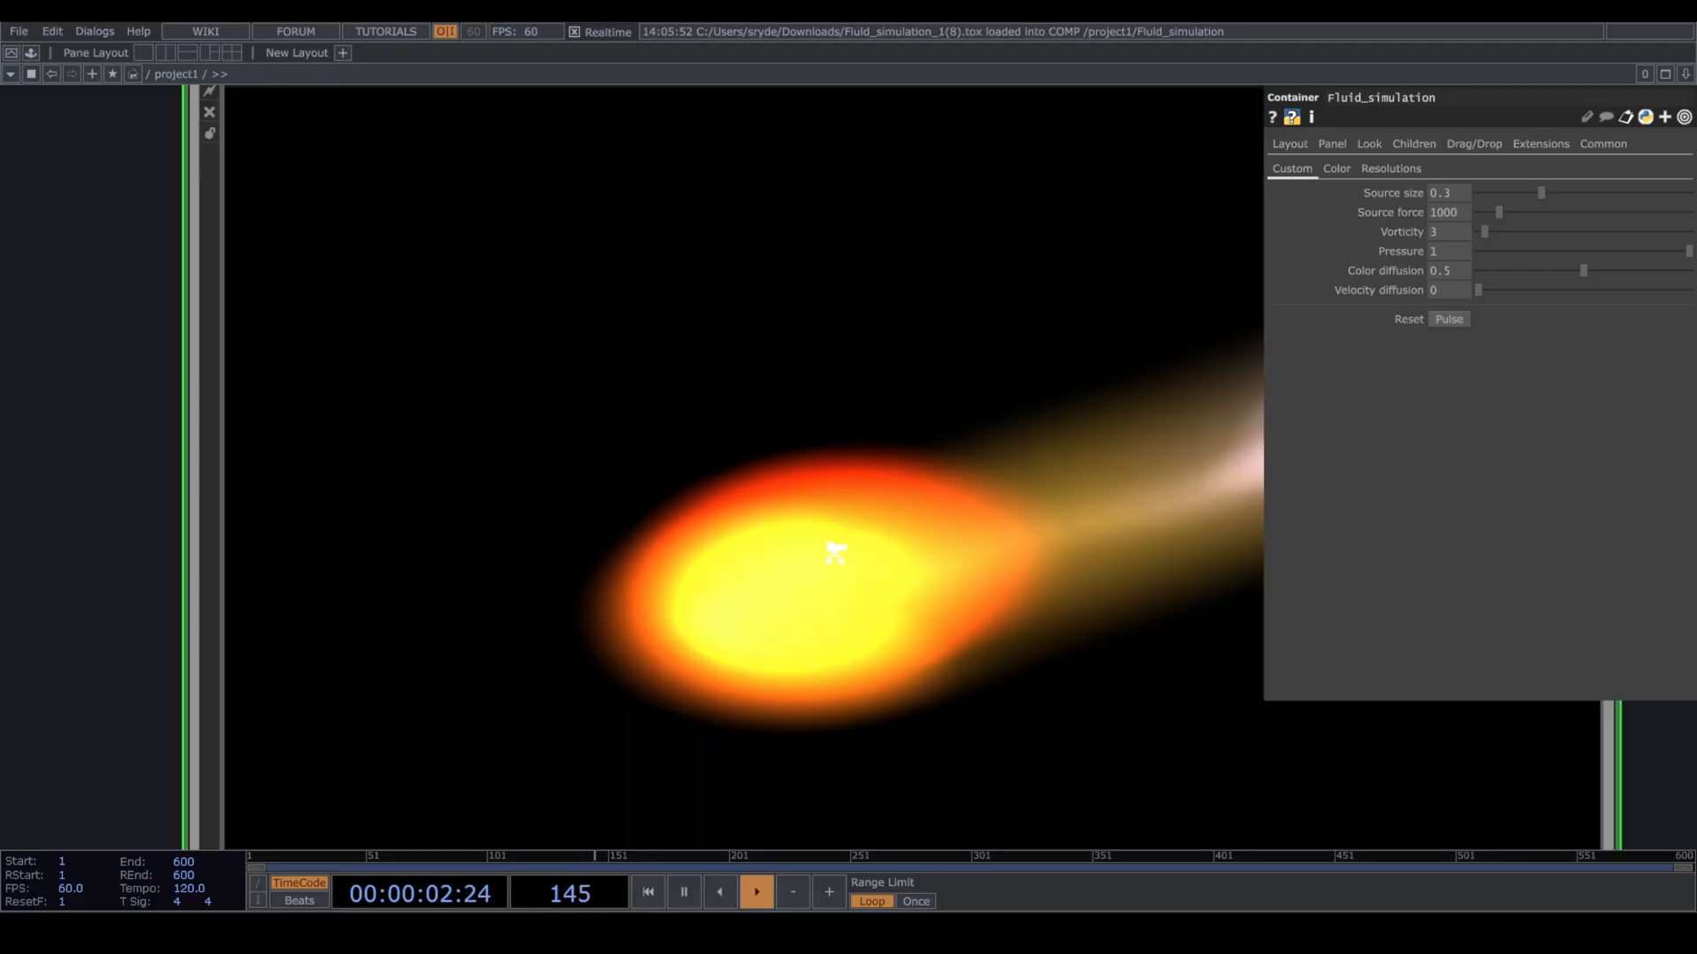
{"action": "scroll", "coordinate": [1177, 569], "scroll_direction": "up", "scroll_amount": 3}
{"action": "scroll", "coordinate": [1177, 569], "scroll_direction": "up", "scroll_amount": 2}
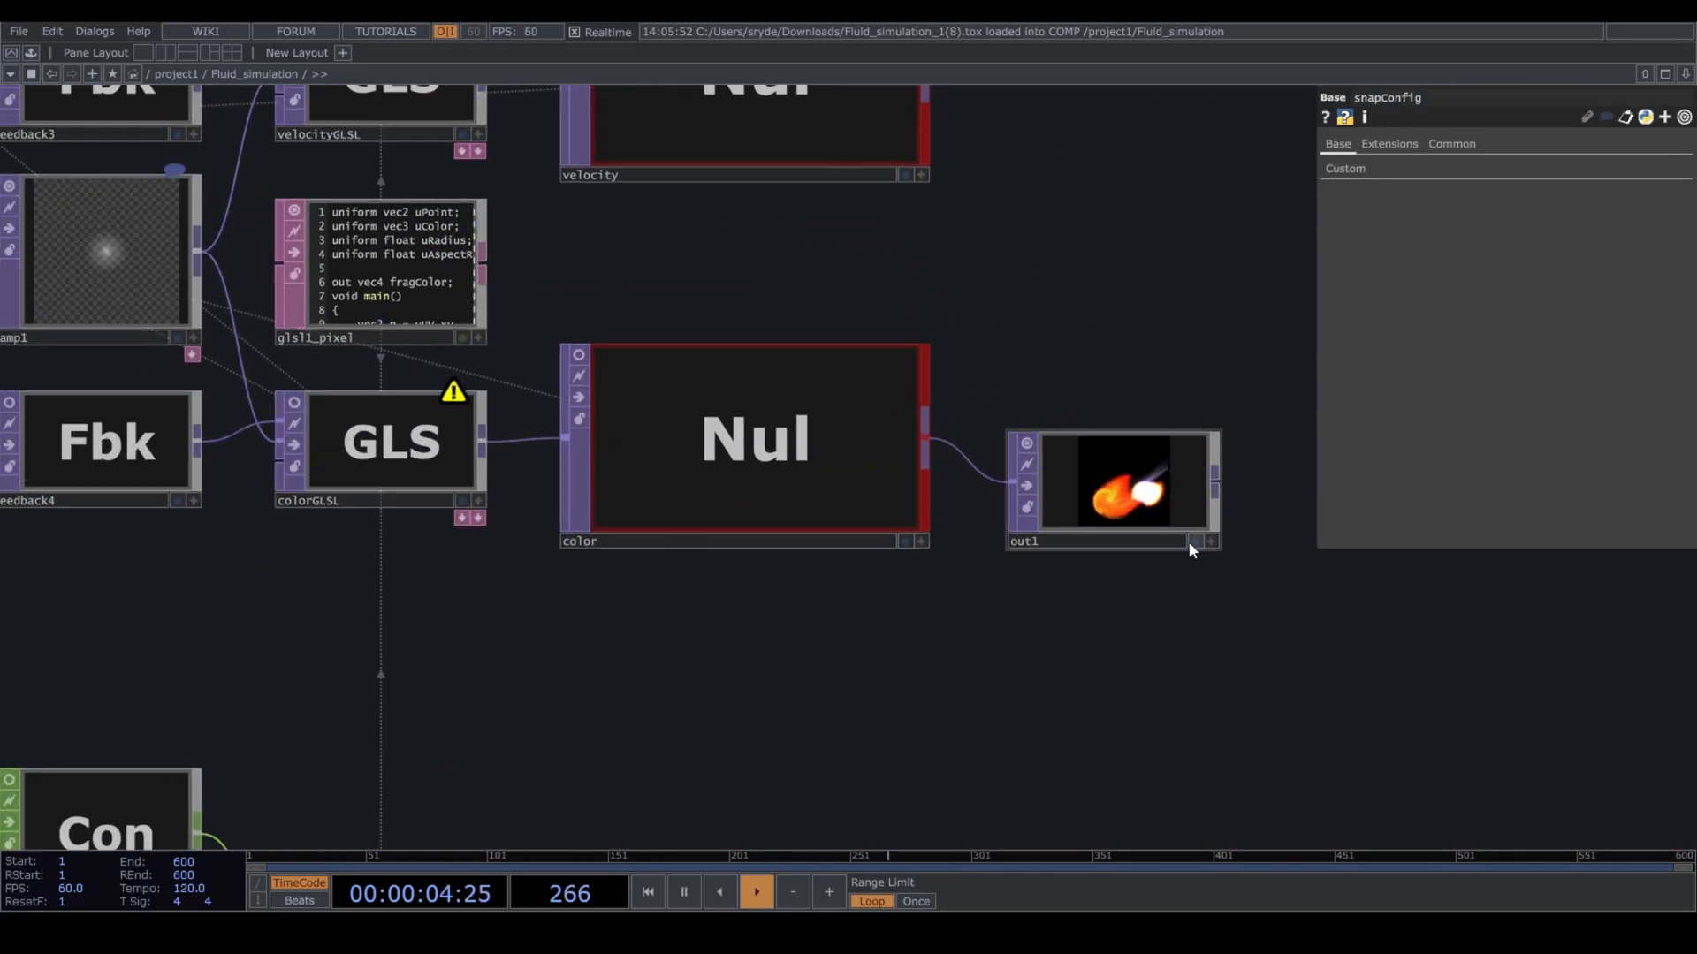
{"action": "left_click", "coordinate": [1193, 540]}
{"action": "scroll", "coordinate": [897, 475], "scroll_direction": "down", "scroll_amount": 8}
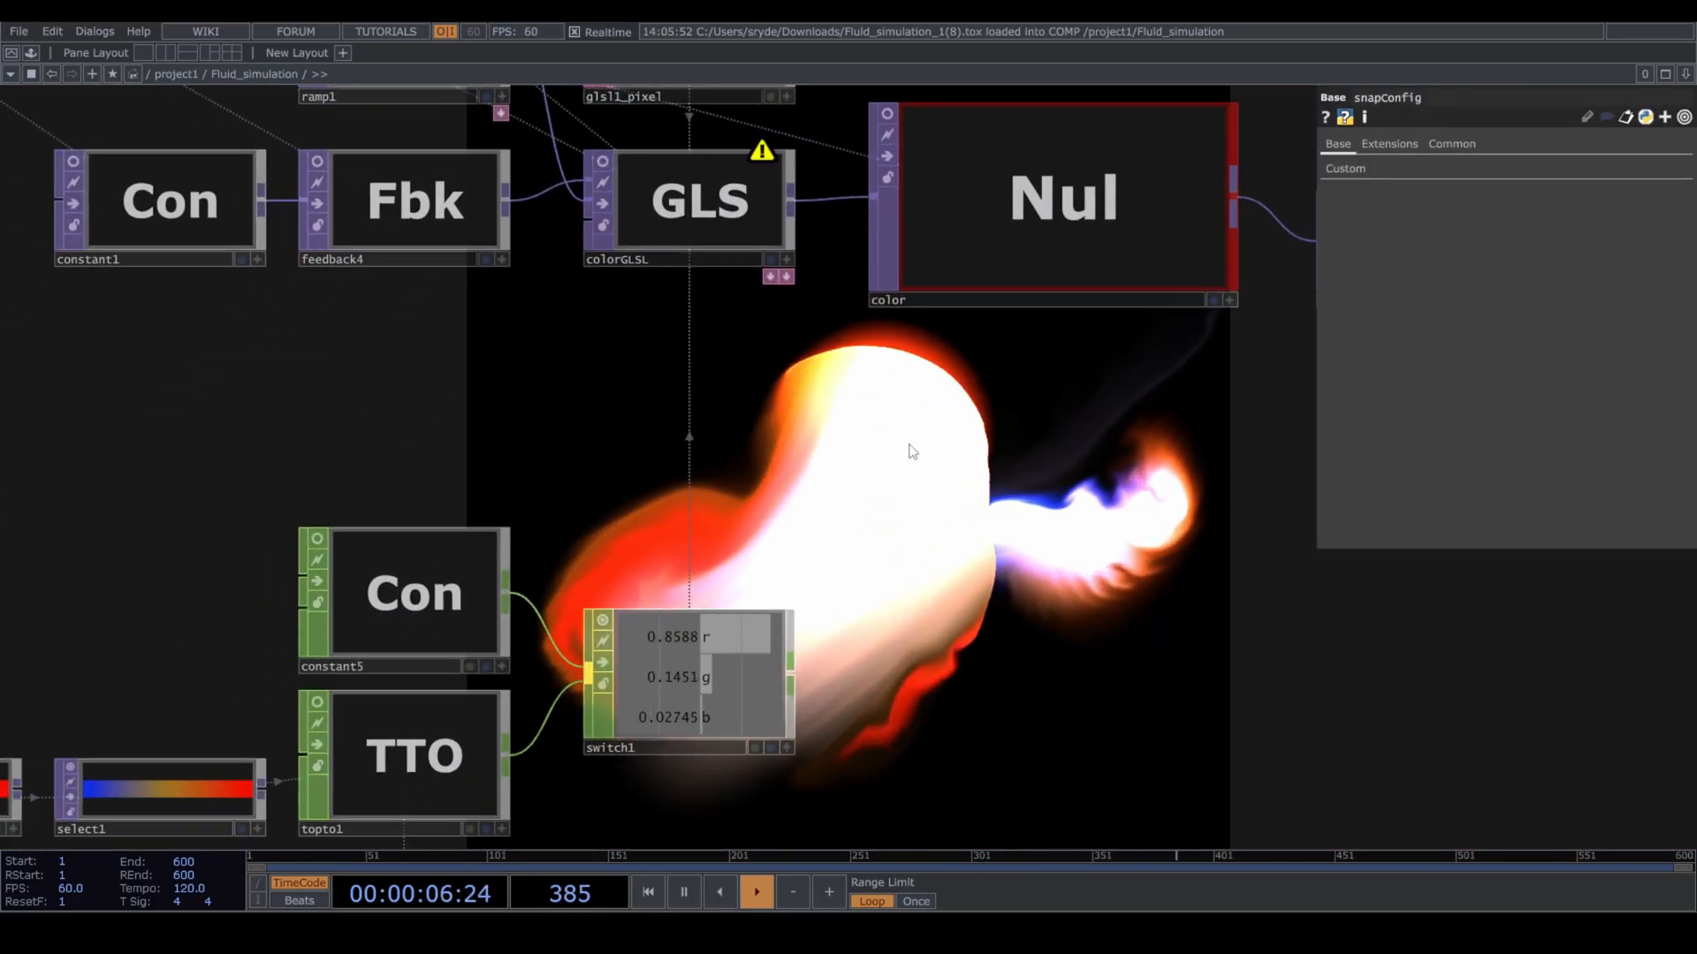
{"action": "scroll", "coordinate": [939, 431], "scroll_direction": "down", "scroll_amount": 5}
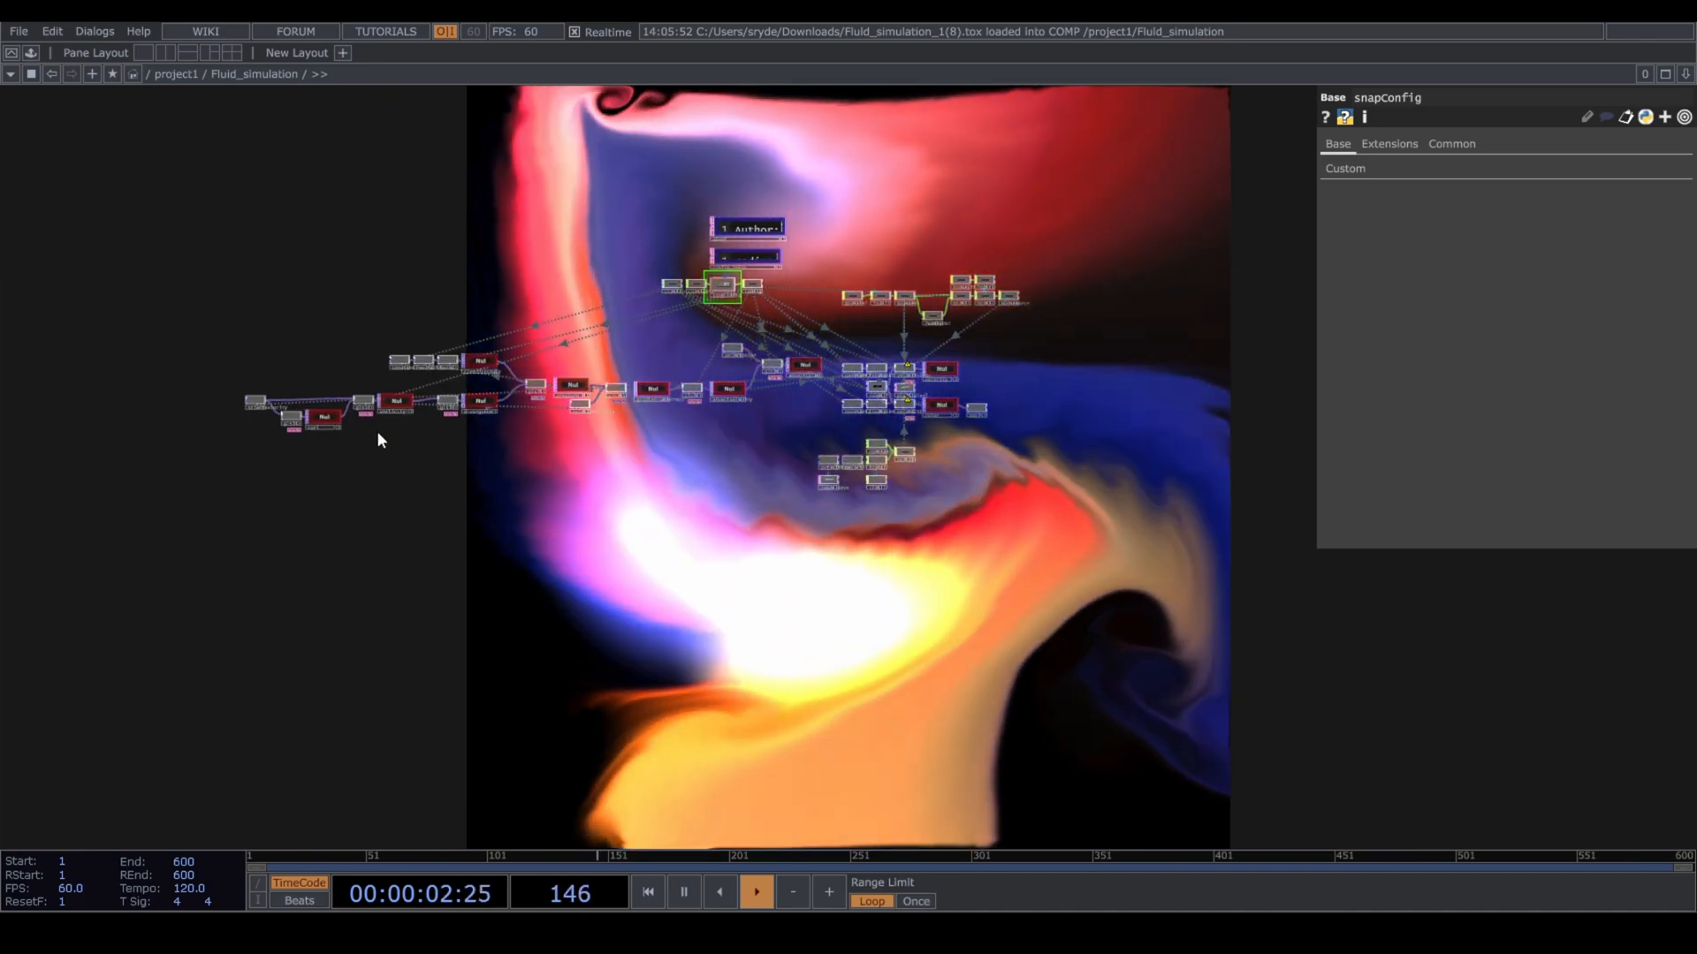
Reveal the docked shader code of glsl1 before the curl Null and delete the unused glsl1_compute1 DAT.
{"action": "scroll", "coordinate": [377, 431], "scroll_direction": "up", "scroll_amount": 8}
{"action": "scroll", "coordinate": [146, 453], "scroll_direction": "up", "scroll_amount": 5}
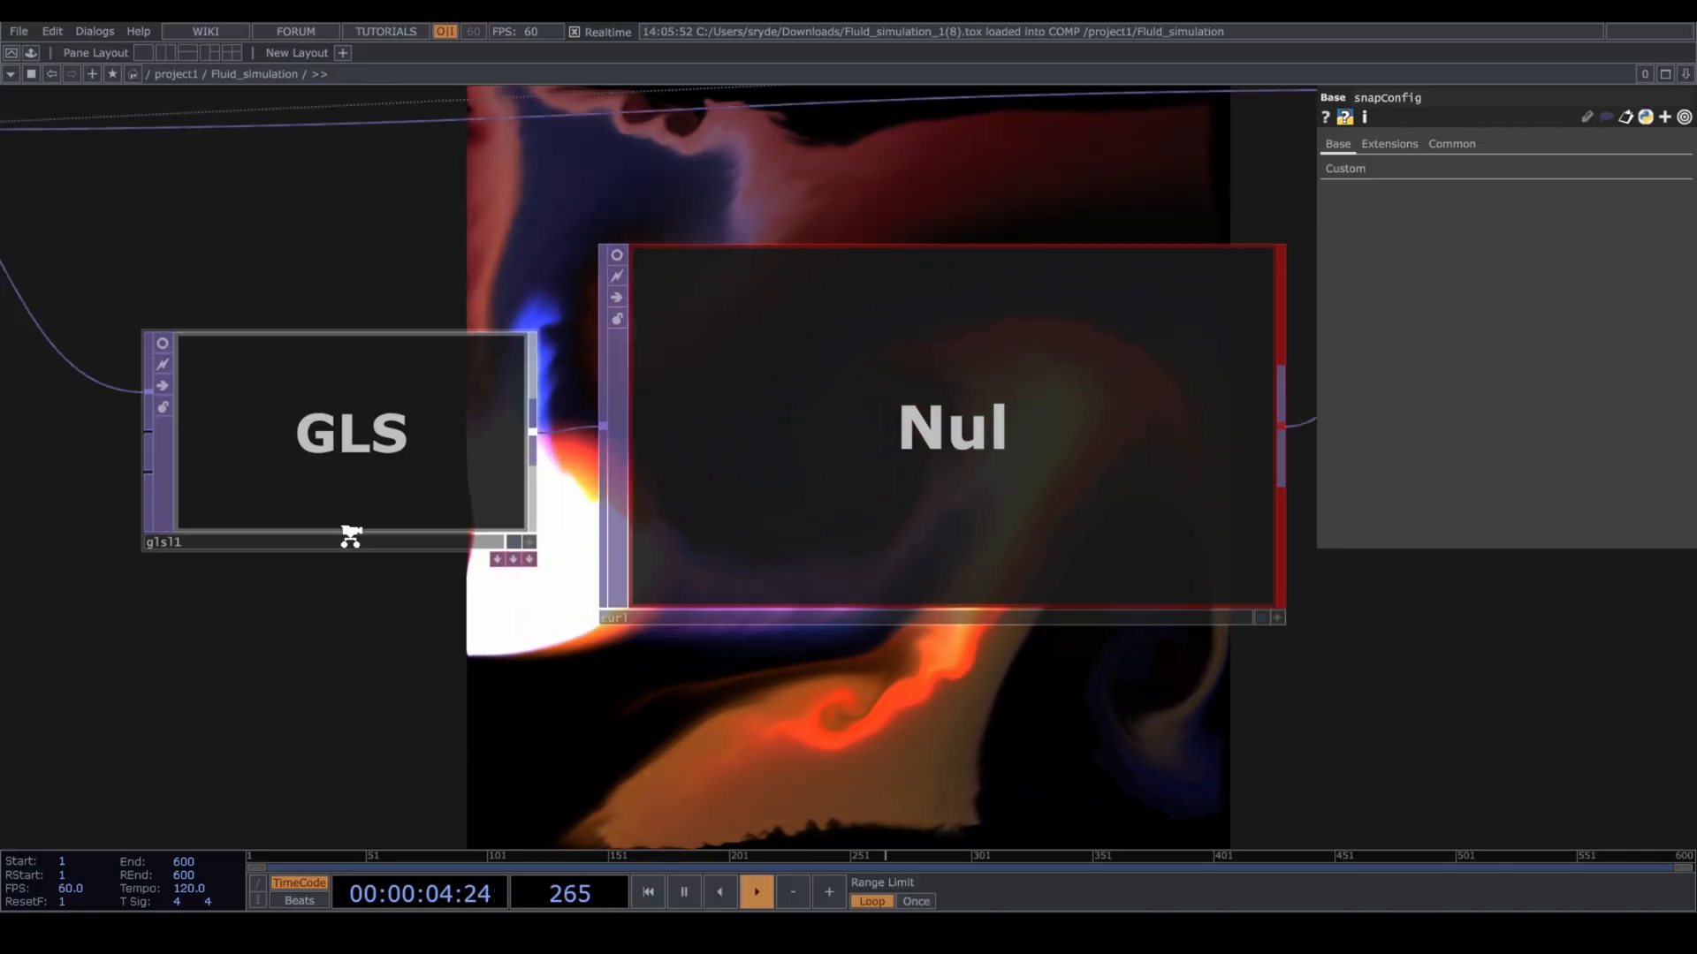
{"action": "scroll", "coordinate": [348, 533], "scroll_direction": "down", "scroll_amount": 3}
{"action": "left_click_drag", "start_coordinate": [466, 535], "coordinate": [358, 528]}
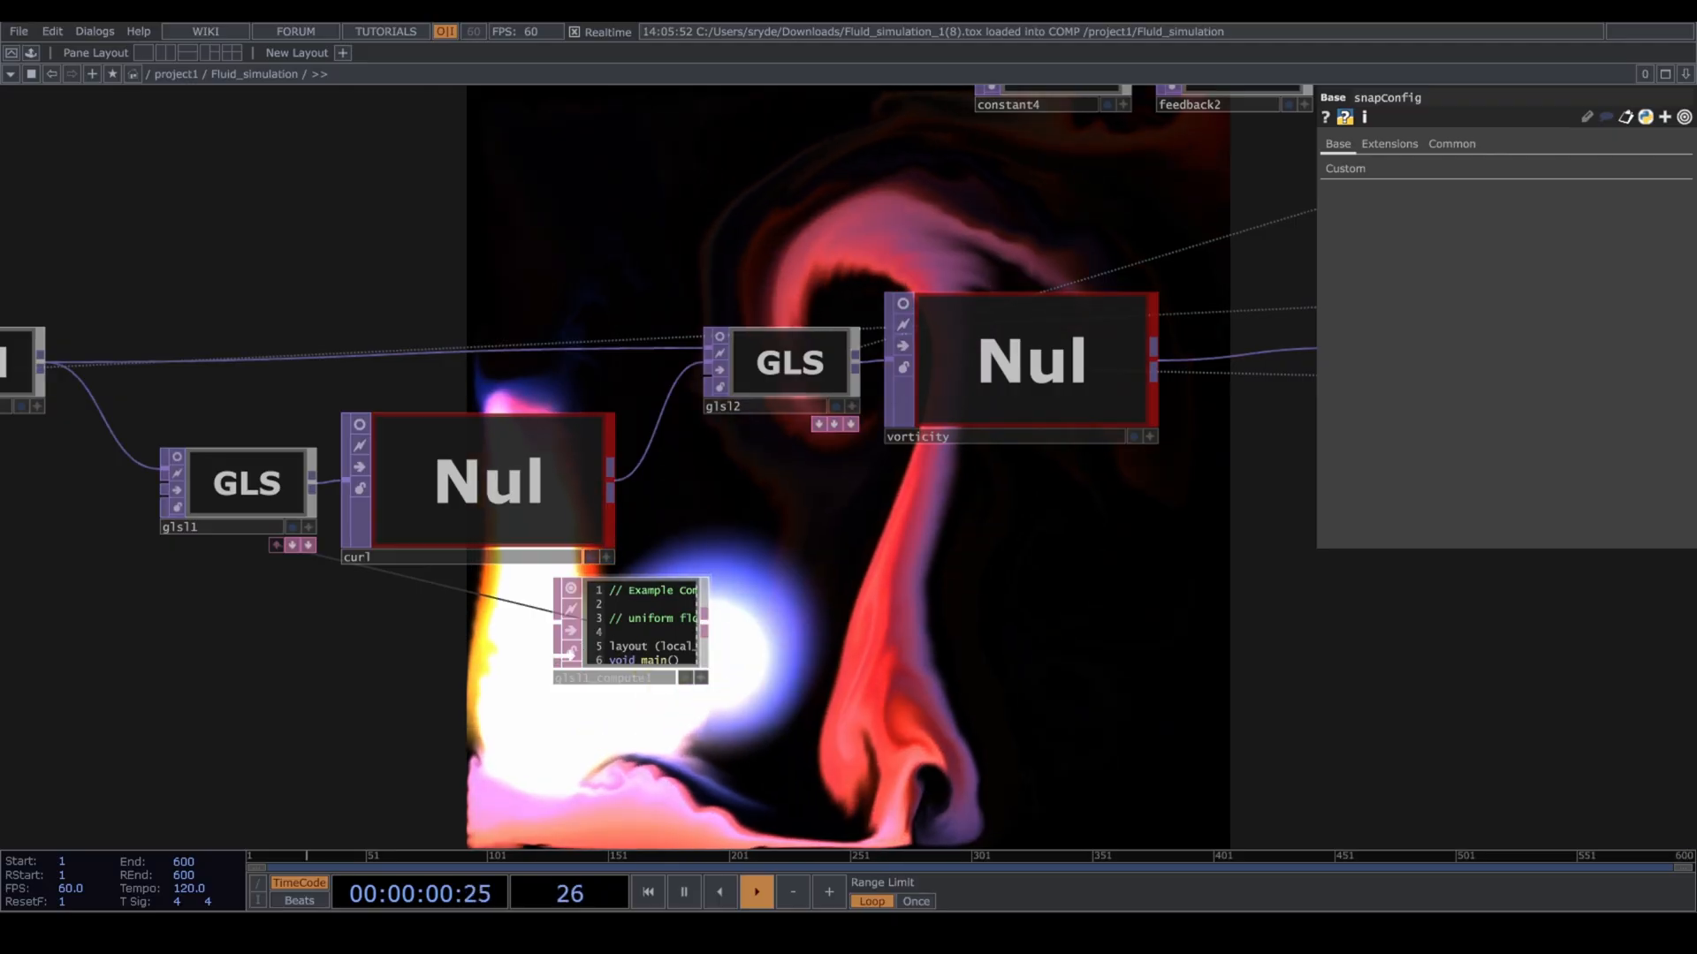
{"action": "left_click_drag", "start_coordinate": [559, 656], "coordinate": [260, 668]}
{"action": "scroll", "coordinate": [259, 668], "scroll_direction": "up", "scroll_amount": 3}
{"action": "left_click", "coordinate": [286, 646]}
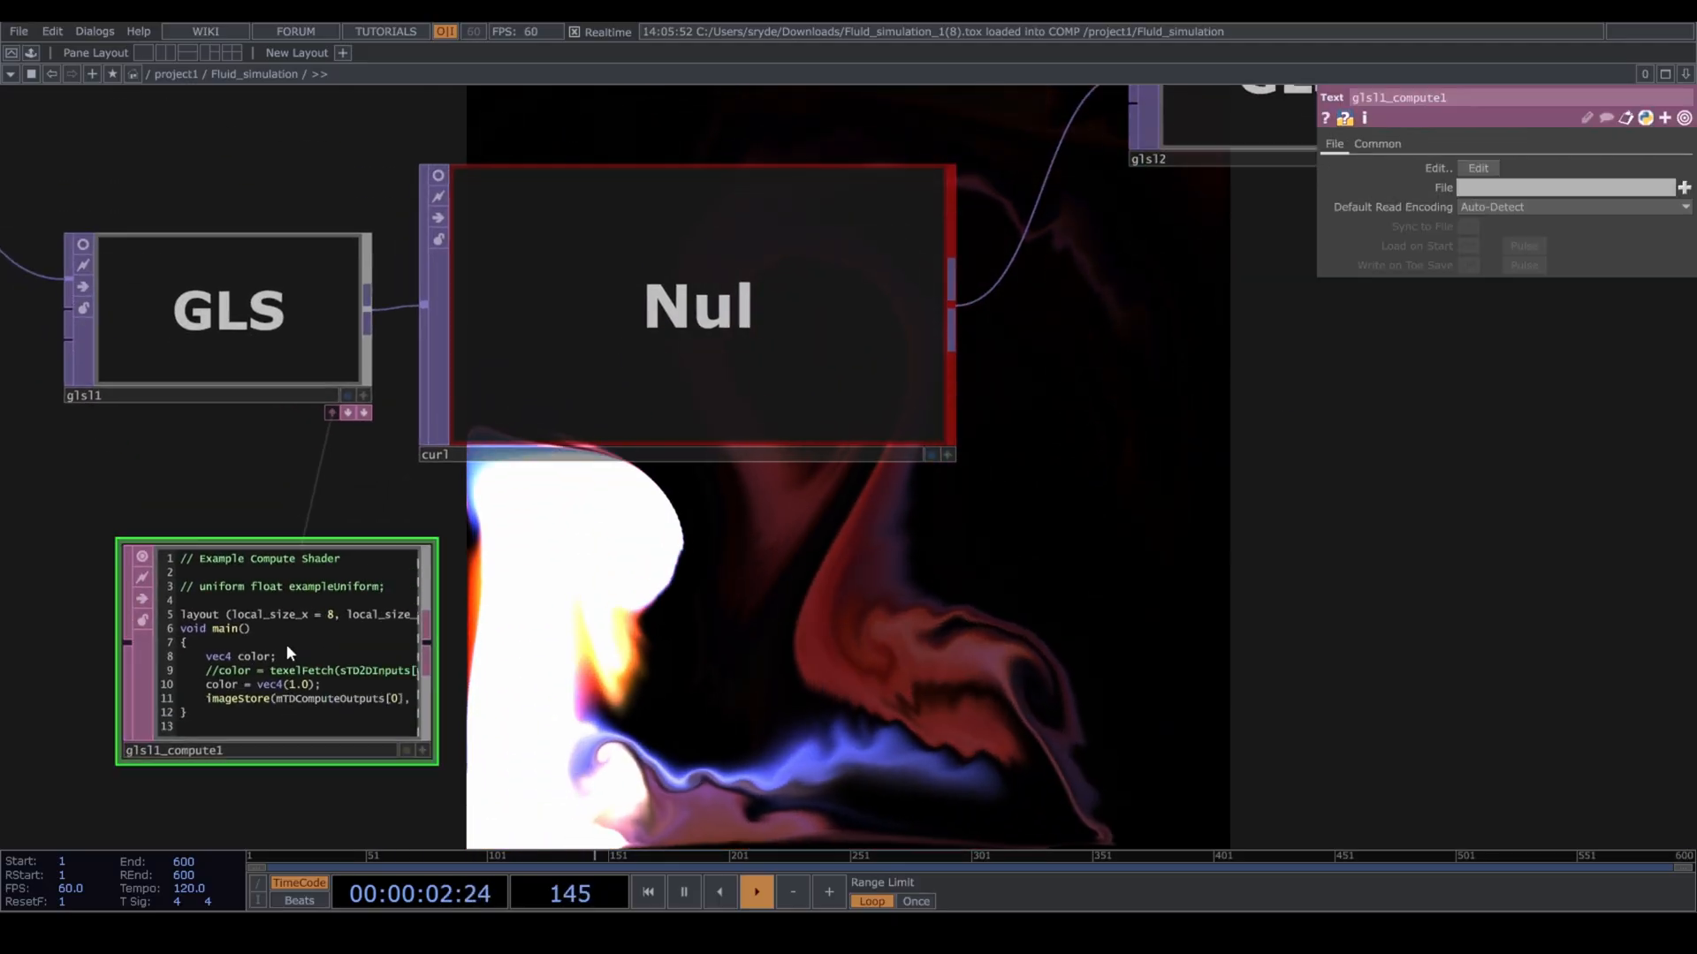
{"action": "key", "text": "Delete"}
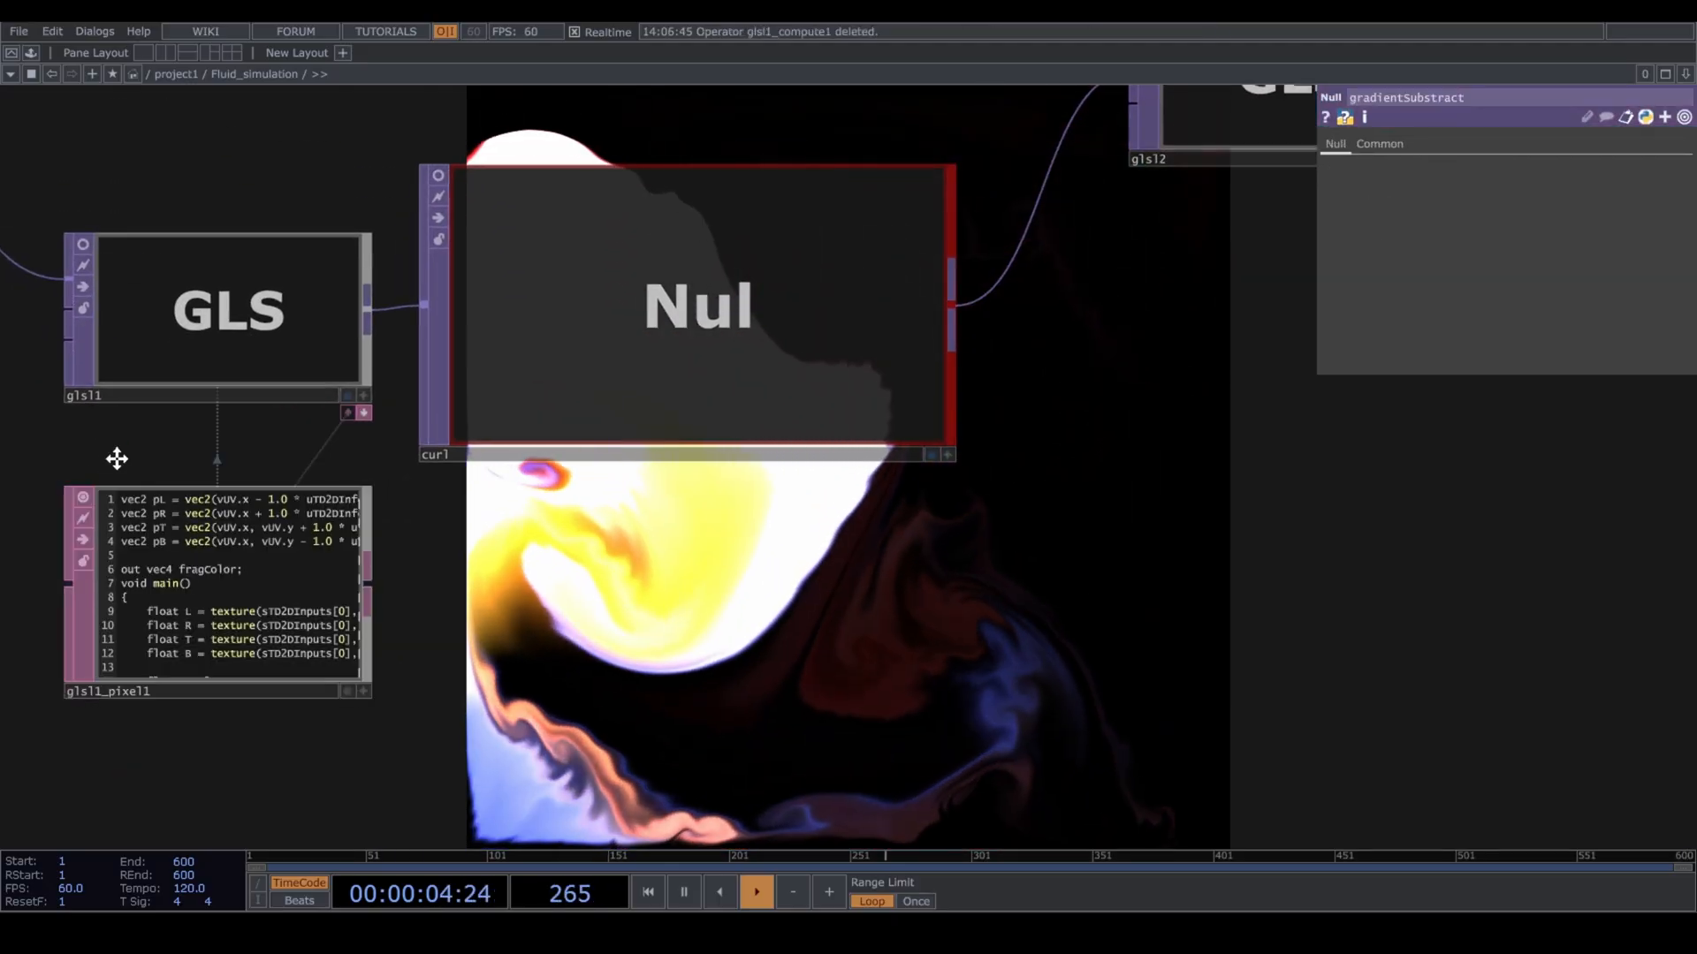
Edit the glsl1_pixel1 curl shader so the L texture sample reads the y component.
{"action": "left_click_drag", "start_coordinate": [117, 459], "coordinate": [225, 490]}
{"action": "scroll", "coordinate": [163, 553], "scroll_direction": "up", "scroll_amount": 3}
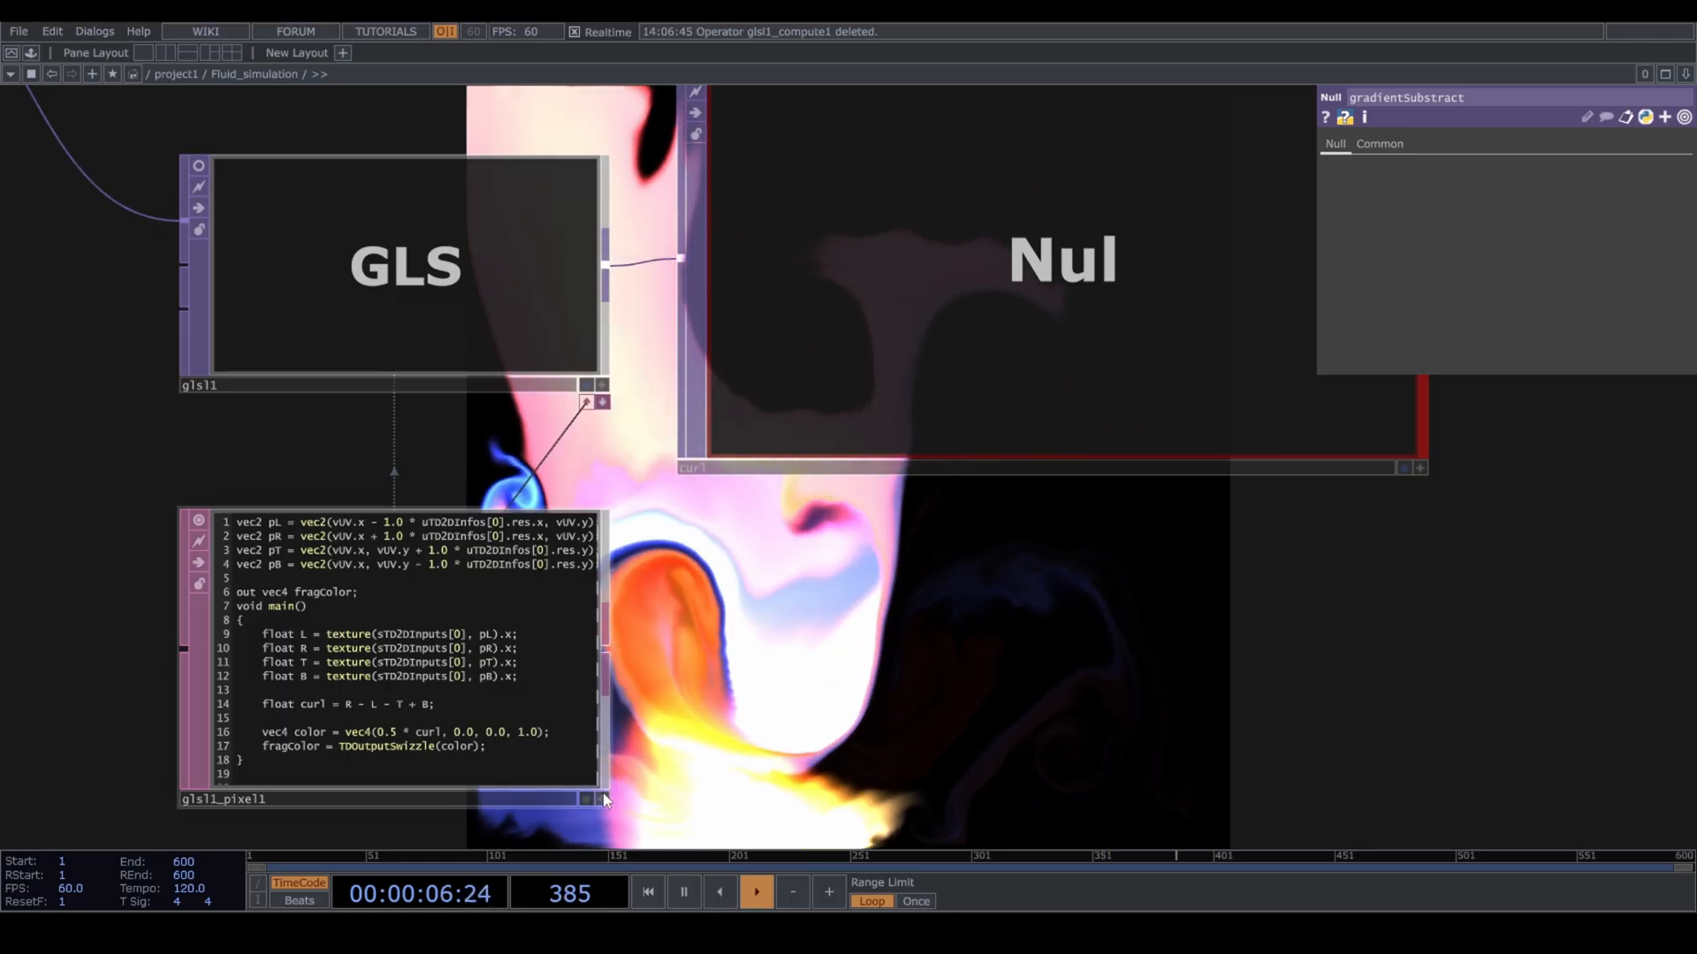
{"action": "left_click", "coordinate": [603, 797]}
{"action": "left_click", "coordinate": [477, 630]}
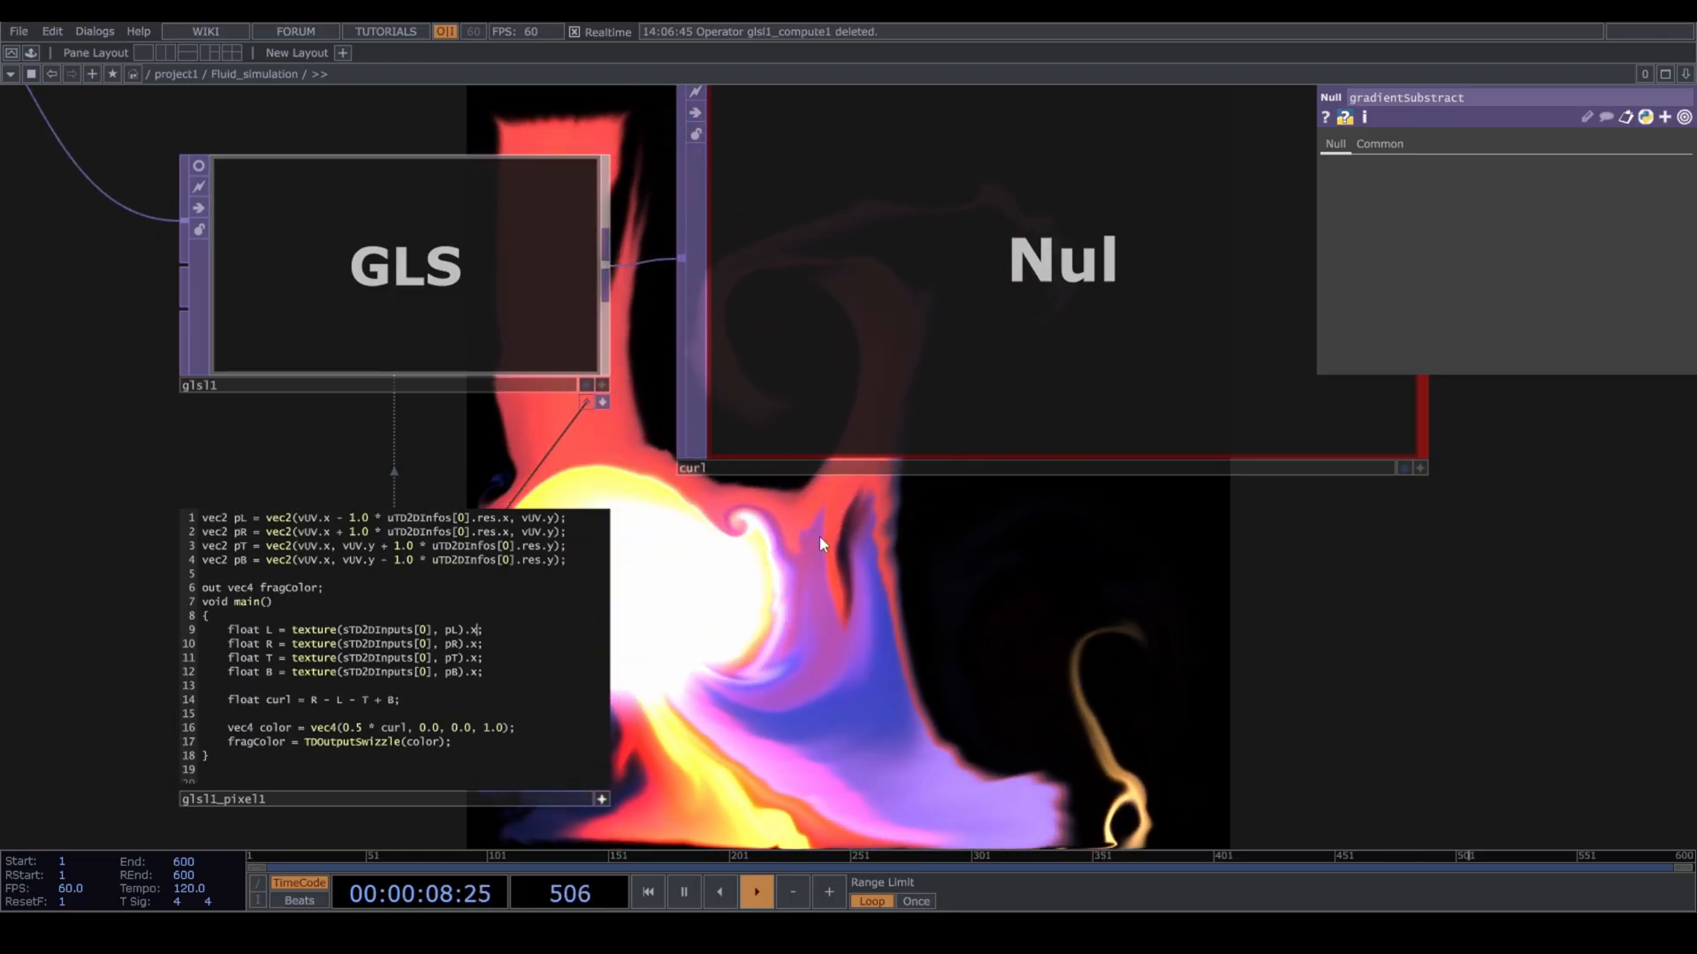
{"action": "key", "text": "BackSpace"}
{"action": "type", "text": "y"}
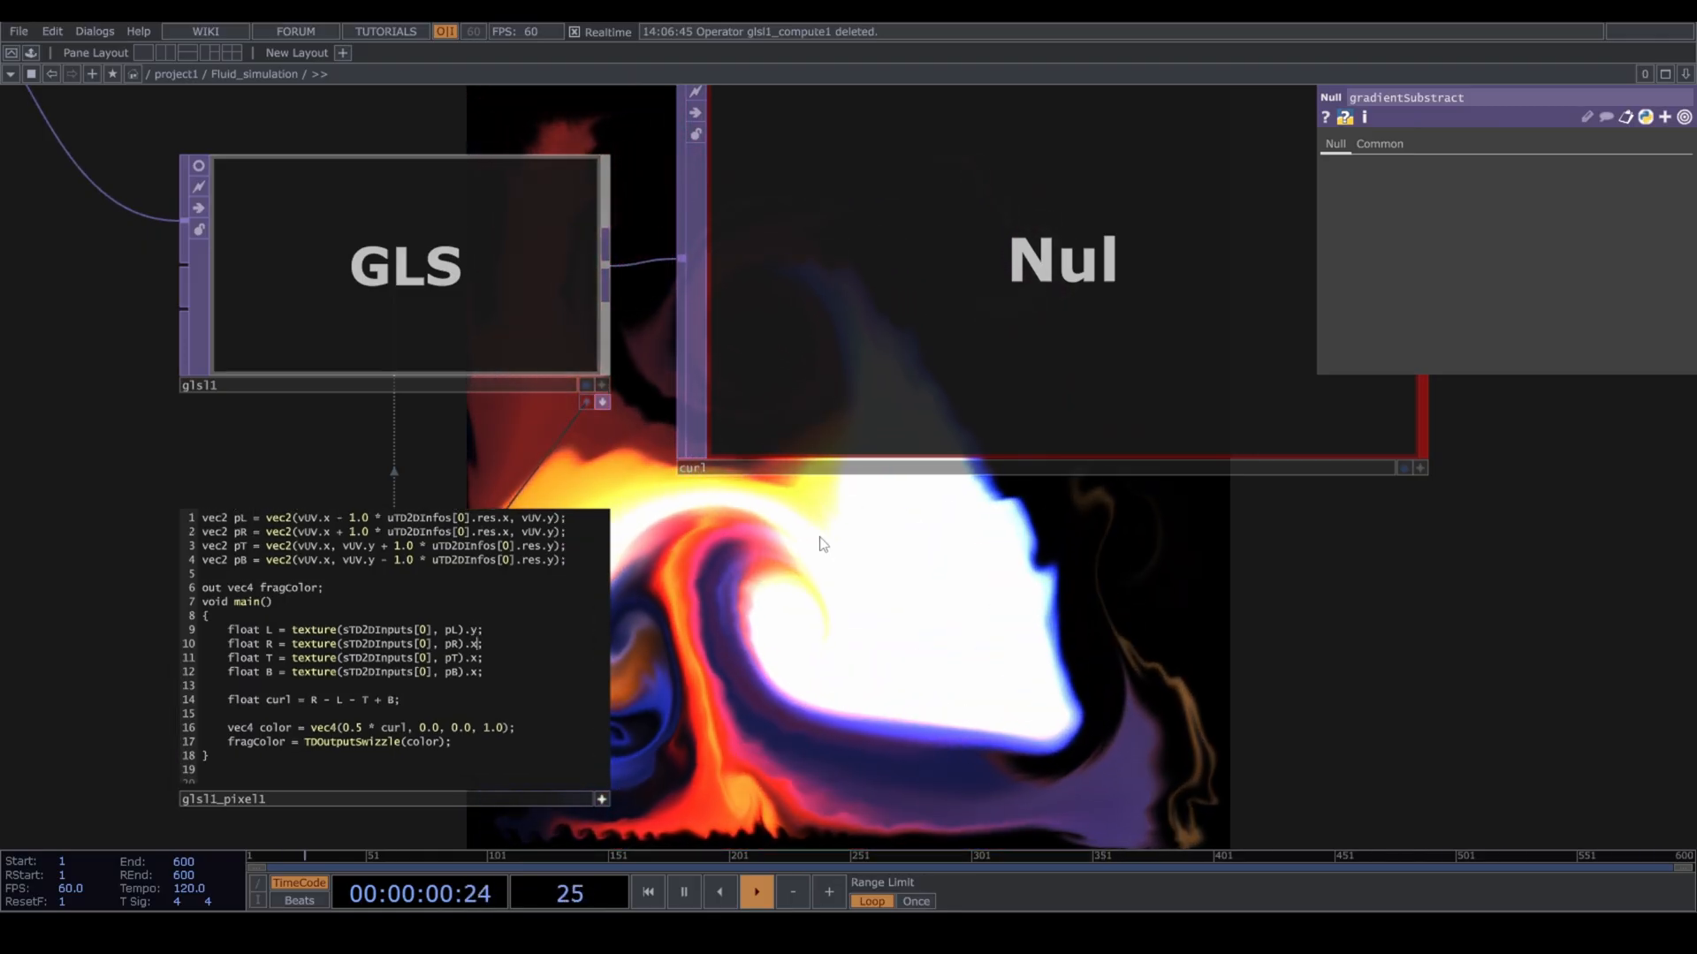
Examine the rest of the solver network, from the curl stage through to the velocity and color branches.
{"action": "left_click_drag", "start_coordinate": [1133, 677], "coordinate": [522, 548]}
{"action": "left_click_drag", "start_coordinate": [754, 399], "coordinate": [875, 270]}
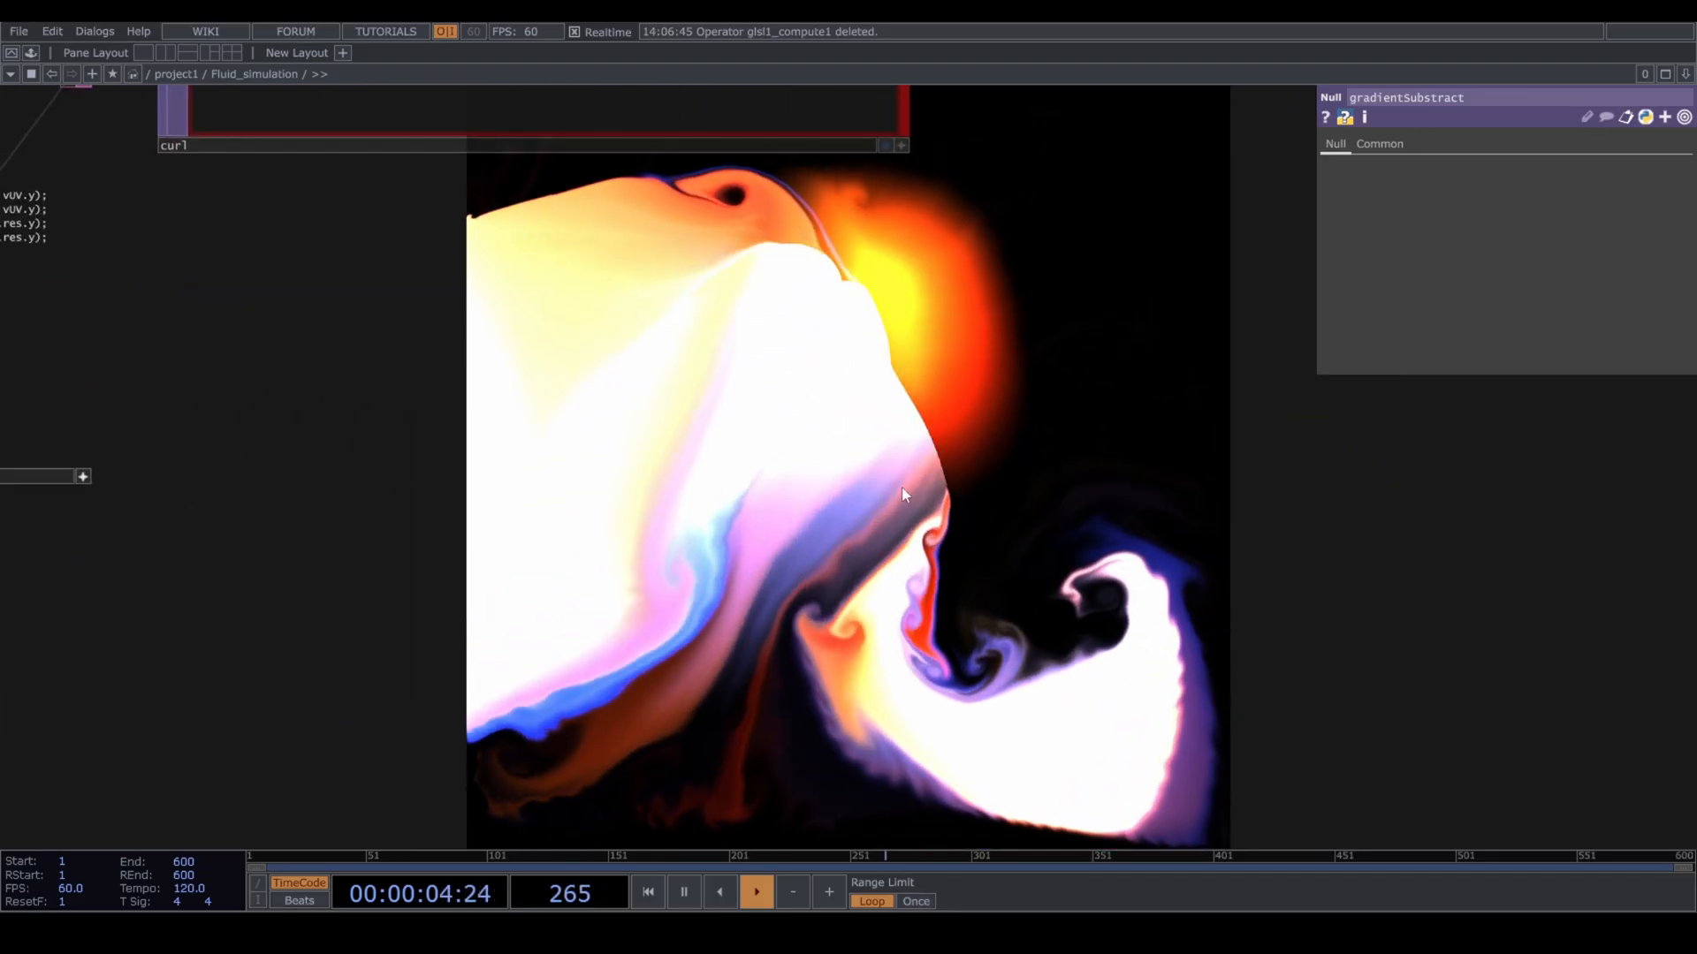
{"action": "left_click_drag", "start_coordinate": [733, 641], "coordinate": [820, 597]}
{"action": "scroll", "coordinate": [820, 598], "scroll_direction": "down", "scroll_amount": 4}
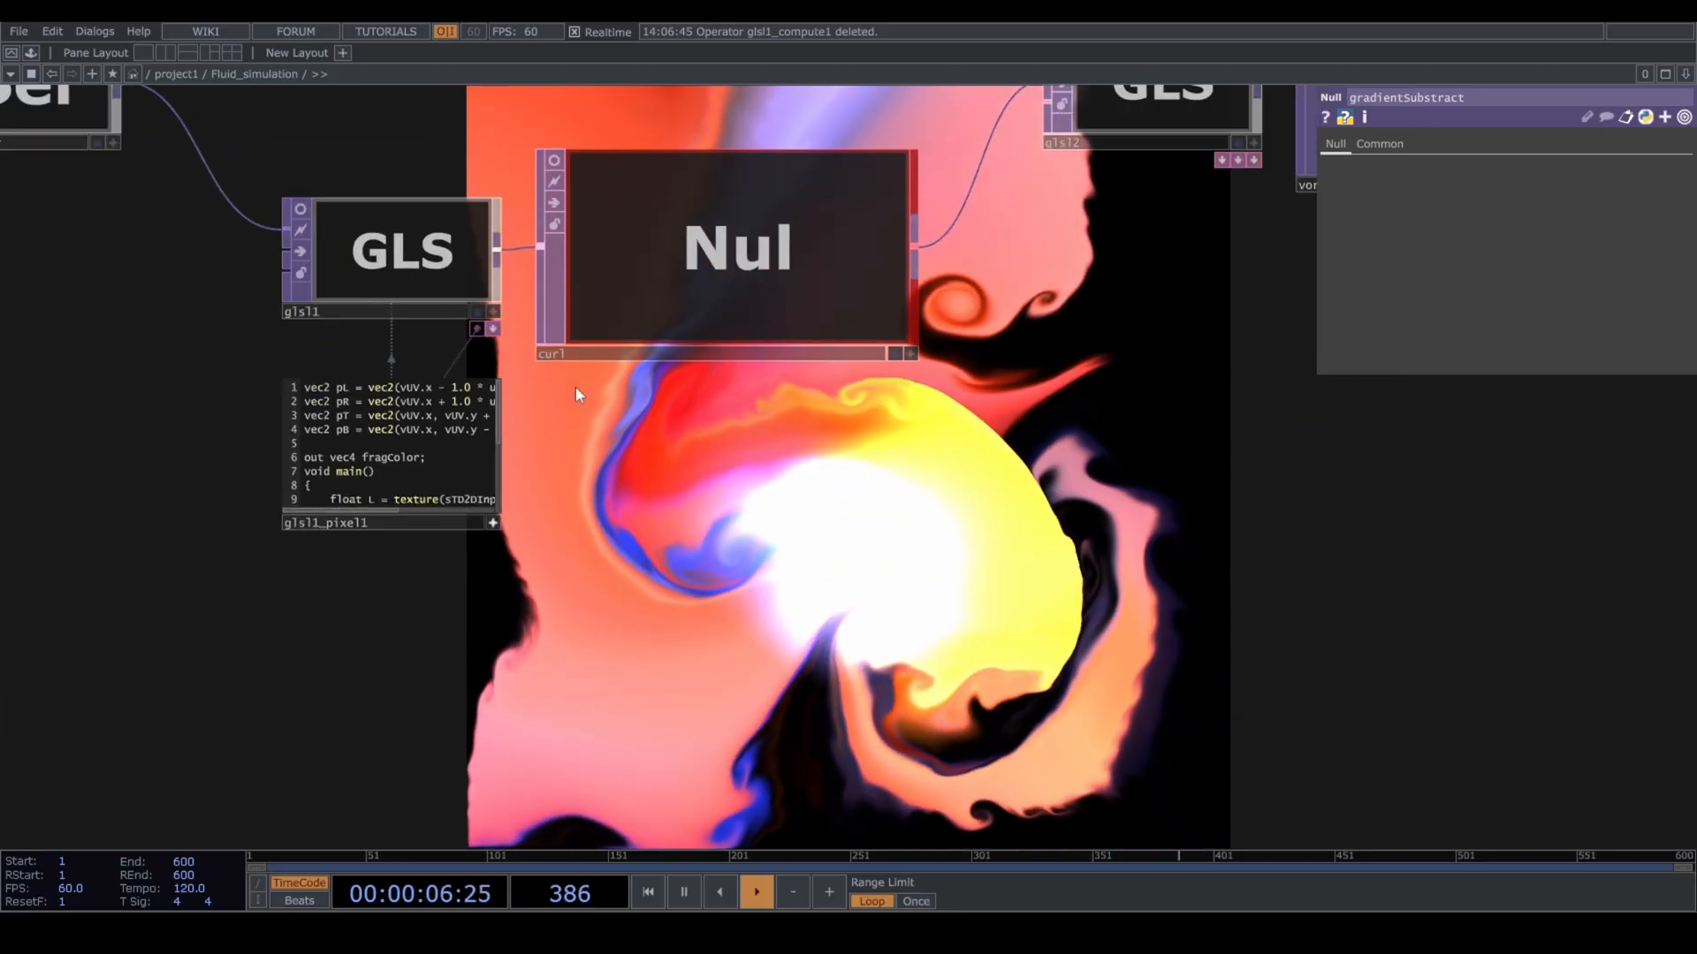
{"action": "scroll", "coordinate": [757, 492], "scroll_direction": "down", "scroll_amount": 5}
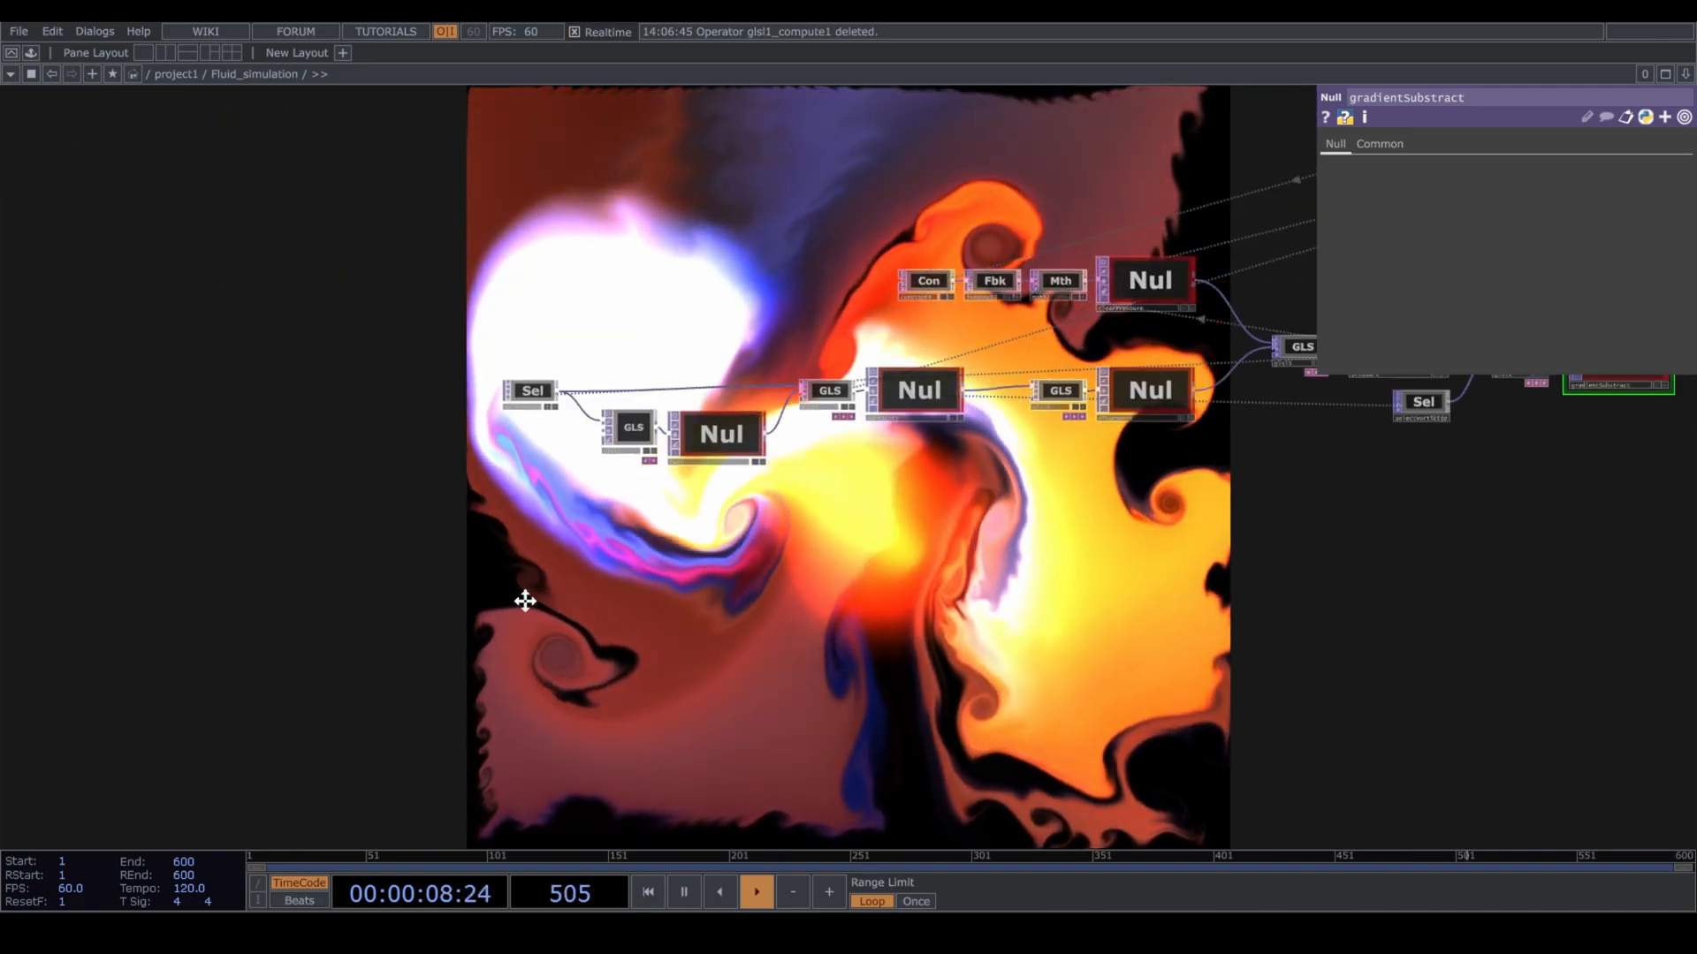
{"action": "left_click_drag", "start_coordinate": [590, 596], "coordinate": [372, 574]}
{"action": "left_click_drag", "start_coordinate": [1030, 589], "coordinate": [552, 633]}
{"action": "scroll", "coordinate": [557, 634], "scroll_direction": "down", "scroll_amount": 3}
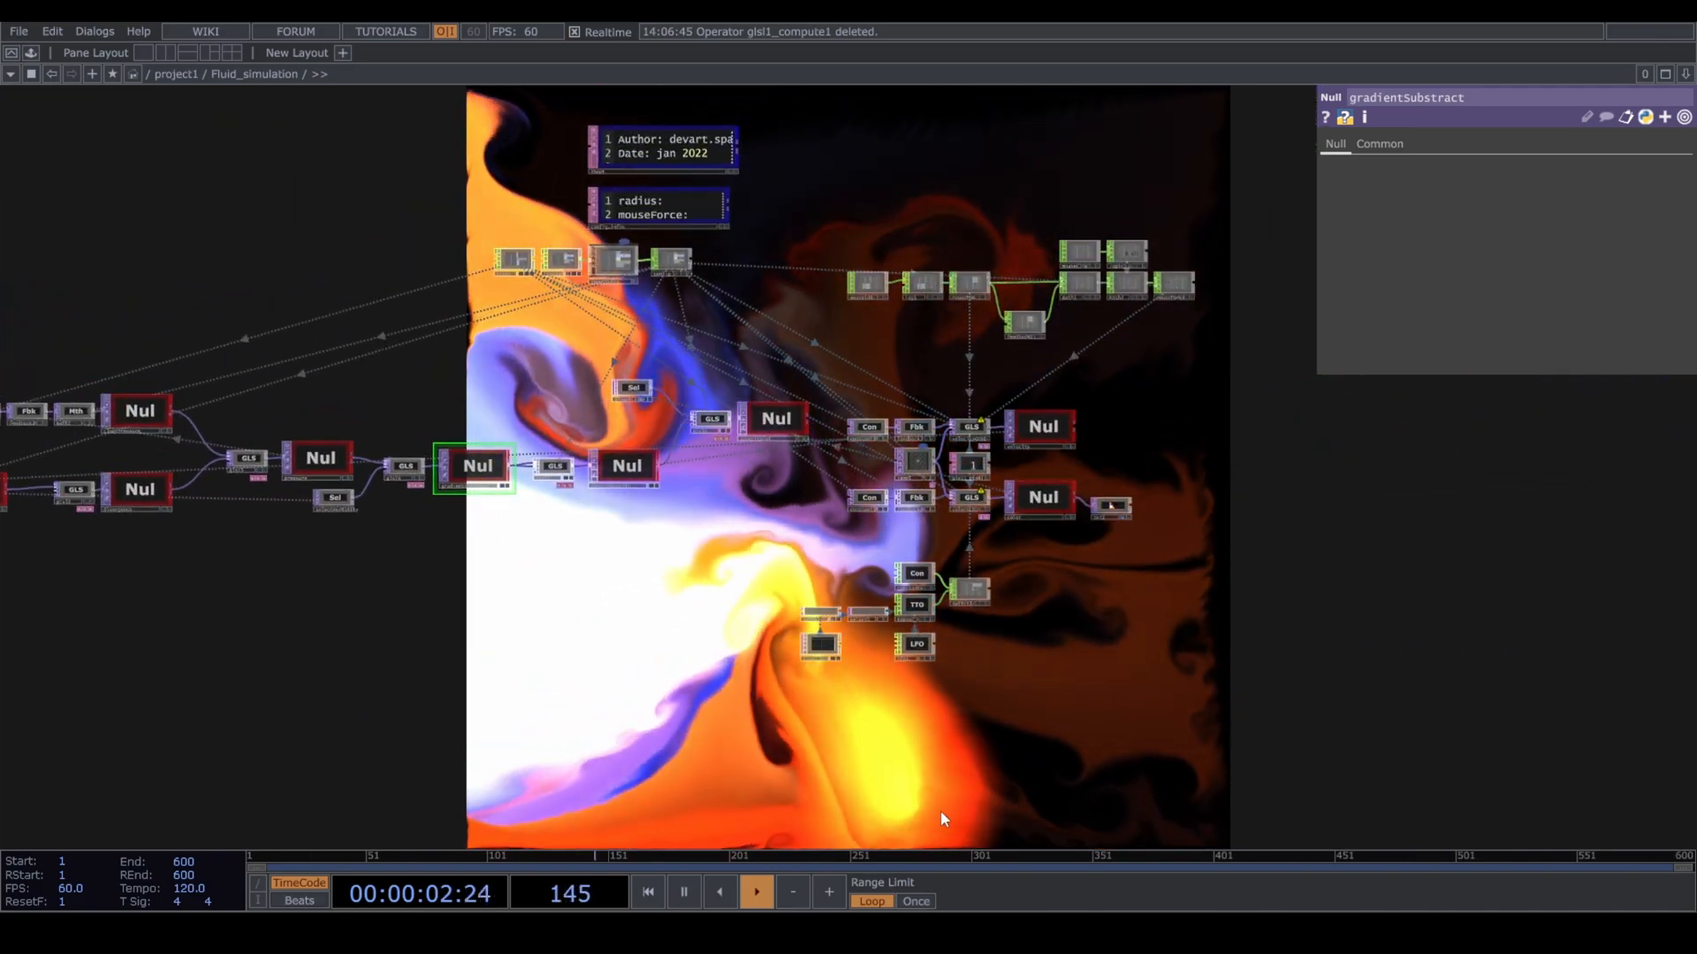
{"action": "left_click_drag", "start_coordinate": [1024, 775], "coordinate": [1060, 717]}
{"action": "scroll", "coordinate": [1046, 344], "scroll_direction": "up", "scroll_amount": 5}
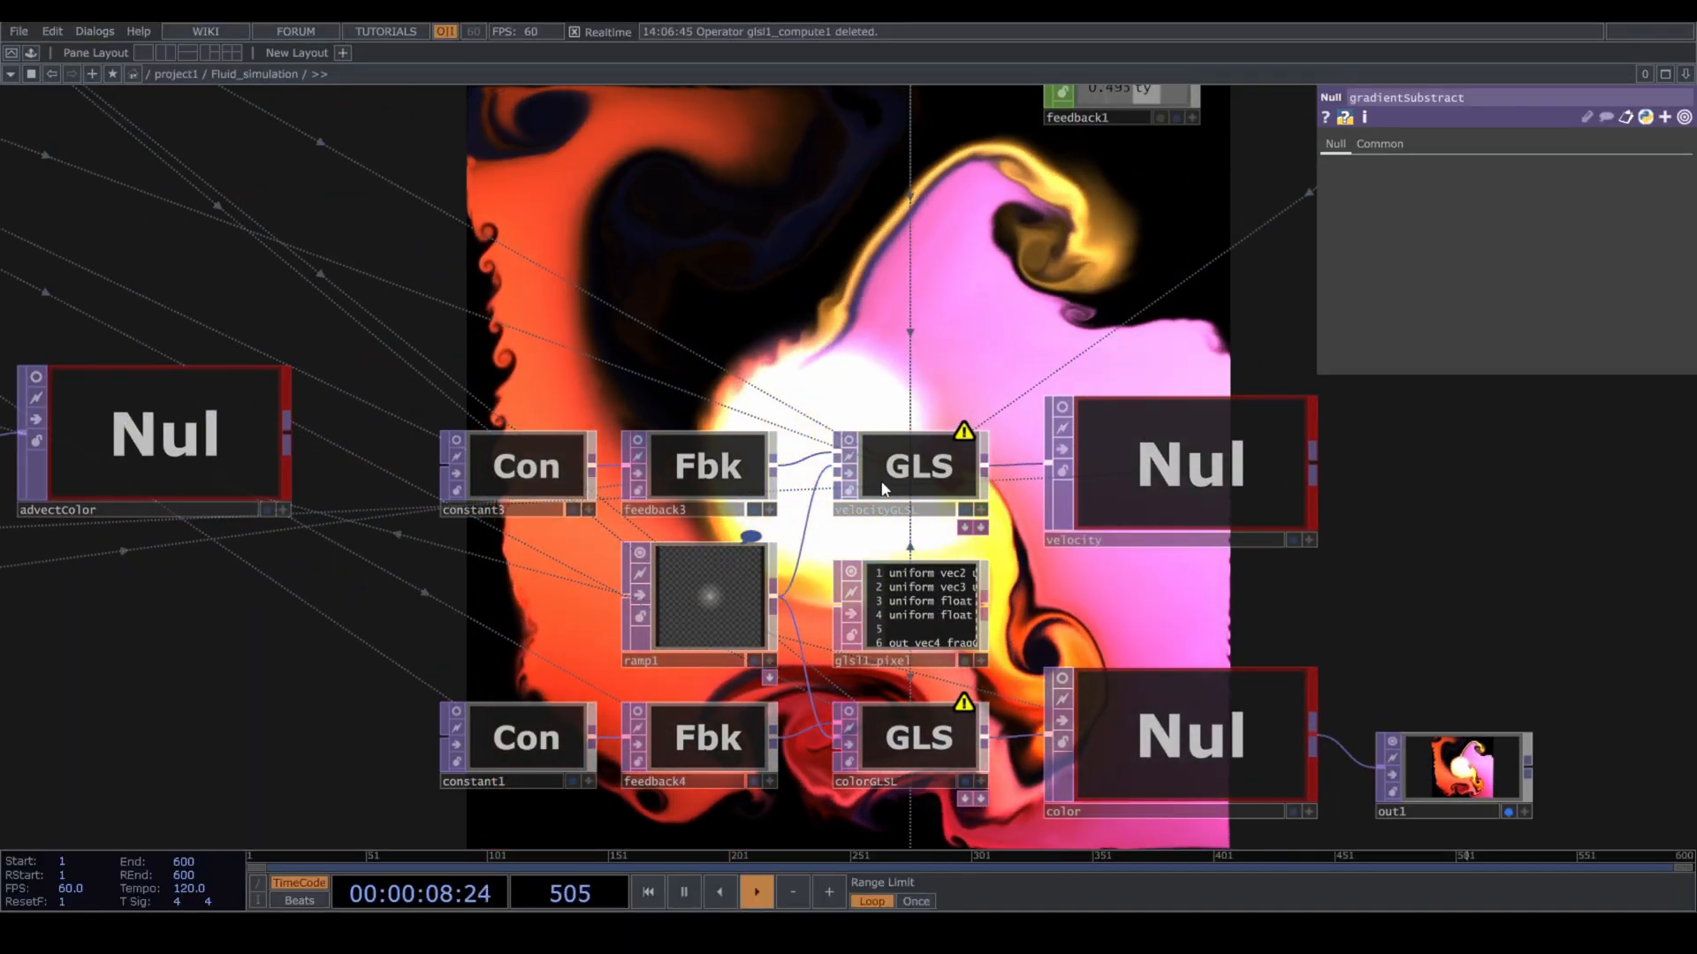
Move the color branch, with ramp1, glsl1_pixel and the operators below, down to open space beneath the velocity branch.
{"action": "scroll", "coordinate": [353, 534], "scroll_direction": "down", "scroll_amount": 5}
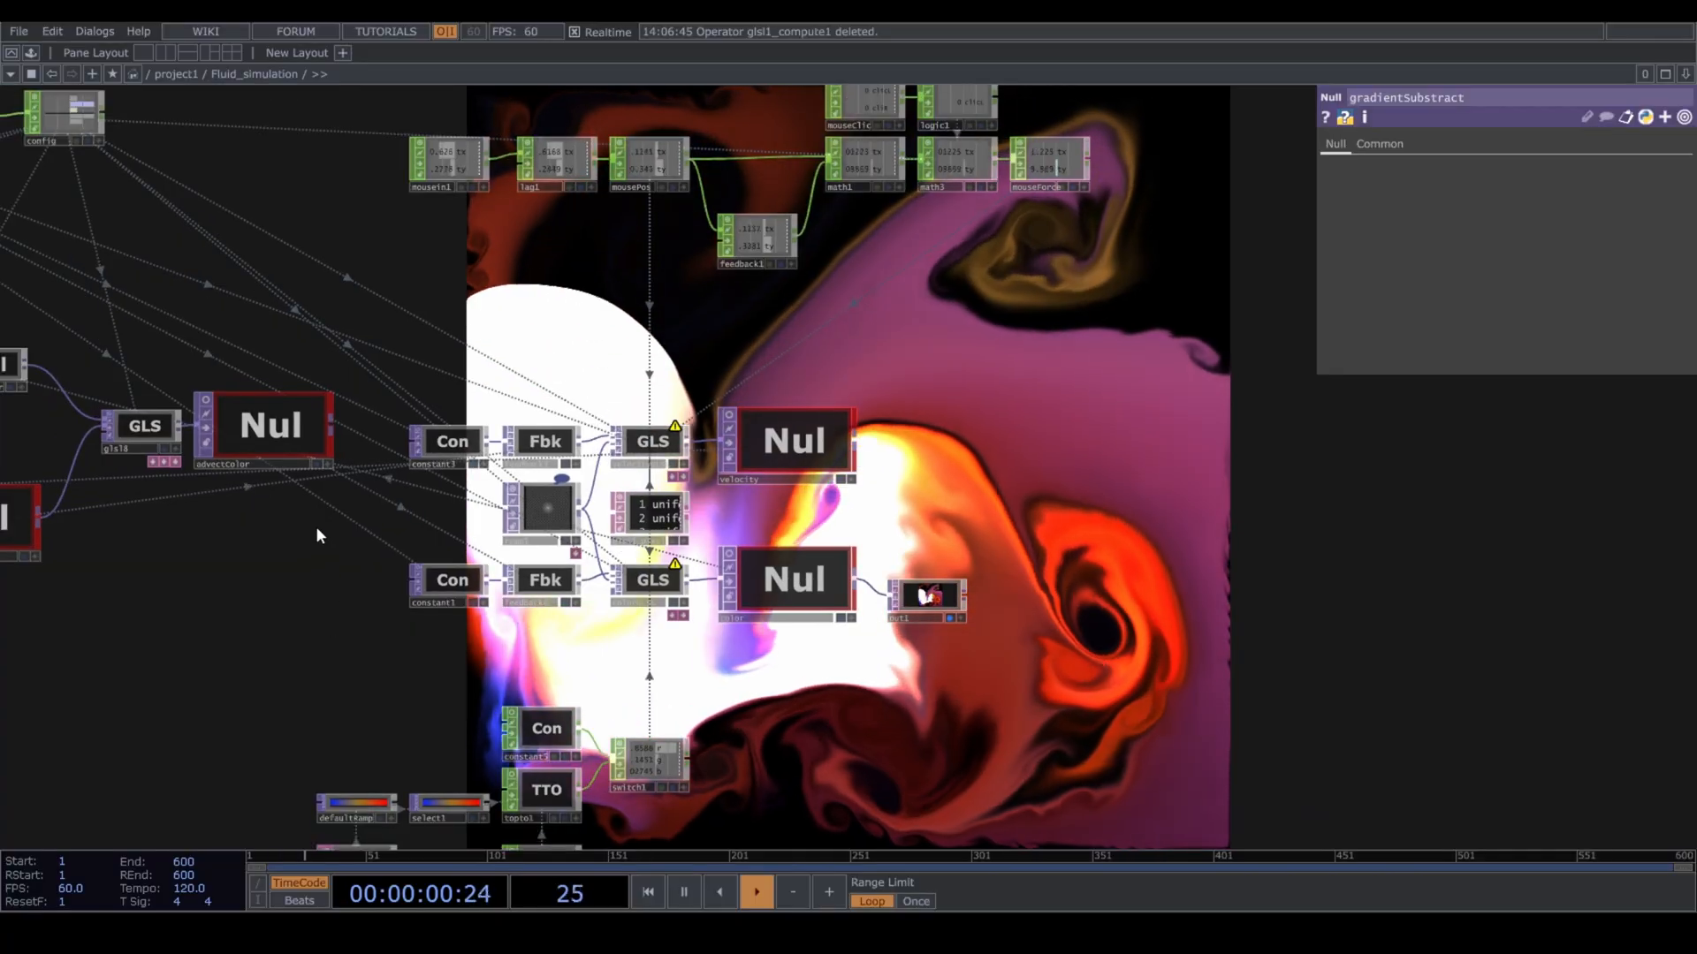
{"action": "left_click_drag", "start_coordinate": [553, 740], "coordinate": [915, 805]}
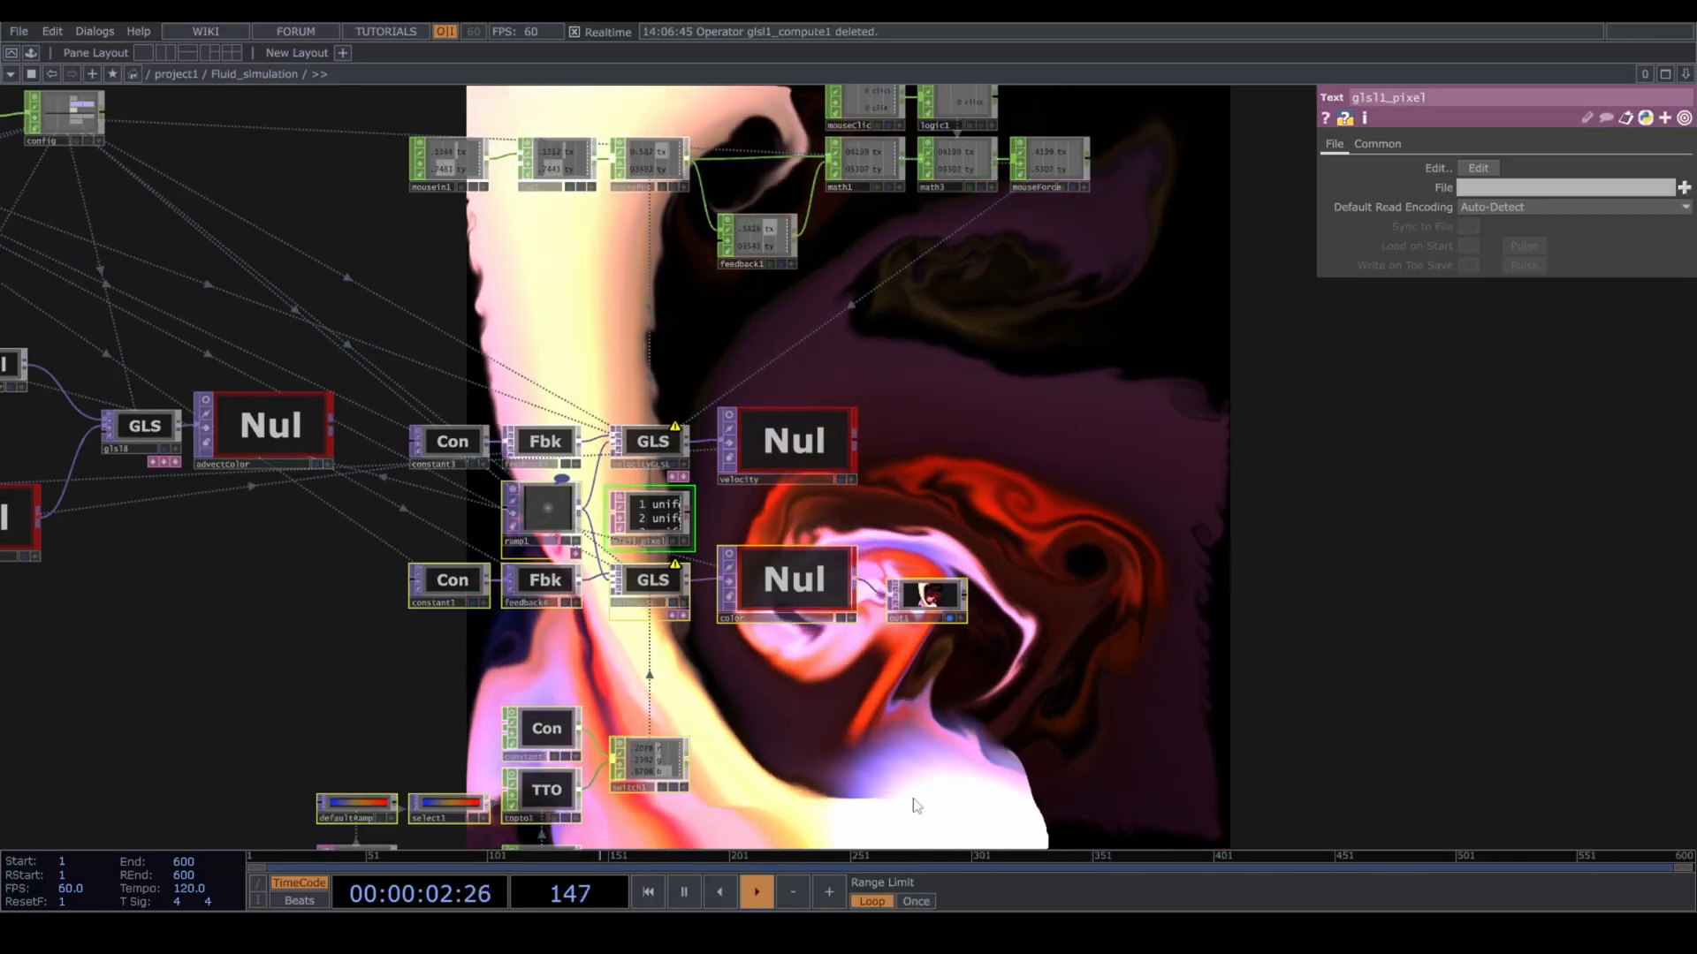
{"action": "left_click_drag", "start_coordinate": [546, 537], "coordinate": [546, 709]}
{"action": "left_click_drag", "start_coordinate": [439, 558], "coordinate": [449, 559]}
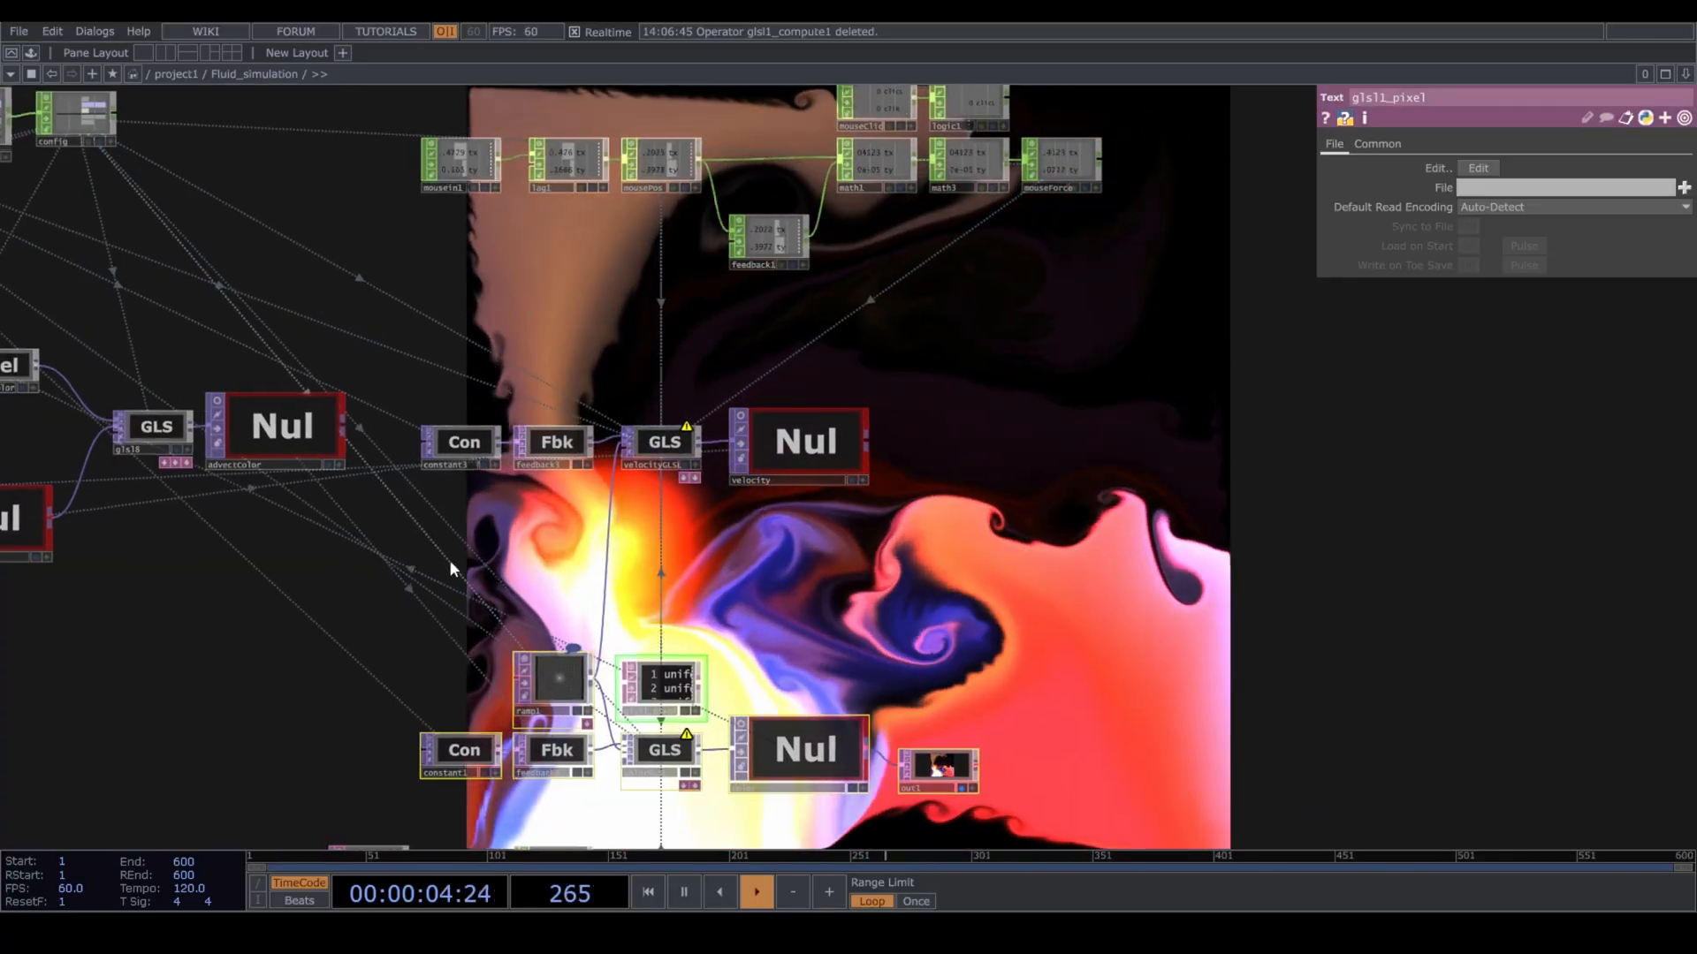
Add an In TOP in the gap below the constant3 and feedback3 operators of the velocity branch.
{"action": "scroll", "coordinate": [532, 511], "scroll_direction": "up", "scroll_amount": 5}
{"action": "left_click_drag", "start_coordinate": [442, 643], "coordinate": [688, 599]}
{"action": "scroll", "coordinate": [261, 451], "scroll_direction": "down", "scroll_amount": 5}
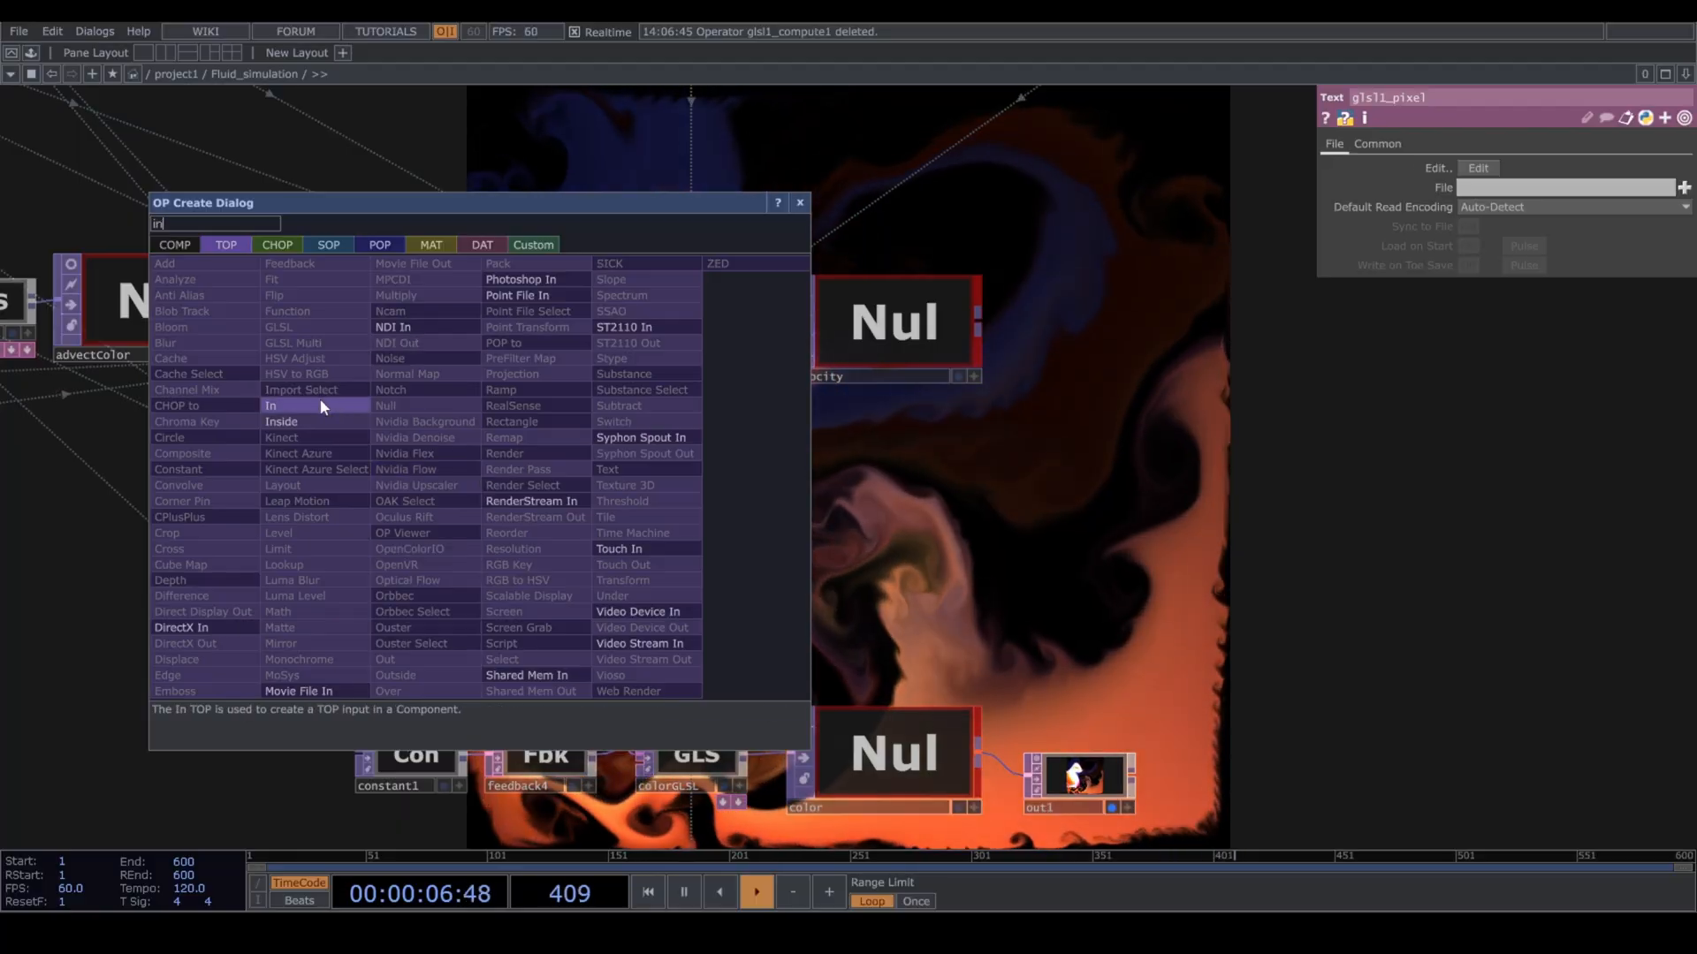
{"action": "left_click", "coordinate": [320, 402]}
{"action": "left_click", "coordinate": [493, 448]}
{"action": "scroll", "coordinate": [543, 427], "scroll_direction": "up", "scroll_amount": 2}
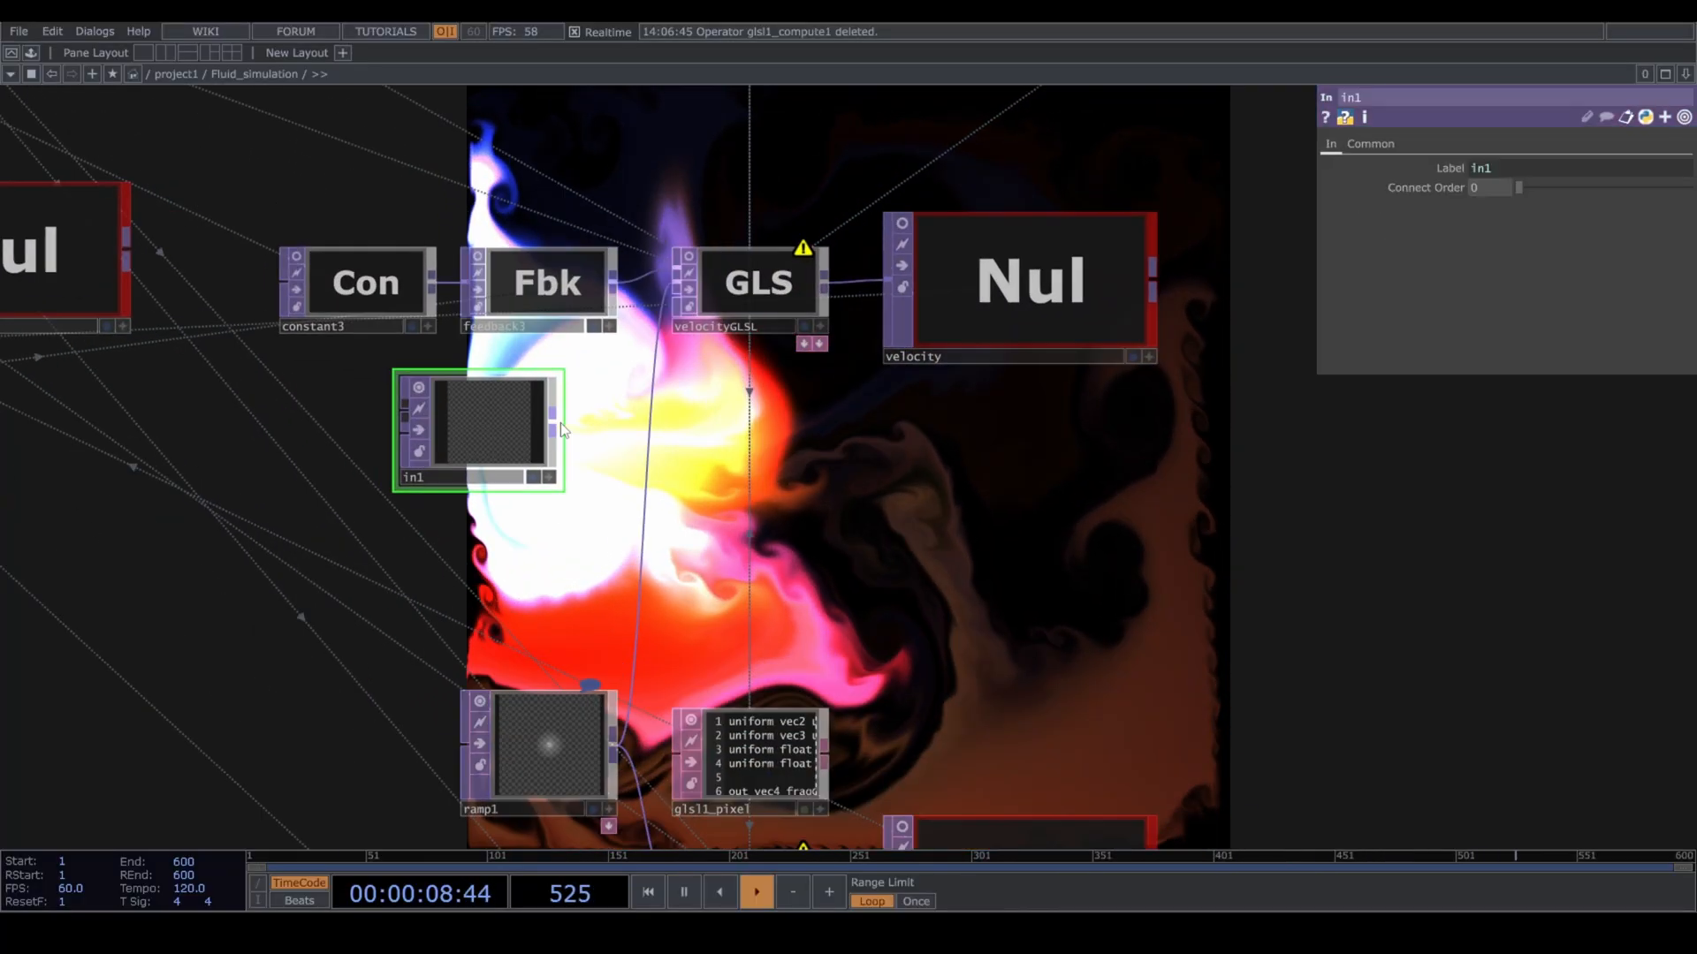
Return to the project1 network and add a Noise TOP in the empty space beside the Fluid_simulation component.
{"action": "scroll", "coordinate": [653, 422], "scroll_direction": "down", "scroll_amount": 6}
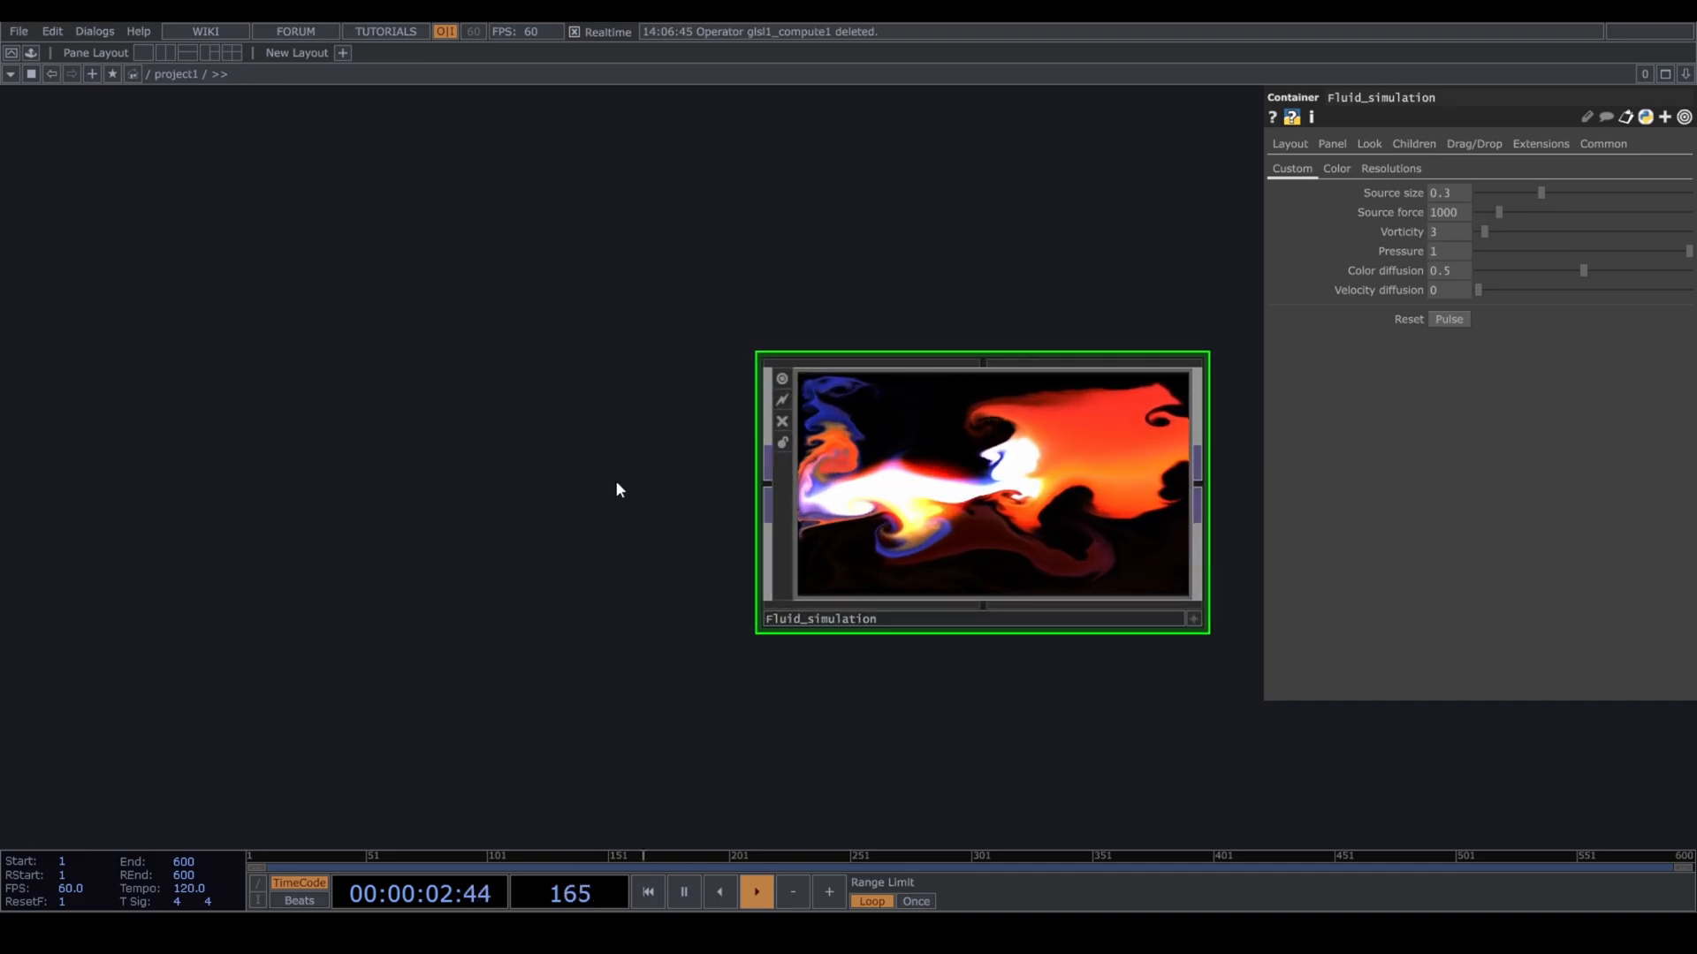
{"action": "key", "text": "Tab"}
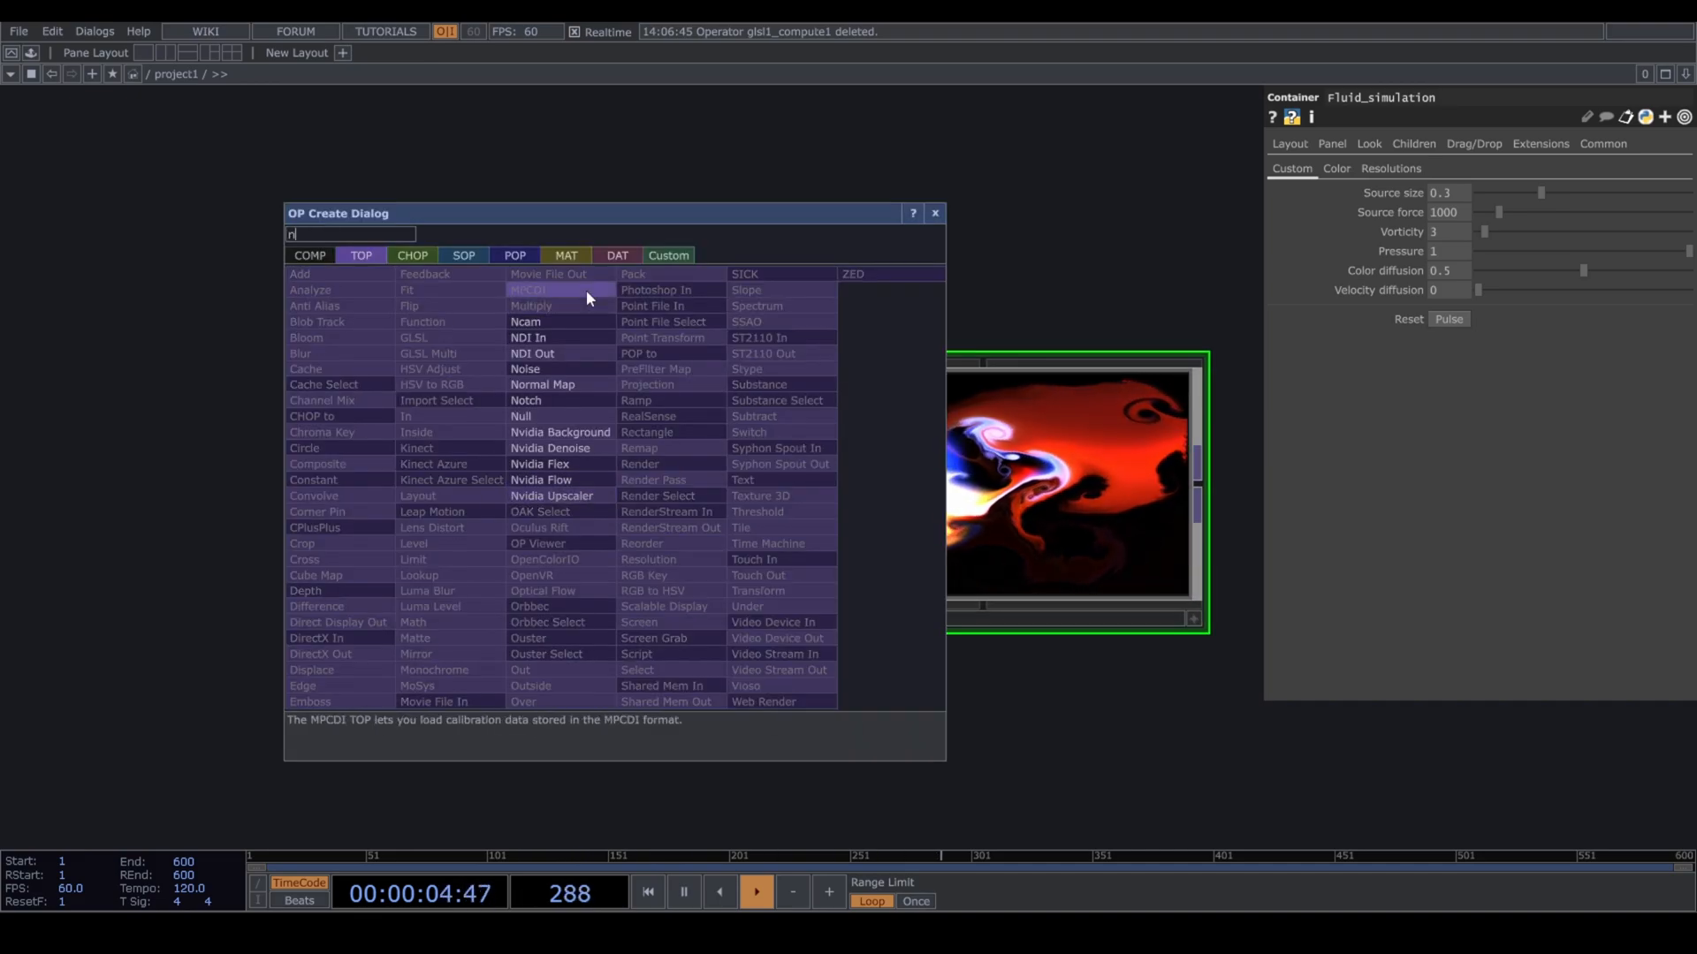
{"action": "left_click", "coordinate": [574, 387]}
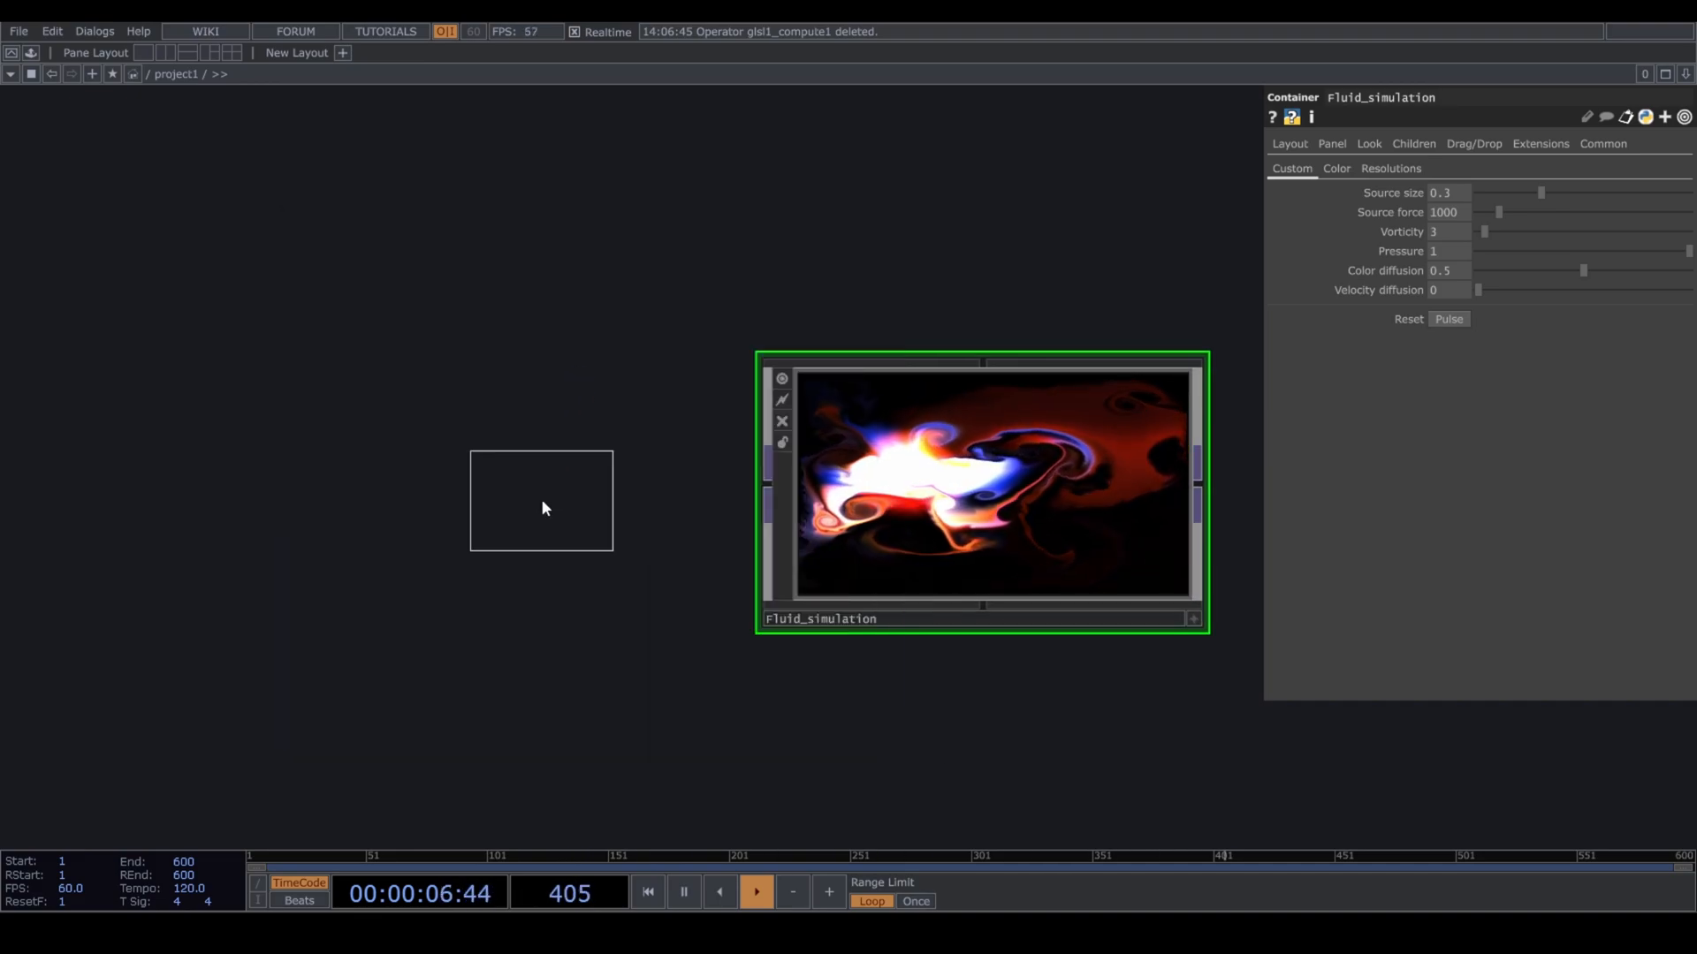
{"action": "left_click", "coordinate": [542, 504]}
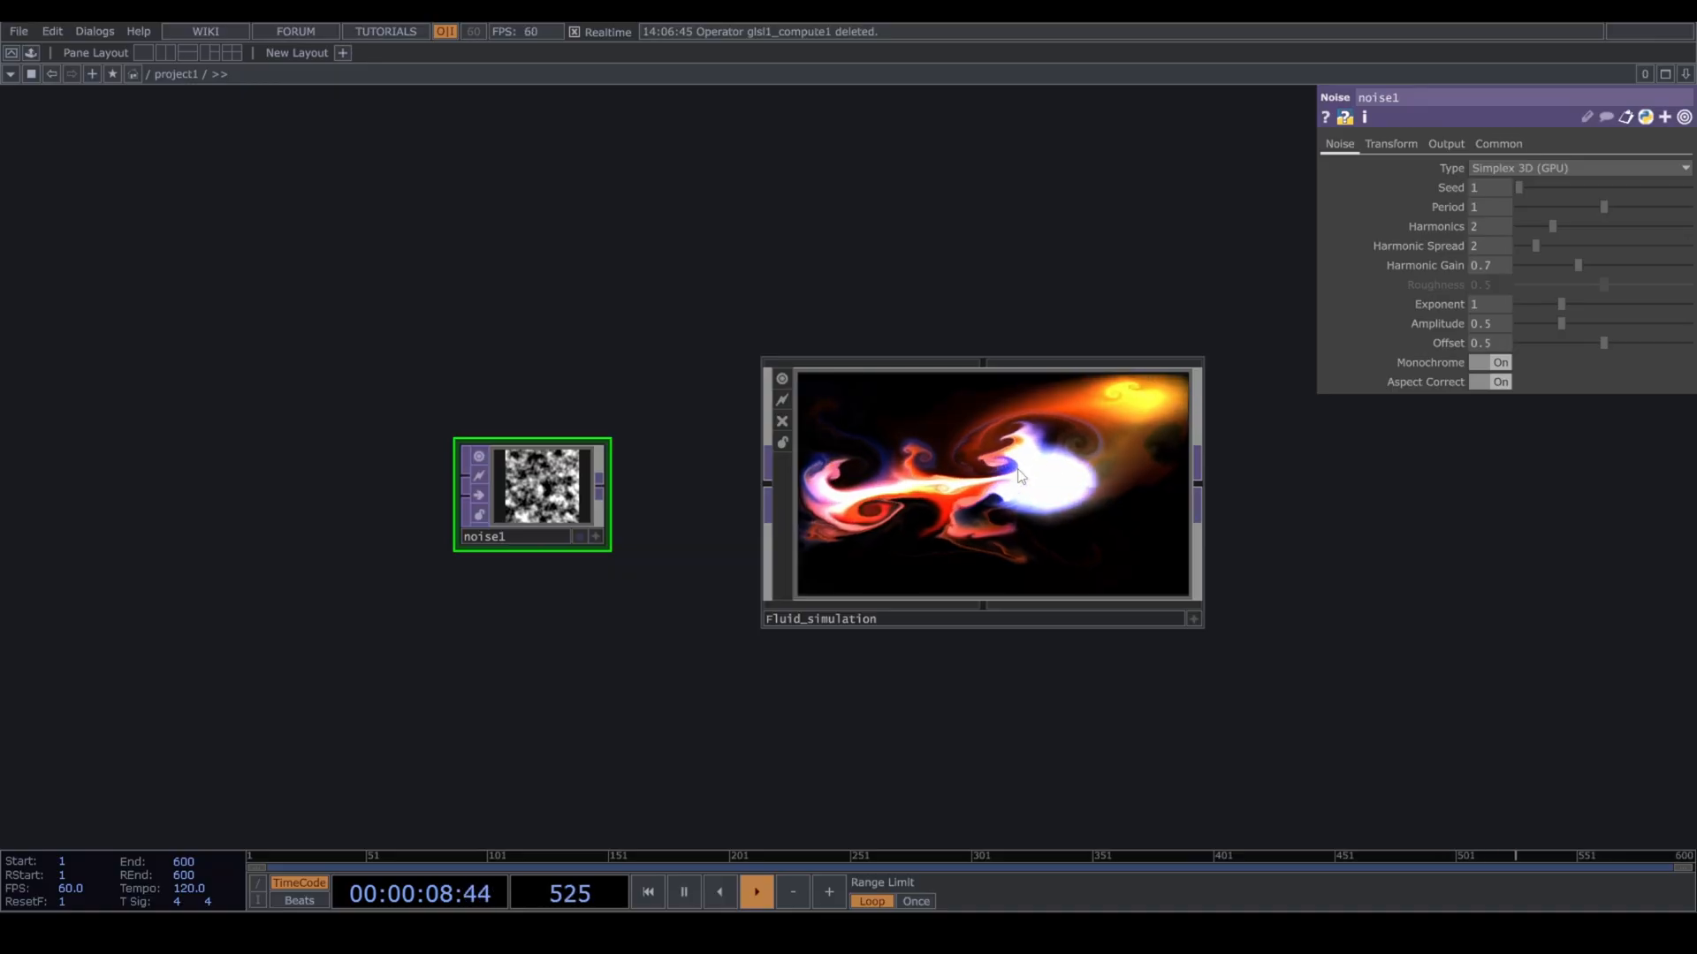
Link noise1's resolution to Fluid_simulation's Simulation resolution, with pixel format 32-bit float (RG), Monochrome off and Offset 0.
{"action": "left_click", "coordinate": [1020, 477]}
{"action": "left_click", "coordinate": [1371, 171]}
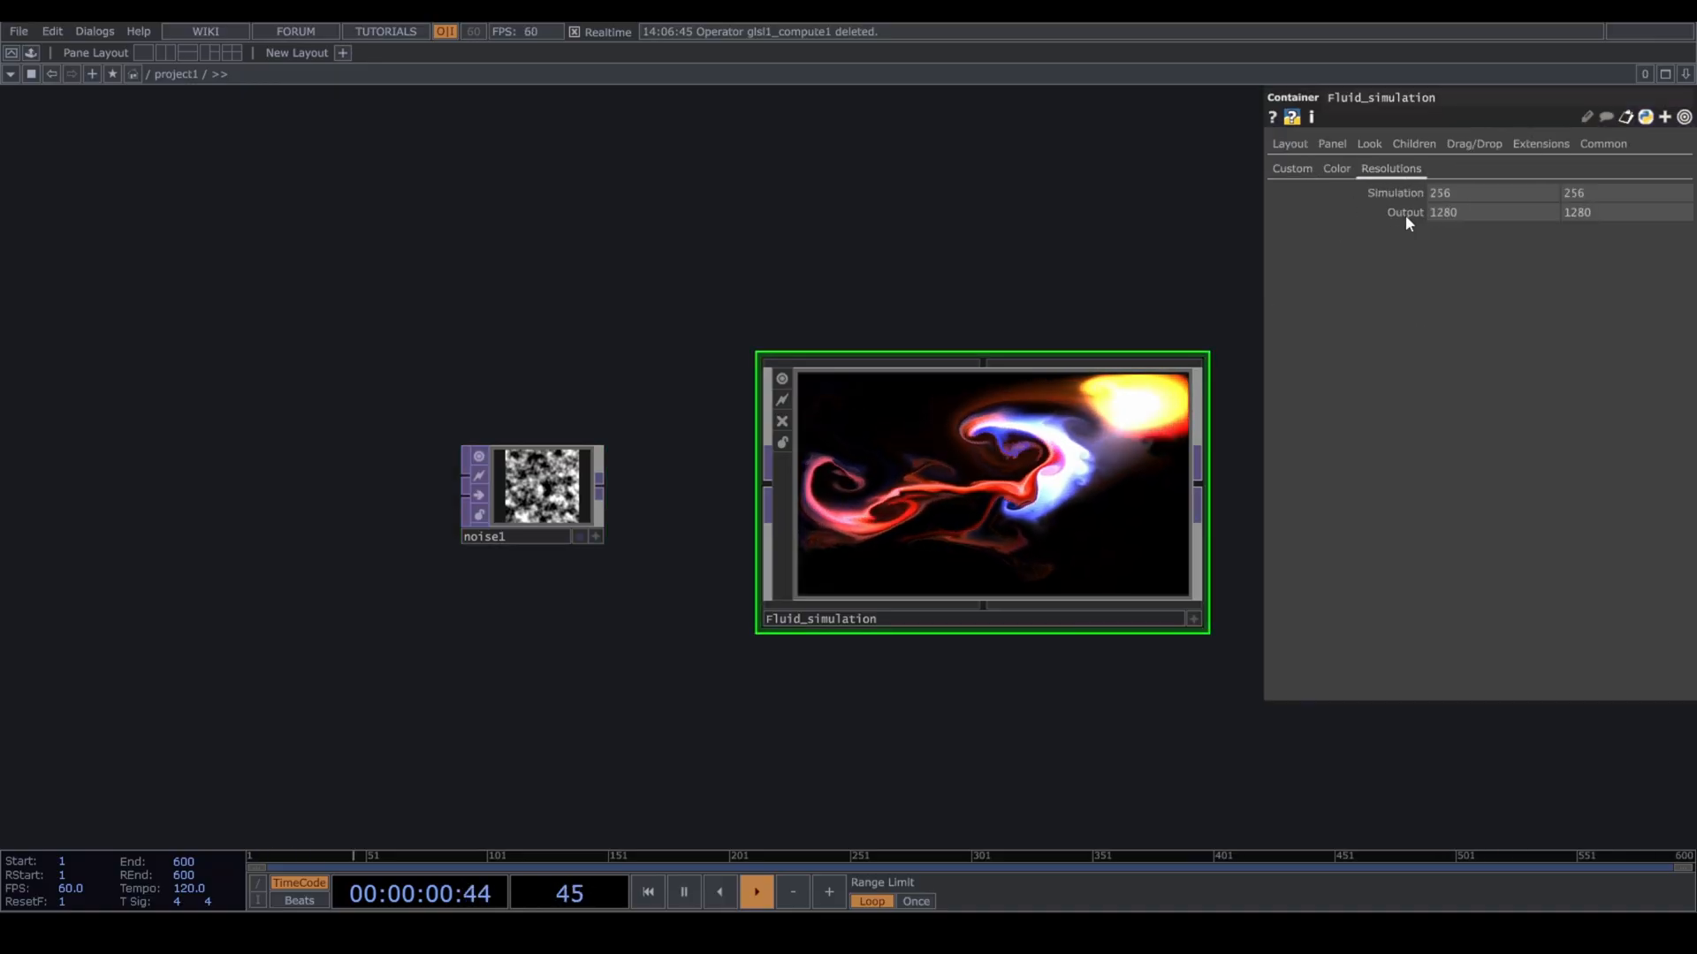
{"action": "left_click", "coordinate": [563, 480]}
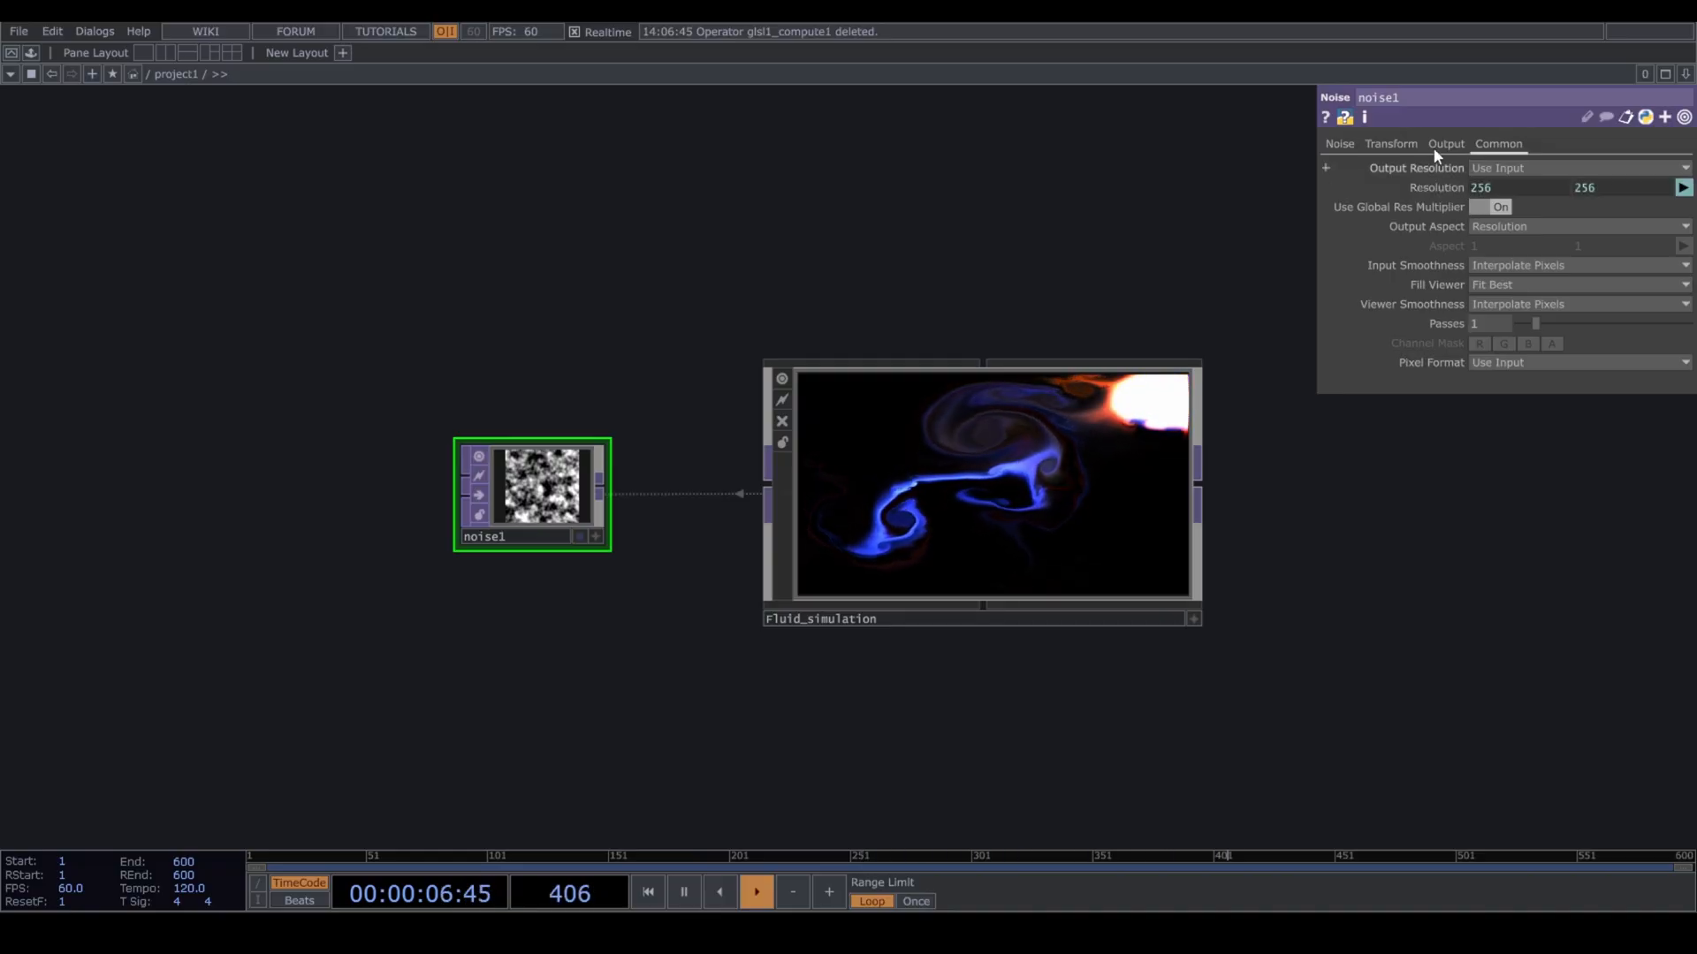
{"action": "left_click", "coordinate": [1498, 363]}
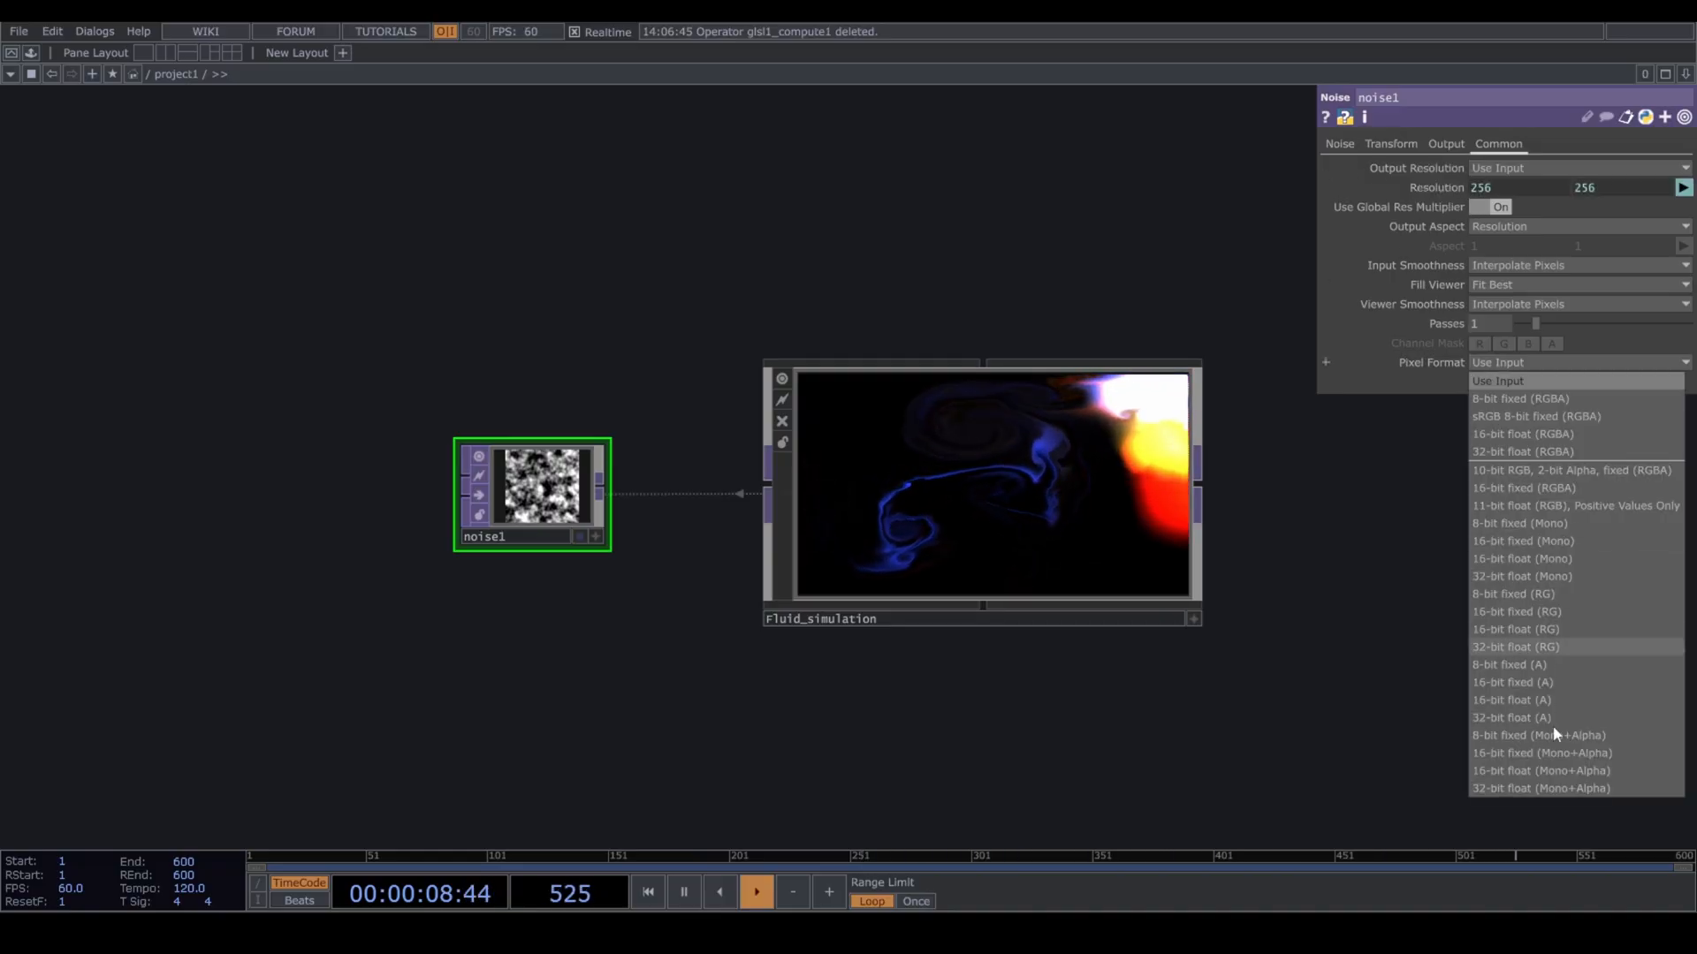
{"action": "left_click", "coordinate": [1578, 649]}
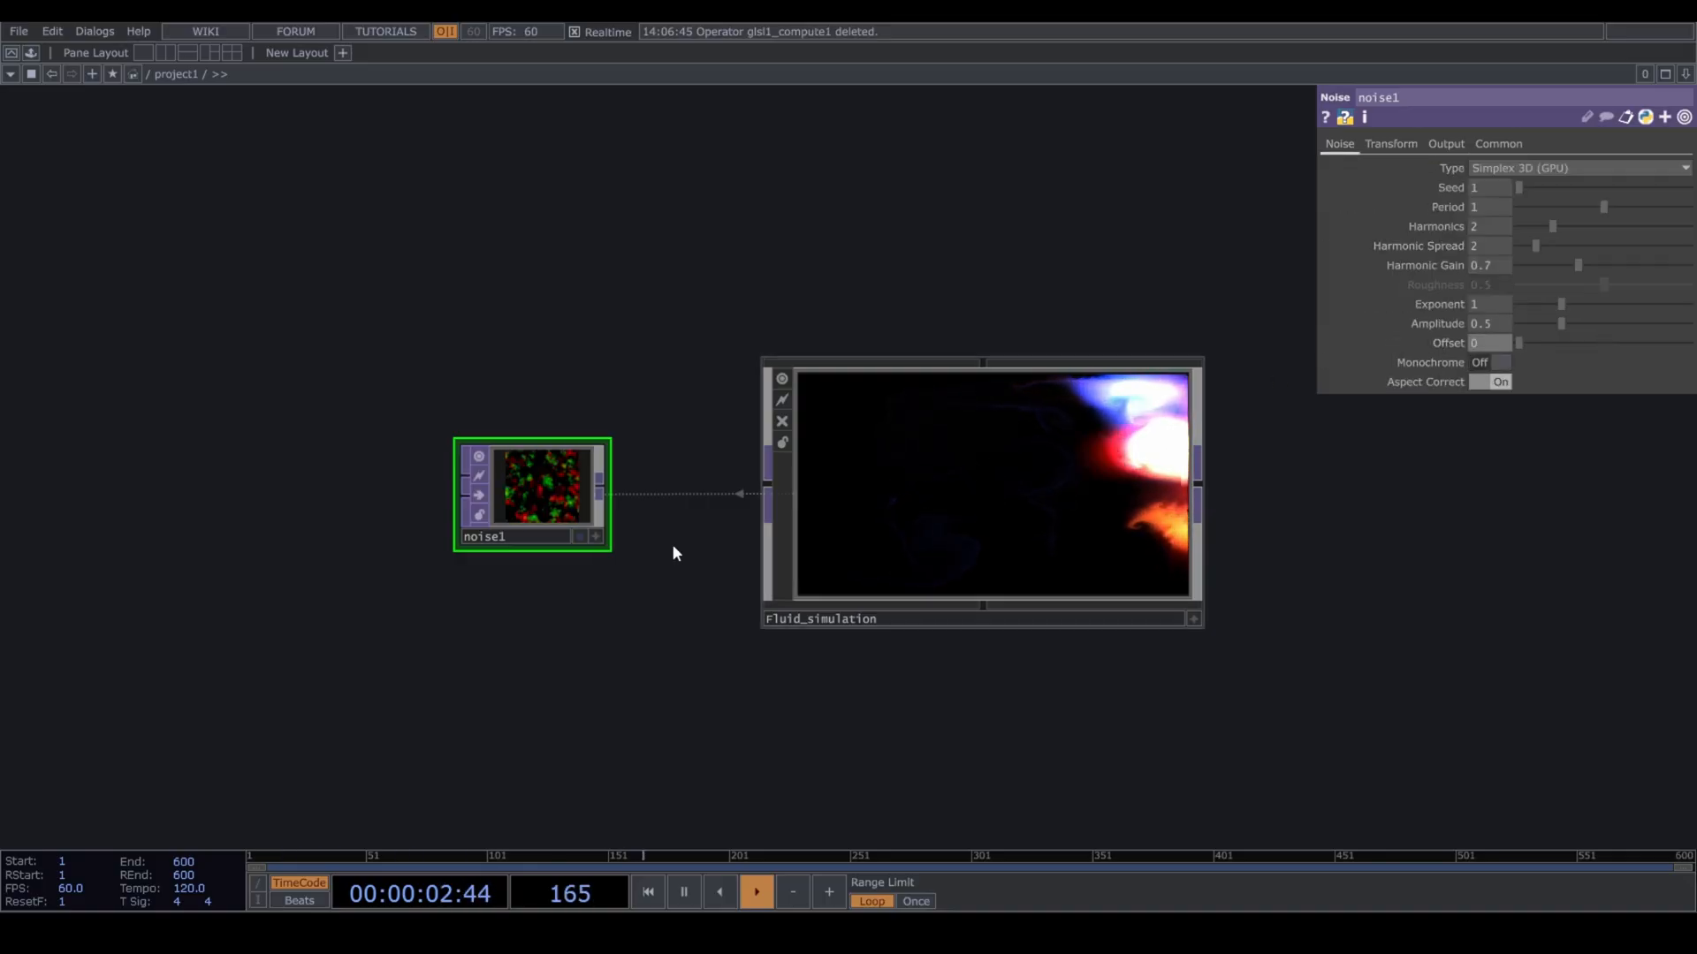
Connect noise1 to the Fluid_simulation component's input and go back inside the component.
{"action": "left_click_drag", "start_coordinate": [612, 484], "coordinate": [752, 494]}
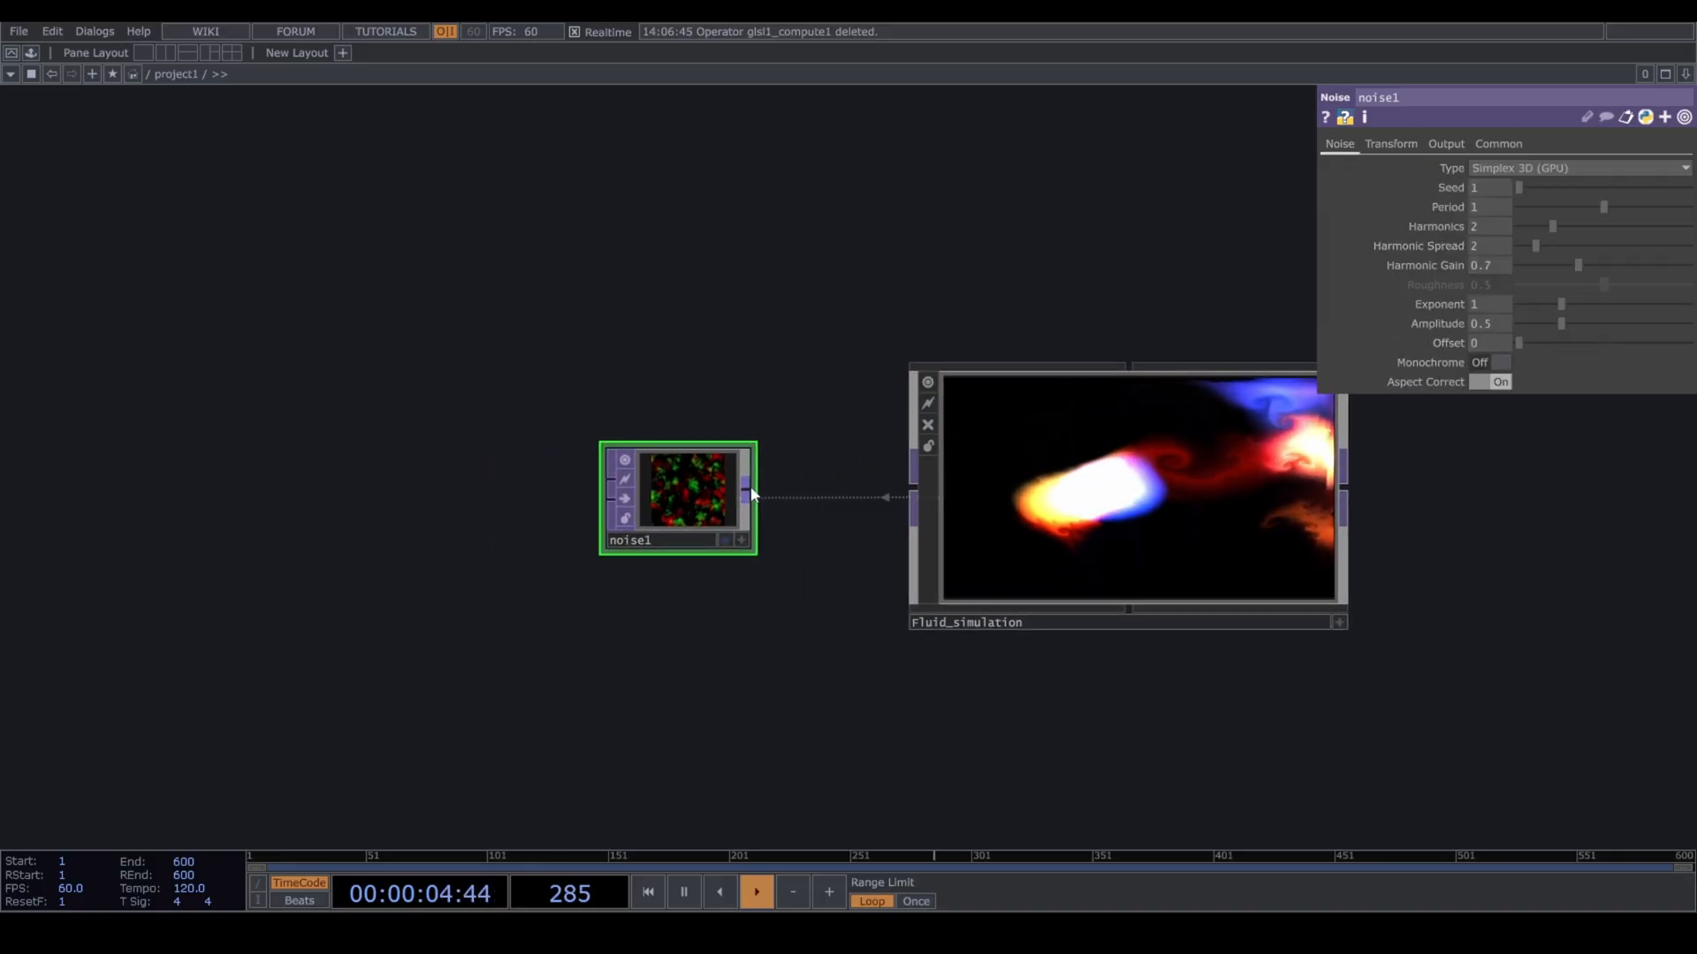
{"action": "scroll", "coordinate": [1041, 535], "scroll_direction": "up", "scroll_amount": 5}
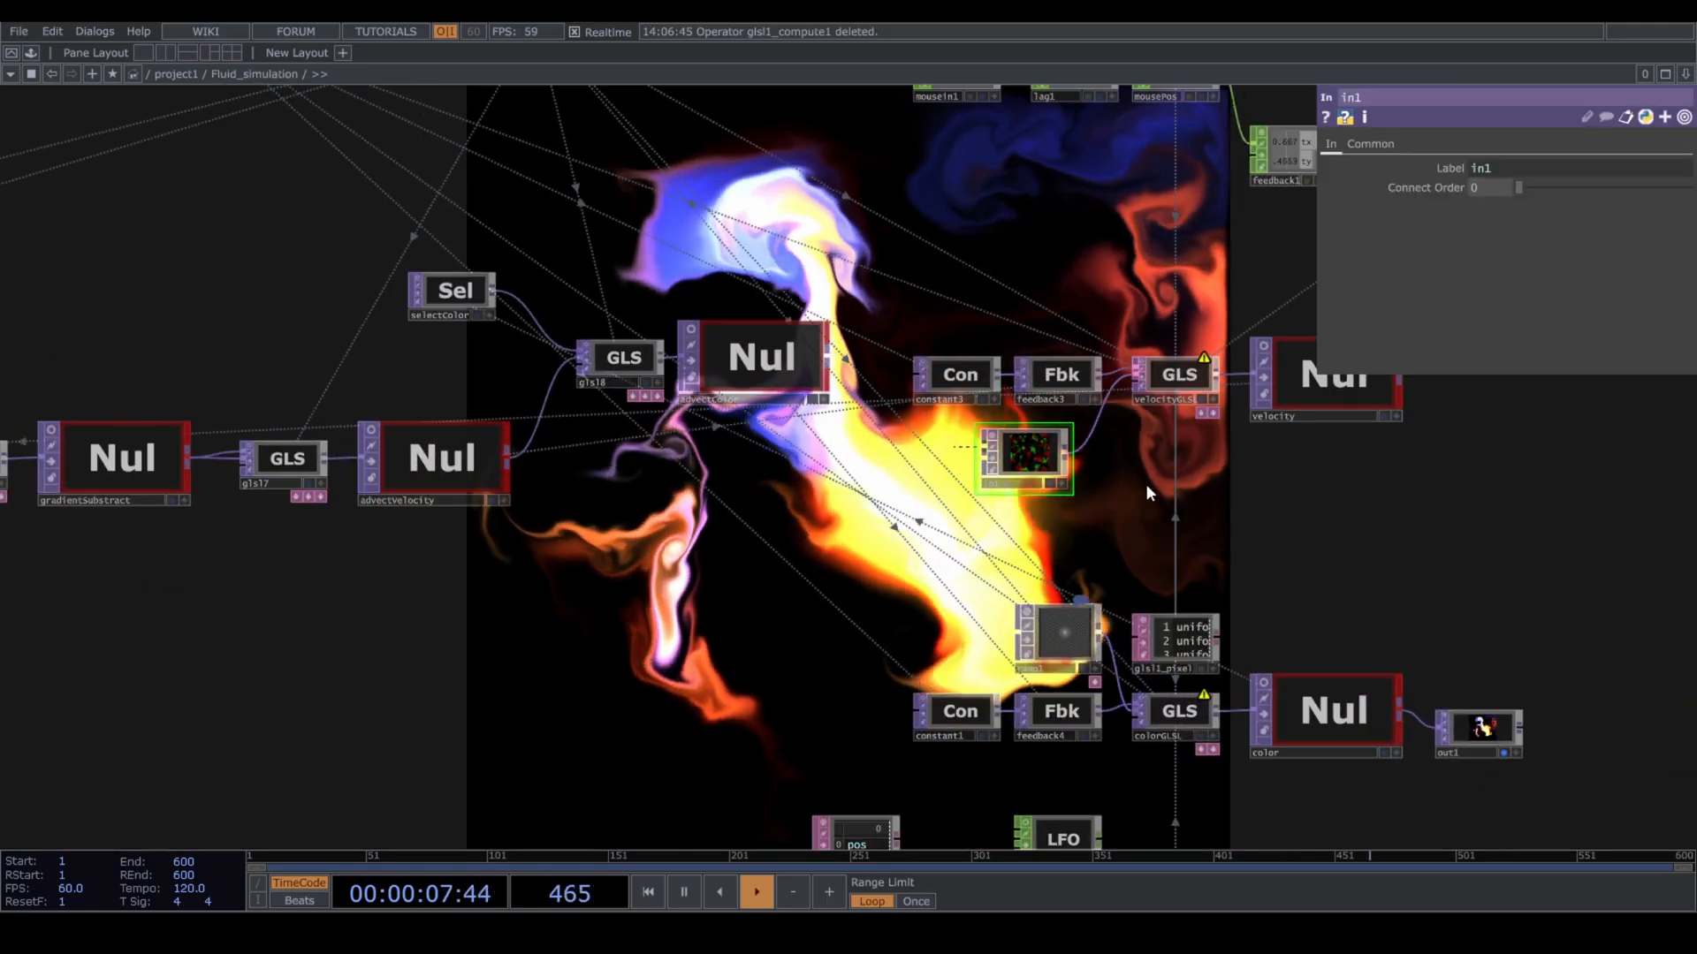
Replace the velocityGLSL operator with an Add TOP that combines feedback3 and in1 and feeds the velocity Null.
{"action": "left_click_drag", "start_coordinate": [1145, 482], "coordinate": [778, 357]}
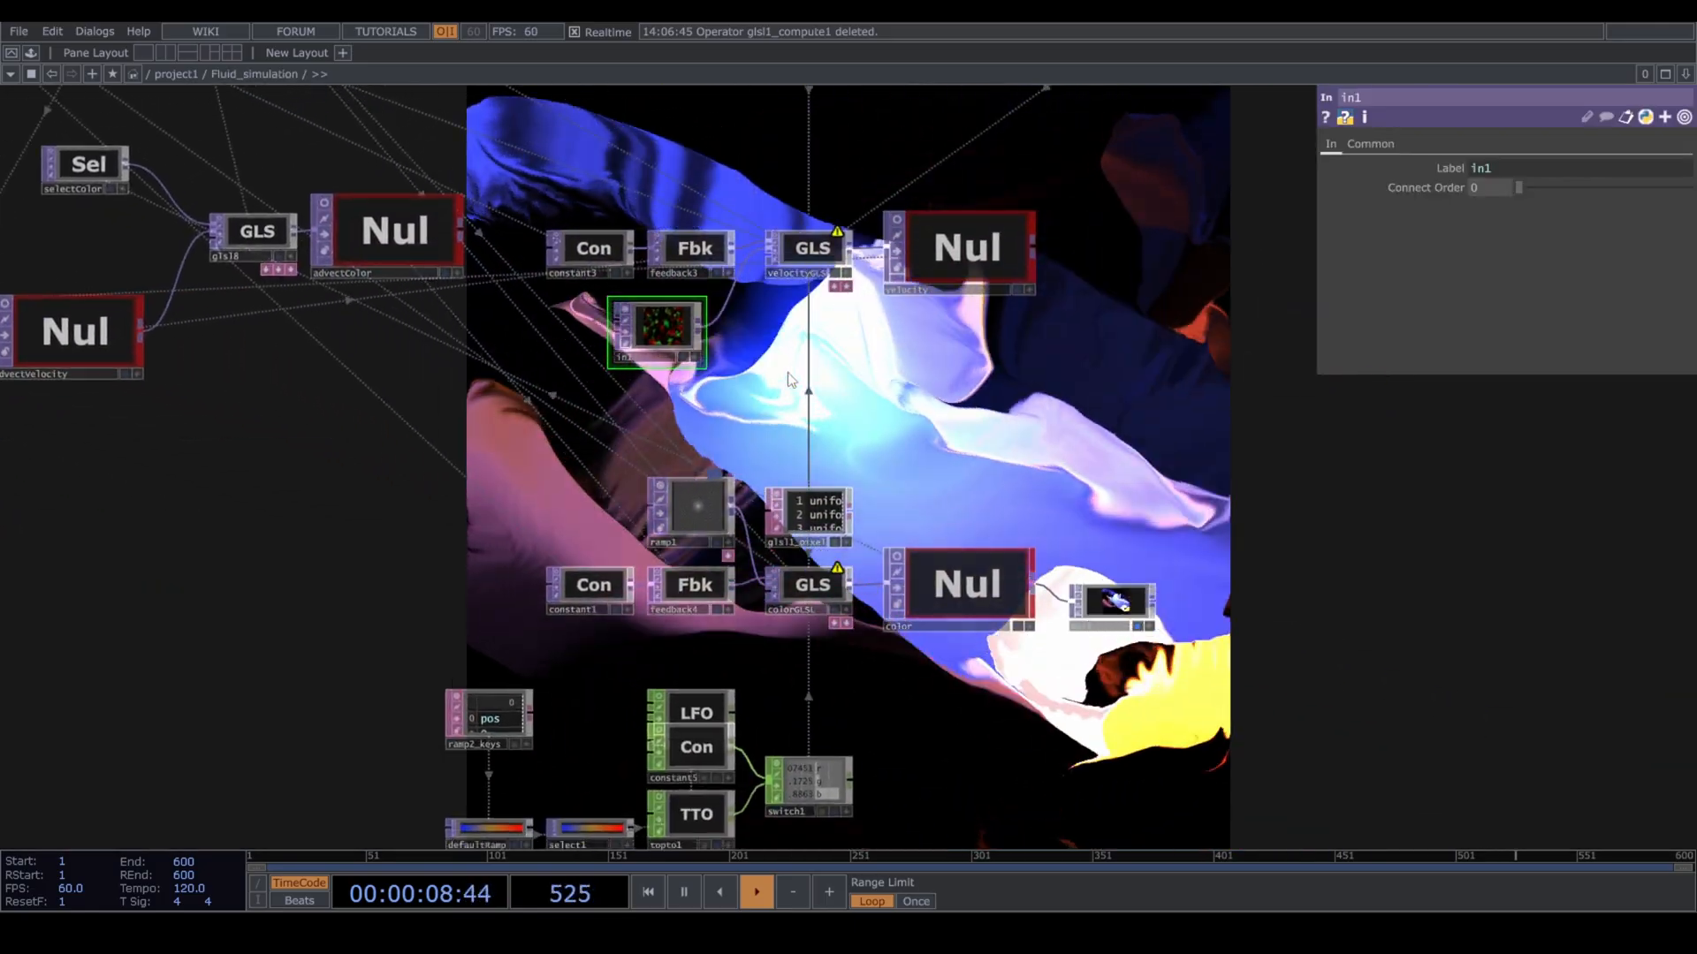
{"action": "left_click", "coordinate": [803, 265]}
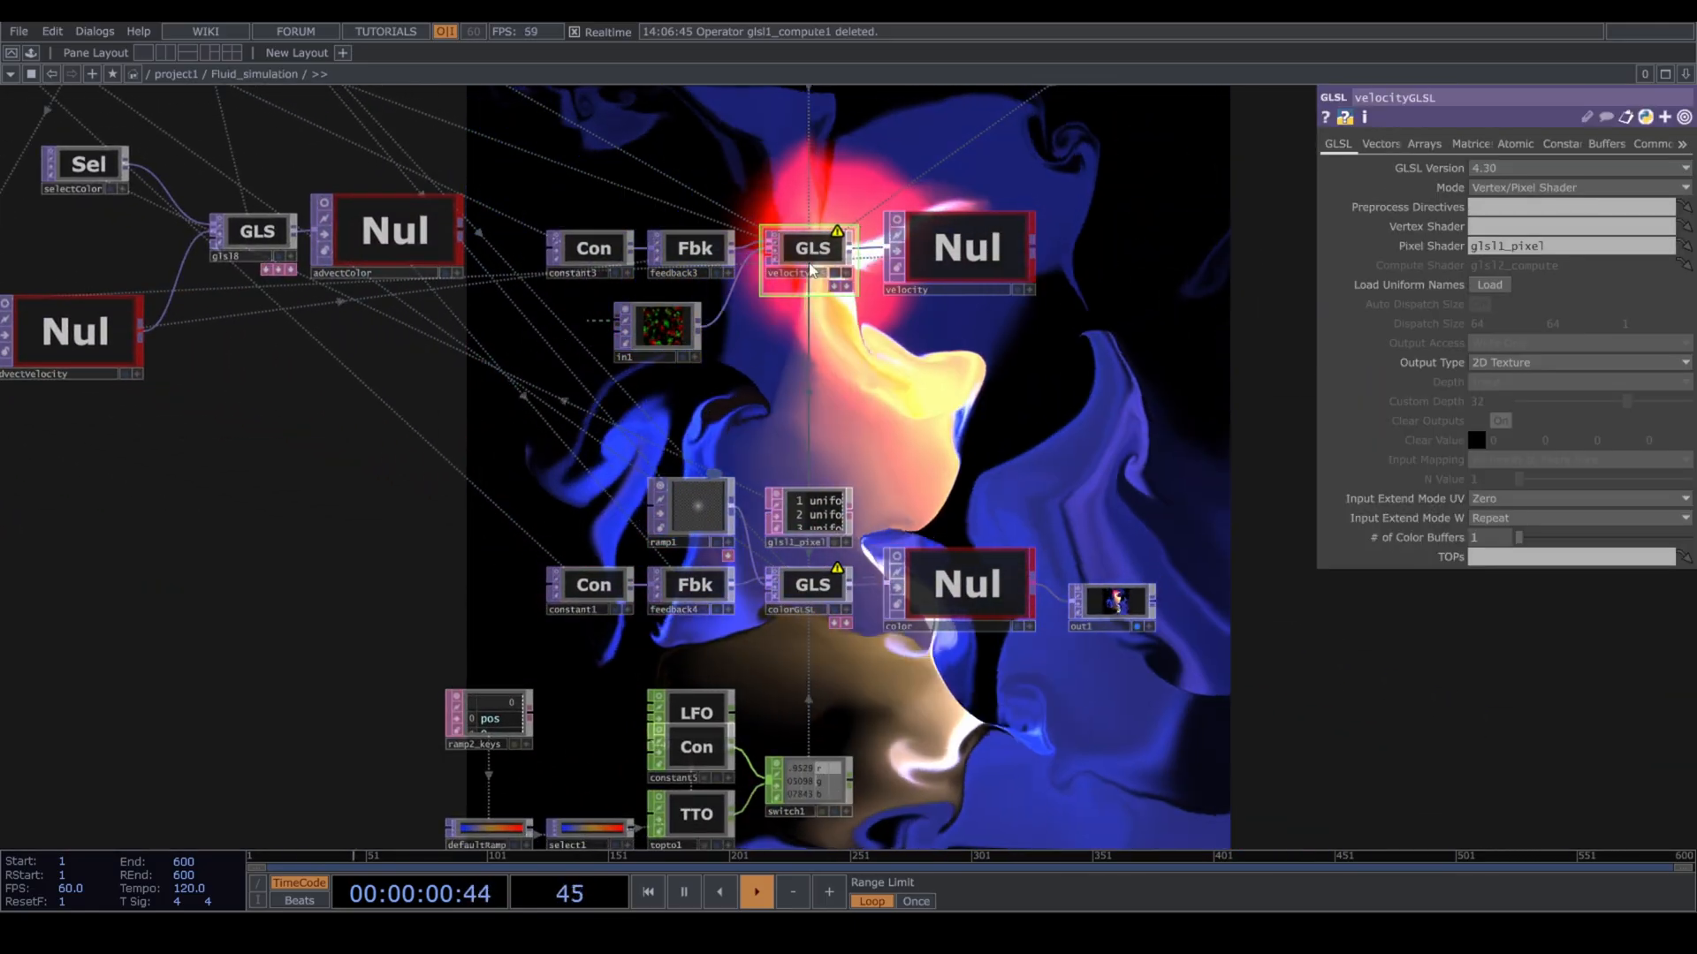
{"action": "key", "text": "Delete"}
{"action": "right_click", "coordinate": [806, 226]}
{"action": "left_click", "coordinate": [823, 226]}
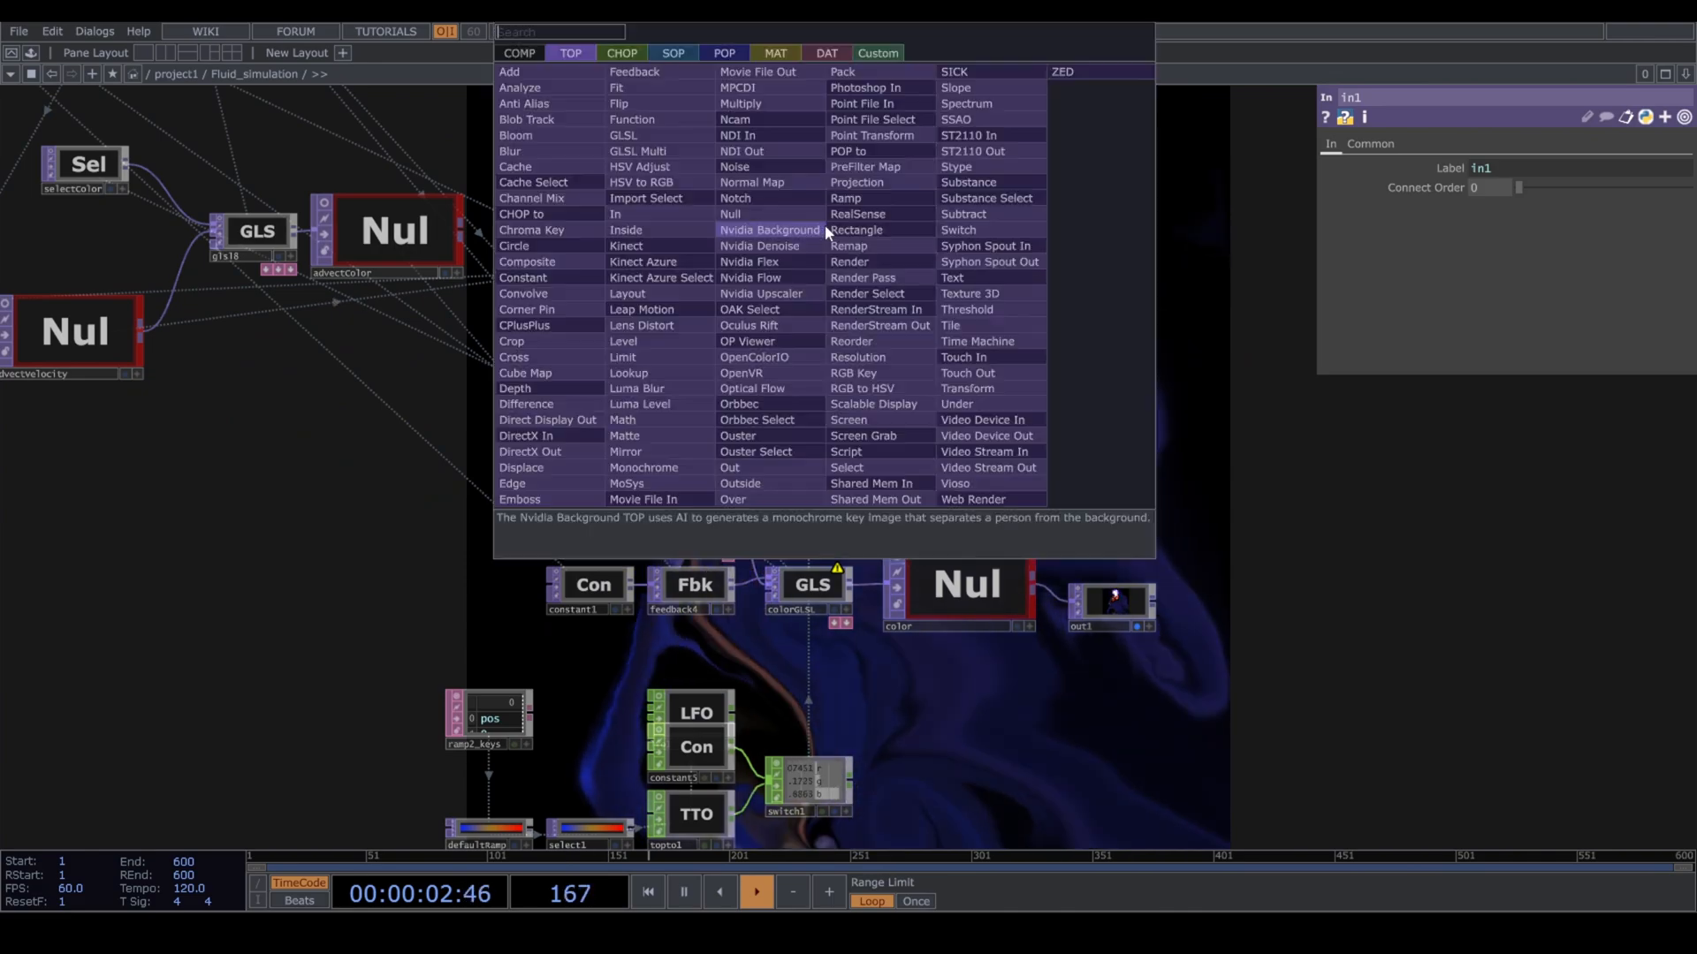
{"action": "type", "text": "ad"}
{"action": "left_click", "coordinate": [580, 76]}
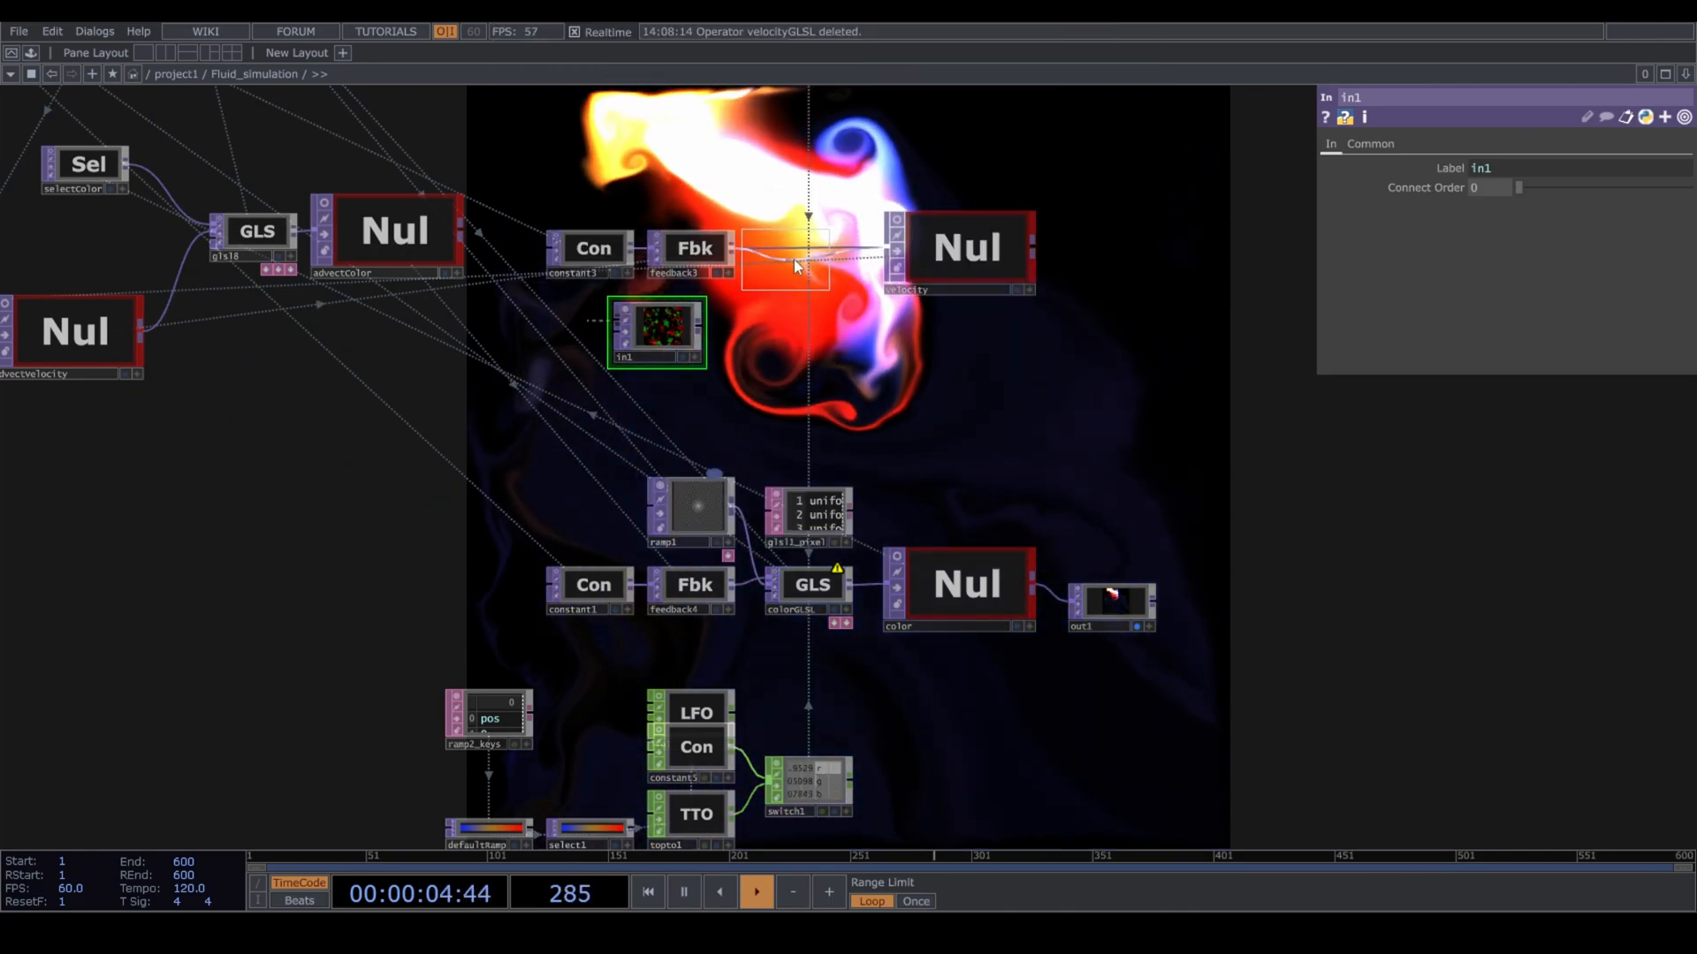
{"action": "left_click_drag", "start_coordinate": [701, 327], "coordinate": [769, 263]}
{"action": "left_click_drag", "start_coordinate": [826, 394], "coordinate": [917, 340]}
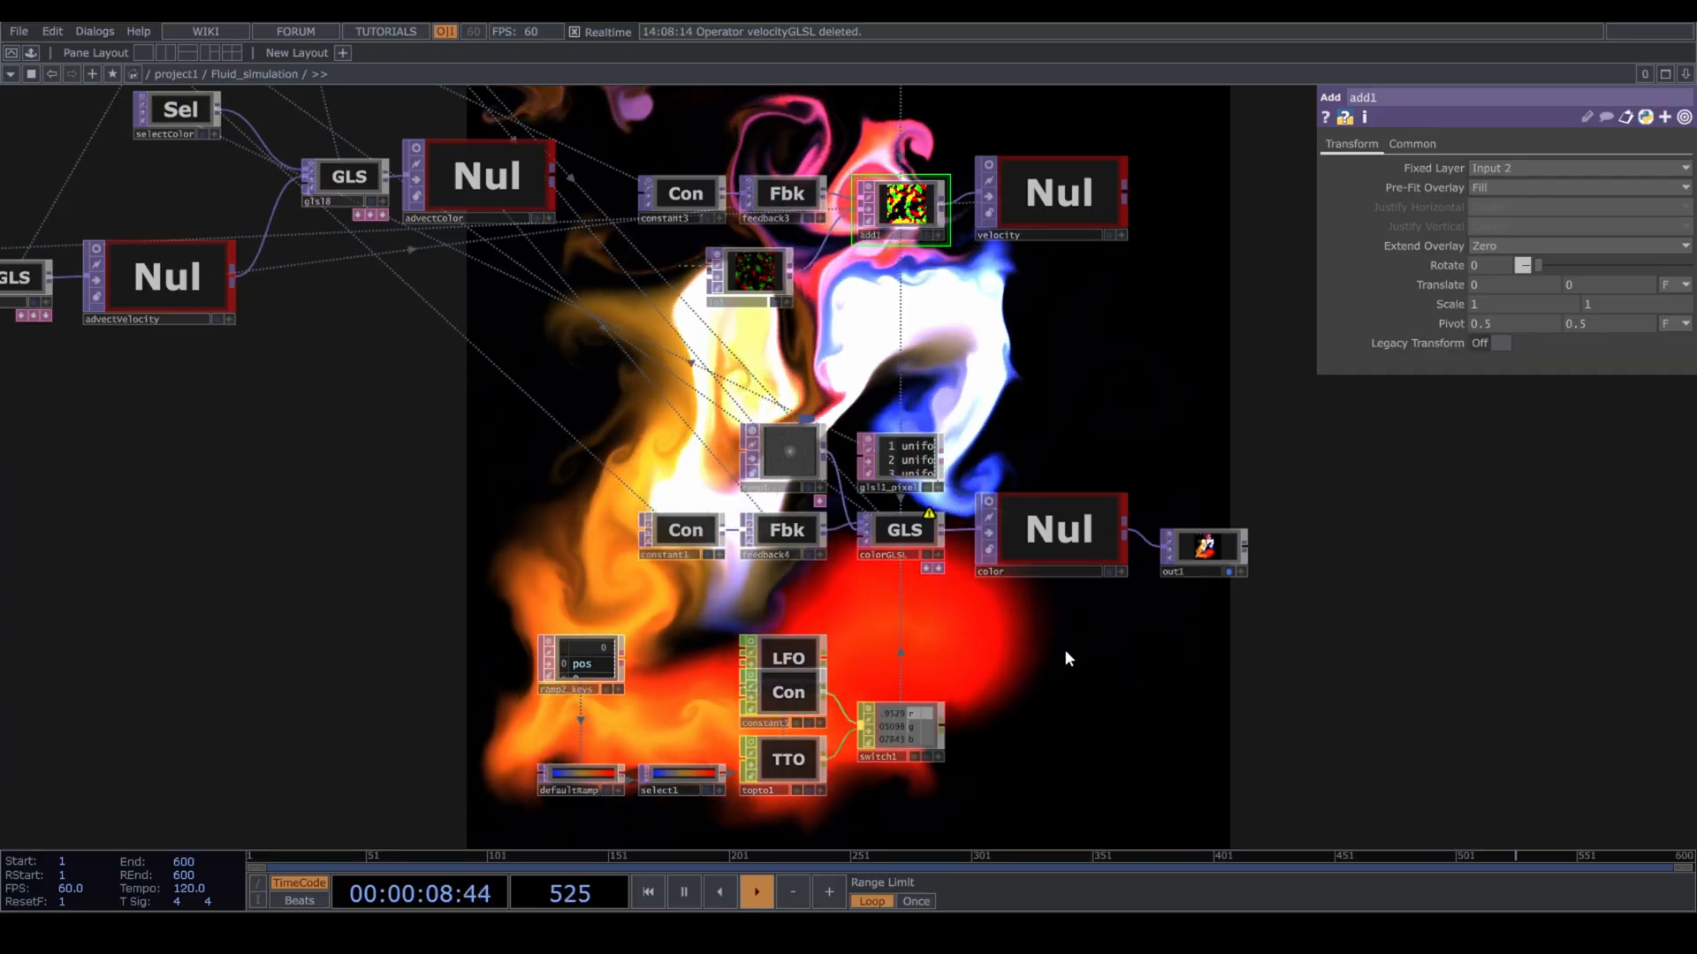
Delete the whole color branch, from ramp1 to out1 with the ramp and switch operators below, plus glsl8, advectColor and selectColor.
{"action": "left_click_drag", "start_coordinate": [1002, 652], "coordinate": [953, 565]}
{"action": "right_click_drag", "start_coordinate": [358, 405], "coordinate": [1404, 728]}
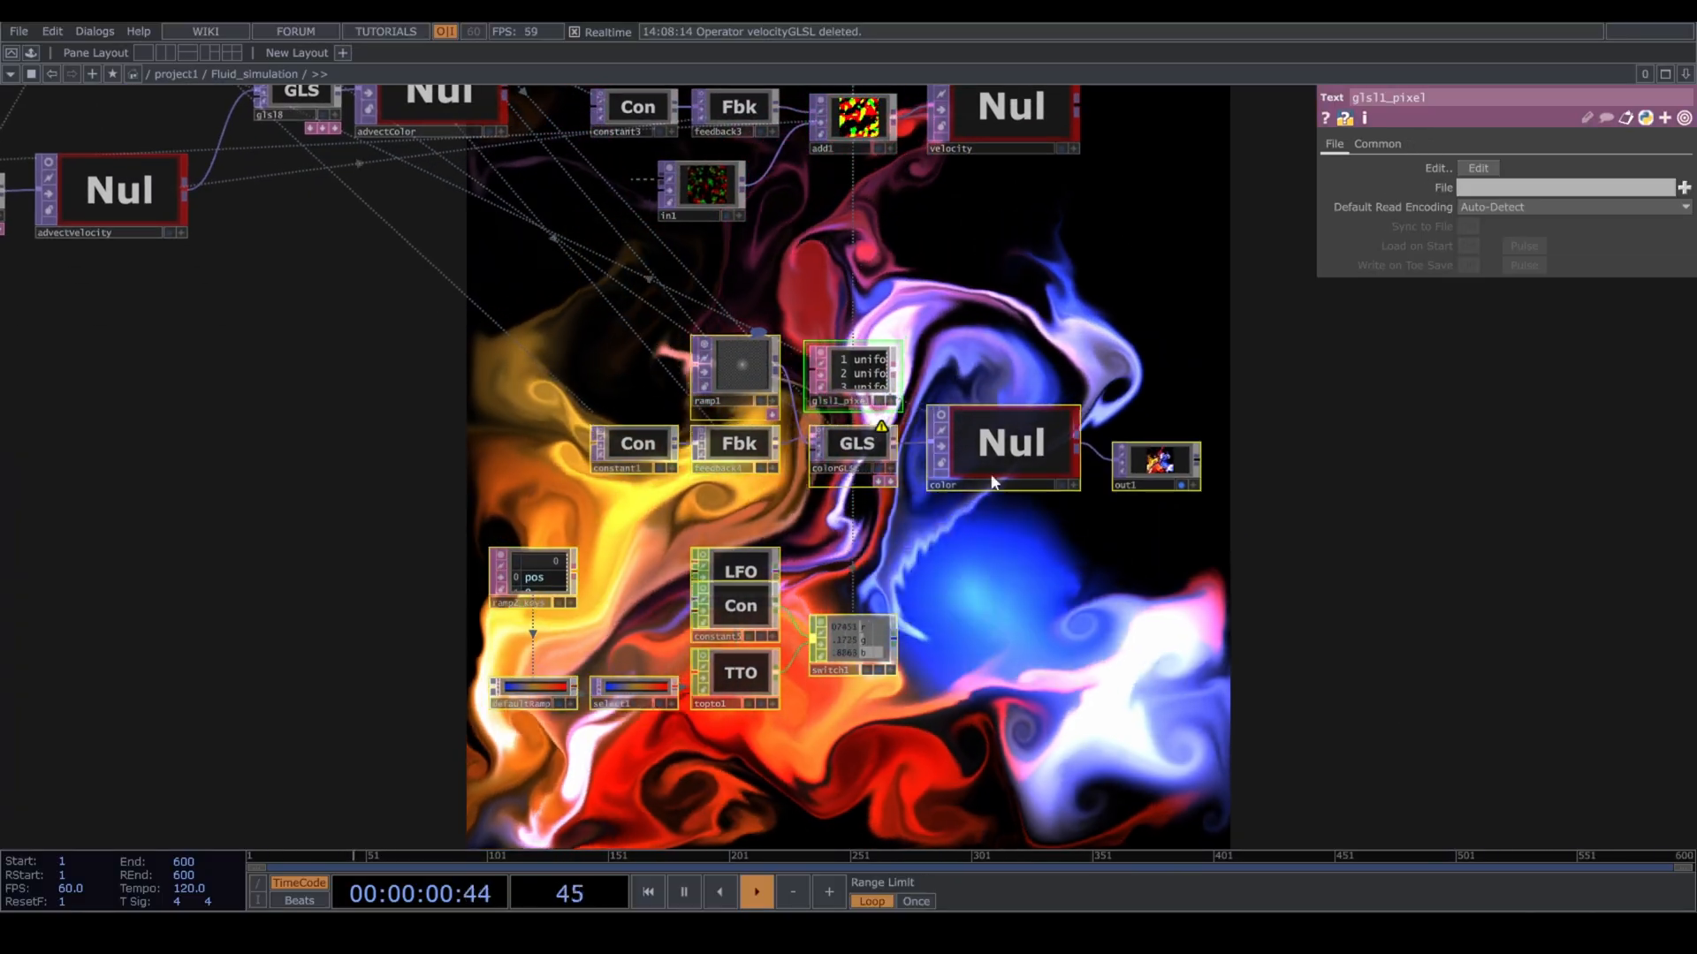
{"action": "key", "text": "Delete"}
{"action": "left_click_drag", "start_coordinate": [243, 207], "coordinate": [439, 521]}
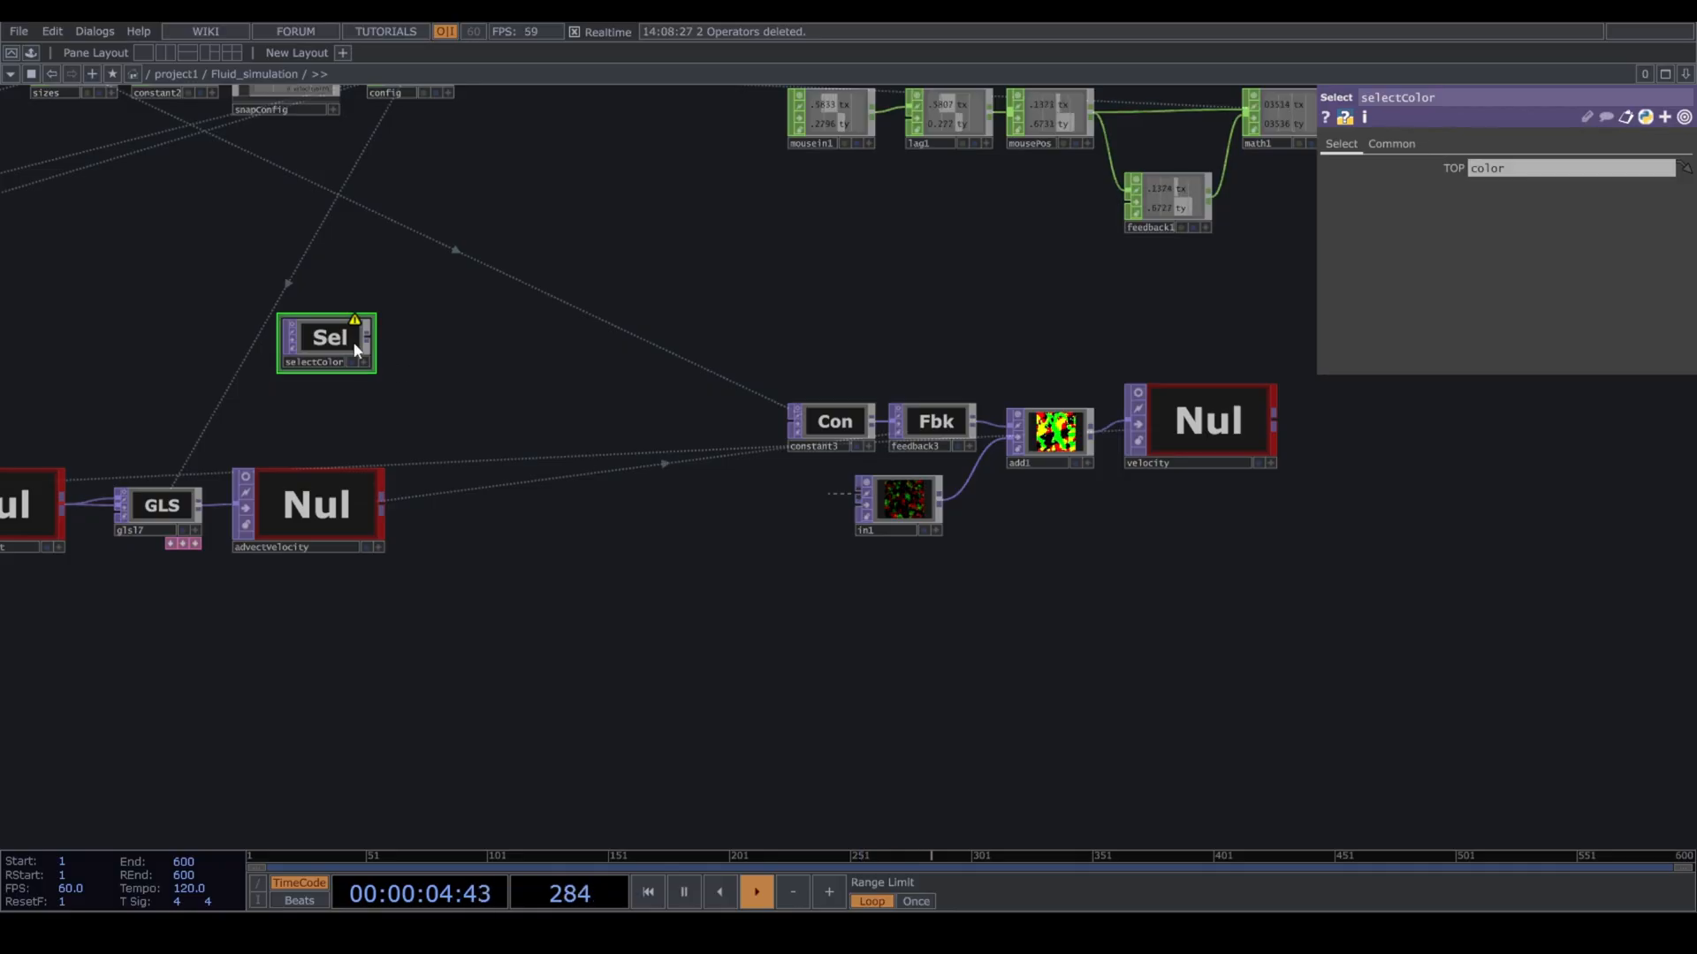
{"action": "left_click_drag", "start_coordinate": [844, 586], "coordinate": [1176, 538]}
Show the velocity Null's output as the network background.
{"action": "middle_click_drag", "start_coordinate": [626, 515], "coordinate": [712, 633]}
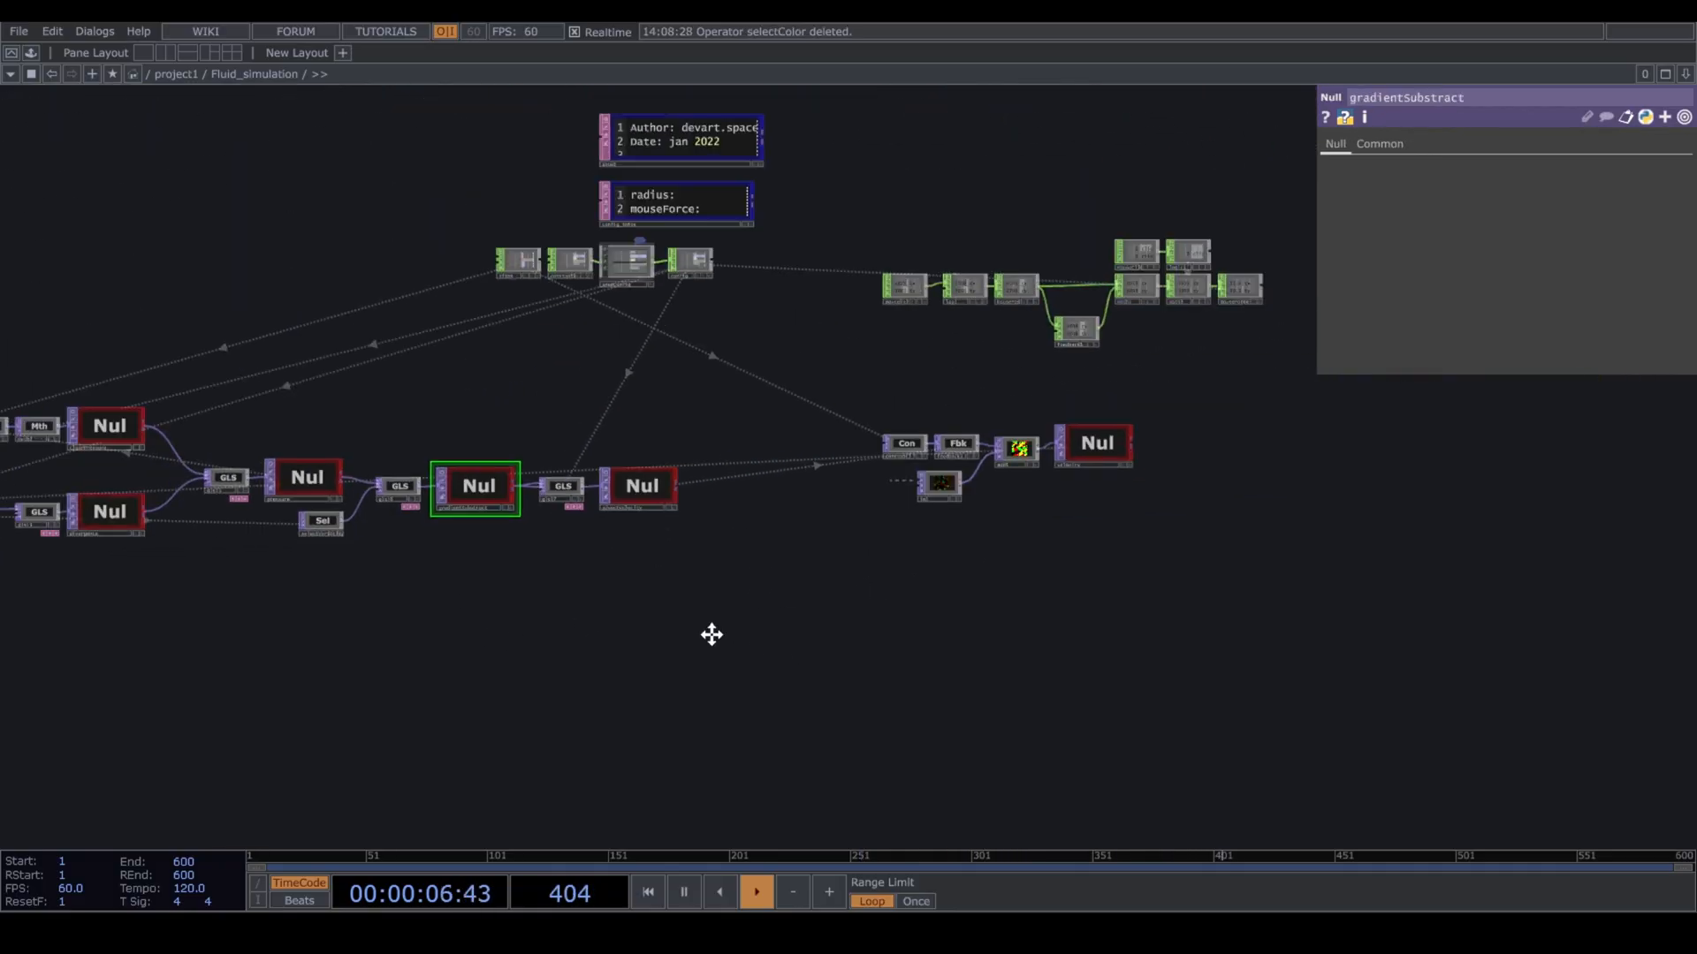
{"action": "left_click_drag", "start_coordinate": [712, 632], "coordinate": [610, 585]}
{"action": "middle_click_drag", "start_coordinate": [1007, 460], "coordinate": [1018, 440]}
{"action": "left_click", "coordinate": [1061, 377]}
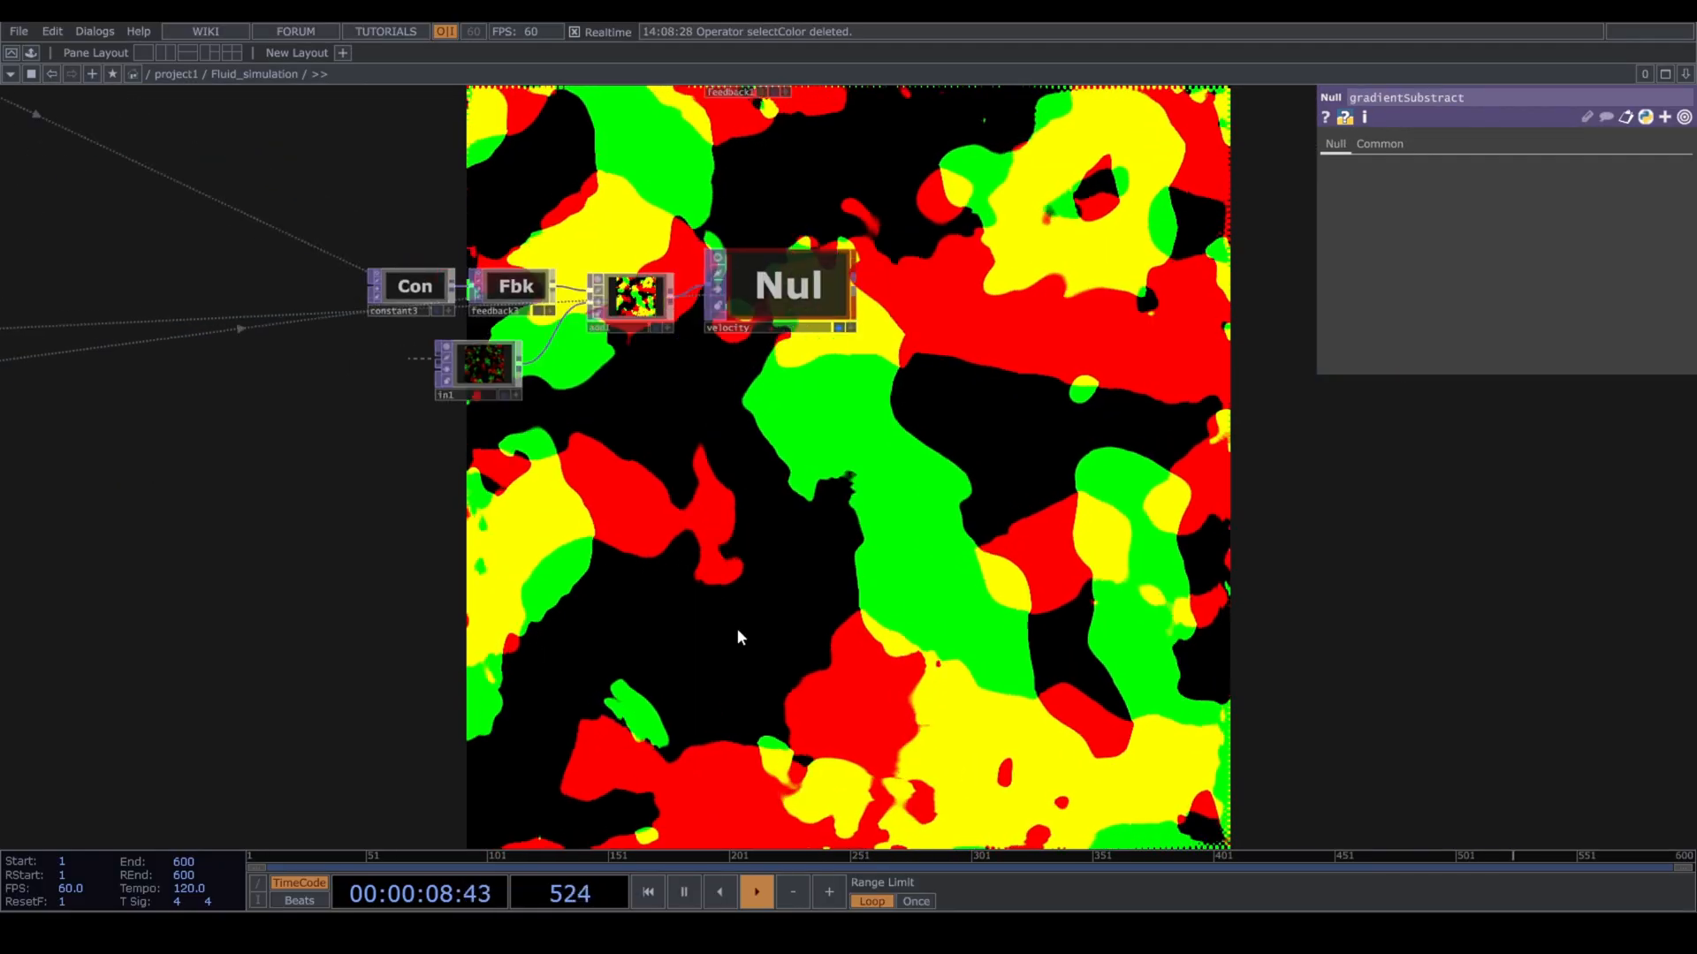
{"action": "scroll", "coordinate": [737, 629], "scroll_direction": "up", "scroll_amount": 2}
{"action": "left_click_drag", "start_coordinate": [777, 753], "coordinate": [818, 883]}
{"action": "left_click_drag", "start_coordinate": [694, 469], "coordinate": [569, 606]}
Add a Math TOP after the velocity Null, wired to its output.
{"action": "left_click_drag", "start_coordinate": [509, 387], "coordinate": [821, 369]}
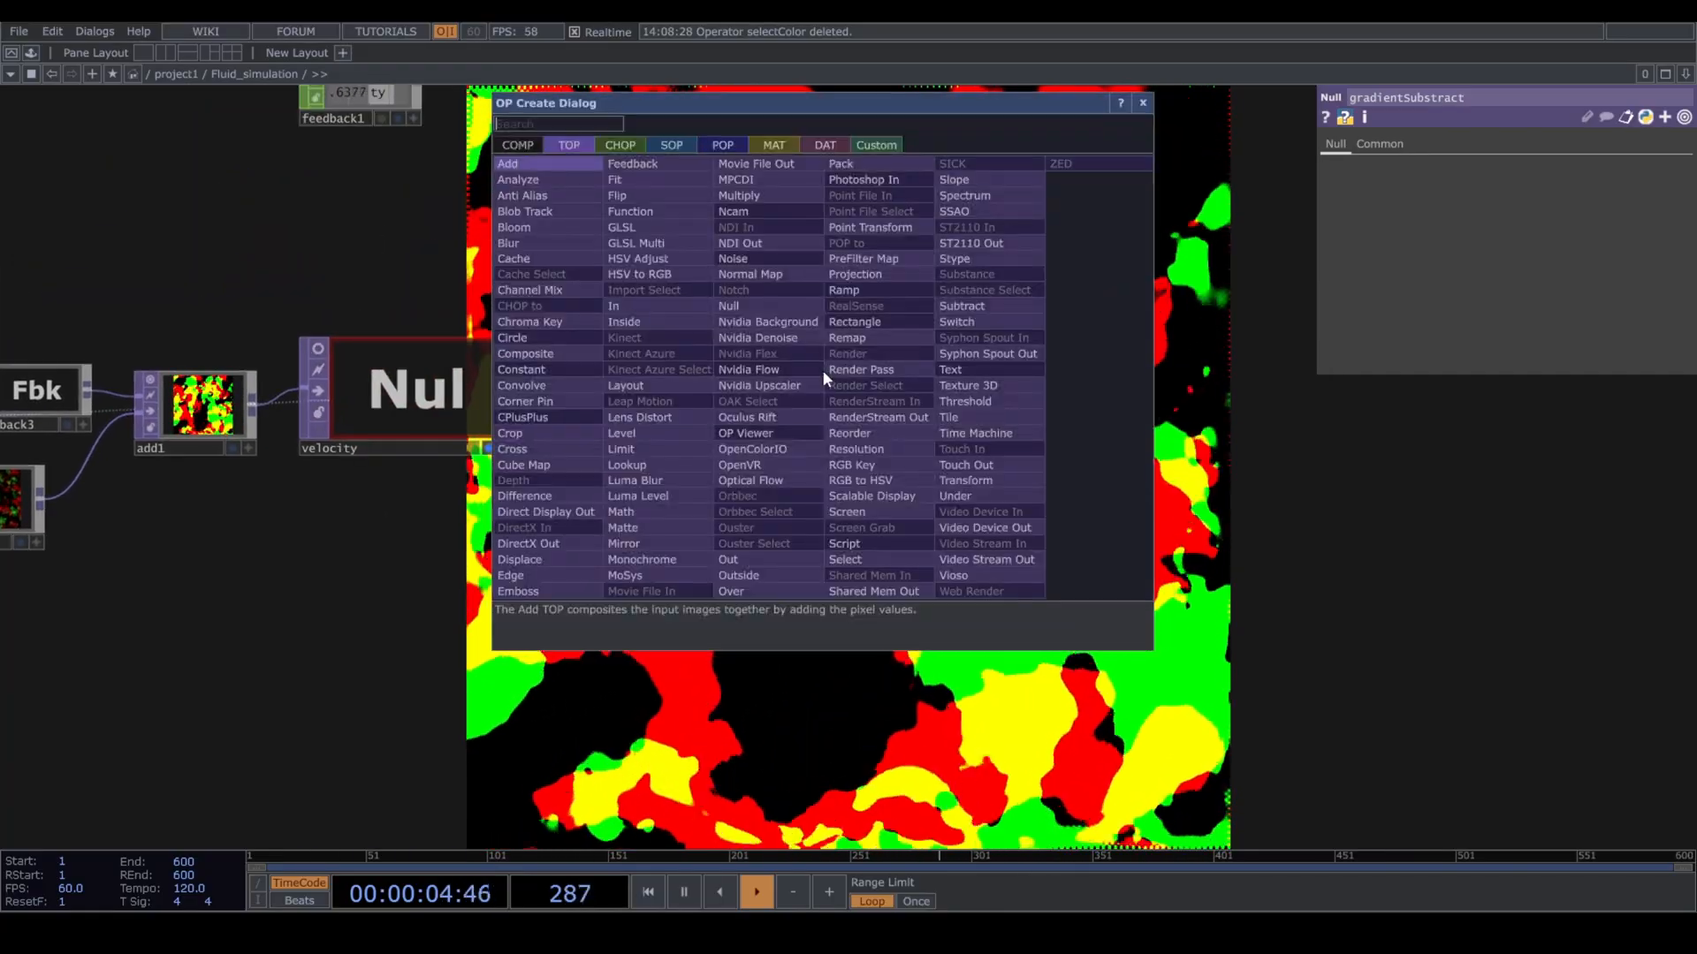
{"action": "type", "text": "math"}
{"action": "key", "text": "Return"}
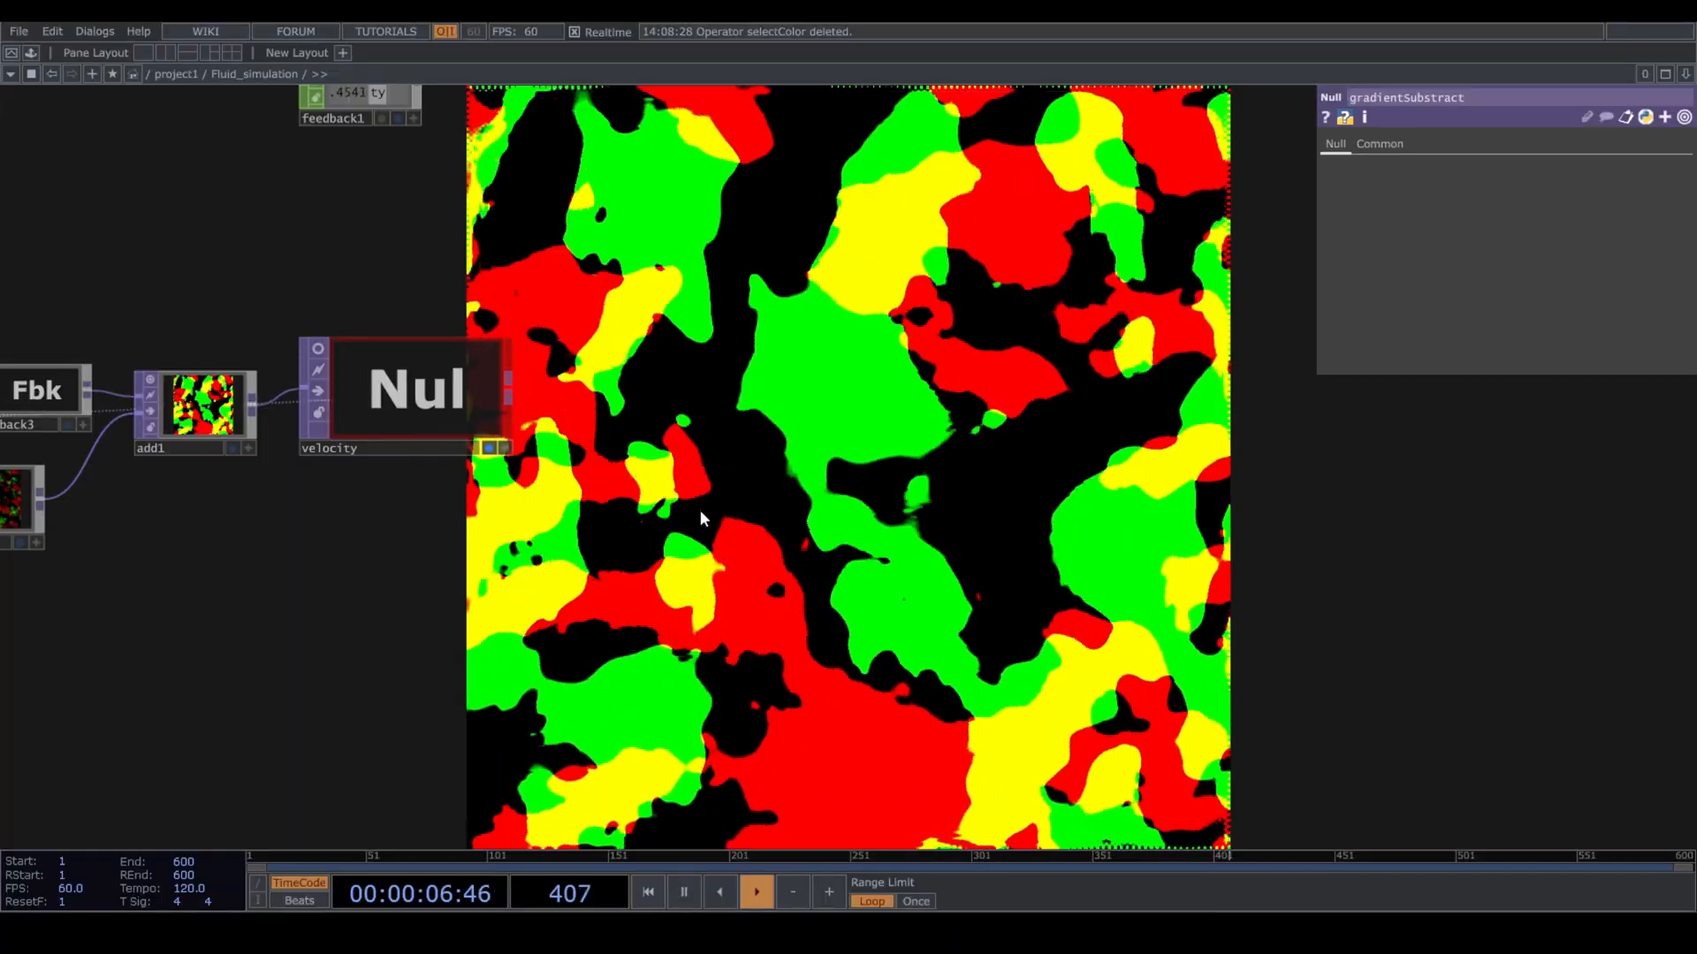
{"action": "left_click", "coordinate": [776, 415]}
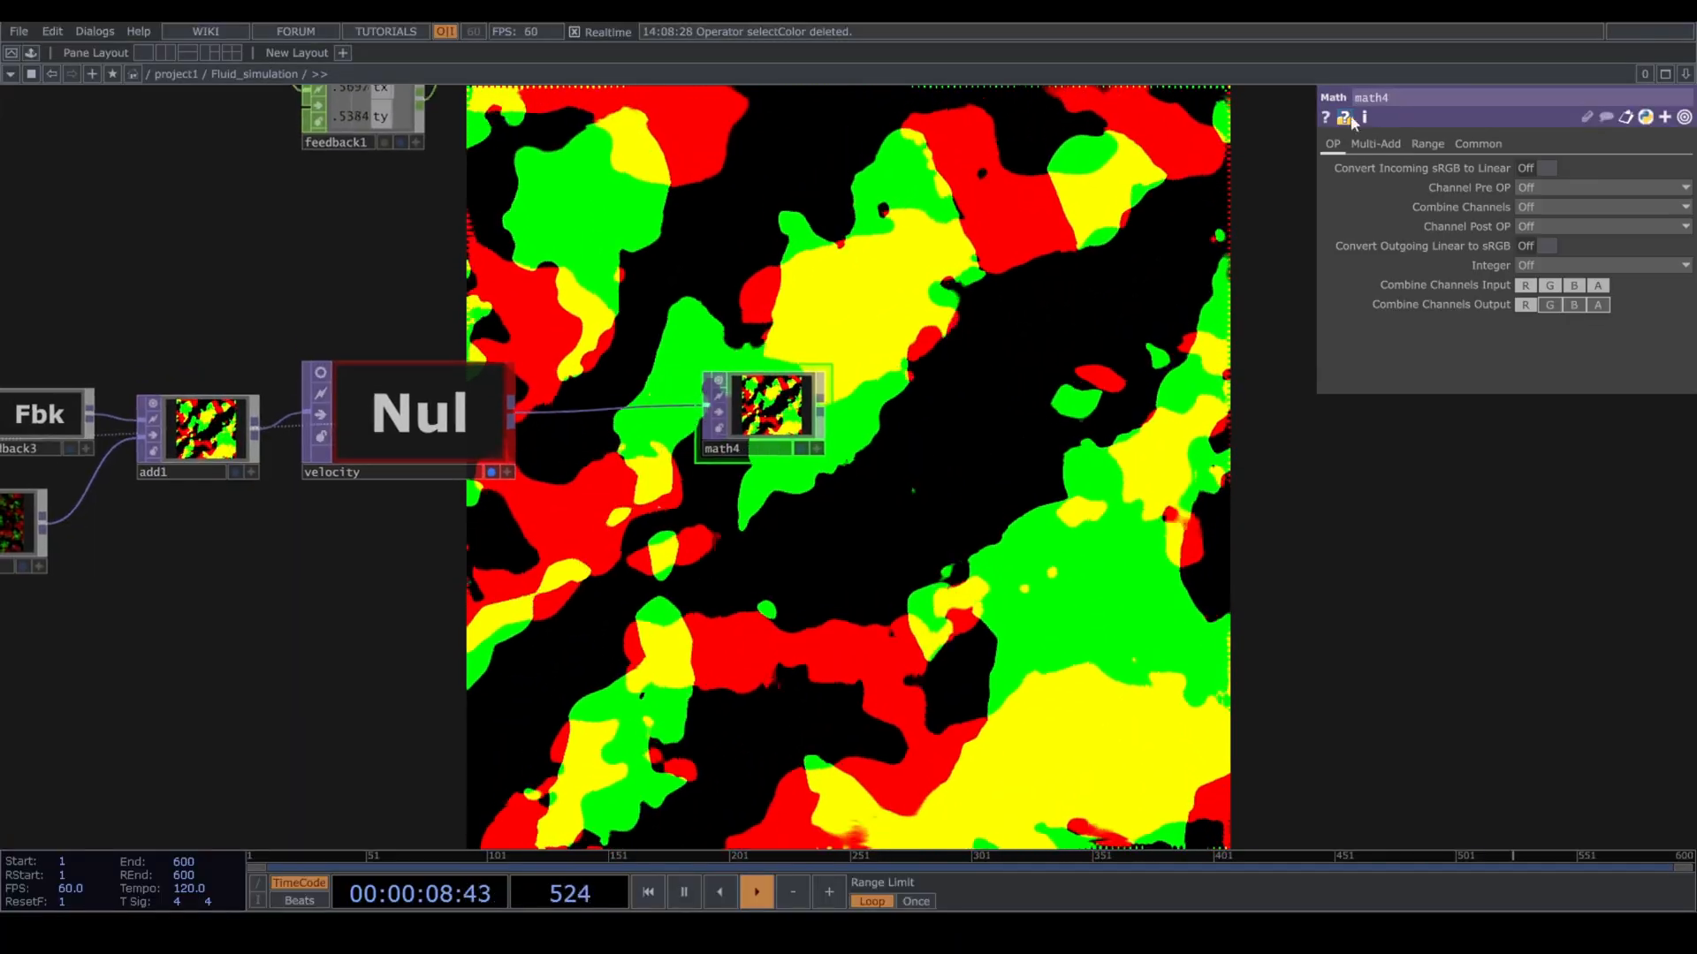
Set math4's Multiply to the expression 1/me.time.rate and inspect its output up close.
{"action": "left_click", "coordinate": [1374, 143]}
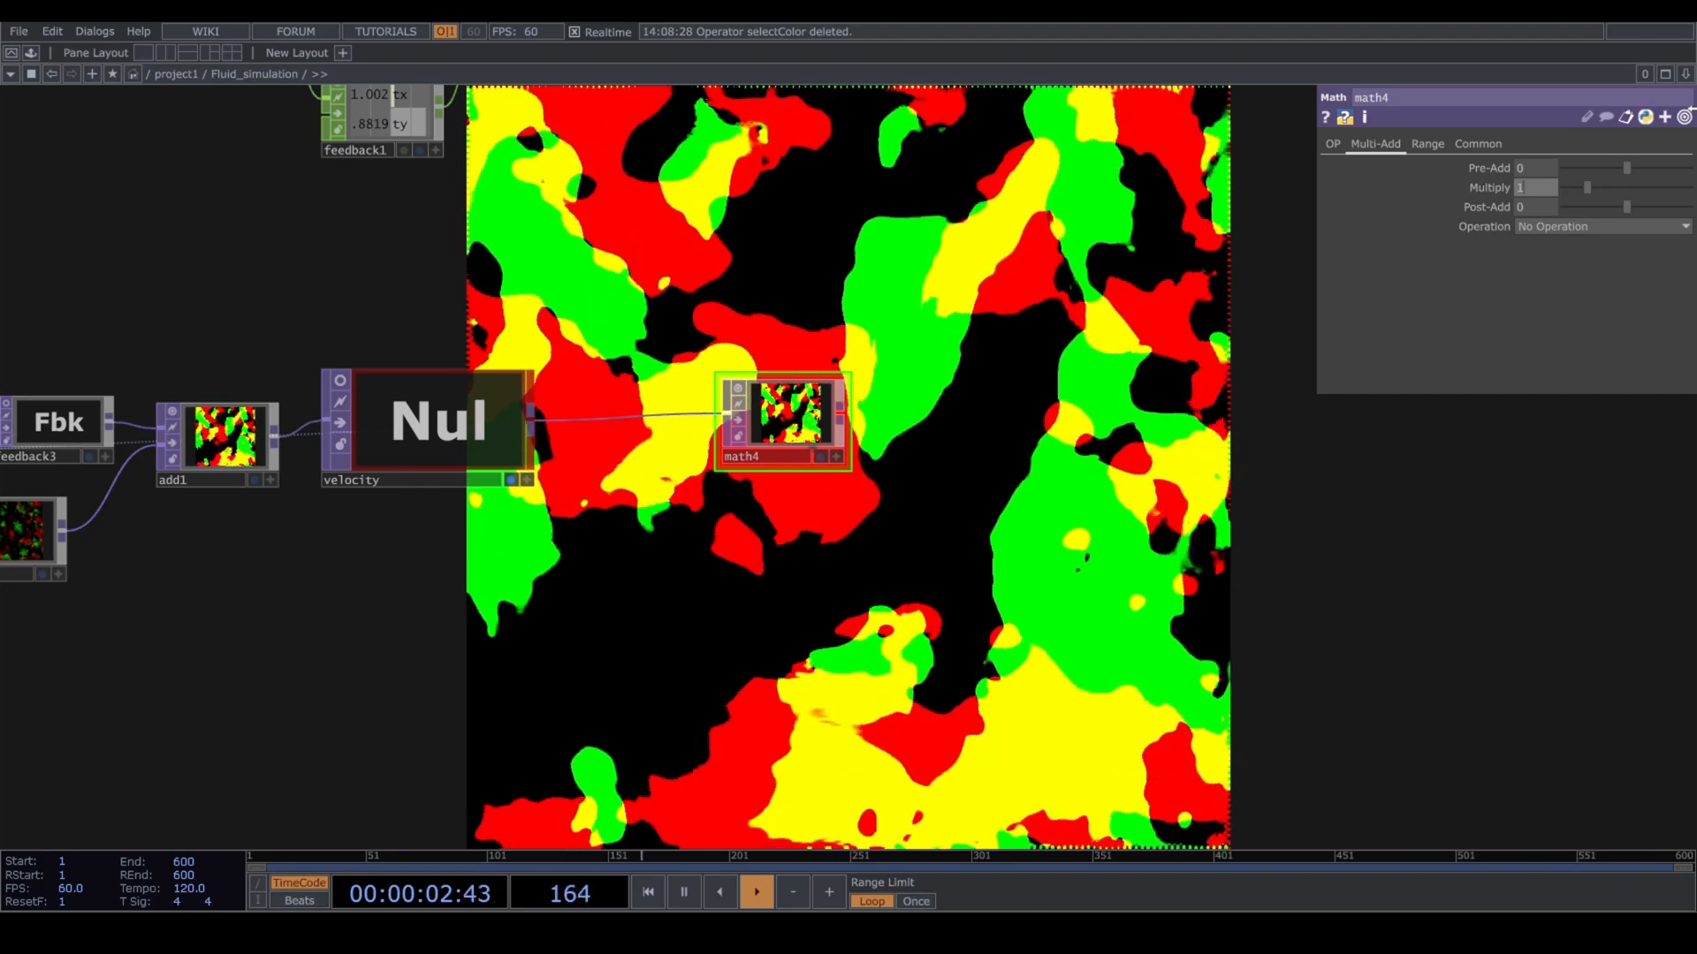
{"action": "type", "text": "/"}
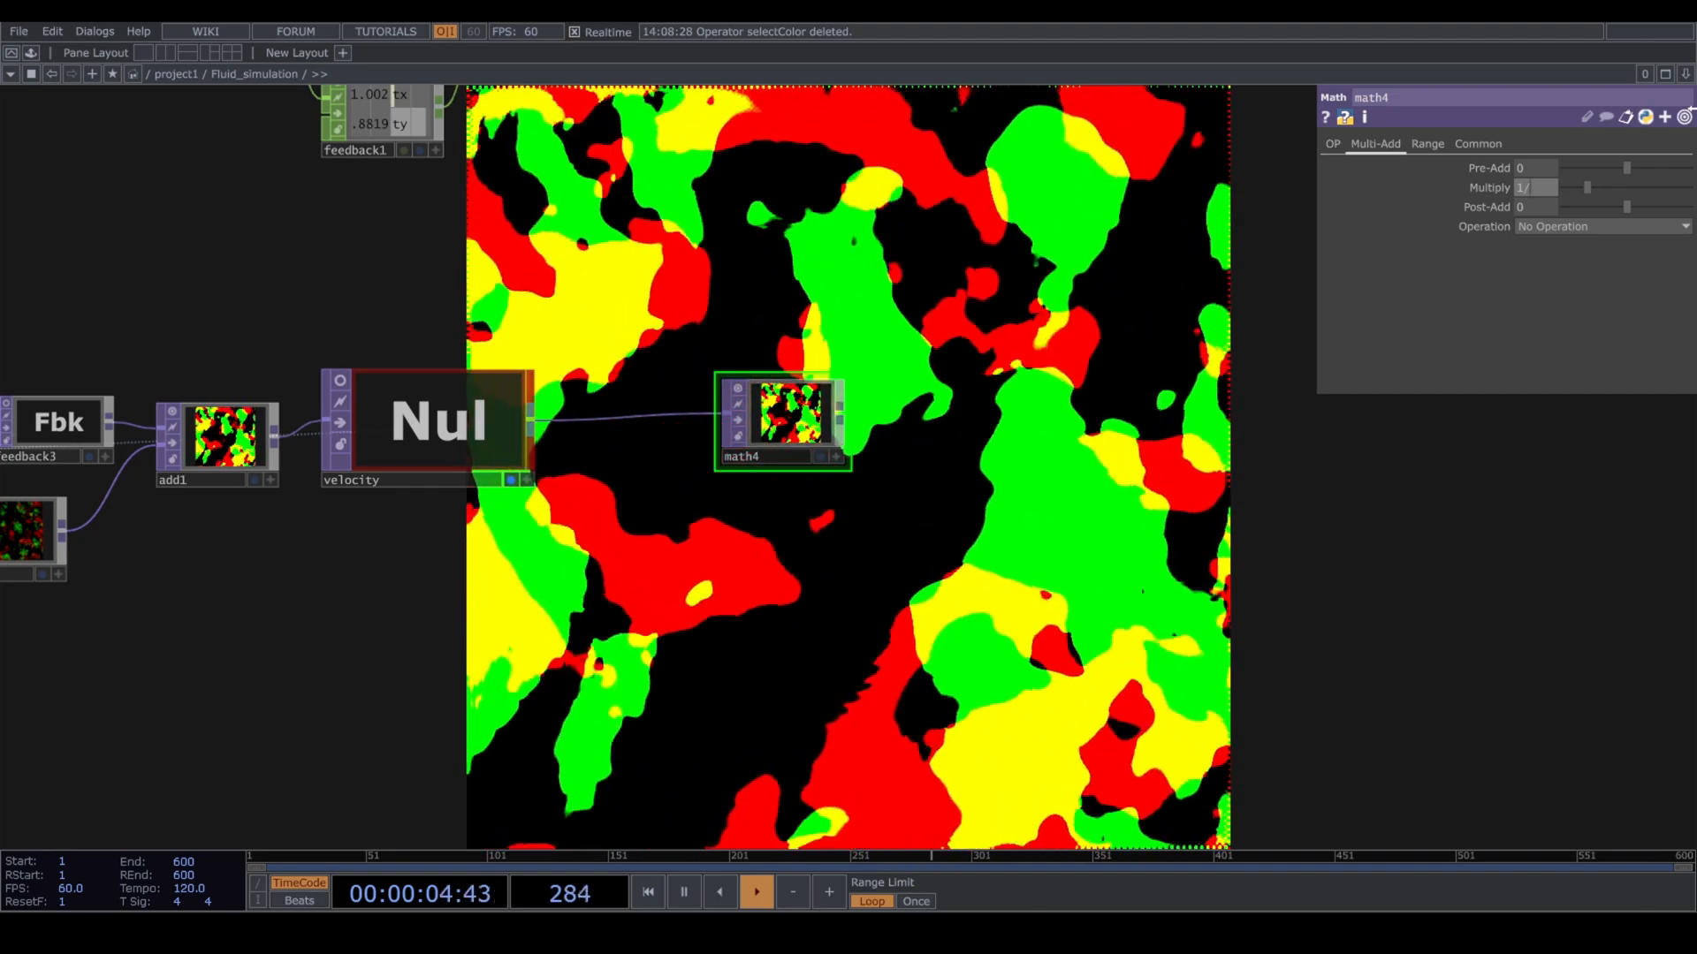
{"action": "type", "text": "me.time"}
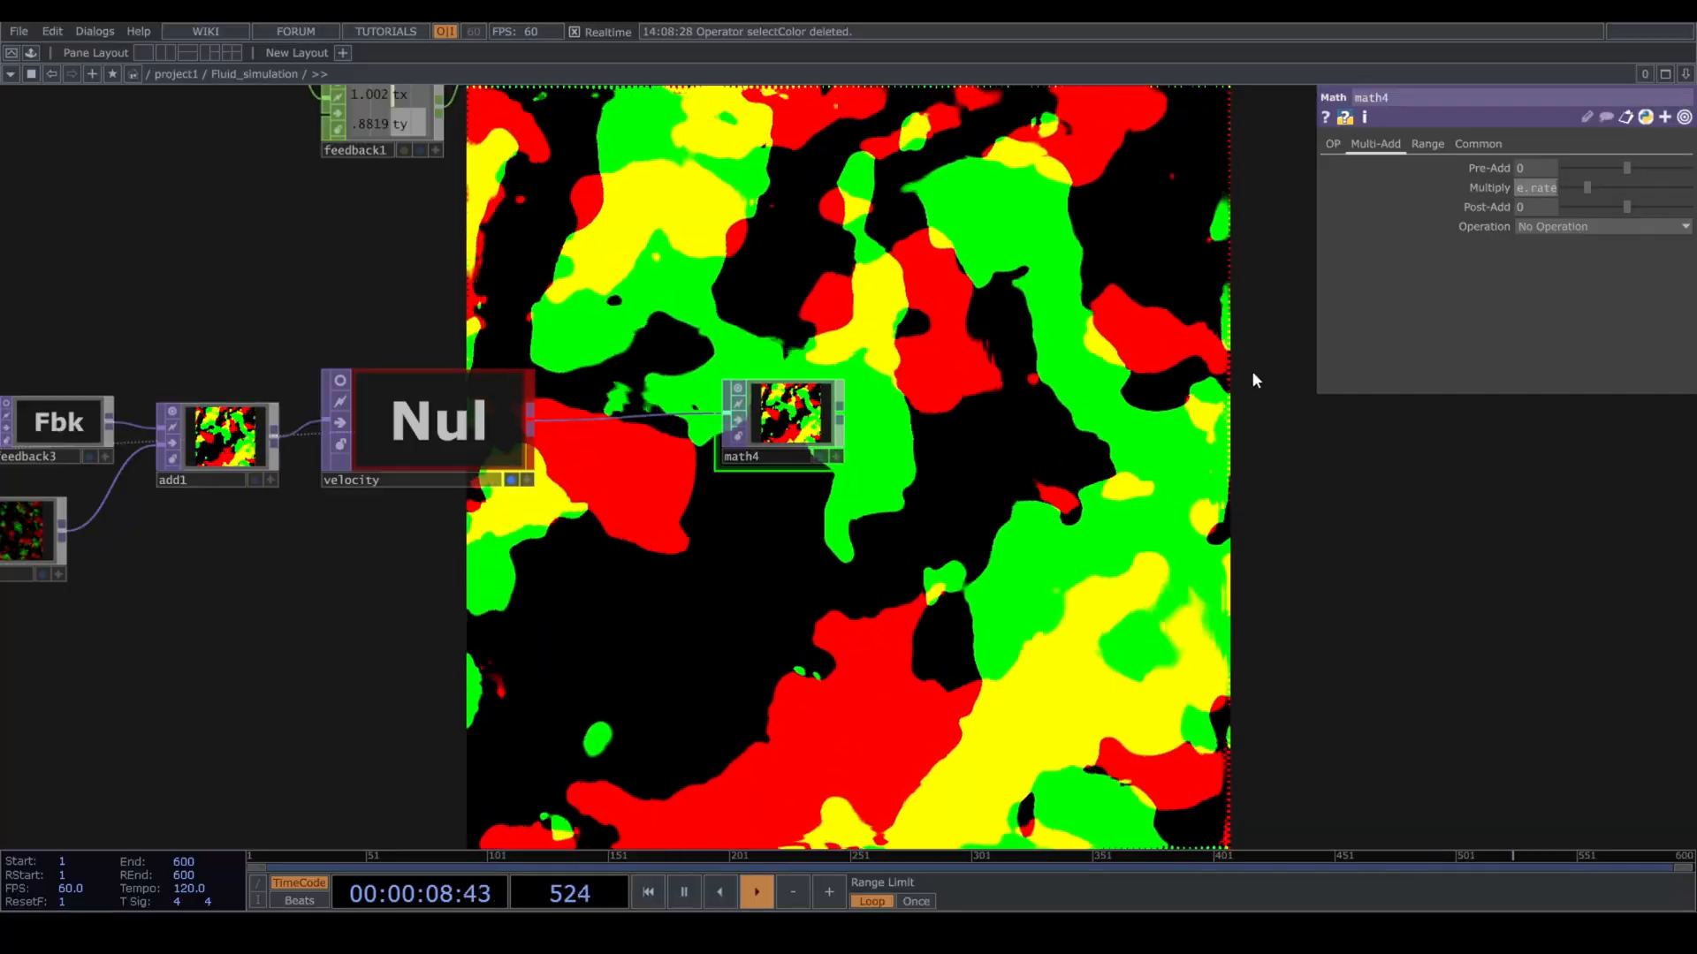
{"action": "scroll", "coordinate": [808, 407], "scroll_direction": "up", "scroll_amount": 5}
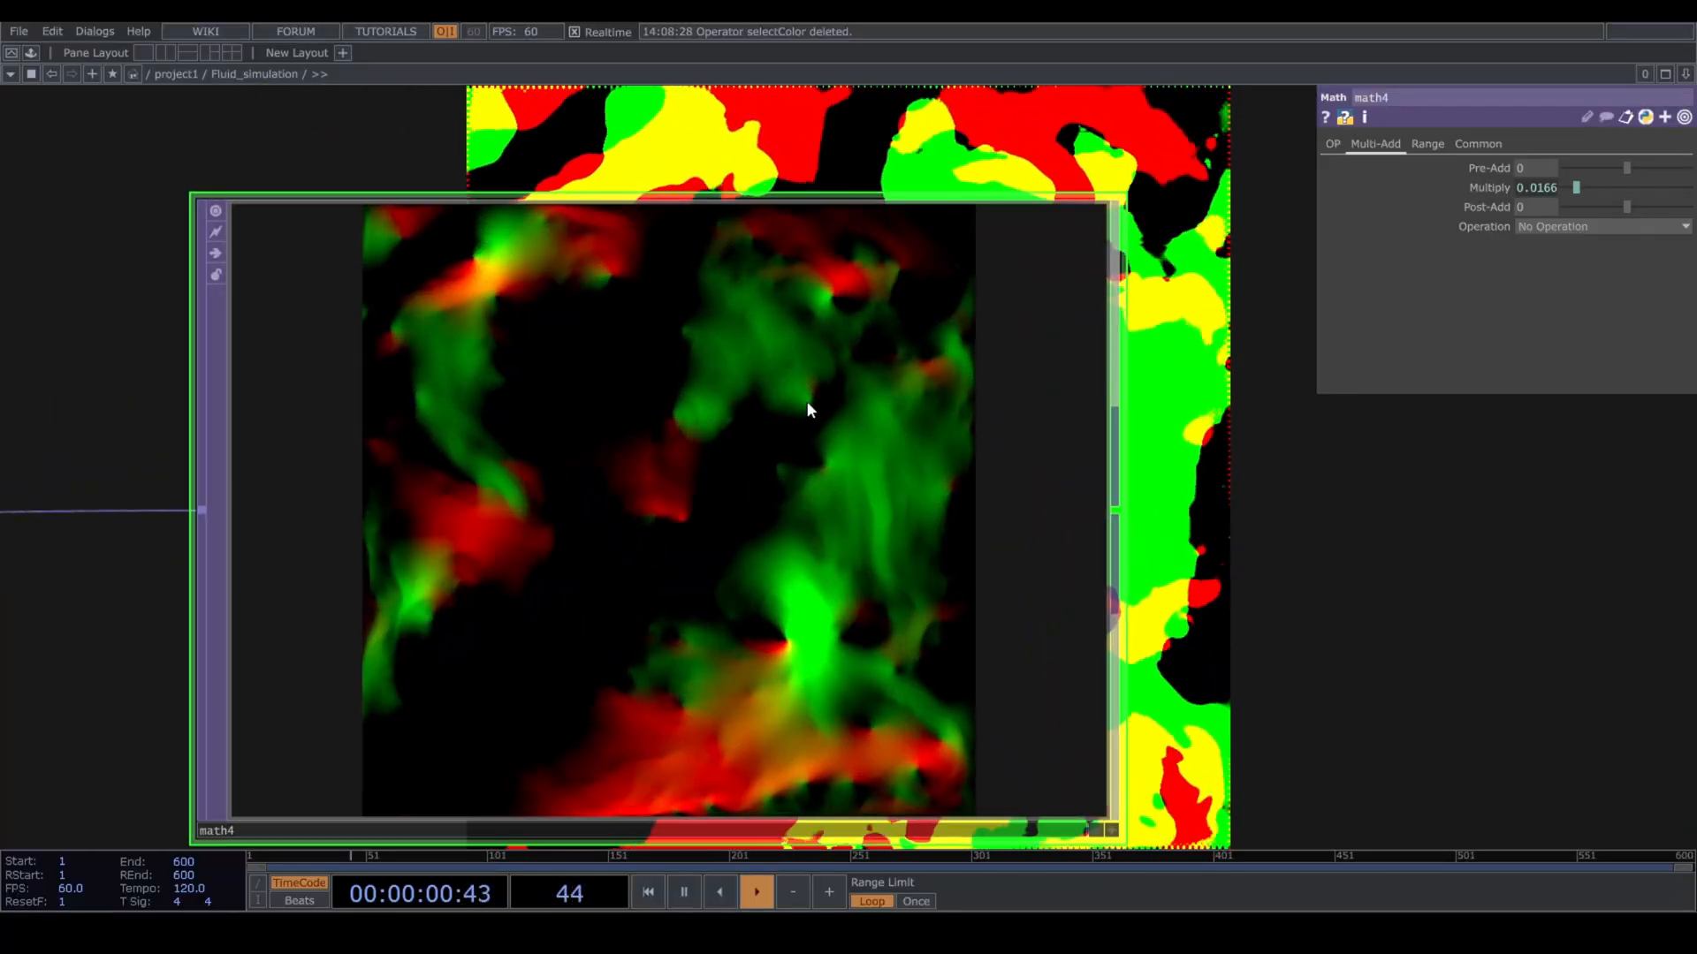
{"action": "scroll", "coordinate": [813, 402], "scroll_direction": "down", "scroll_amount": 5}
Reference the sizes CHOP in math4's upper range values: simulationWidth for To Range R and simulationHeight for To Range G.
{"action": "scroll", "coordinate": [829, 307], "scroll_direction": "down", "scroll_amount": 10}
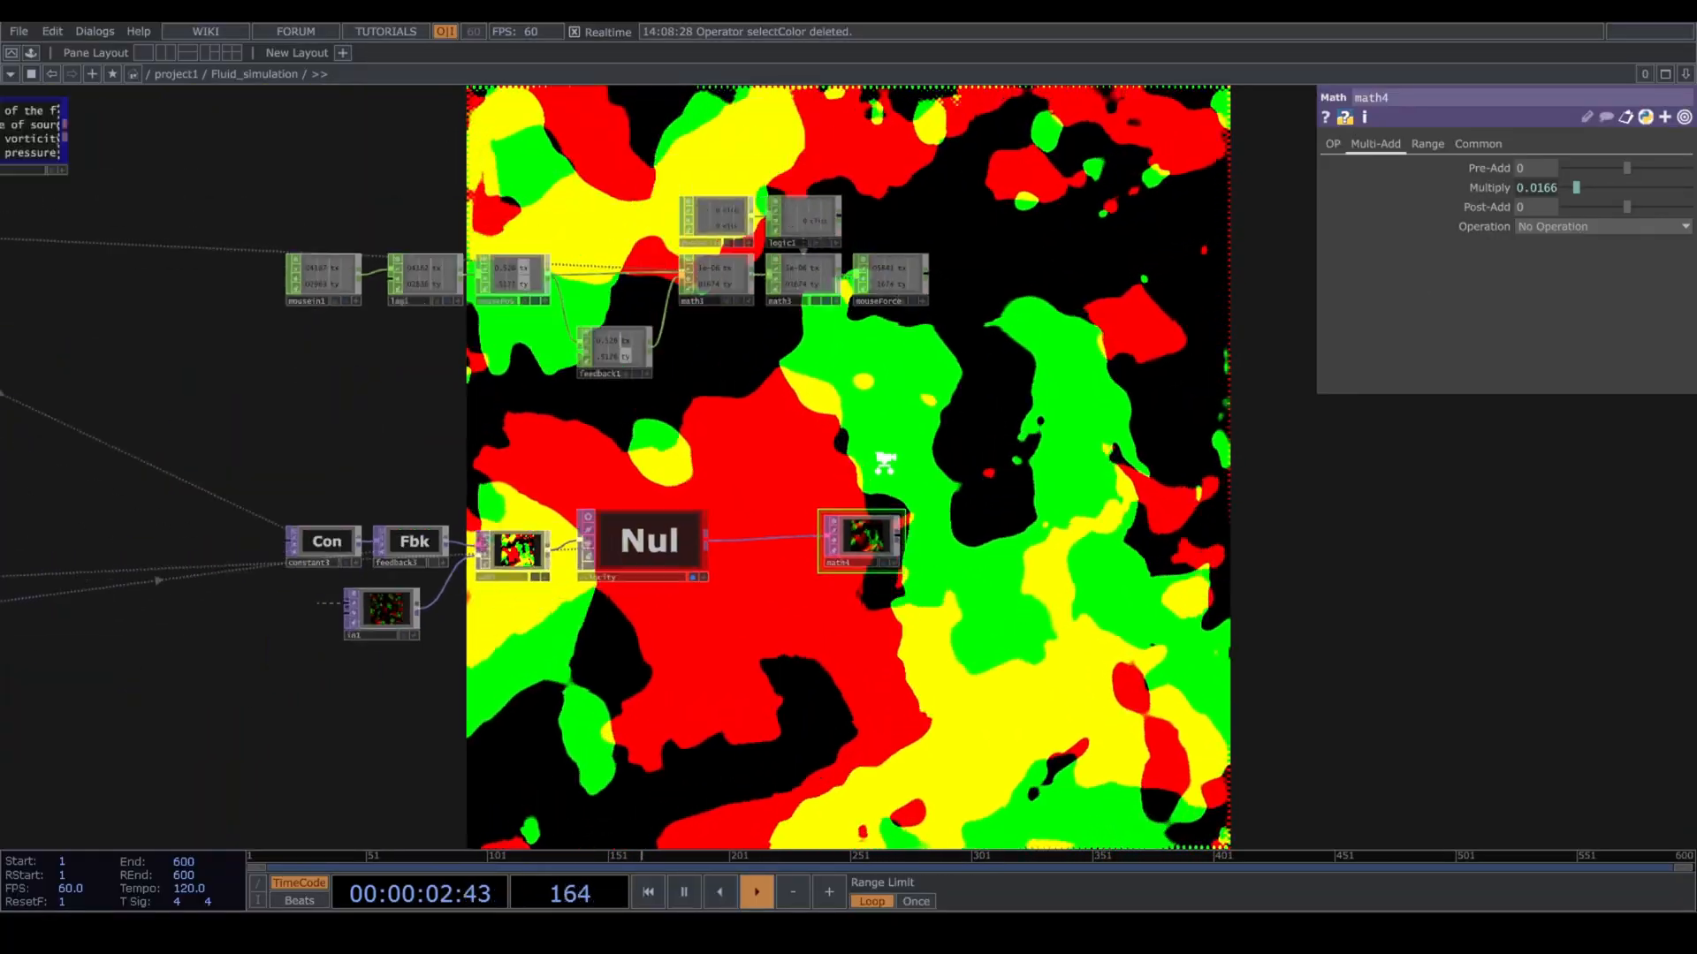
{"action": "scroll", "coordinate": [163, 326], "scroll_direction": "up", "scroll_amount": 5}
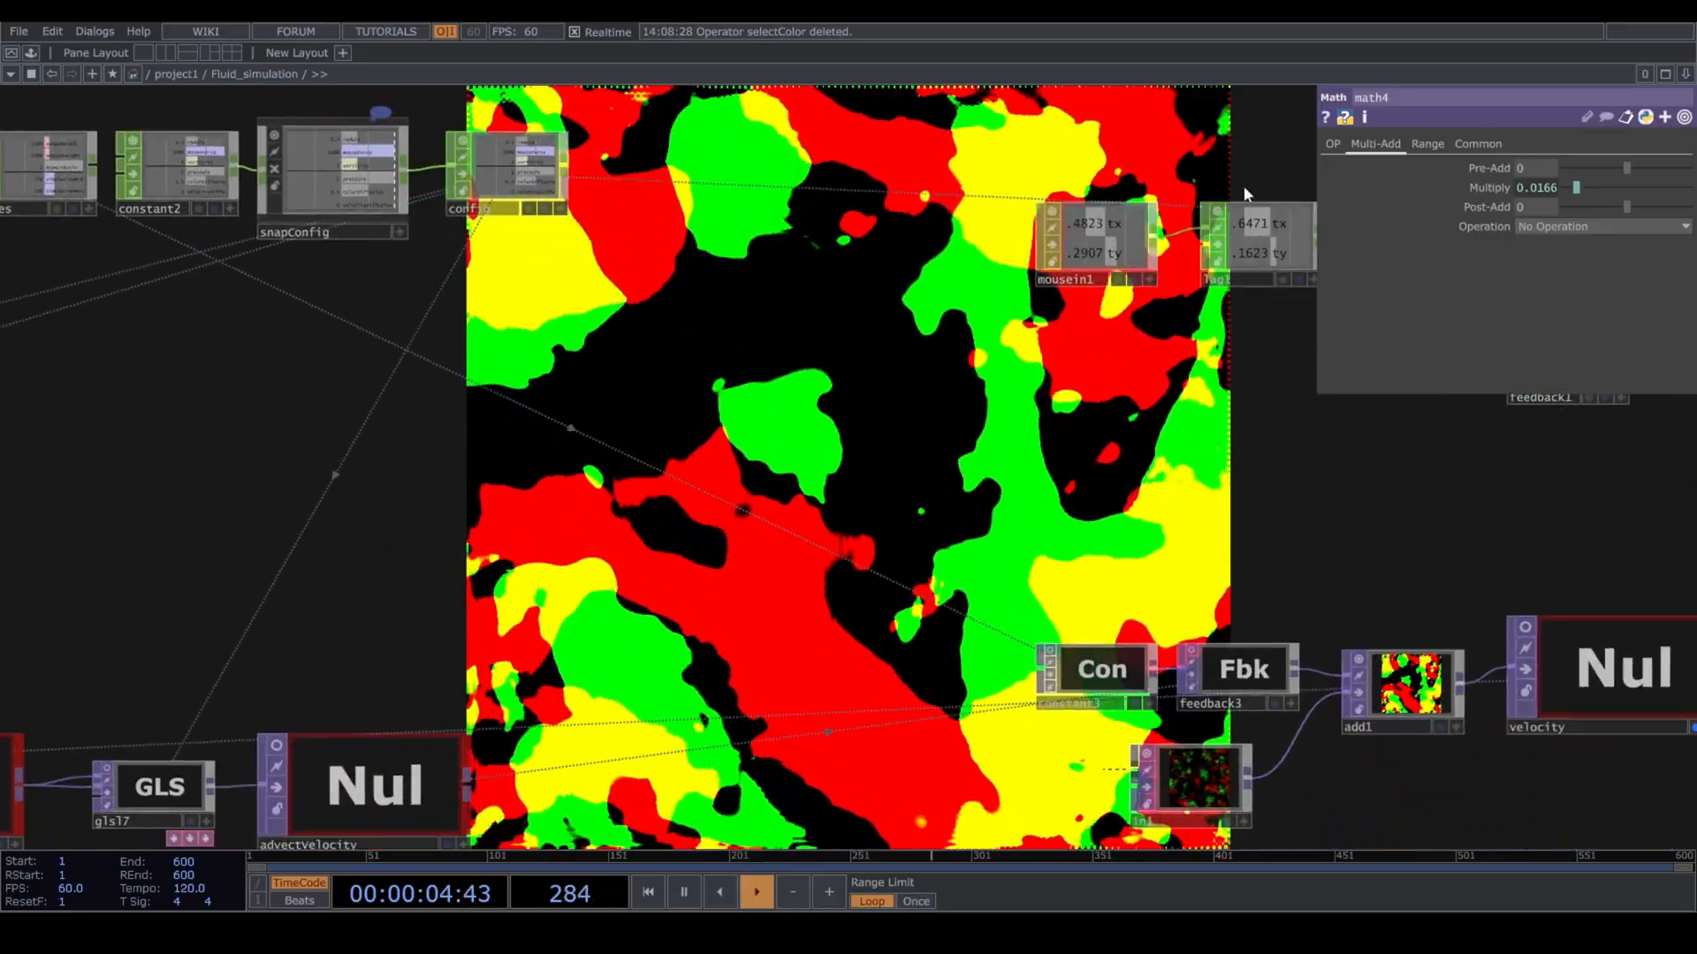
{"action": "left_click", "coordinate": [1427, 143]}
{"action": "scroll", "coordinate": [1509, 442], "scroll_direction": "down", "scroll_amount": 3}
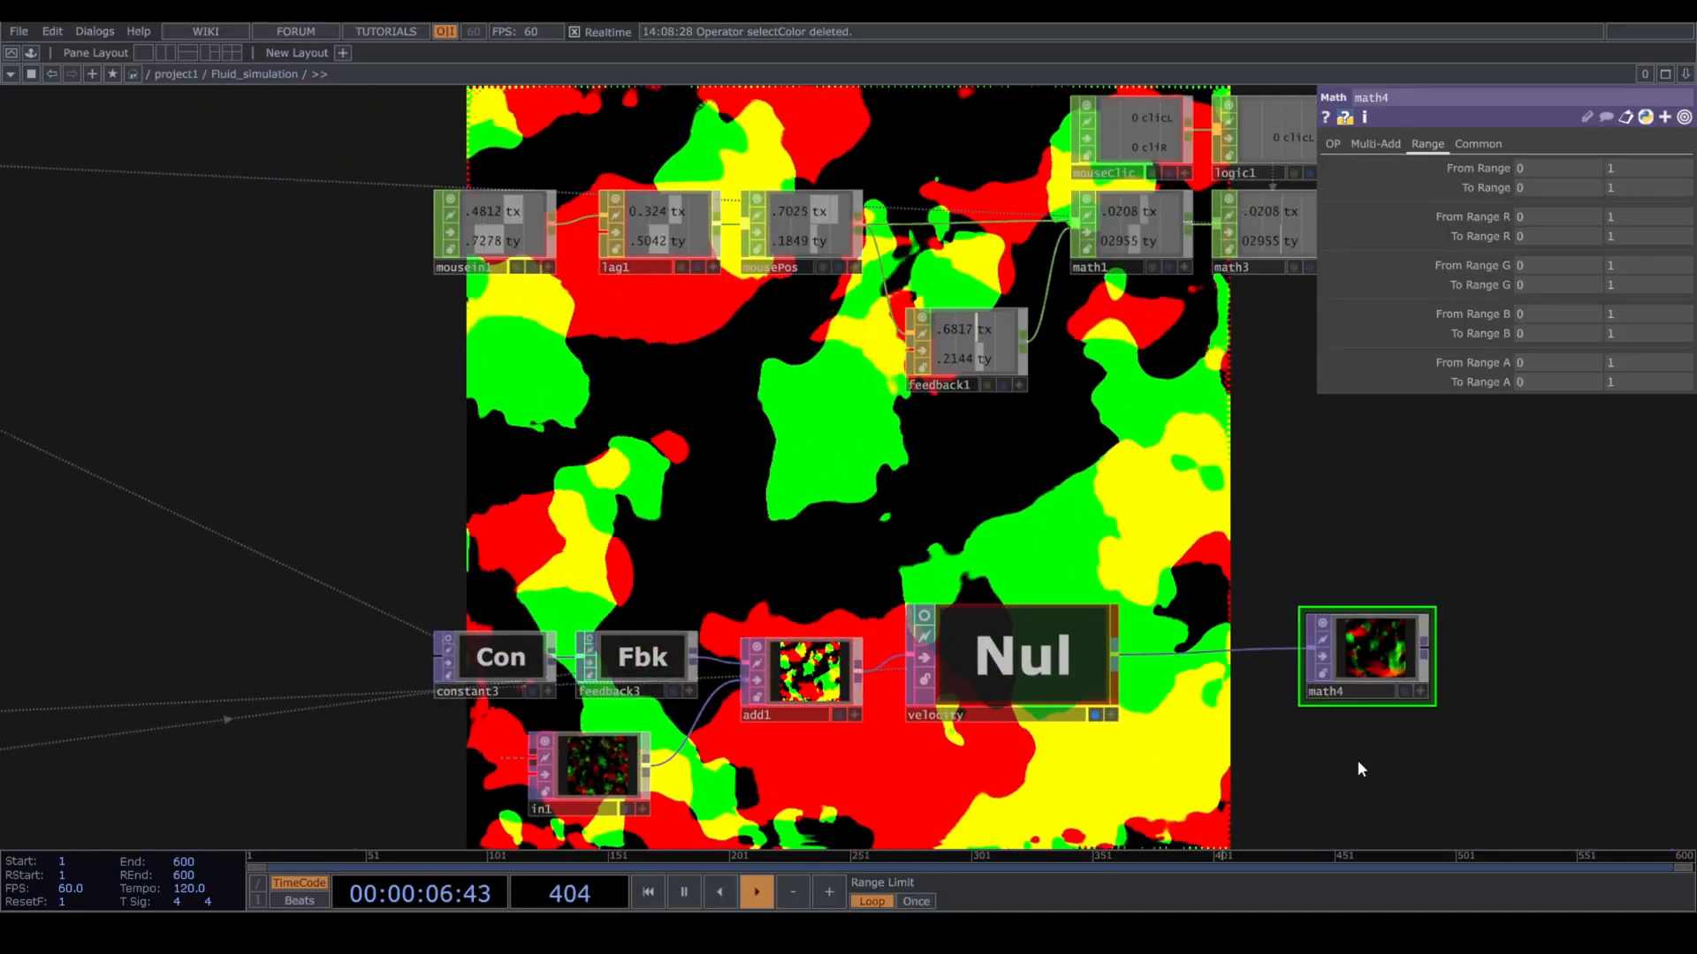
{"action": "scroll", "coordinate": [1379, 618], "scroll_direction": "up", "scroll_amount": 8}
{"action": "scroll", "coordinate": [1387, 614], "scroll_direction": "down", "scroll_amount": 6}
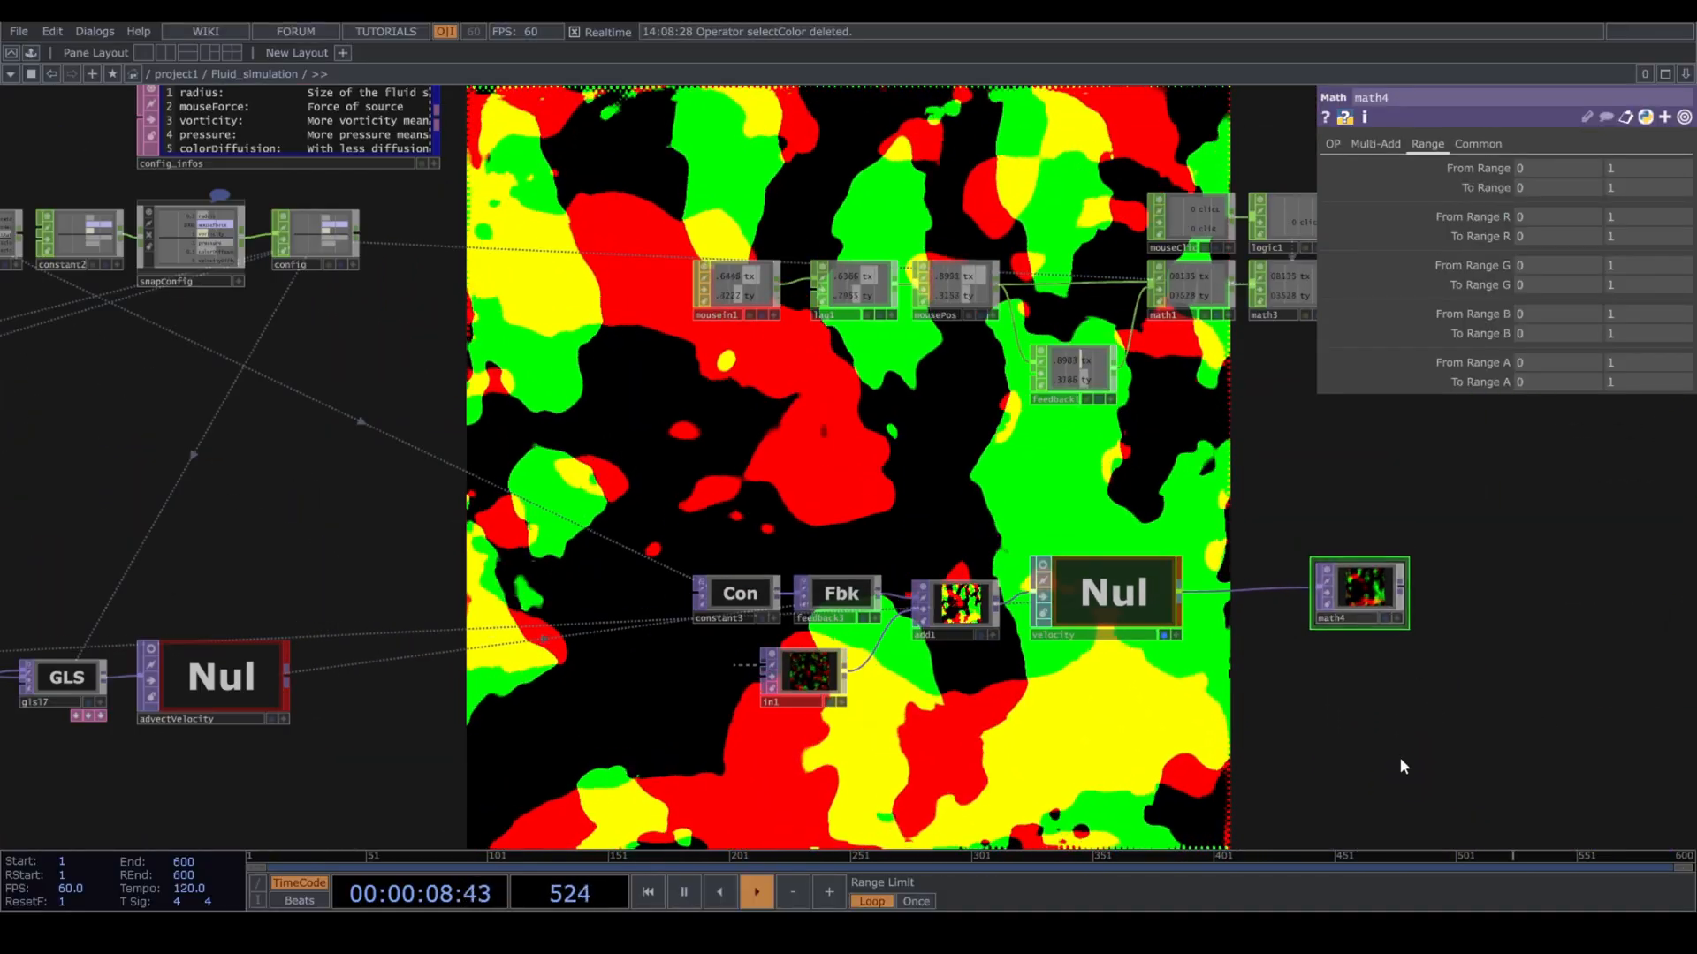
{"action": "scroll", "coordinate": [1368, 720], "scroll_direction": "down", "scroll_amount": 2}
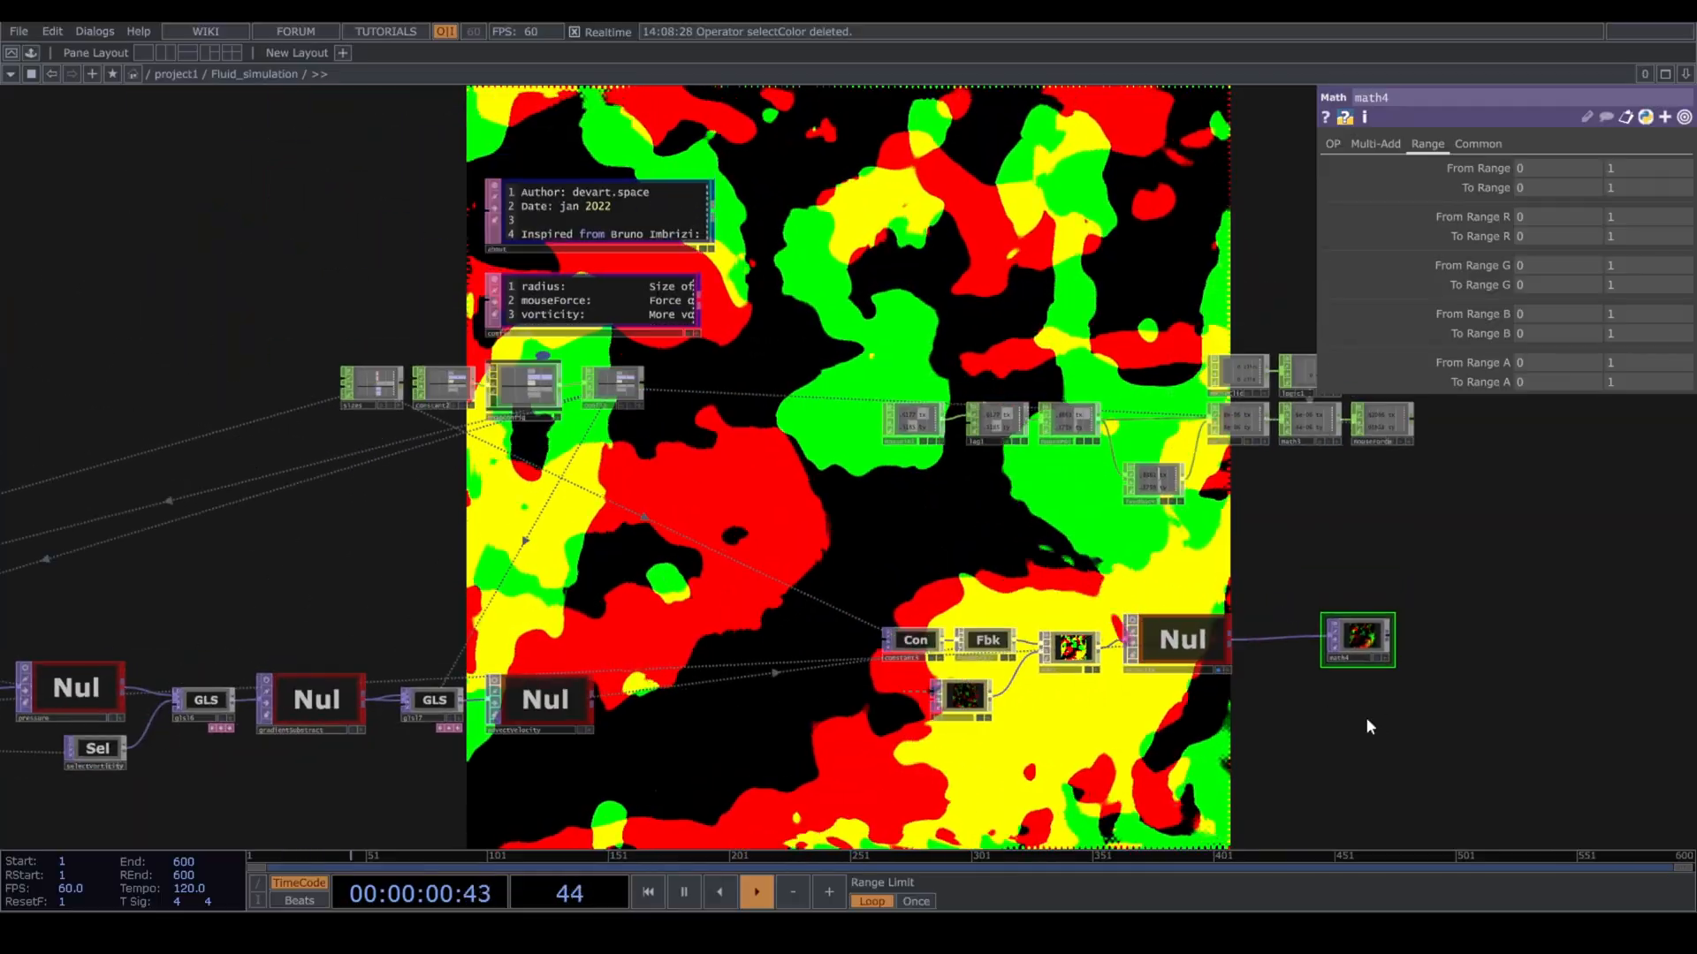
{"action": "scroll", "coordinate": [733, 468], "scroll_direction": "up", "scroll_amount": 3}
{"action": "scroll", "coordinate": [557, 327], "scroll_direction": "down", "scroll_amount": 5}
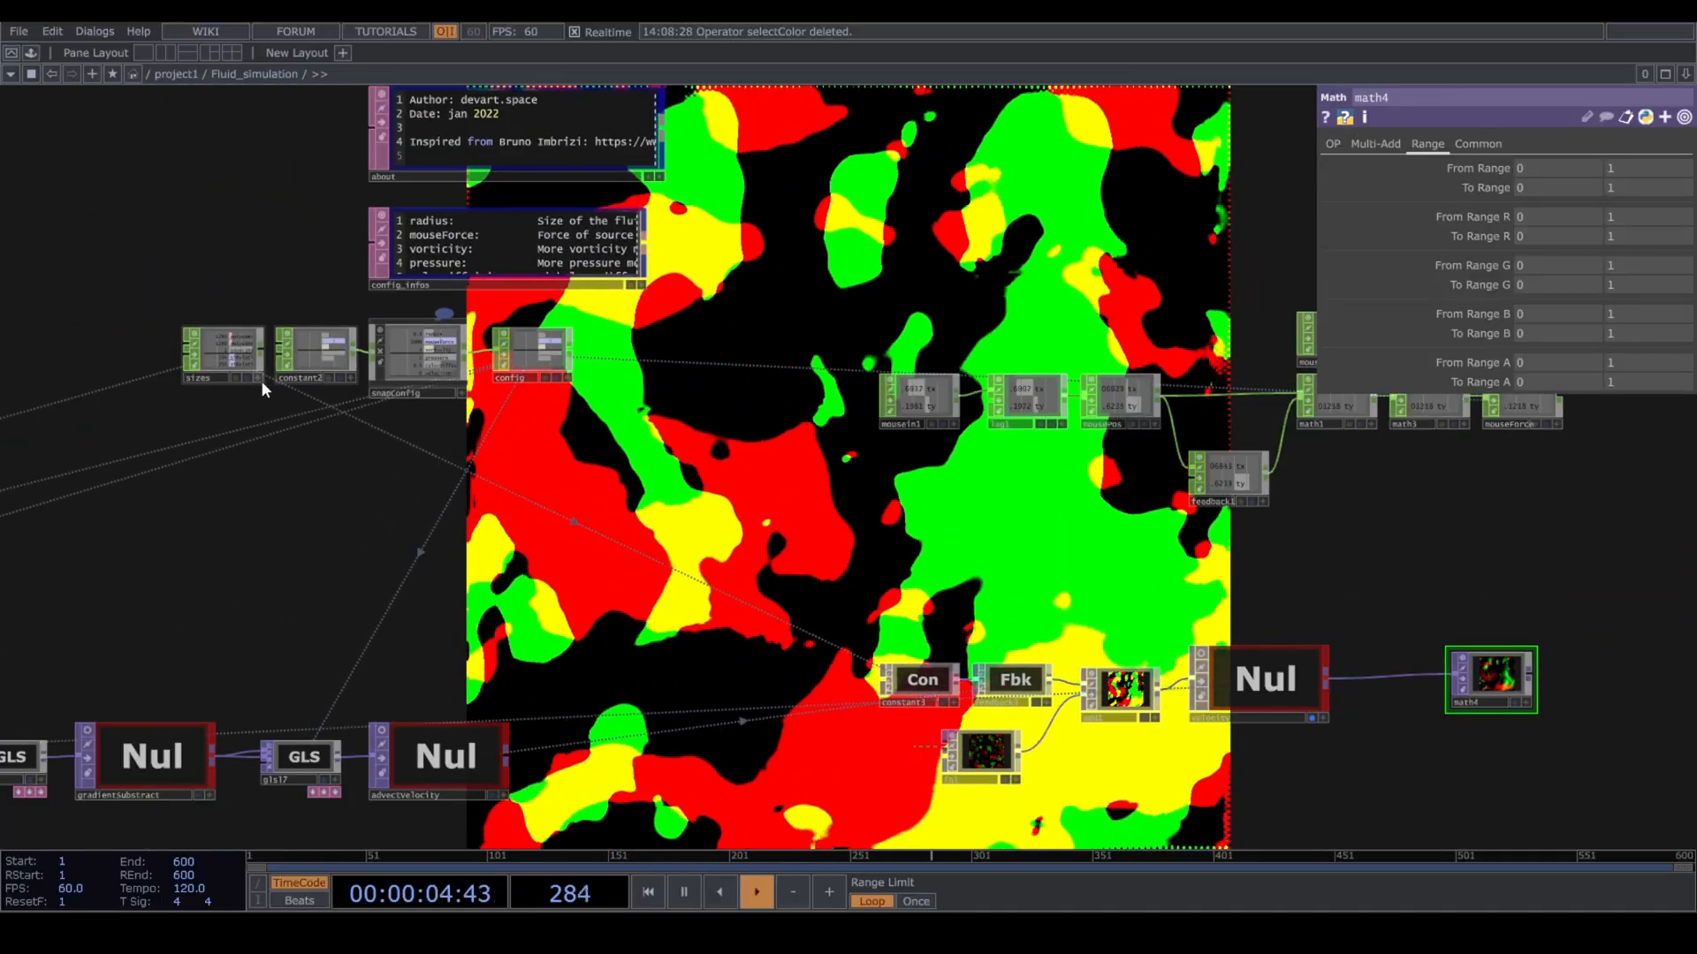
{"action": "left_click", "coordinate": [258, 378]}
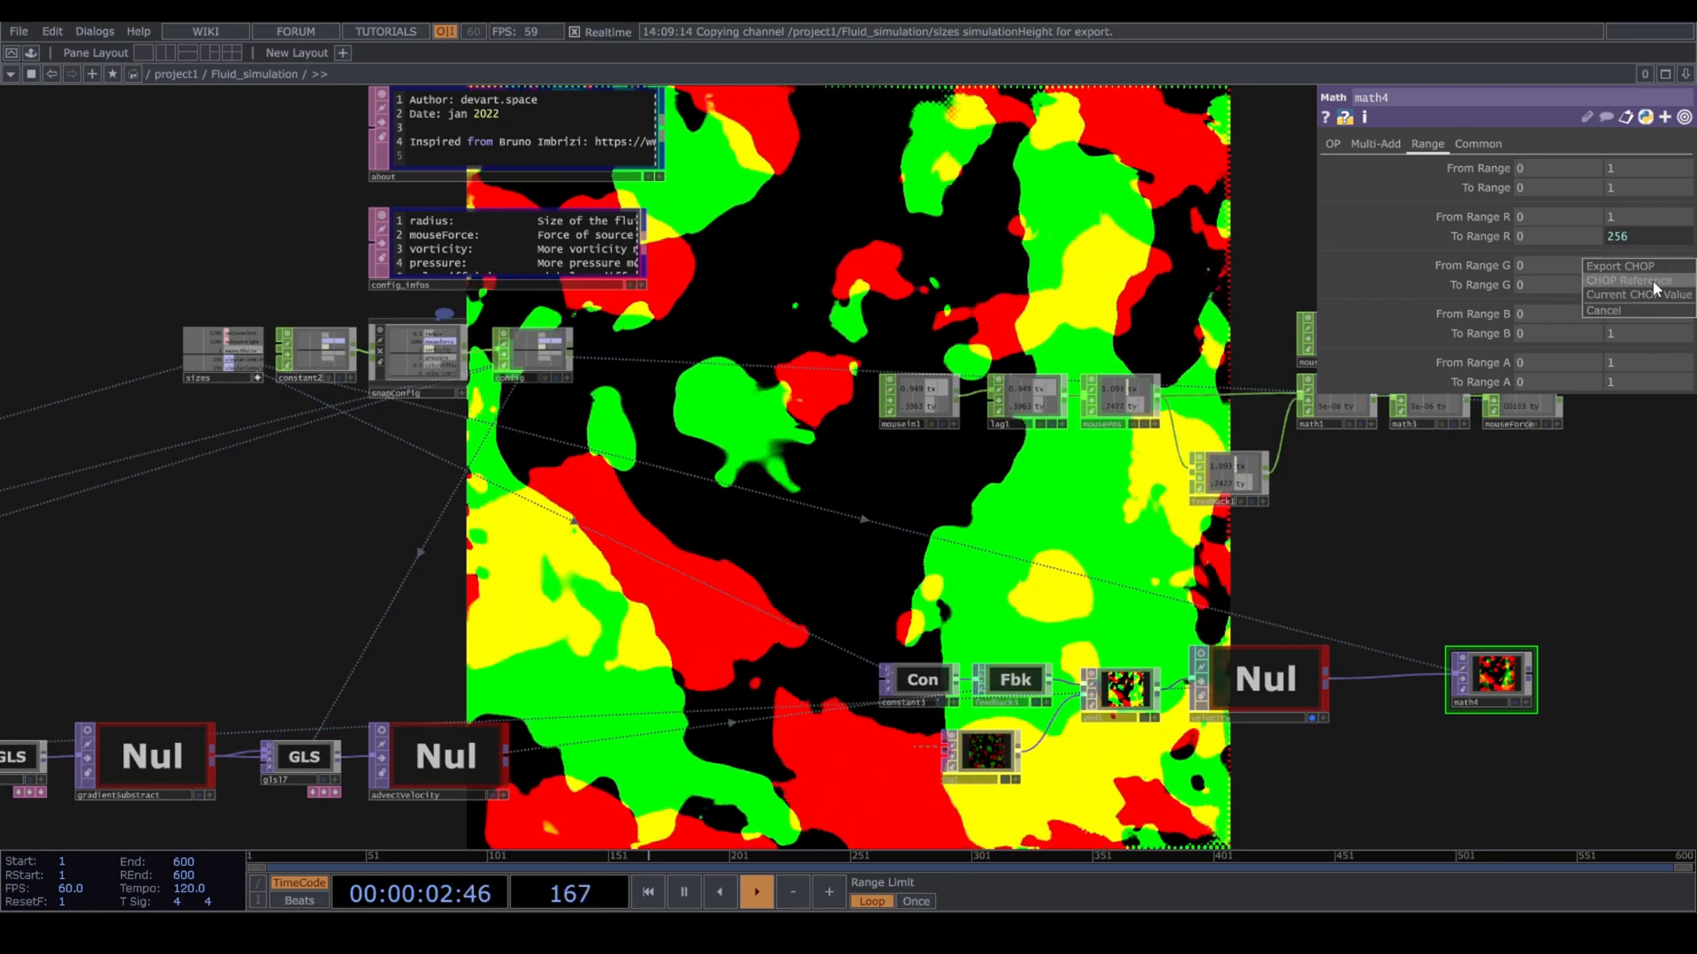
{"action": "left_click", "coordinate": [1652, 281]}
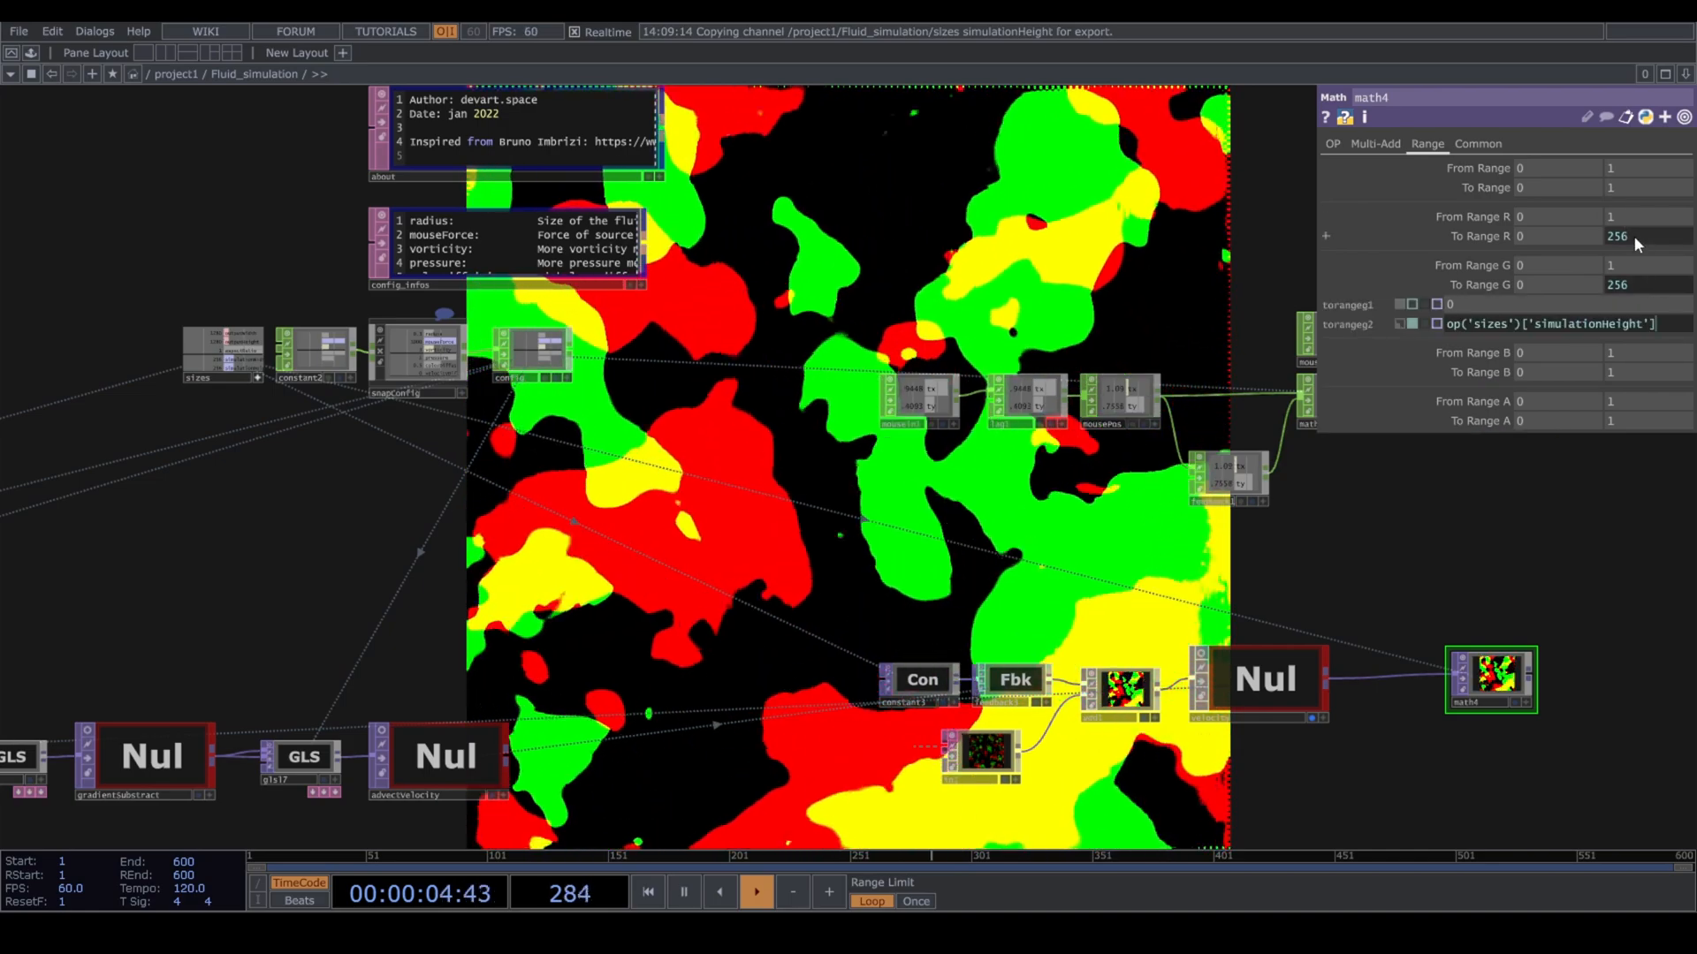
Change math4's upper range expressions to 1.0/op('sizes')['simulationWidth'] for To Range R and 1.0/op('sizes')['simulationHeight'] for To Range G.
{"action": "left_click", "coordinate": [1635, 236]}
{"action": "left_click", "coordinate": [1446, 276]}
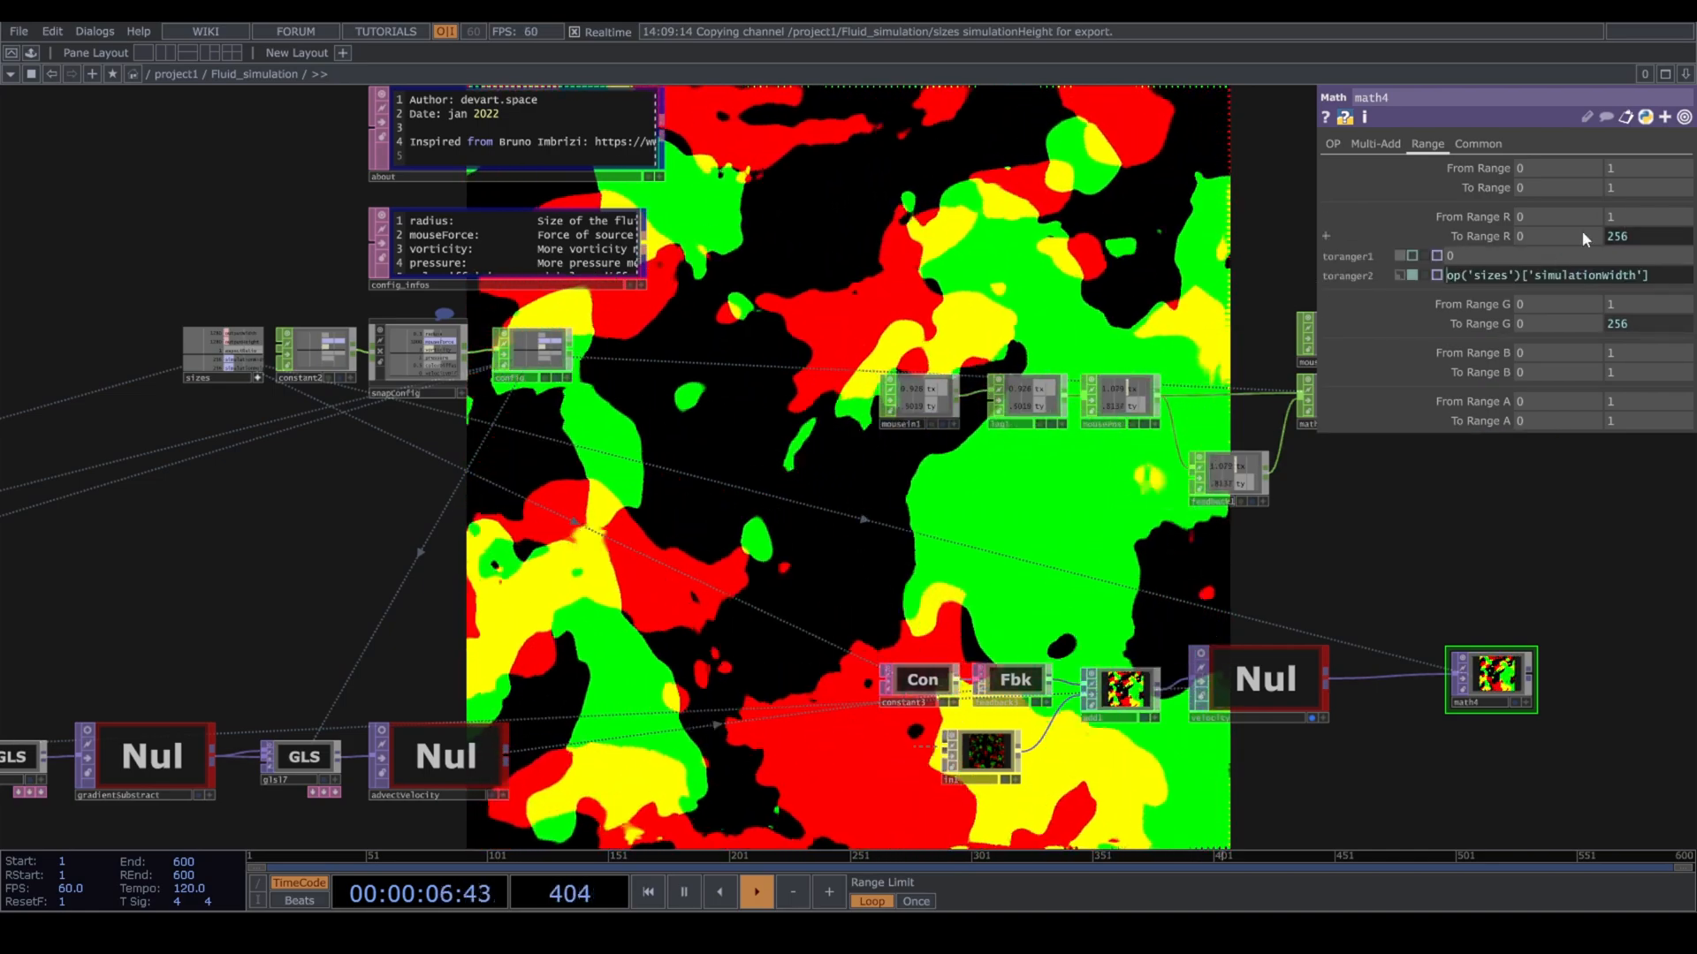
{"action": "type", "text": "1.0/"}
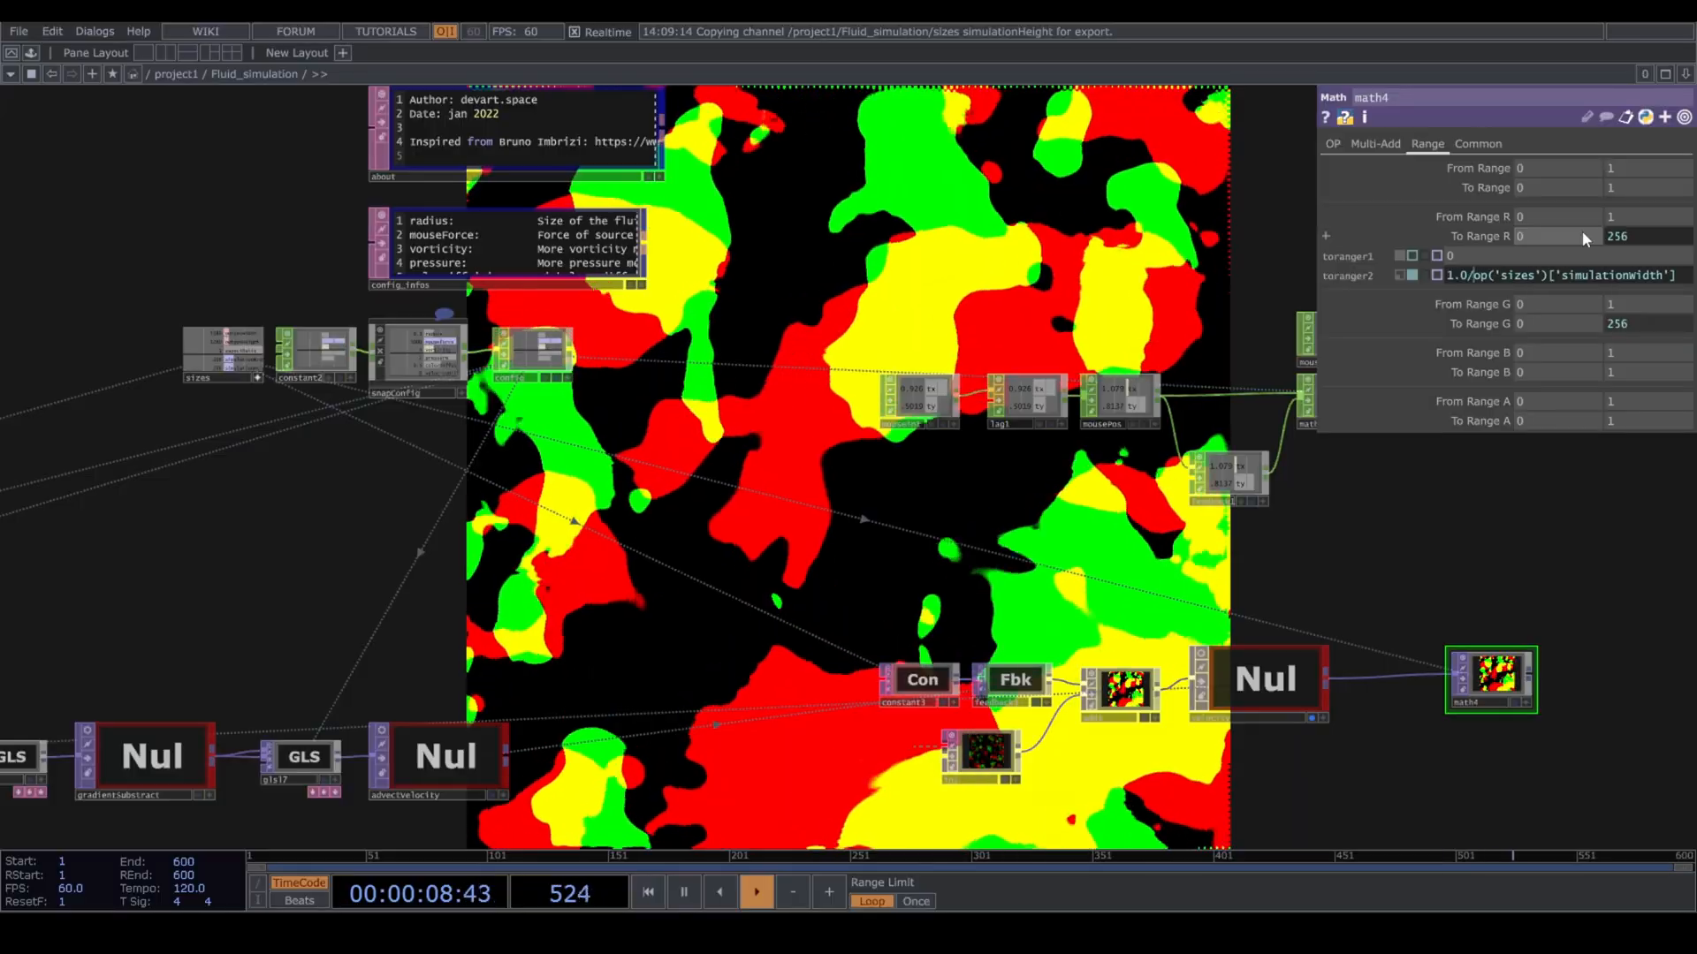
{"action": "key", "text": "Return"}
{"action": "left_click", "coordinate": [1641, 283]}
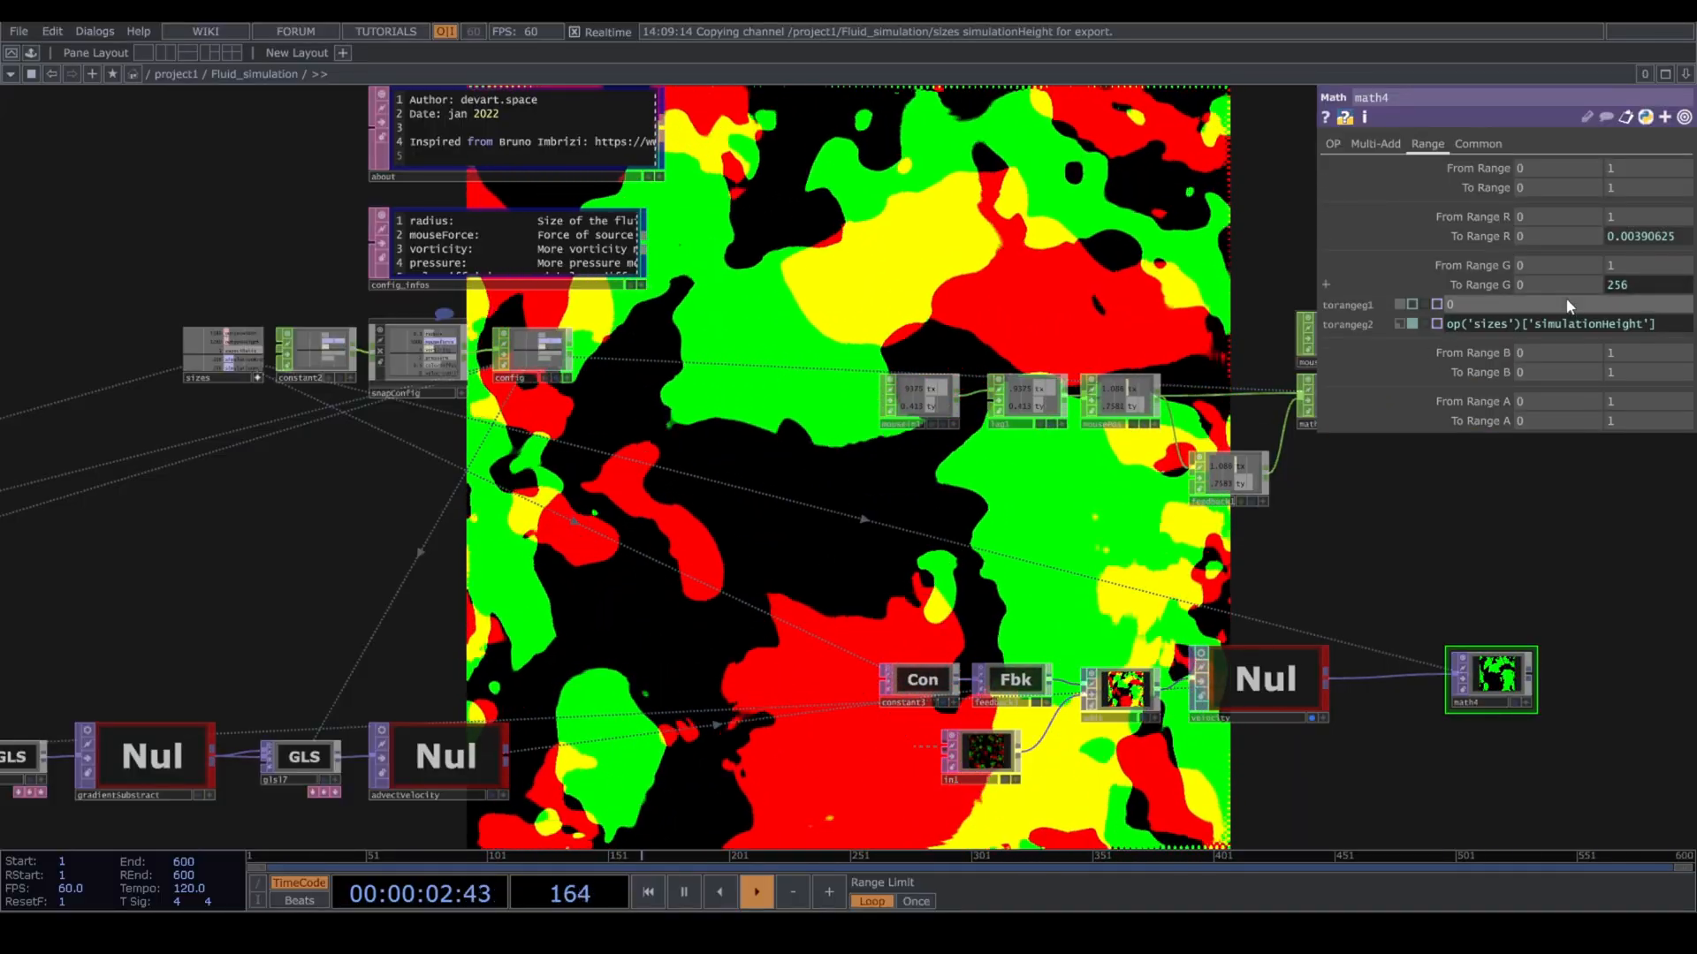
{"action": "type", "text": "1.0/"}
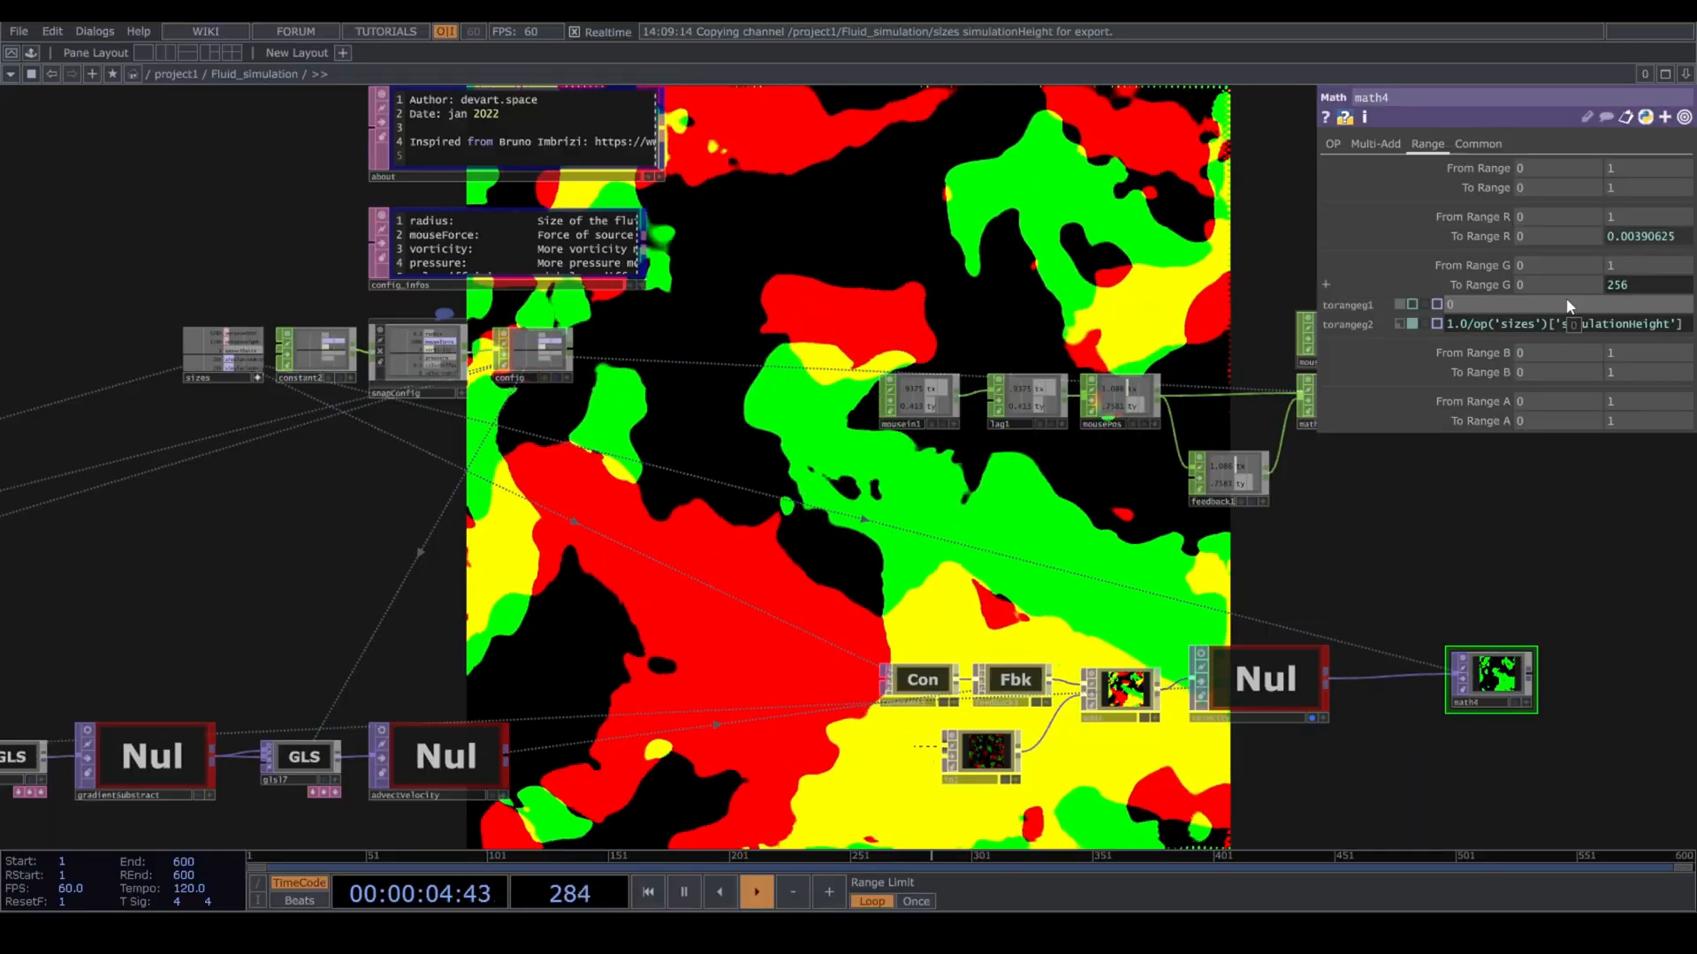
{"action": "key", "text": "Return"}
Add an Out TOP after math4, wired to its output.
{"action": "left_click_drag", "start_coordinate": [1602, 636], "coordinate": [963, 499]}
{"action": "scroll", "coordinate": [997, 568], "scroll_direction": "up", "scroll_amount": 3}
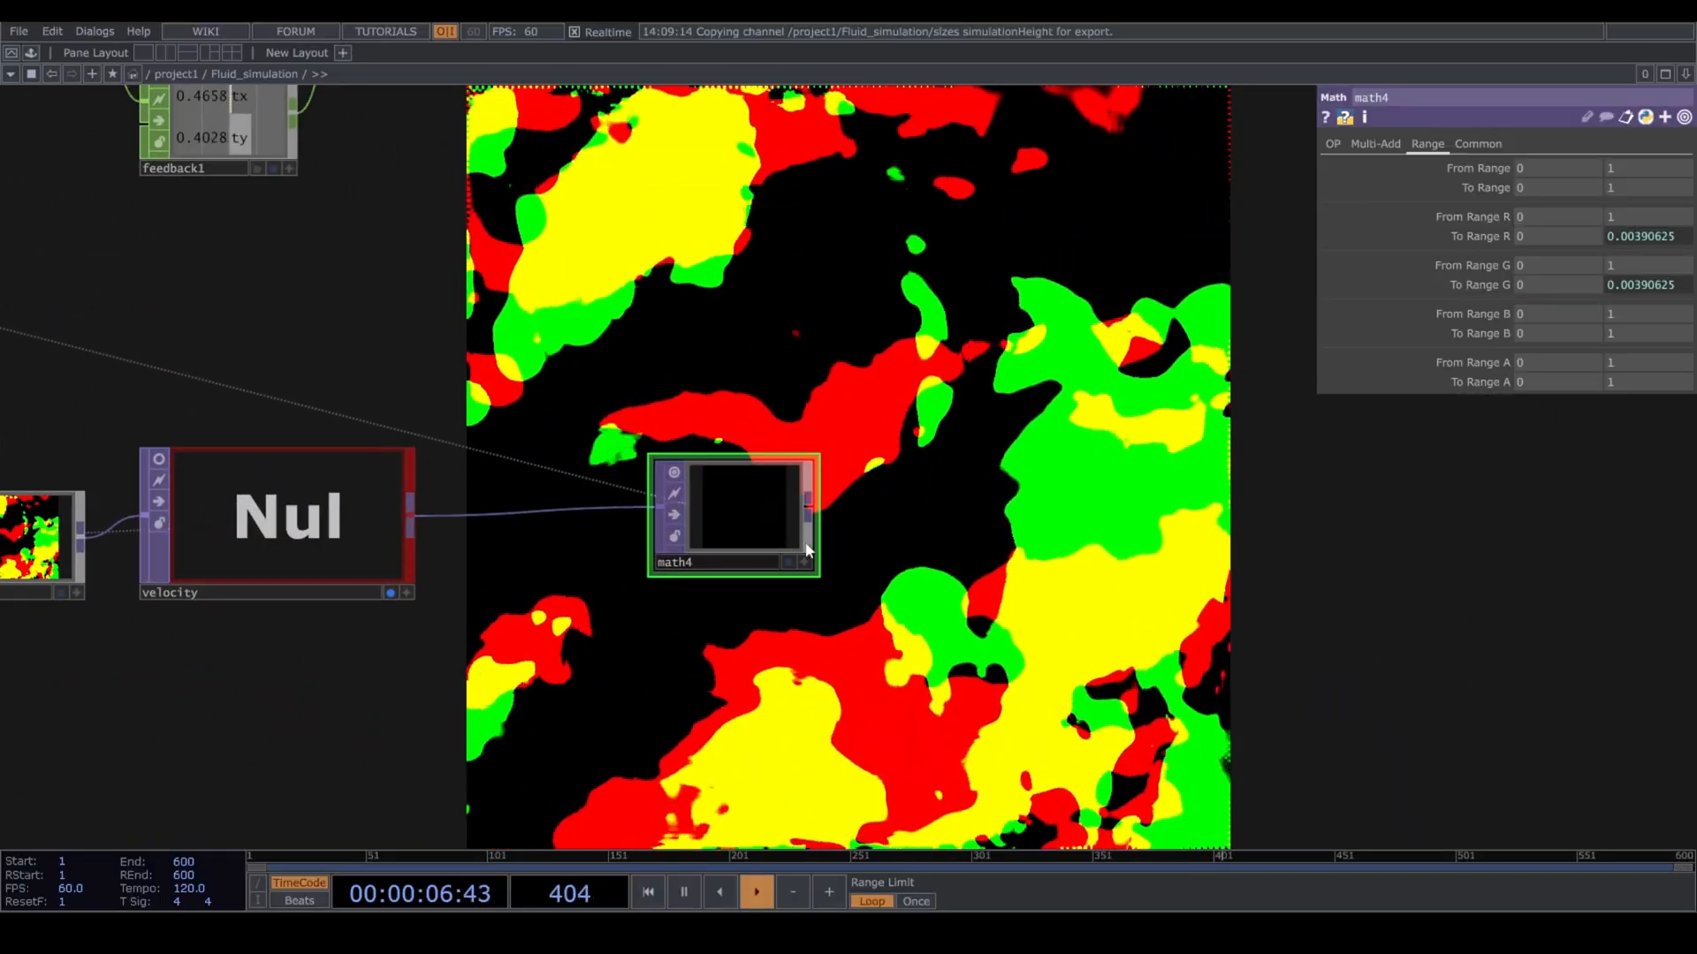
{"action": "left_click", "coordinate": [807, 507]}
{"action": "left_click", "coordinate": [944, 507]}
{"action": "type", "text": "ou"}
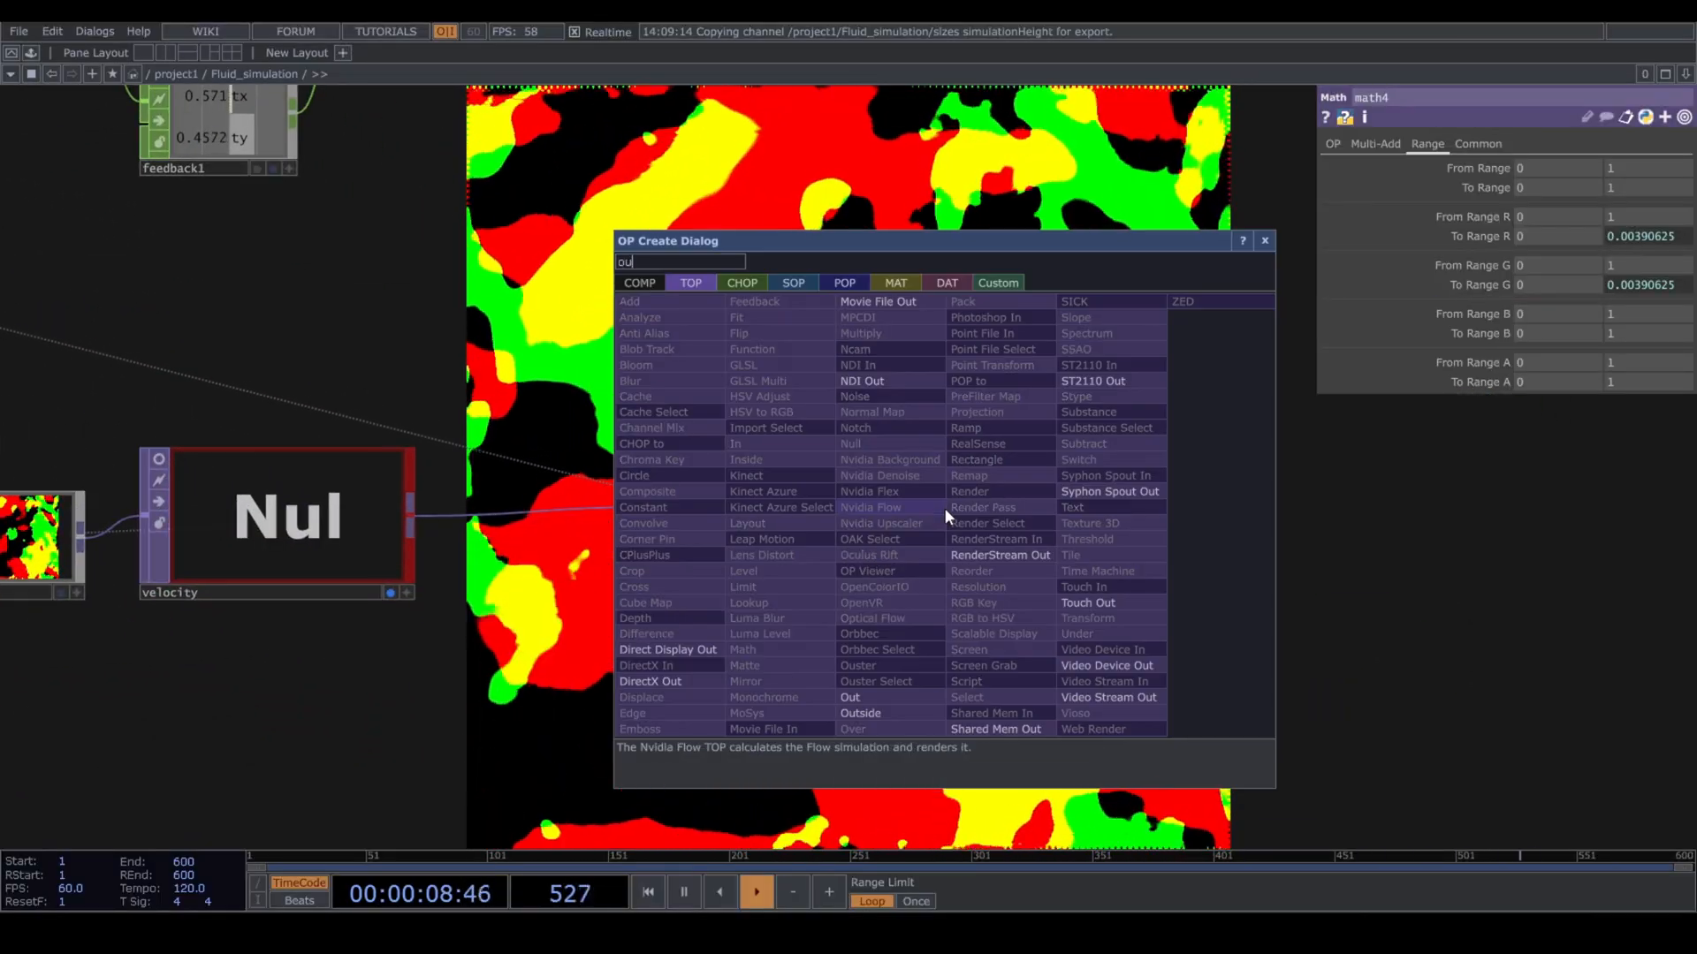
{"action": "left_click", "coordinate": [896, 697]}
{"action": "left_click", "coordinate": [1027, 486]}
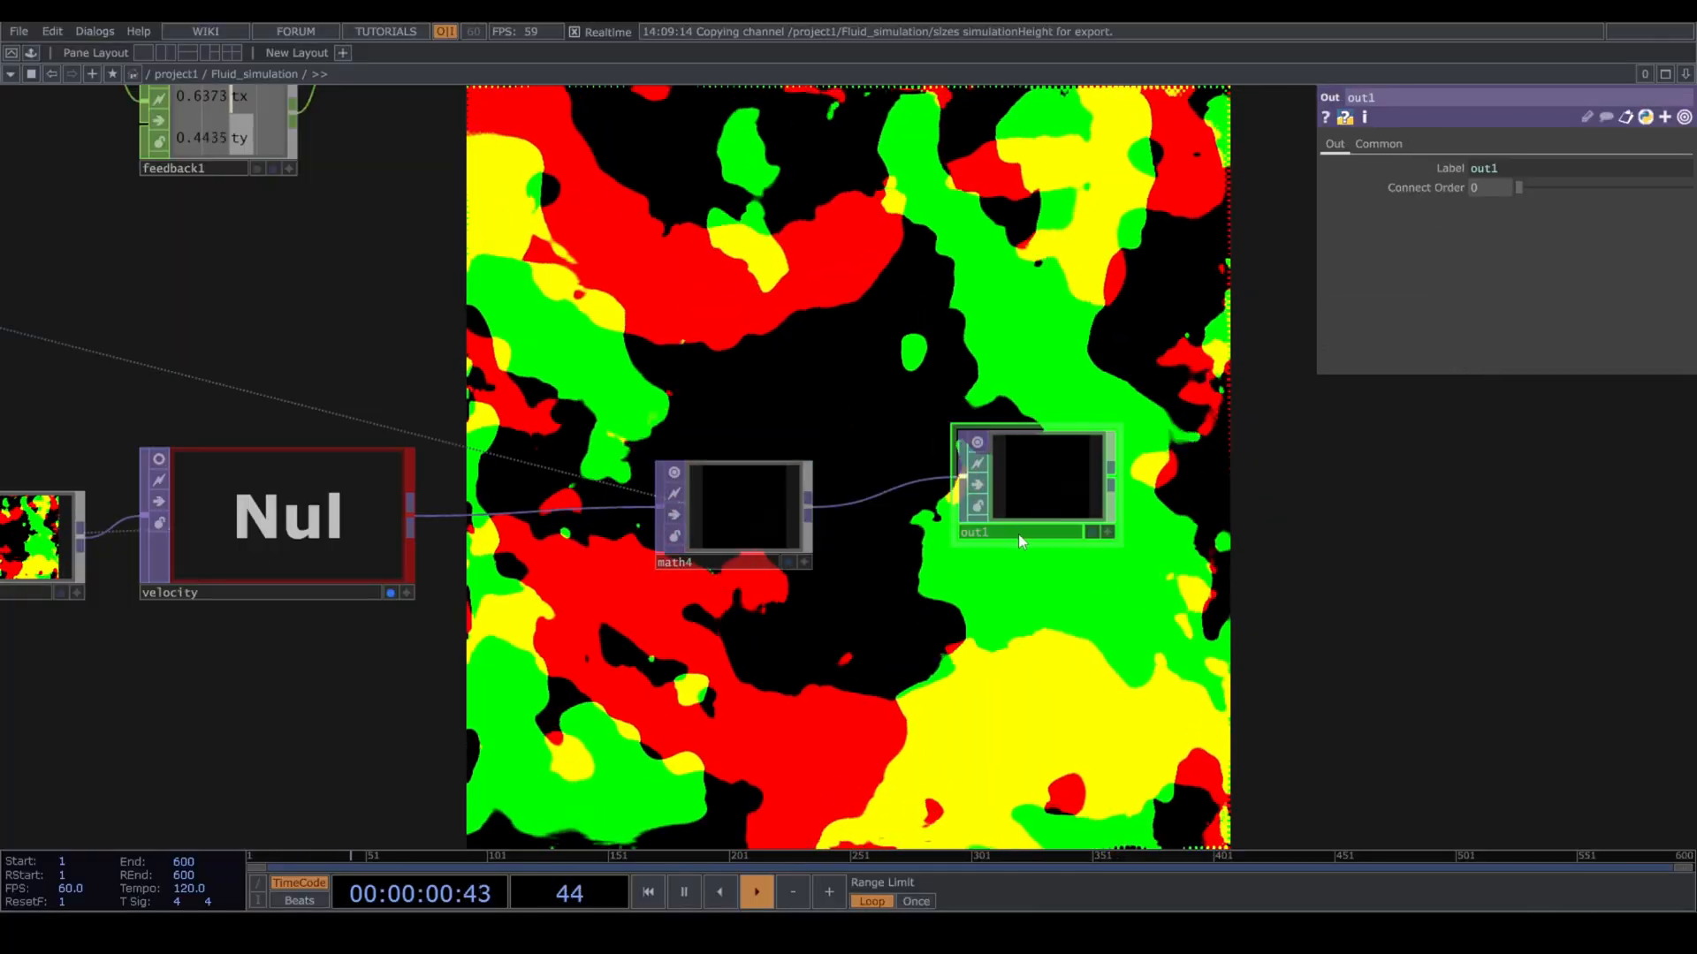
Rename the new Out TOP to pre_multiplied_vel, accept all reference updates, and align it level with math4.
{"action": "left_click", "coordinate": [977, 533]}
{"action": "type", "text": "pre_"}
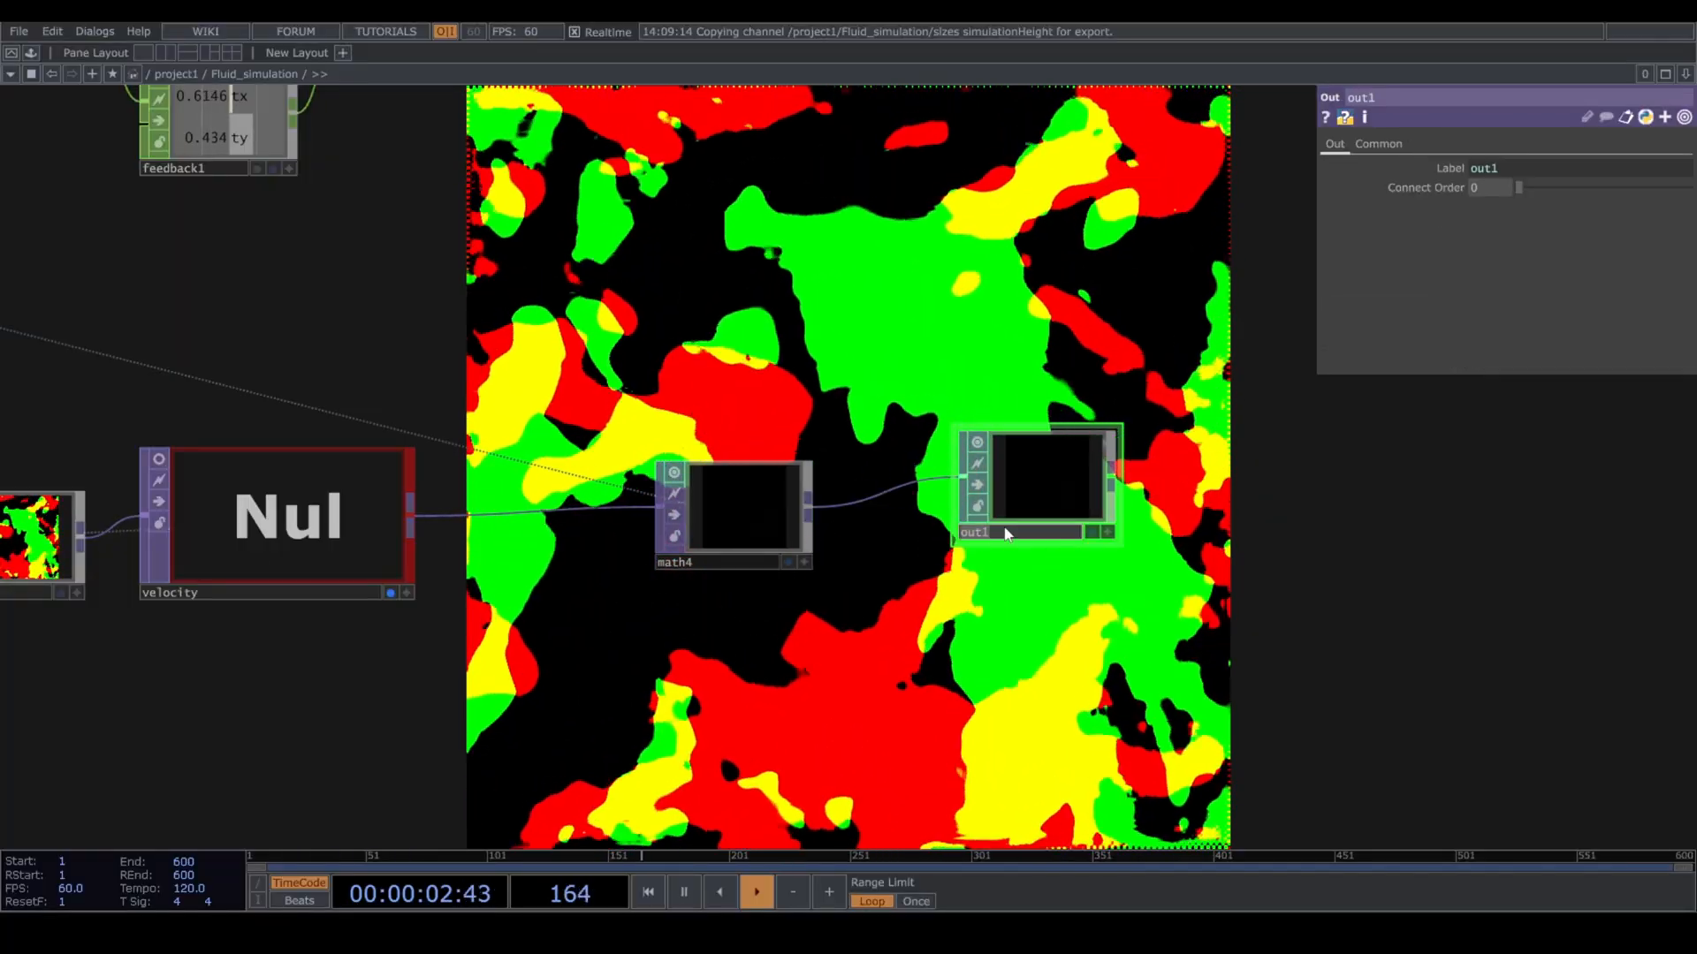
{"action": "type", "text": "mu"}
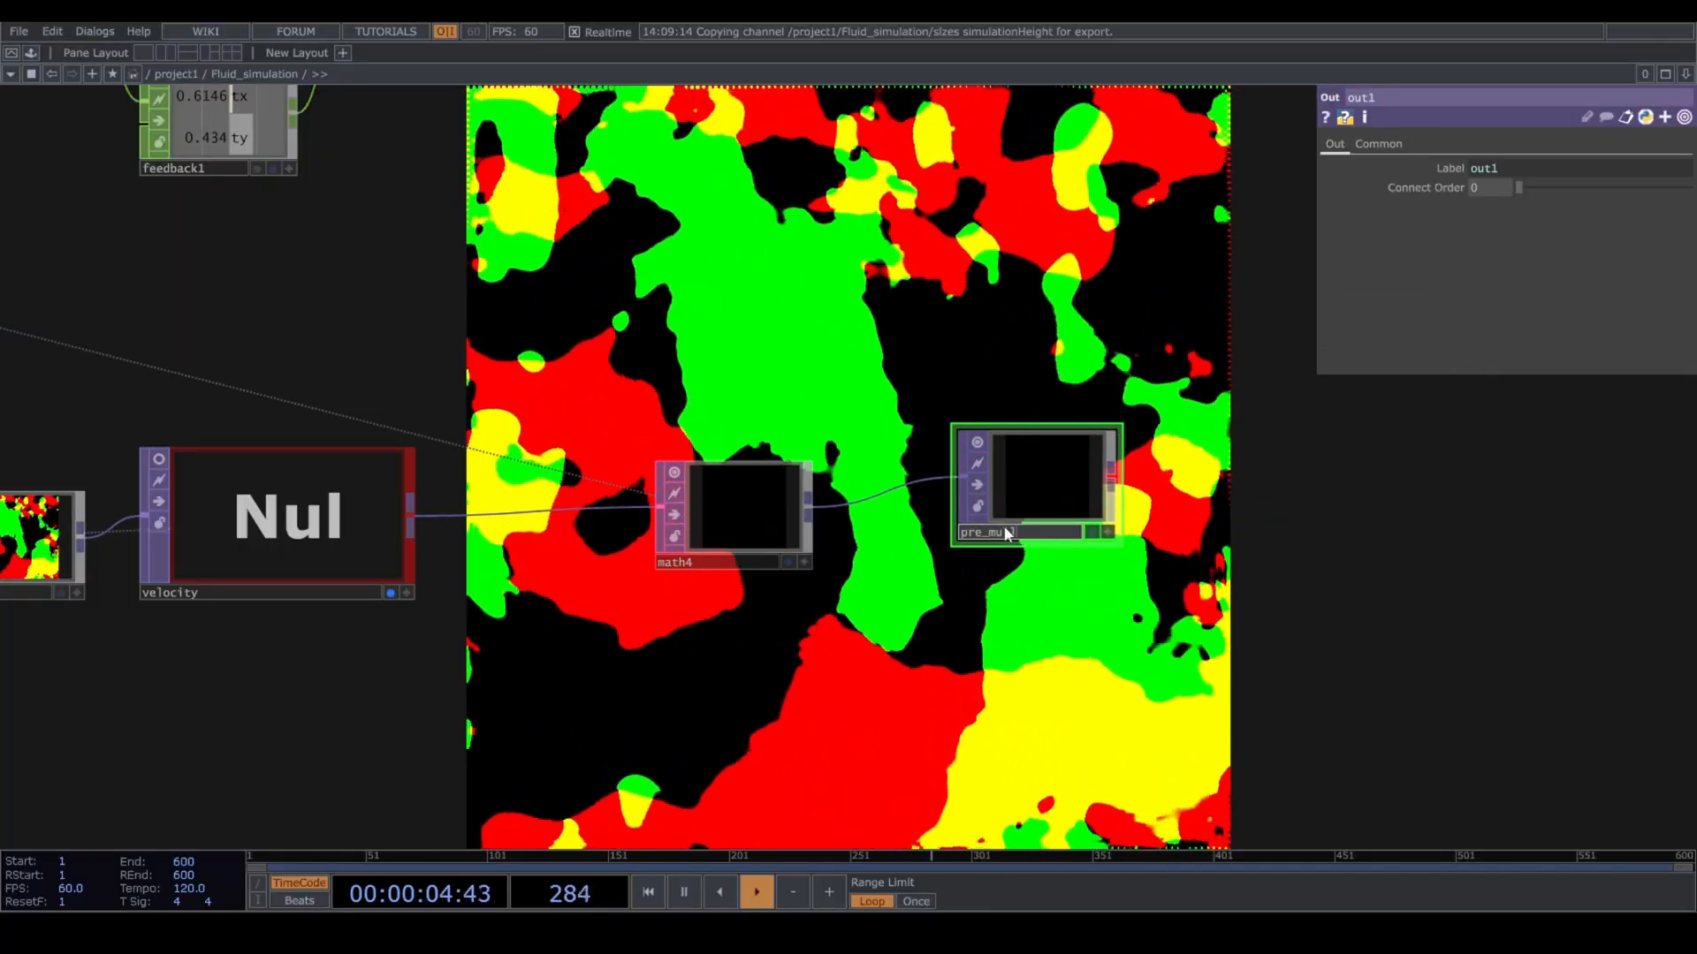
{"action": "type", "text": "lti"}
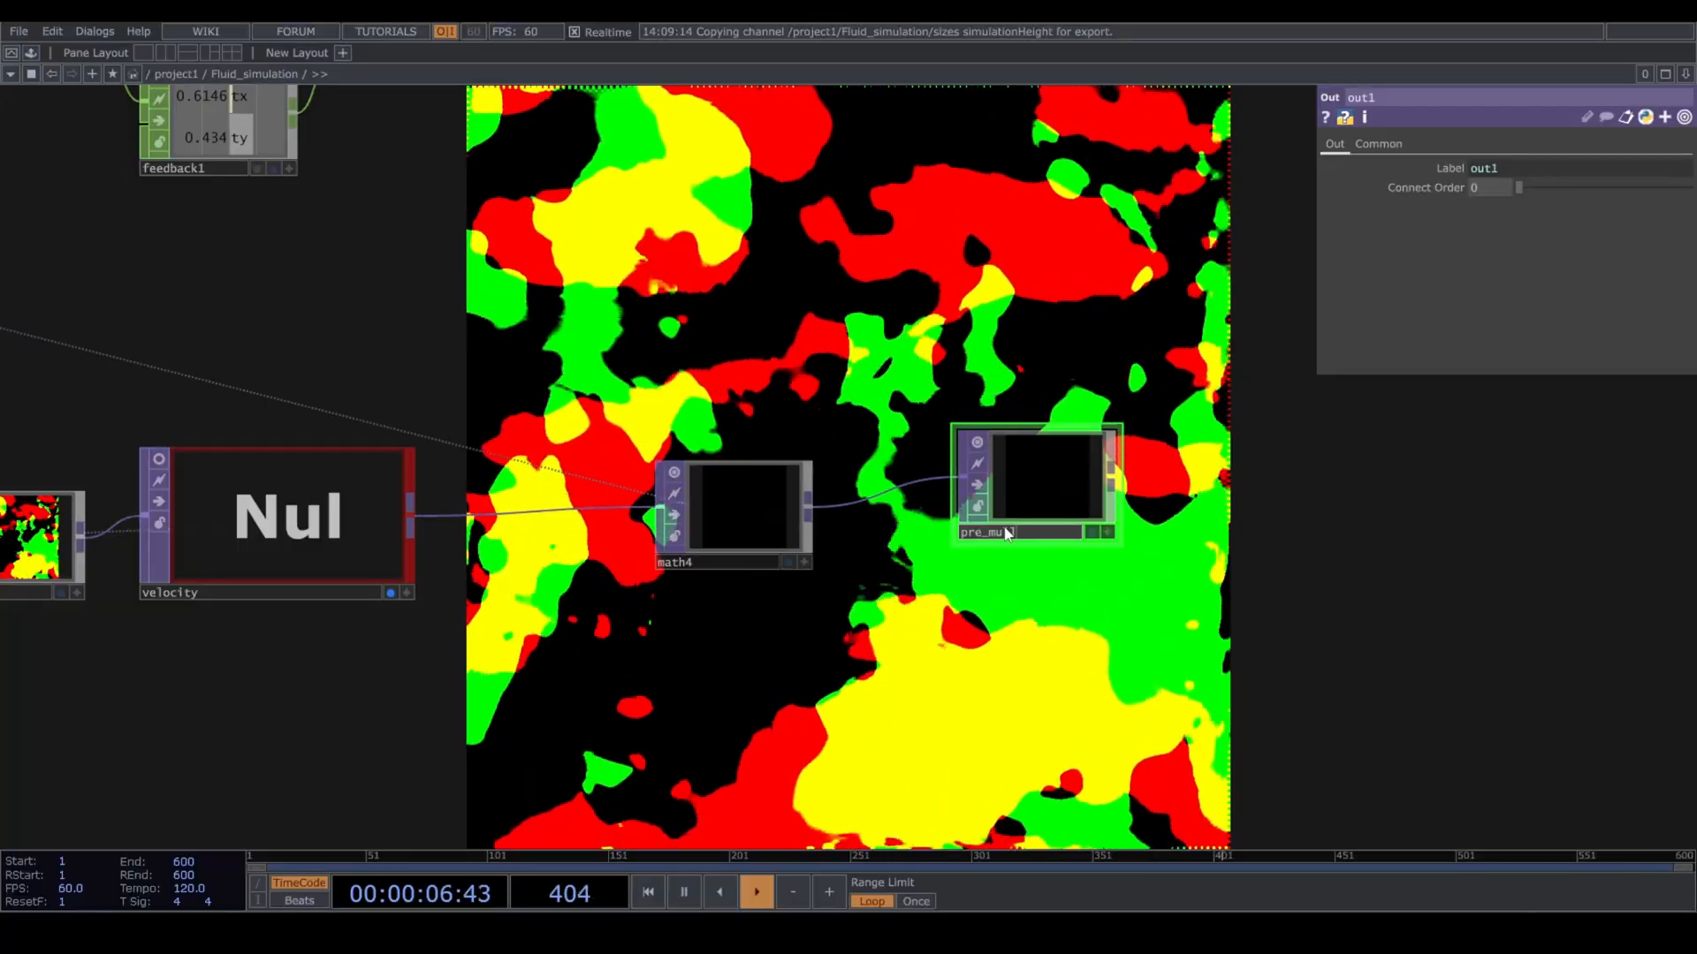
{"action": "type", "text": "plied_vel"}
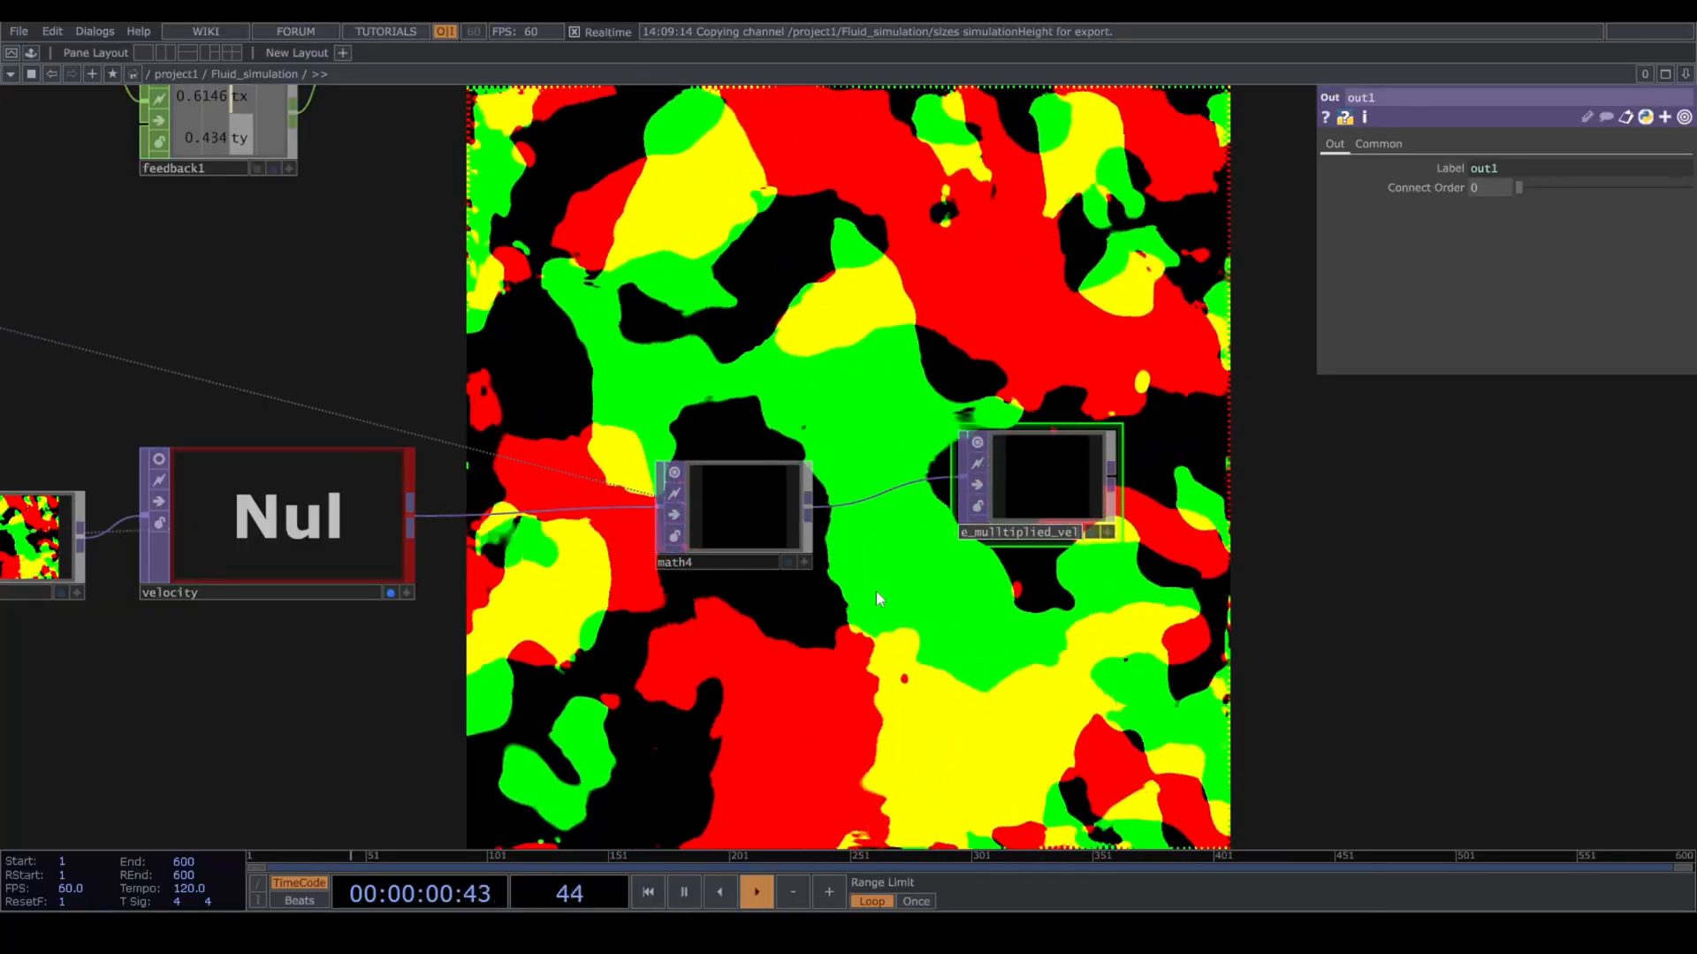
{"action": "key", "text": "Return"}
{"action": "left_click", "coordinate": [873, 634]}
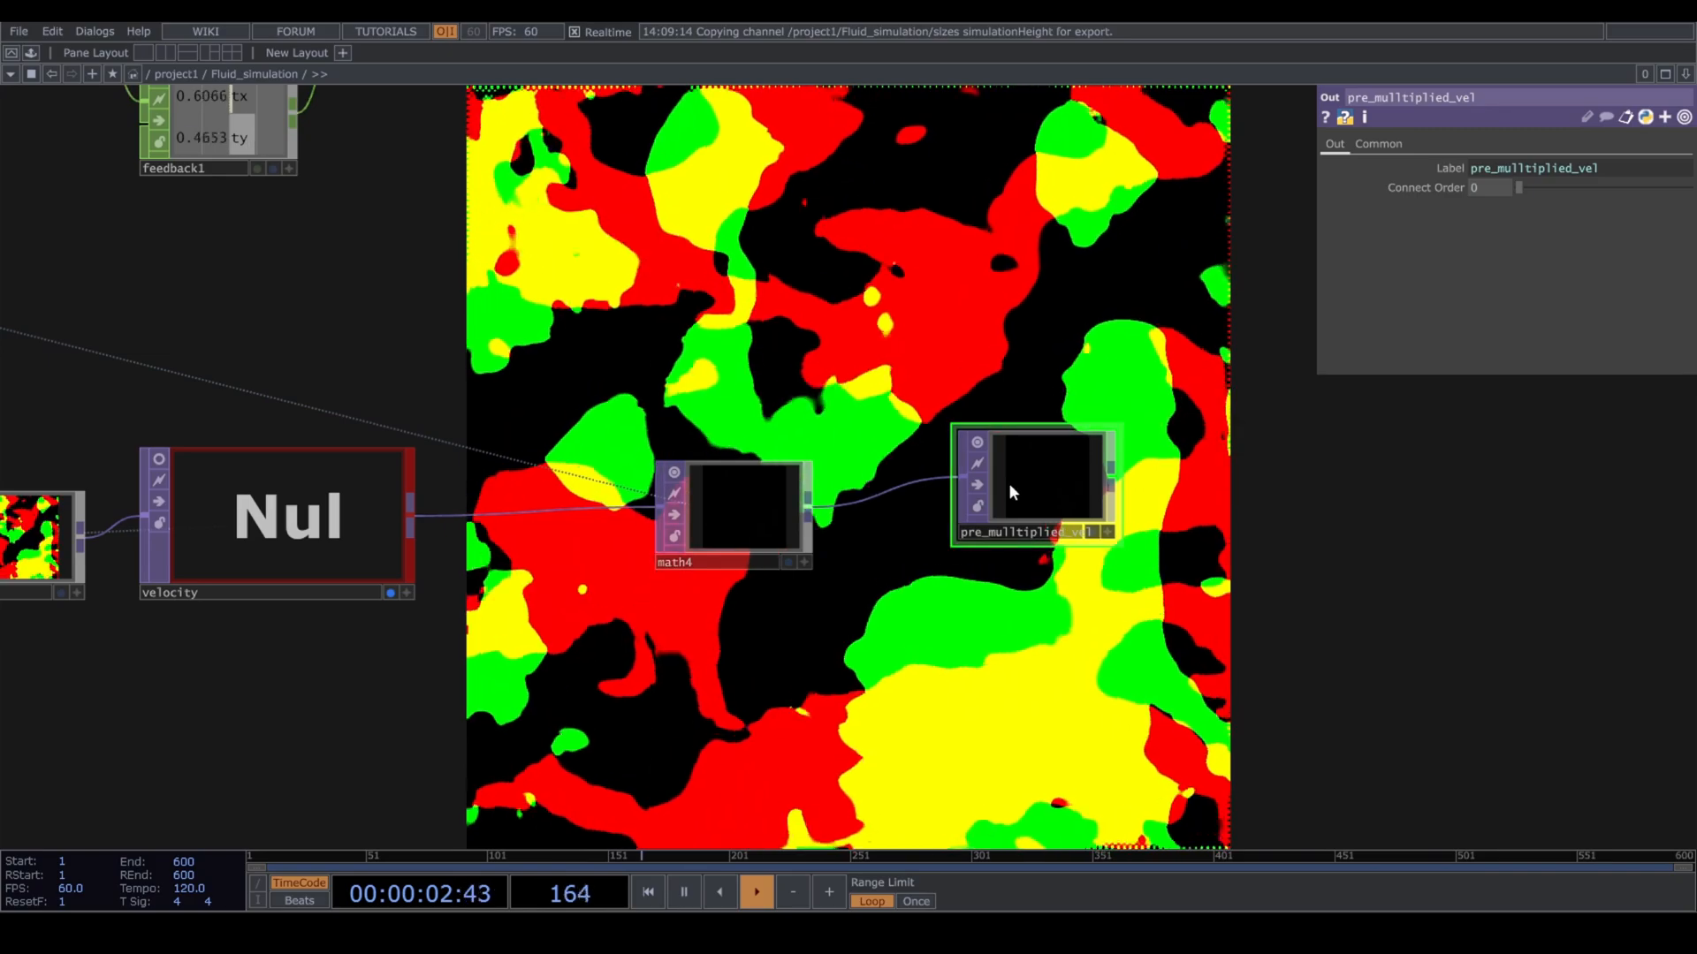
{"action": "key", "text": "BackSpace"}
{"action": "key", "text": "Return"}
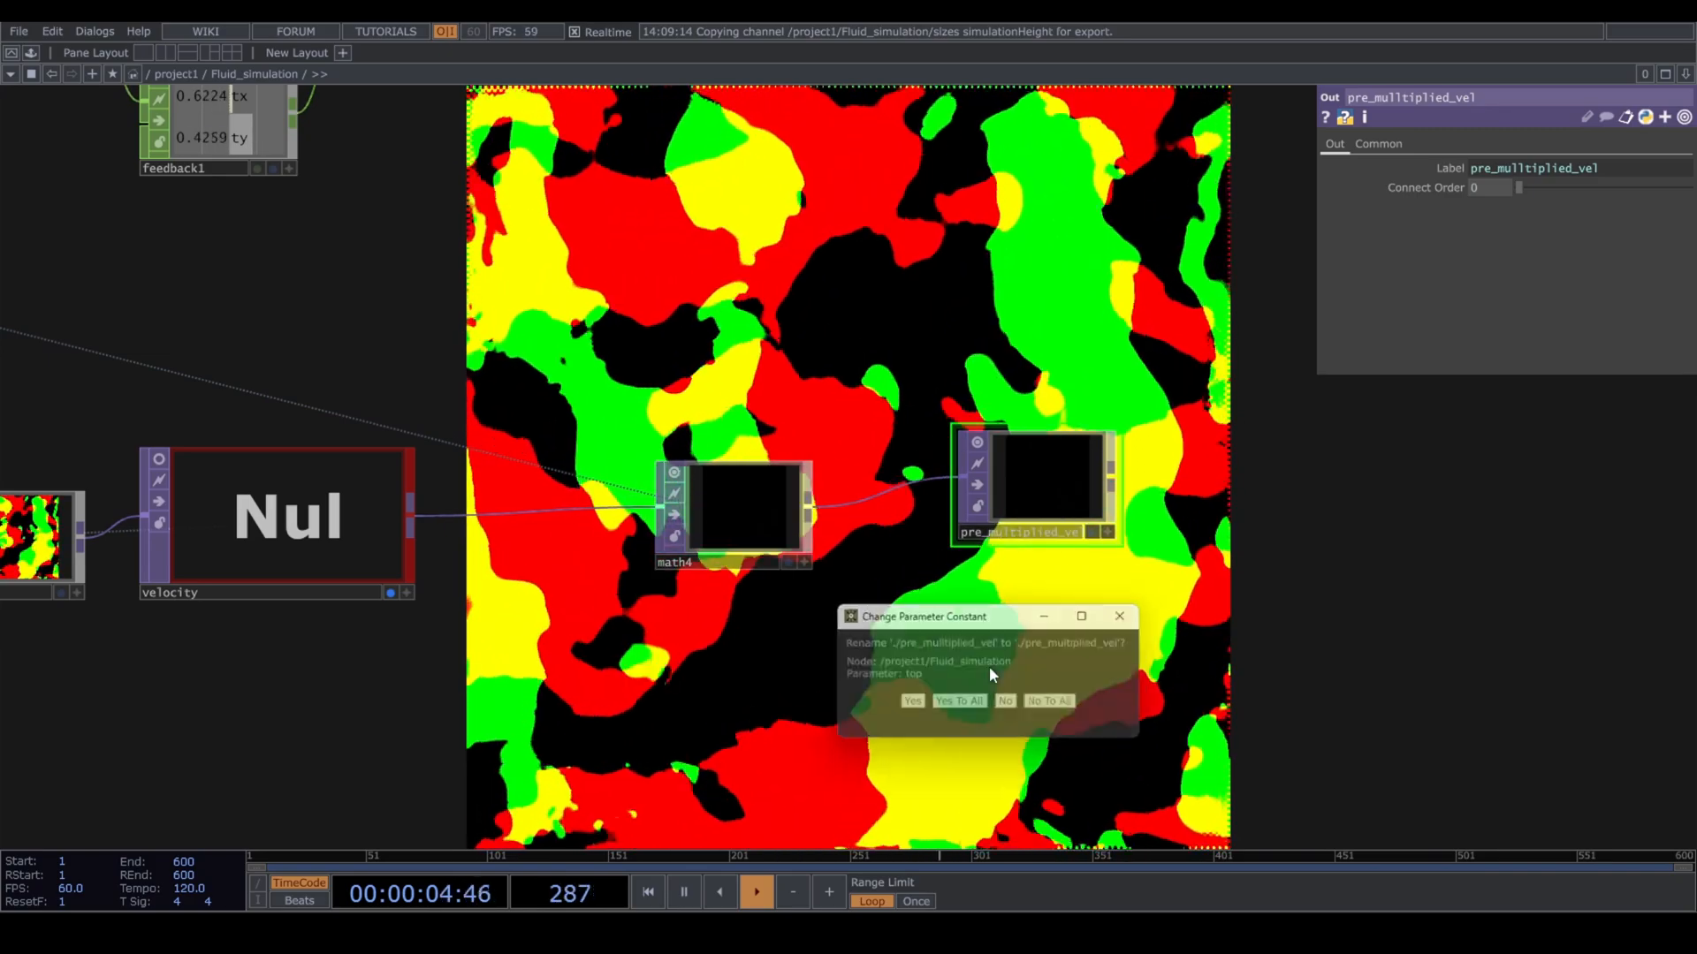
{"action": "left_click", "coordinate": [960, 705]}
{"action": "left_click_drag", "start_coordinate": [1031, 498], "coordinate": [1032, 527]}
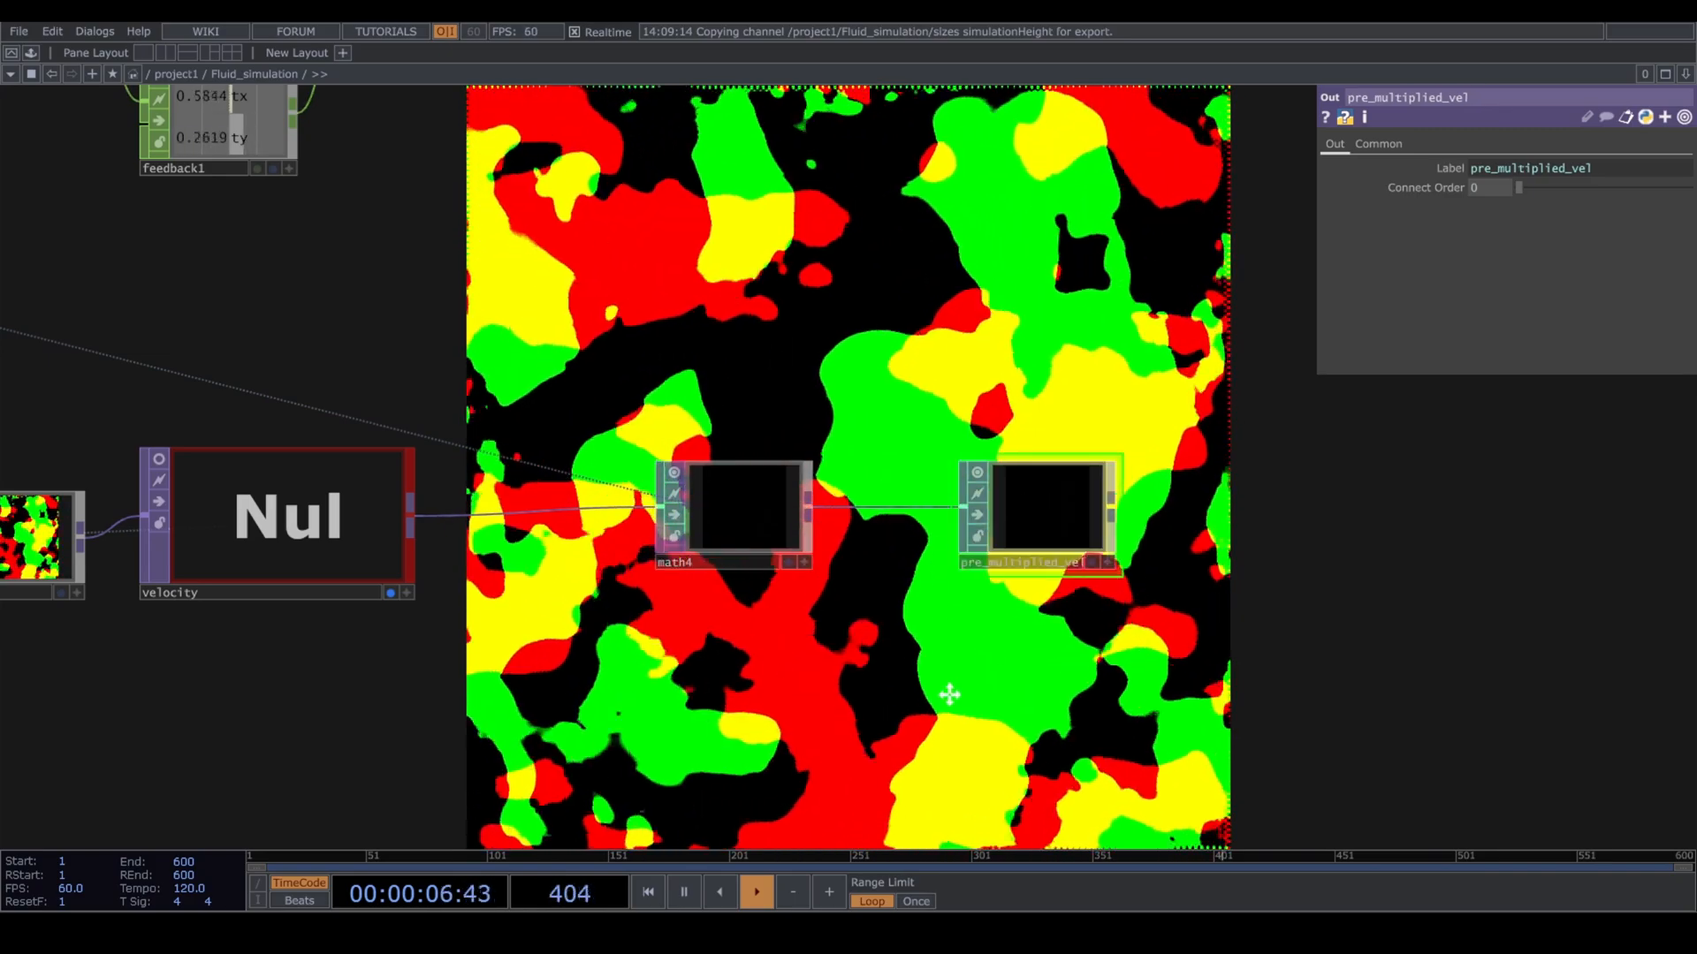
Branch a Reorder TOP off the velocity Null's output and place it below the main chain.
{"action": "left_click_drag", "start_coordinate": [946, 693], "coordinate": [1064, 563]}
{"action": "left_click_drag", "start_coordinate": [529, 389], "coordinate": [645, 583]}
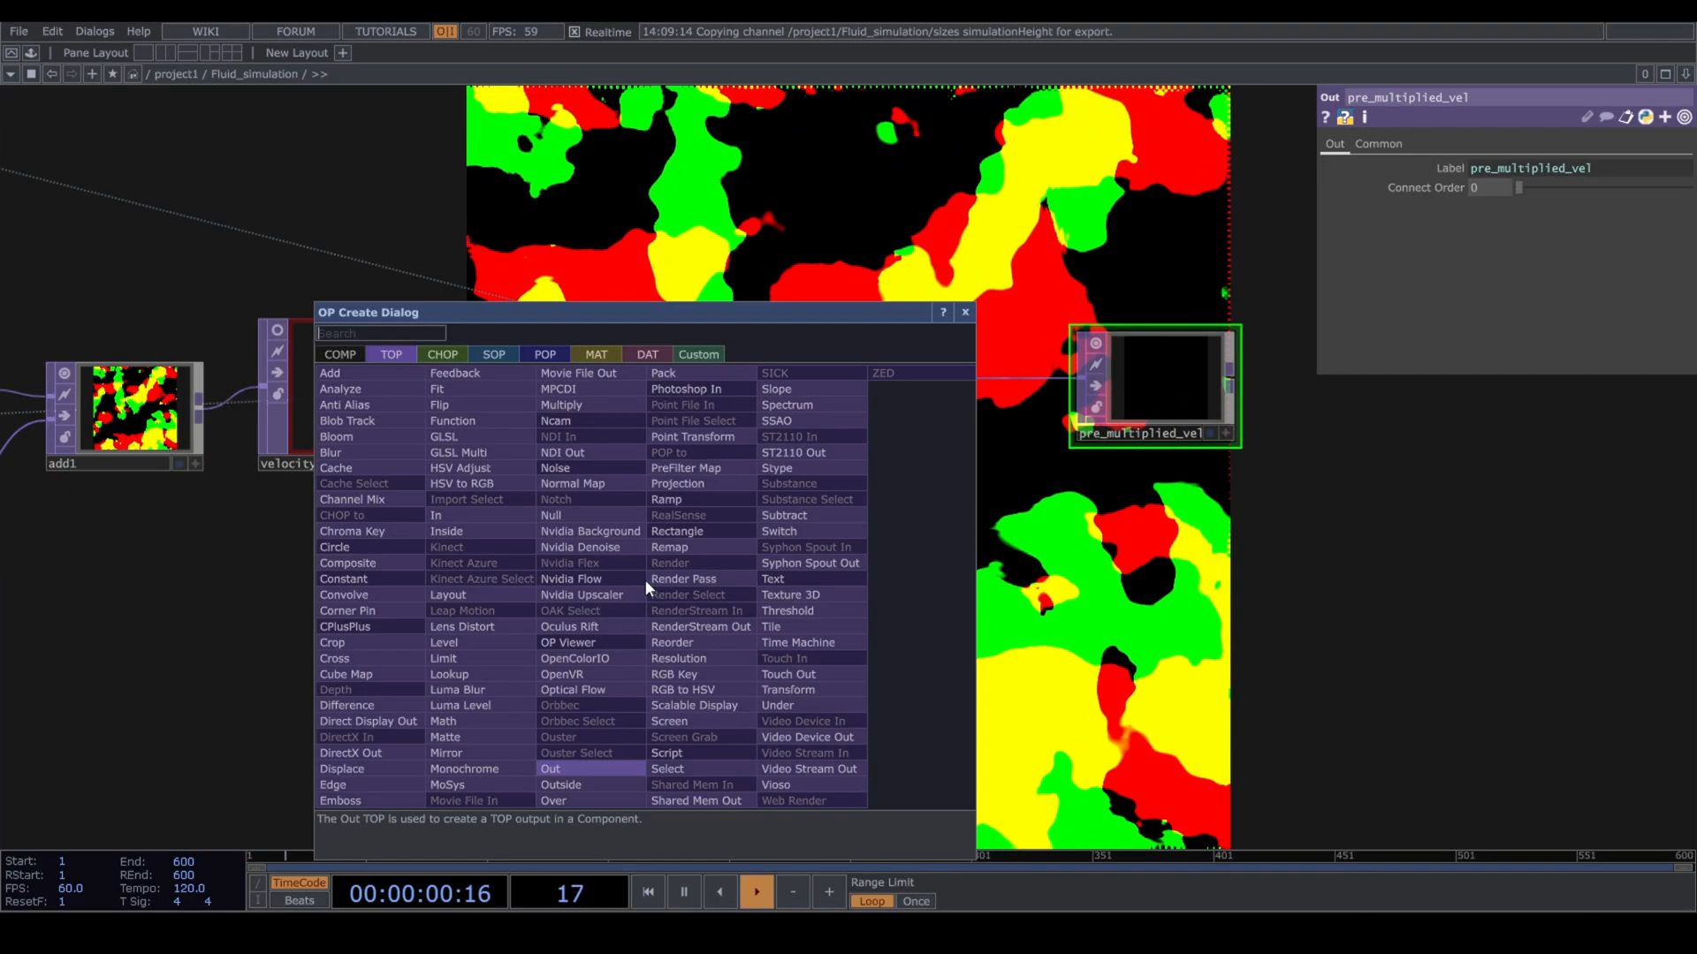
{"action": "type", "text": "reo"}
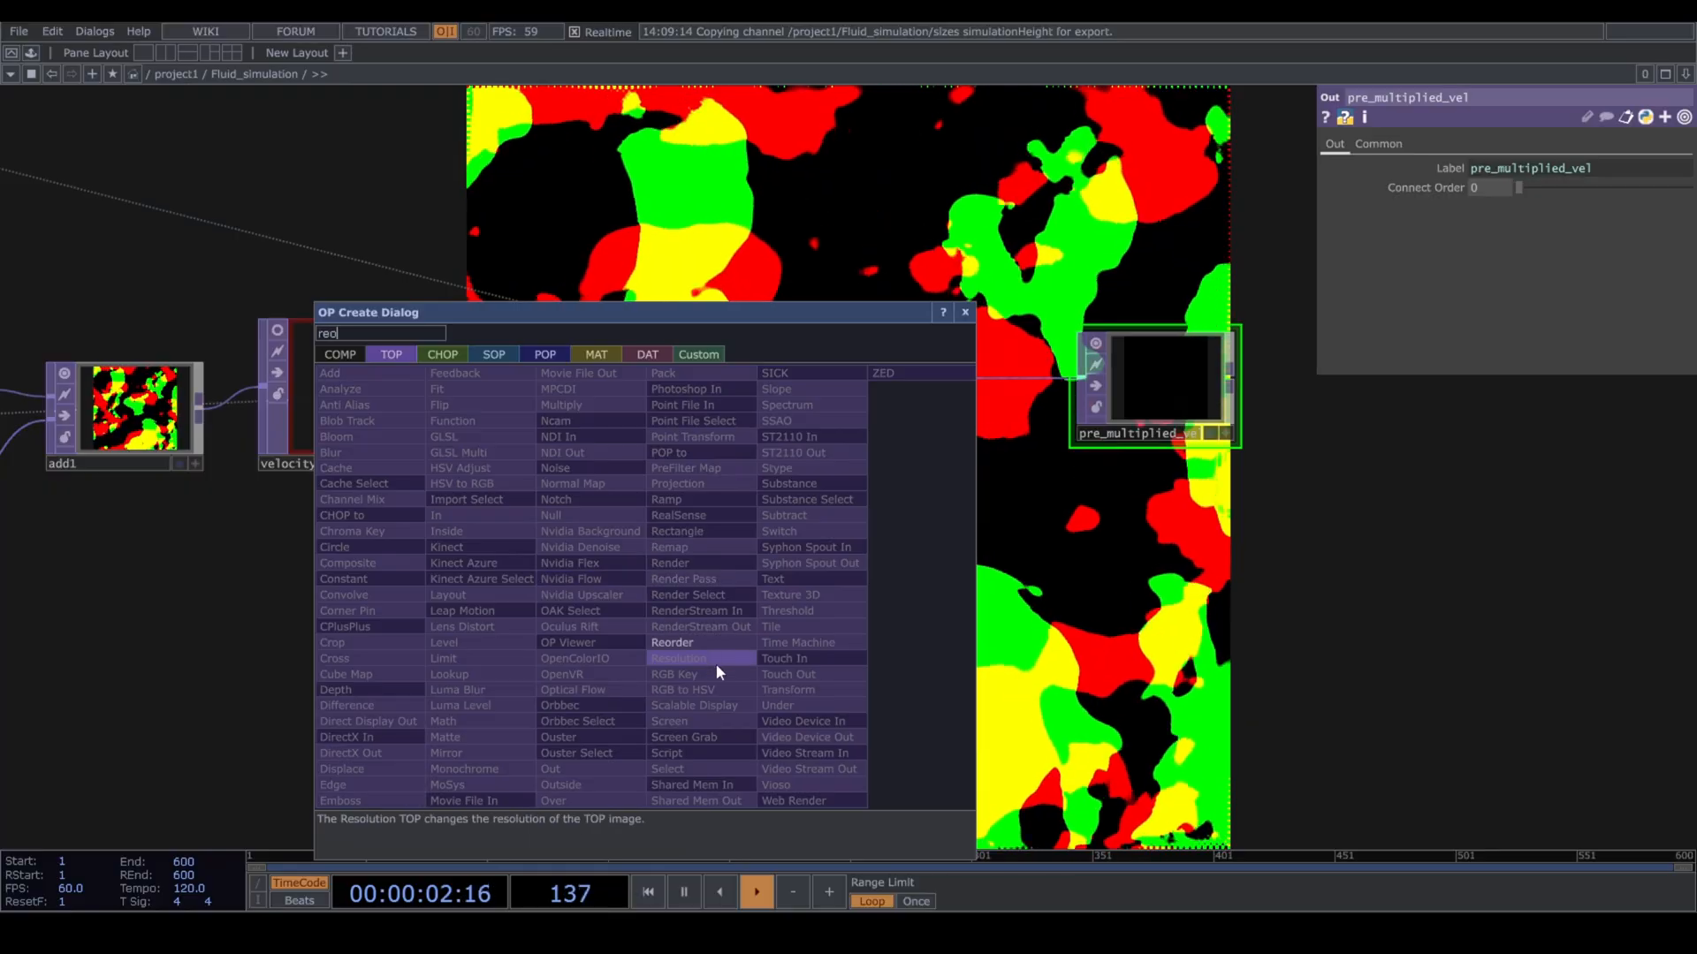
{"action": "left_click", "coordinate": [707, 641]}
{"action": "left_click", "coordinate": [707, 638]}
{"action": "left_click_drag", "start_coordinate": [914, 719], "coordinate": [931, 655]}
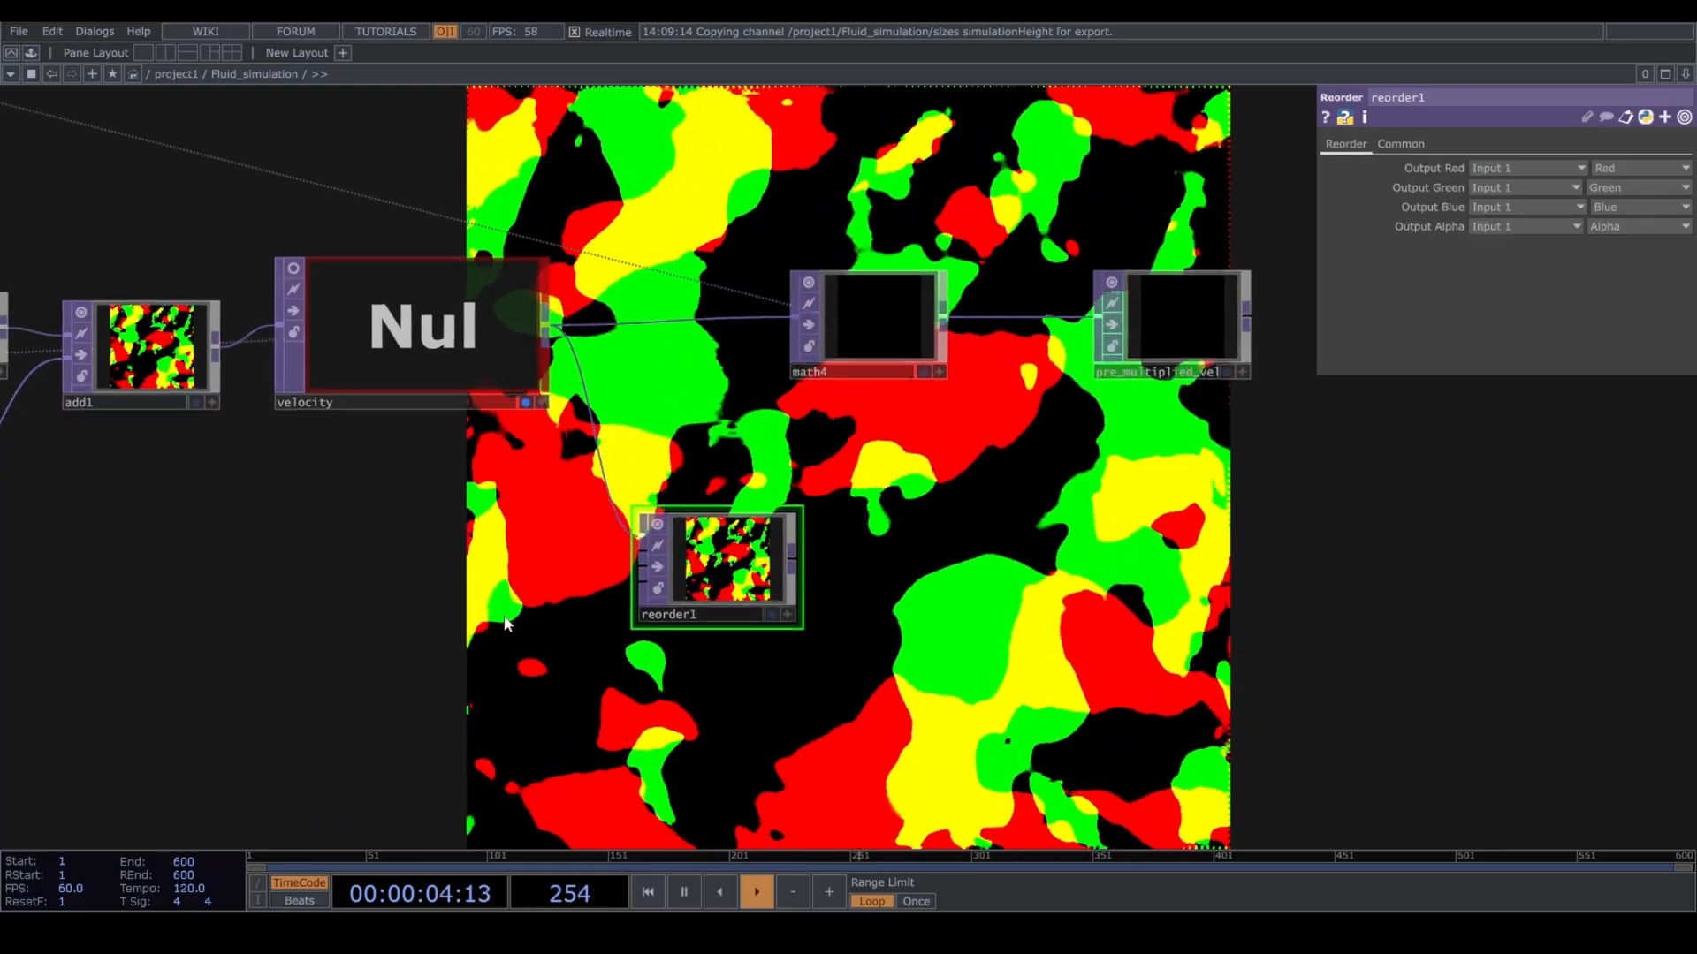
Add a Select TOP beside reorder1 and set its TOP reference to the clearPressure Null.
{"action": "key", "text": "Tab"}
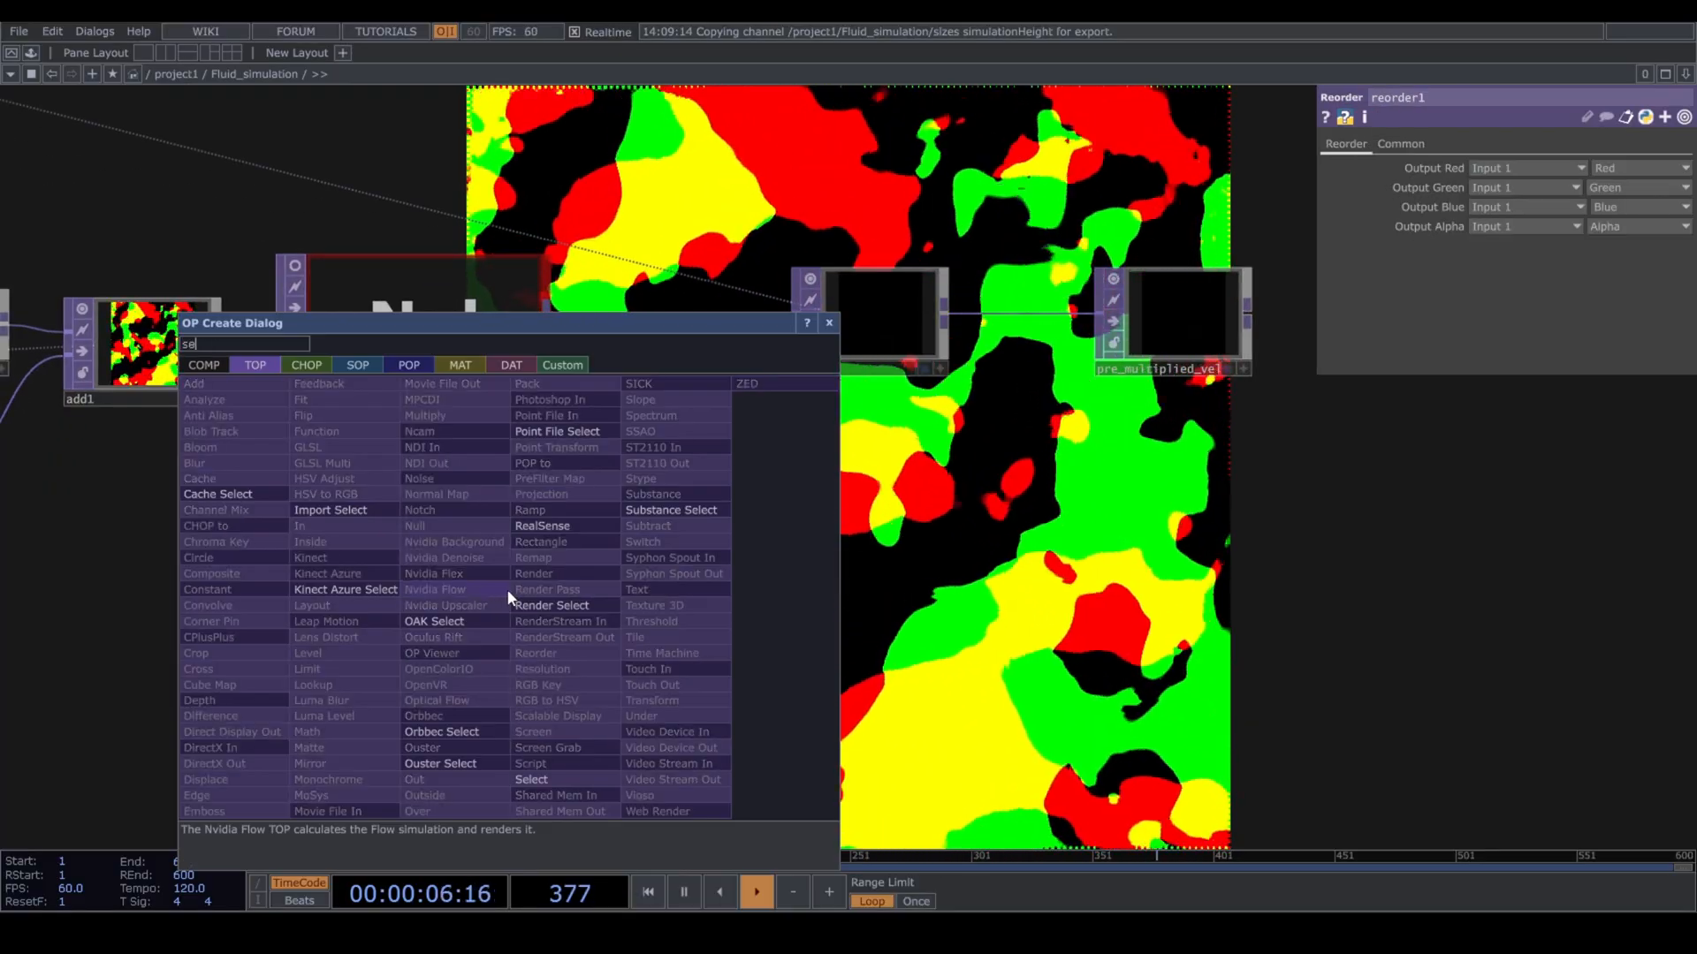
{"action": "left_click", "coordinate": [562, 777]}
{"action": "left_click", "coordinate": [491, 592]}
{"action": "scroll", "coordinate": [387, 740], "scroll_direction": "down", "scroll_amount": 5}
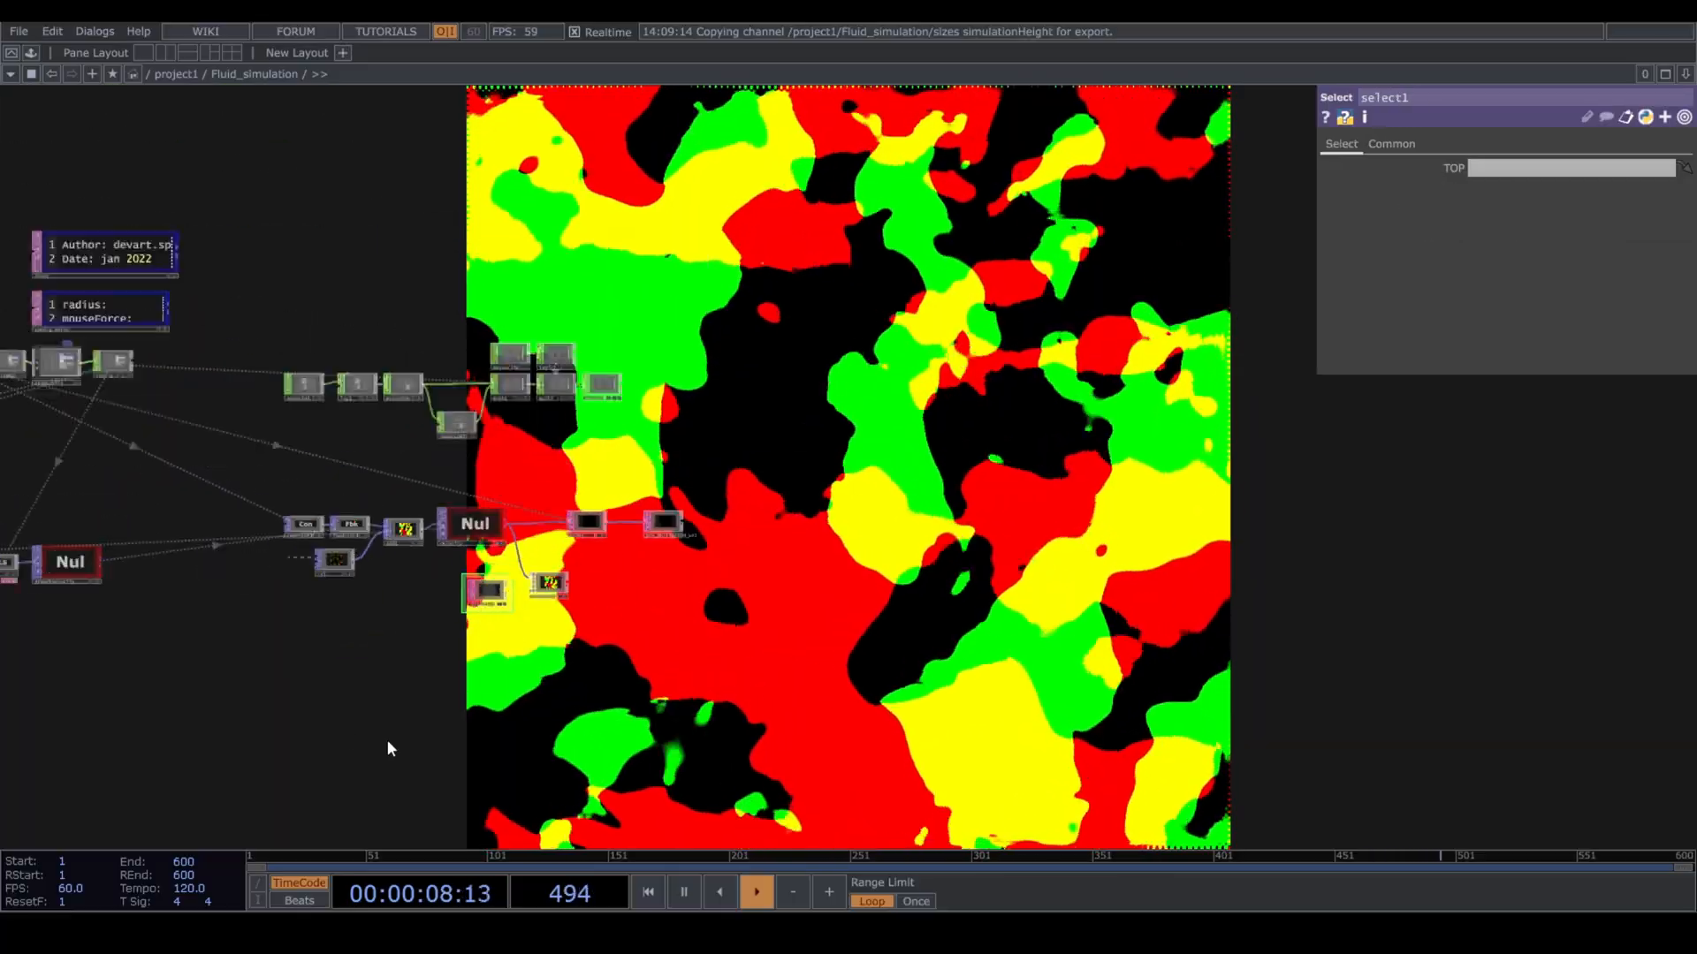
{"action": "scroll", "coordinate": [79, 548], "scroll_direction": "up", "scroll_amount": 5}
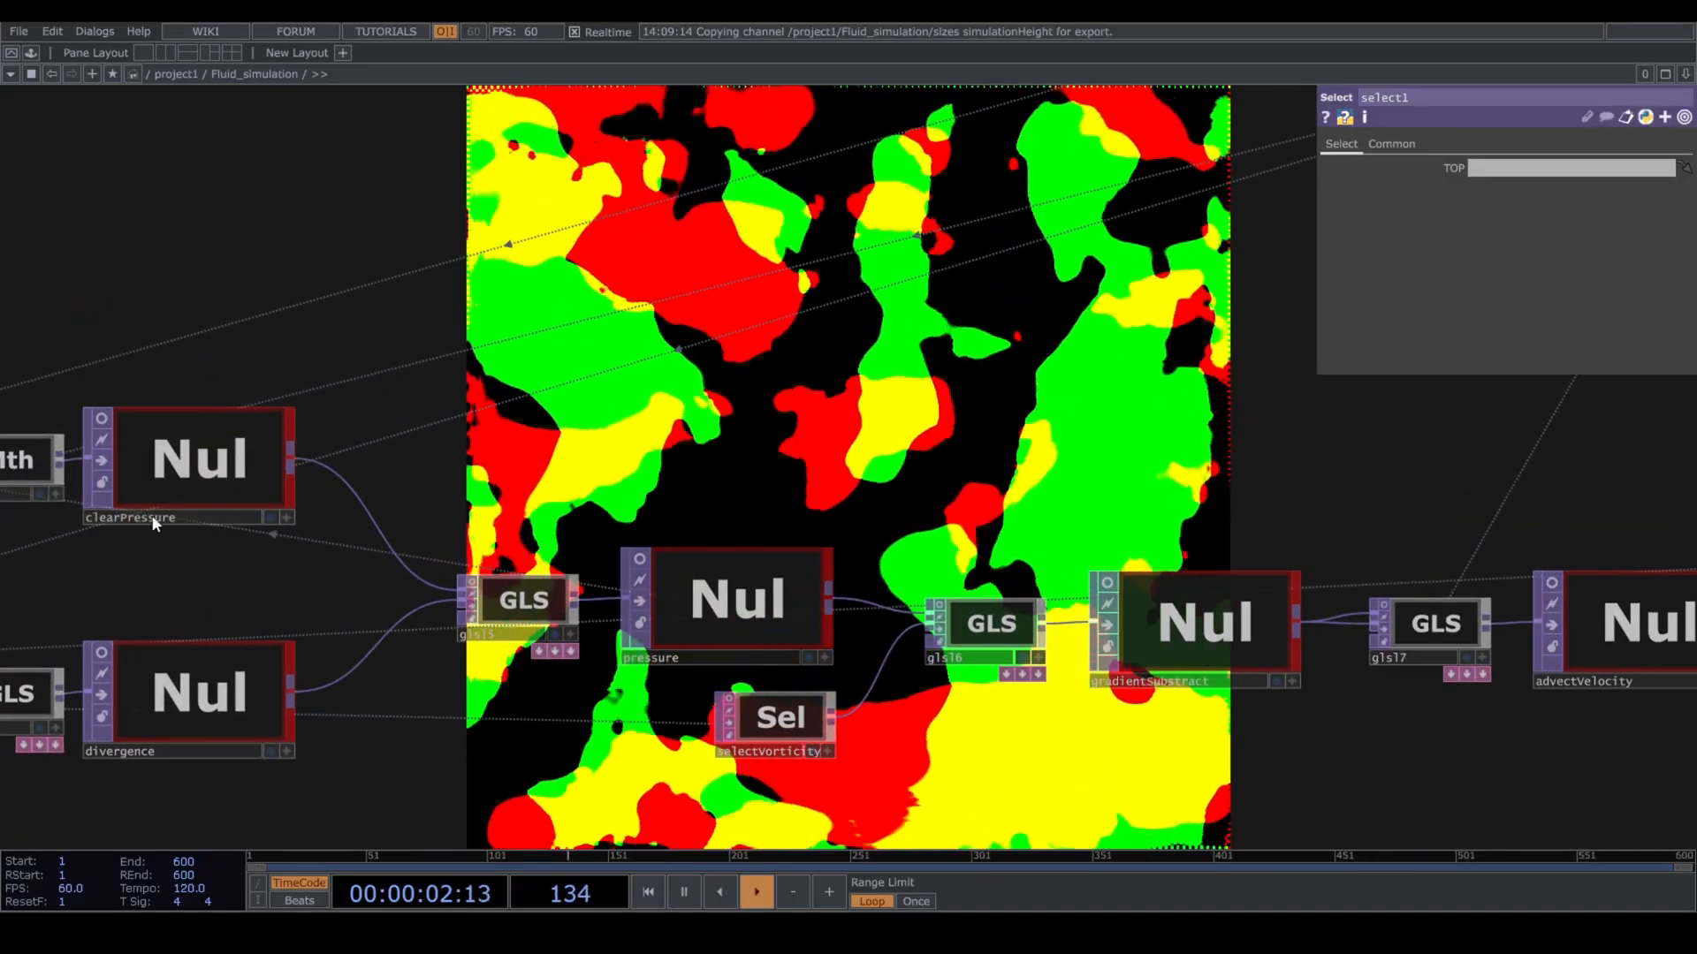
{"action": "left_click_drag", "start_coordinate": [135, 458], "coordinate": [1552, 160]}
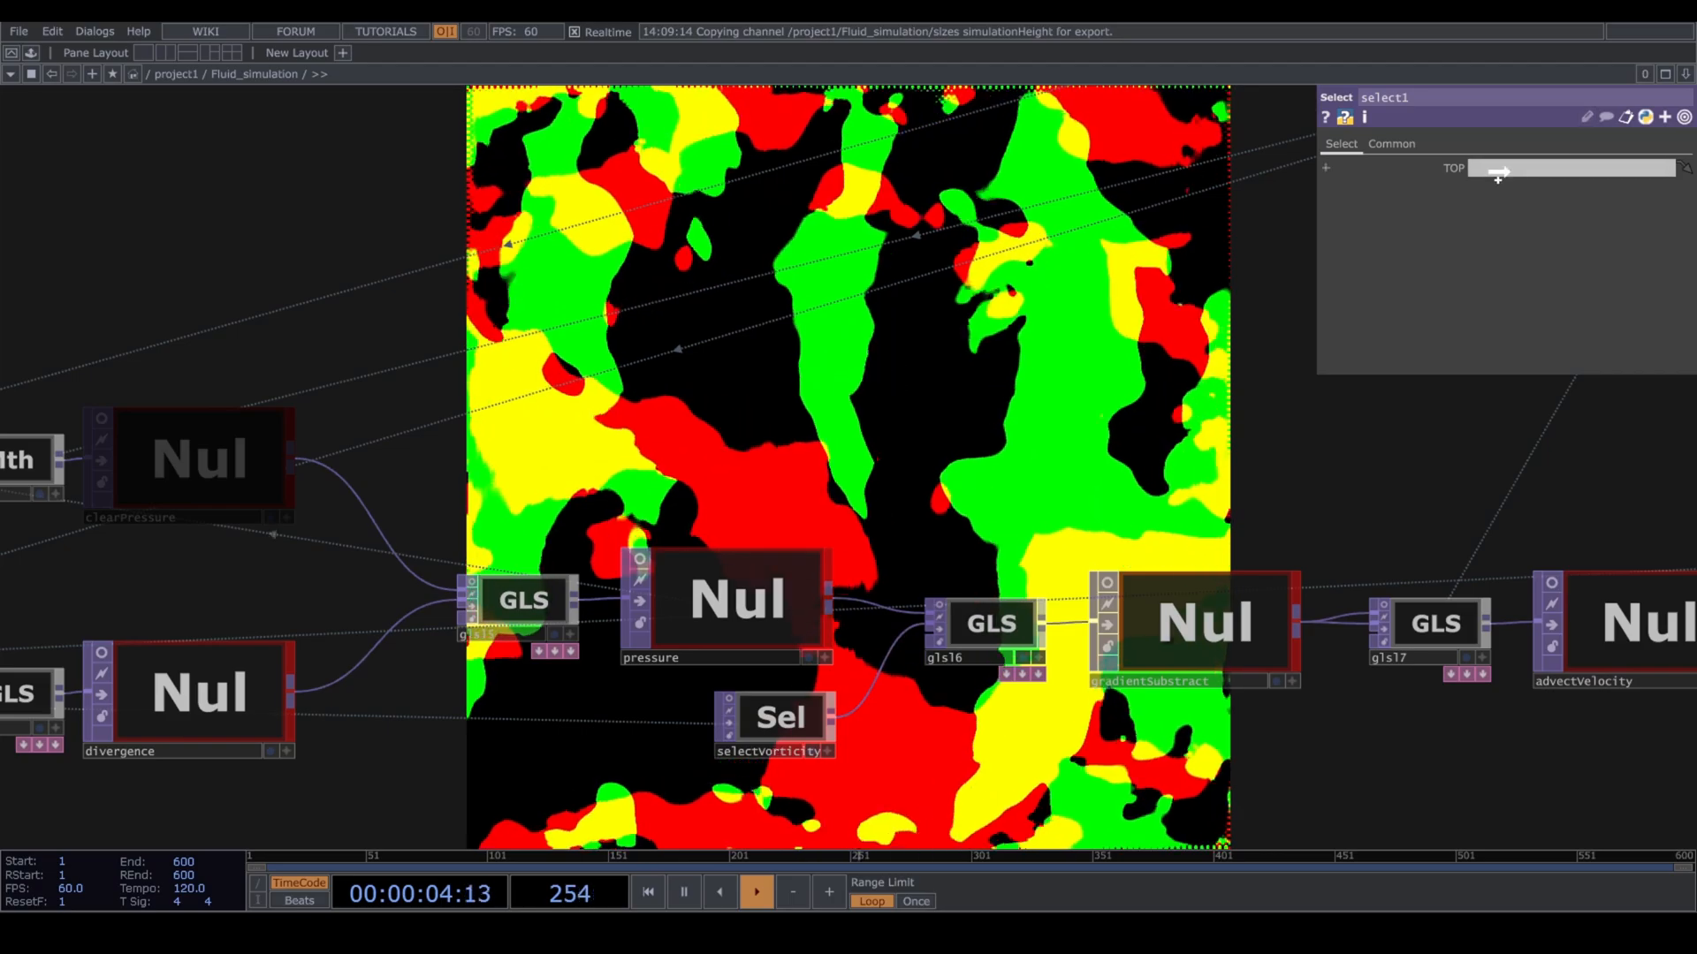
Wire select1's output into the second input of reorder1.
{"action": "left_click_drag", "start_coordinate": [1418, 438], "coordinate": [317, 443]}
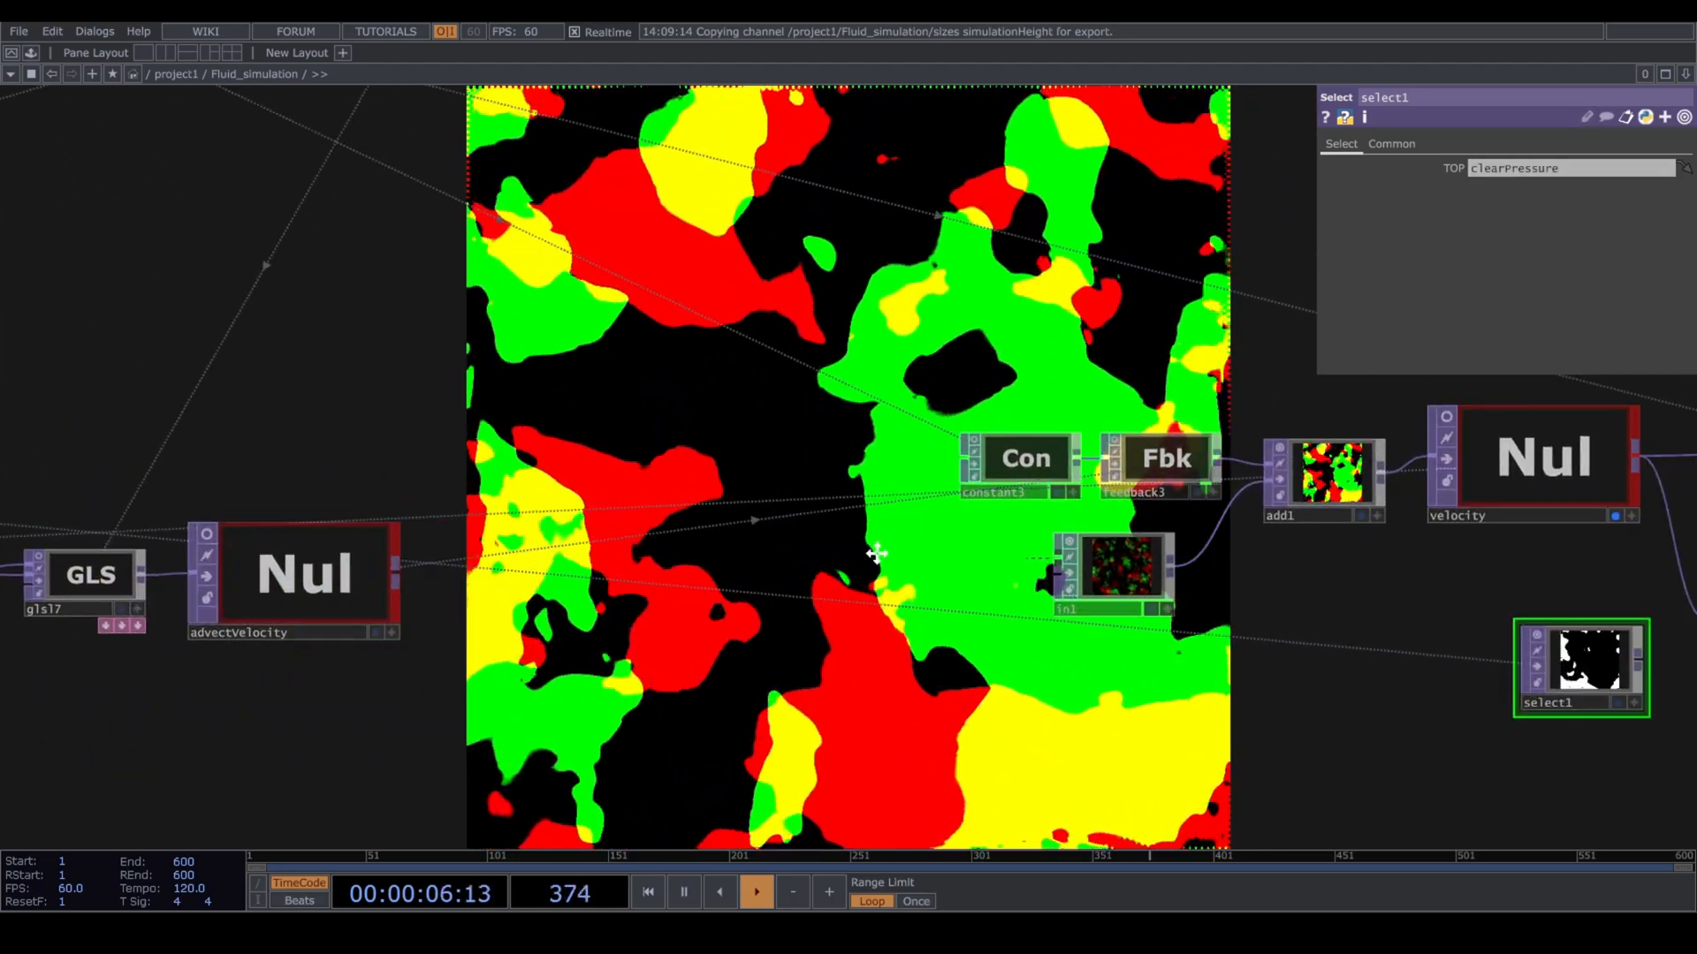
{"action": "left_click_drag", "start_coordinate": [1326, 618], "coordinate": [566, 471]}
{"action": "scroll", "coordinate": [1034, 564], "scroll_direction": "up", "scroll_amount": 3}
{"action": "scroll", "coordinate": [833, 564], "scroll_direction": "up", "scroll_amount": 6}
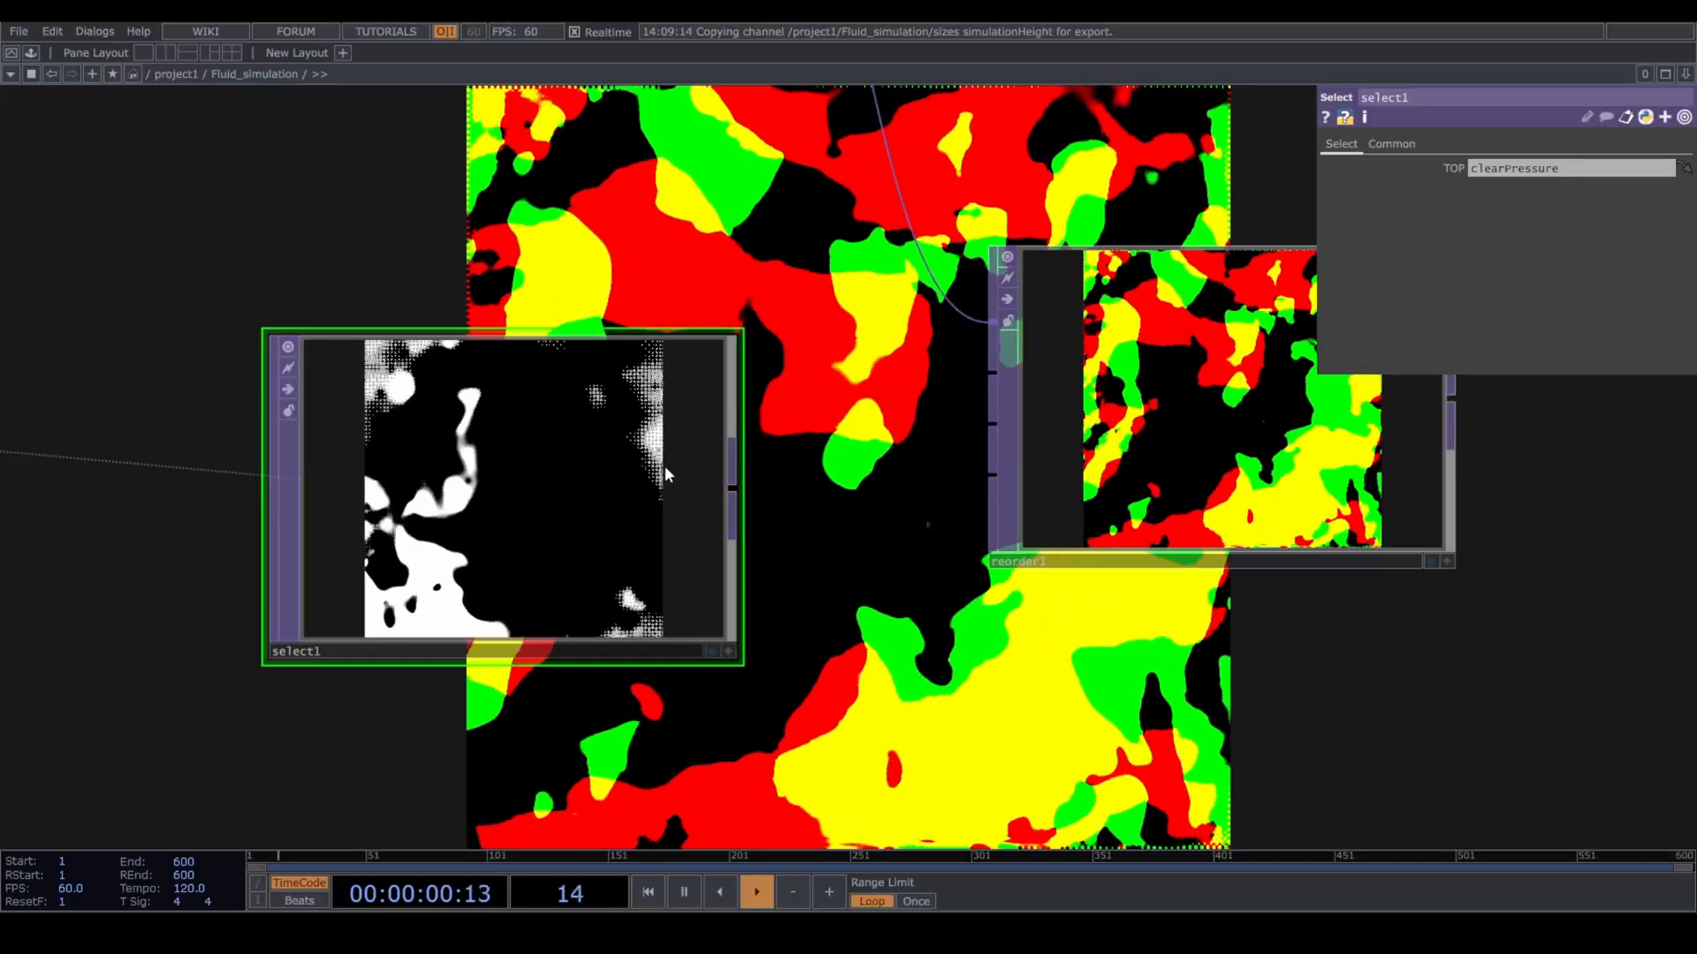
{"action": "scroll", "coordinate": [665, 465], "scroll_direction": "up", "scroll_amount": 4}
{"action": "scroll", "coordinate": [733, 527], "scroll_direction": "down", "scroll_amount": 5}
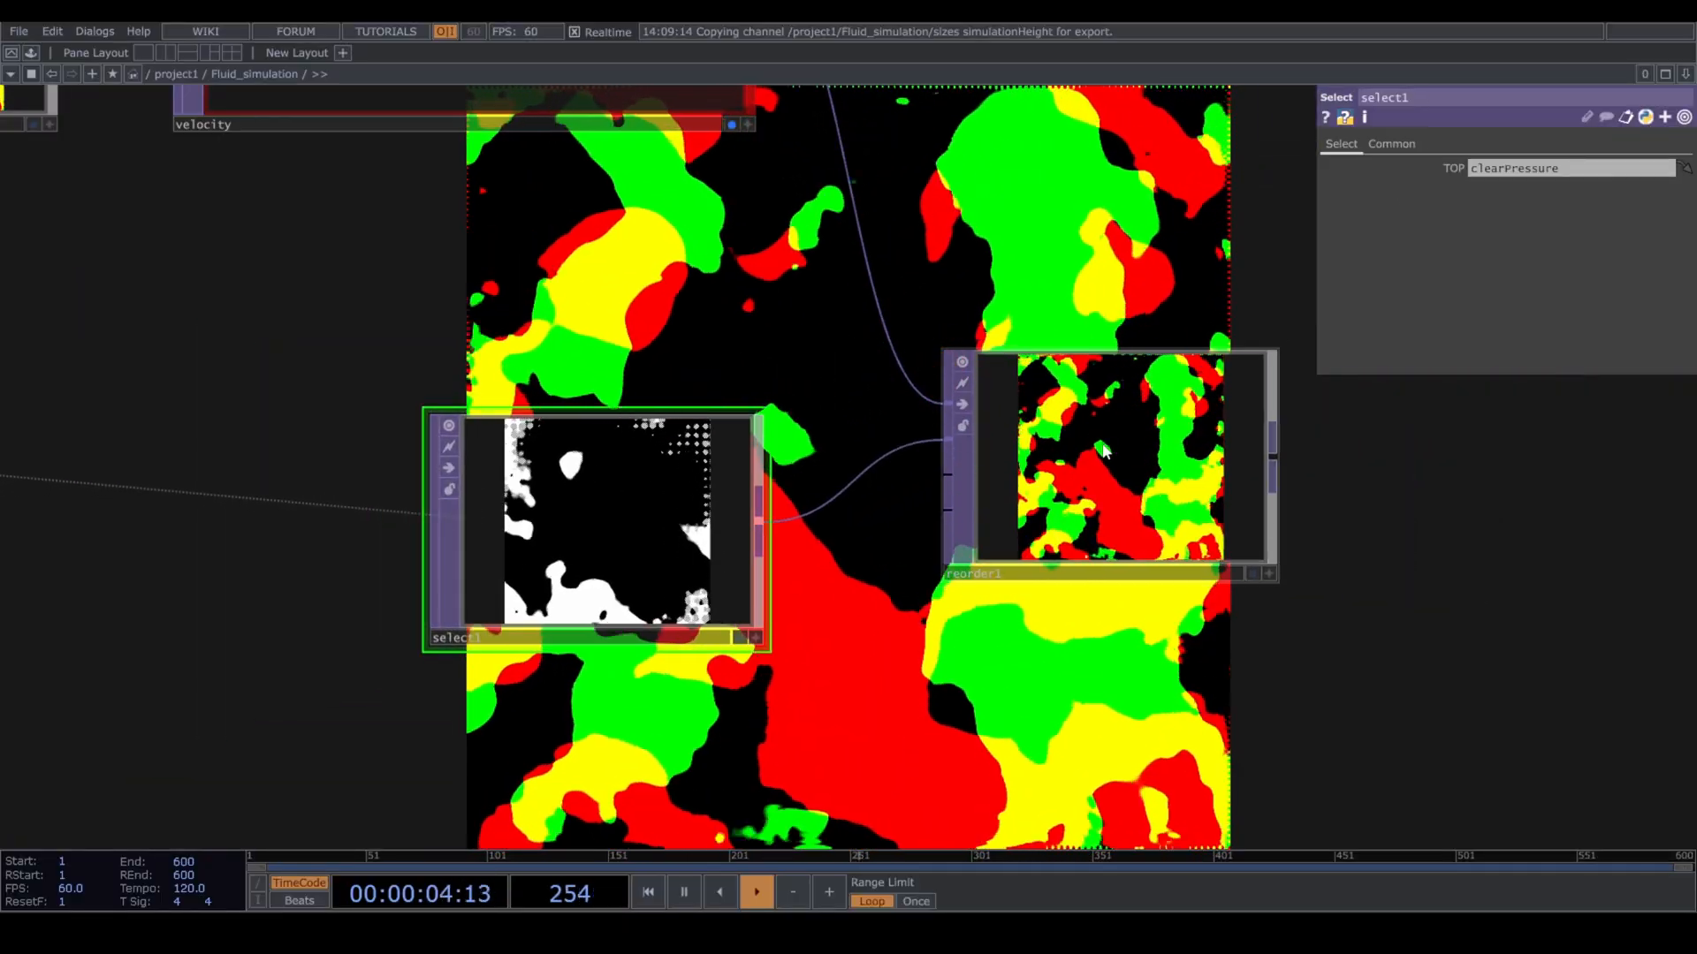
Set reorder1's Output Blue to the Red channel of Input 2 and its Output Alpha to One.
{"action": "left_click", "coordinate": [1265, 518]}
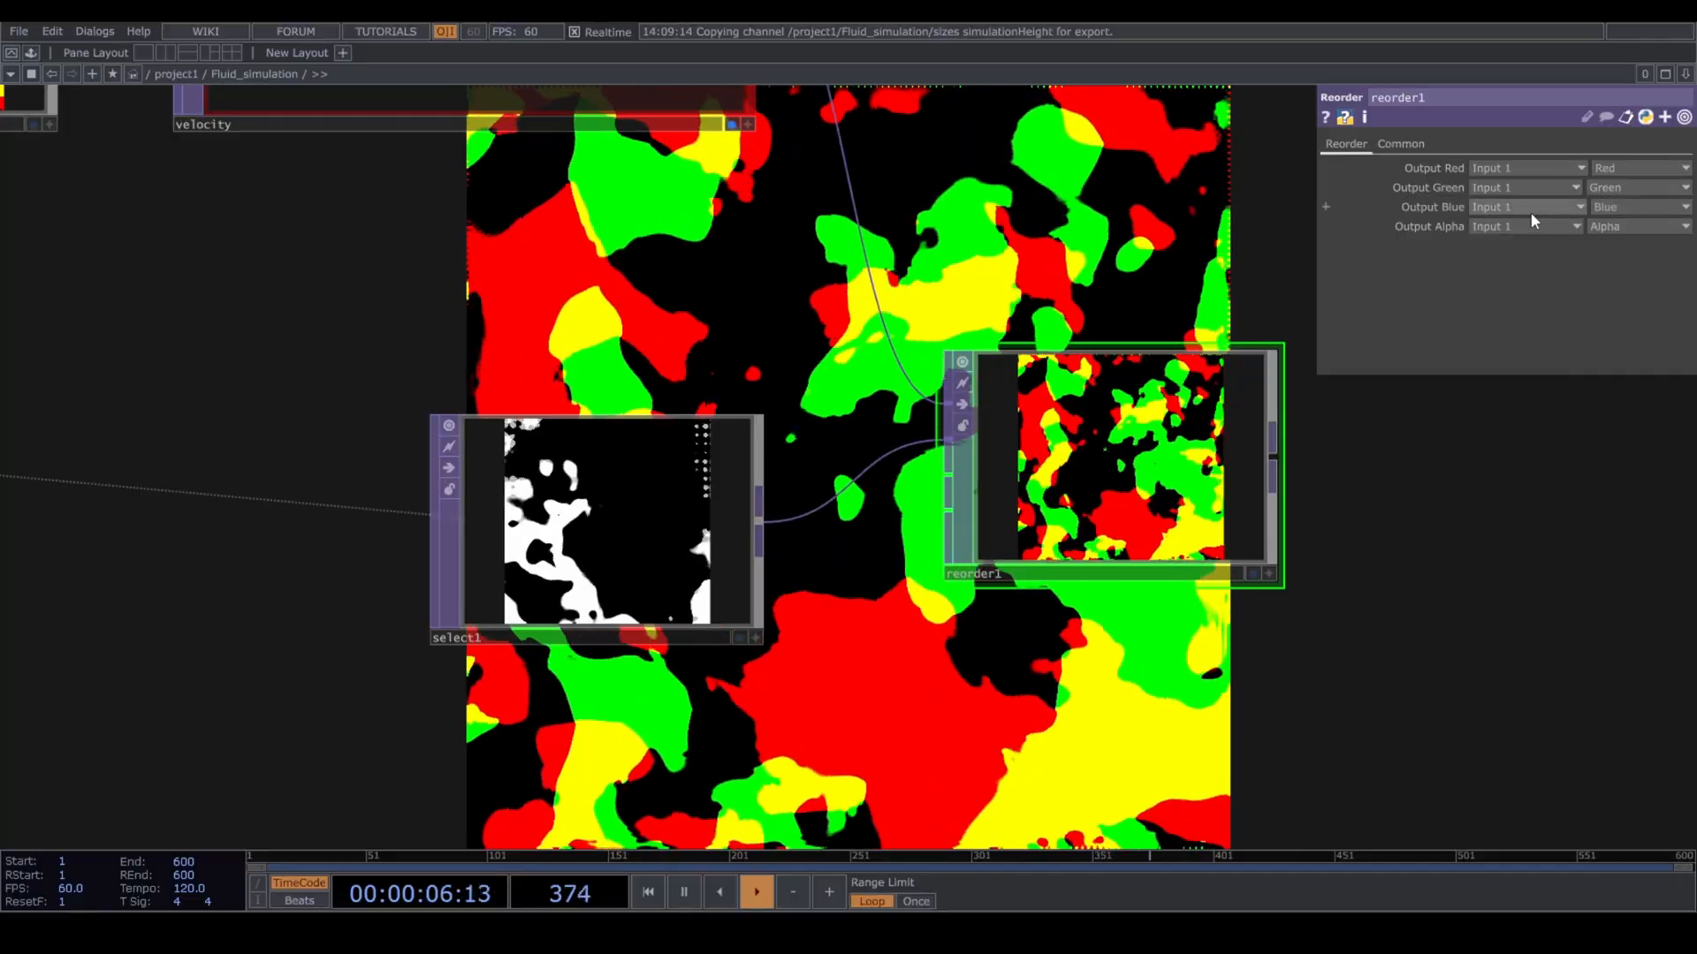
{"action": "left_click", "coordinate": [1531, 209]}
{"action": "left_click", "coordinate": [1493, 245]}
{"action": "left_click", "coordinate": [1599, 207]}
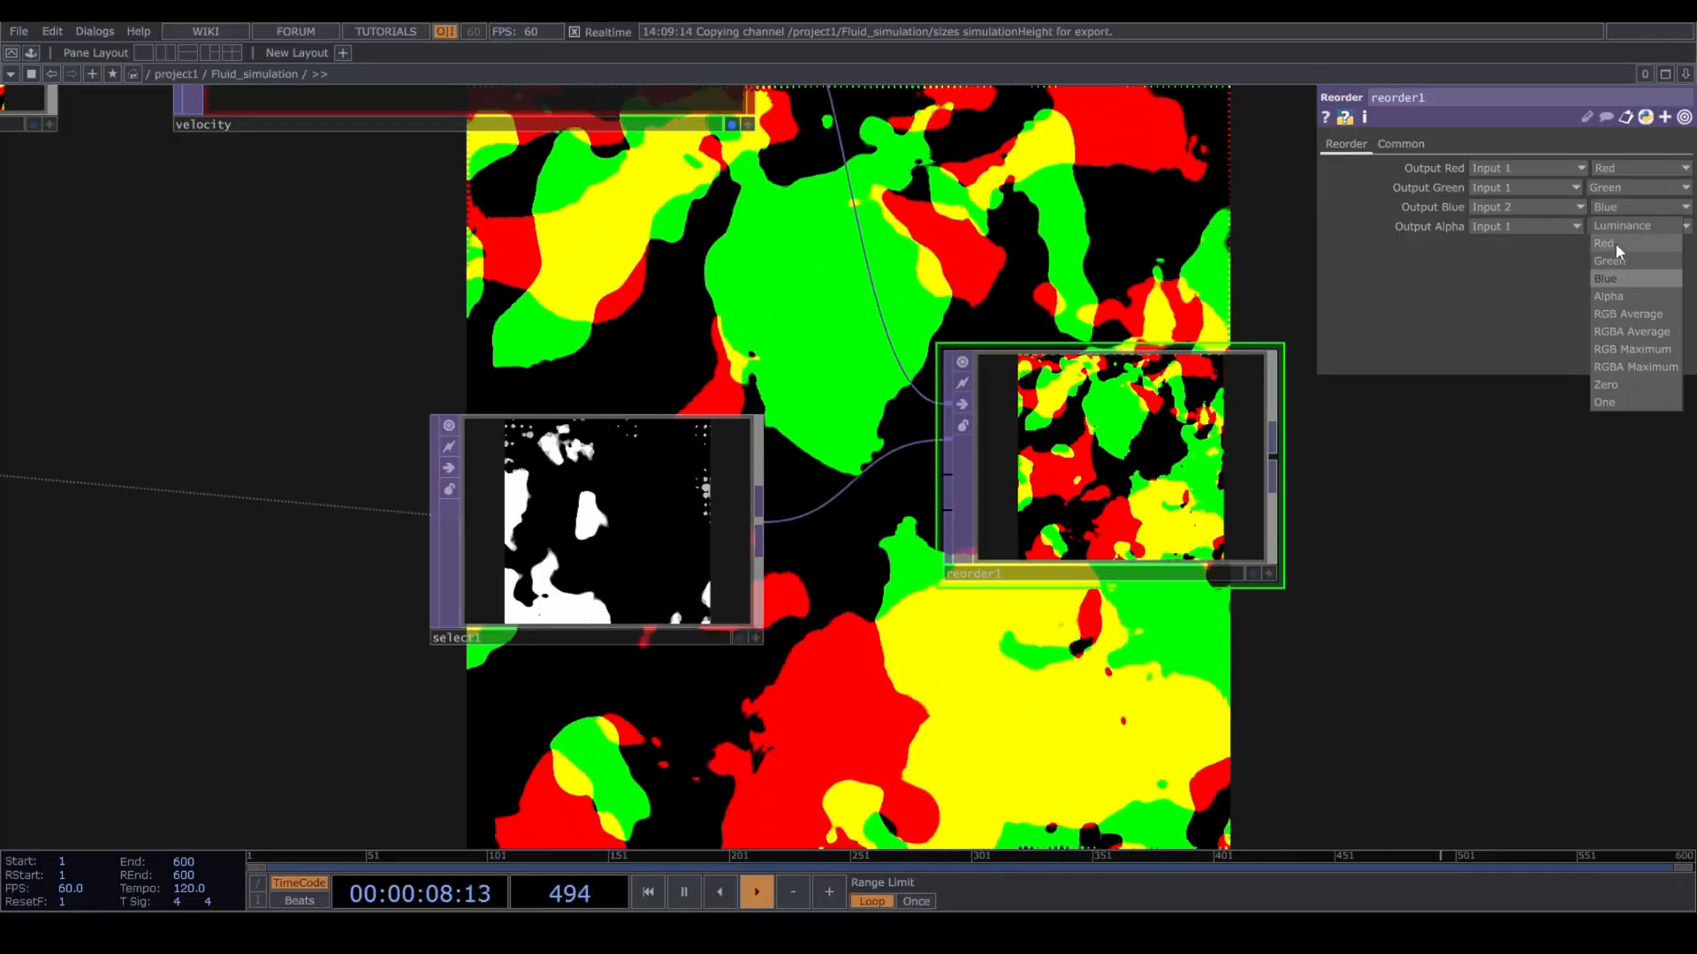
{"action": "left_click", "coordinate": [1615, 242]}
{"action": "left_click", "coordinate": [1619, 227]}
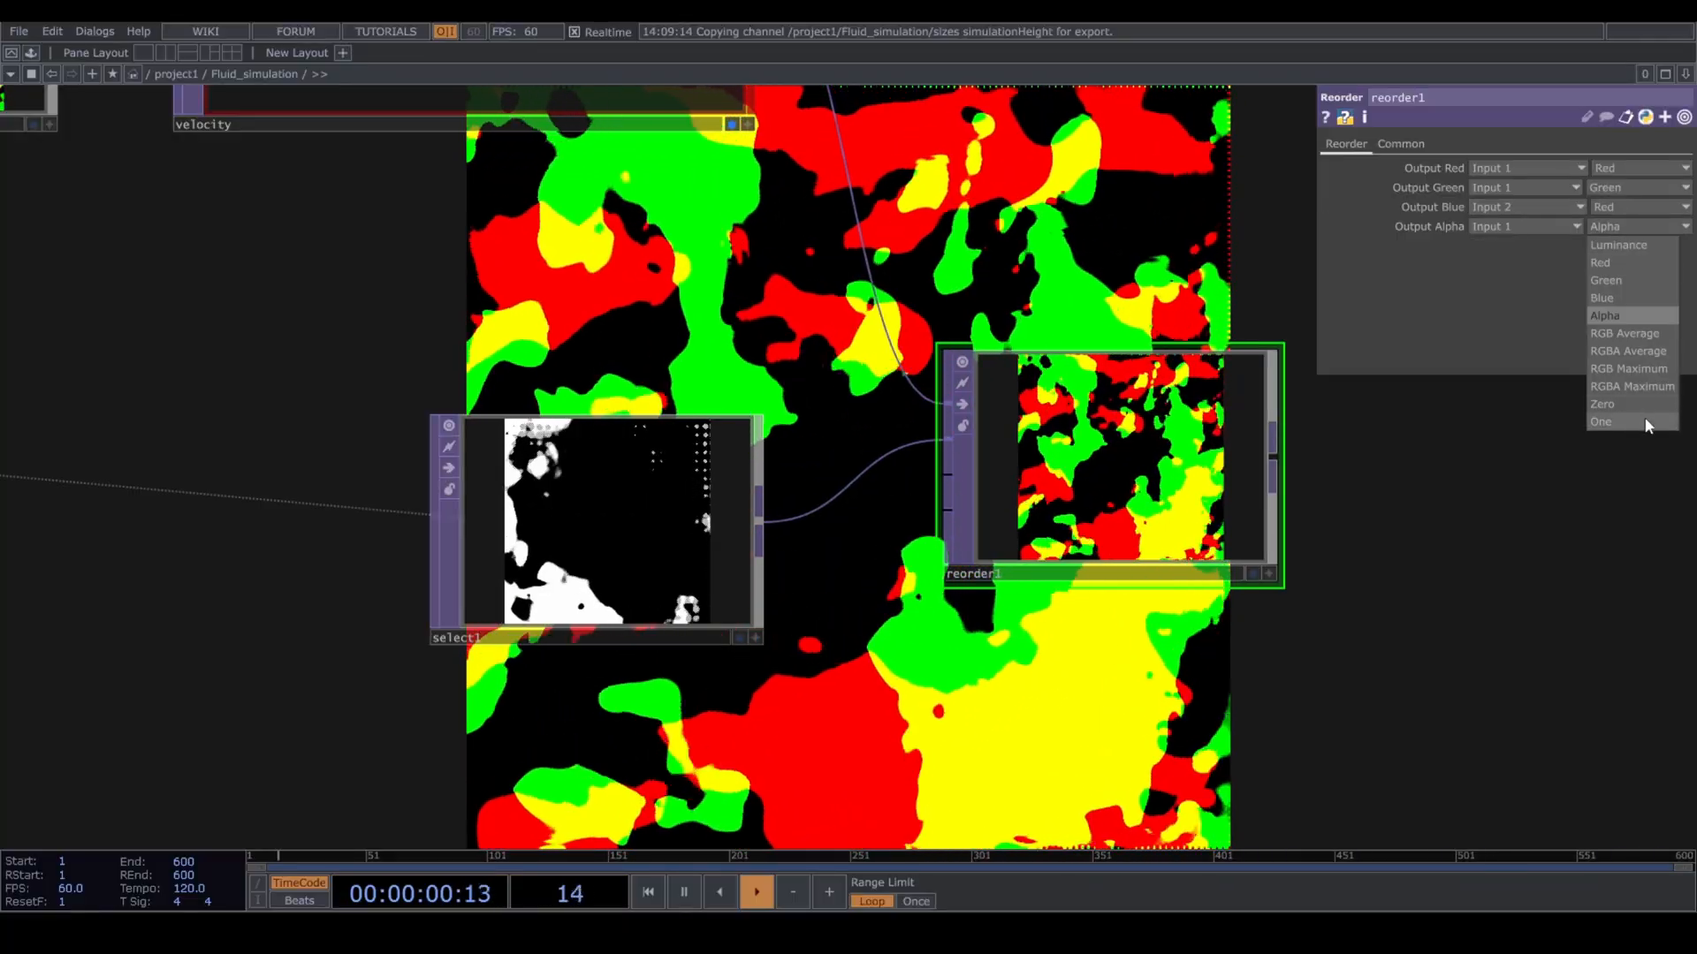
{"action": "left_click", "coordinate": [1639, 422]}
Set reorder1's Pixel Format to 32-bit float (RGBA).
{"action": "left_click_drag", "start_coordinate": [1485, 521], "coordinate": [906, 407]}
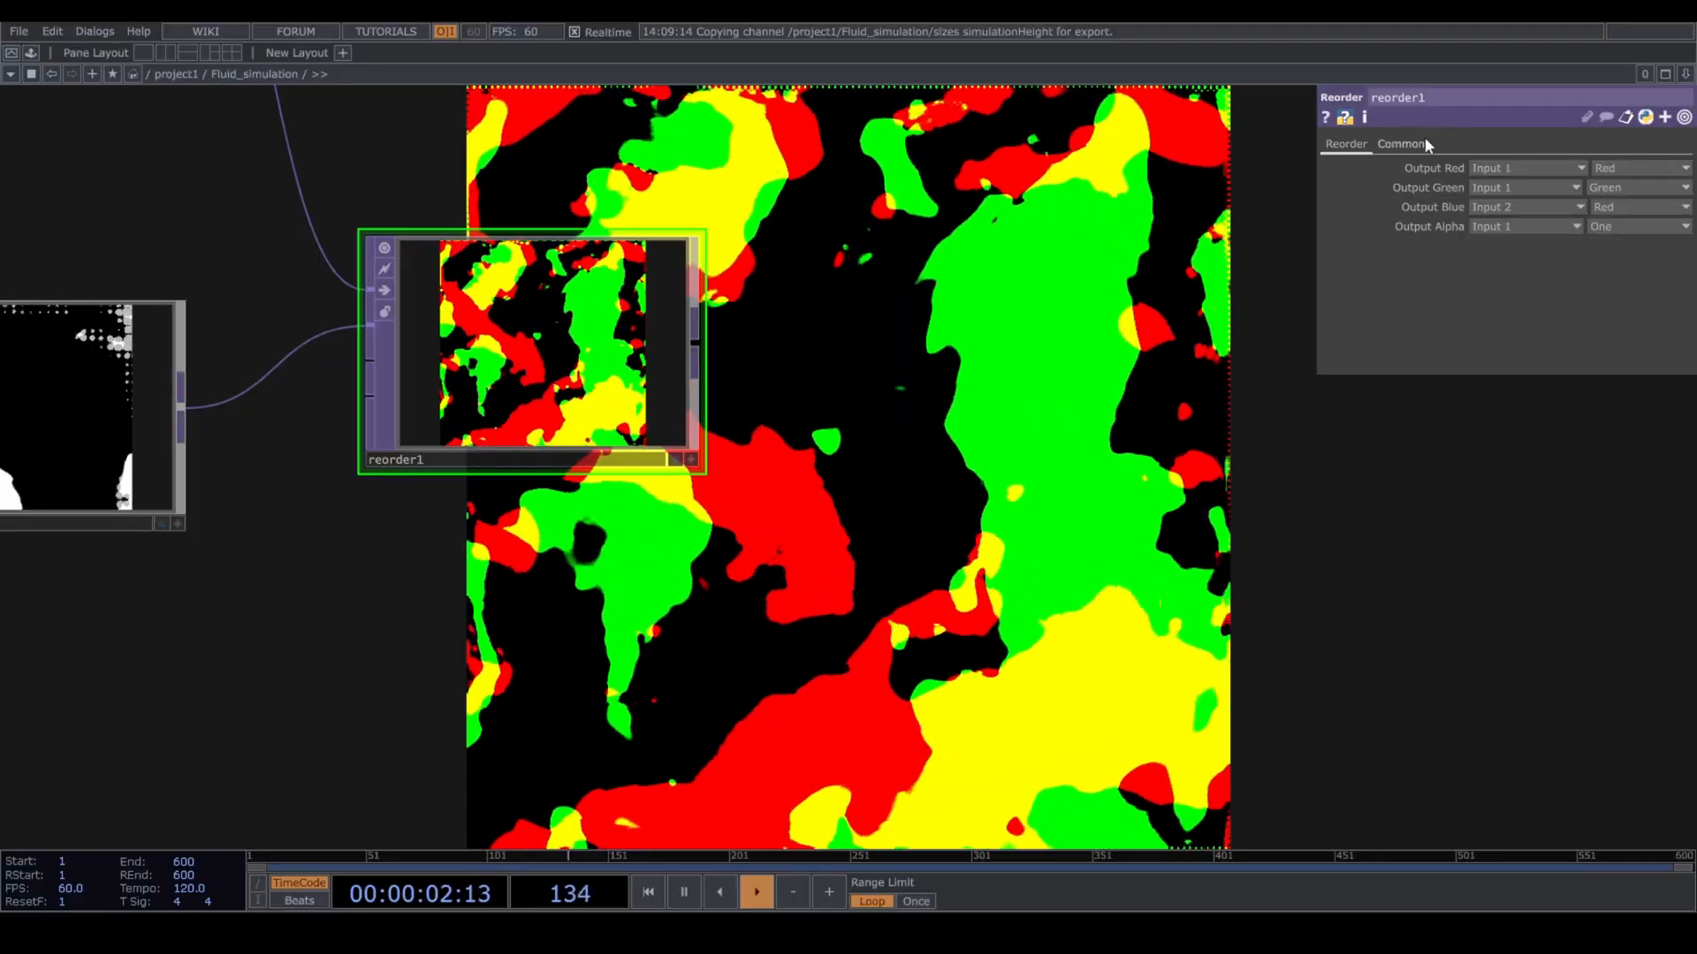
{"action": "left_click", "coordinate": [1405, 143]}
{"action": "left_click", "coordinate": [1551, 362]}
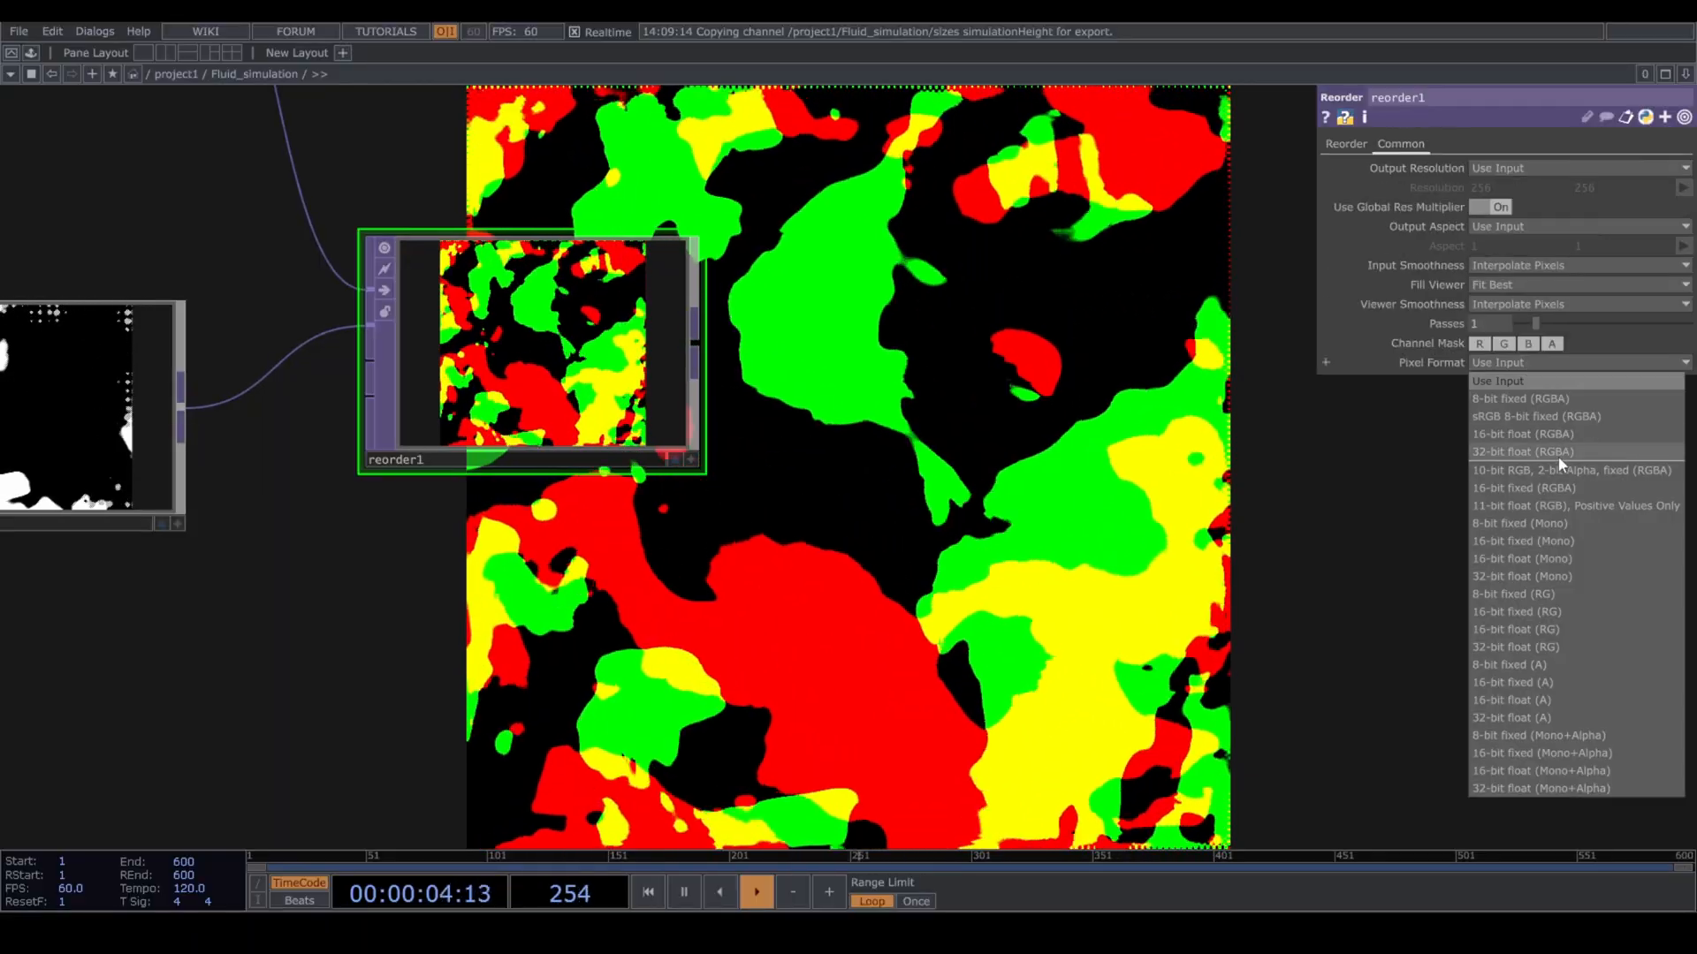
{"action": "left_click", "coordinate": [1557, 453]}
Add a Math TOP after reorder1, wired to its output.
{"action": "scroll", "coordinate": [527, 375], "scroll_direction": "down", "scroll_amount": 3}
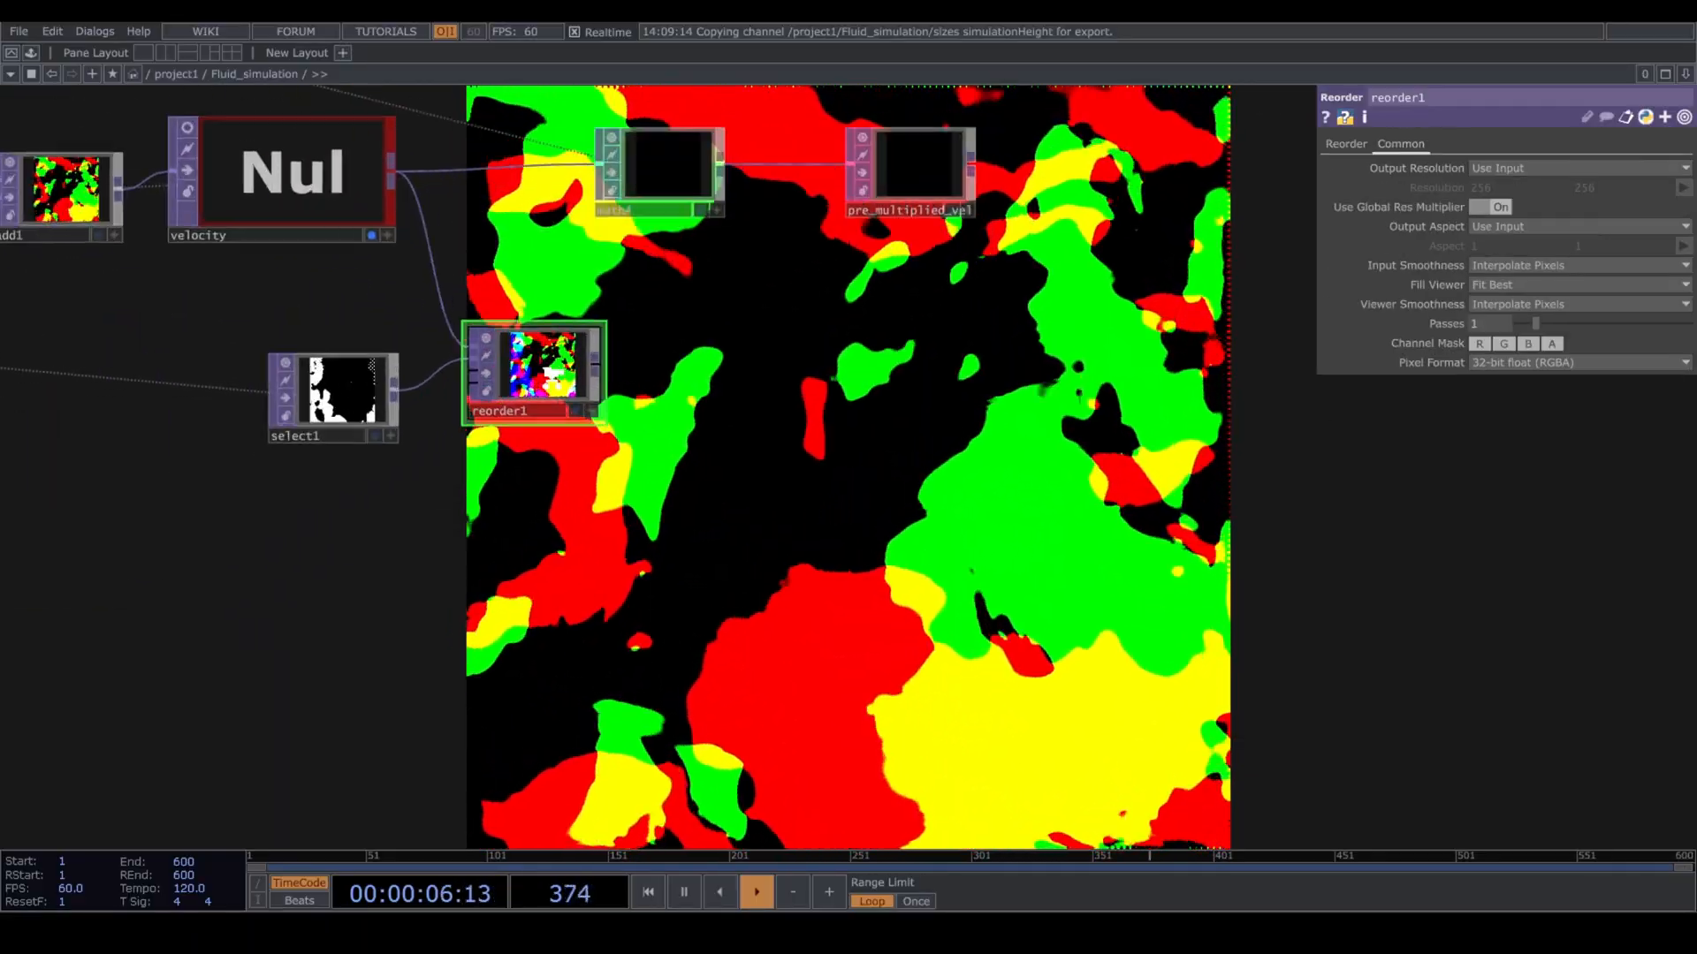
{"action": "scroll", "coordinate": [604, 360], "scroll_direction": "up", "scroll_amount": 2}
{"action": "key", "text": "Tab"}
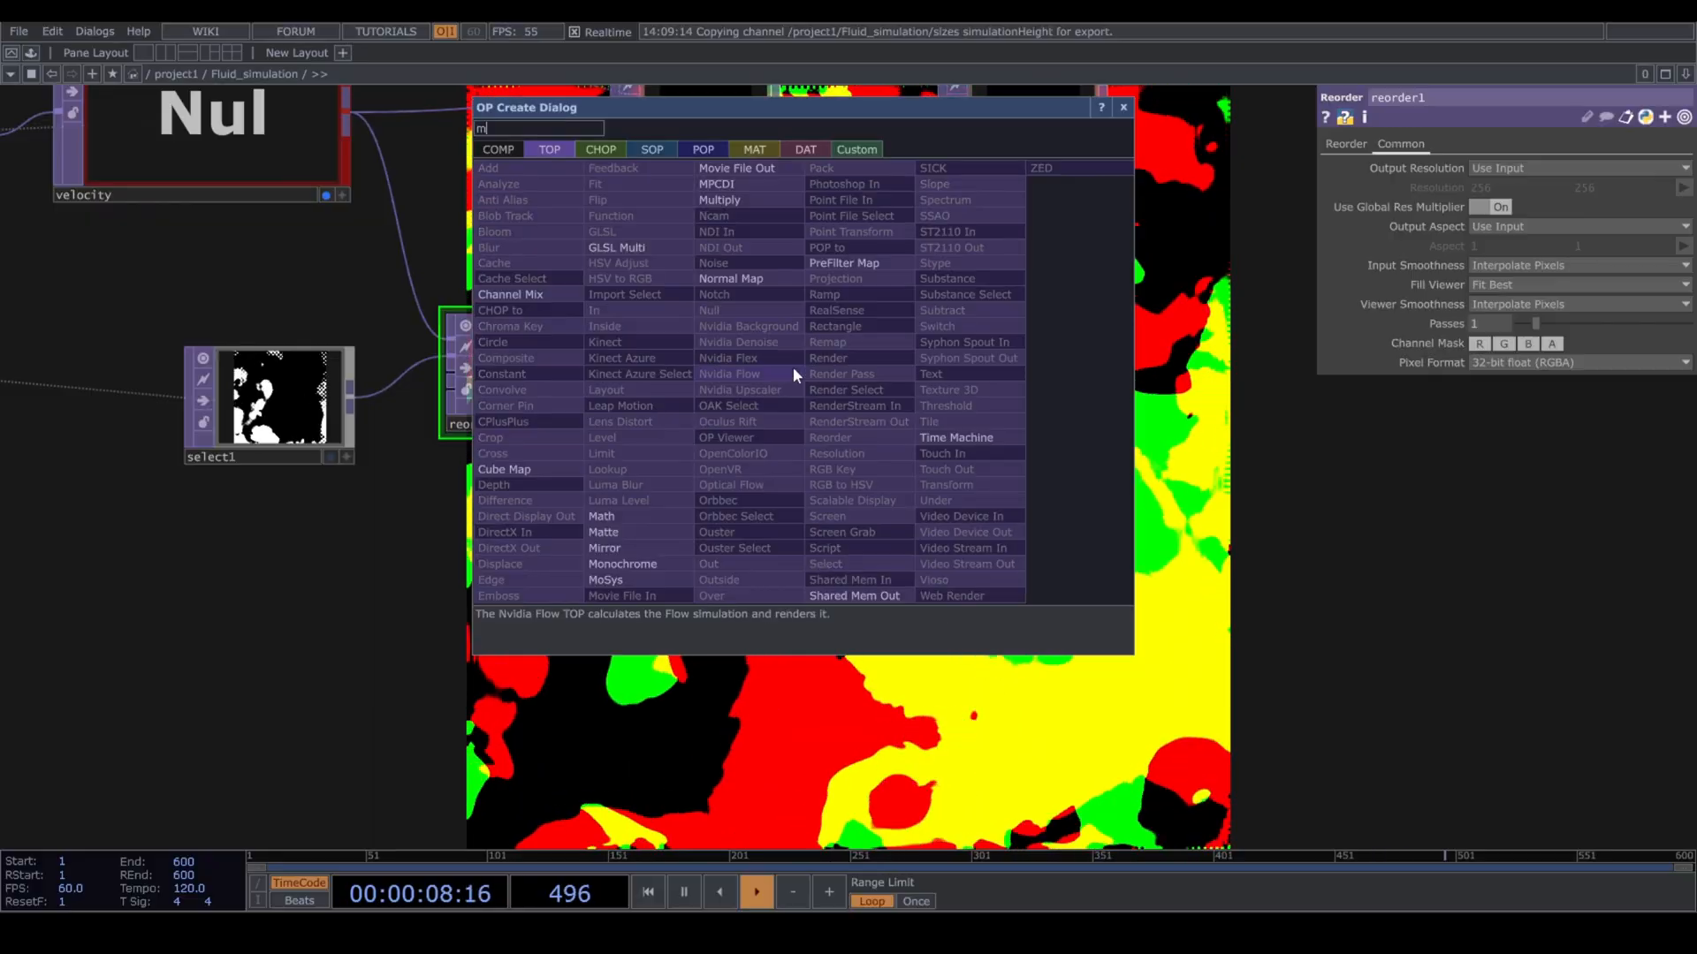
{"action": "type", "text": "math"}
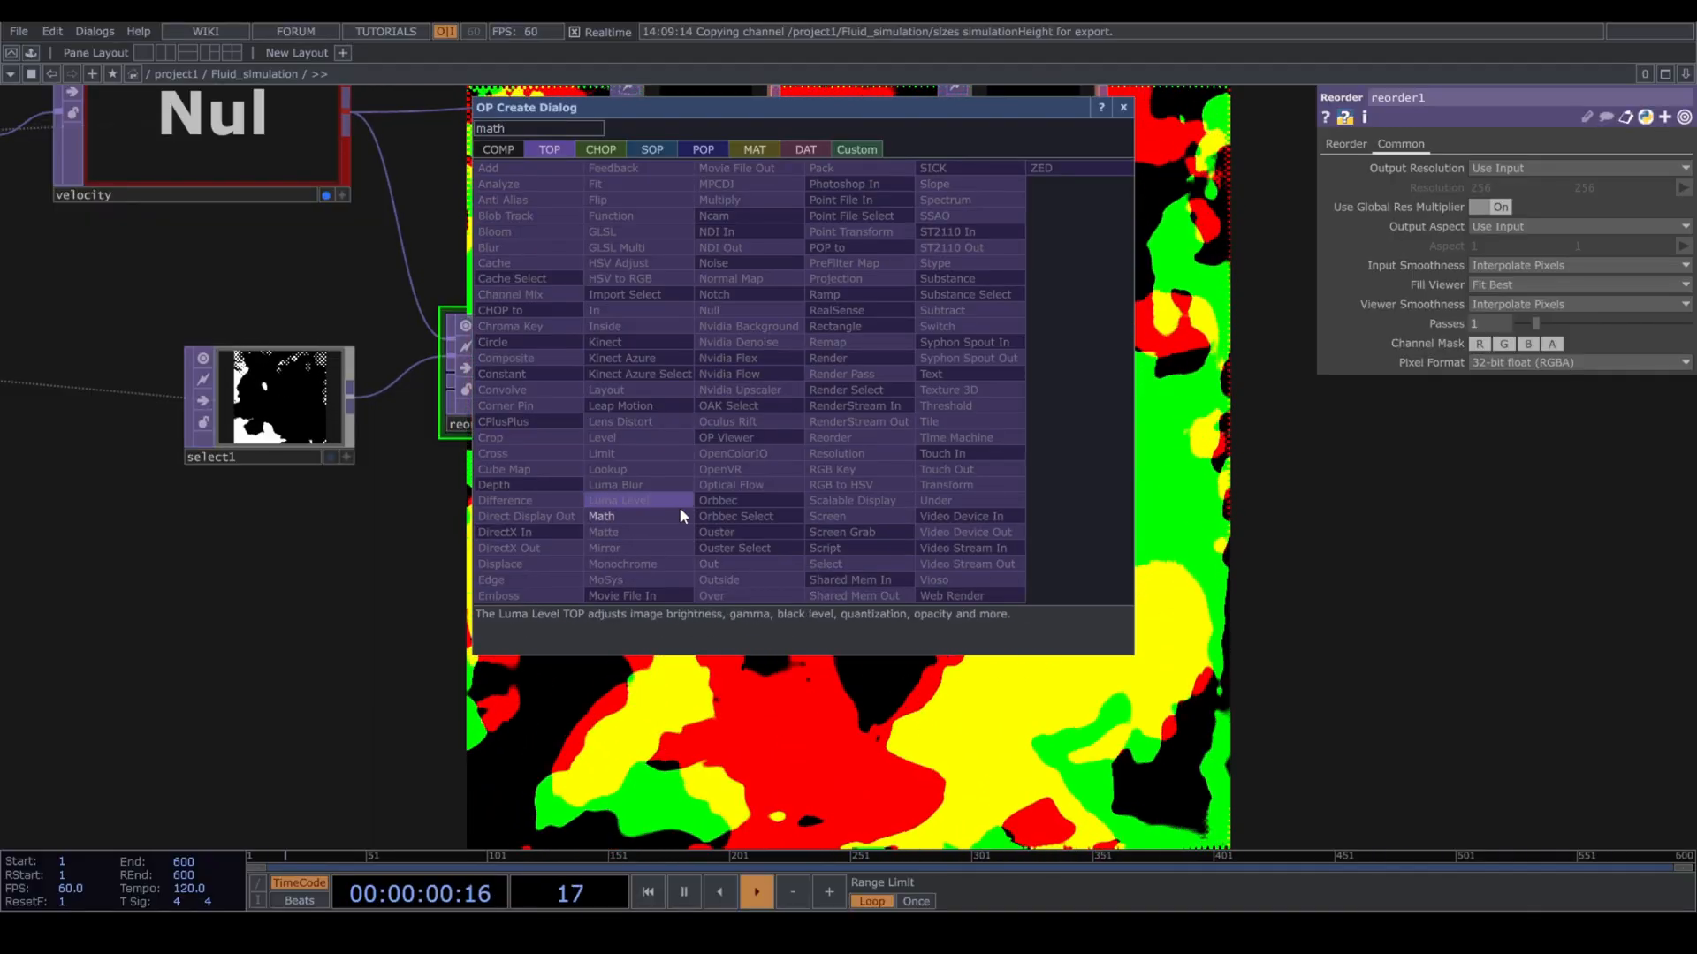
{"action": "left_click", "coordinate": [679, 514]}
{"action": "left_click", "coordinate": [758, 375]}
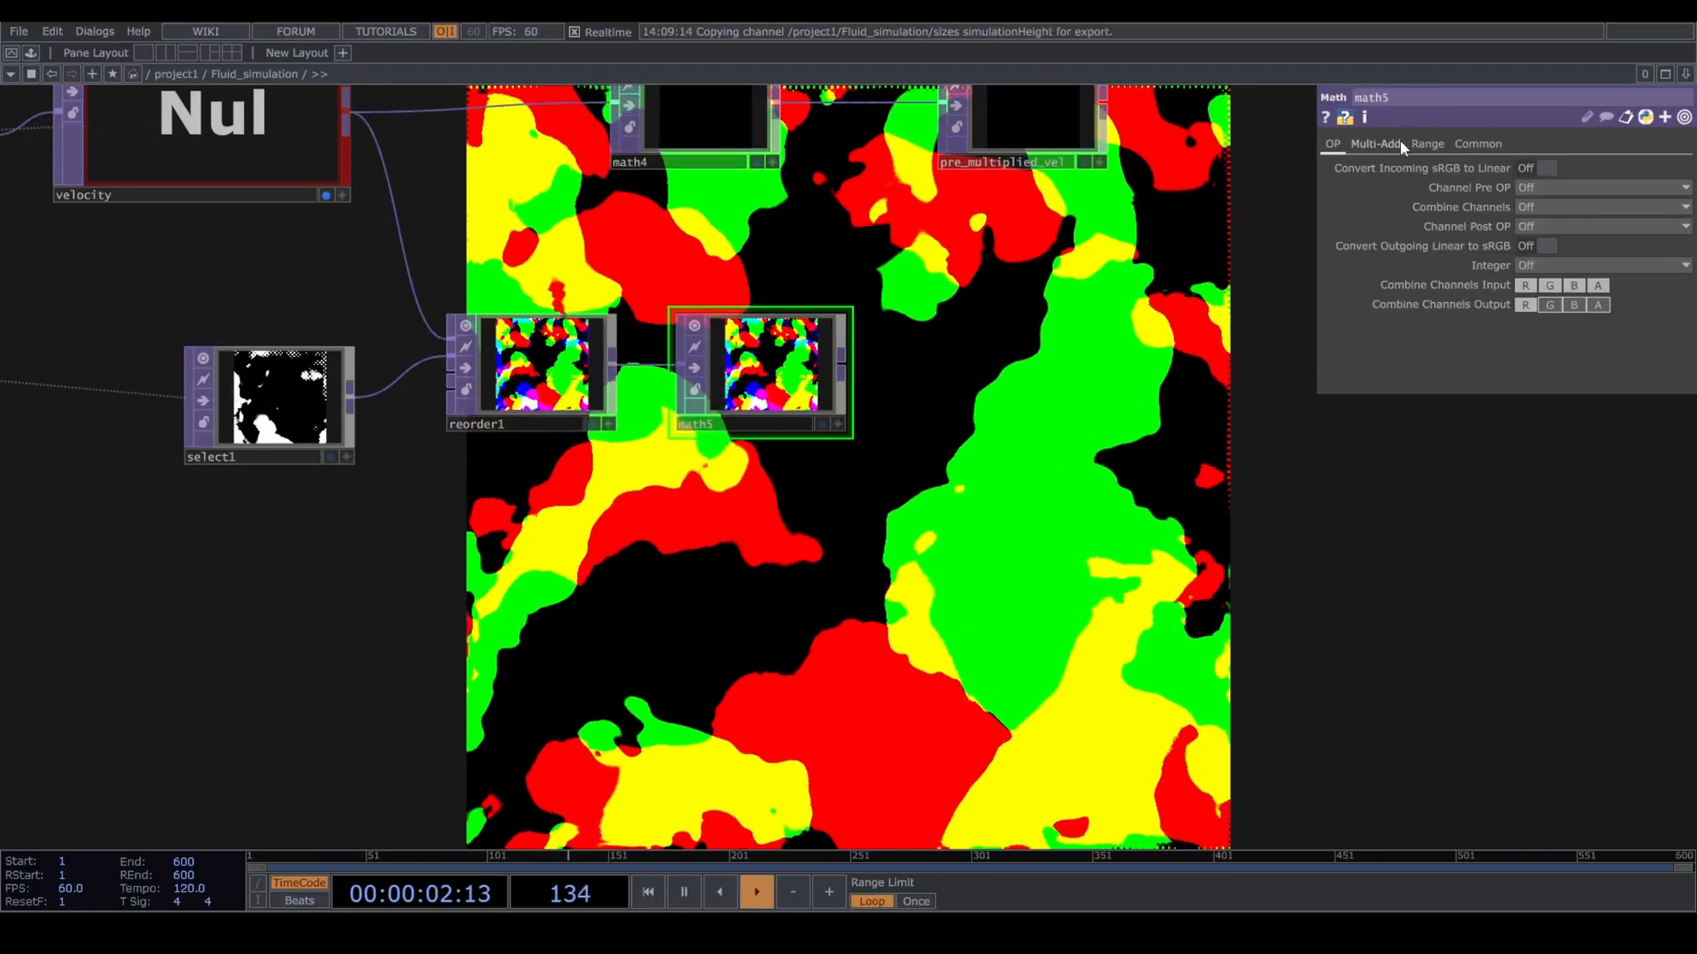
Set math5's Multiply value to the expression 1/me.time.rate.
{"action": "left_click", "coordinate": [1396, 141]}
{"action": "type", "text": "1"}
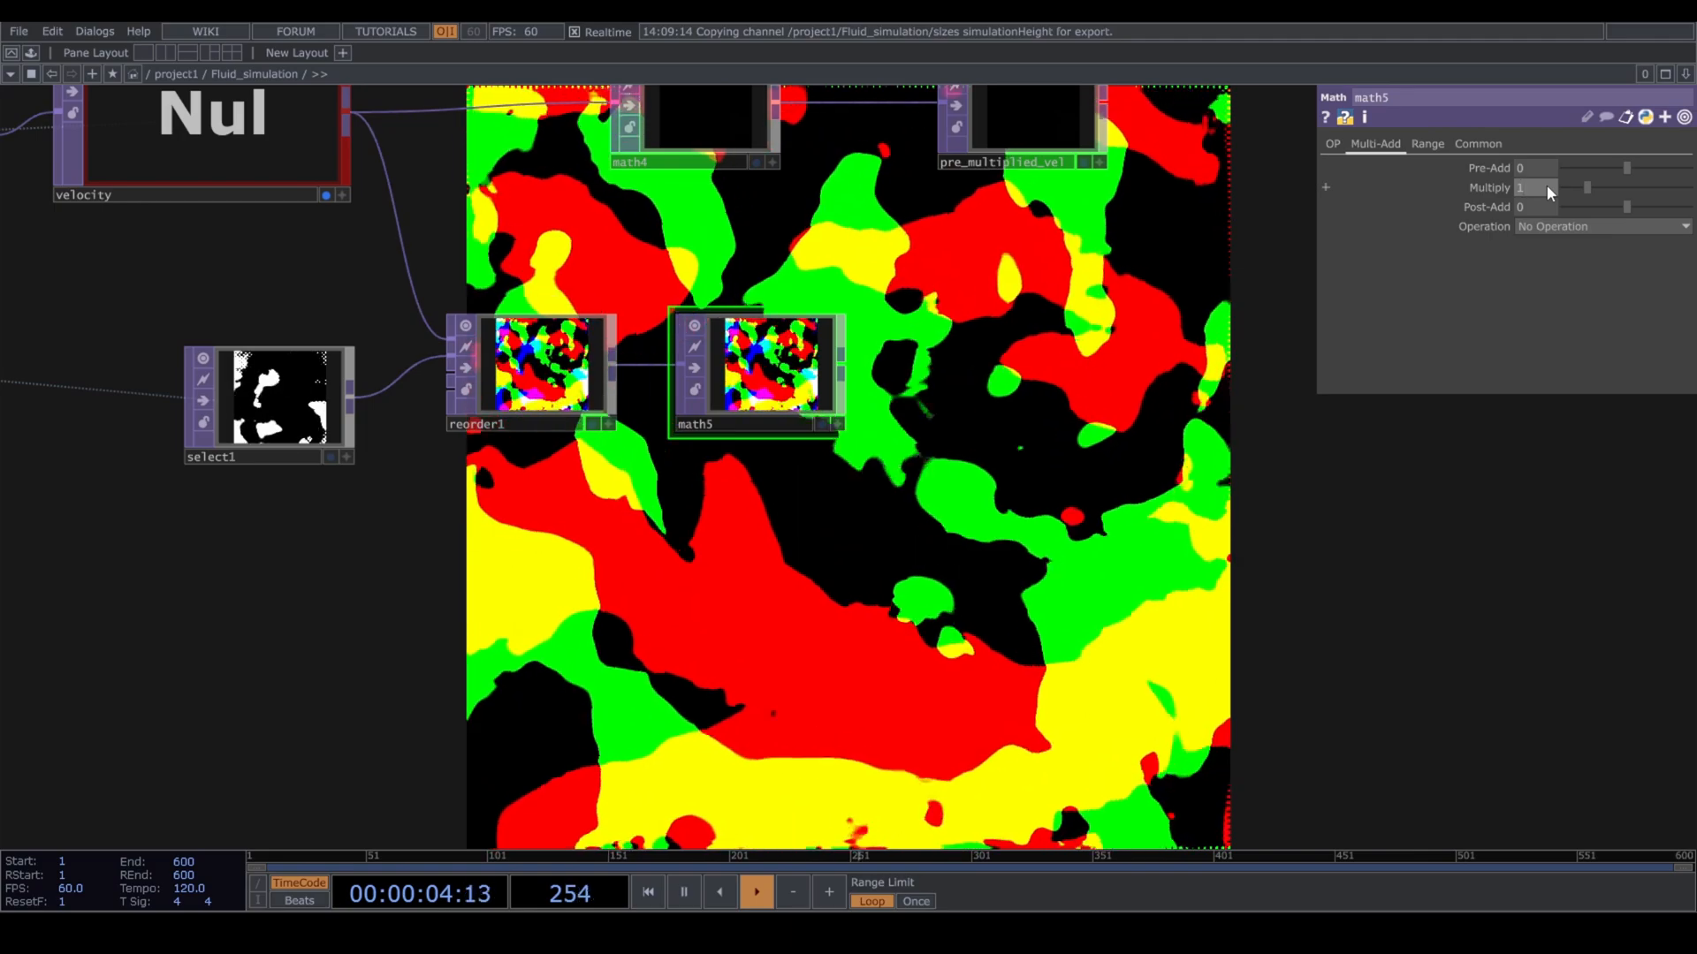
{"action": "type", "text": "/me"}
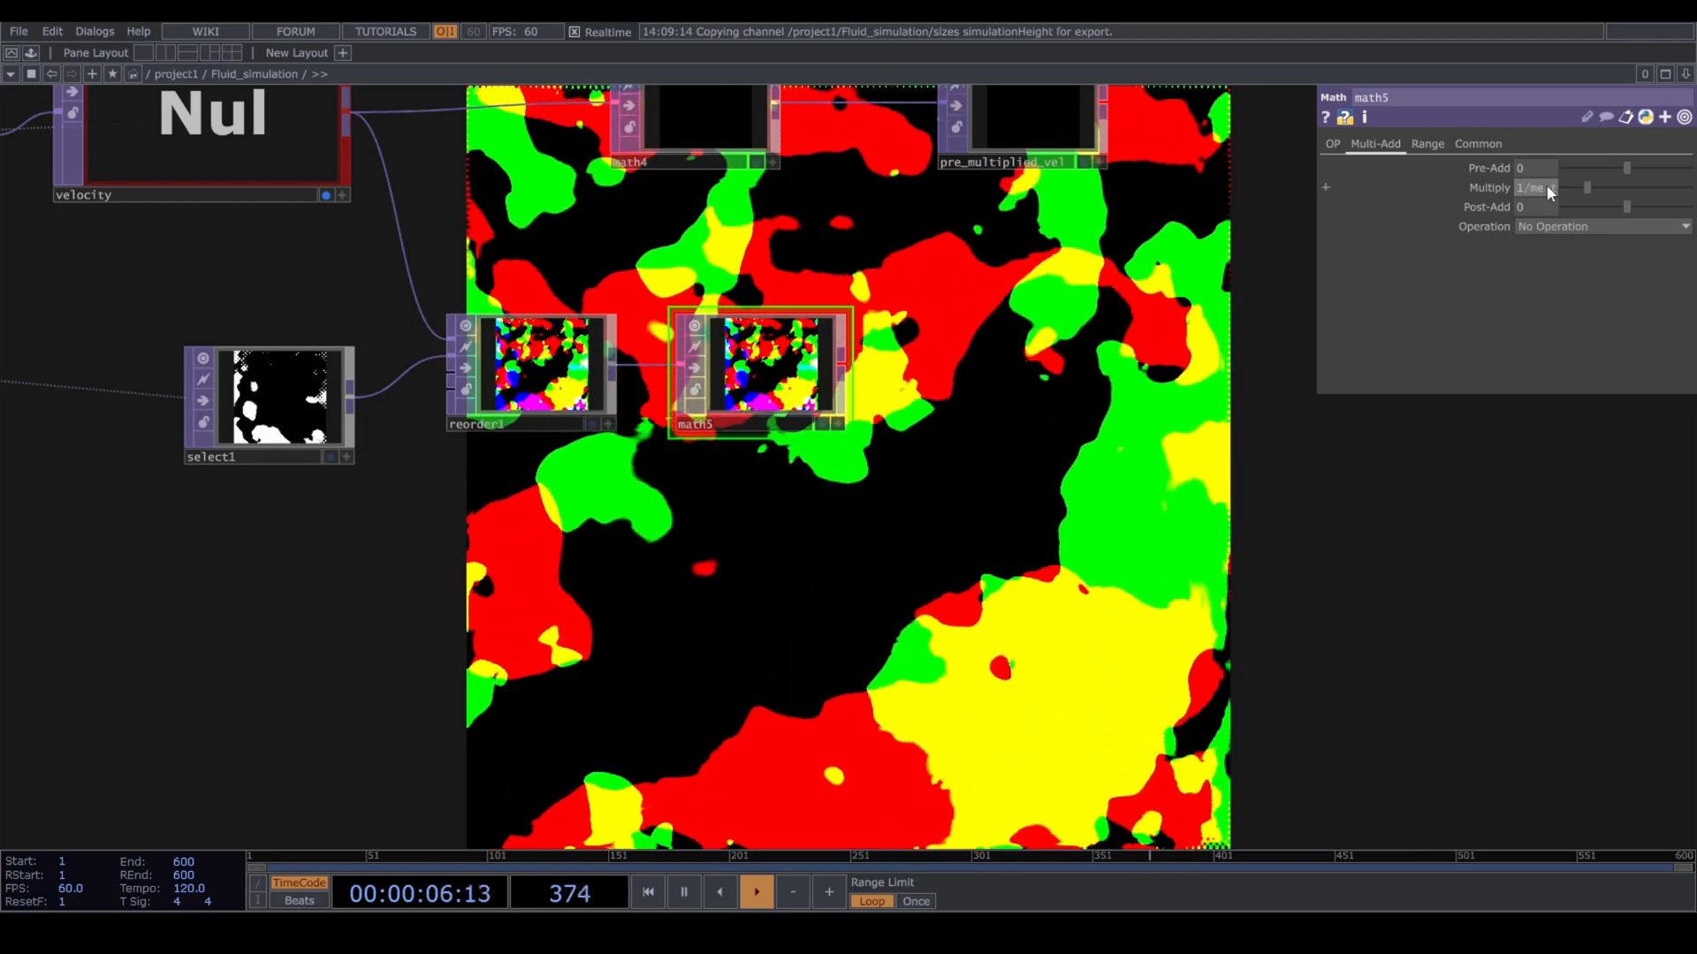
{"action": "type", "text": ".time.rate"}
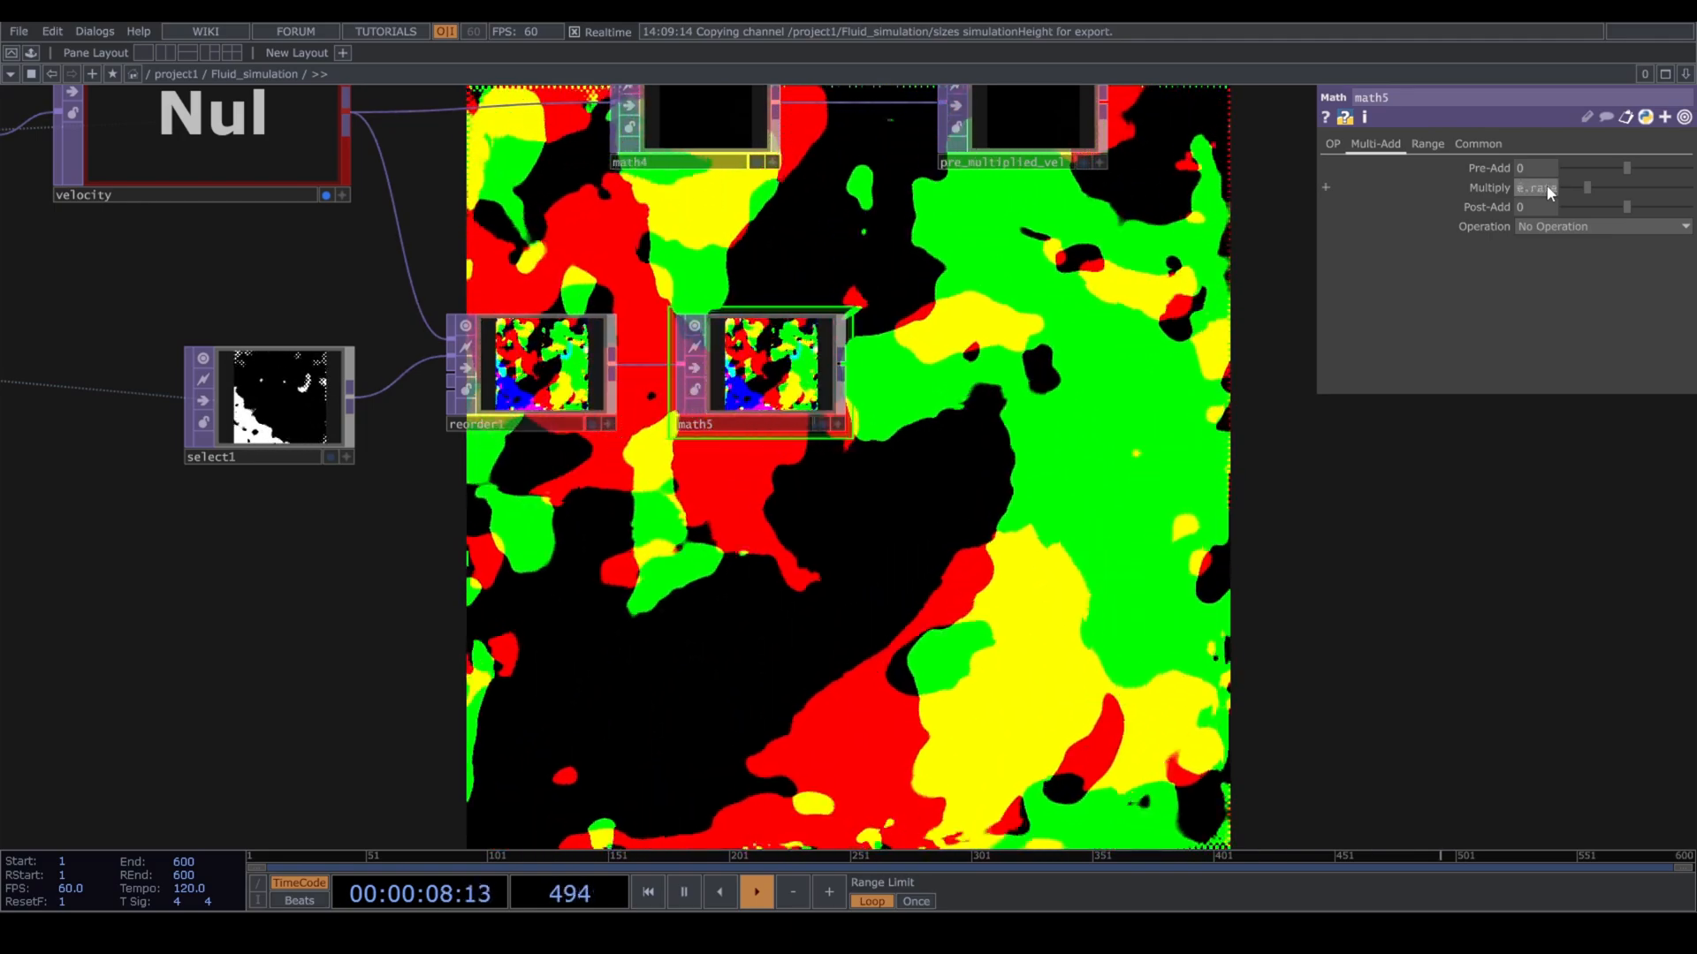
{"action": "key", "text": "Return"}
{"action": "scroll", "coordinate": [790, 375], "scroll_direction": "up", "scroll_amount": 5}
{"action": "scroll", "coordinate": [789, 376], "scroll_direction": "up", "scroll_amount": 3}
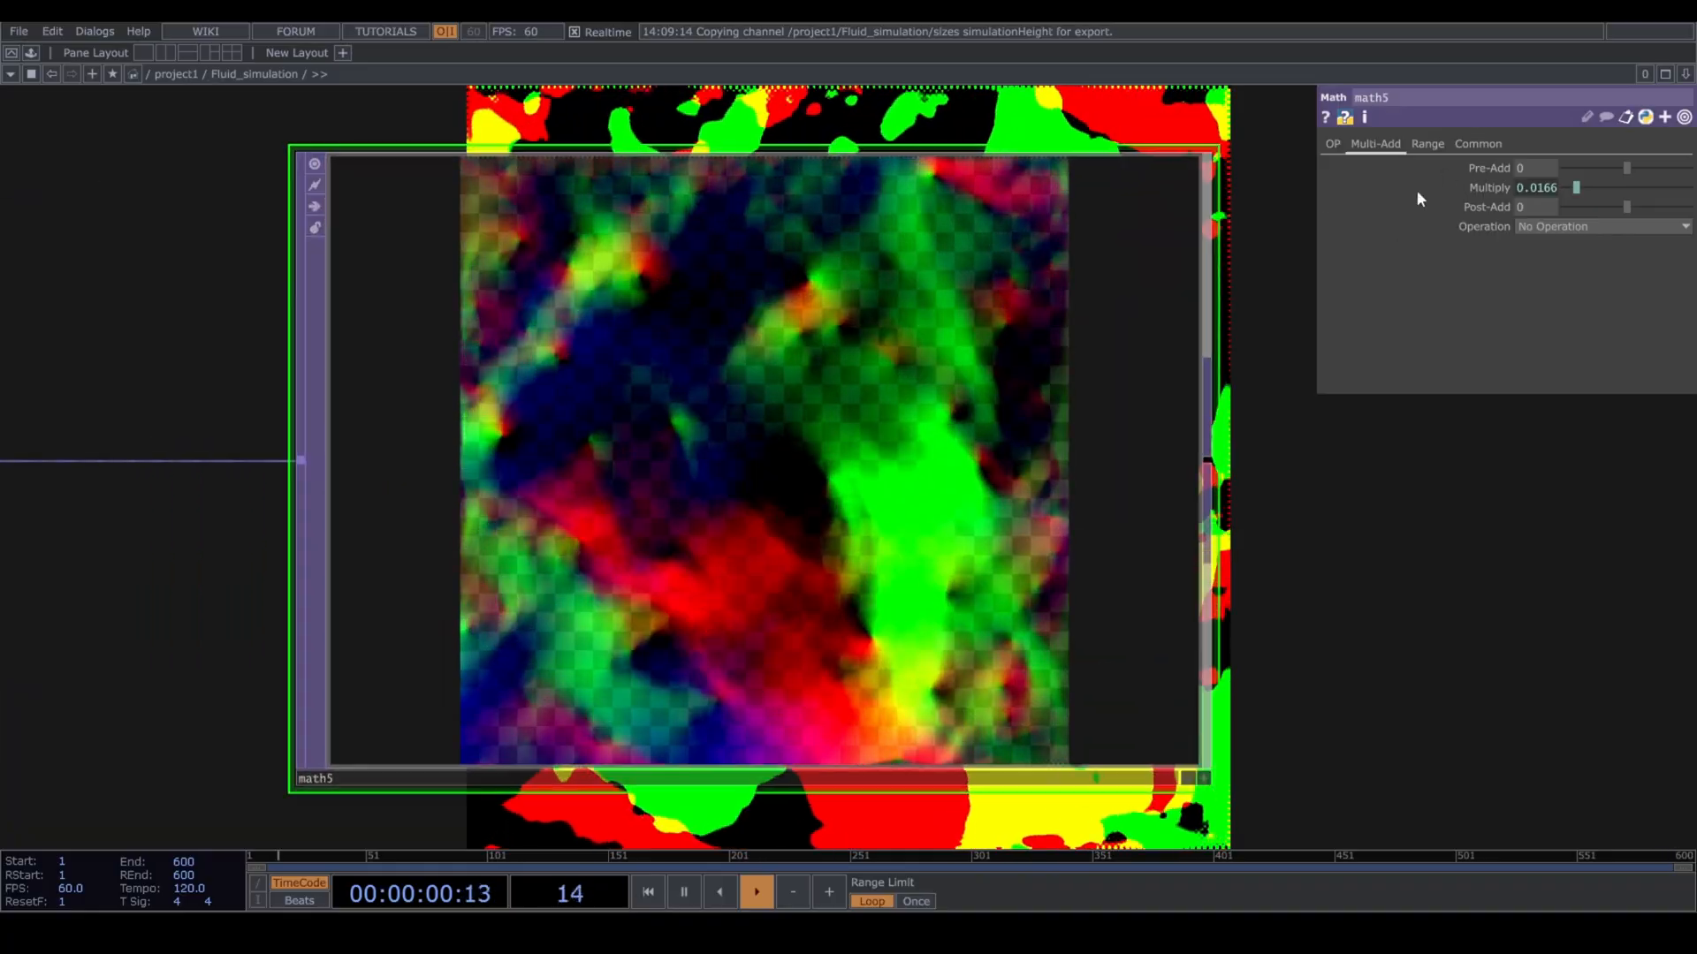
Exclude the alpha channel from math5's Channel Mask so that only R, G and B are multiplied.
{"action": "left_click", "coordinate": [1479, 144]}
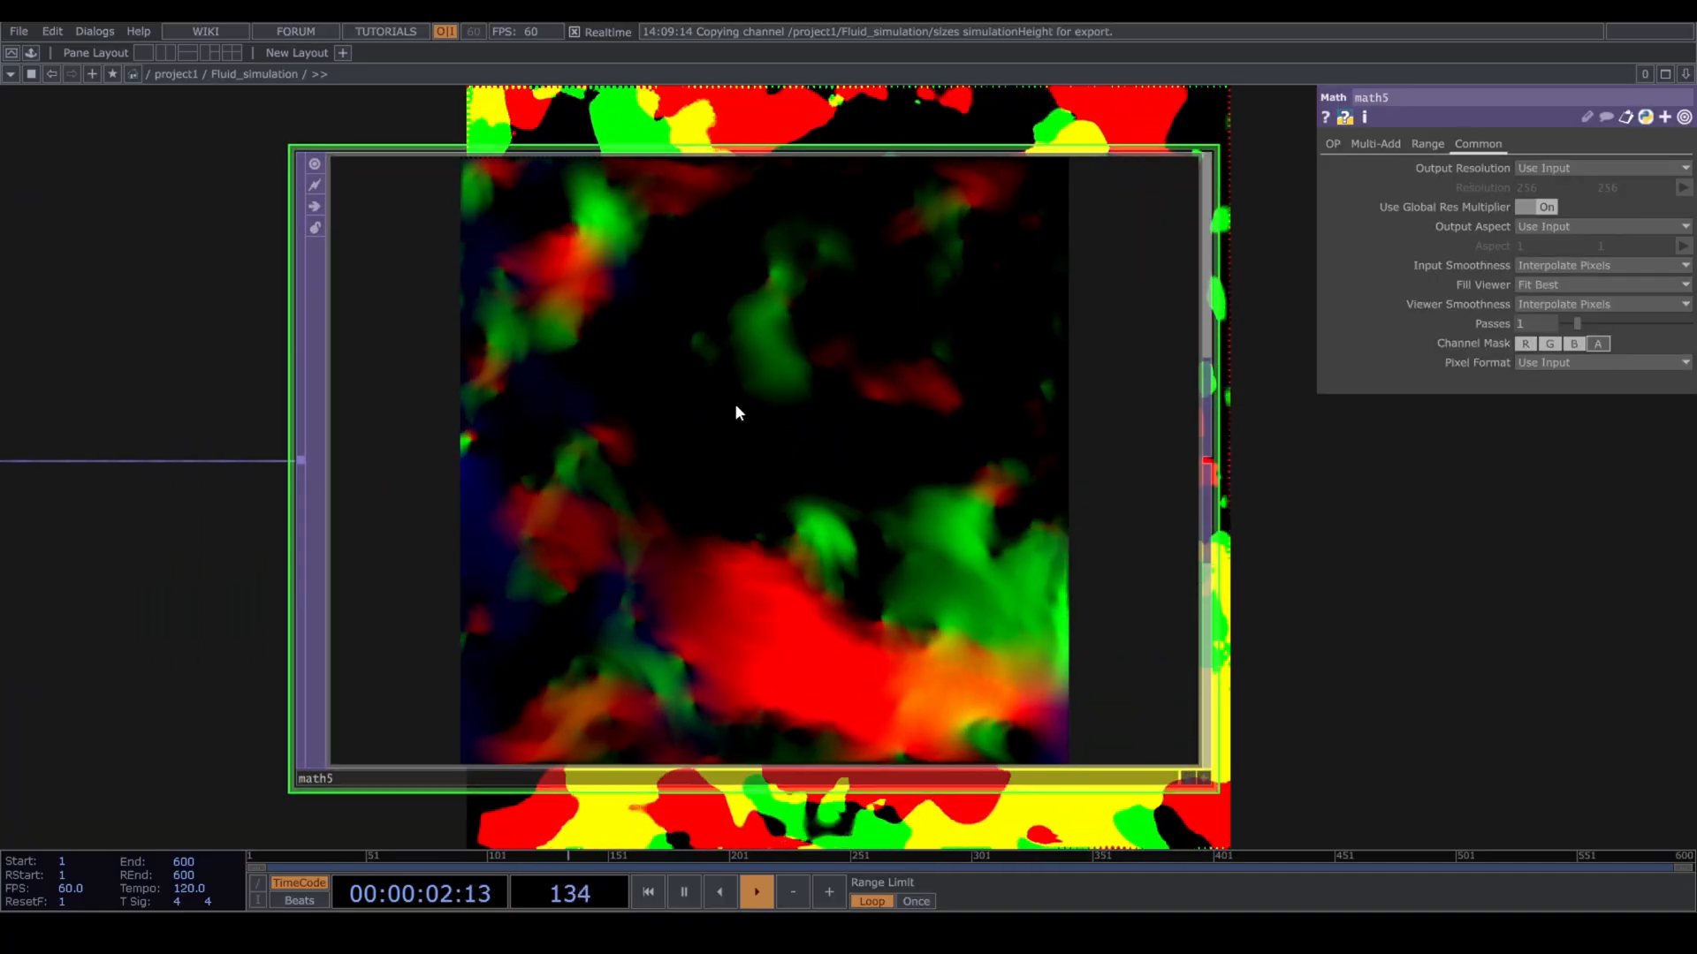
{"action": "scroll", "coordinate": [738, 409], "scroll_direction": "up", "scroll_amount": 3}
{"action": "scroll", "coordinate": [734, 405], "scroll_direction": "down", "scroll_amount": 8}
{"action": "scroll", "coordinate": [687, 463], "scroll_direction": "up", "scroll_amount": 4}
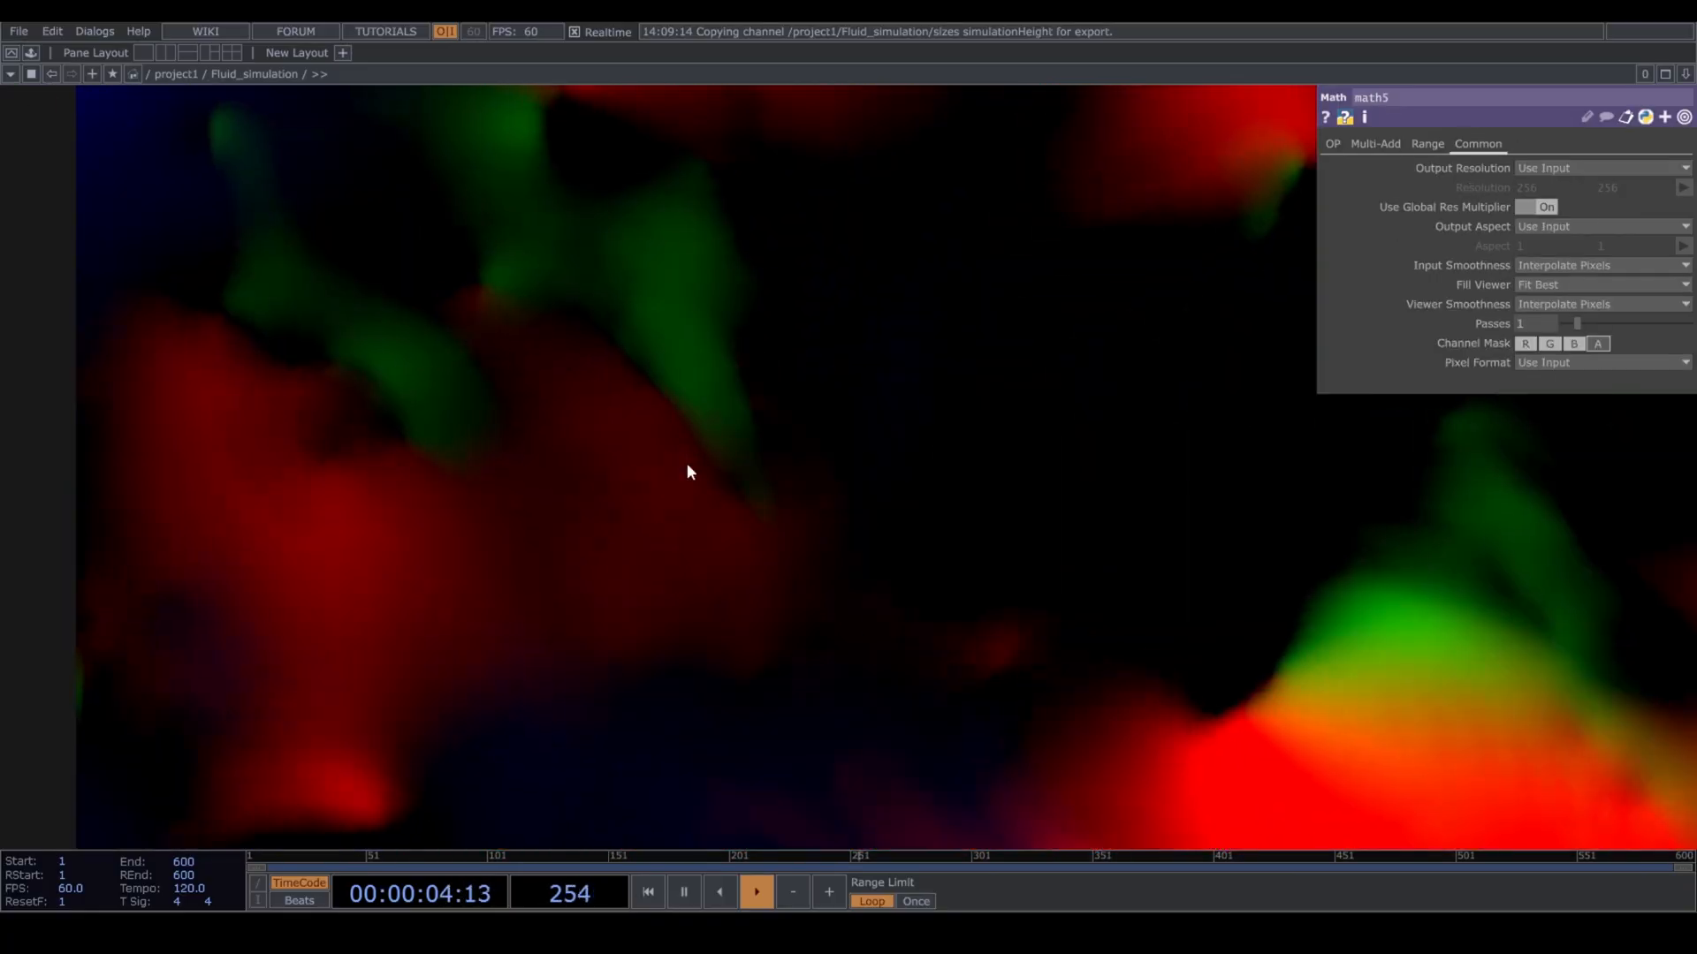
{"action": "scroll", "coordinate": [686, 463], "scroll_direction": "down", "scroll_amount": 10}
Add an Out TOP wired to math5's output and name it visible_vel.
{"action": "key", "text": "Tab"}
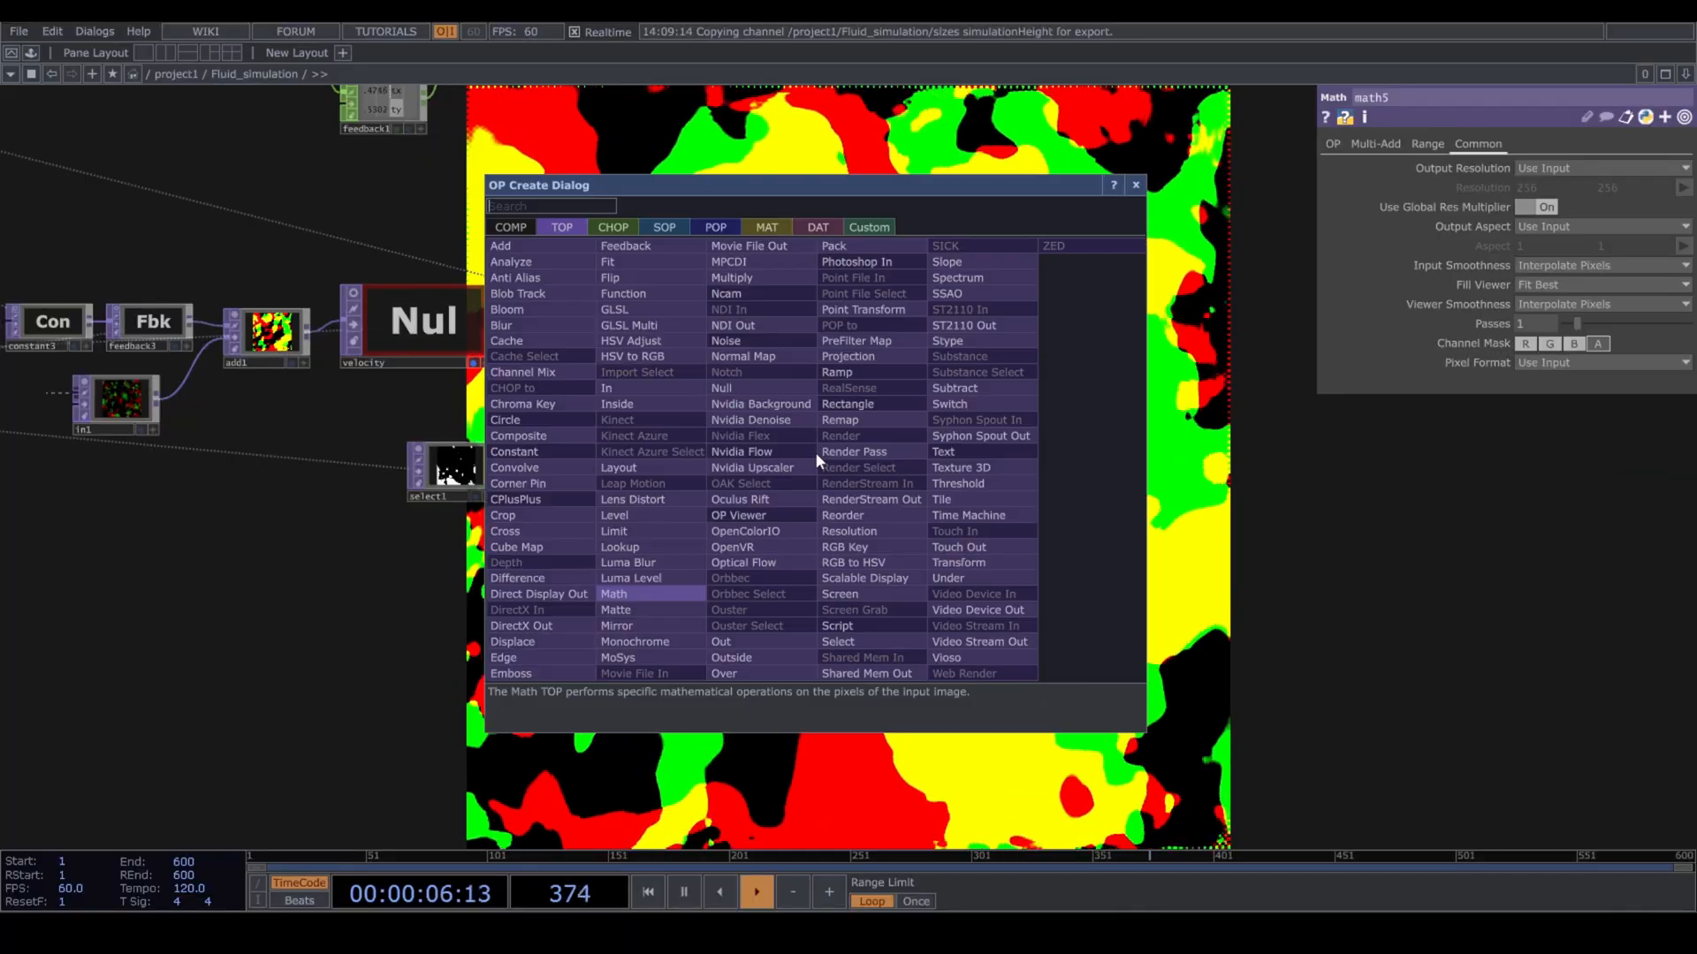
{"action": "type", "text": "ou"}
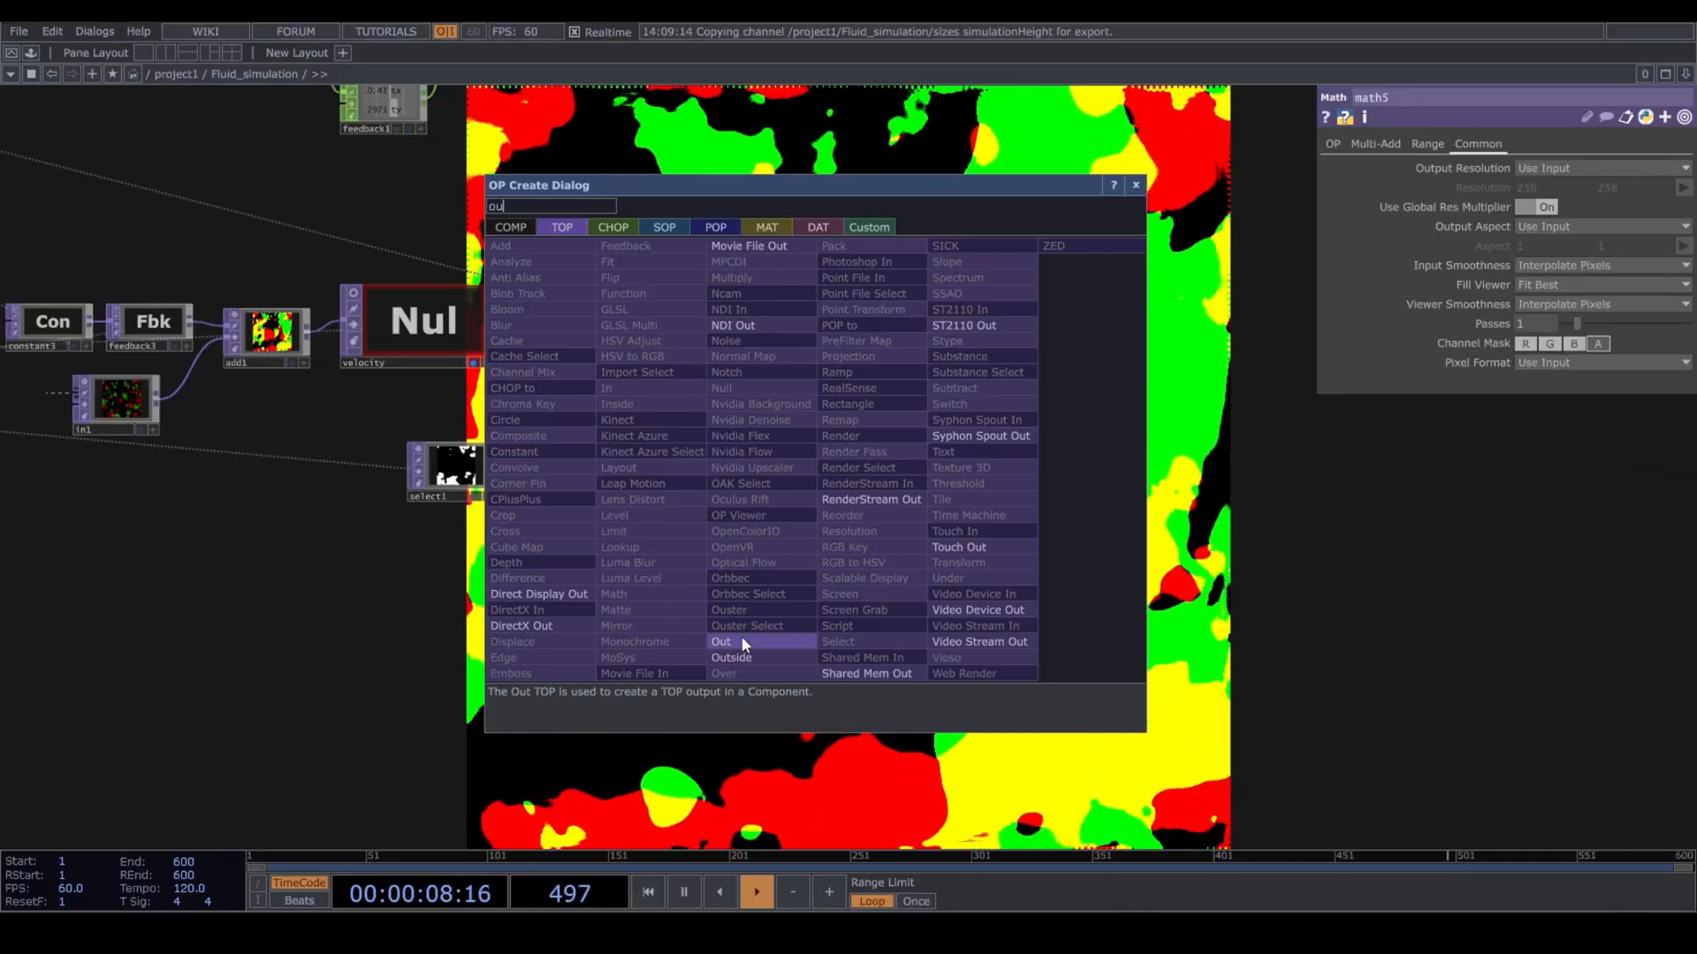
{"action": "left_click", "coordinate": [742, 642]}
{"action": "left_click", "coordinate": [833, 460]}
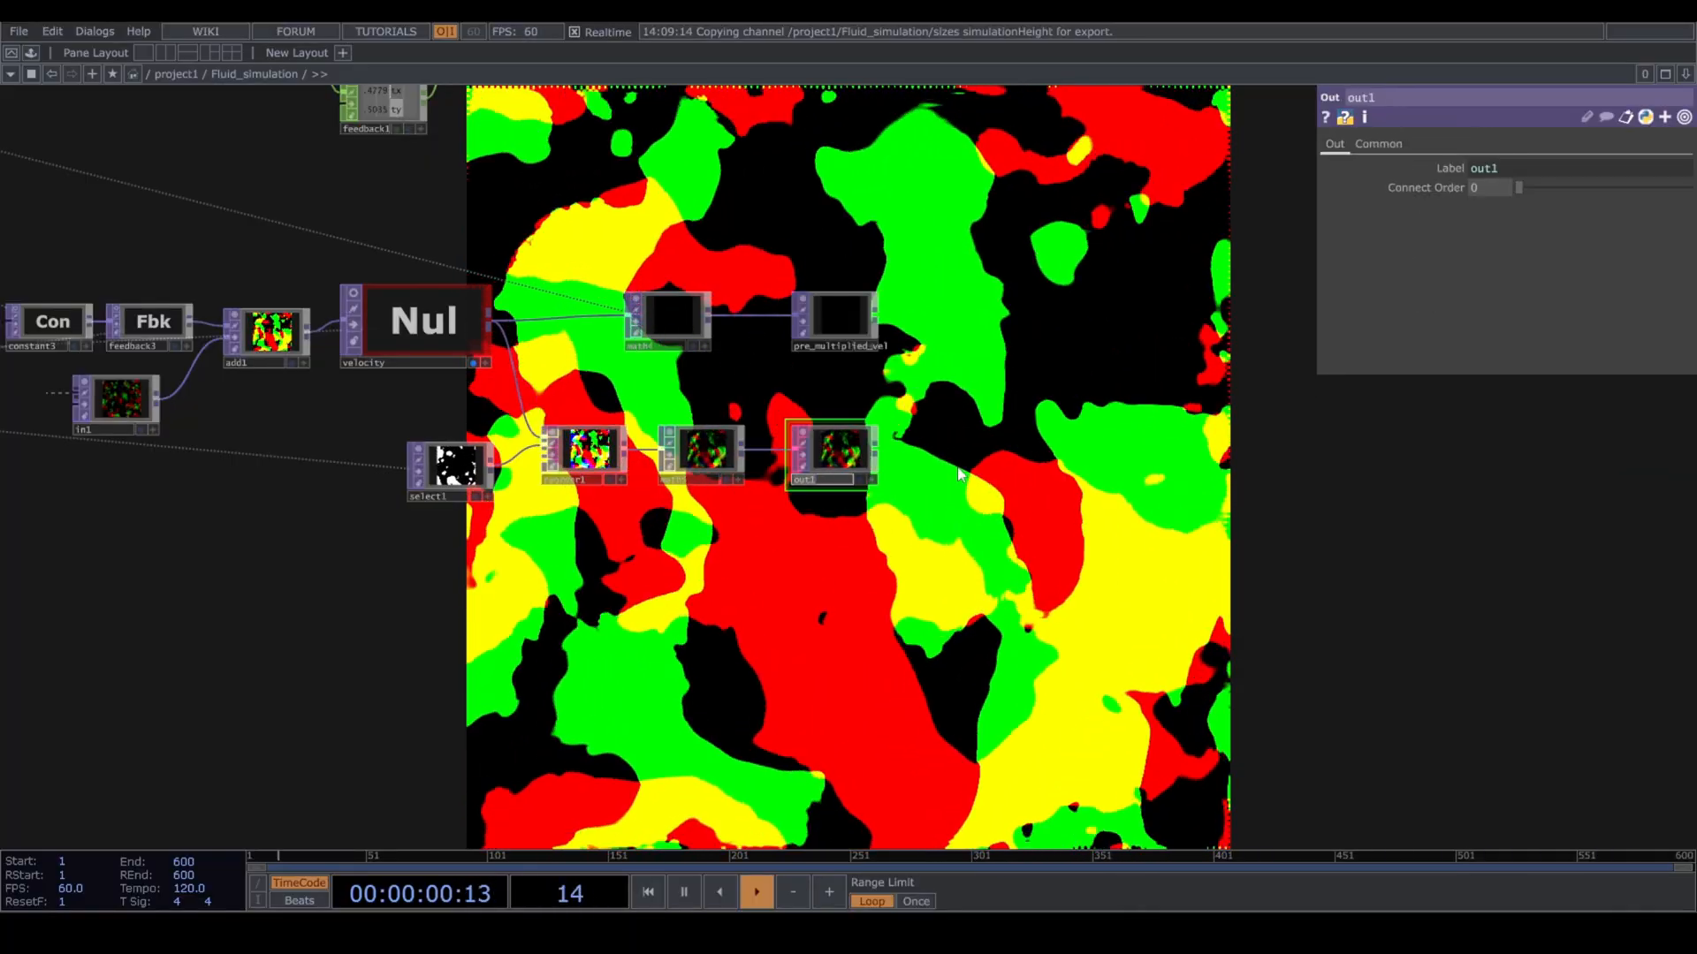
{"action": "type", "text": "visib"}
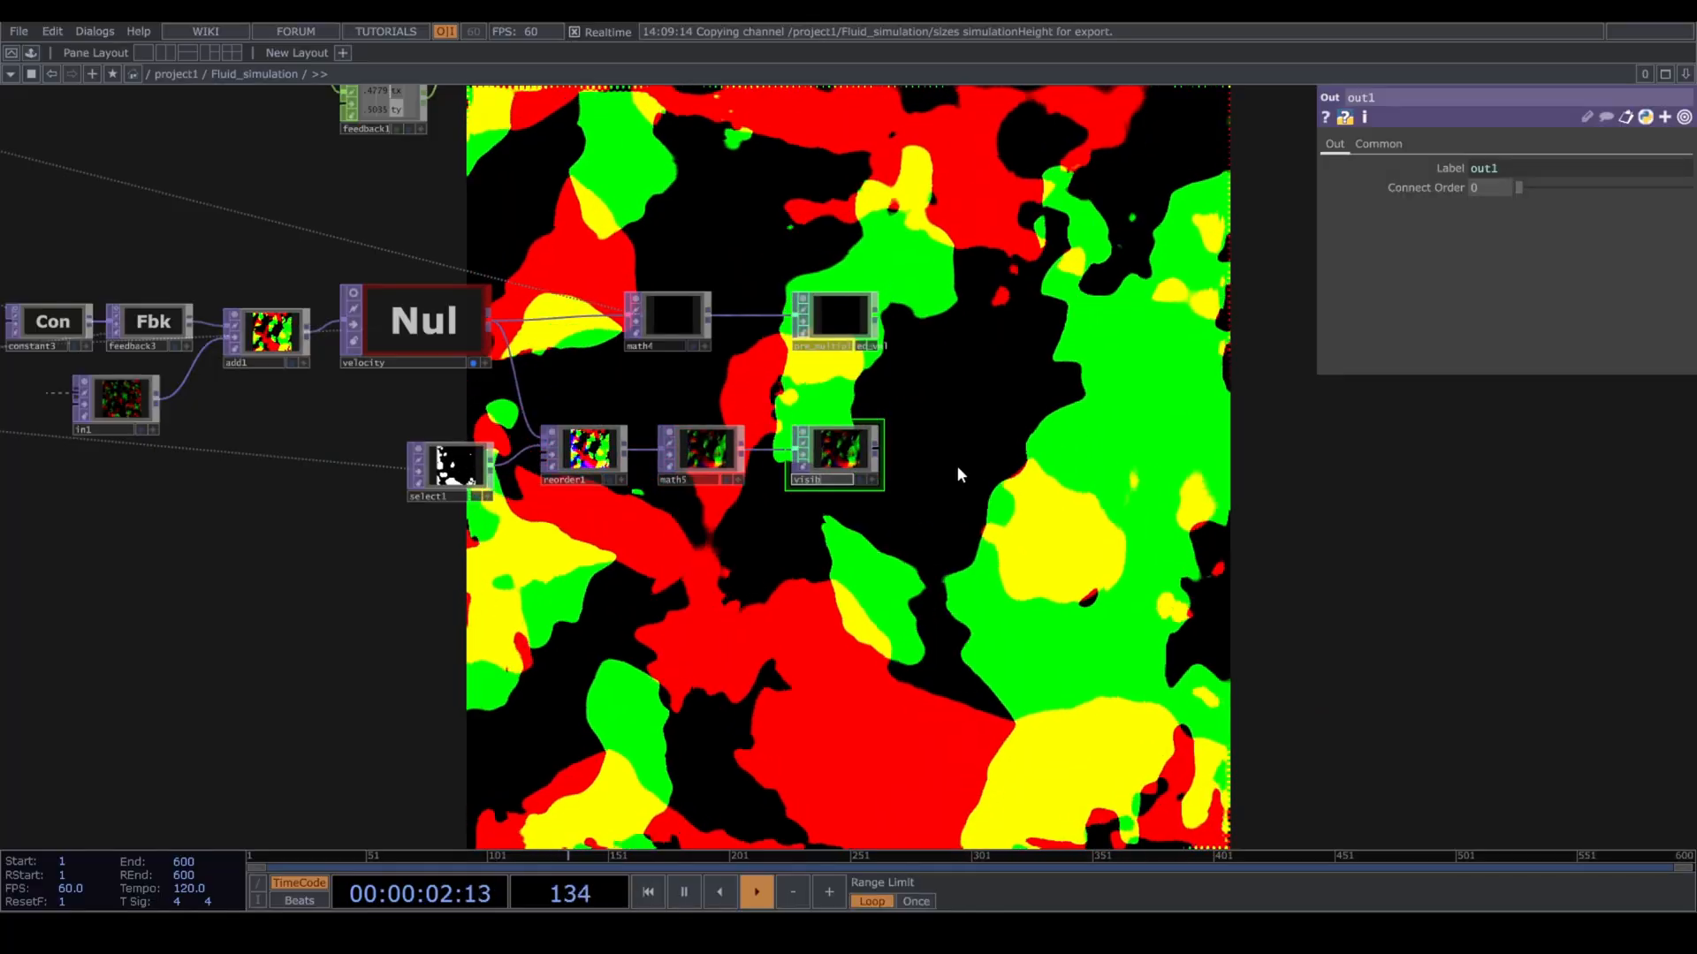
{"action": "type", "text": "le_vel"}
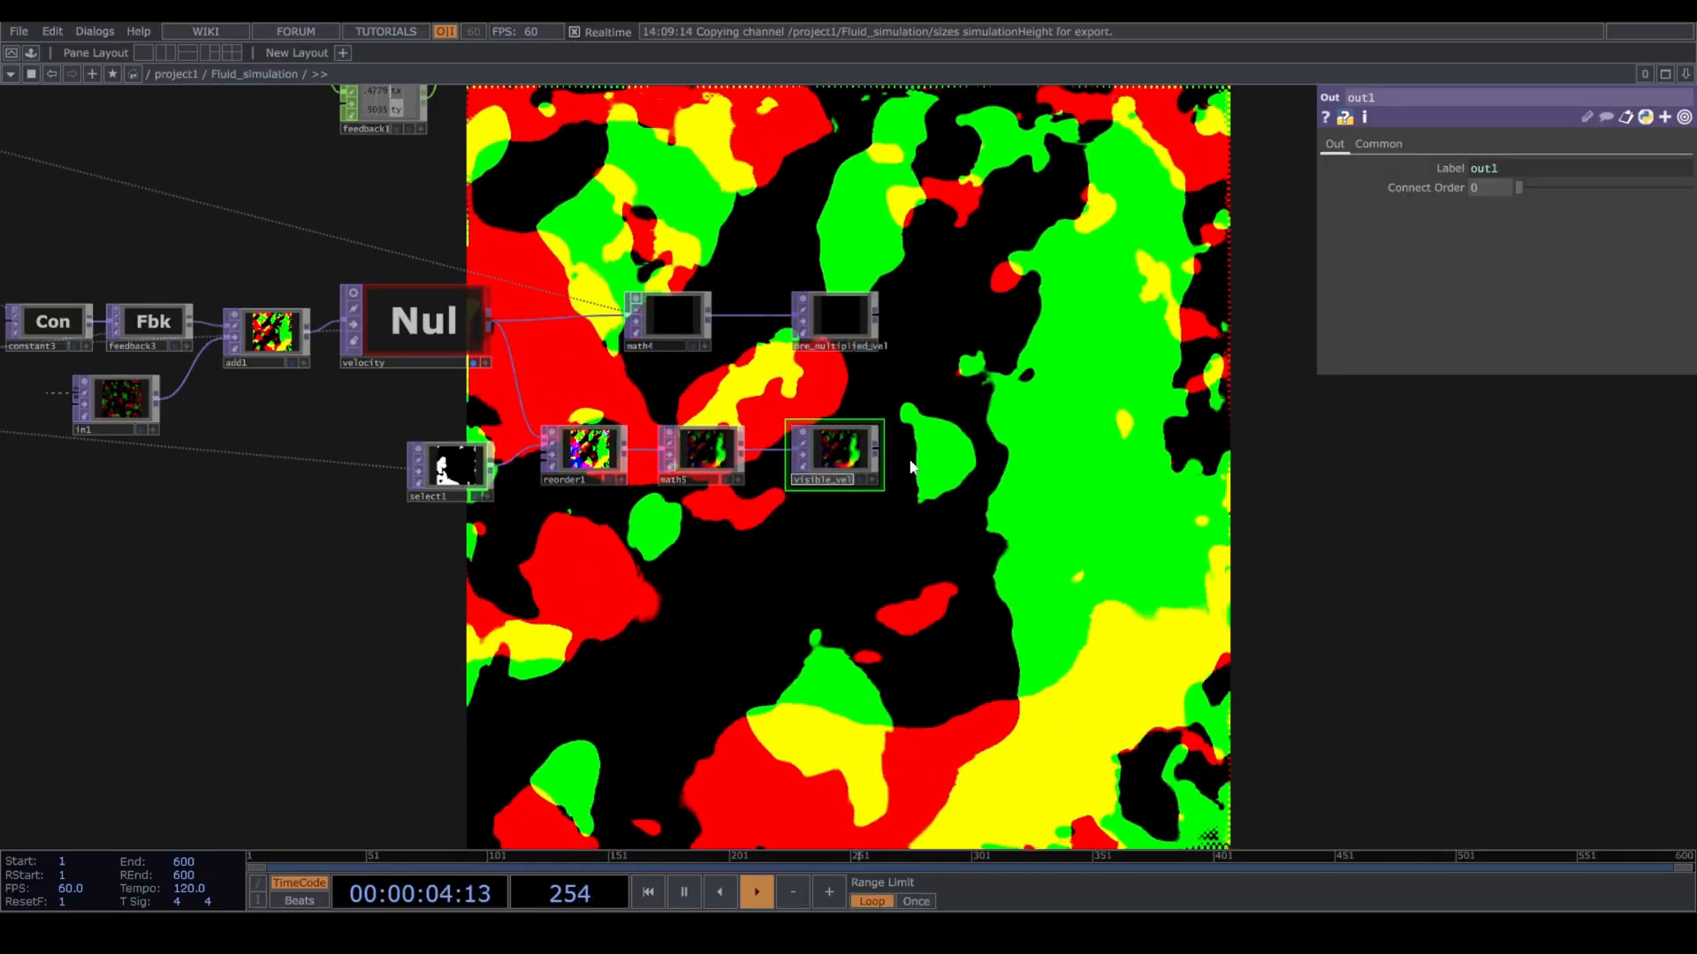
{"action": "key", "text": "Return"}
{"action": "left_click", "coordinate": [890, 495]}
Leave the Fluid_simulation network for project1 and check the warning on the Fluid_simulation component.
{"action": "scroll", "coordinate": [711, 462], "scroll_direction": "down", "scroll_amount": 5}
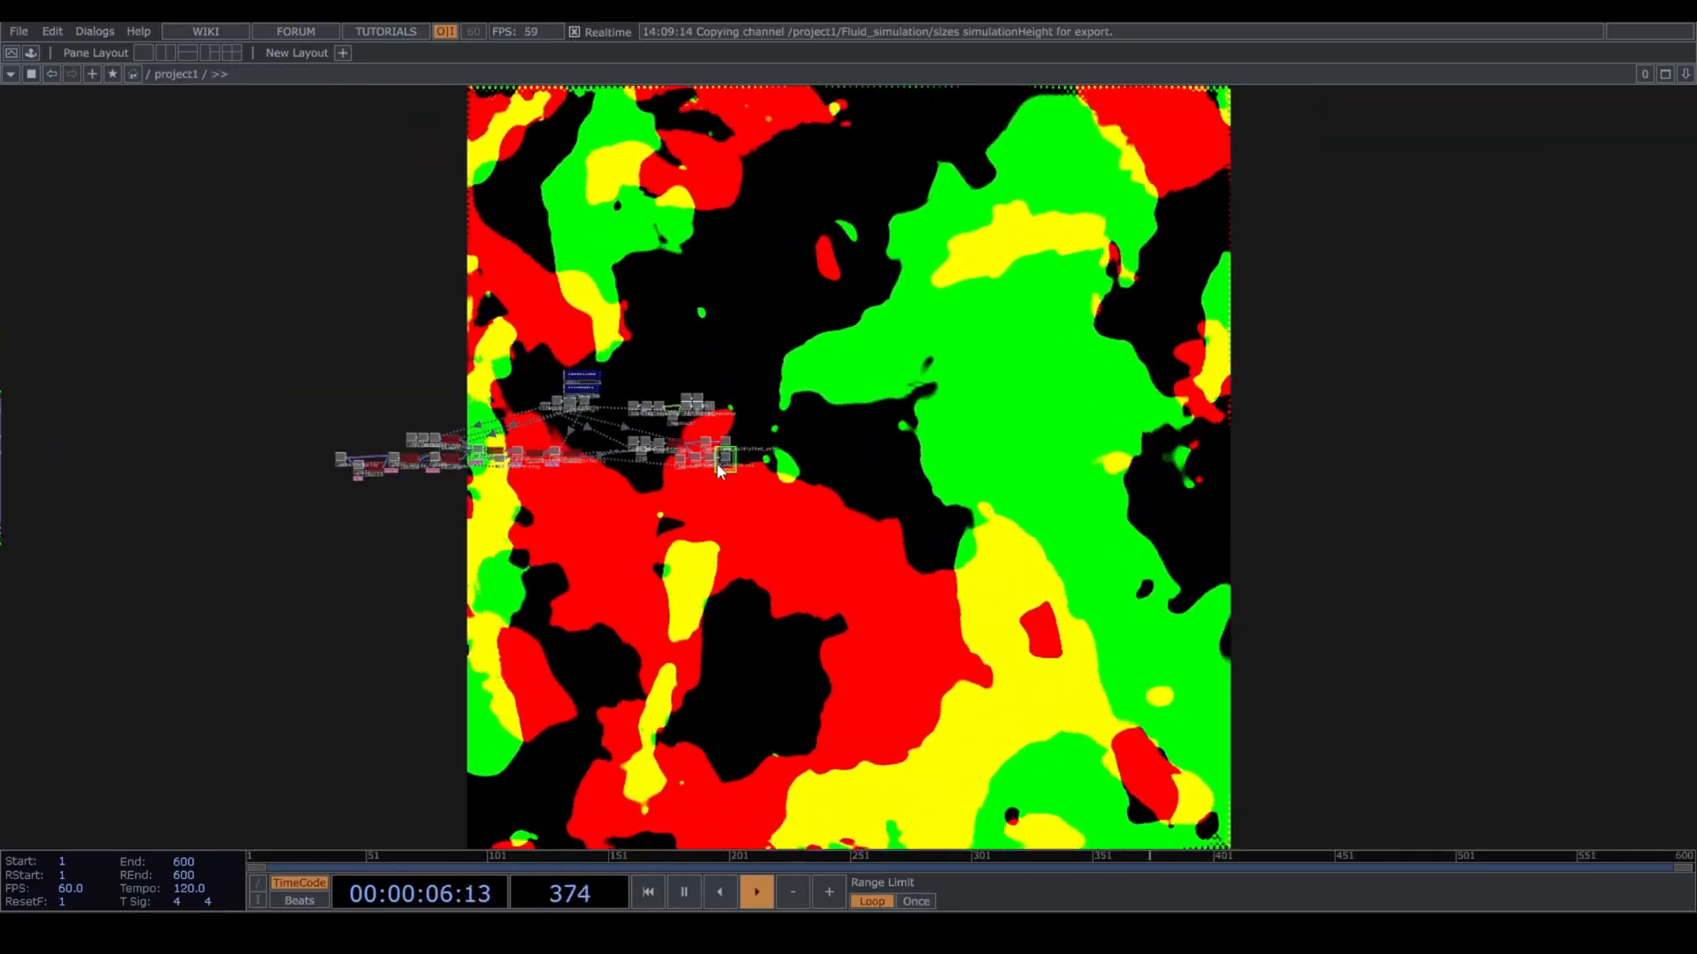
{"action": "scroll", "coordinate": [717, 464], "scroll_direction": "down", "scroll_amount": 4}
{"action": "scroll", "coordinate": [719, 474], "scroll_direction": "up", "scroll_amount": 2}
{"action": "mouse_move", "coordinate": [891, 329]}
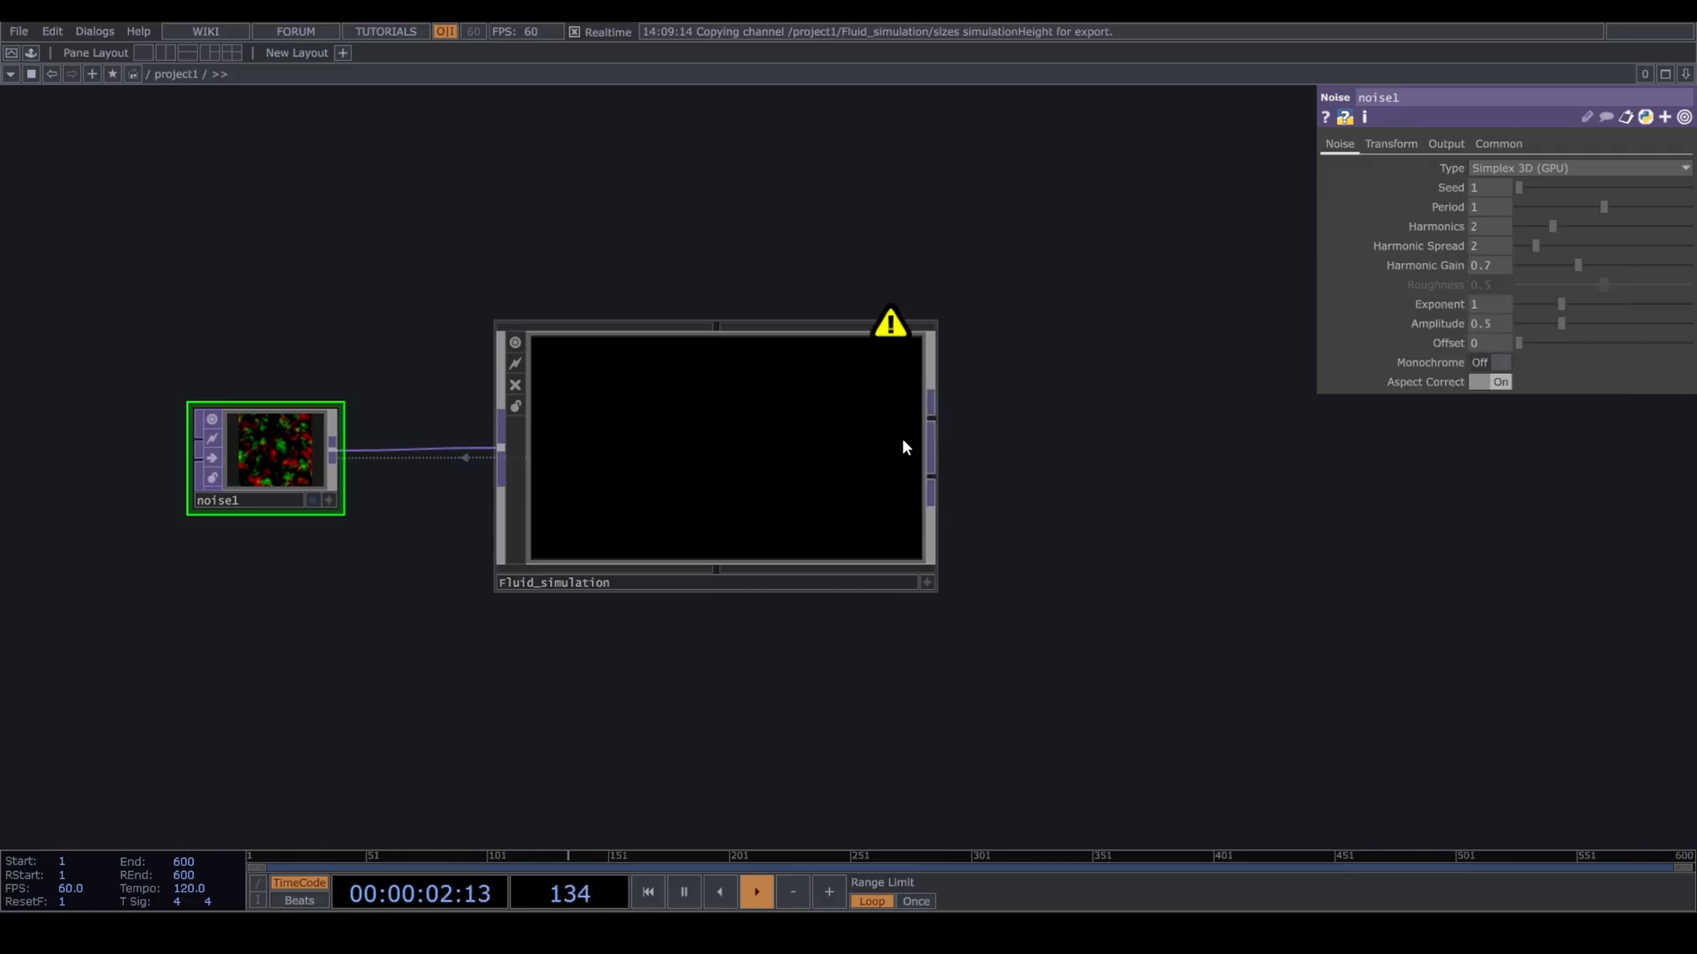
{"action": "key", "text": "Tab"}
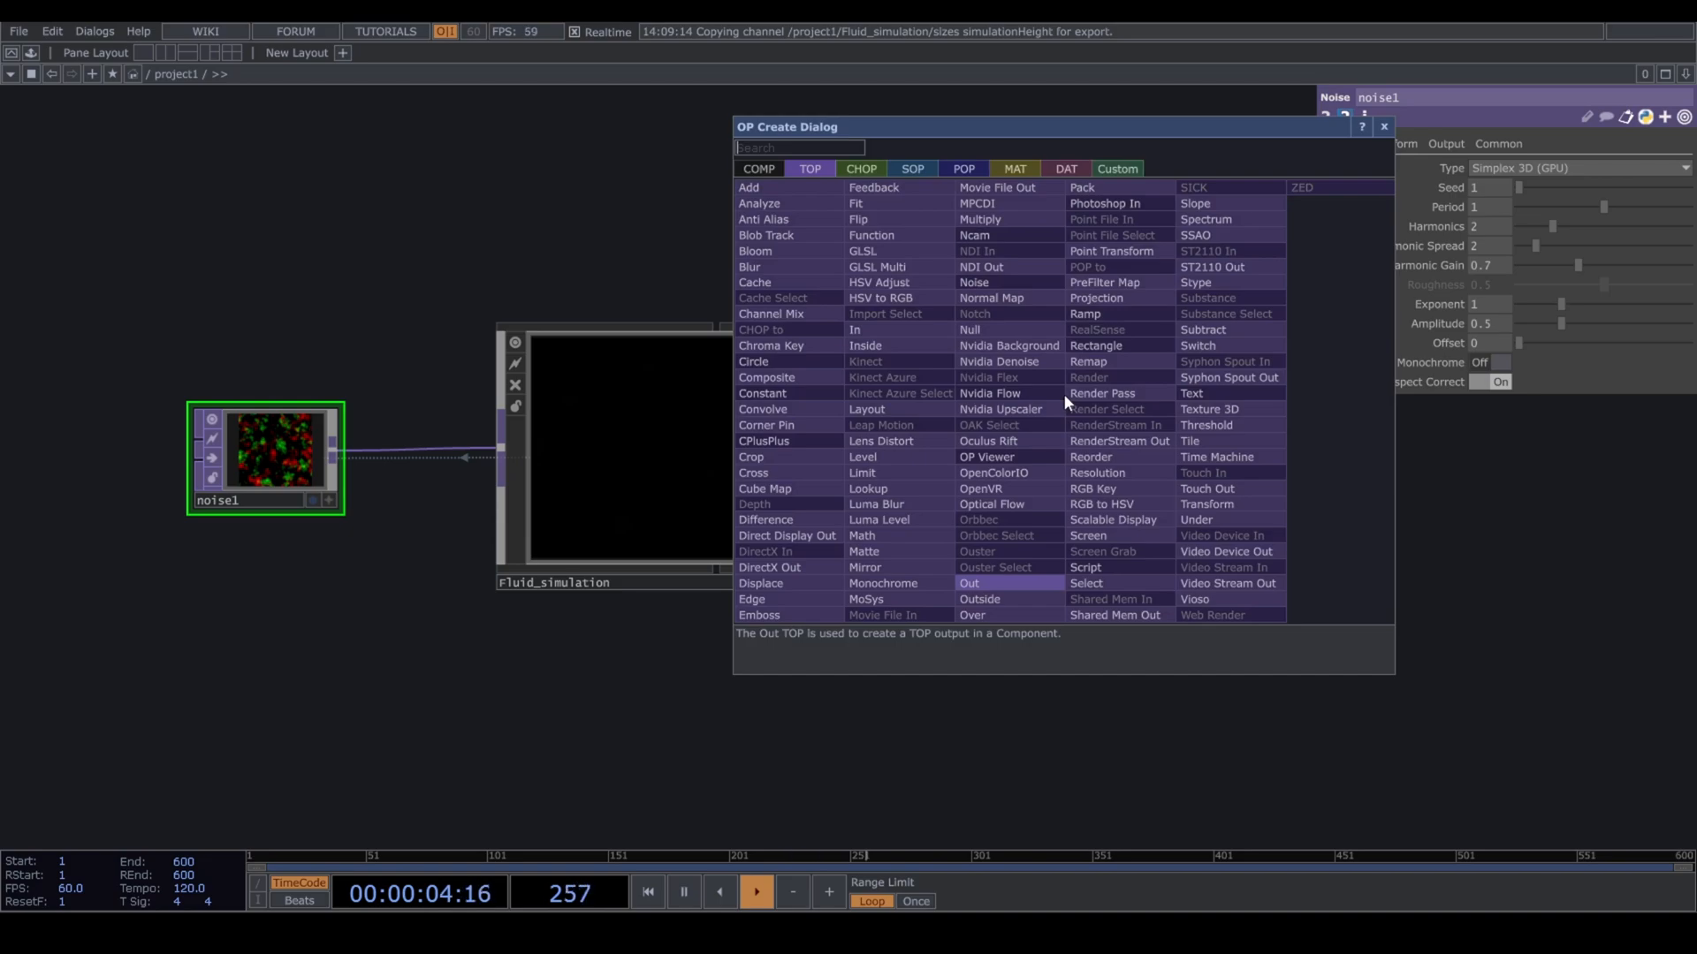
{"action": "type", "text": "o"}
{"action": "key", "text": "BackSpace"}
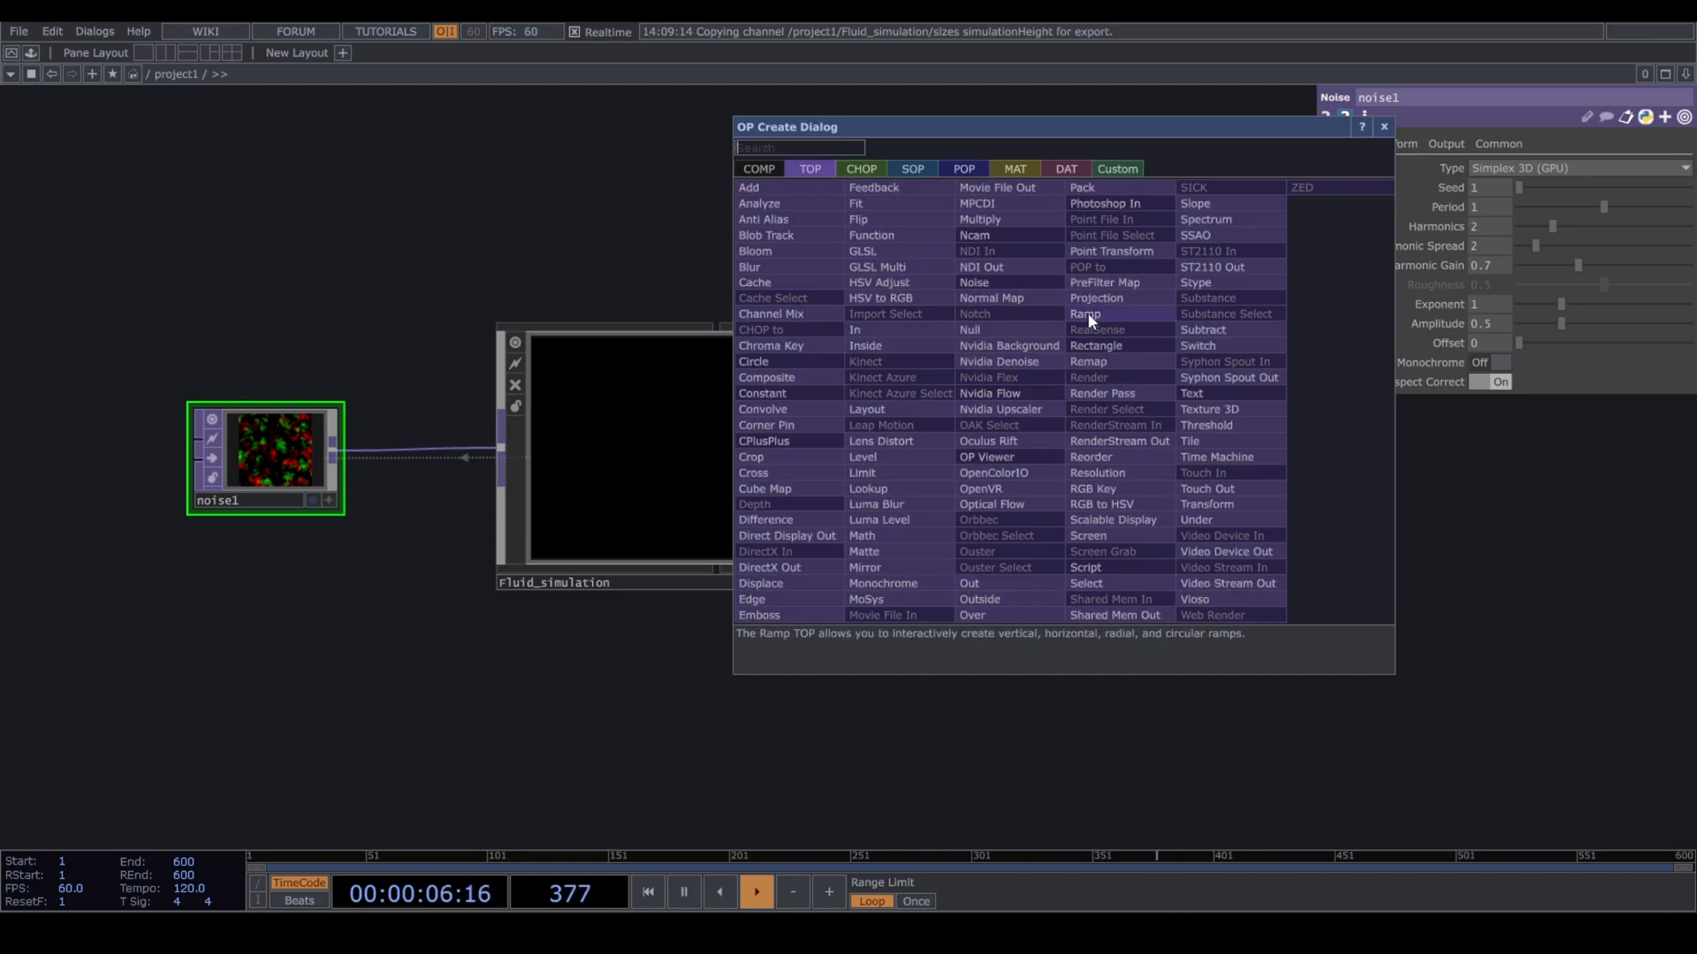
{"action": "type", "text": "out"}
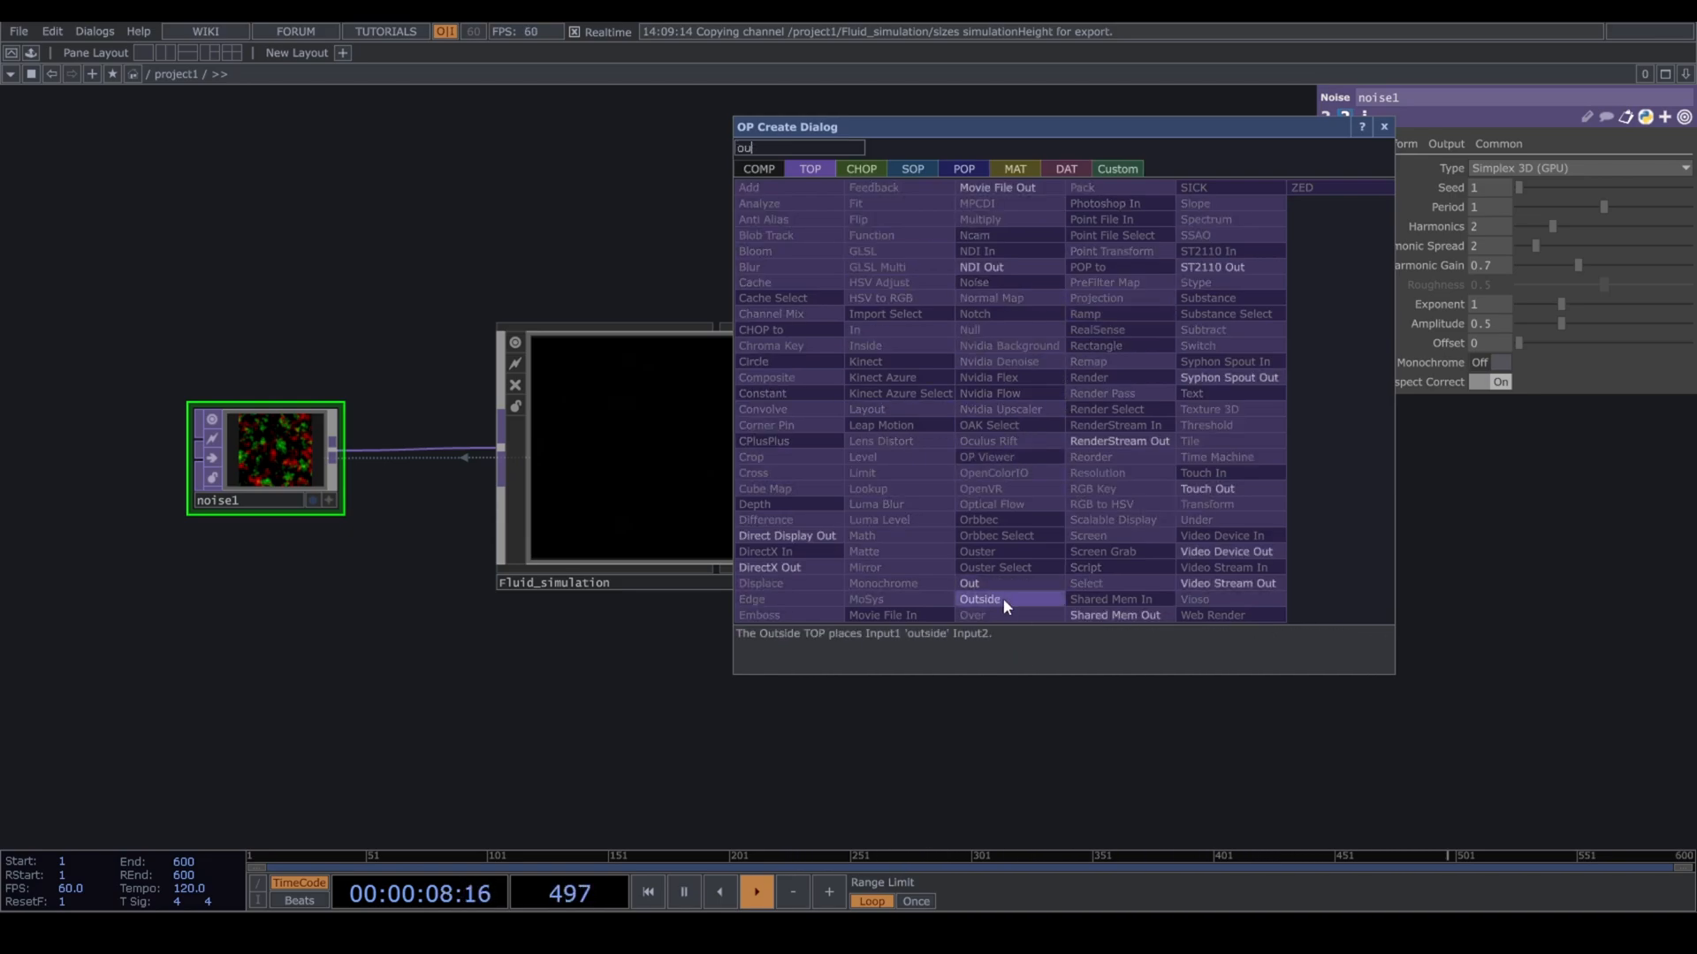
{"action": "left_click", "coordinate": [1002, 583]}
{"action": "left_click_drag", "start_coordinate": [1188, 532], "coordinate": [1158, 505]}
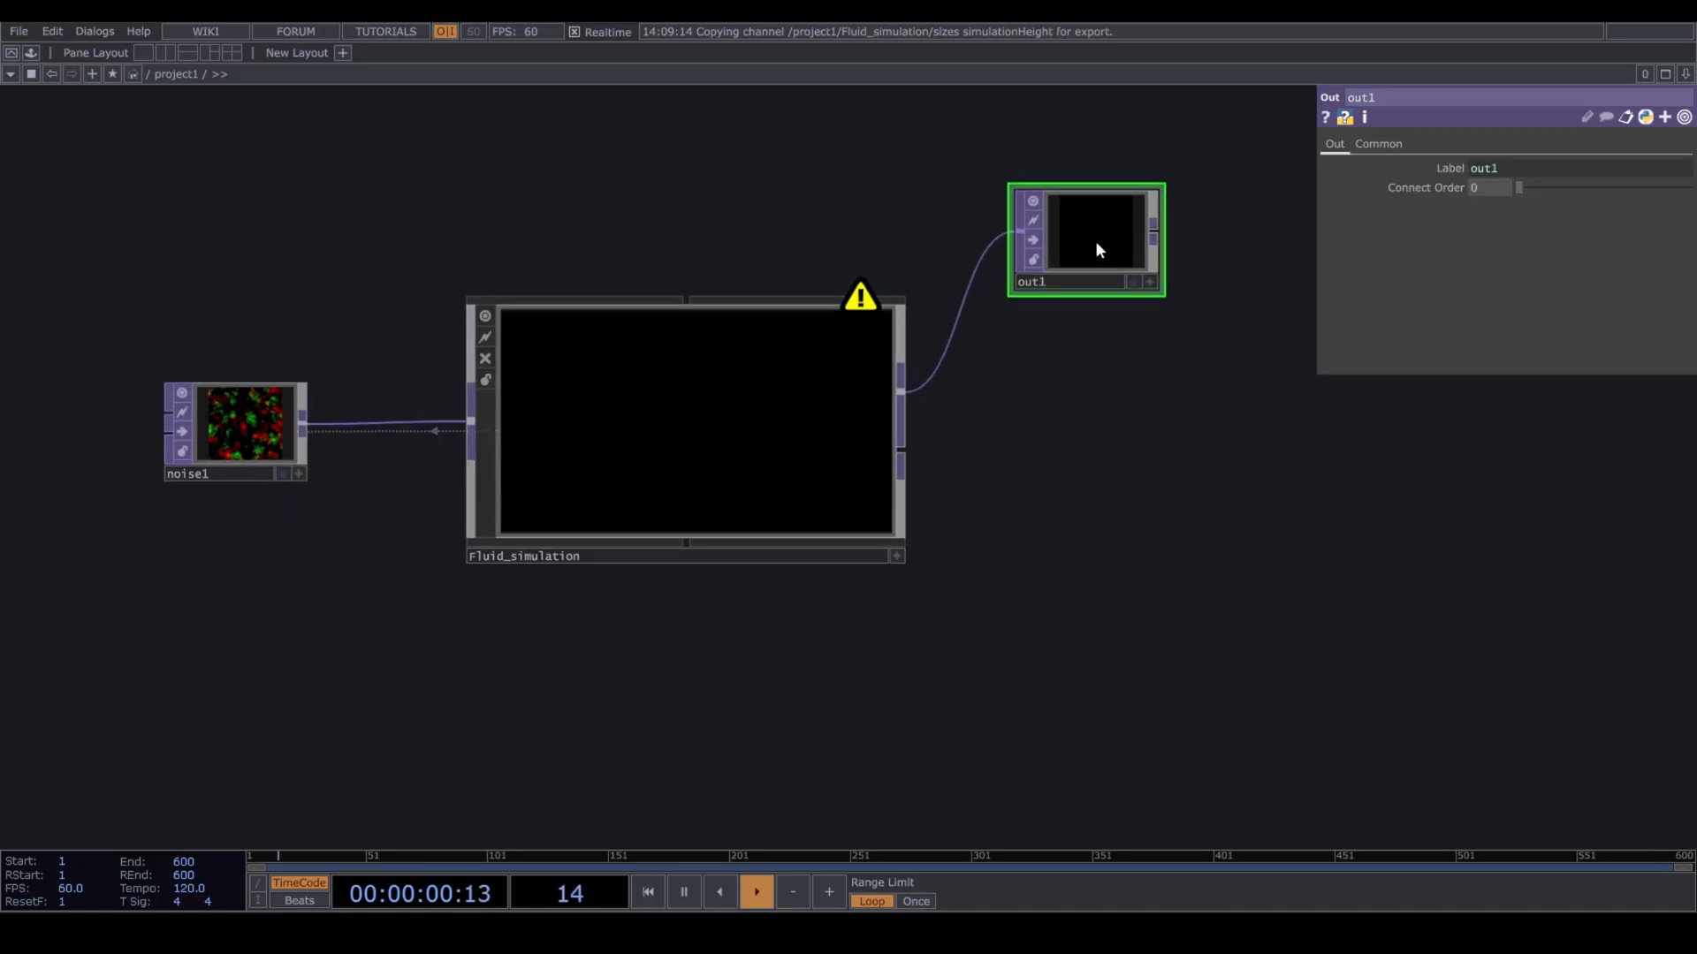
{"action": "key", "text": "Delete"}
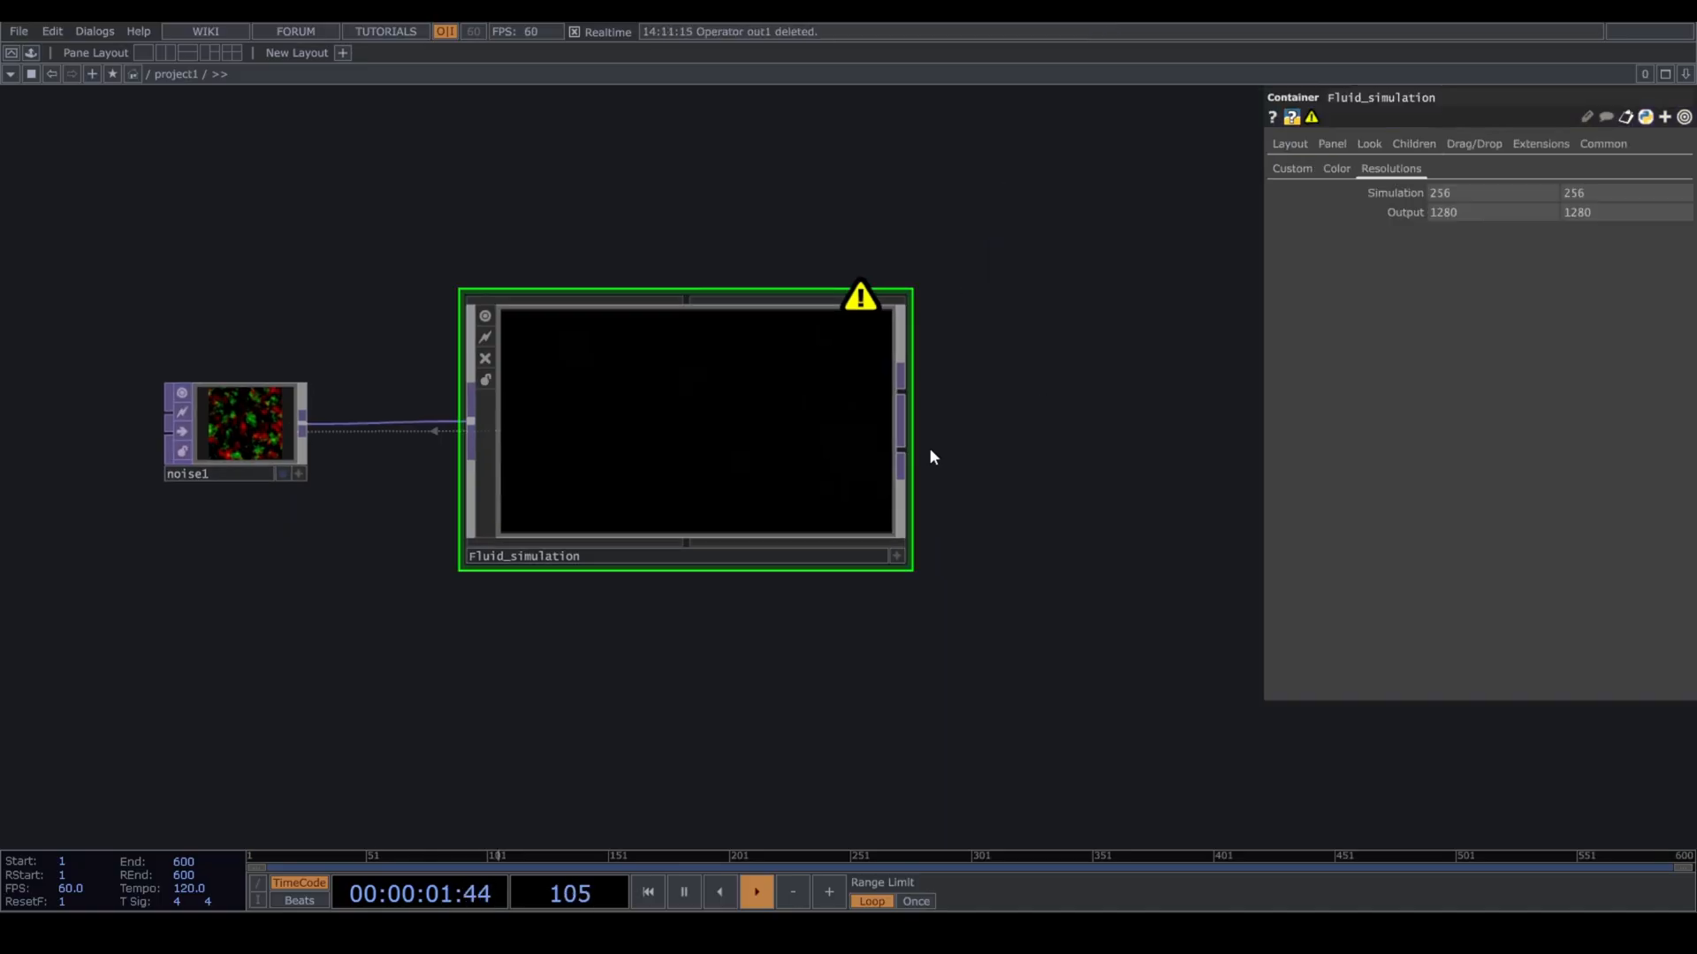
Add a Null TOP wired to the first output of Fluid_simulation.
{"action": "left_click", "coordinate": [900, 393]}
{"action": "left_click", "coordinate": [1106, 309]}
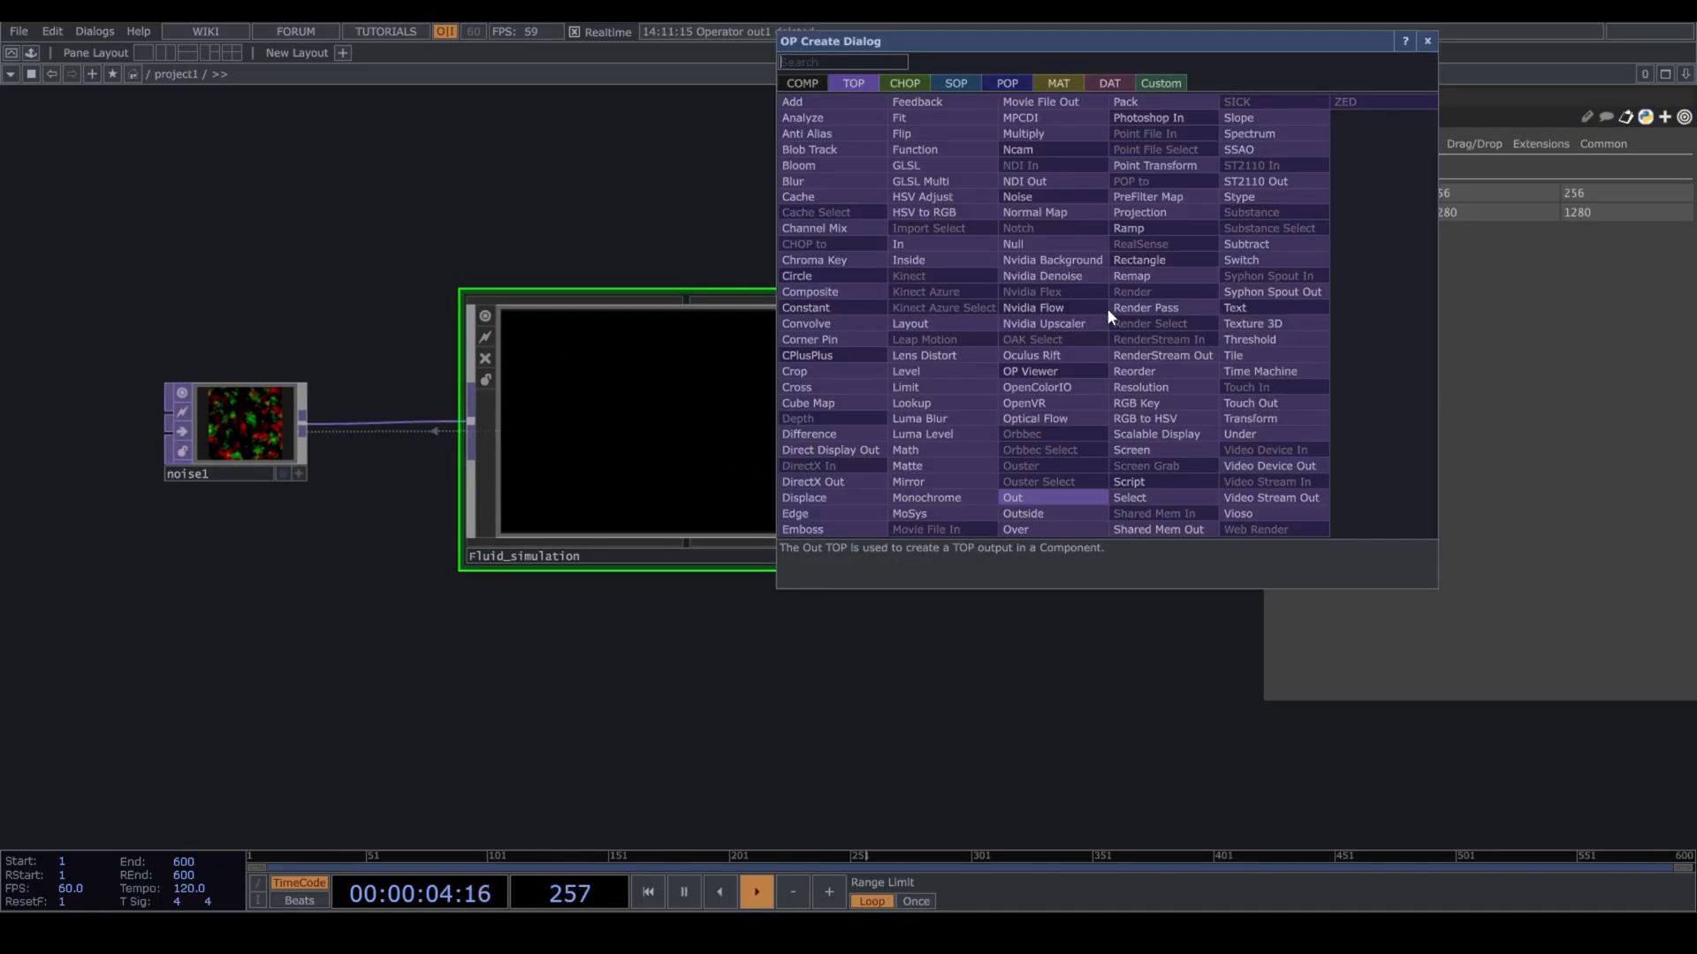
{"action": "type", "text": "null"}
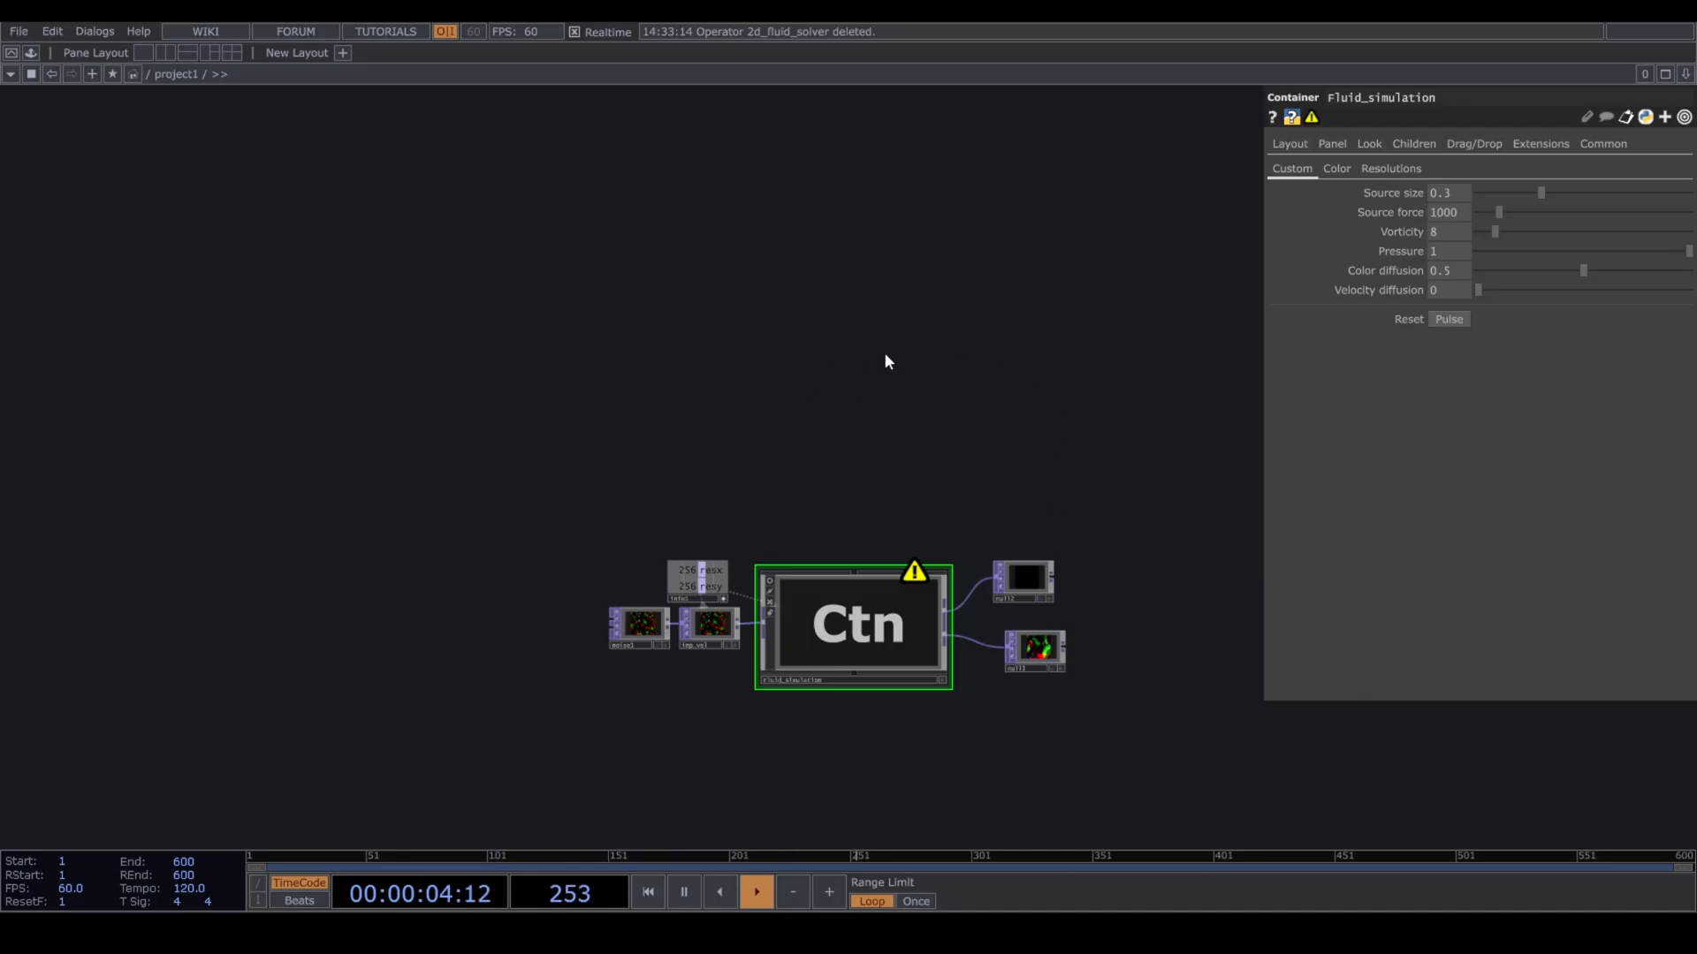
Load the 2d_fluid_solver.tox component into project1, above the Fluid_simulation container.
{"action": "left_click_drag", "start_coordinate": [999, 439], "coordinate": [1101, 555]}
{"action": "scroll", "coordinate": [946, 458], "scroll_direction": "up", "scroll_amount": 3}
{"action": "scroll", "coordinate": [823, 456], "scroll_direction": "up", "scroll_amount": 3}
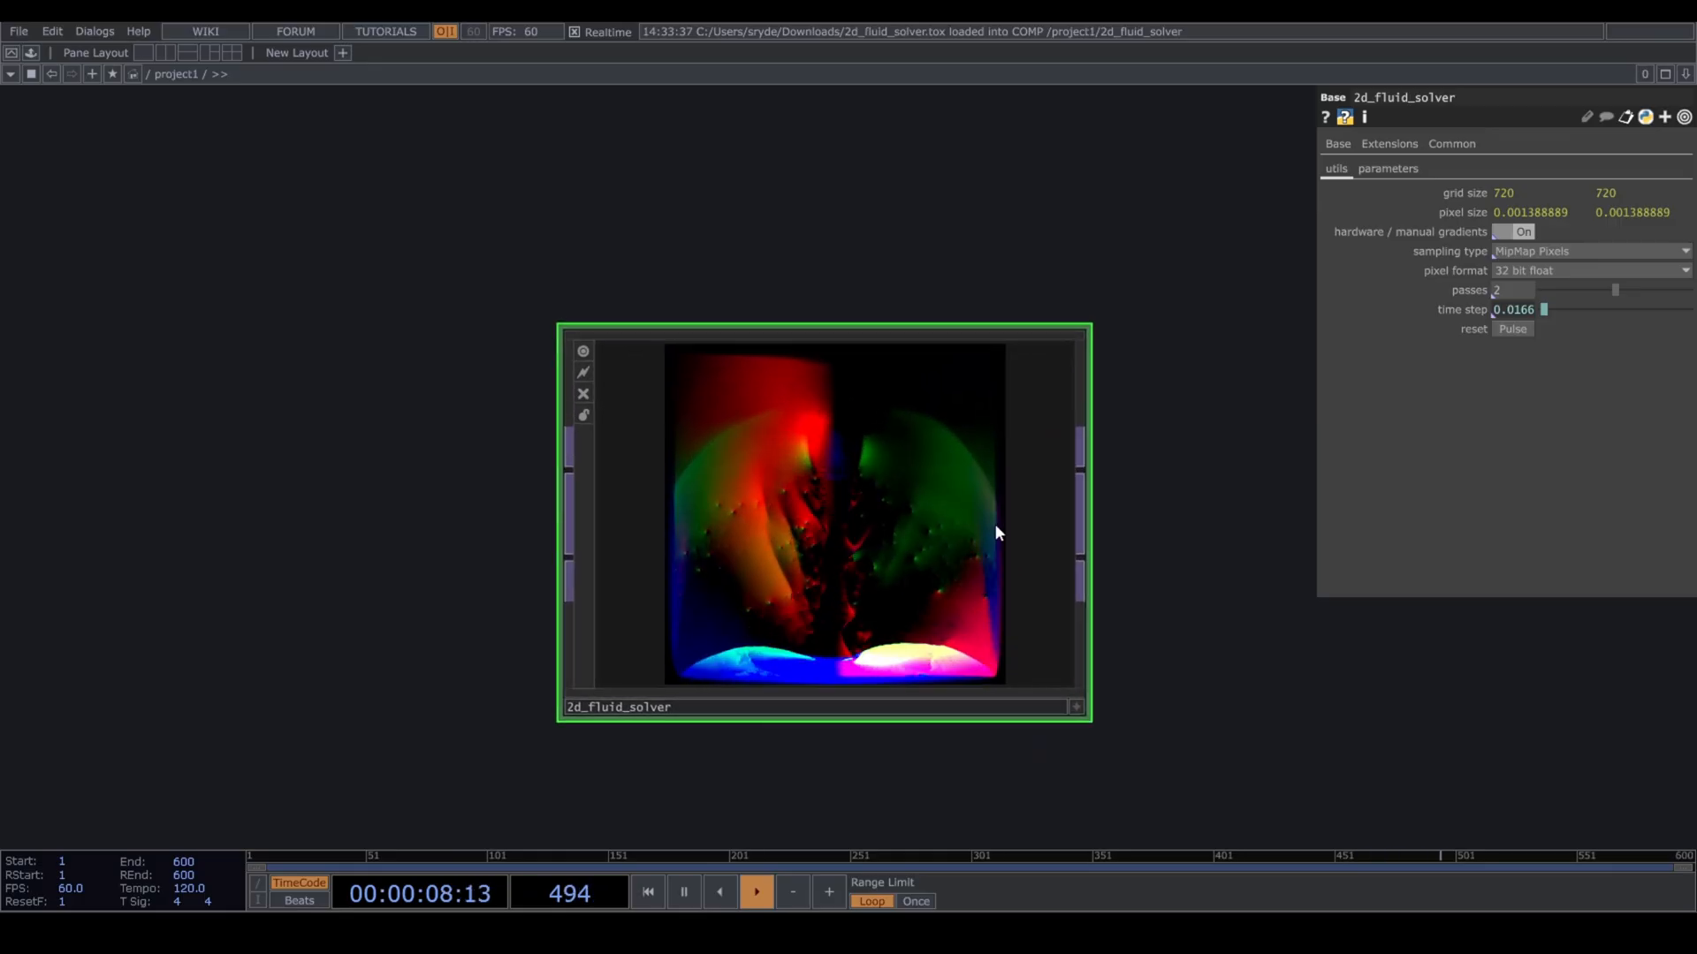
Set 2d_fluid_solver's input velocity factor to 1.
{"action": "scroll", "coordinate": [988, 522], "scroll_direction": "down", "scroll_amount": 6}
{"action": "scroll", "coordinate": [969, 535], "scroll_direction": "up", "scroll_amount": 3}
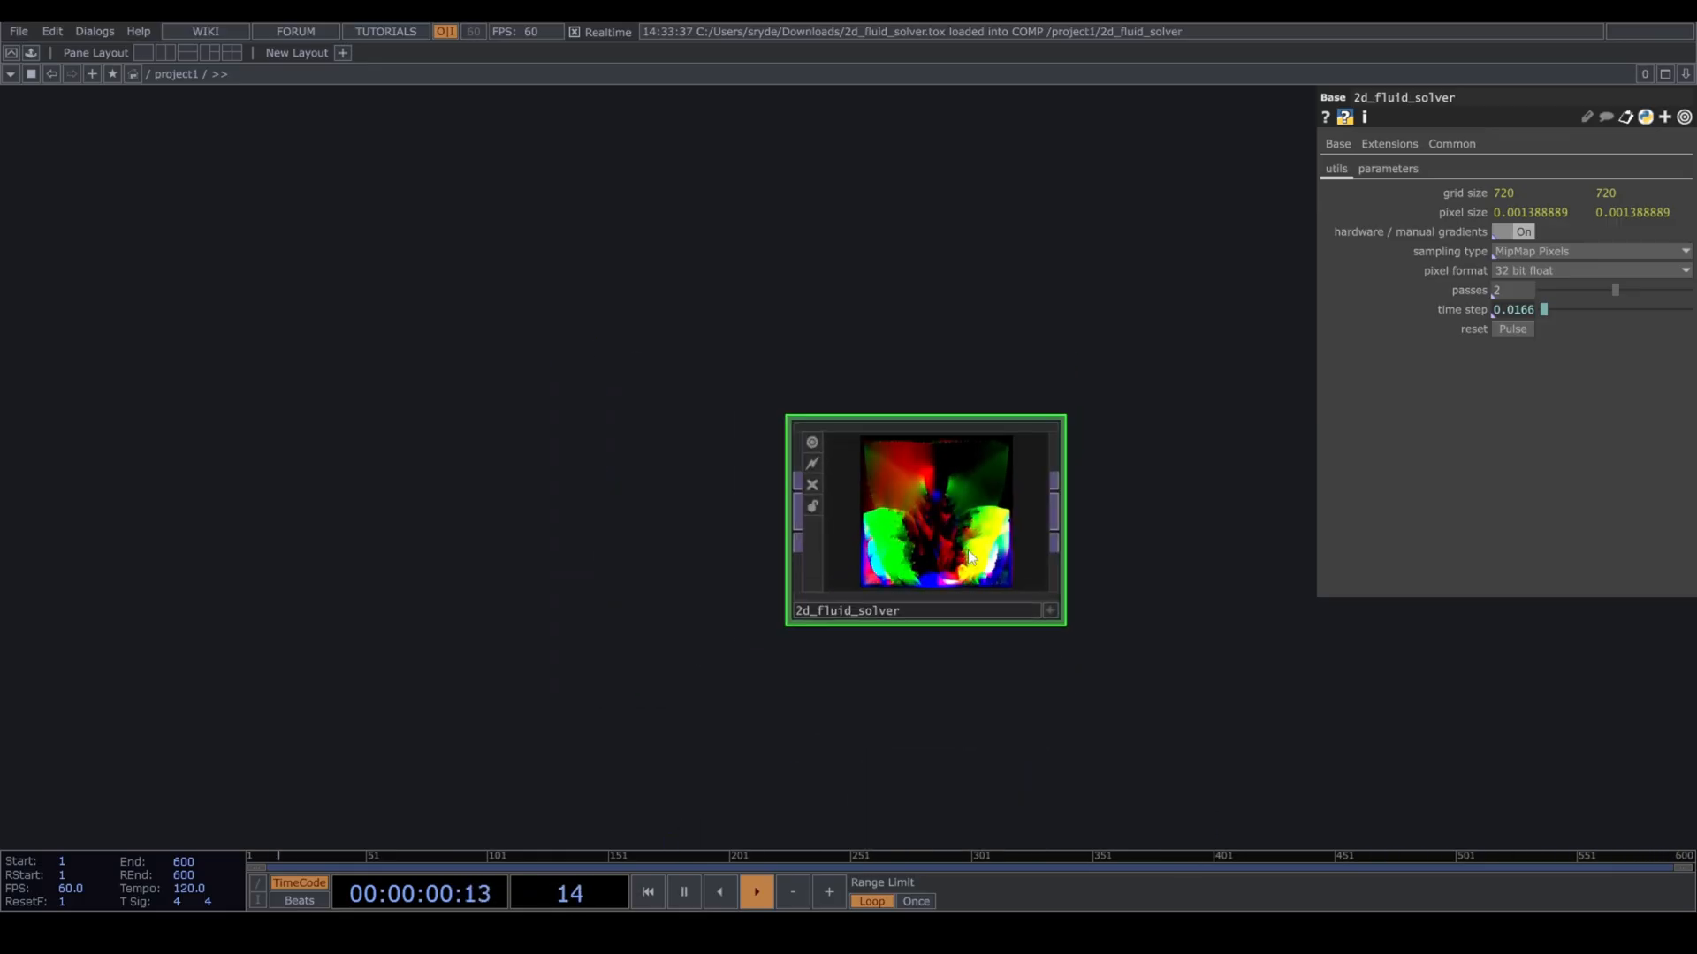
{"action": "scroll", "coordinate": [967, 513], "scroll_direction": "up", "scroll_amount": 3}
{"action": "scroll", "coordinate": [965, 505], "scroll_direction": "down", "scroll_amount": 3}
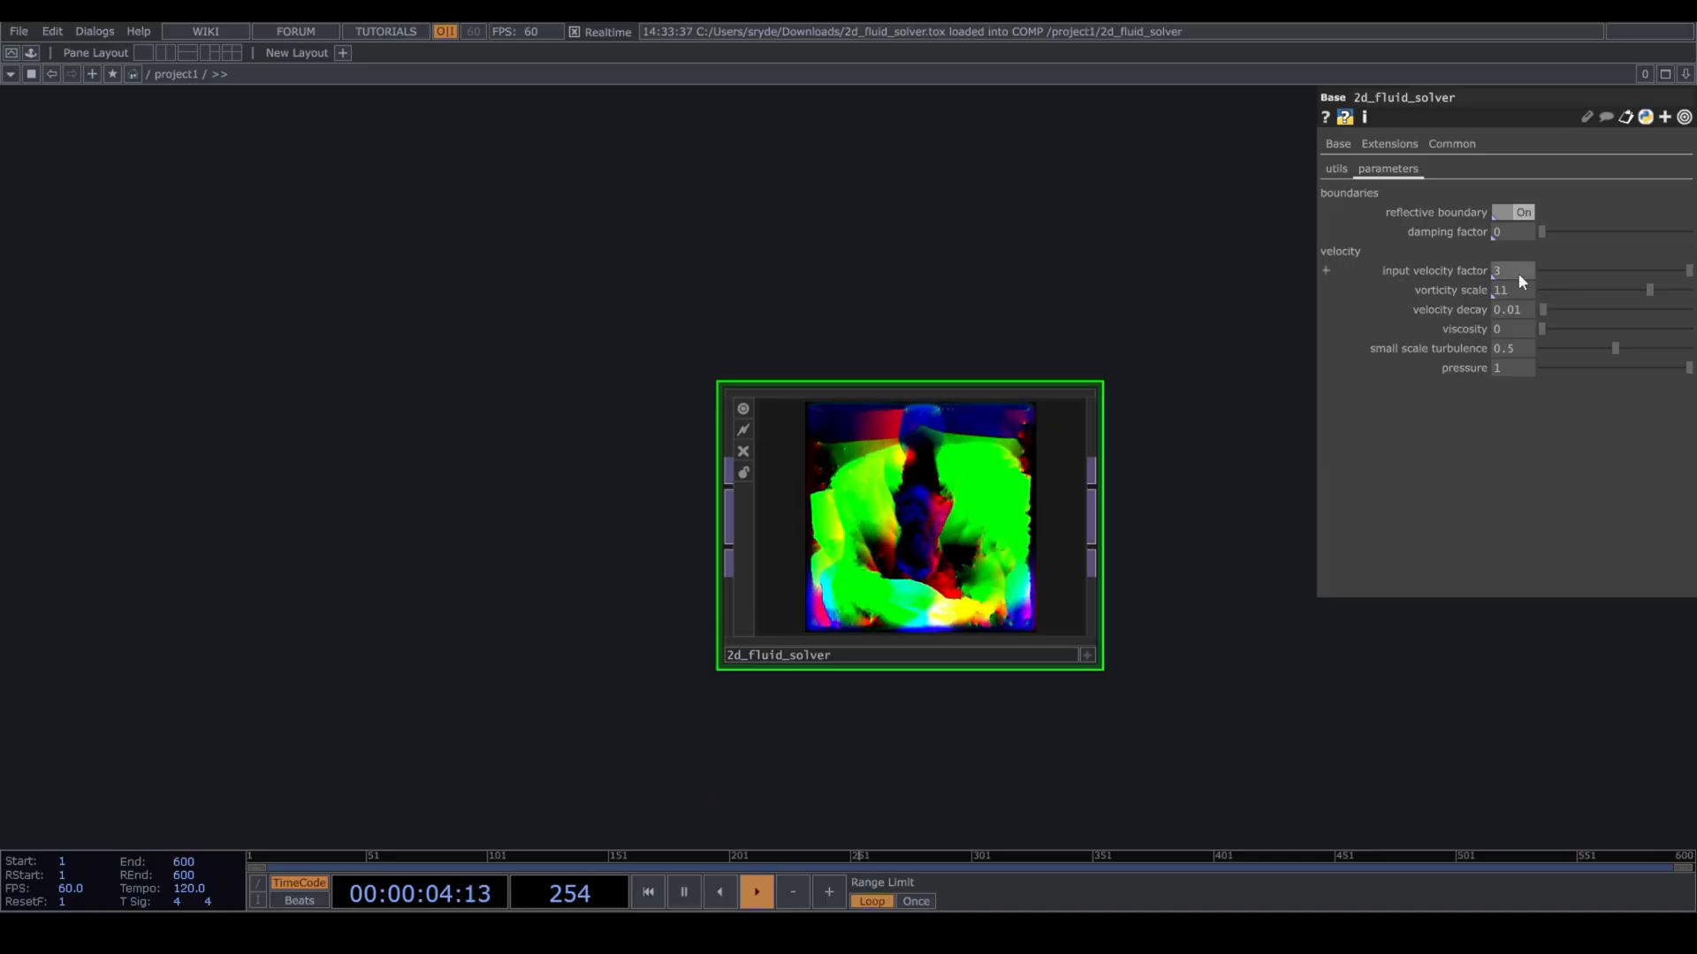
{"action": "scroll", "coordinate": [990, 485], "scroll_direction": "up", "scroll_amount": 2}
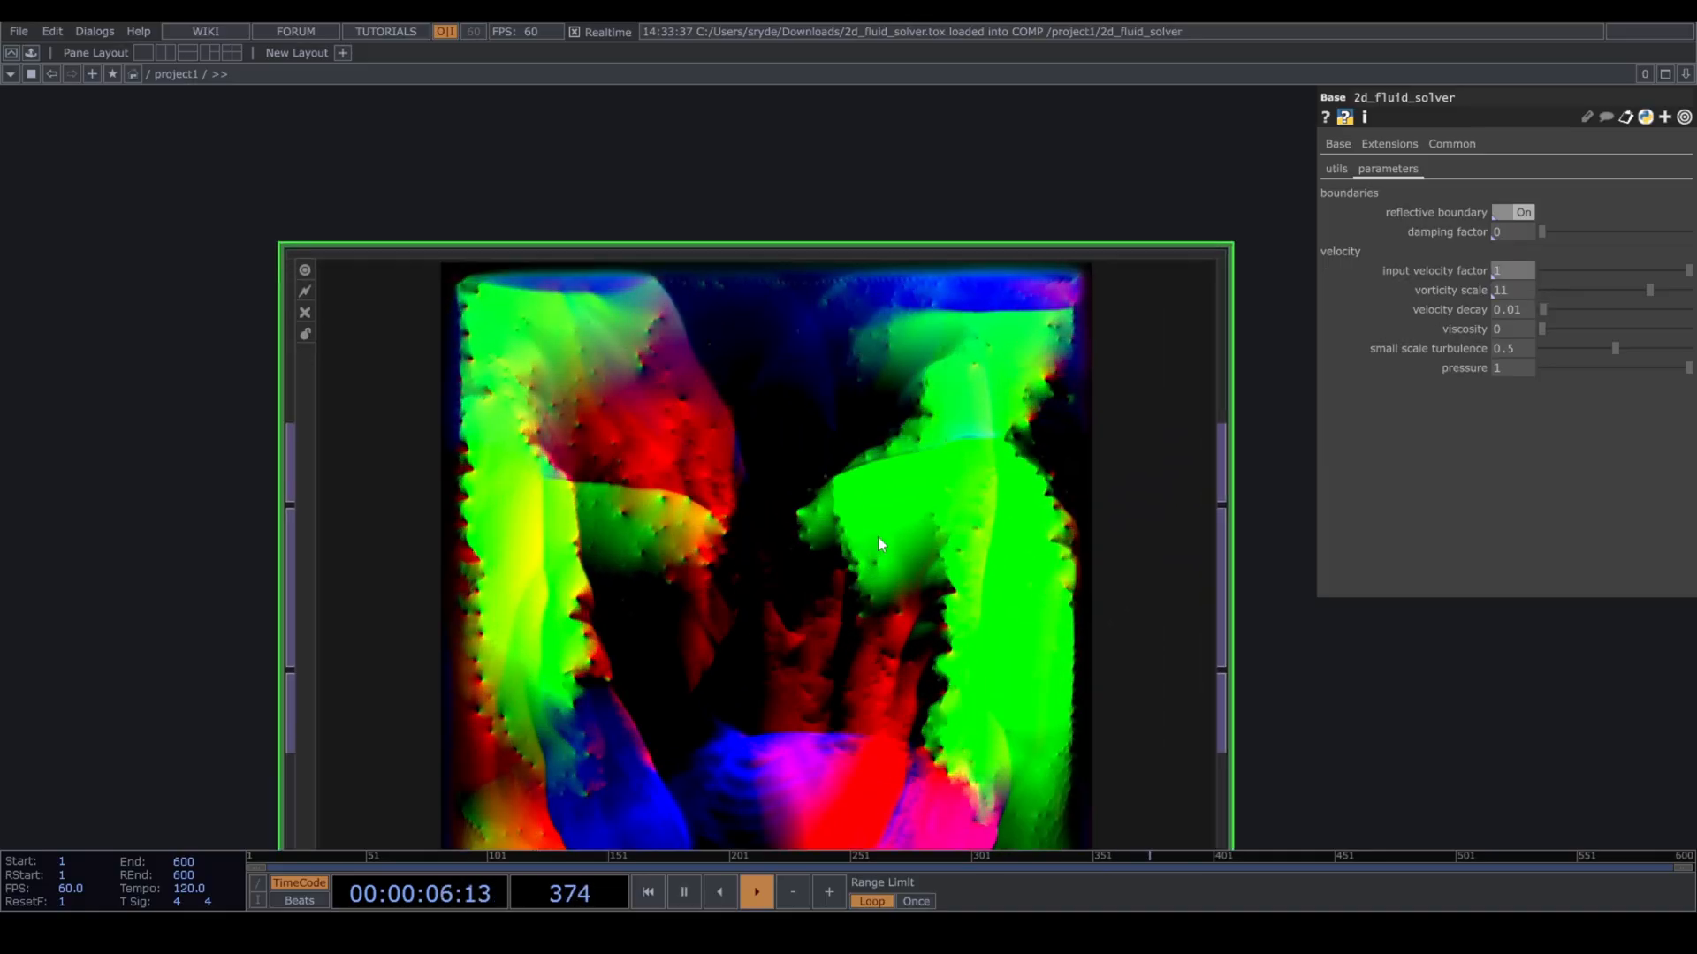
{"action": "scroll", "coordinate": [877, 538], "scroll_direction": "down", "scroll_amount": 5}
{"action": "scroll", "coordinate": [826, 582], "scroll_direction": "down", "scroll_amount": 3}
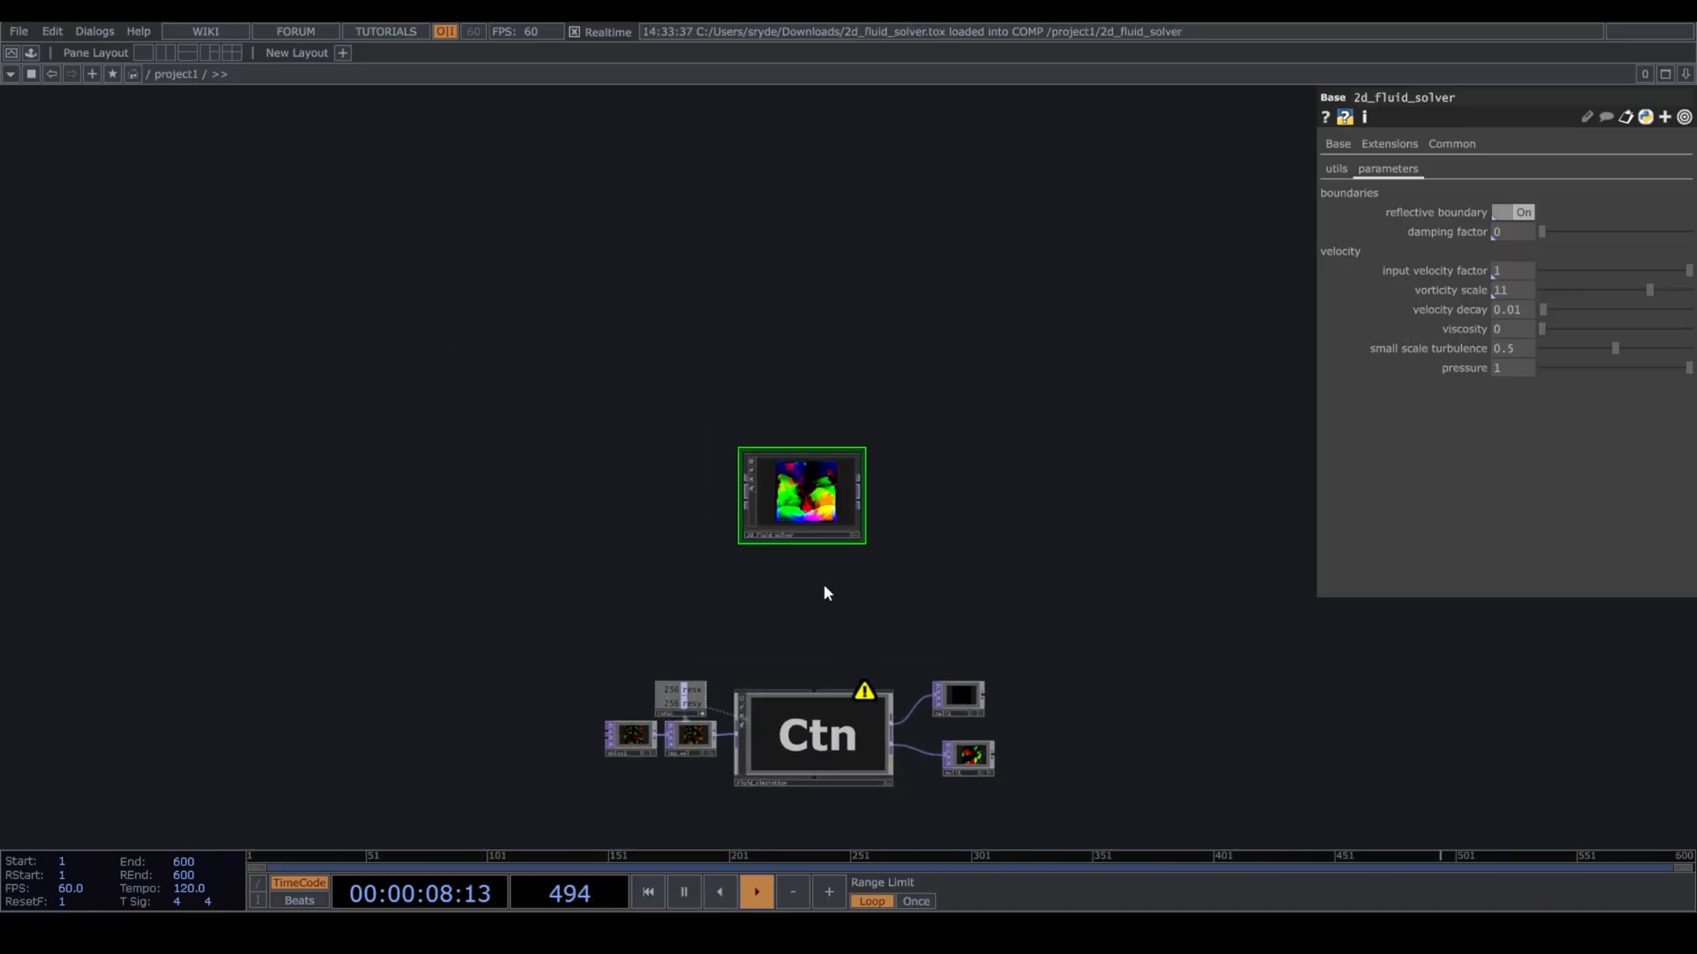
Add a Keyboard In CHOP above 2d_fluid_solver and make its viewer active.
{"action": "key", "text": "Tab"}
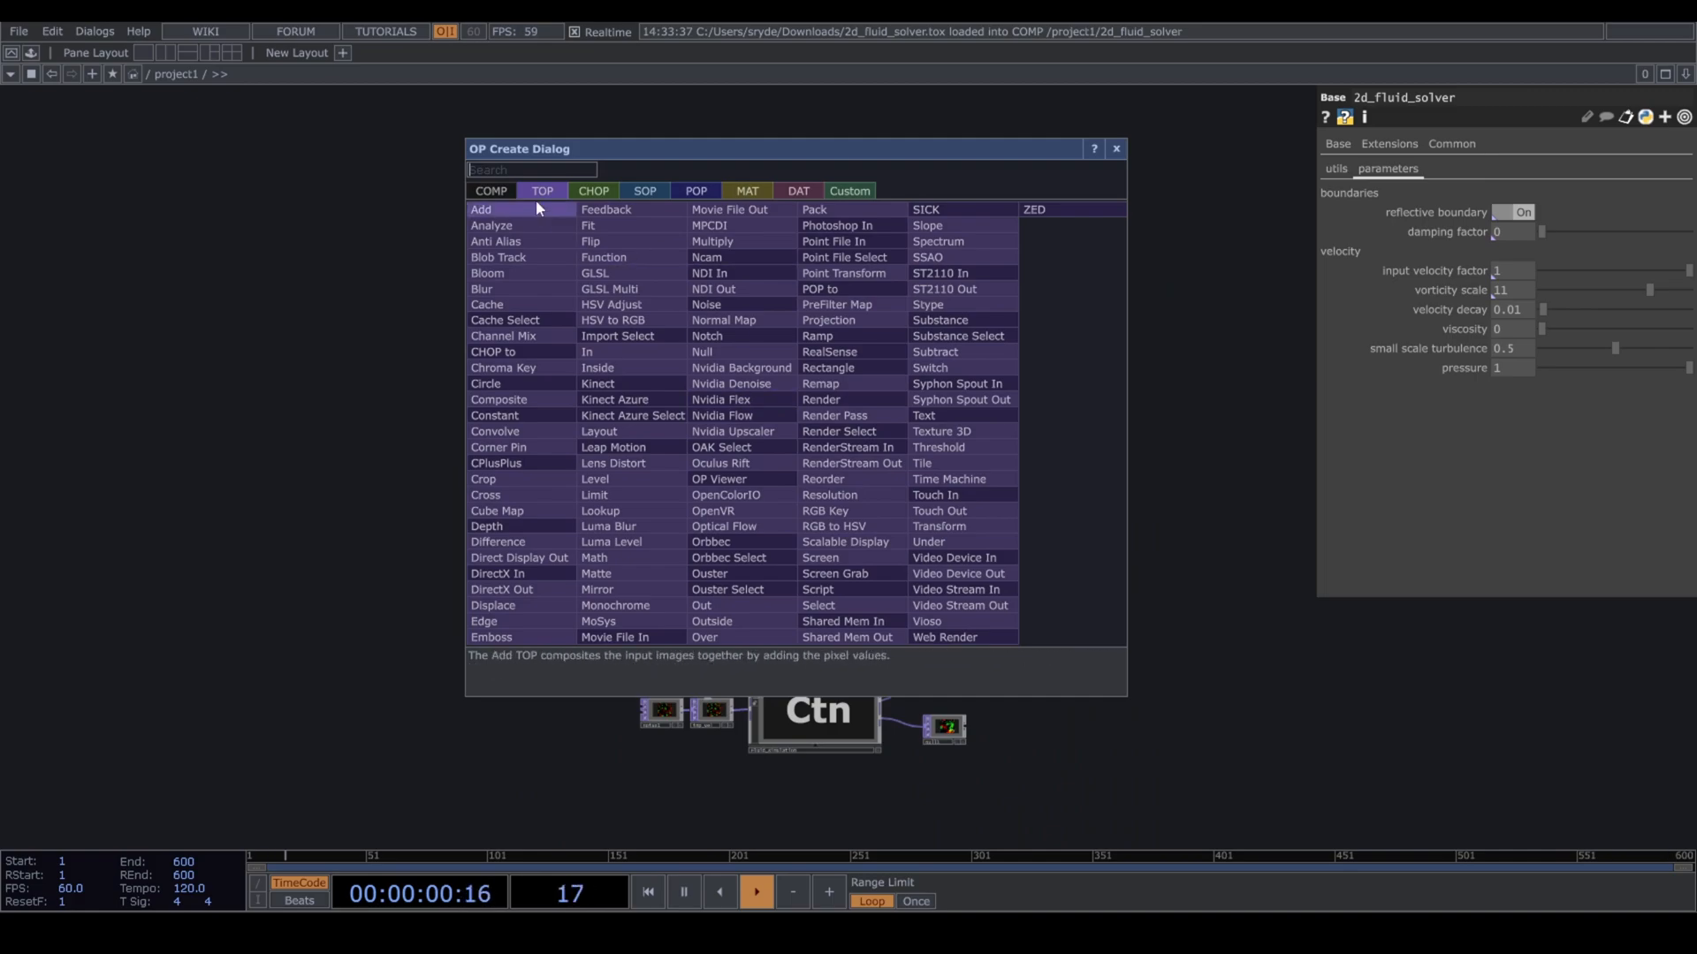
{"action": "left_click", "coordinate": [589, 192]}
{"action": "type", "text": "k"}
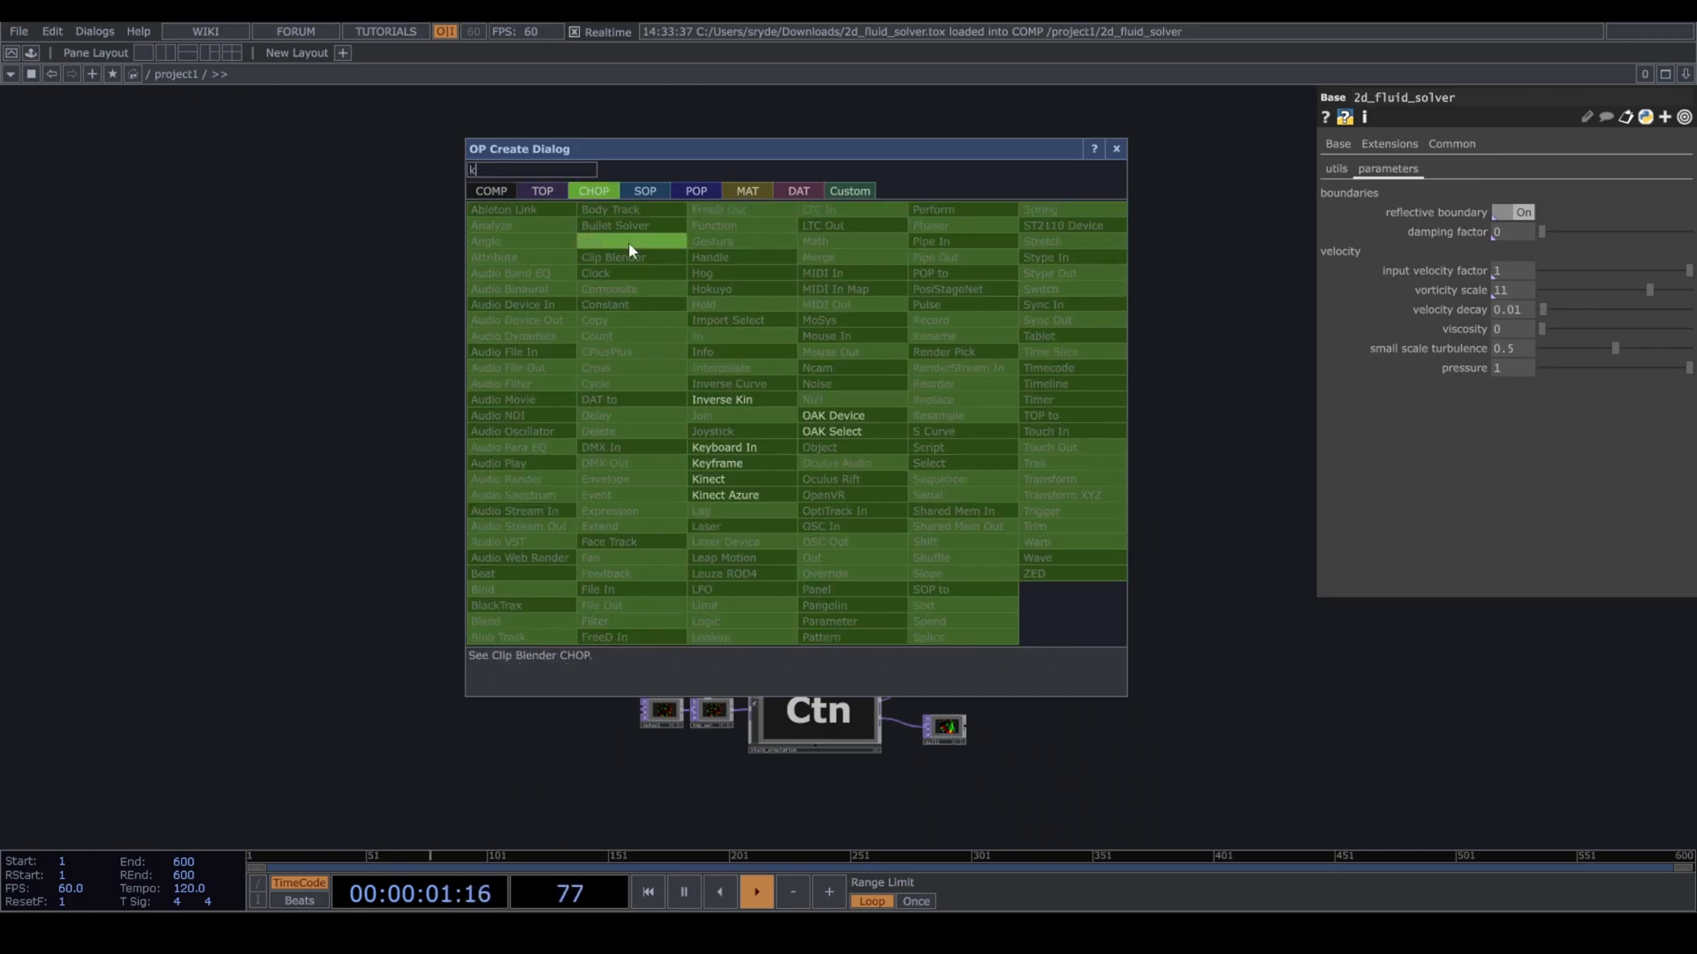
{"action": "left_click", "coordinate": [778, 451]}
{"action": "left_click", "coordinate": [813, 415]}
{"action": "scroll", "coordinate": [811, 448], "scroll_direction": "up", "scroll_amount": 3}
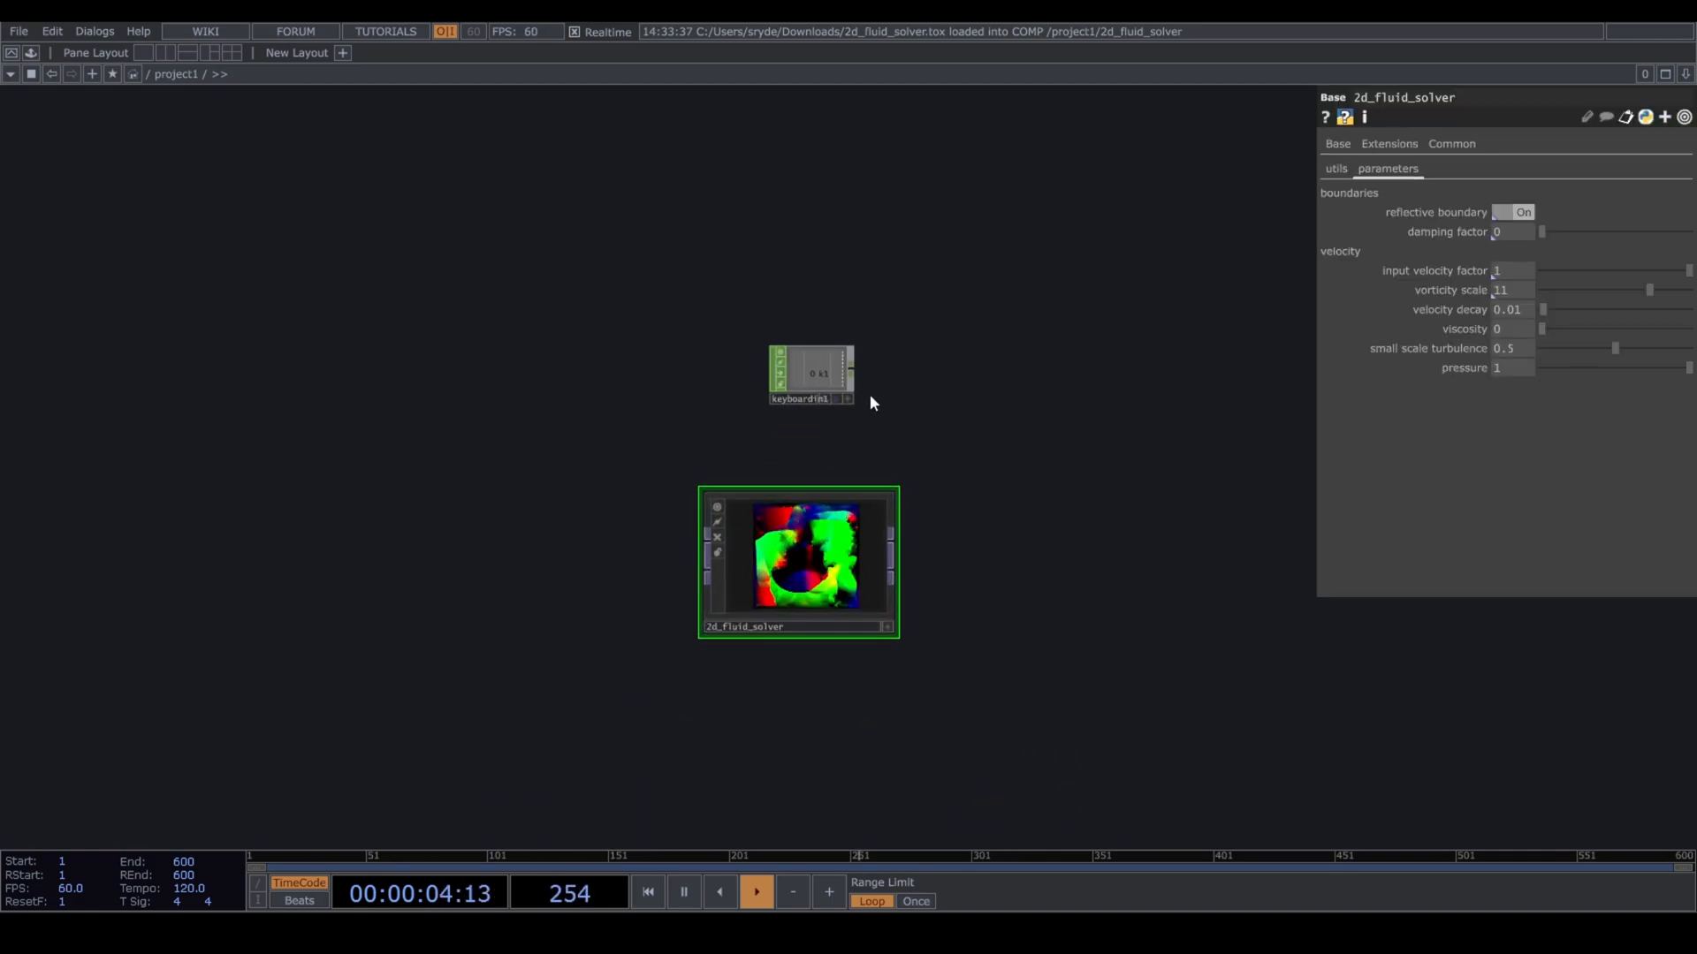
{"action": "left_click", "coordinate": [847, 399]}
Link 2d_fluid_solver's reset parameter to keyboardin1's k1 channel as a CHOP Reference.
{"action": "left_click_drag", "start_coordinate": [827, 369], "coordinate": [859, 364]}
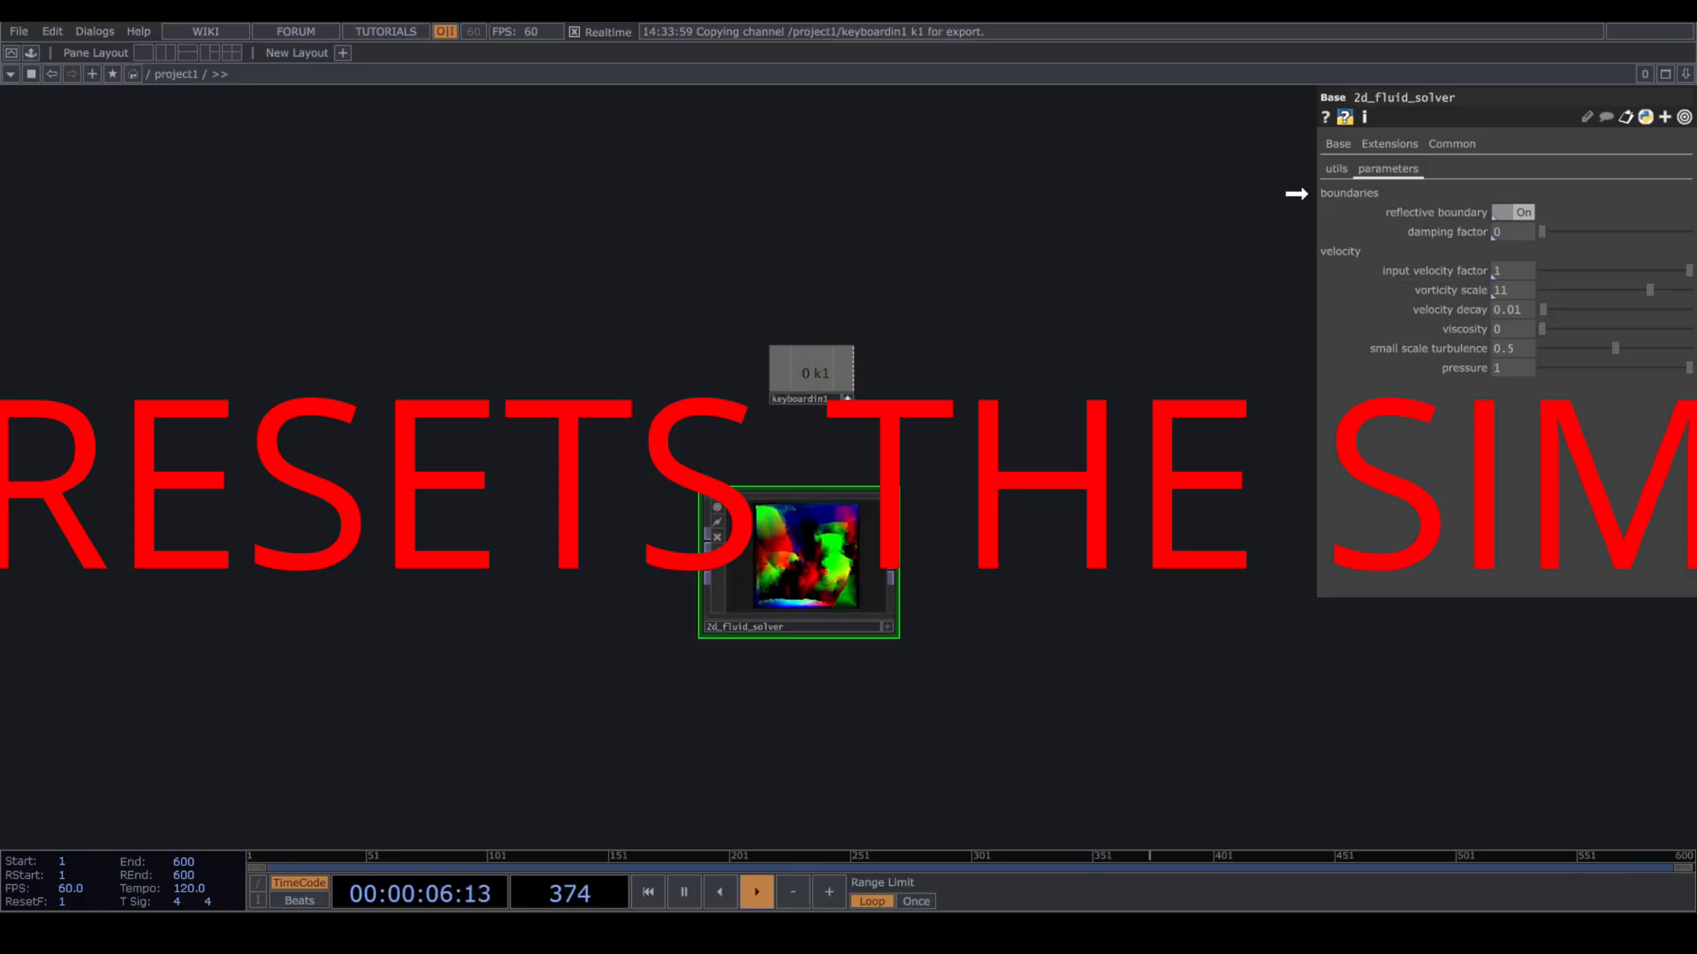
{"action": "left_click_drag", "start_coordinate": [1295, 193], "coordinate": [1337, 169]}
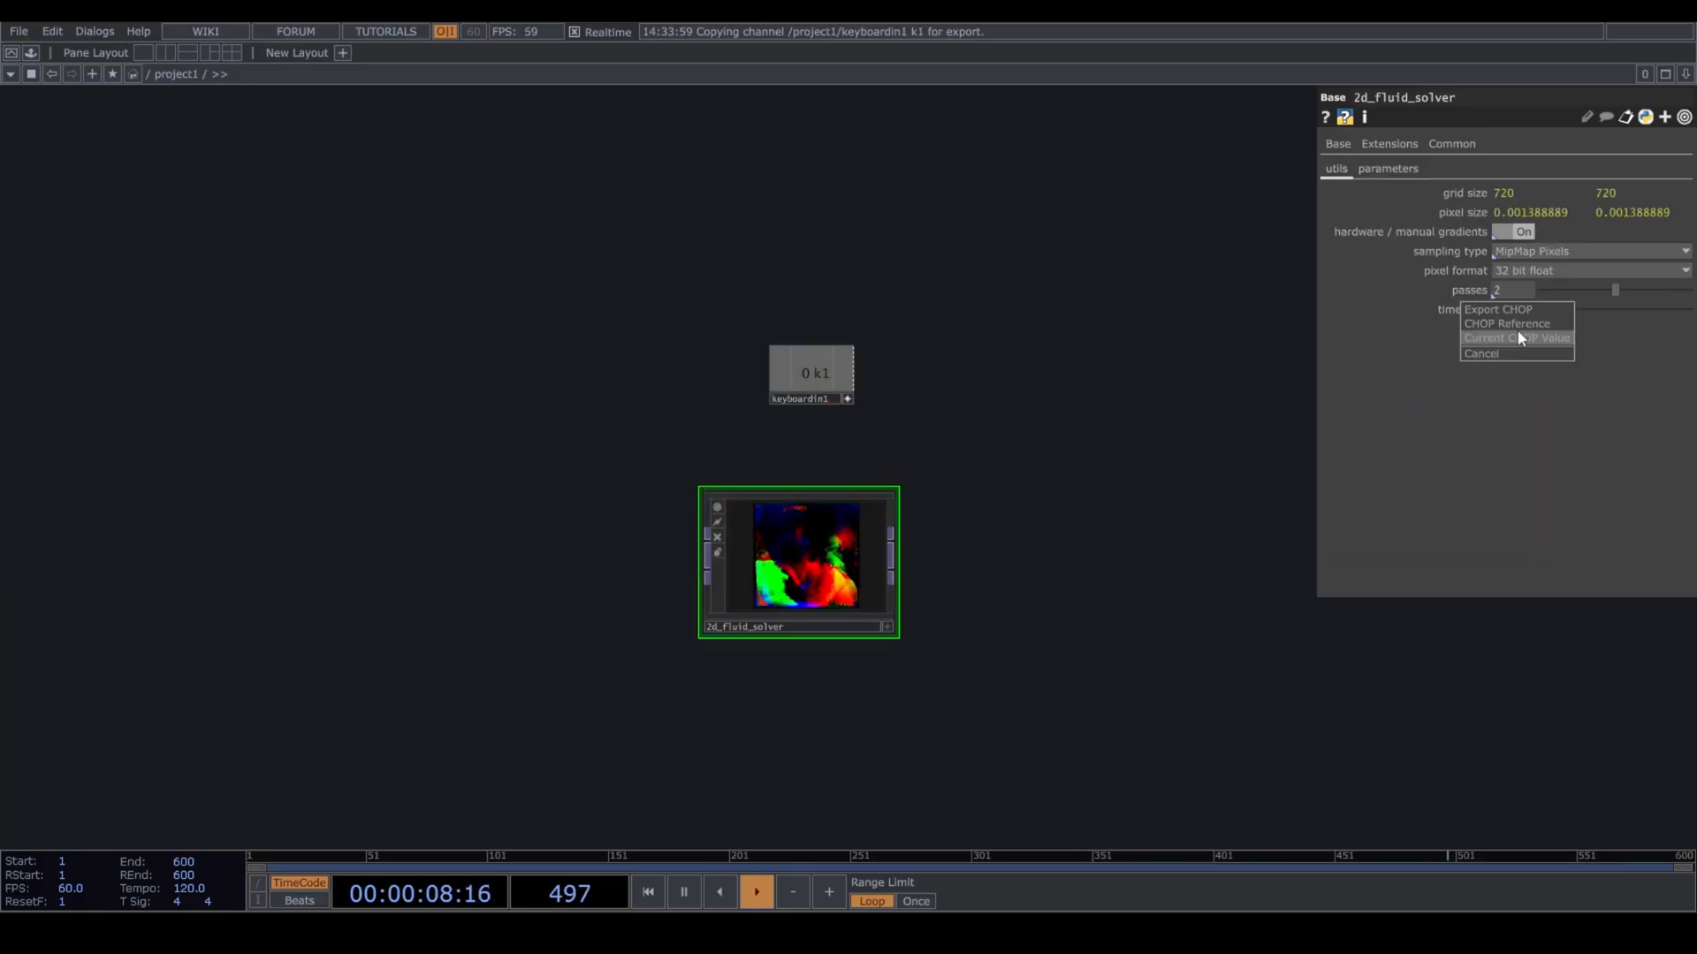
{"action": "left_click", "coordinate": [1518, 323]}
Link Fluid_simulation's Reset parameter to keyboardin1's k1 channel as a CHOP Reference.
{"action": "scroll", "coordinate": [790, 592], "scroll_direction": "down", "scroll_amount": 3}
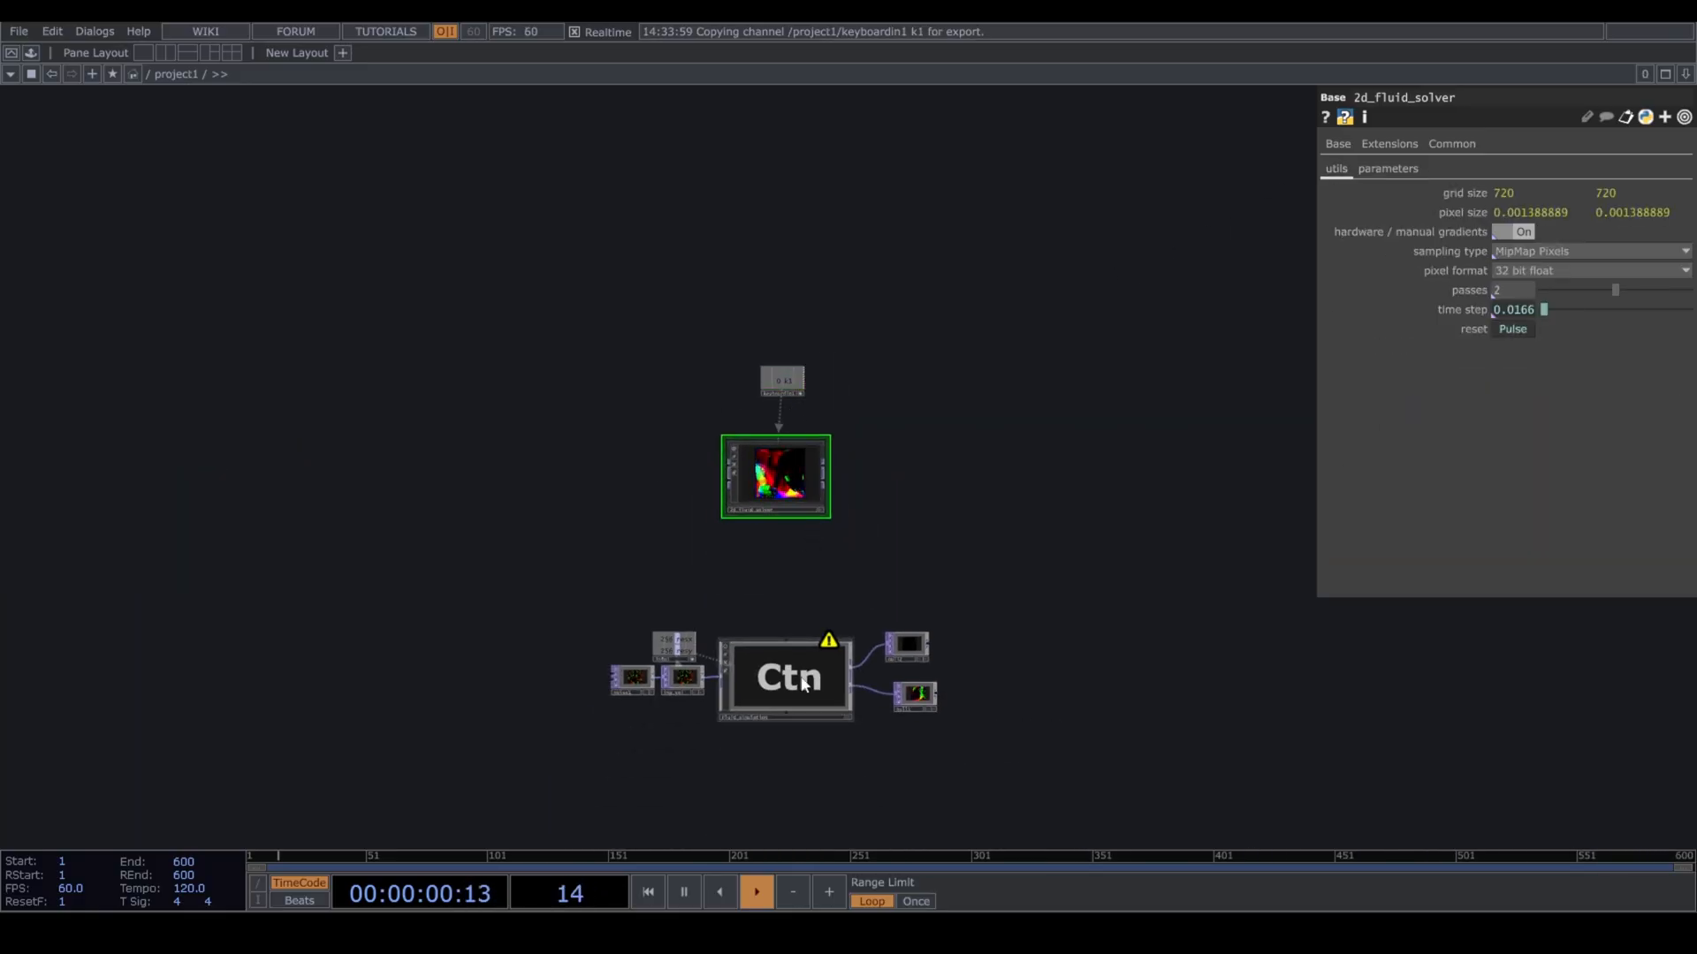
{"action": "left_click", "coordinate": [805, 685]}
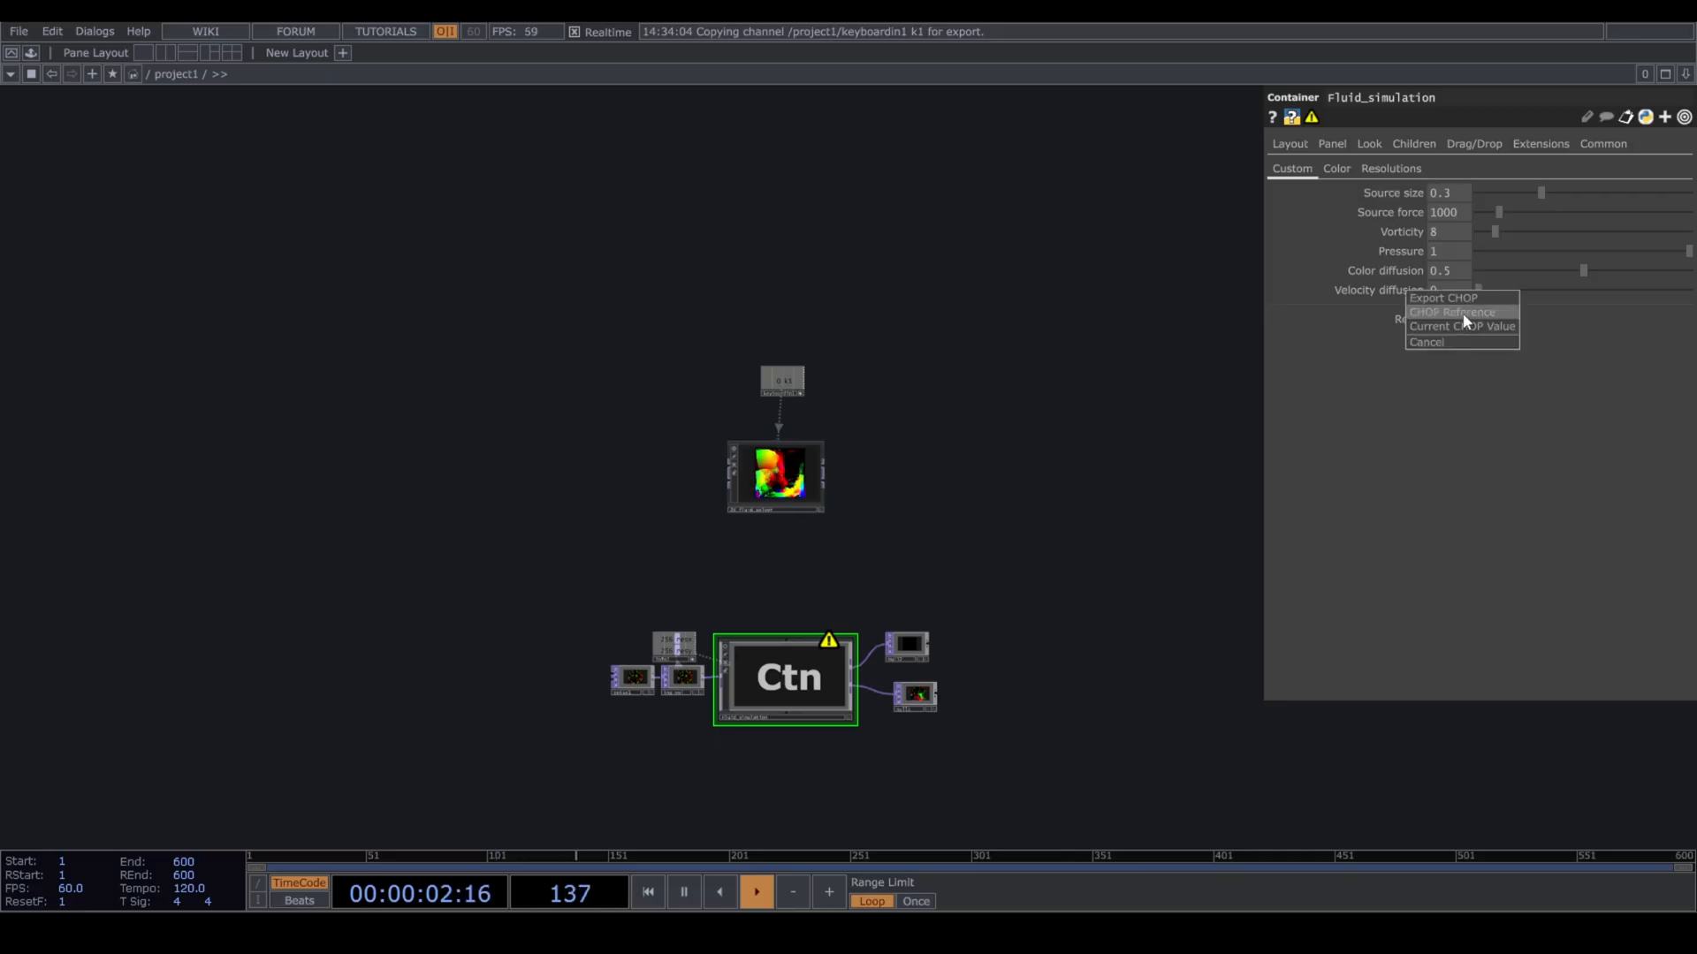
{"action": "scroll", "coordinate": [811, 495], "scroll_direction": "up", "scroll_amount": 5}
{"action": "scroll", "coordinate": [776, 454], "scroll_direction": "down", "scroll_amount": 4}
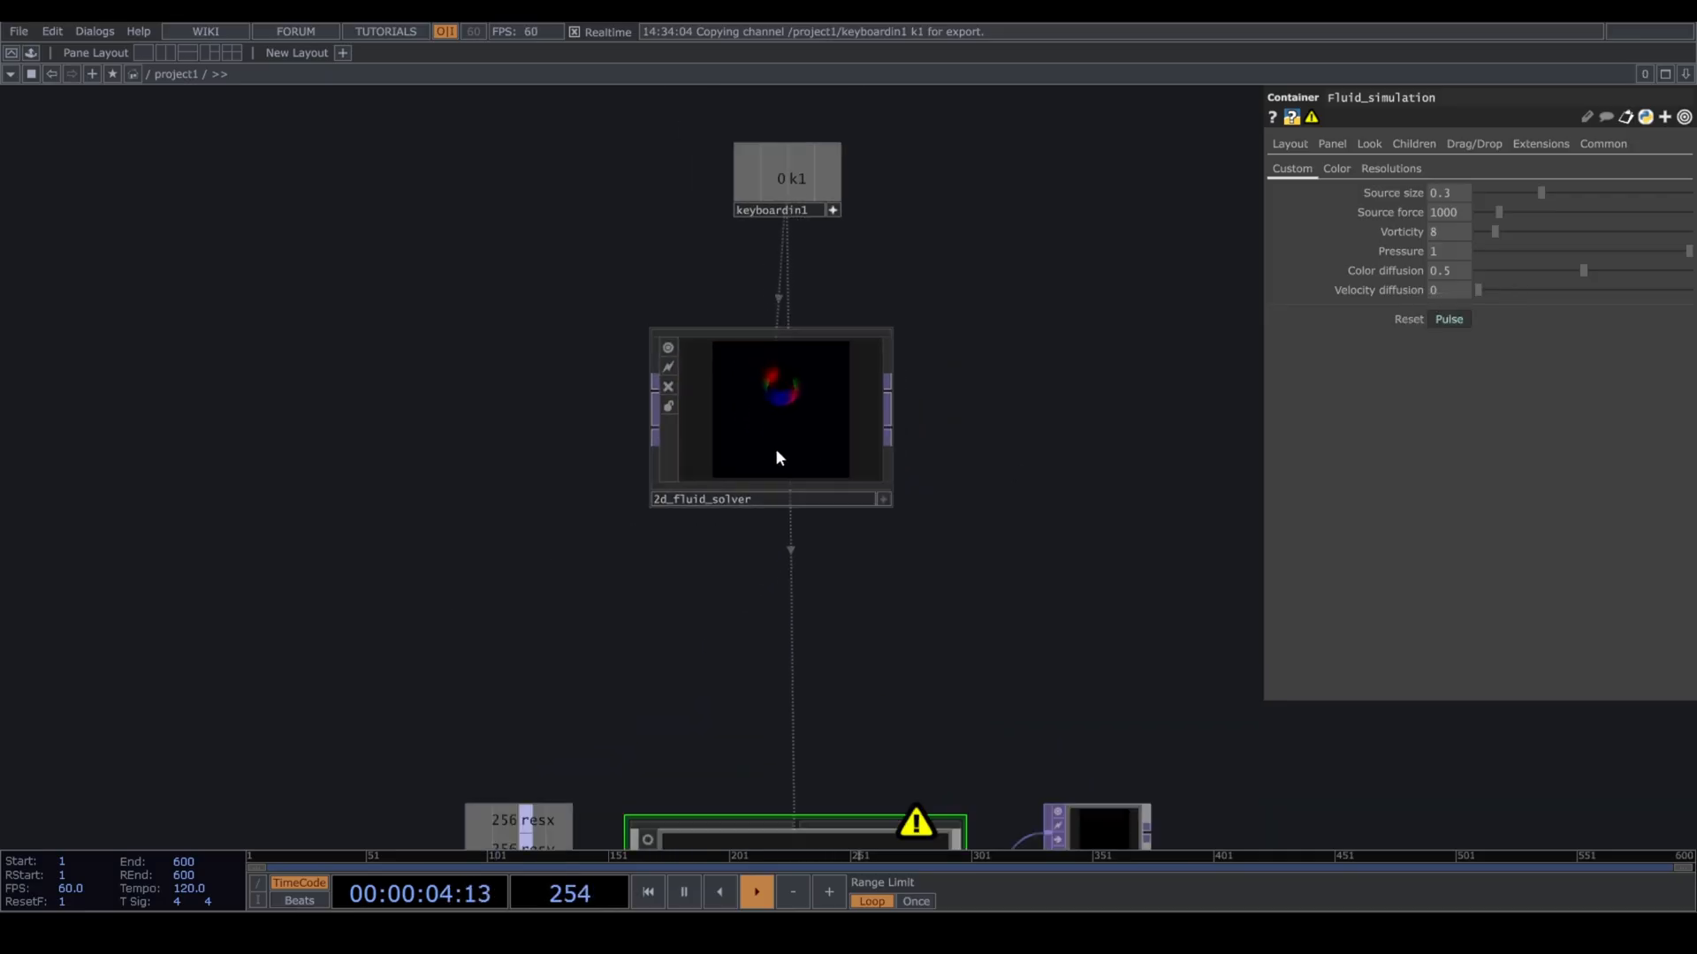
Add a Noise TOP beside the input side of 2d_fluid_solver, above the existing noise1 network.
{"action": "left_click_drag", "start_coordinate": [542, 465], "coordinate": [562, 493]}
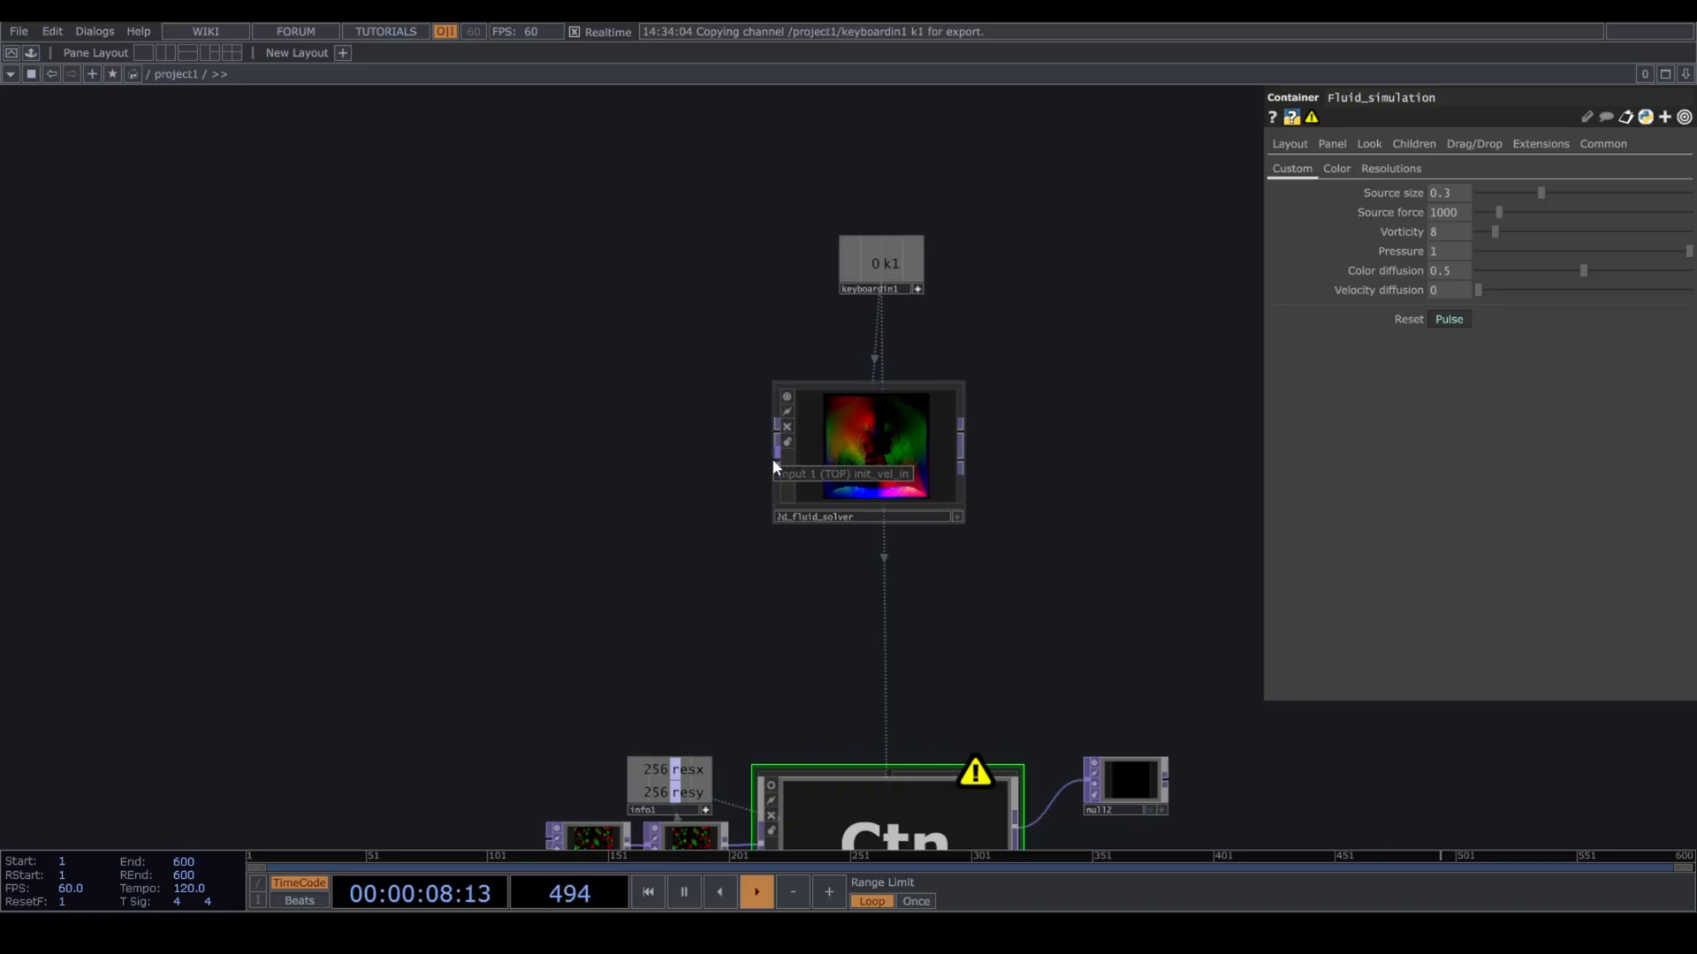
{"action": "left_click_drag", "start_coordinate": [618, 754], "coordinate": [740, 694]}
{"action": "left_click", "coordinate": [718, 785]}
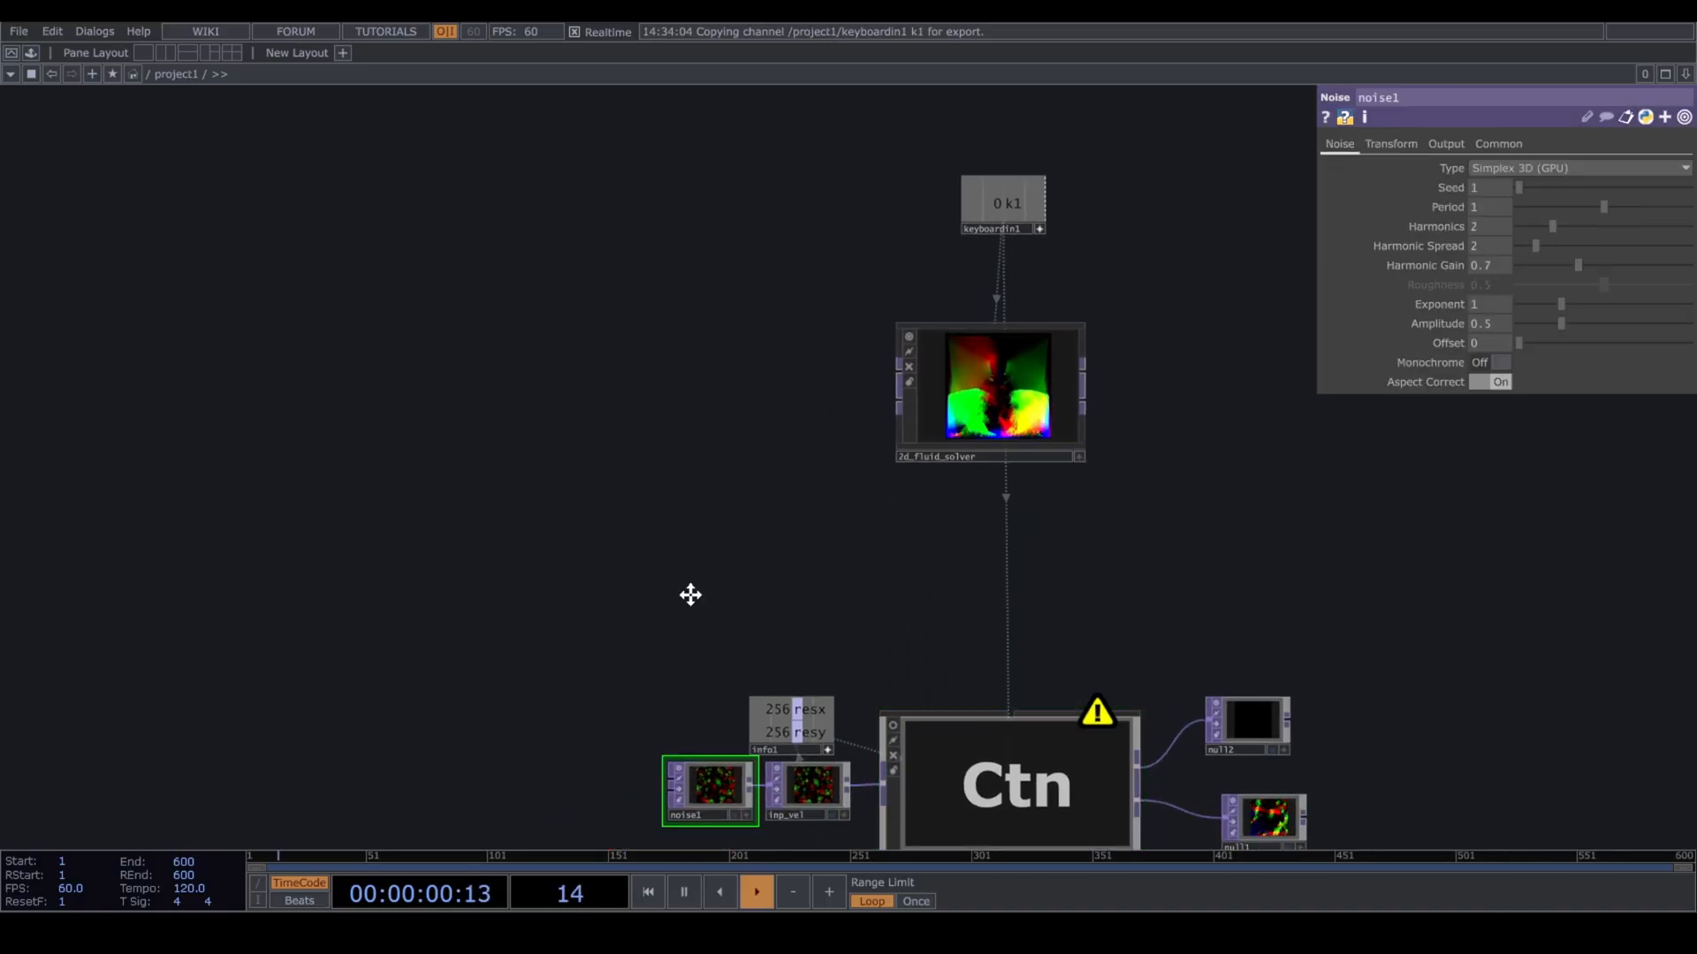
{"action": "key", "text": "Tab"}
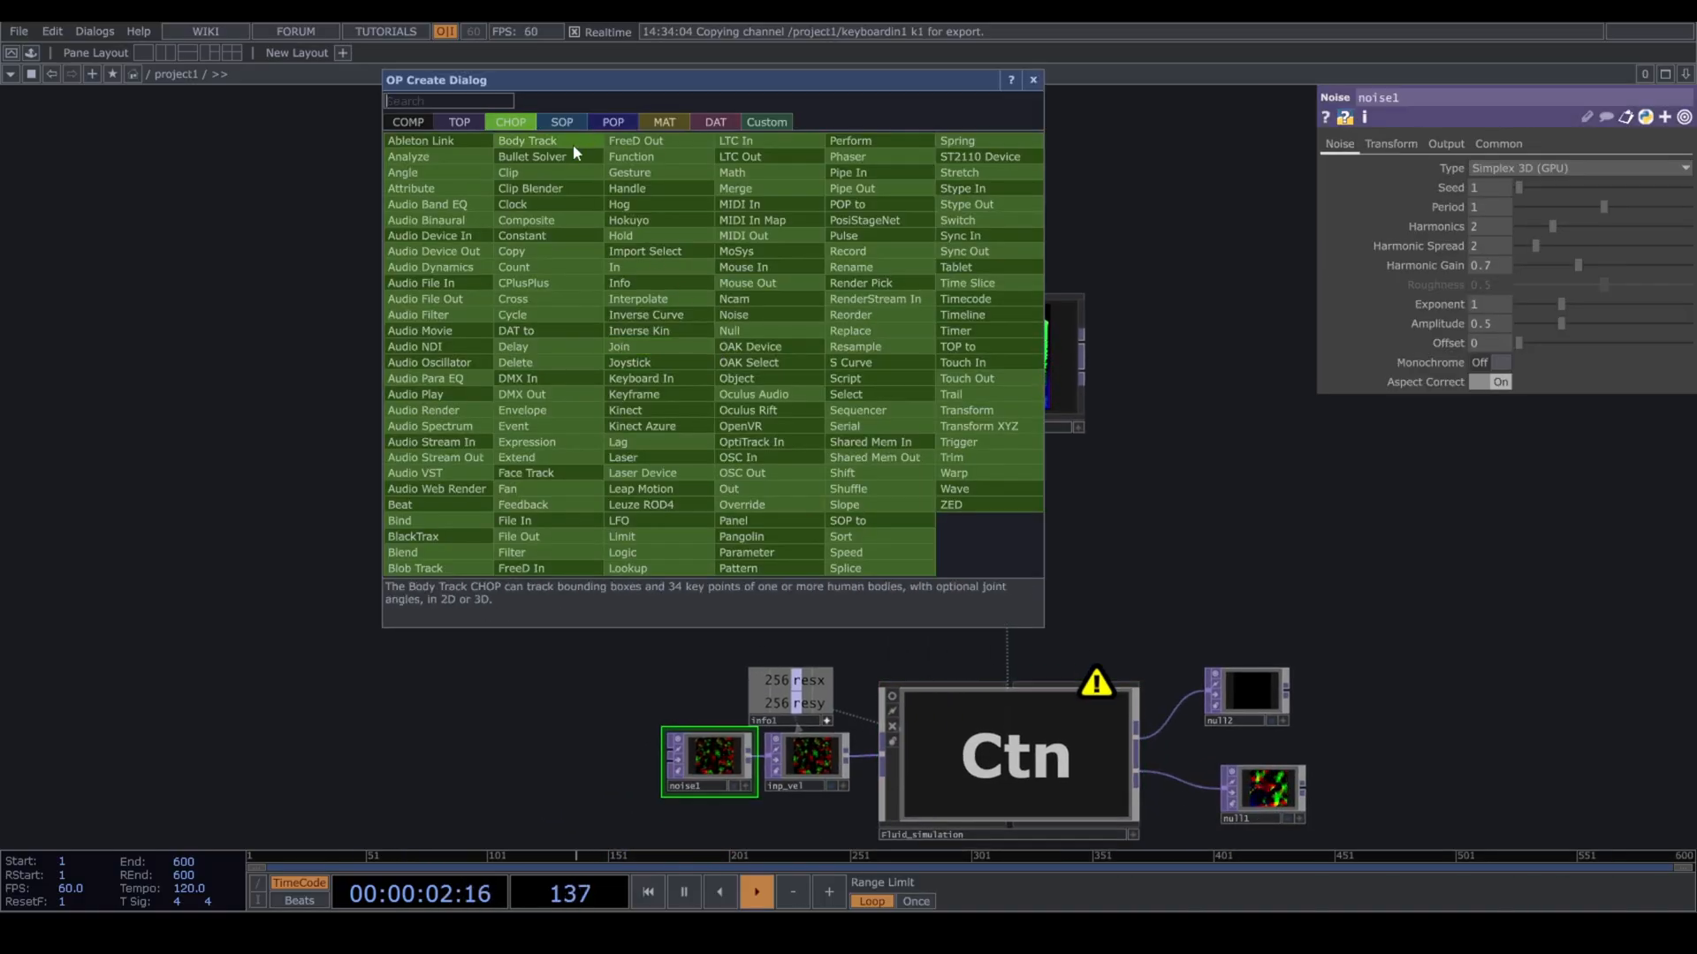
{"action": "left_click", "coordinate": [474, 121]}
{"action": "type", "text": "noi"}
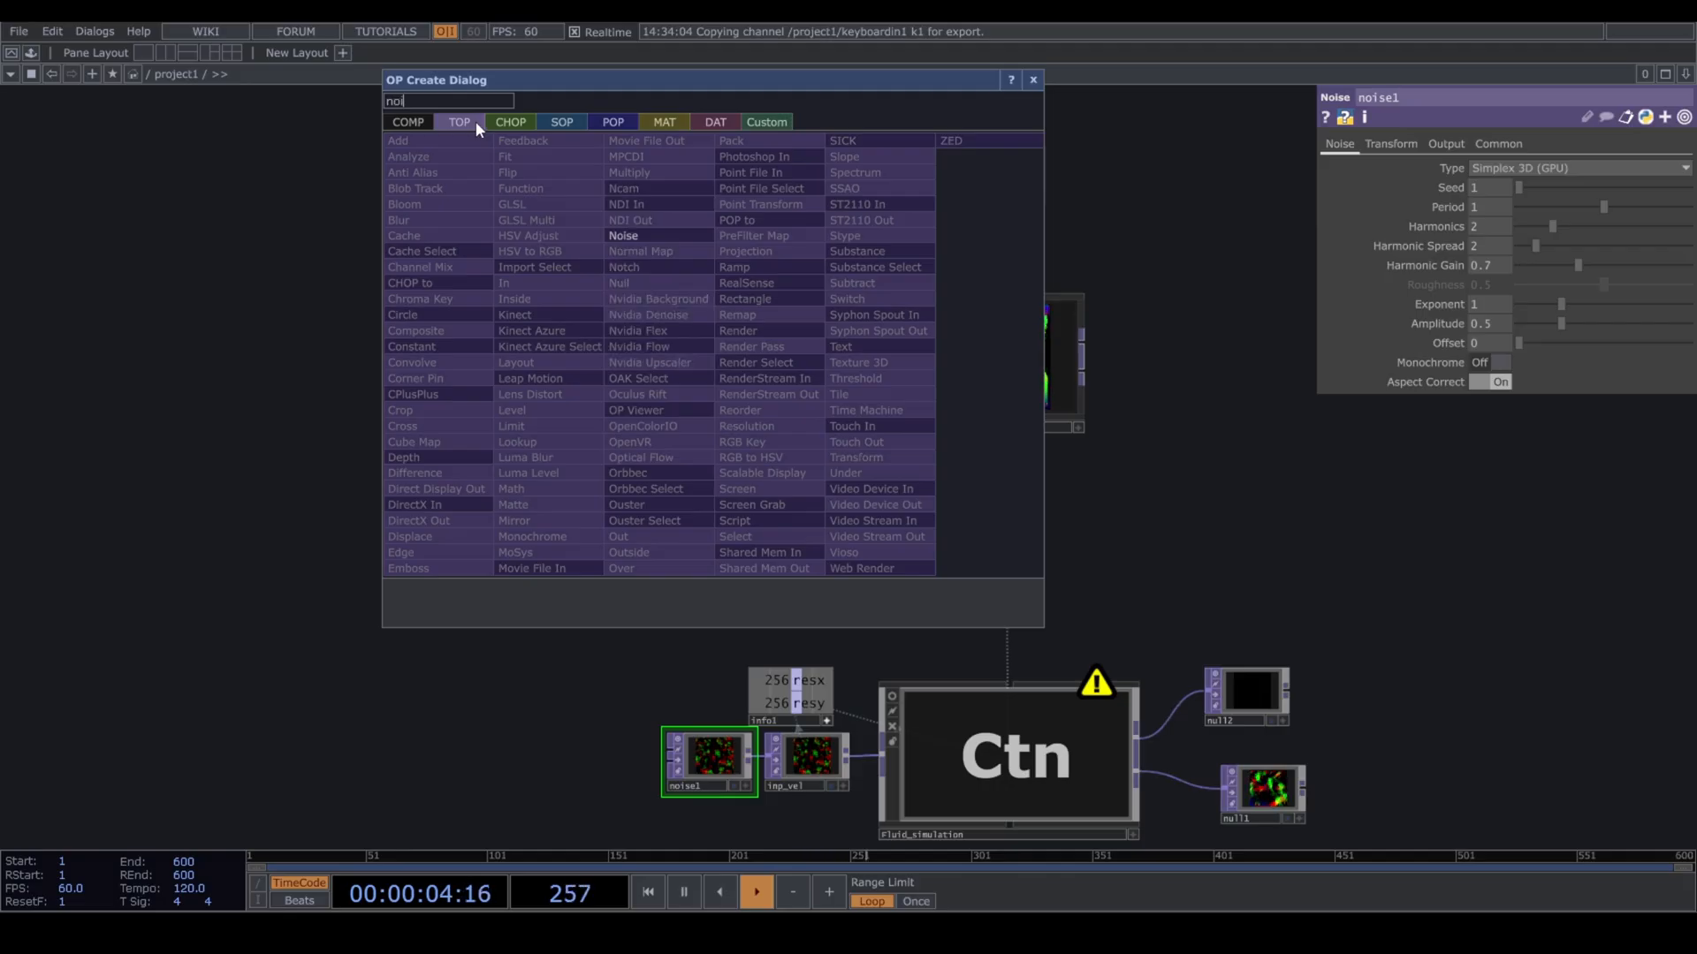
{"action": "left_click", "coordinate": [672, 238]}
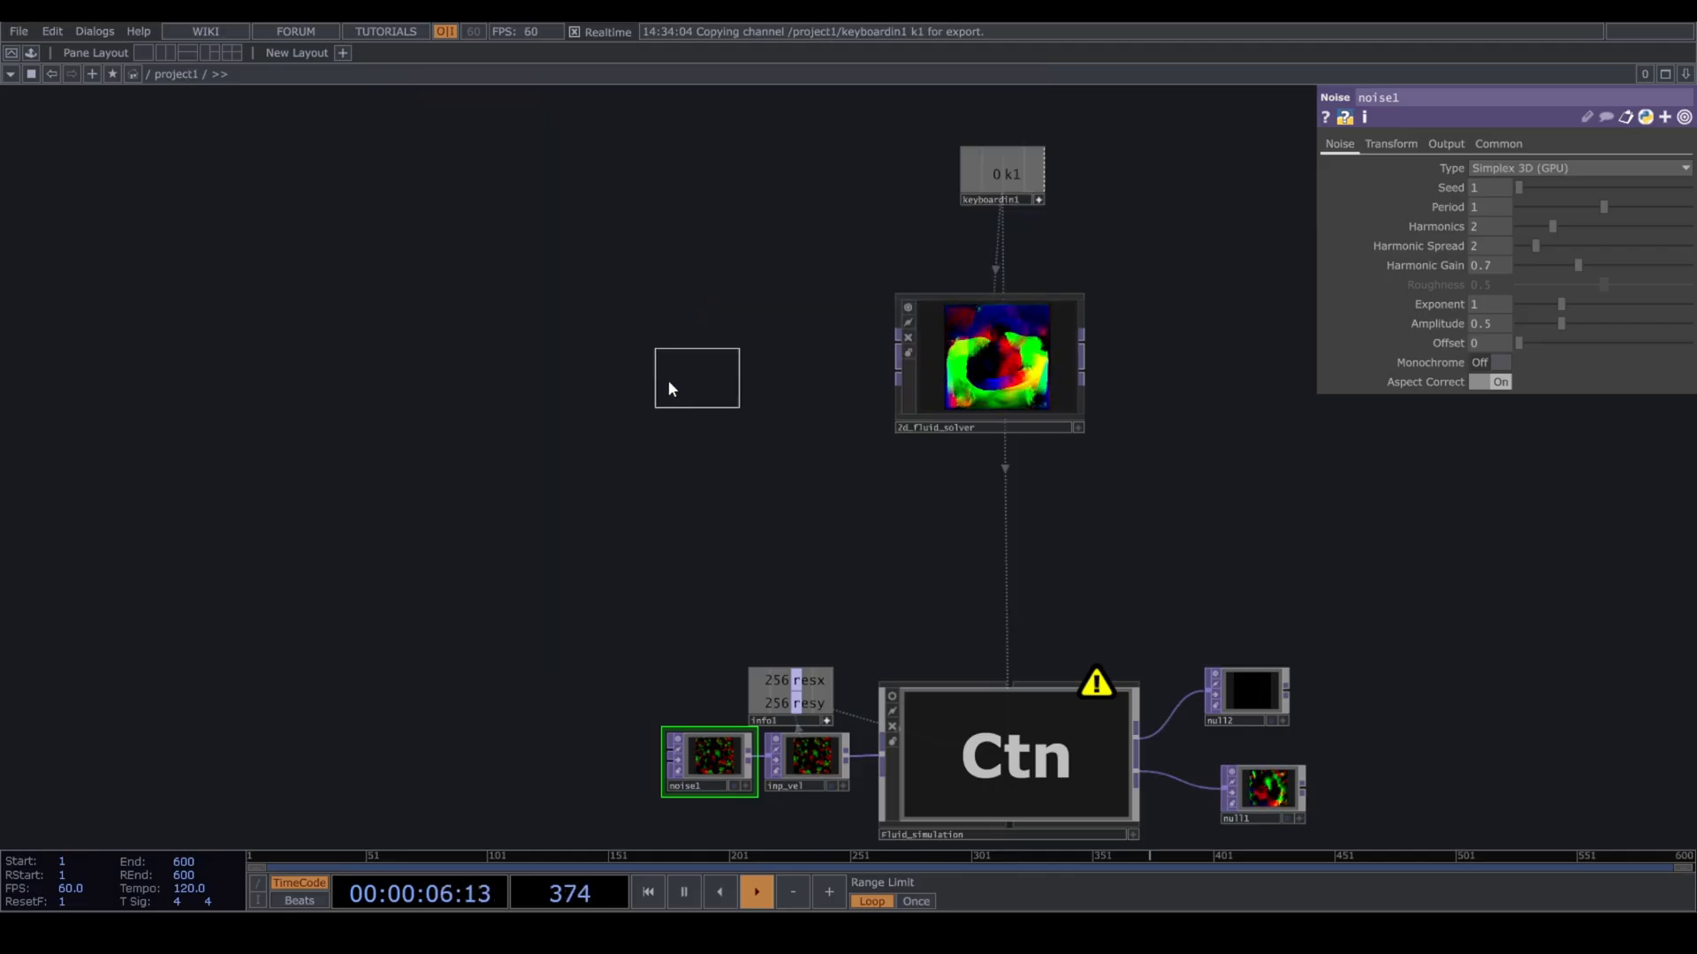
{"action": "left_click", "coordinate": [729, 357]}
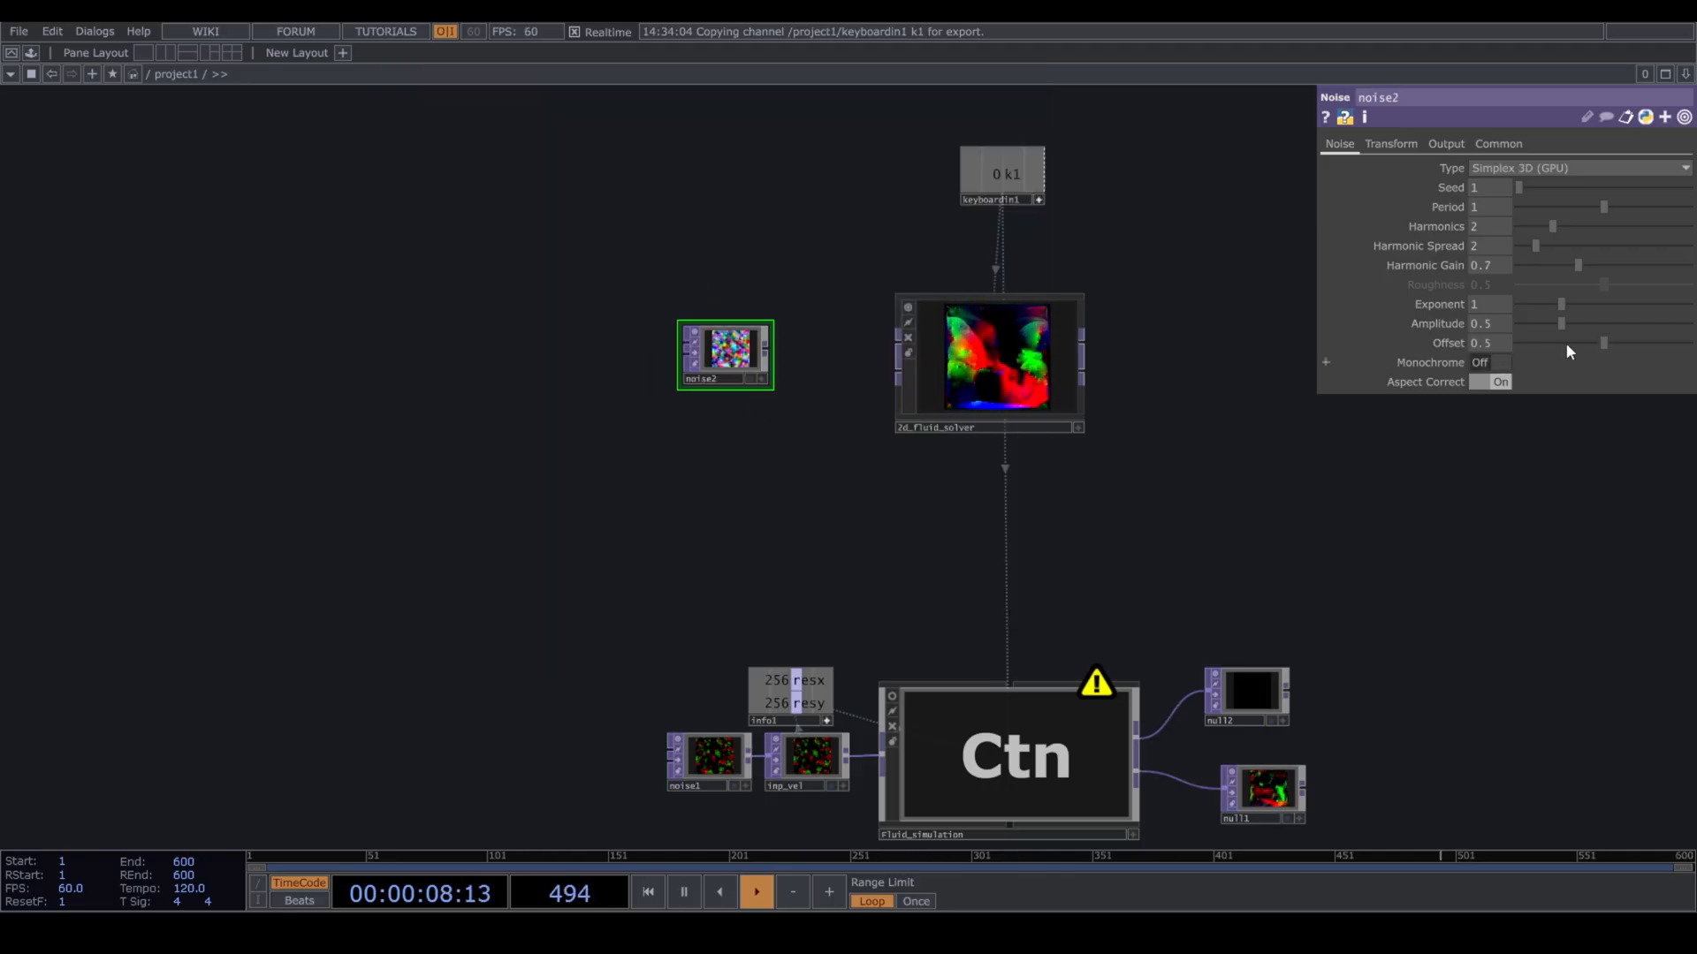
Set the new noise's offset to 0 and its pixel format to 32-bit float (RG).
{"action": "left_click_drag", "start_coordinate": [1567, 345], "coordinate": [1360, 404]}
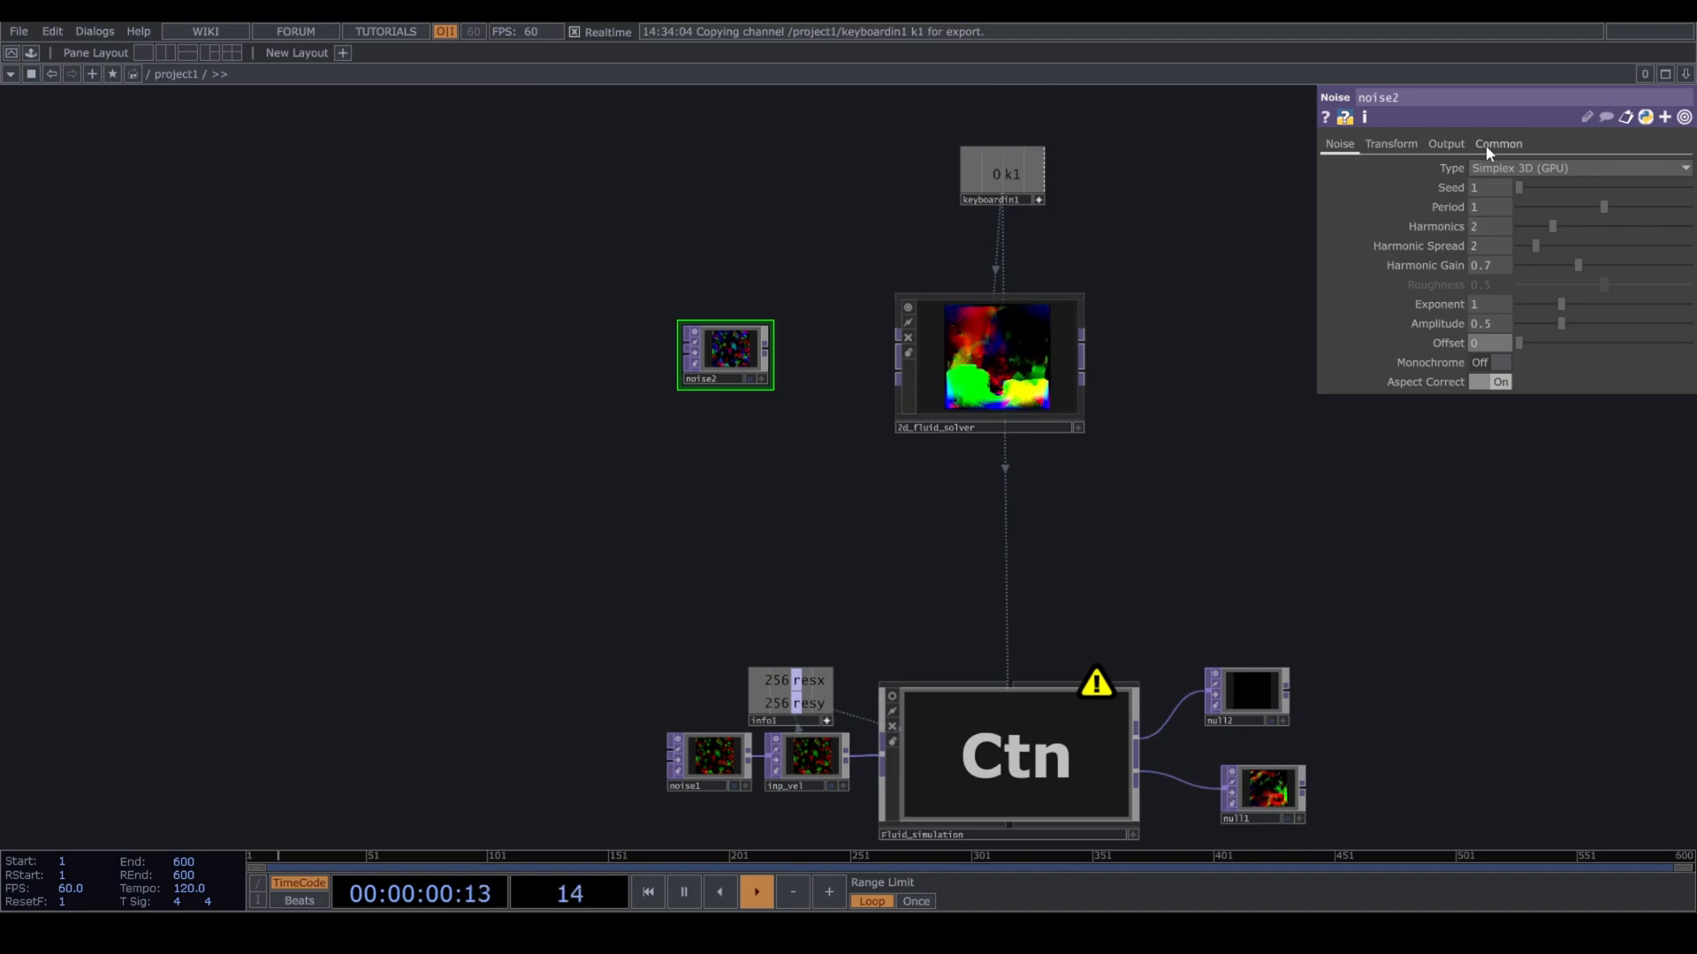
{"action": "left_click", "coordinate": [1550, 364]}
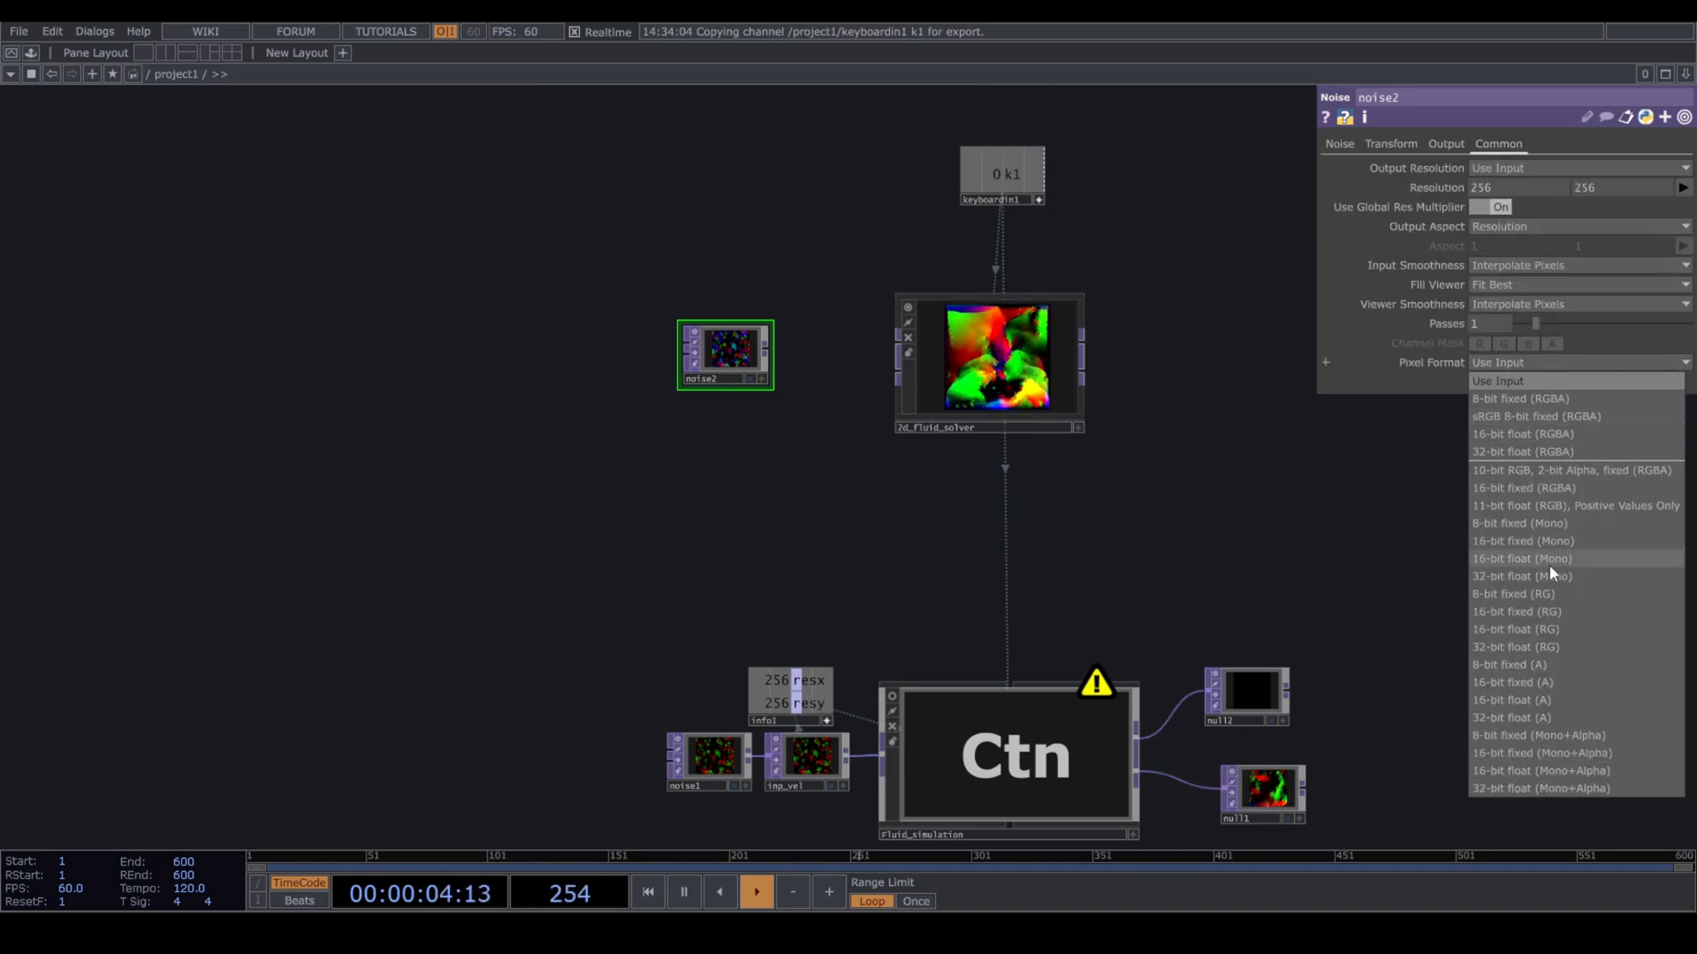
{"action": "left_click", "coordinate": [1584, 647]}
Wire noise2 into 2d_fluid_solver's init_vel_in input and set the noise amplitude to 0.3.
{"action": "scroll", "coordinate": [733, 335], "scroll_direction": "up", "scroll_amount": 3}
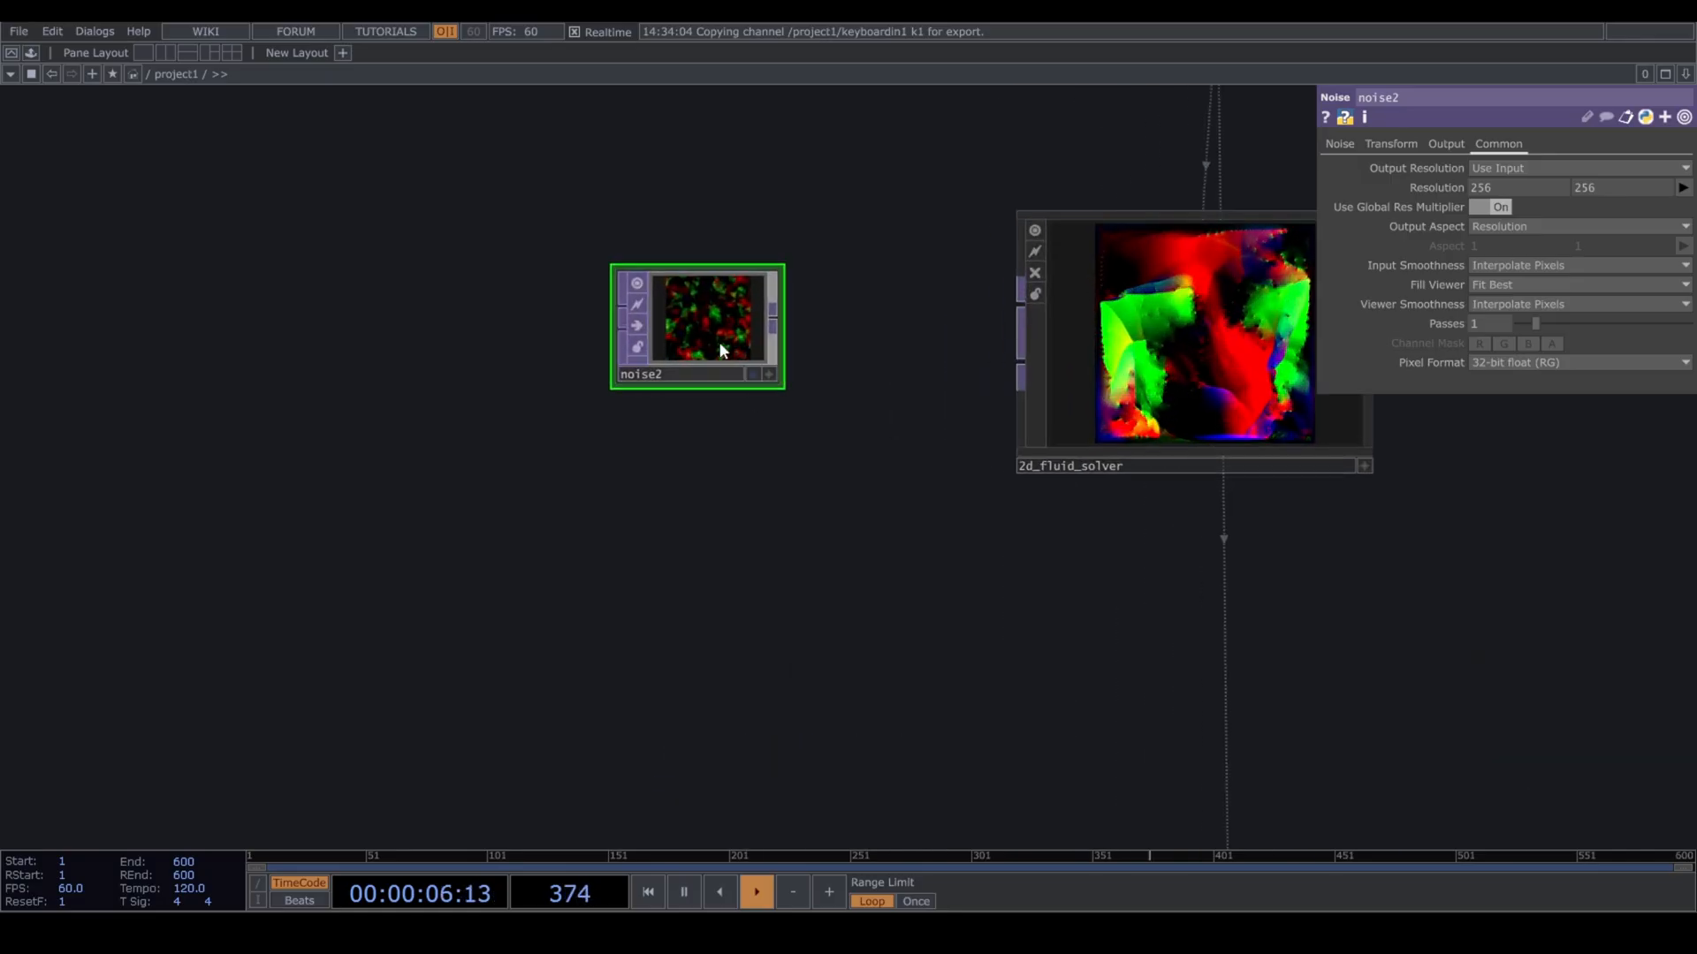
{"action": "left_click_drag", "start_coordinate": [776, 382], "coordinate": [1036, 375]}
{"action": "left_click_drag", "start_coordinate": [830, 500], "coordinate": [631, 488]}
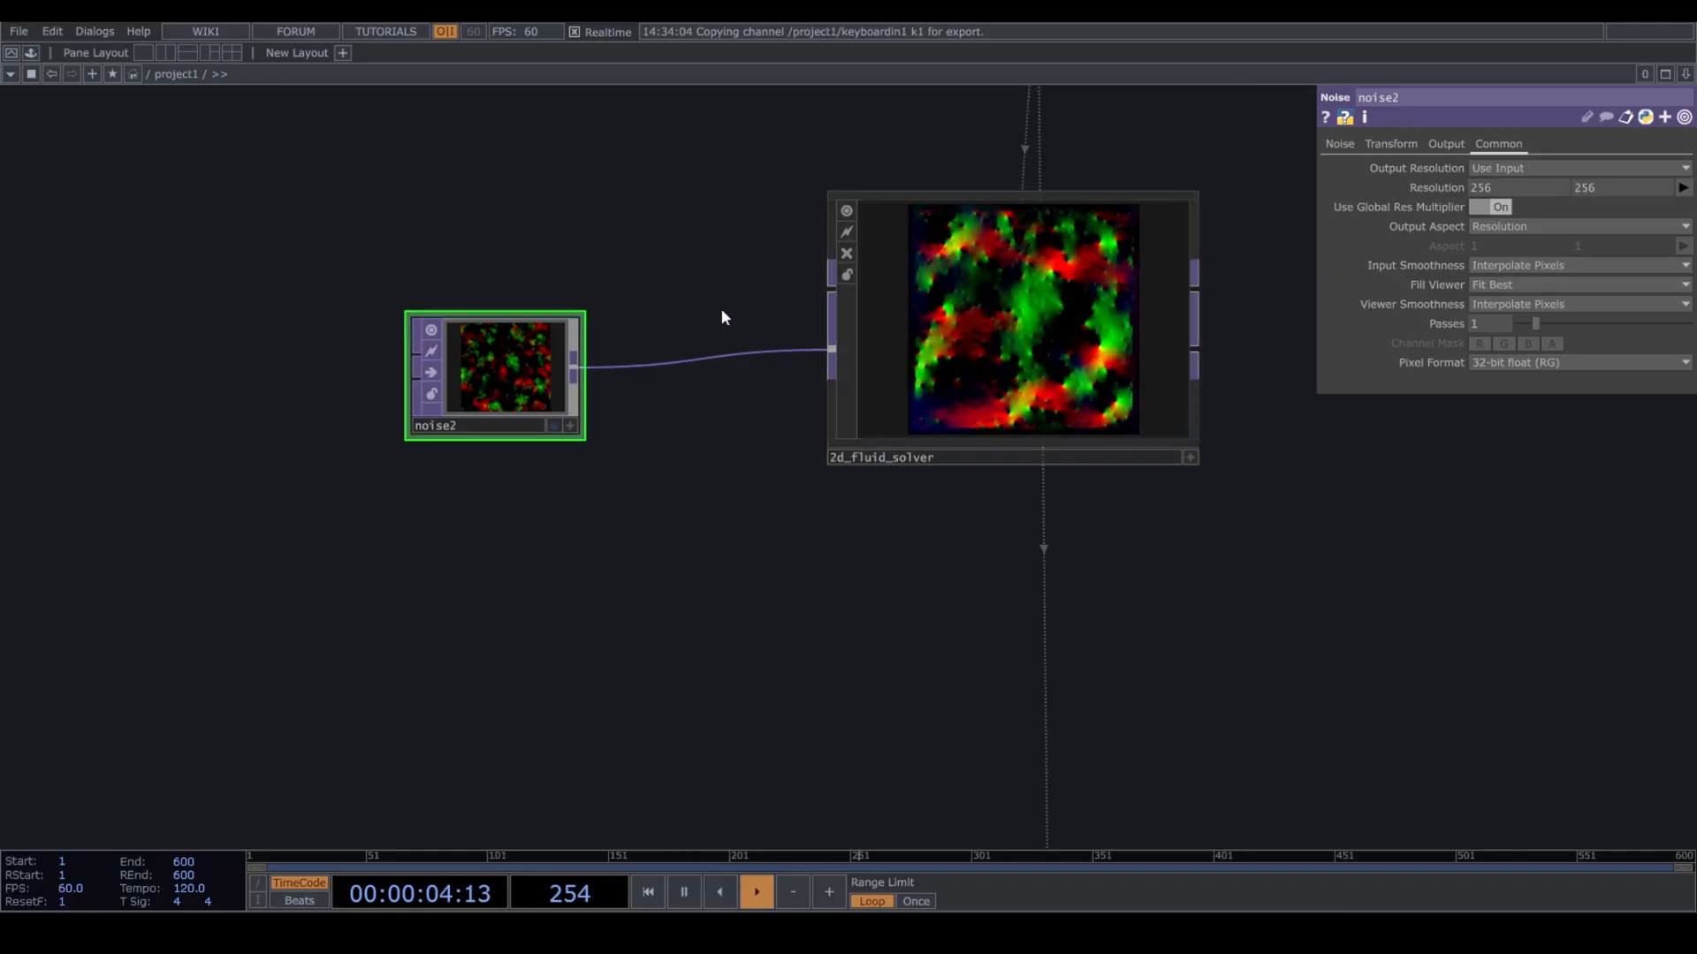
{"action": "left_click", "coordinate": [1339, 144]}
{"action": "middle_click_drag", "start_coordinate": [1496, 325], "coordinate": [1481, 309]}
{"action": "left_click_drag", "start_coordinate": [663, 488], "coordinate": [734, 571]}
{"action": "left_click_drag", "start_coordinate": [558, 455], "coordinate": [399, 454]}
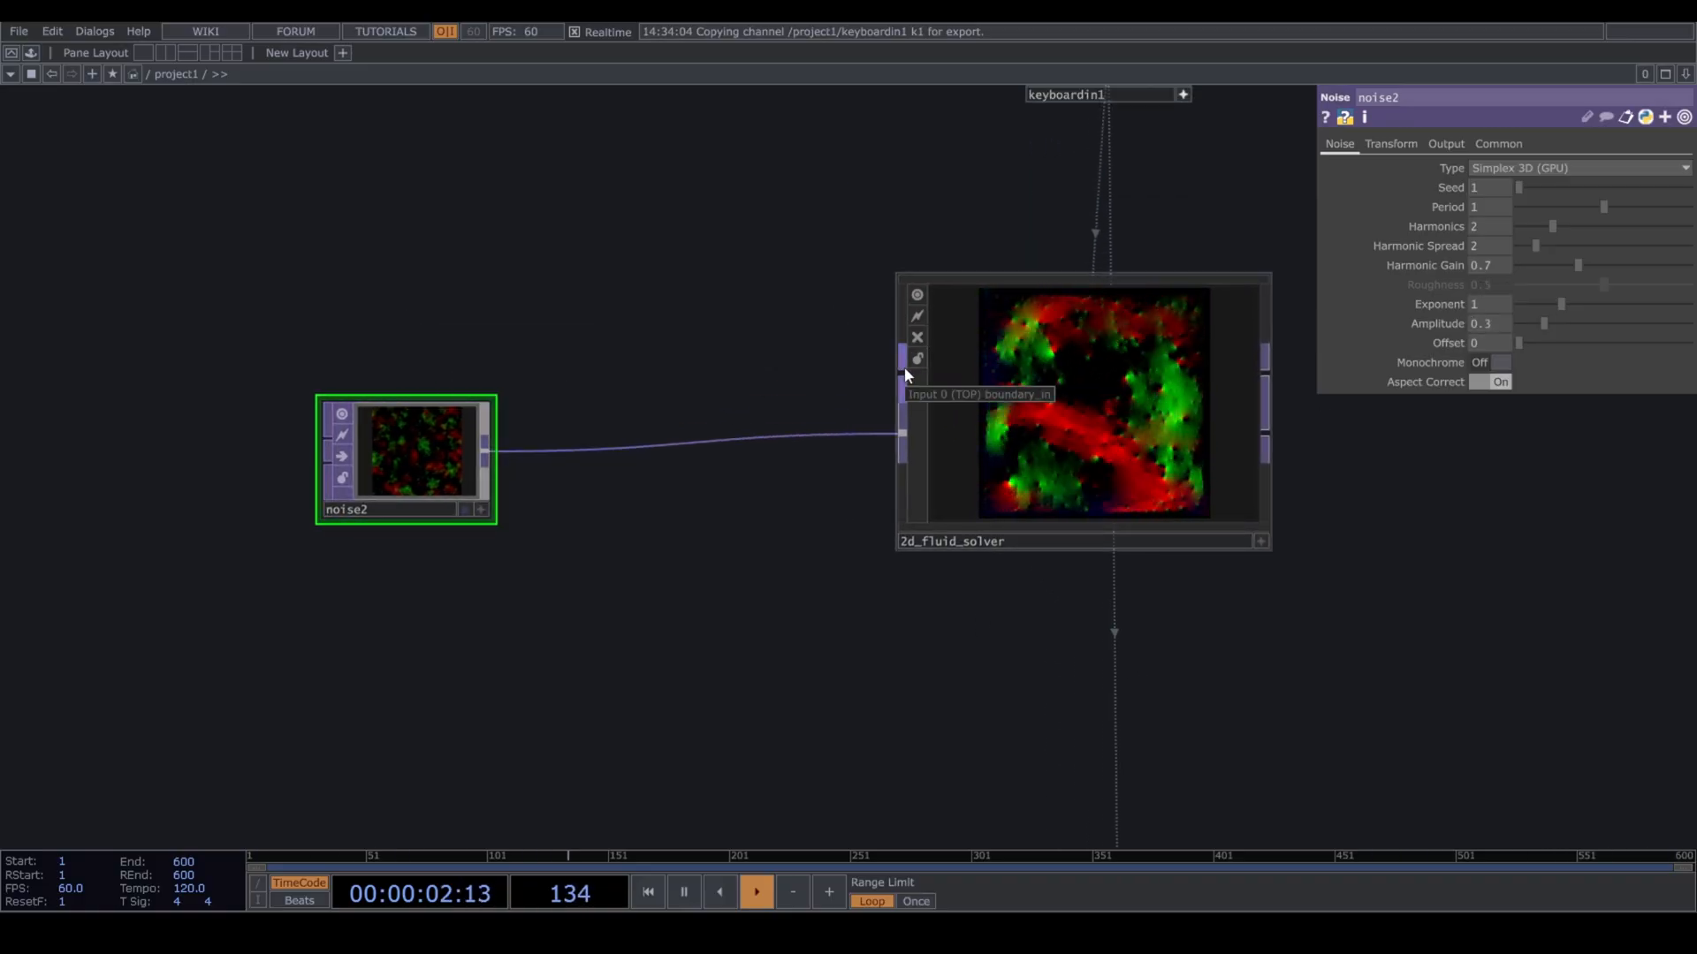
Add a Rectangle TOP fed by noise2, place it above the noise and wire it into 2d_fluid_solver's boundary_in input.
{"action": "left_click", "coordinate": [484, 452]}
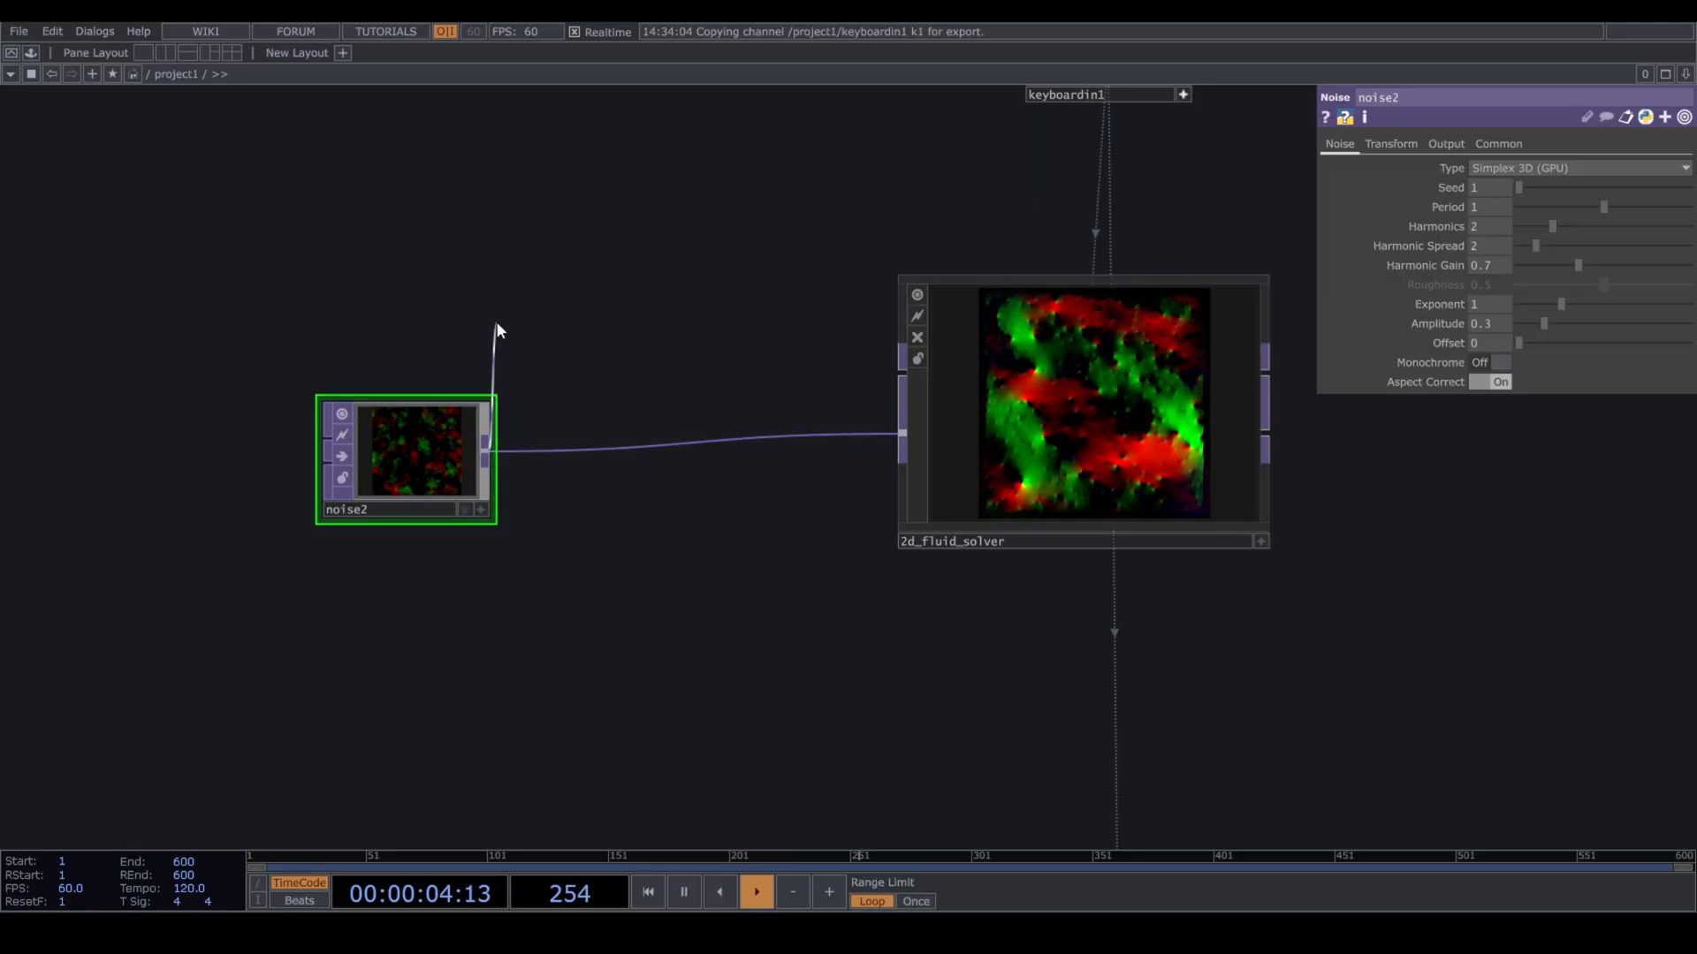
{"action": "left_click", "coordinate": [496, 321]}
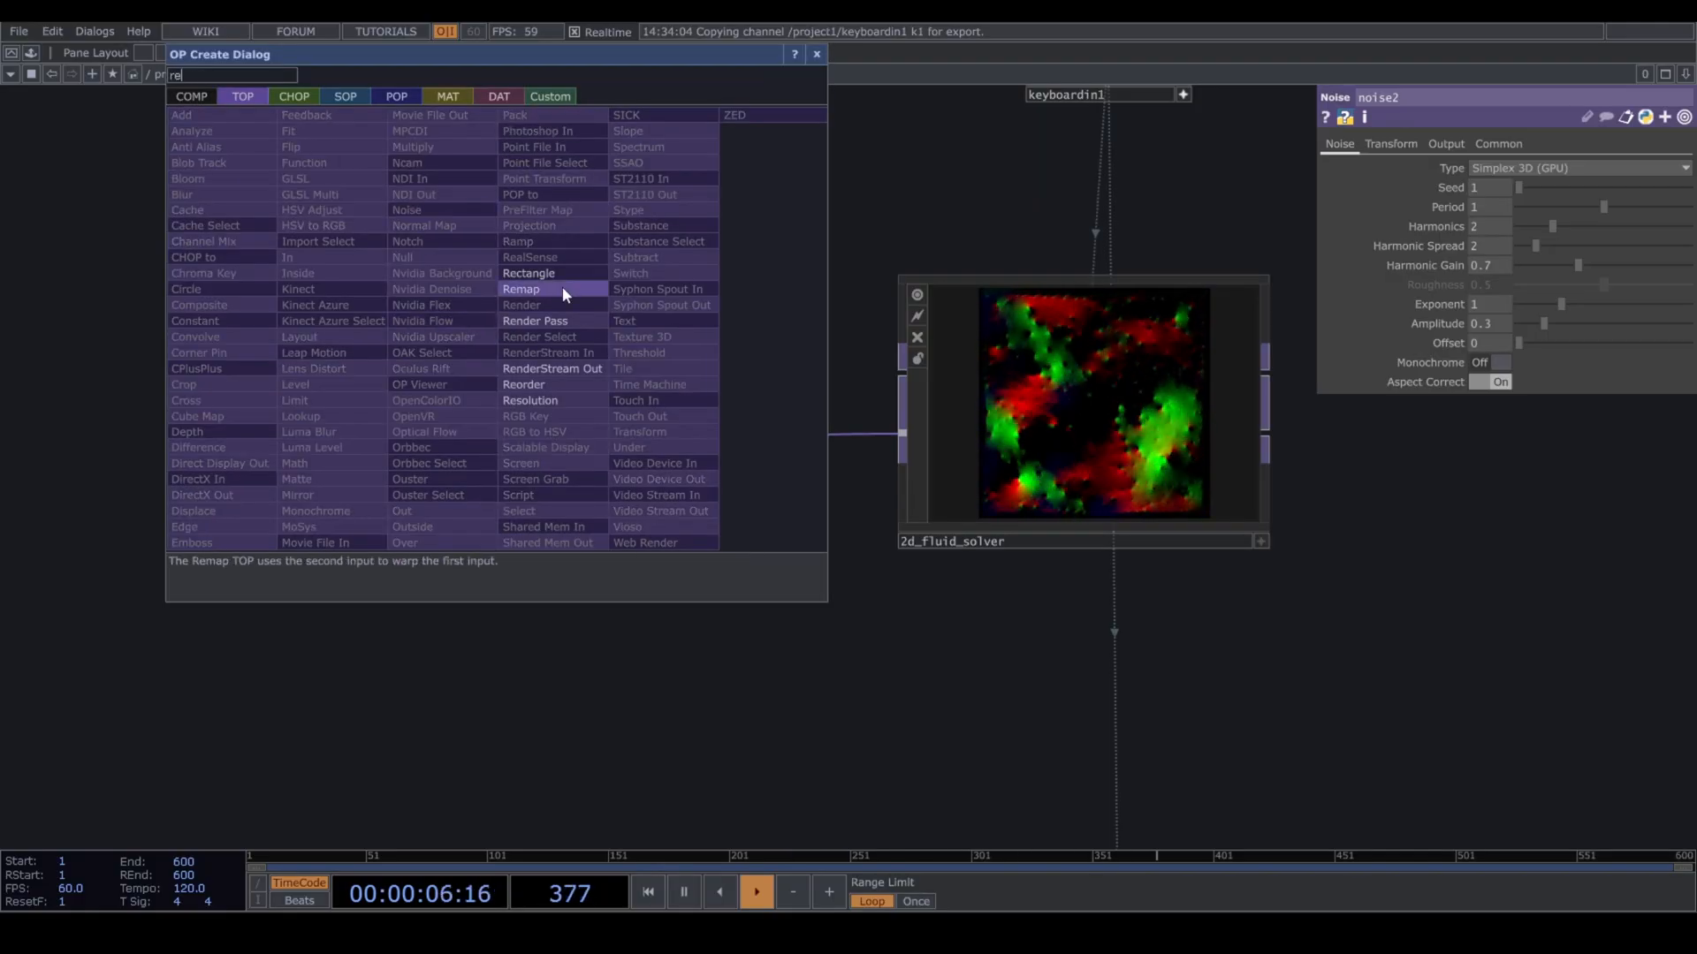
{"action": "left_click", "coordinate": [560, 288]}
{"action": "left_click", "coordinate": [548, 296]}
{"action": "scroll", "coordinate": [545, 300], "scroll_direction": "up", "scroll_amount": 3}
{"action": "scroll", "coordinate": [545, 300], "scroll_direction": "down", "scroll_amount": 3}
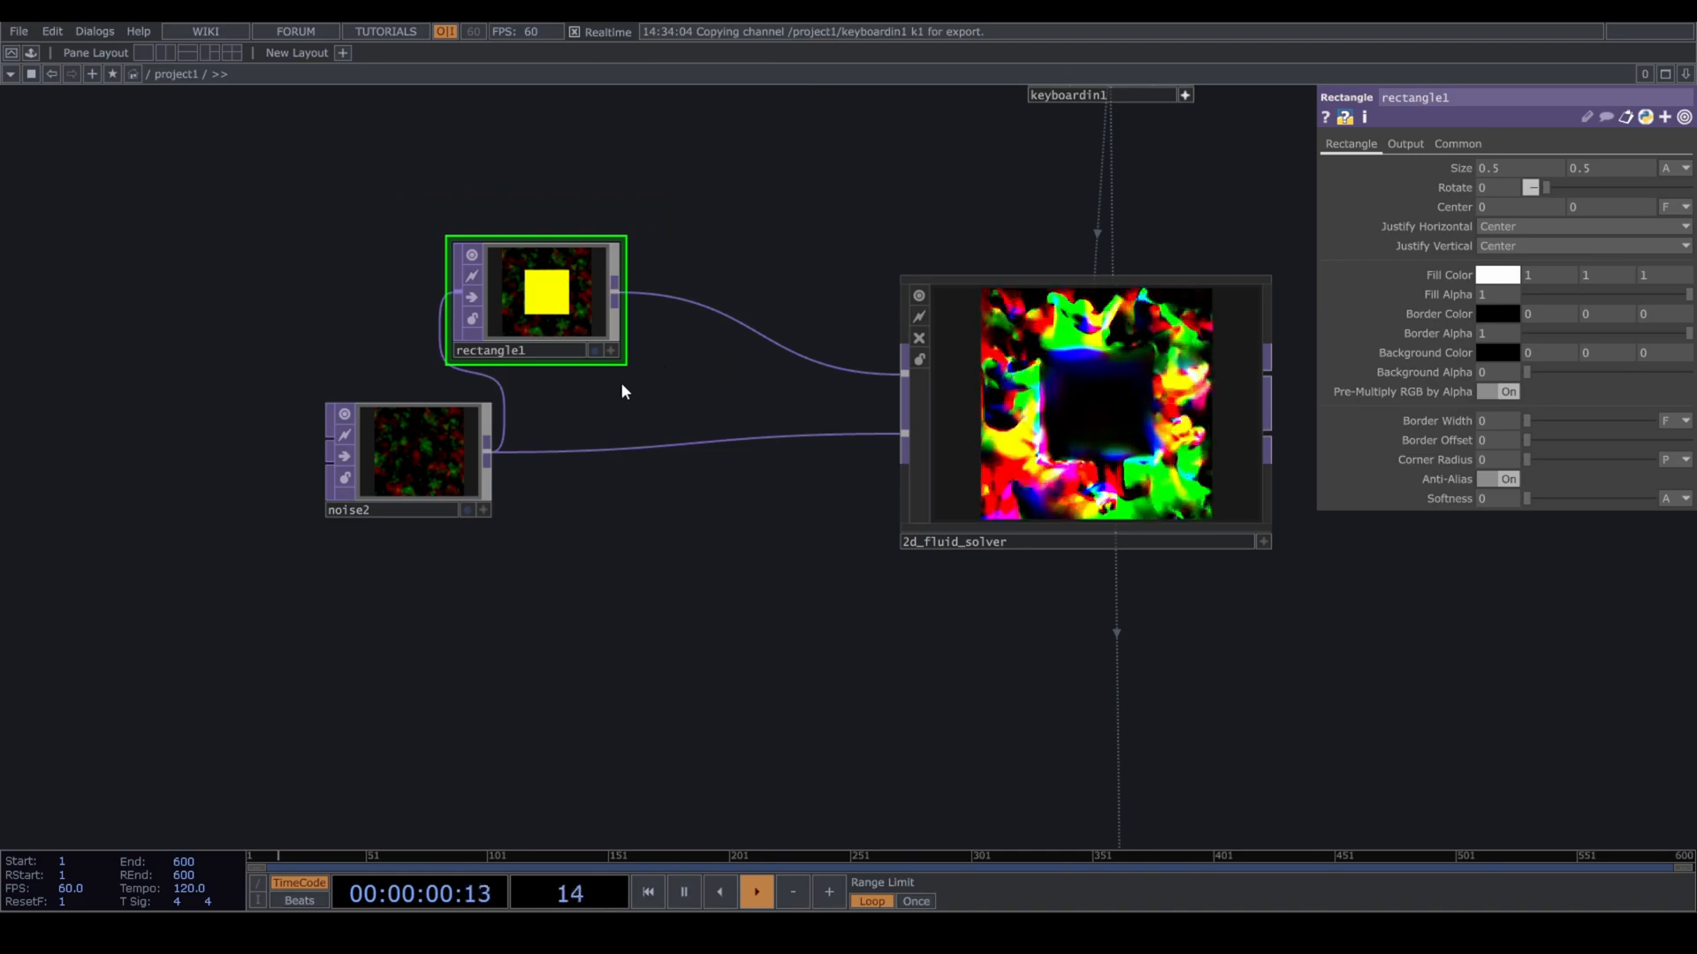
{"action": "left_click_drag", "start_coordinate": [528, 320], "coordinate": [496, 320]}
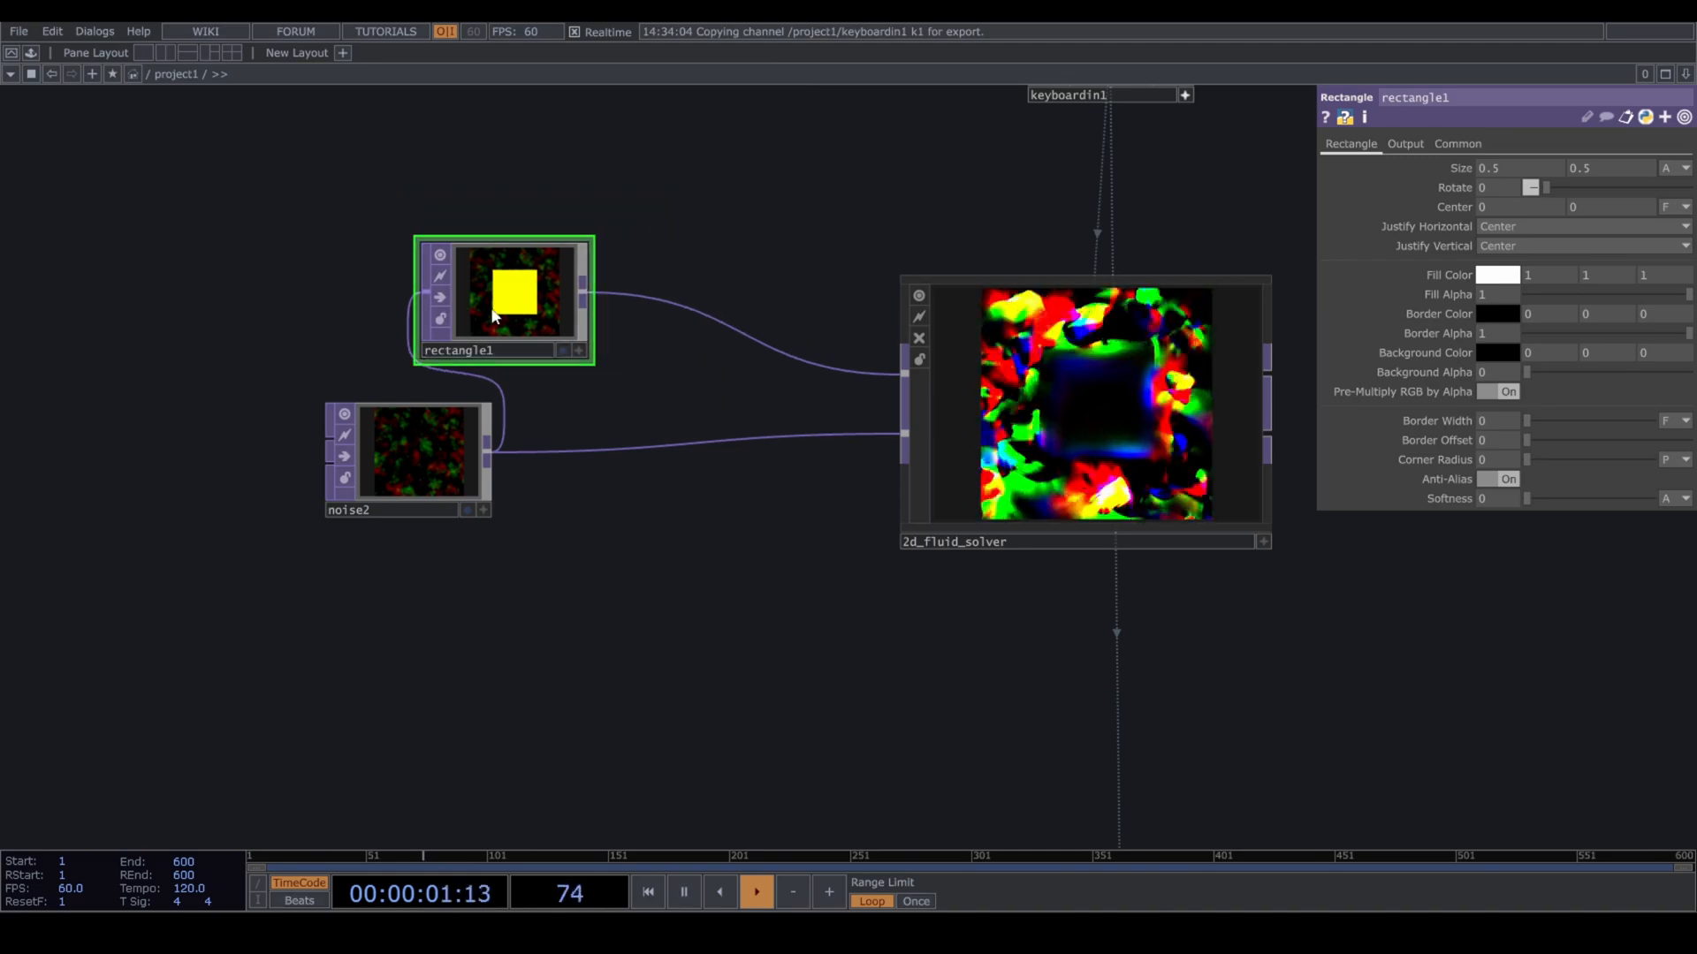
Set rectangle1's Combine with Input option to Set Resolution Only and inspect the solver's output.
{"action": "left_click", "coordinate": [1407, 146]}
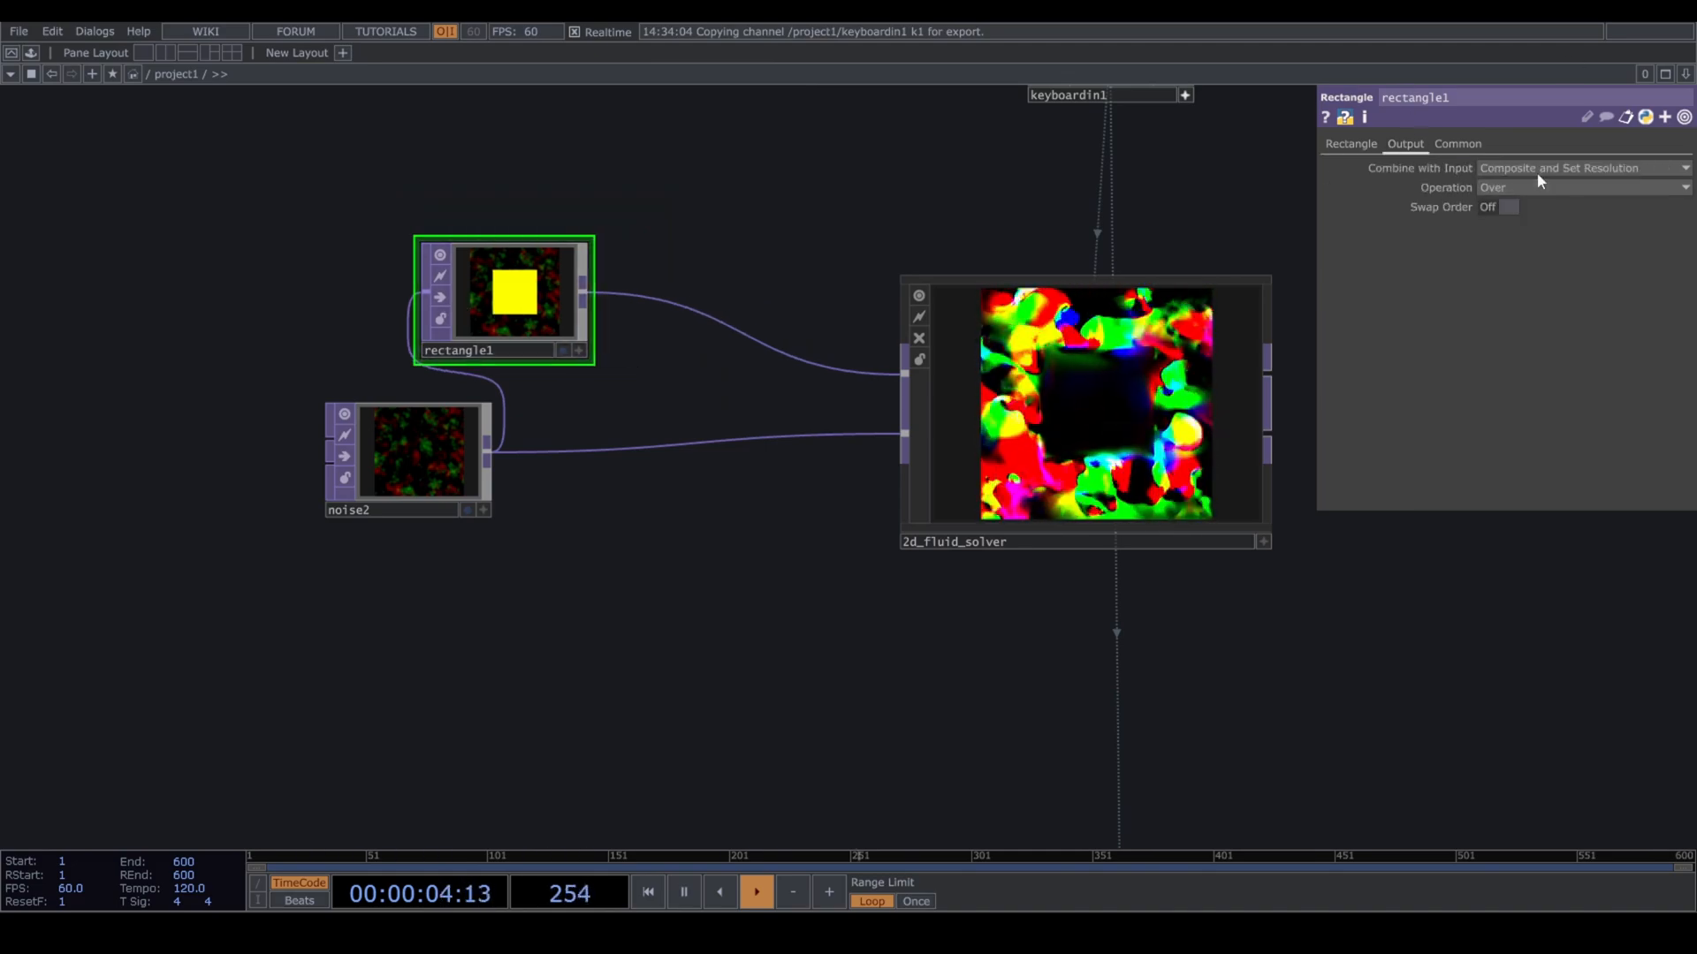
{"action": "left_click", "coordinate": [1536, 168]}
{"action": "left_click", "coordinate": [1535, 187]}
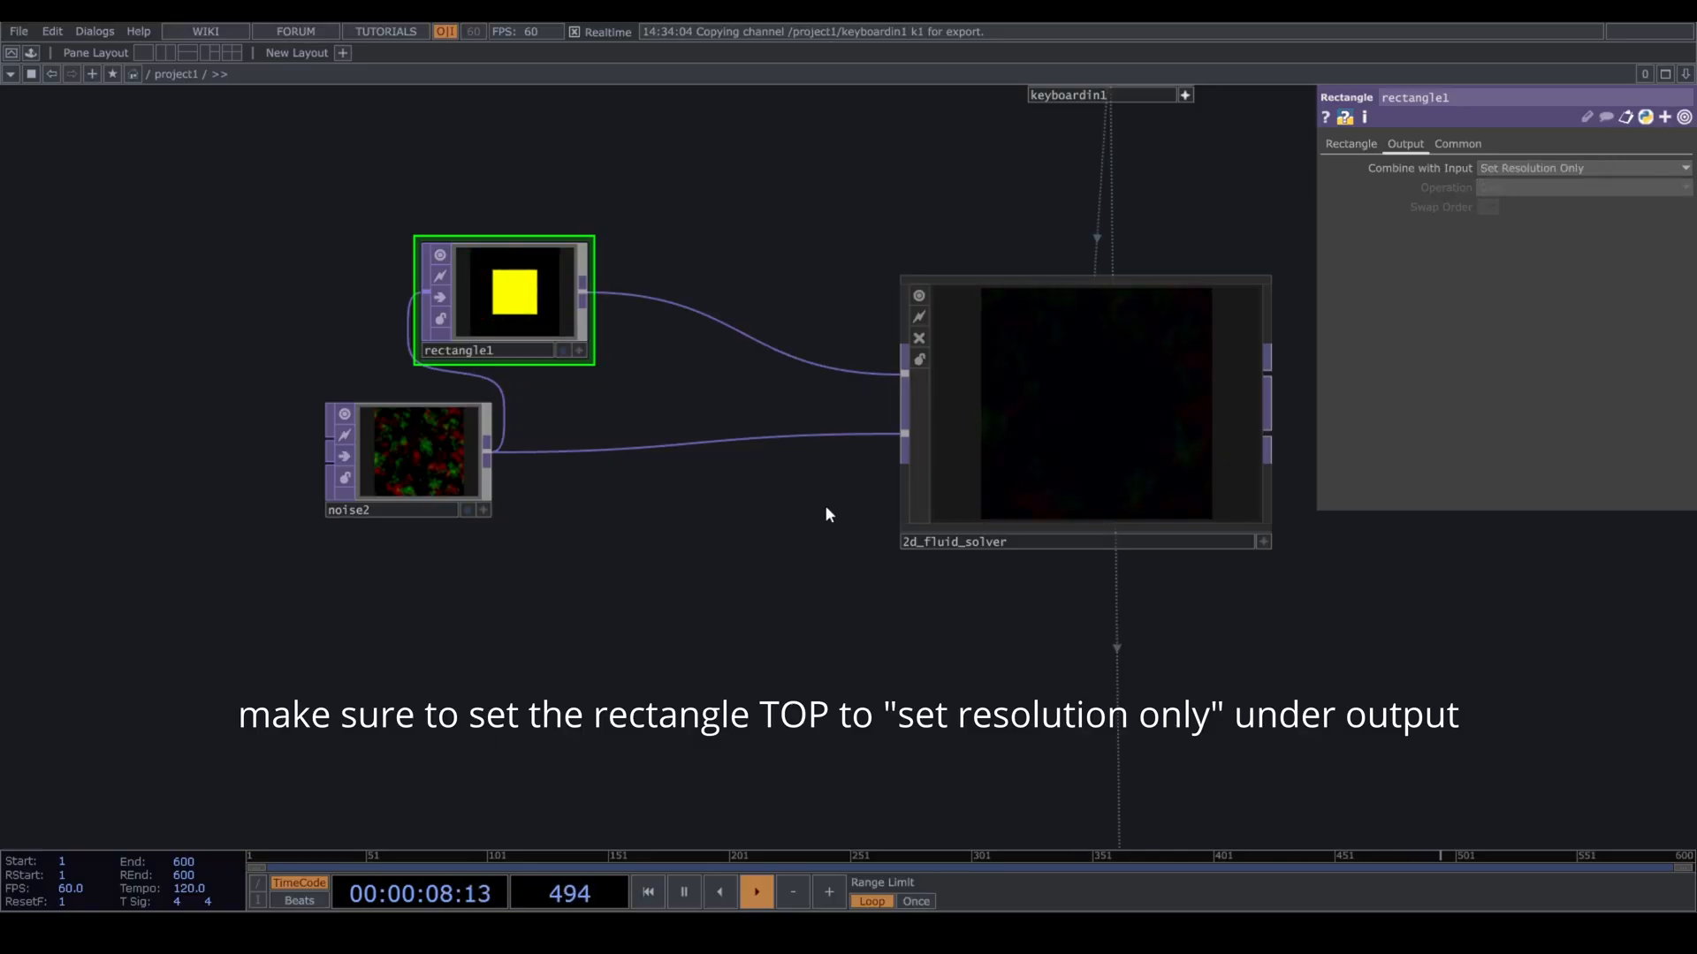
{"action": "scroll", "coordinate": [1132, 457], "scroll_direction": "up", "scroll_amount": 3}
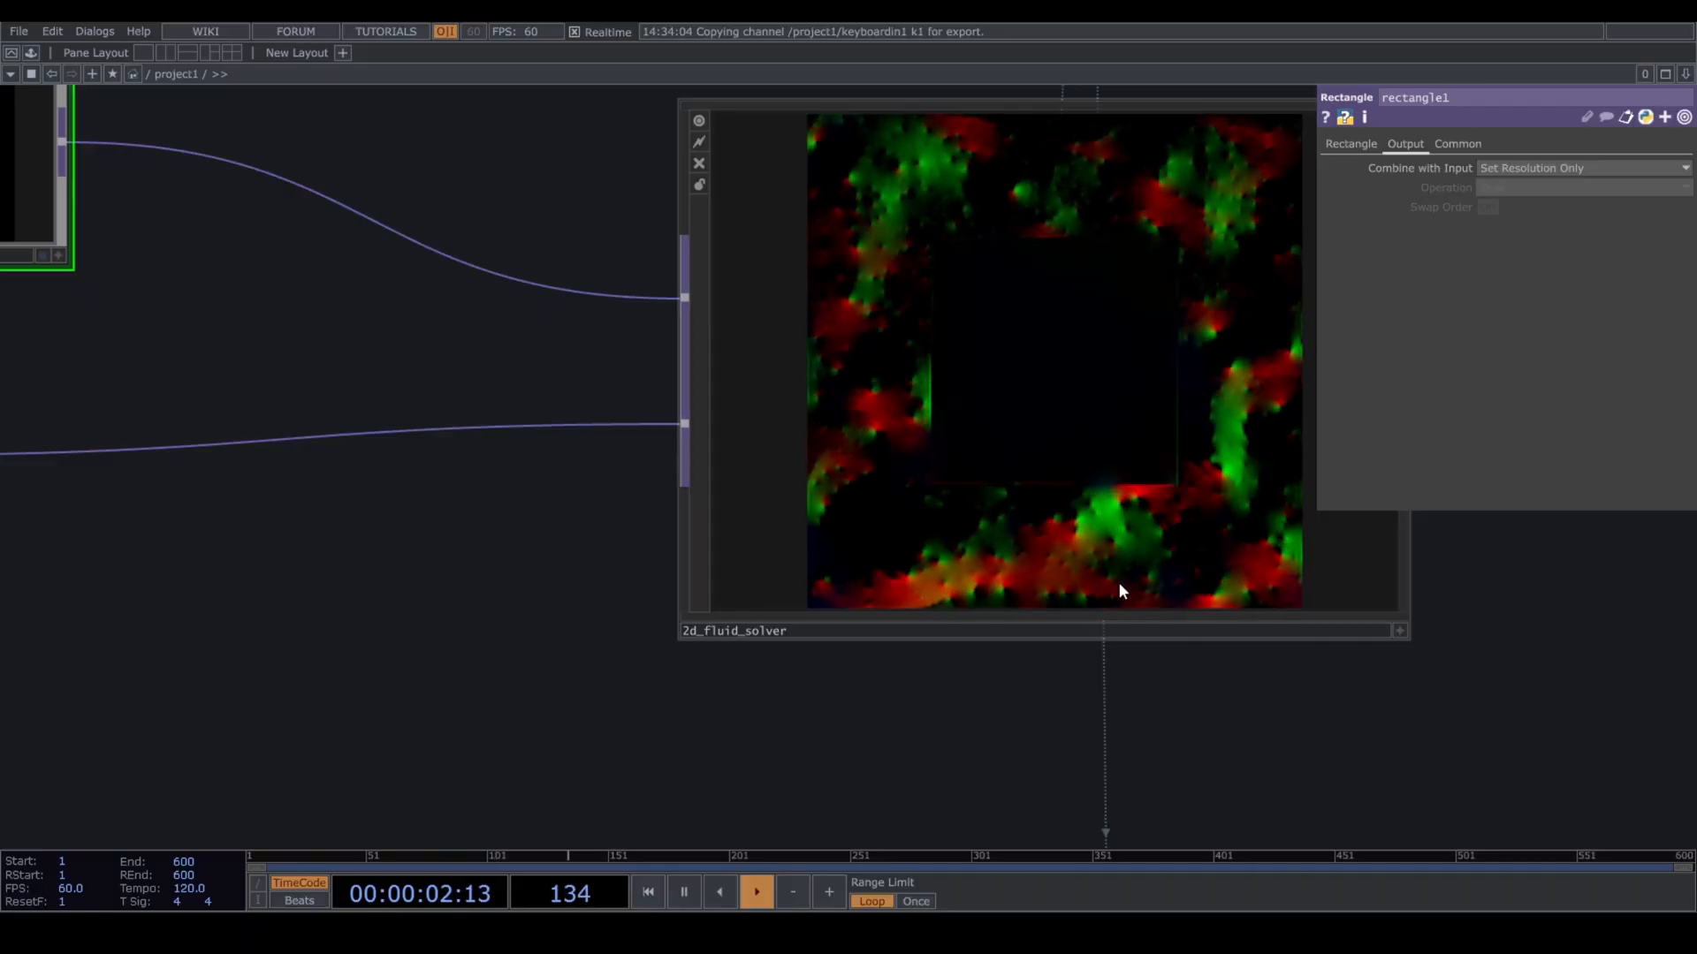
{"action": "scroll", "coordinate": [1119, 581], "scroll_direction": "down", "scroll_amount": 5}
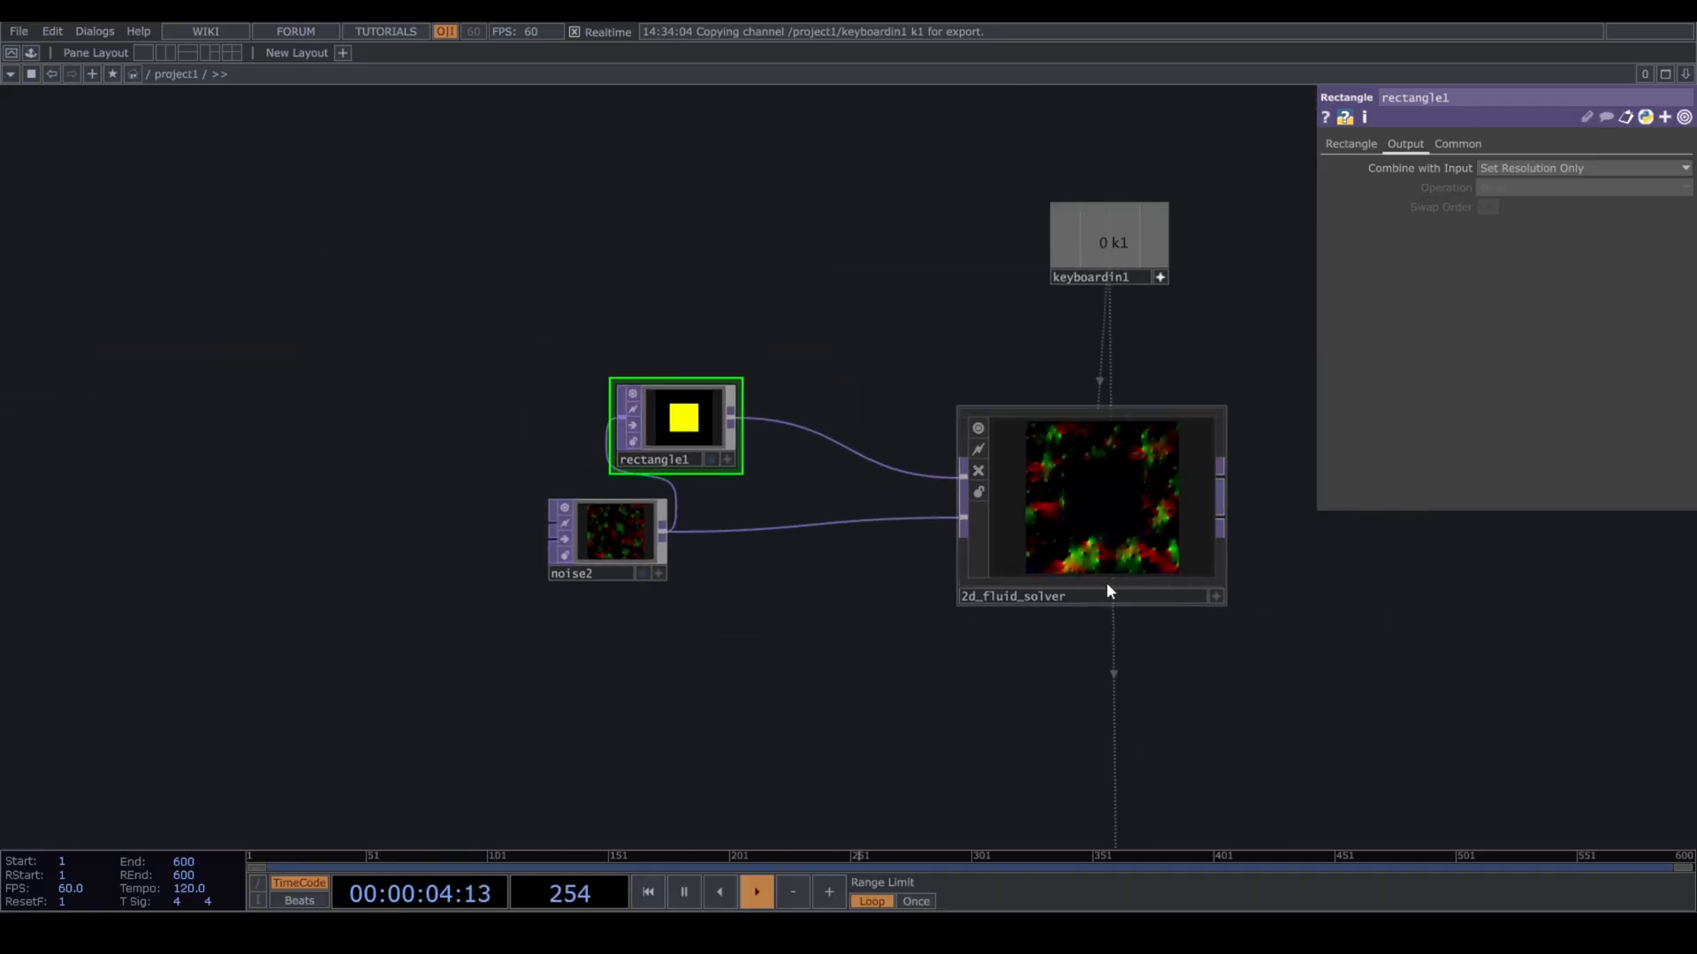
Set rectangle1's background alpha to 1 and its fill alpha to 0.
{"action": "left_click", "coordinate": [1357, 145]}
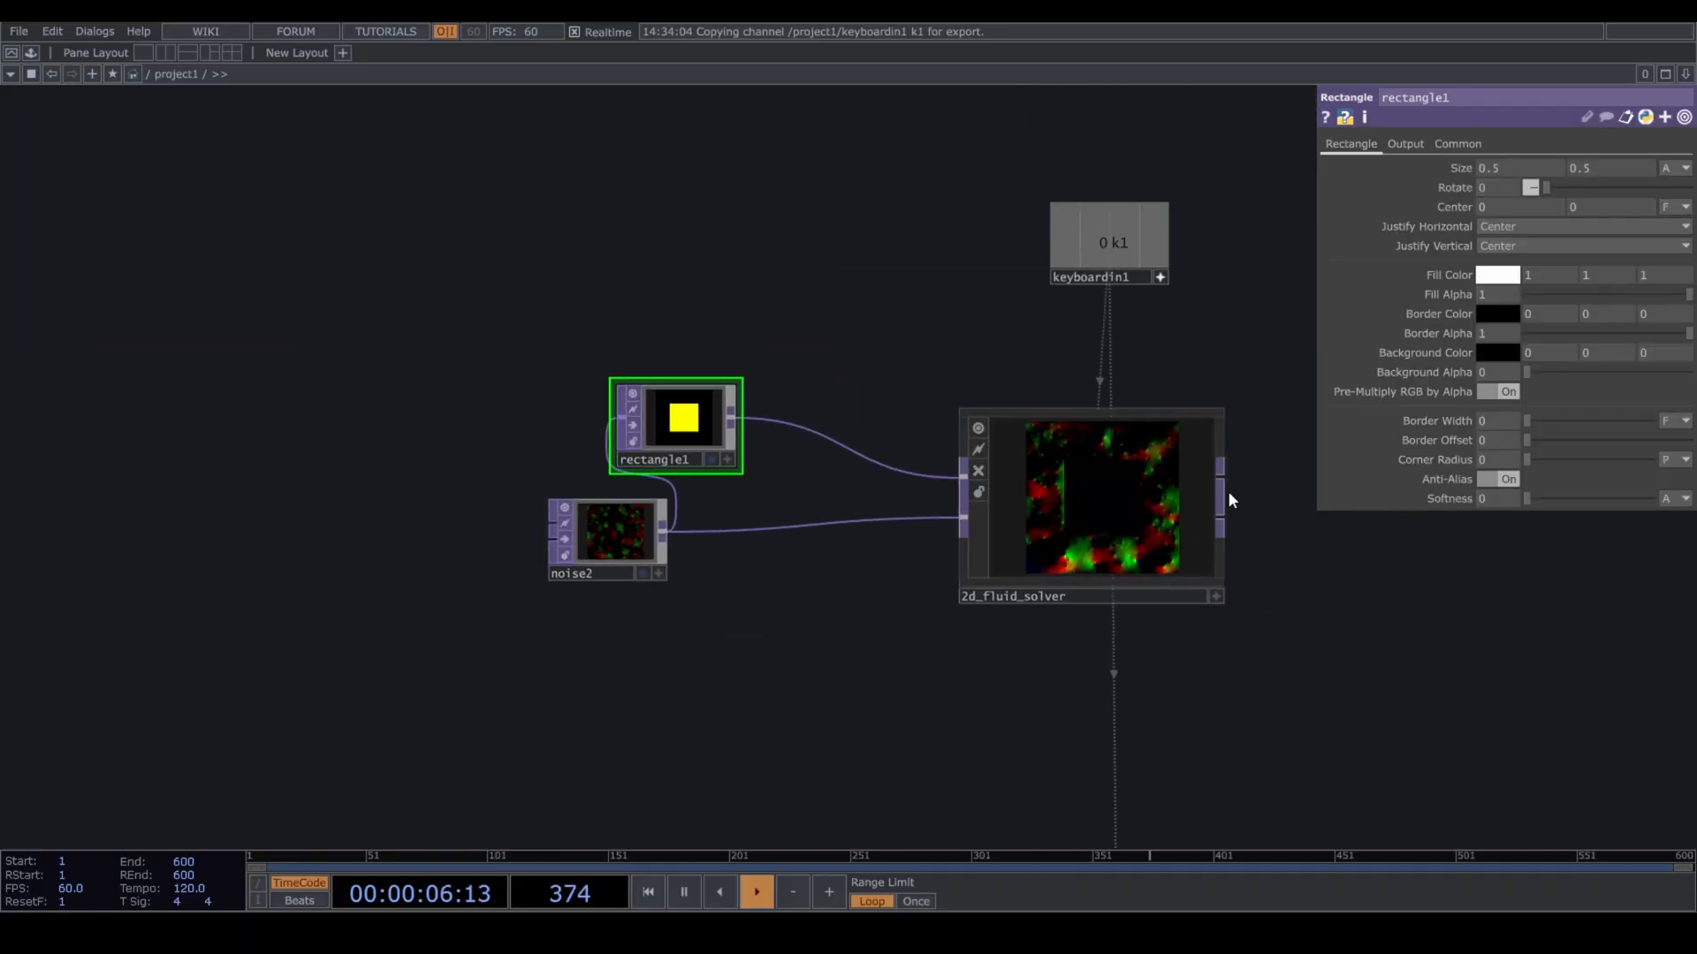
{"action": "scroll", "coordinate": [1224, 499], "scroll_direction": "up", "scroll_amount": 4}
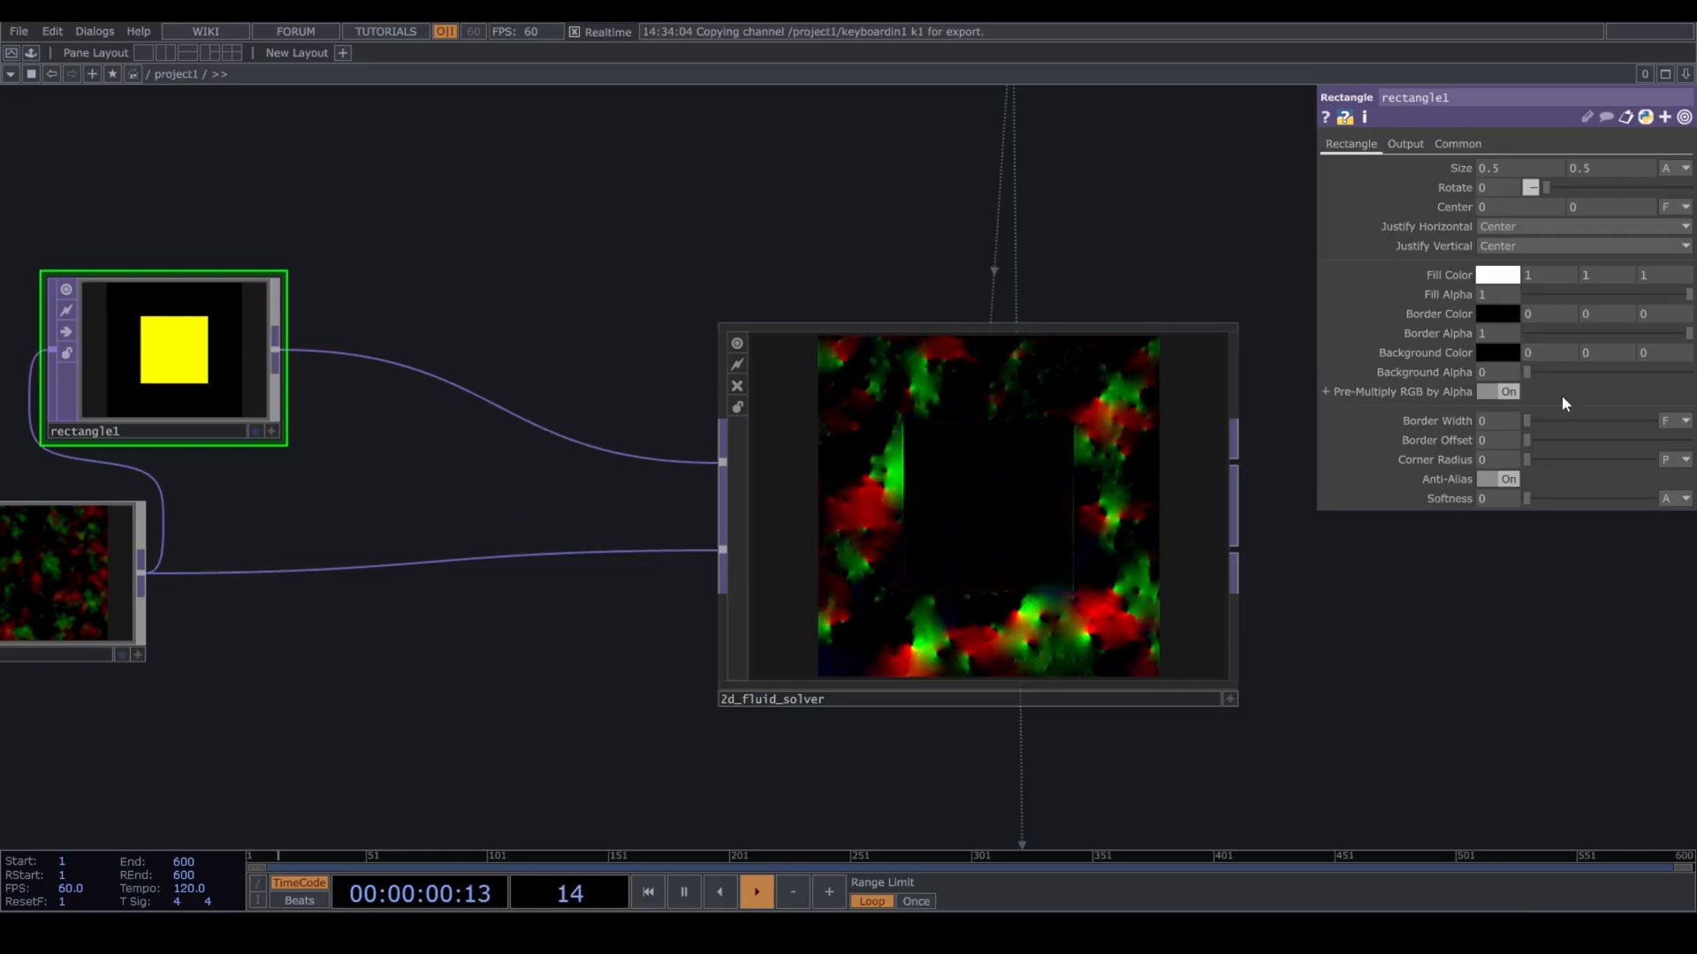
{"action": "left_click_drag", "start_coordinate": [1528, 372], "coordinate": [1691, 369]}
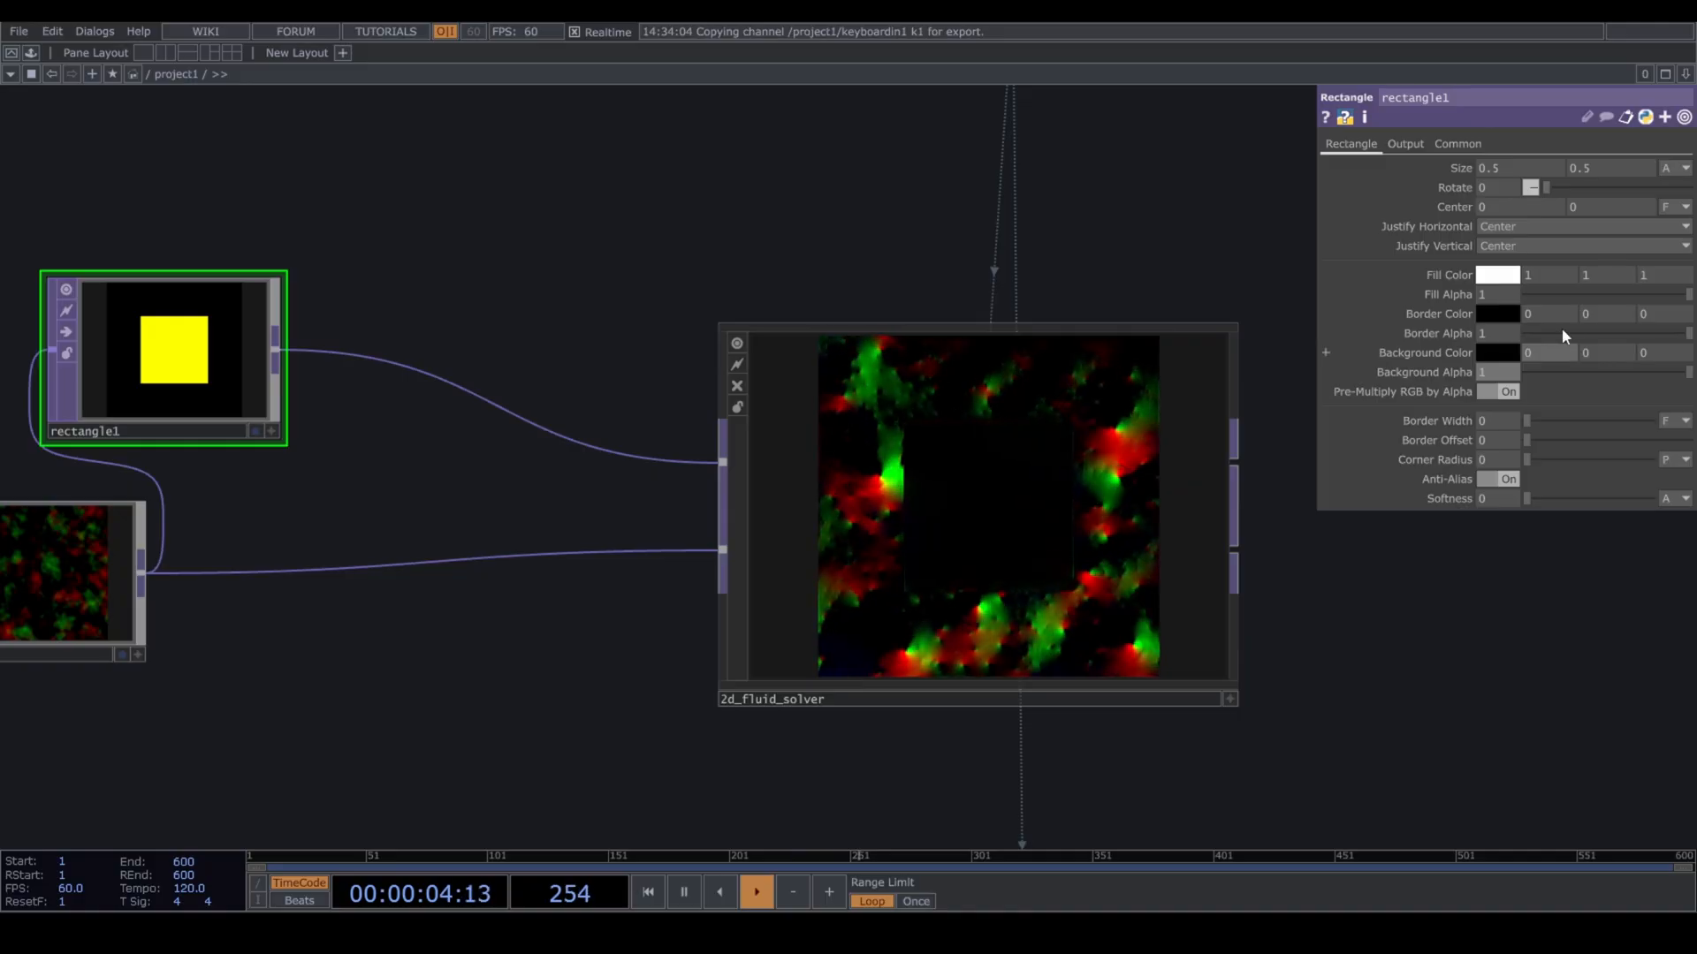
{"action": "left_click_drag", "start_coordinate": [1569, 299], "coordinate": [1452, 380]}
Set rectangle1's background color to white by giving all three channels the value 1.
{"action": "left_click", "coordinate": [1544, 352]}
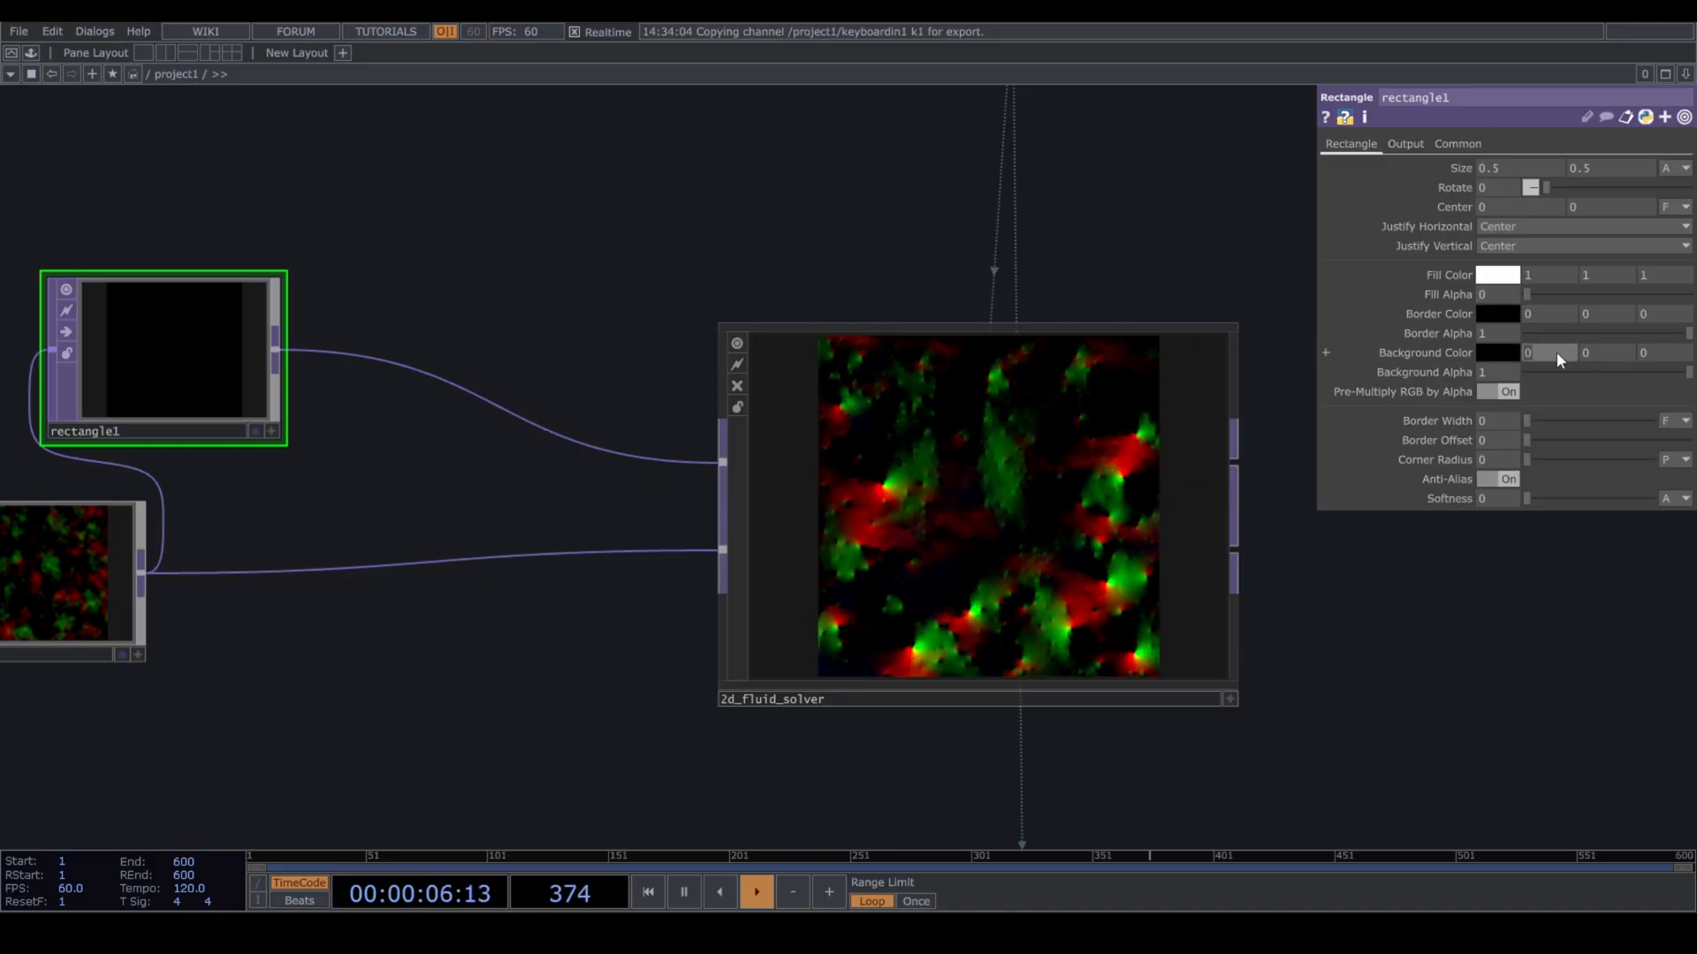
{"action": "type", "text": "1"}
{"action": "left_click", "coordinate": [1613, 353]}
{"action": "type", "text": "1"}
{"action": "left_click", "coordinate": [1670, 353]}
{"action": "type", "text": "1"}
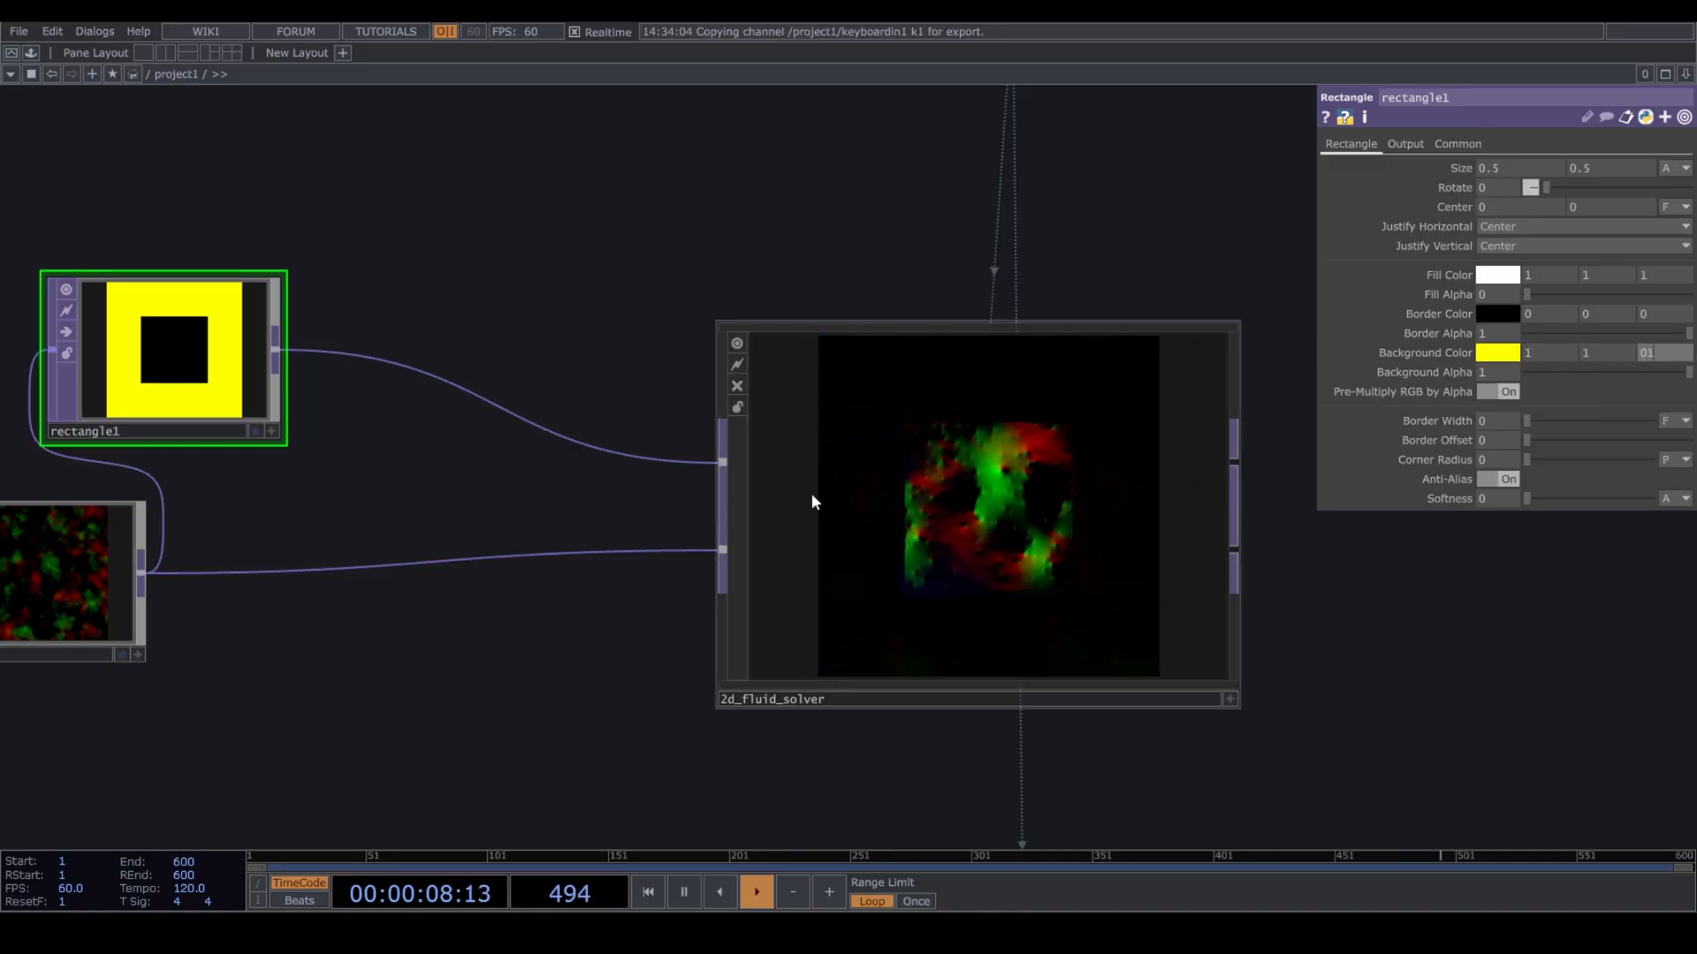
Enlarge rectangle1 to a size of 0.95 by 0.95 so the boundary is a thin frame around the simulation.
{"action": "scroll", "coordinate": [919, 497], "scroll_direction": "up", "scroll_amount": 3}
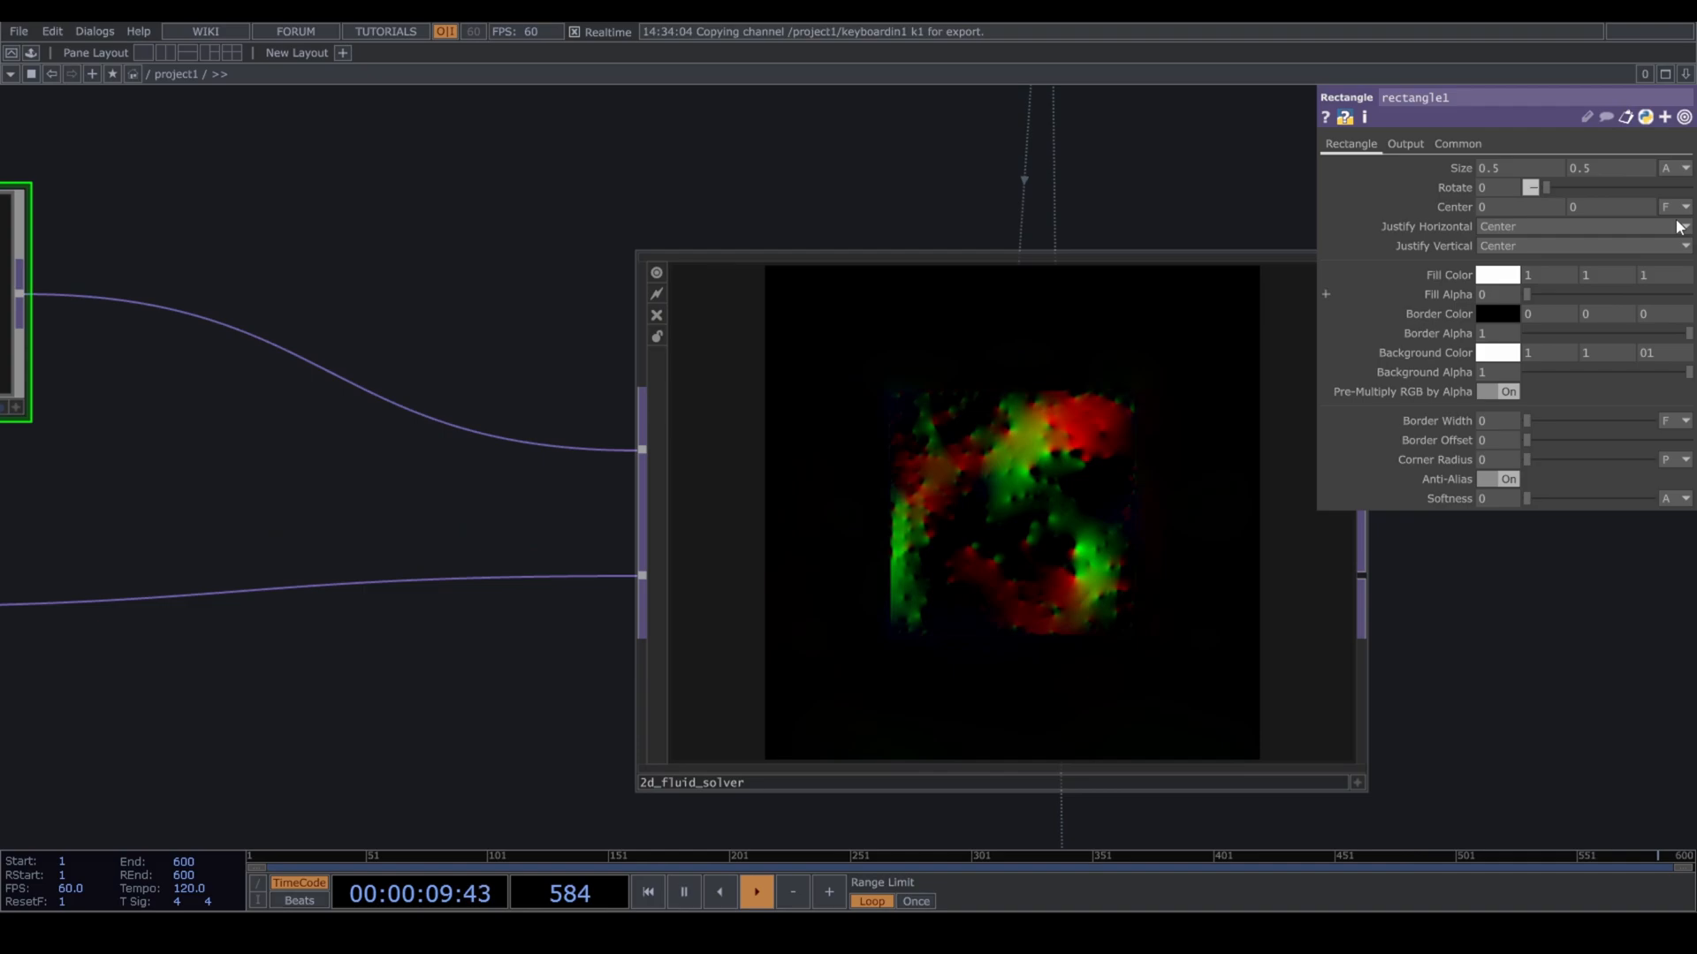
{"action": "middle_click", "coordinate": [1459, 168]}
{"action": "middle_click_drag", "start_coordinate": [1466, 181], "coordinate": [1463, 135]}
{"action": "scroll", "coordinate": [823, 543], "scroll_direction": "down", "scroll_amount": 3}
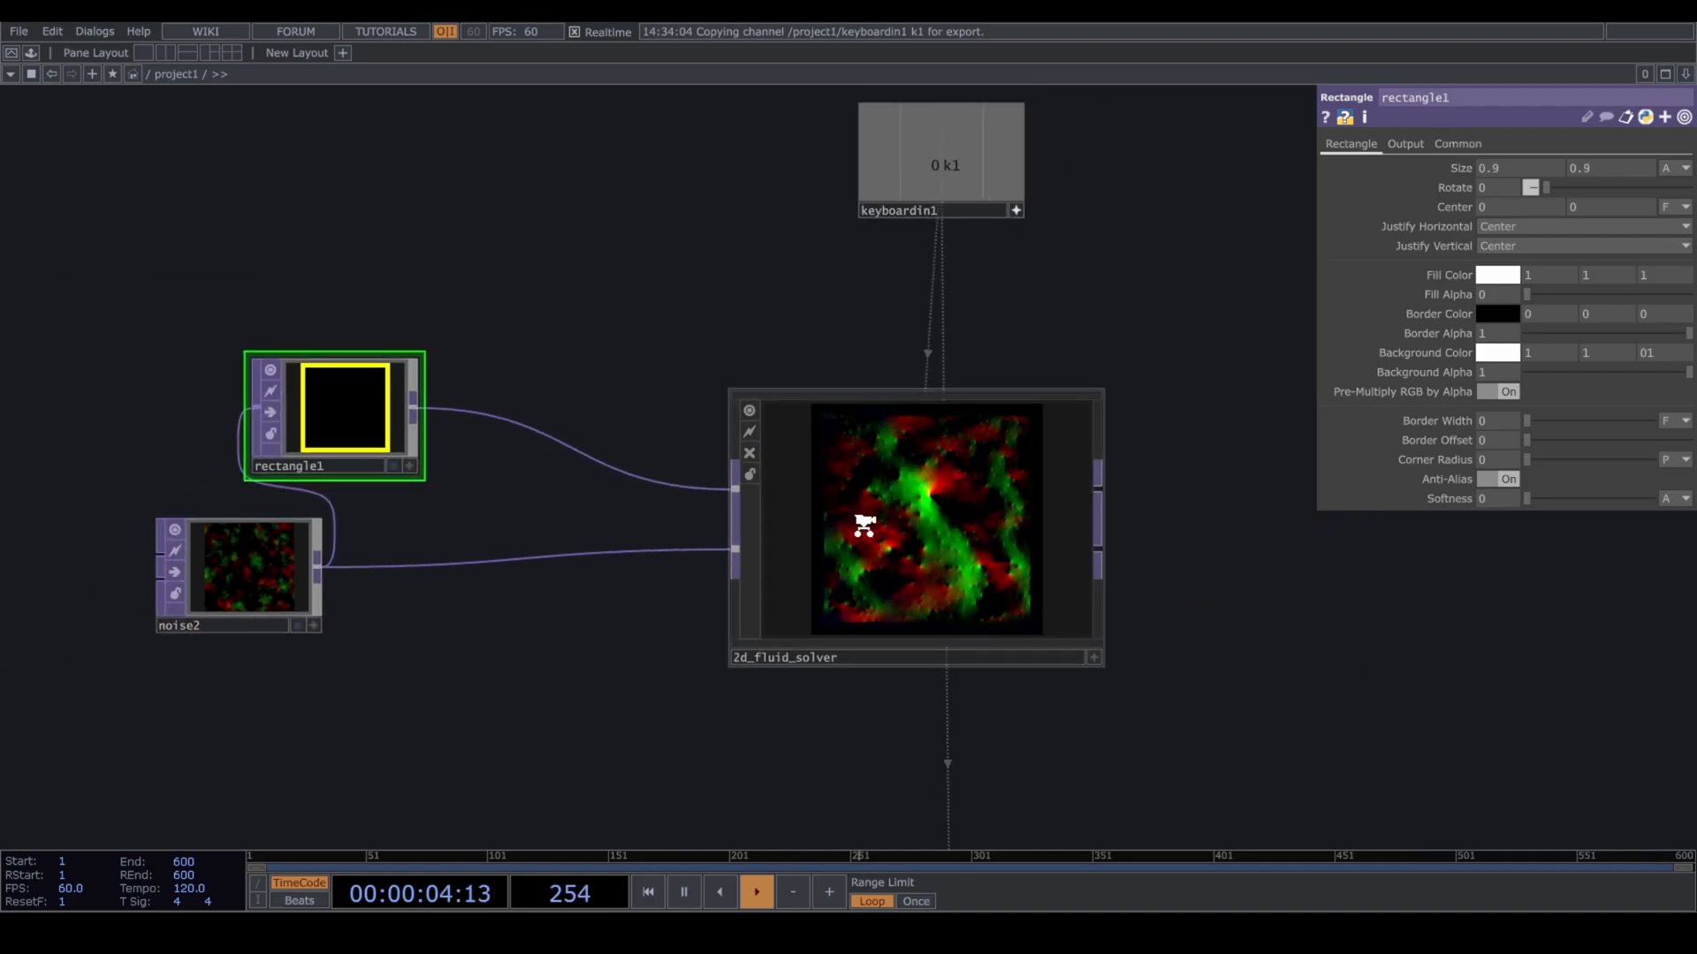
{"action": "scroll", "coordinate": [839, 552], "scroll_direction": "up", "scroll_amount": 5}
{"action": "mouse_move", "coordinate": [1461, 170]}
{"action": "middle_mouse_down"}
{"action": "mouse_move", "coordinate": [1477, 182]}
{"action": "mouse_move", "coordinate": [1467, 138]}
{"action": "middle_mouse_up"}
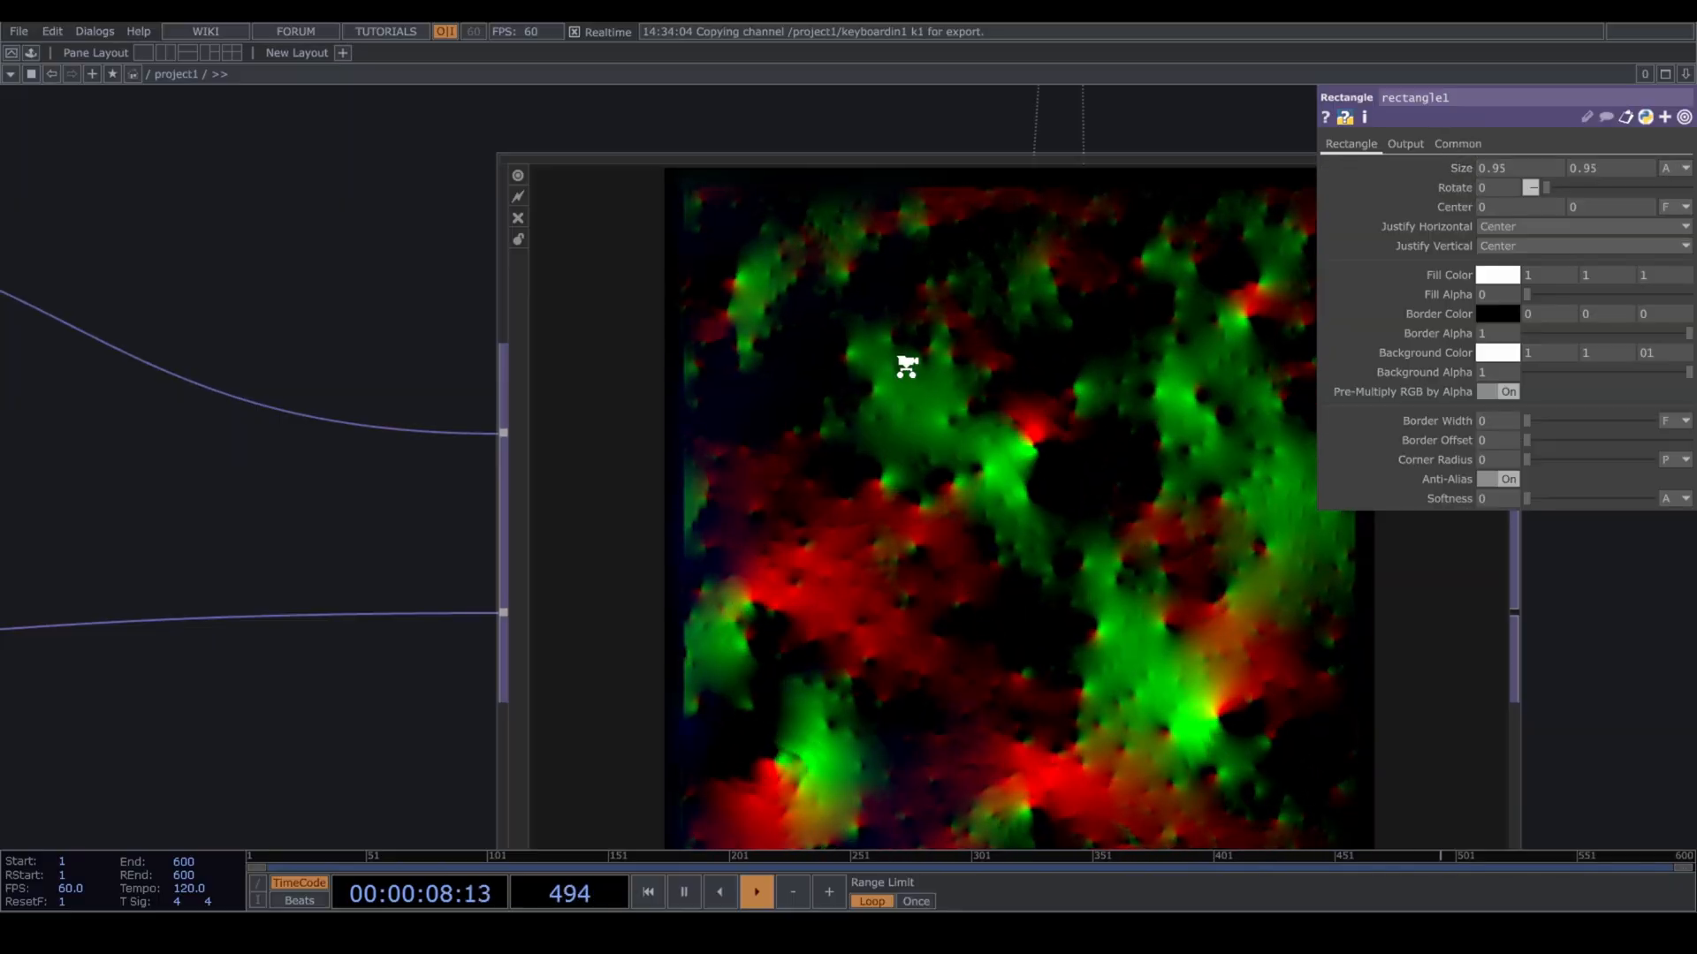
{"action": "scroll", "coordinate": [907, 367], "scroll_direction": "down", "scroll_amount": 5}
{"action": "scroll", "coordinate": [904, 367], "scroll_direction": "down", "scroll_amount": 4}
Attach a Null TOP to the first output of 2d_fluid_solver.
{"action": "left_click_drag", "start_coordinate": [973, 489], "coordinate": [817, 462]}
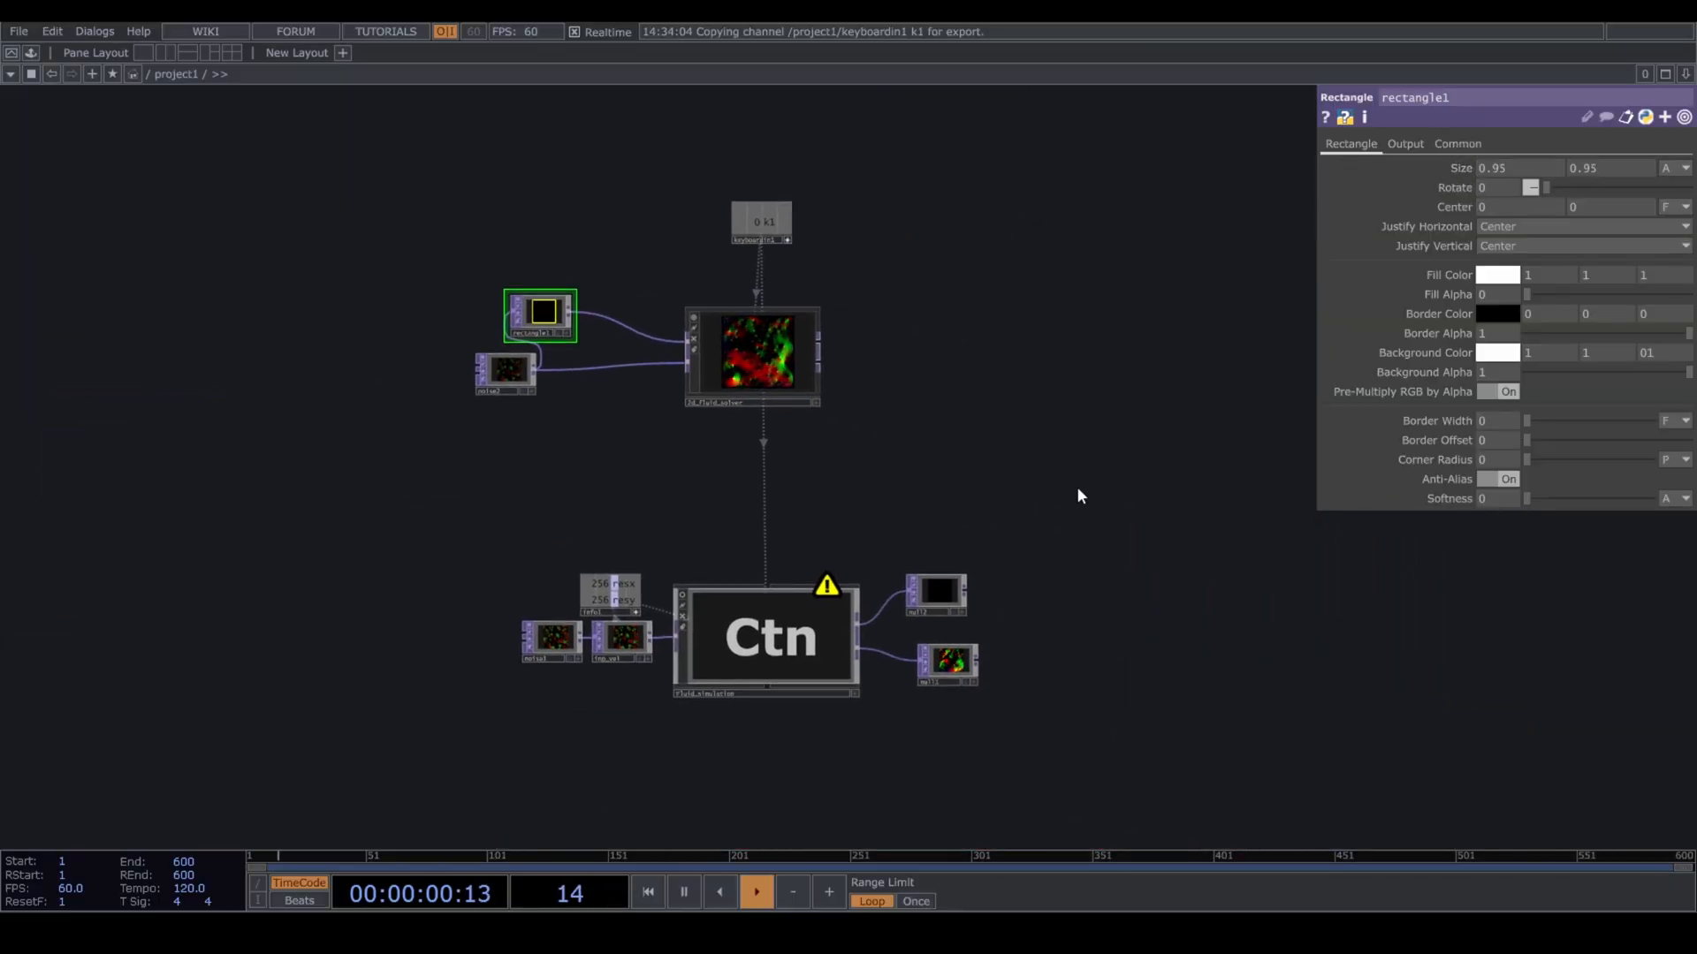
{"action": "left_click_drag", "start_coordinate": [1051, 483], "coordinate": [989, 513]}
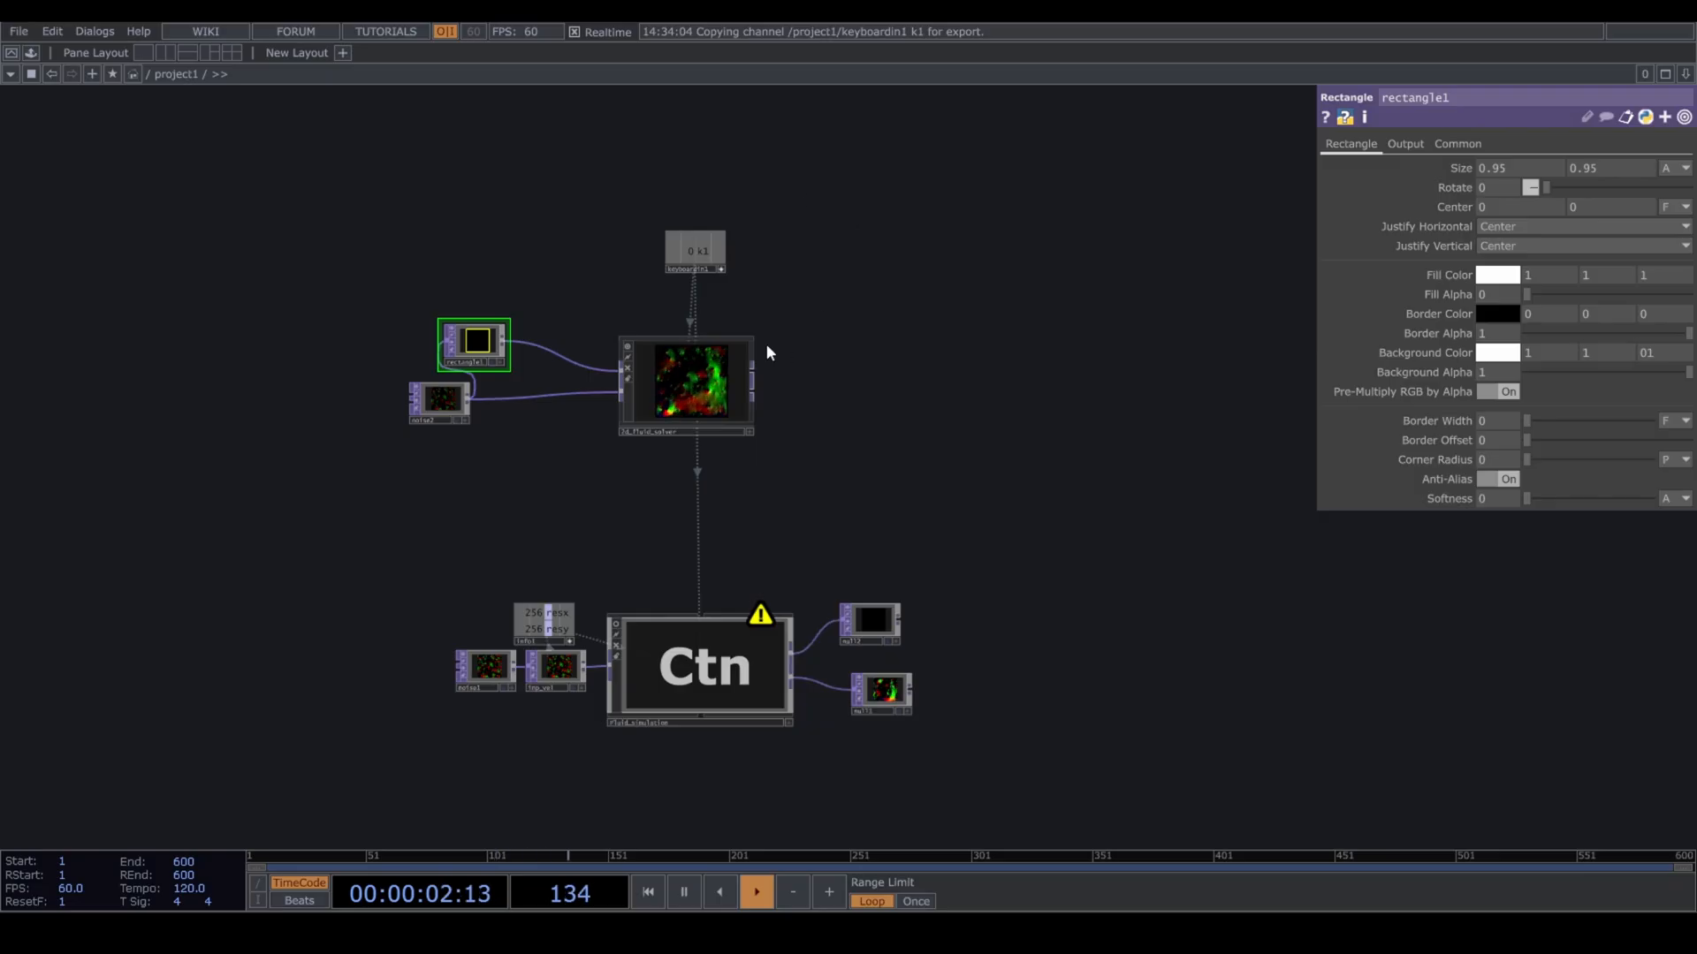
{"action": "scroll", "coordinate": [765, 361], "scroll_direction": "up", "scroll_amount": 2}
{"action": "scroll", "coordinate": [750, 385], "scroll_direction": "up", "scroll_amount": 3}
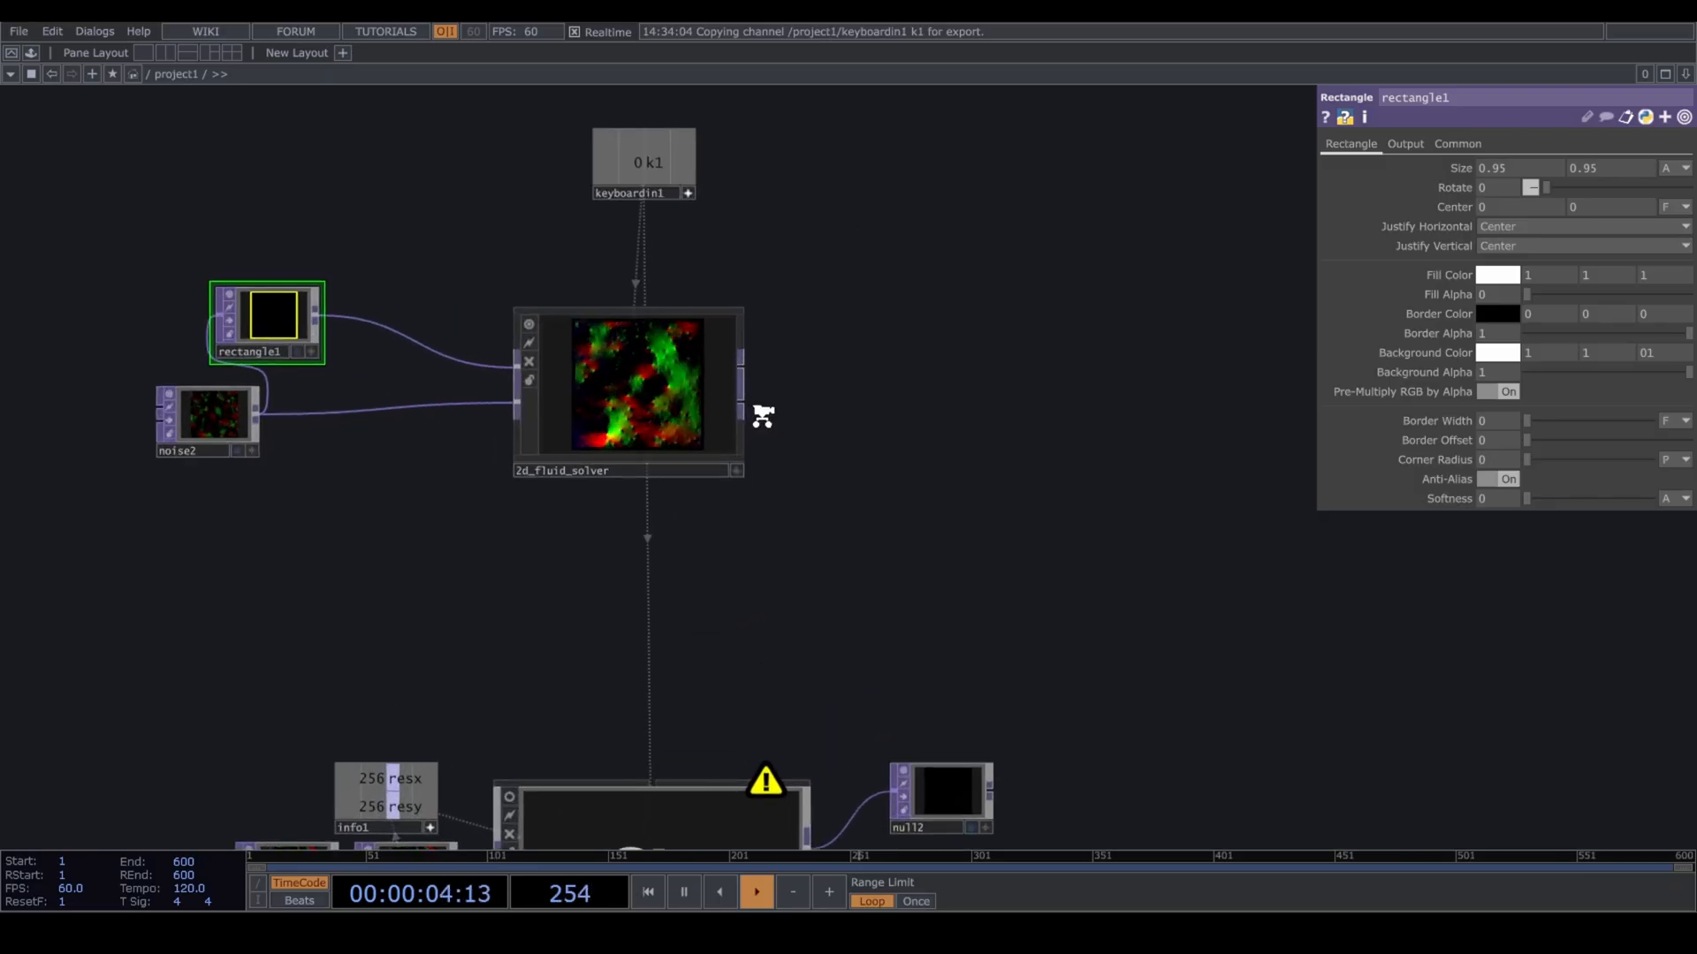
{"action": "left_click_drag", "start_coordinate": [744, 359], "coordinate": [842, 342]}
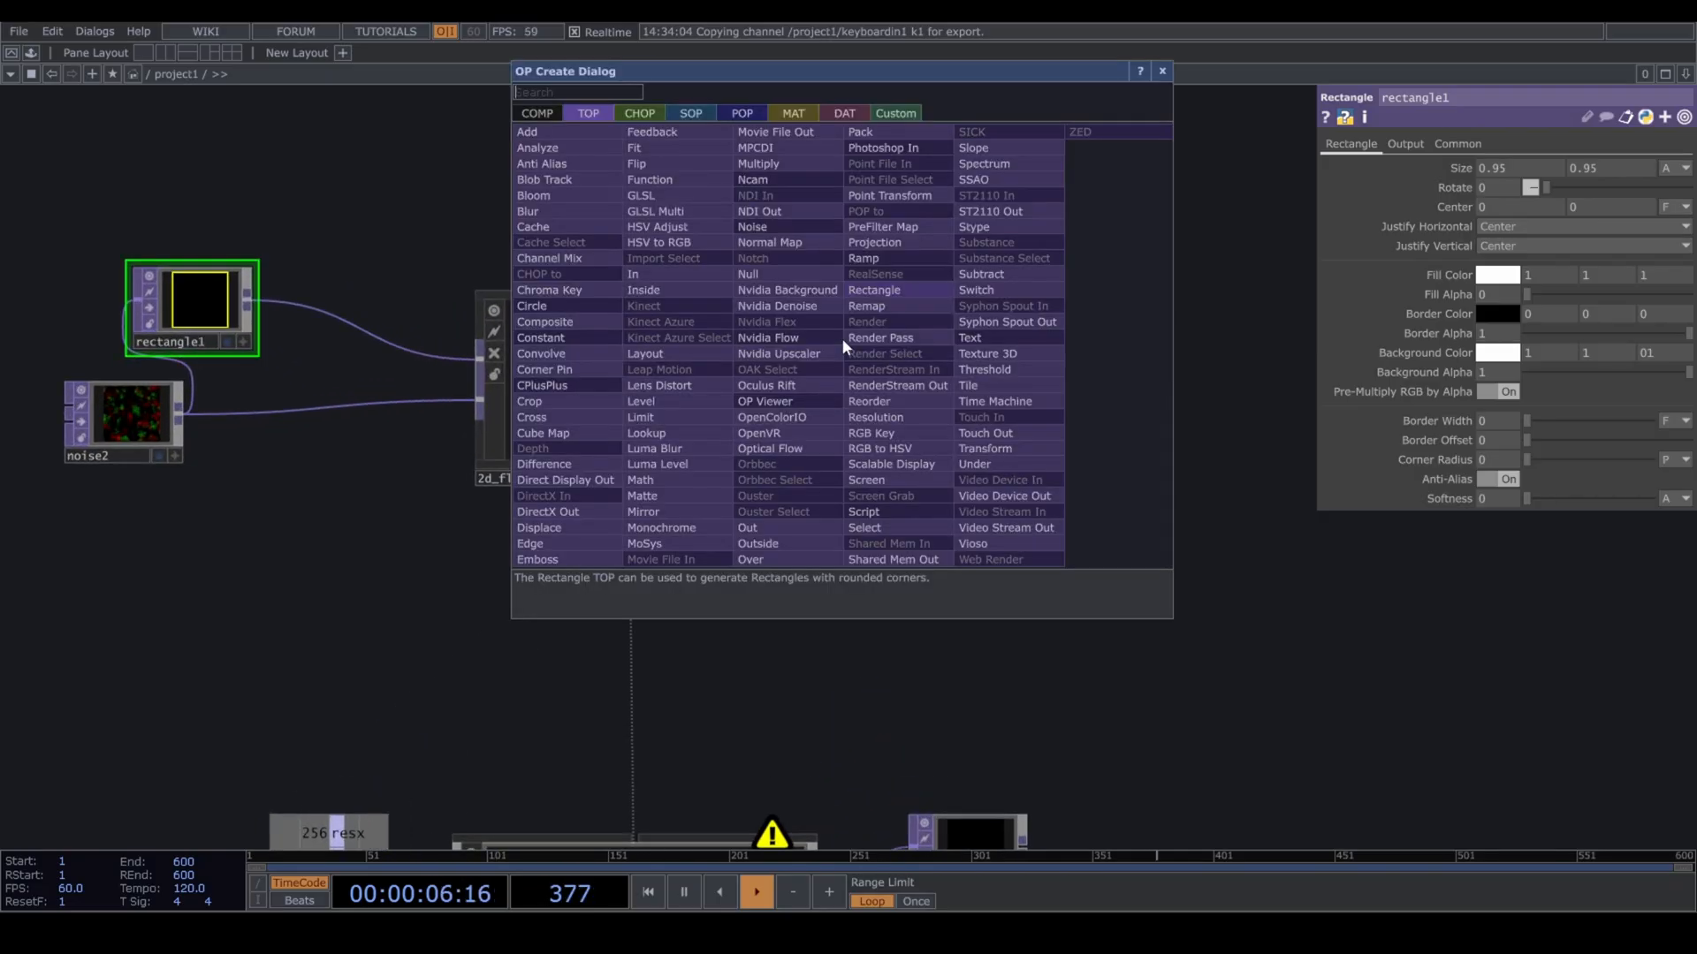
{"action": "key", "text": "Escape"}
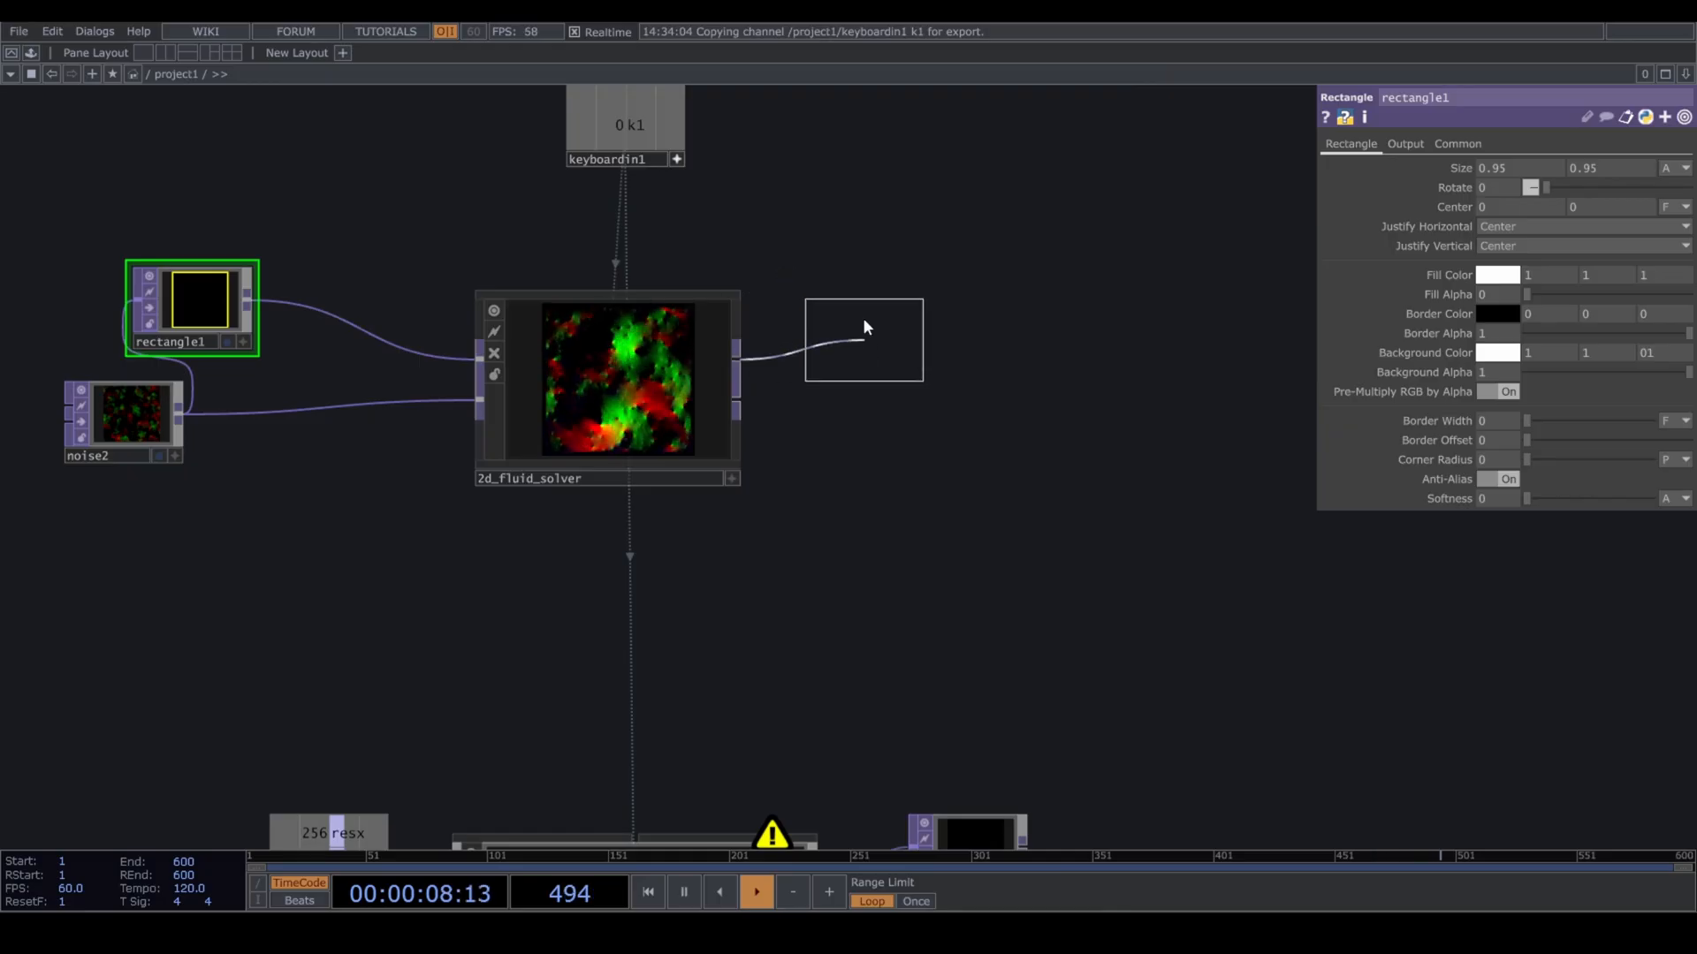
{"action": "left_click", "coordinate": [863, 316]}
Paste a second Null TOP below the first and wire it to 2d_fluid_solver's second output, pre_multiplied_vel.
{"action": "key", "text": "ctrl+v"}
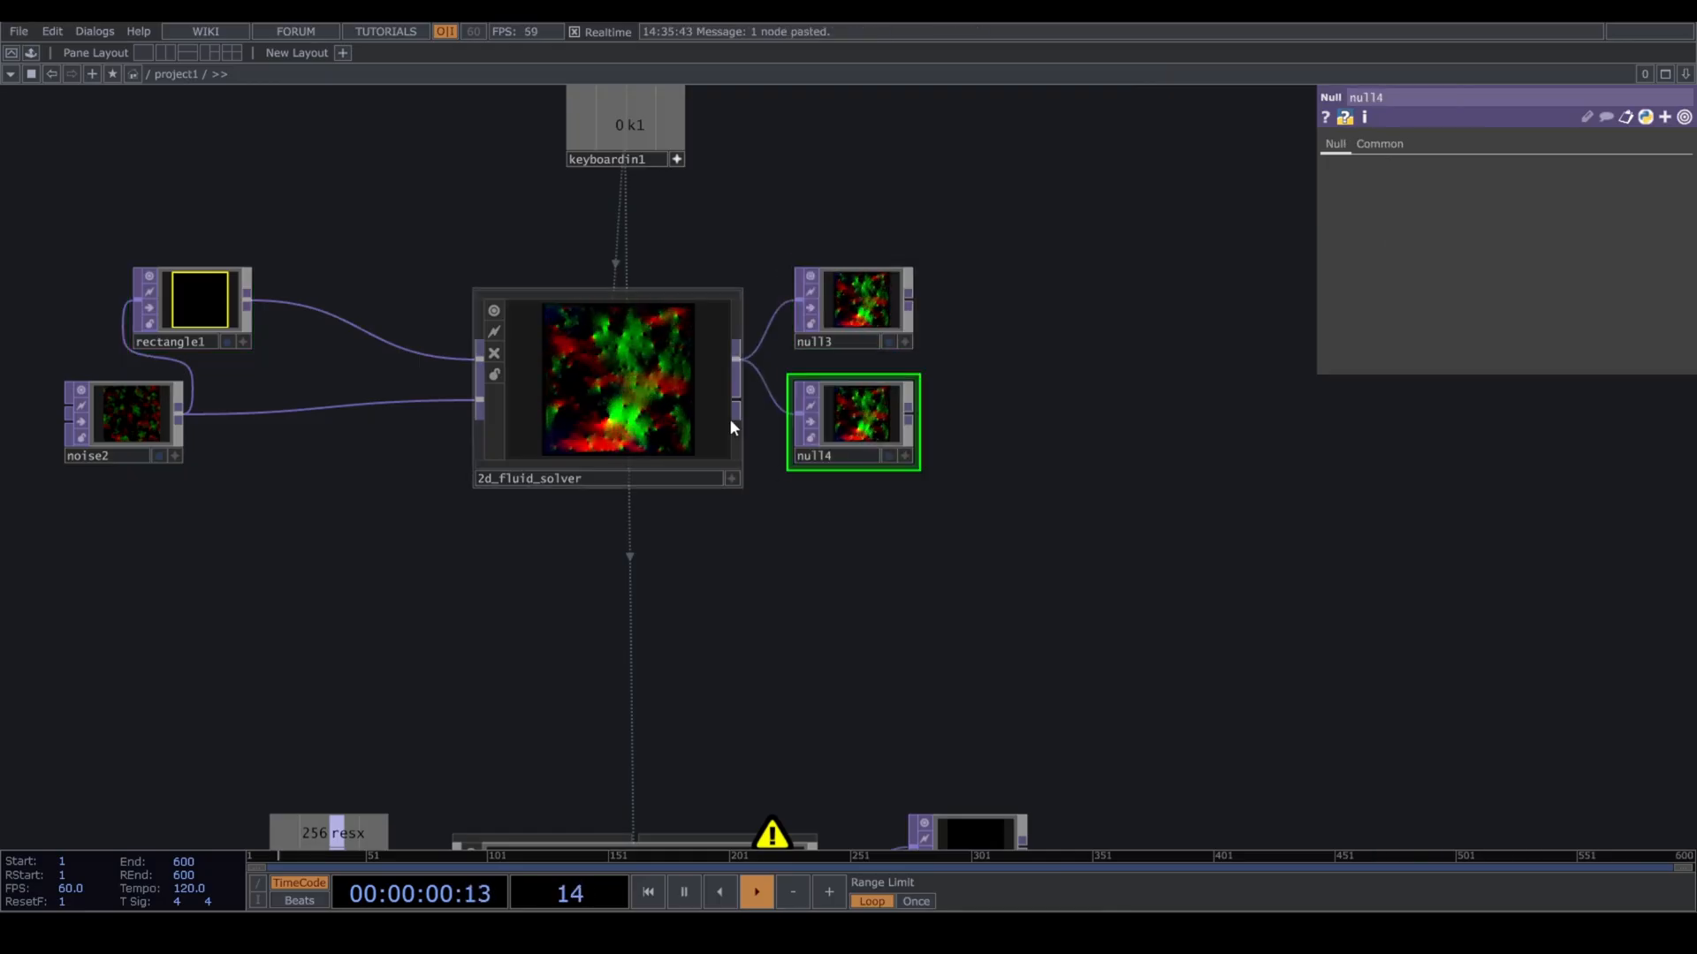
{"action": "left_click_drag", "start_coordinate": [733, 412], "coordinate": [840, 419]}
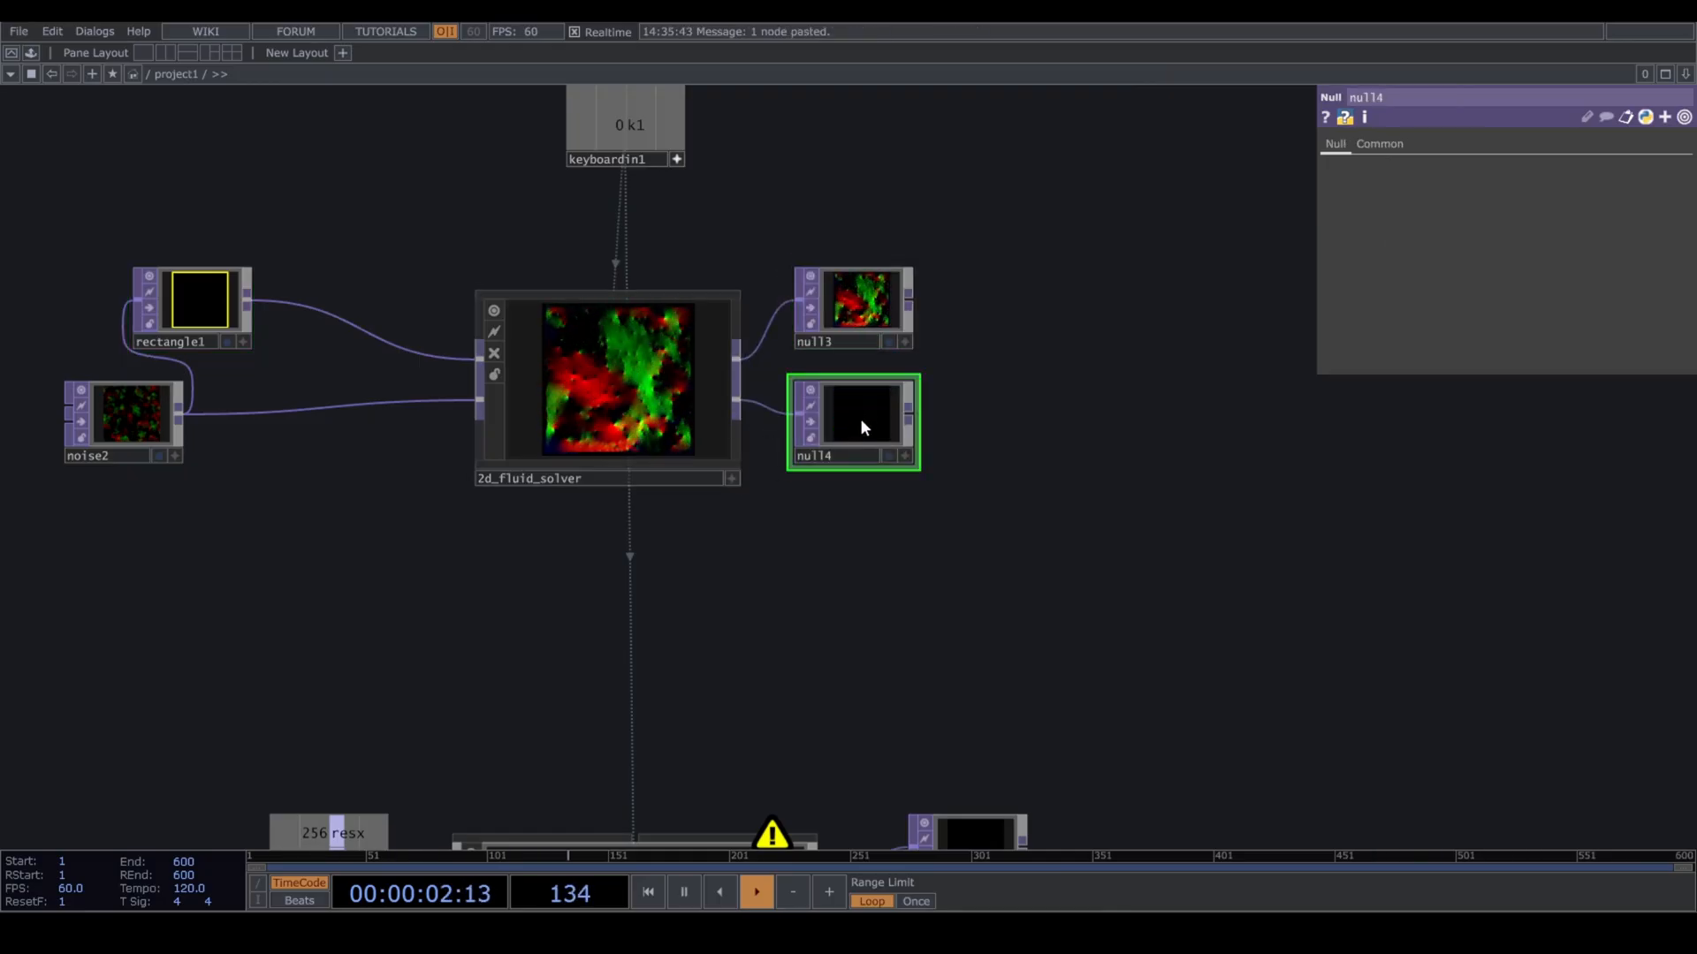
{"action": "scroll", "coordinate": [884, 397], "scroll_direction": "down", "scroll_amount": 2}
{"action": "left_click_drag", "start_coordinate": [941, 514], "coordinate": [769, 549]}
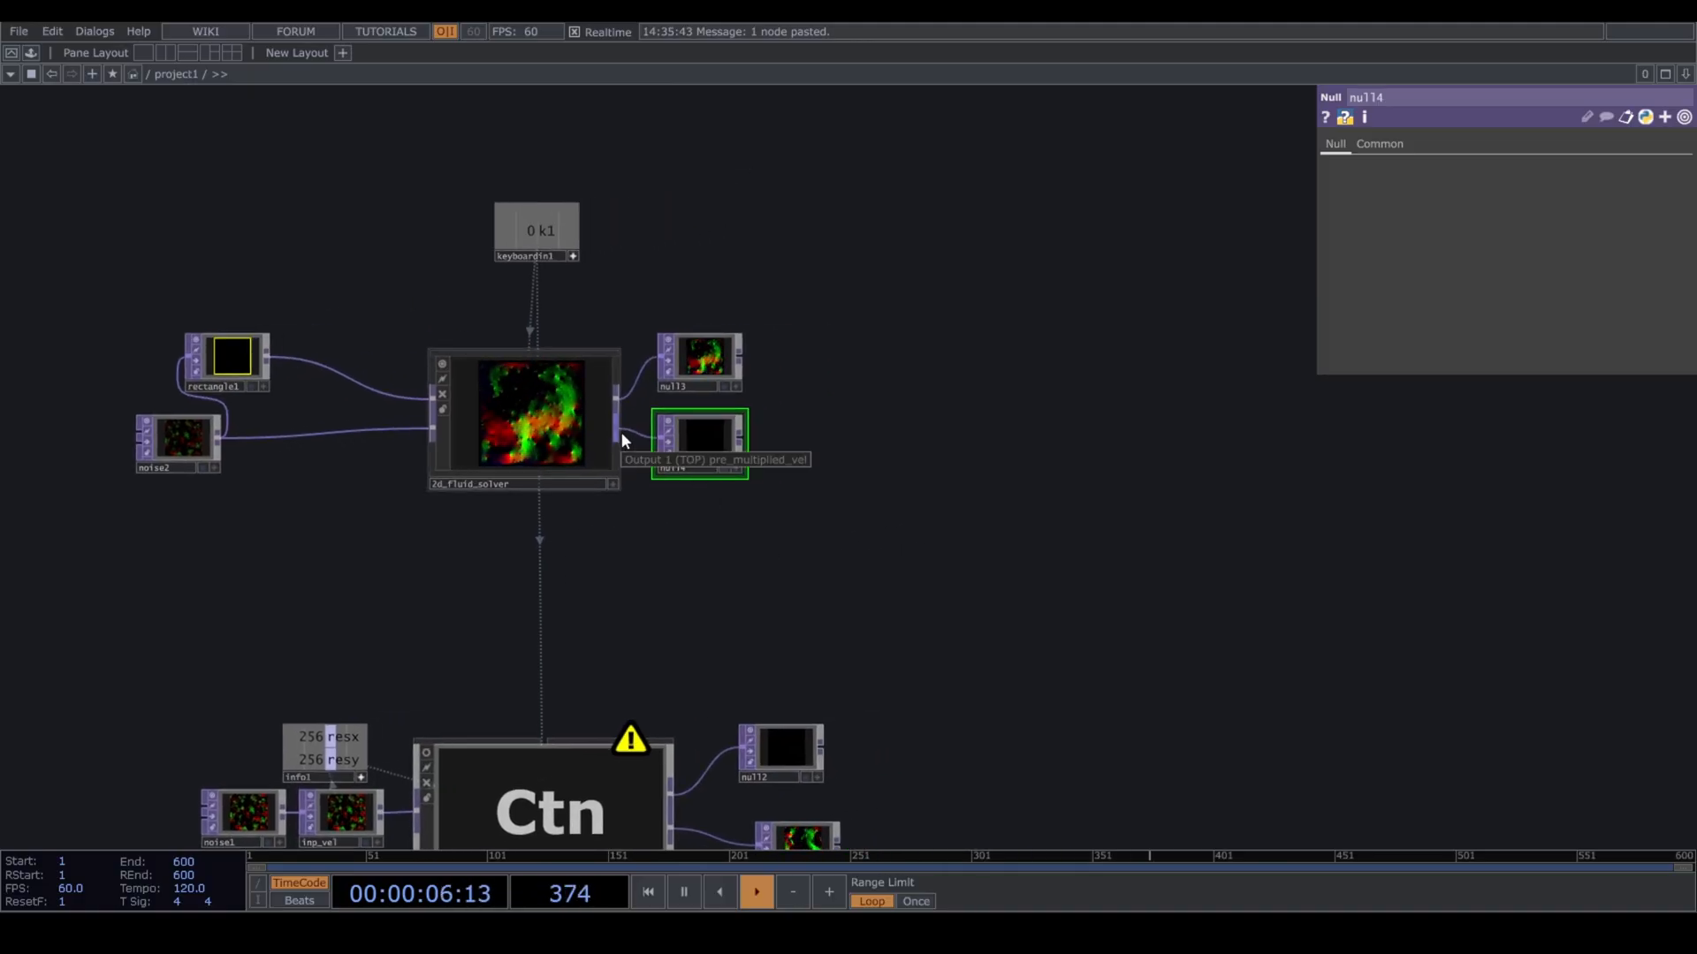
Rename the Null TOP on 2d_fluid_solver's second output to pre_multiplied.
{"action": "left_click", "coordinate": [693, 468]}
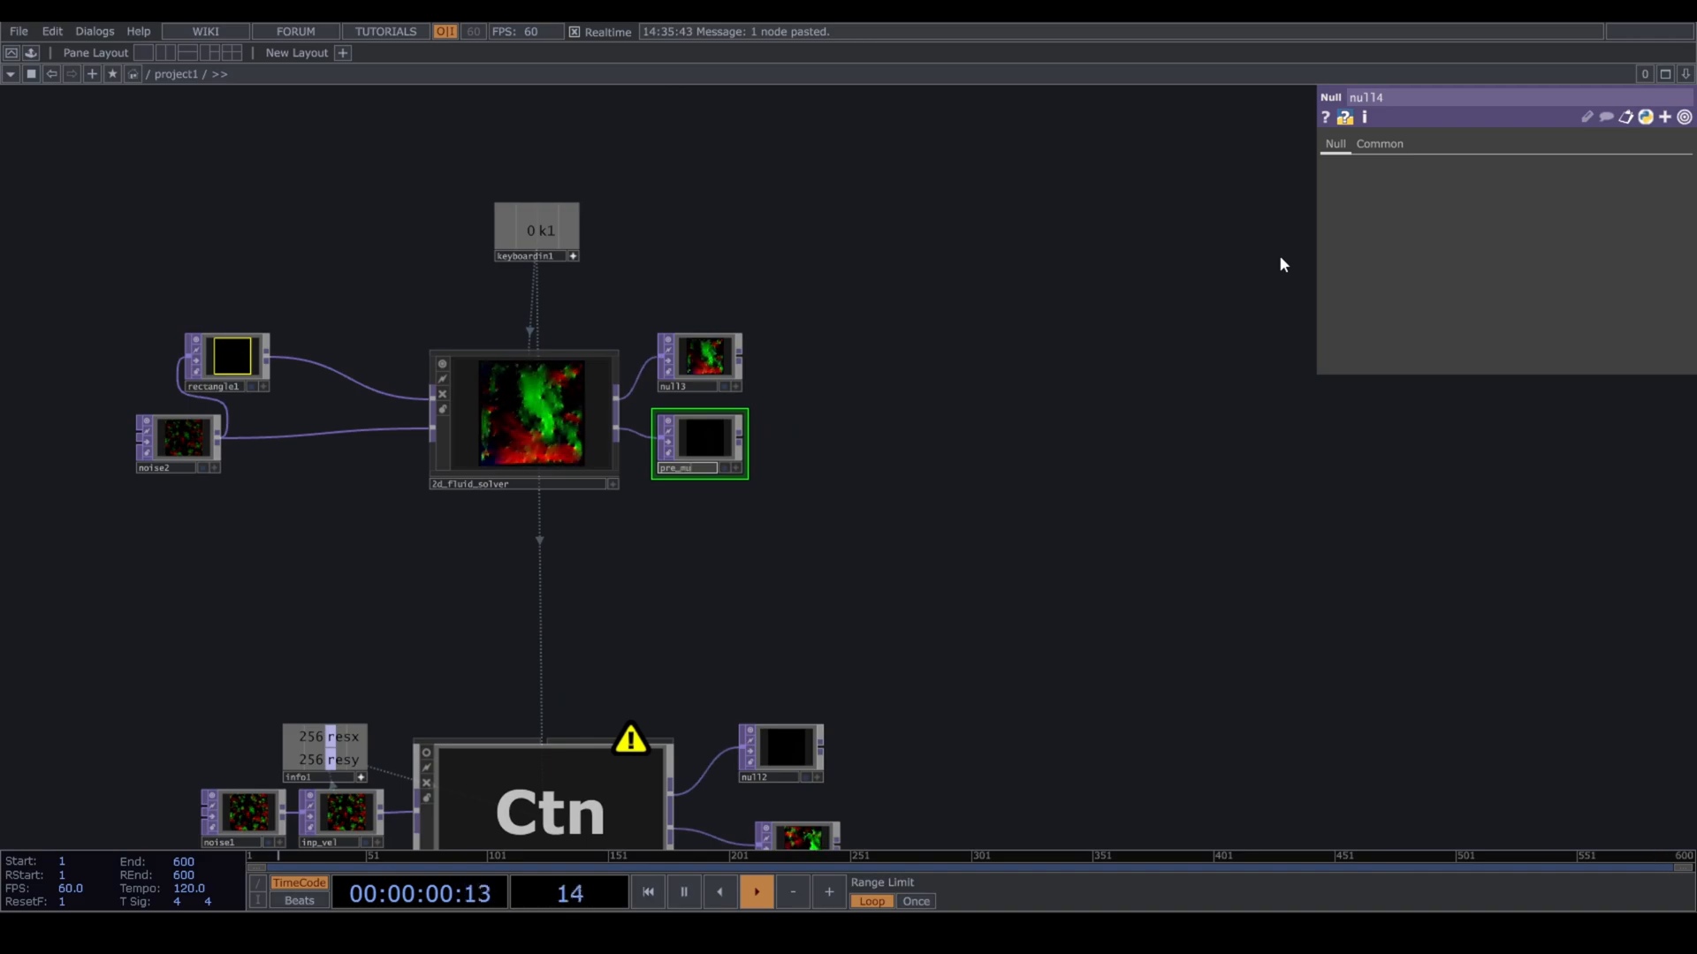
{"action": "type", "text": "pre_multipli"}
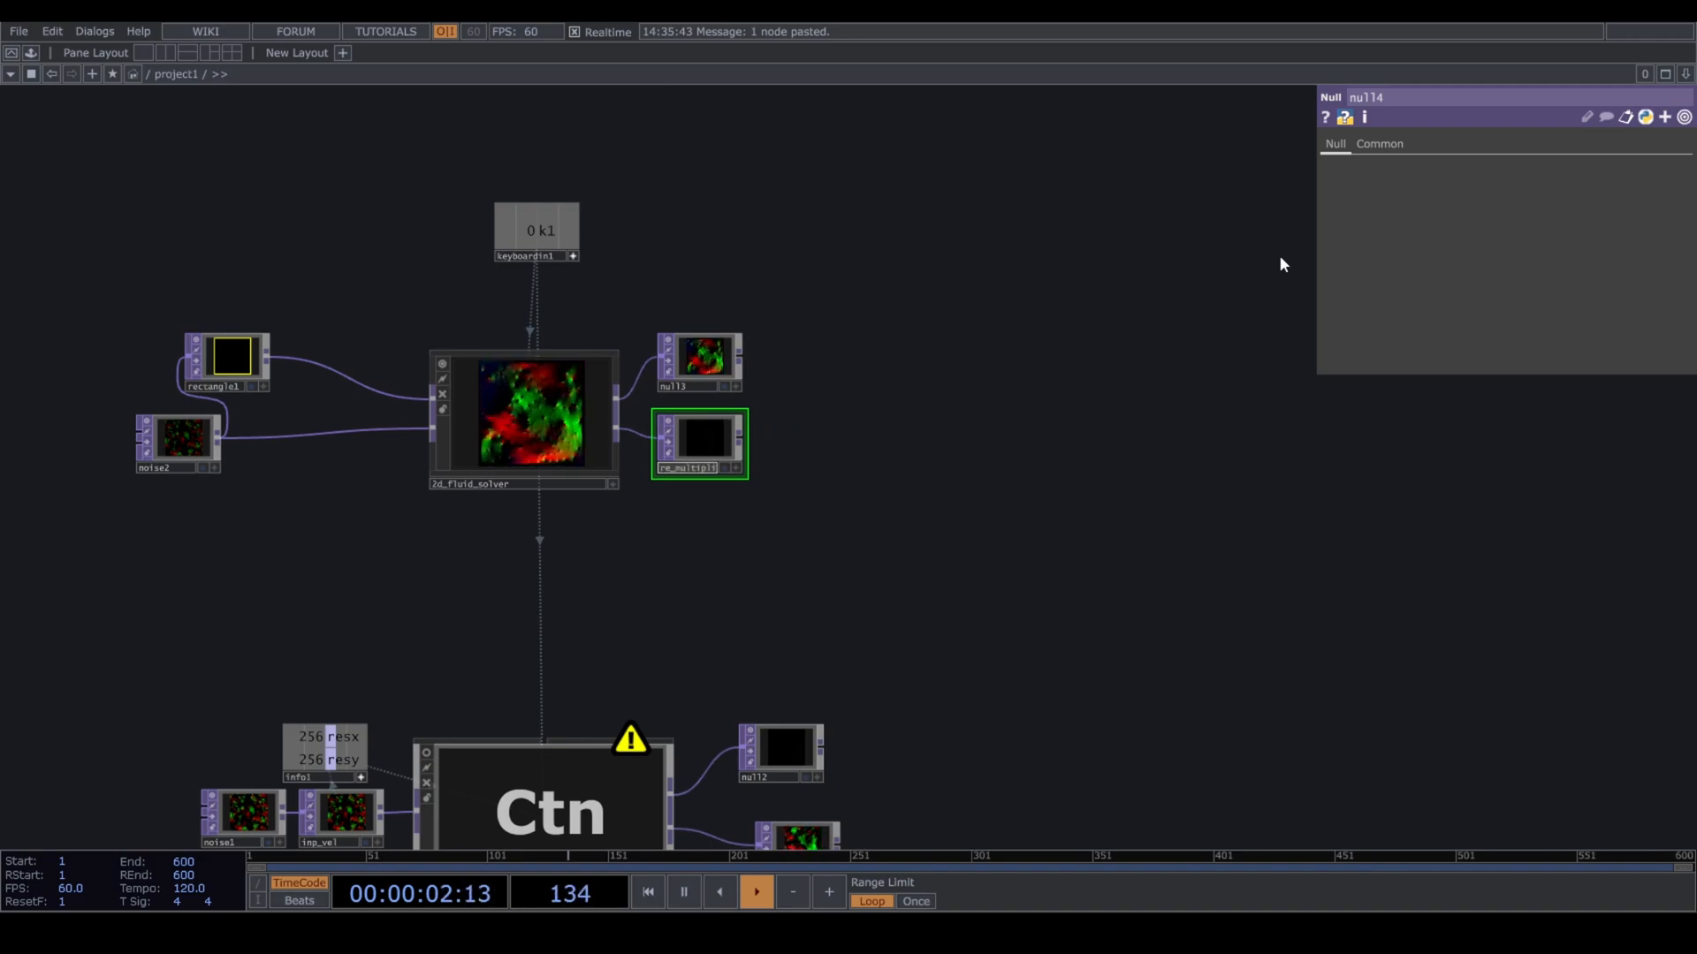
{"action": "type", "text": "ed"}
Rename the Null TOP on 2d_fluid_solver's first output to visible.
{"action": "left_click_drag", "start_coordinate": [1045, 193], "coordinate": [1056, 333]}
{"action": "scroll", "coordinate": [692, 388], "scroll_direction": "up", "scroll_amount": 3}
{"action": "left_click", "coordinate": [689, 385]}
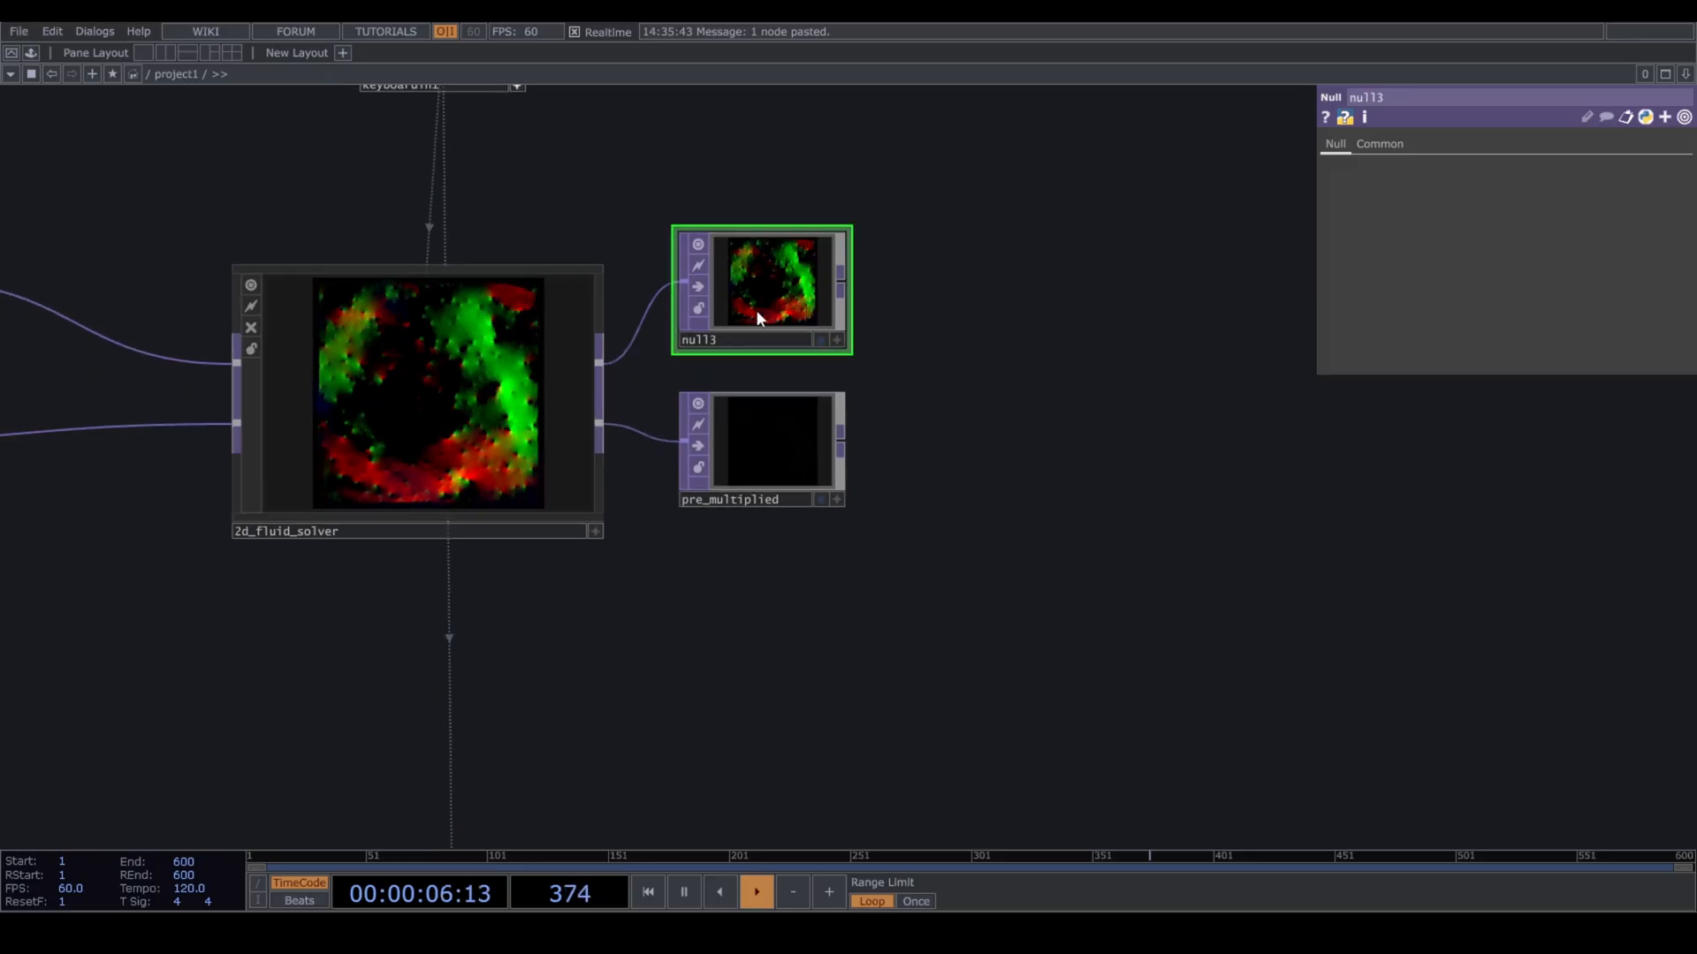
{"action": "left_click", "coordinate": [757, 337]}
{"action": "type", "text": "v"}
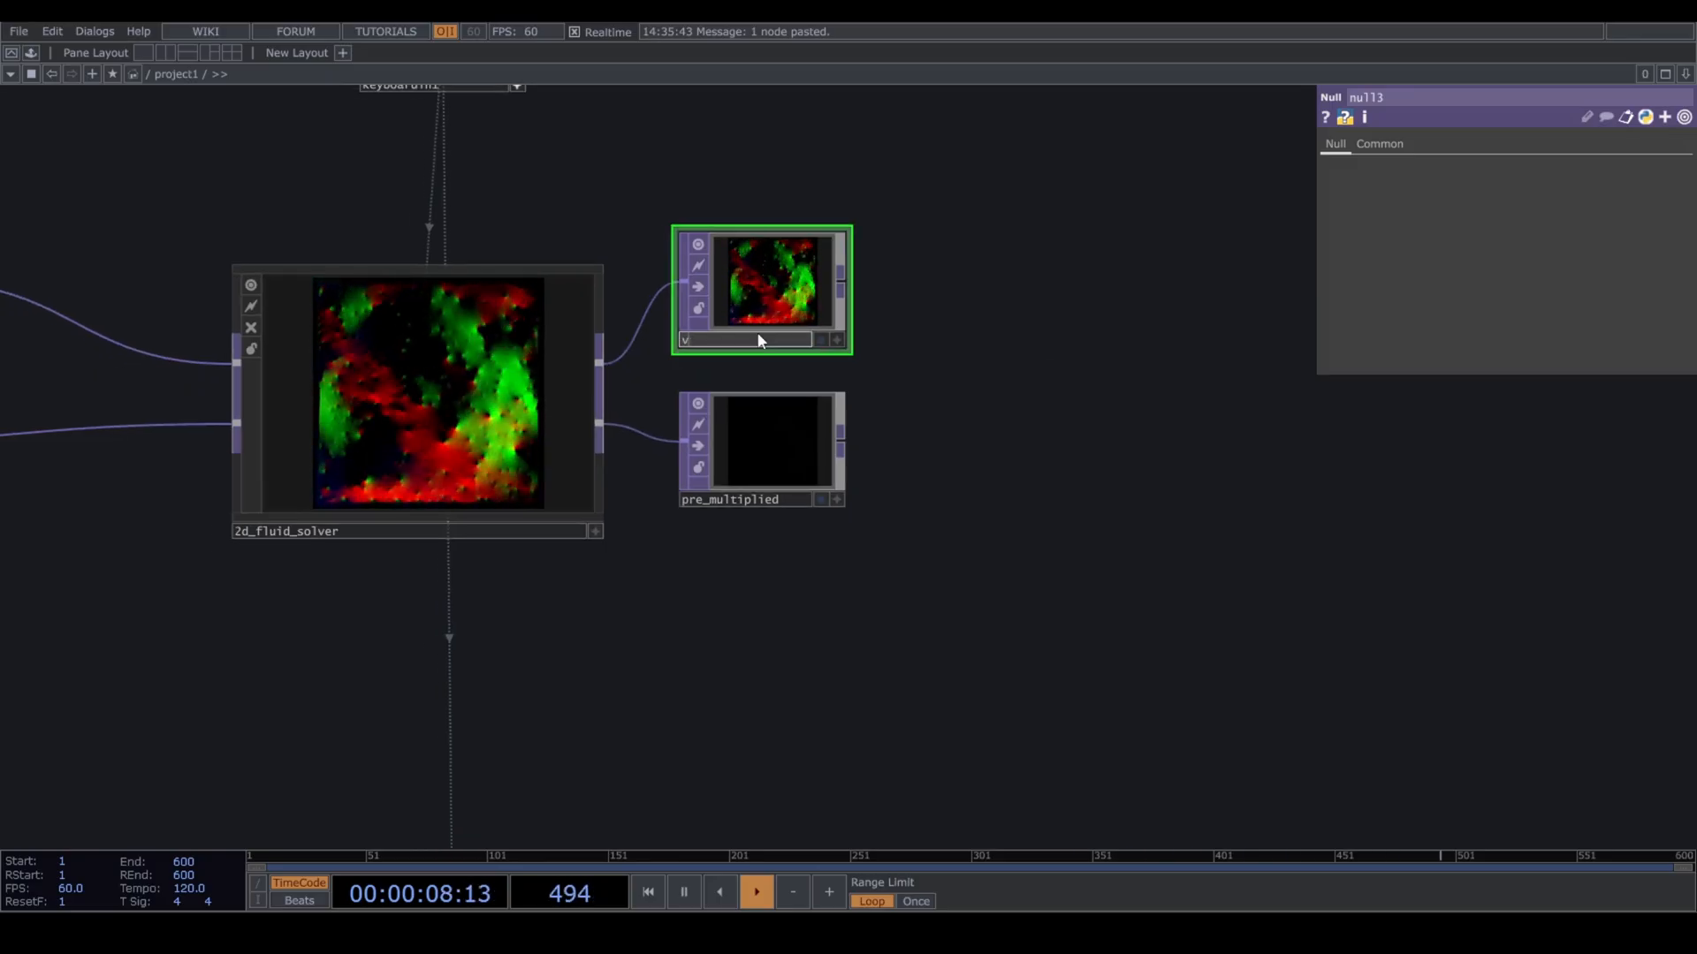
{"action": "type", "text": "isible"}
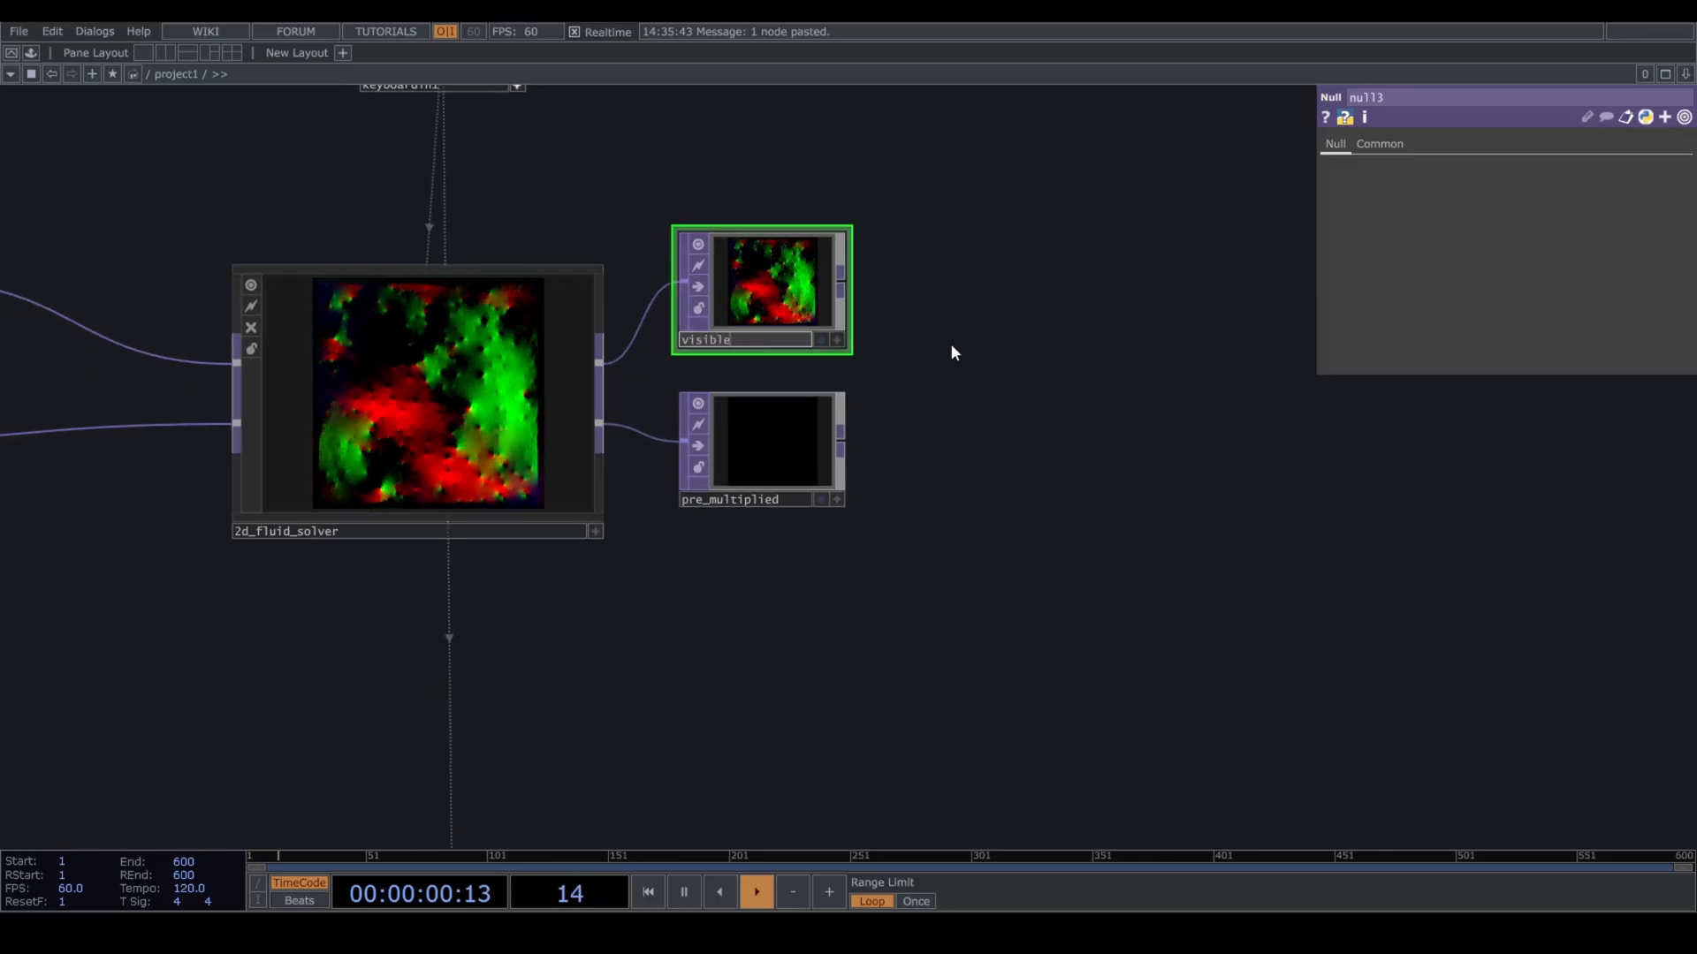
{"action": "key", "text": "Return"}
Turn off cooking for Fluid_simulation together with its noise, info, inp_vel and Null operators.
{"action": "scroll", "coordinate": [951, 352], "scroll_direction": "down", "scroll_amount": 6}
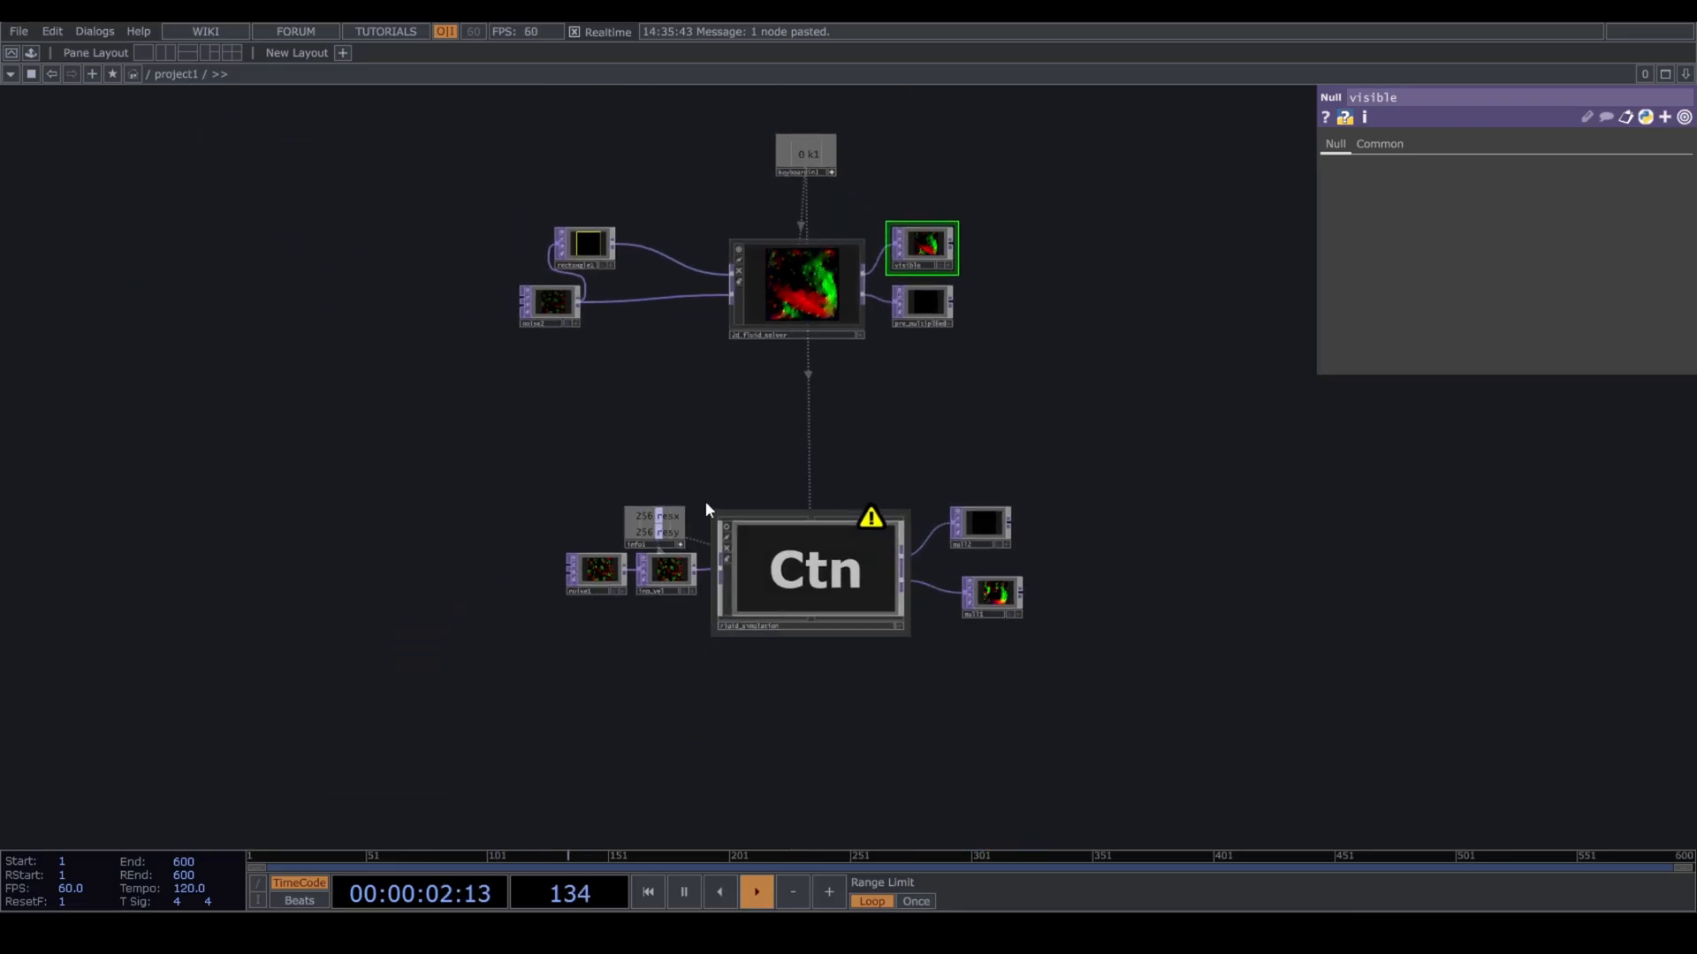
{"action": "left_click", "coordinate": [777, 601]}
{"action": "scroll", "coordinate": [973, 568], "scroll_direction": "up", "scroll_amount": 4}
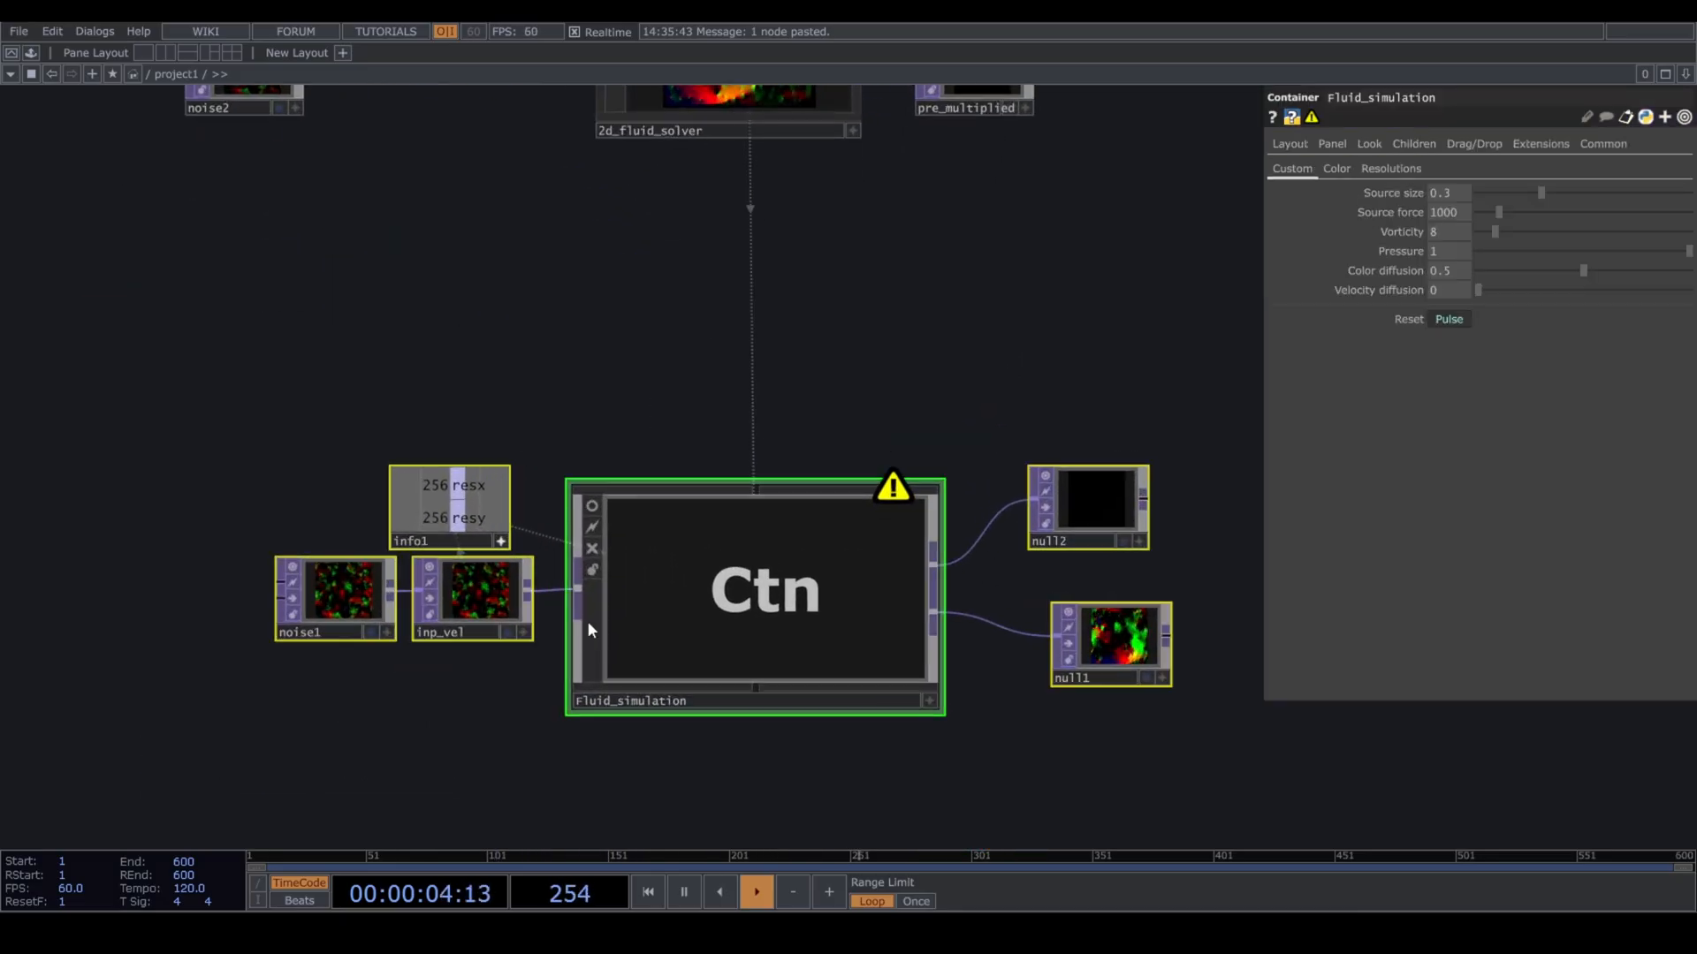
{"action": "left_click", "coordinate": [1048, 509]}
{"action": "left_click_drag", "start_coordinate": [816, 349], "coordinate": [683, 388]}
{"action": "left_click", "coordinate": [459, 589]}
{"action": "scroll", "coordinate": [566, 433], "scroll_direction": "down", "scroll_amount": 5}
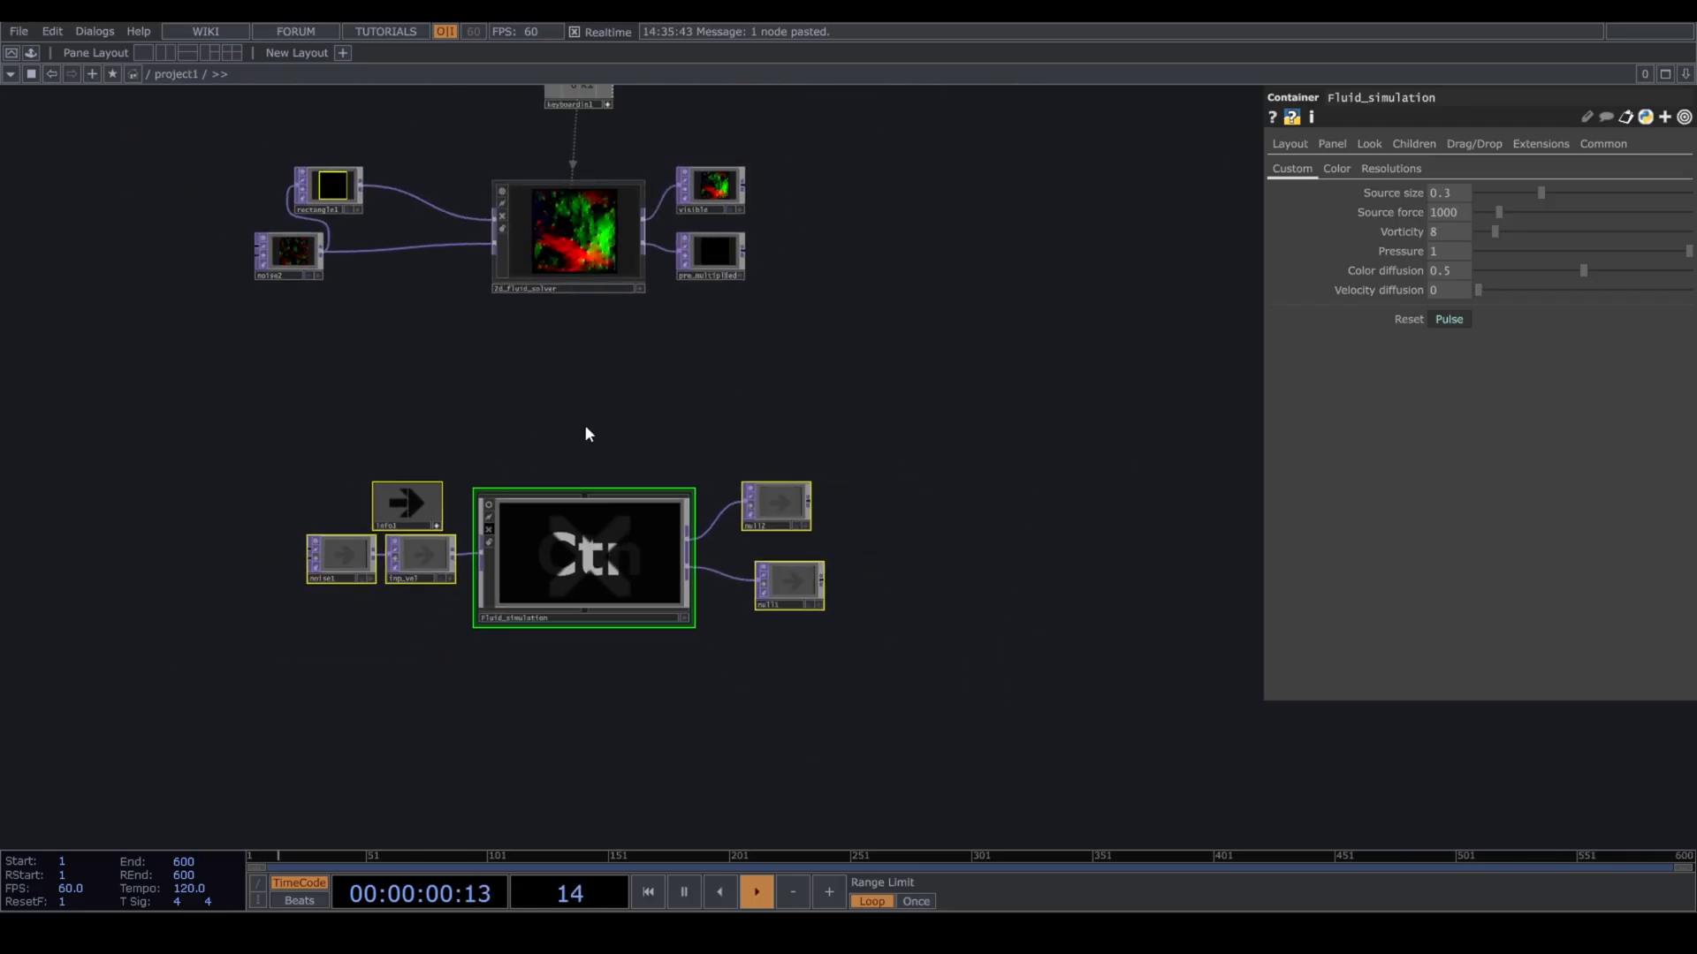
{"action": "left_click_drag", "start_coordinate": [865, 437], "coordinate": [901, 531]}
{"action": "scroll", "coordinate": [768, 405], "scroll_direction": "up", "scroll_amount": 5}
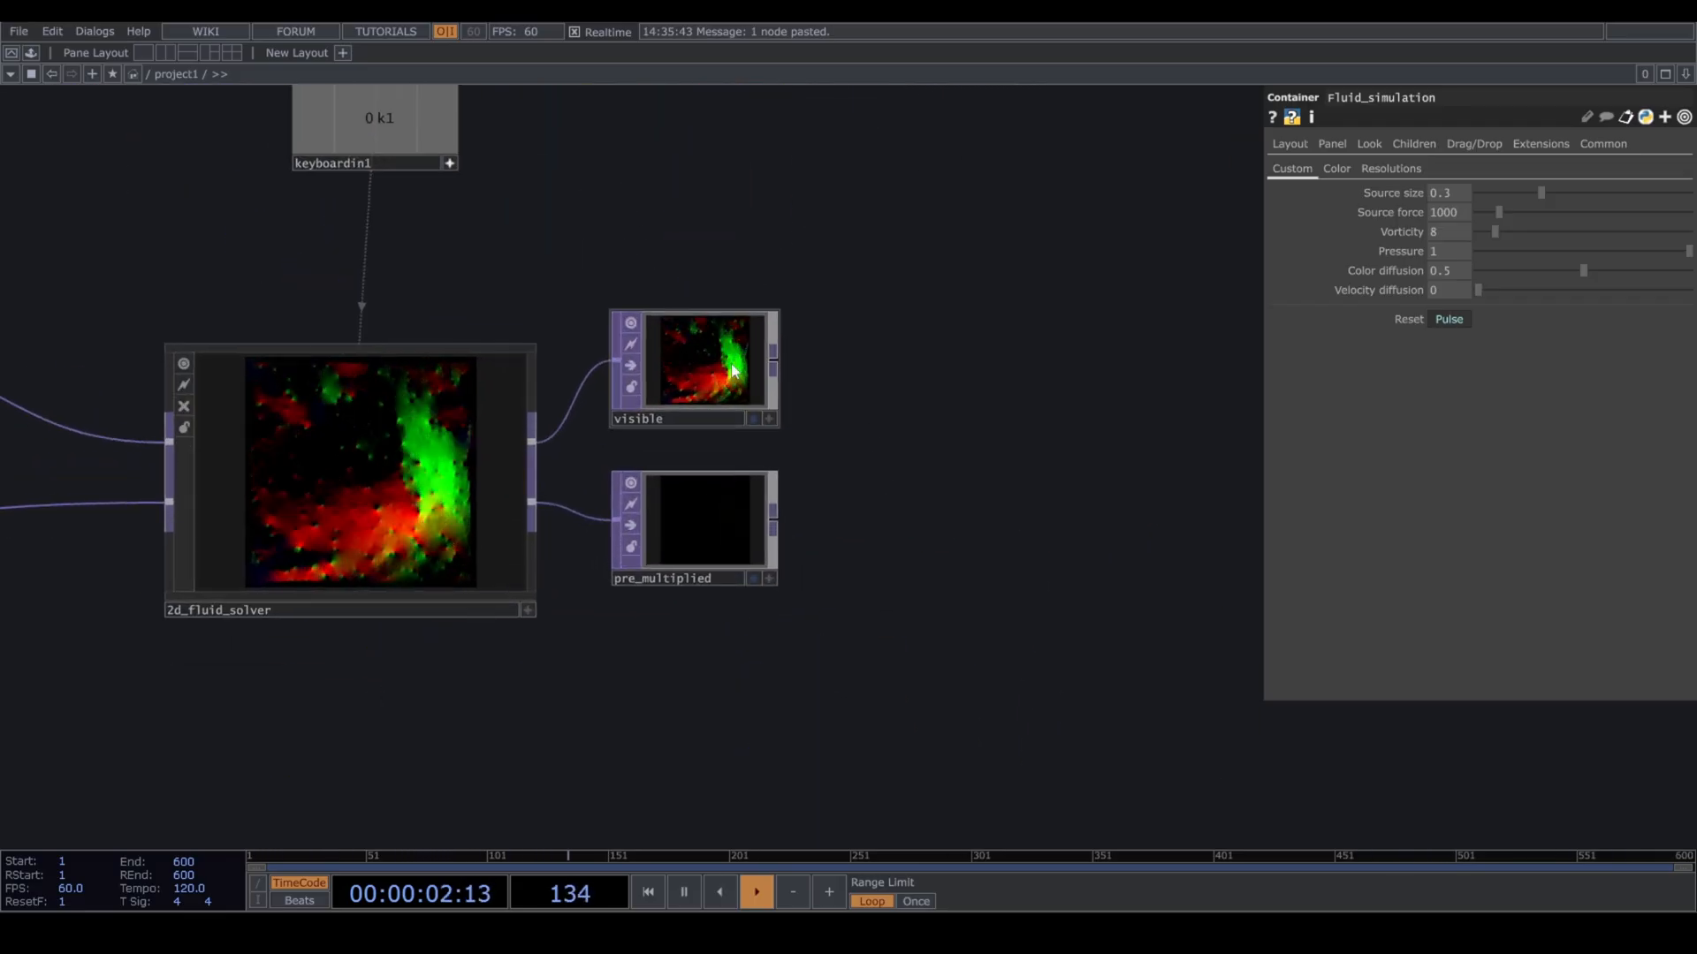
{"action": "scroll", "coordinate": [707, 352], "scroll_direction": "down", "scroll_amount": 7}
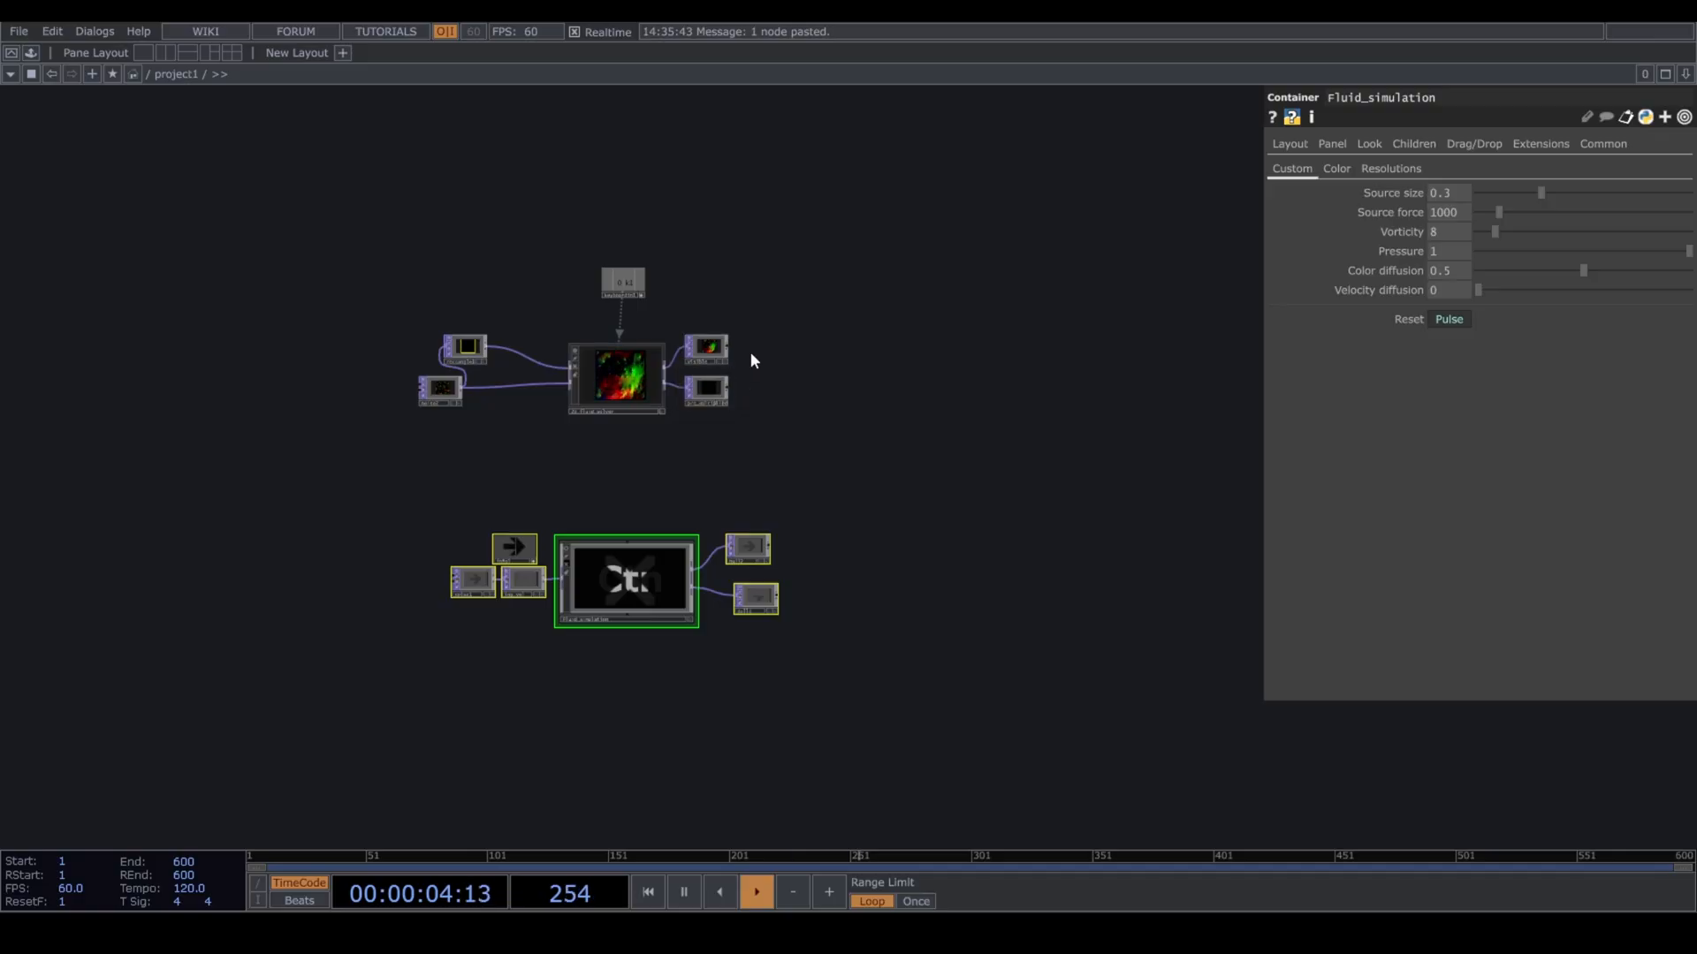
{"action": "left_click_drag", "start_coordinate": [778, 385], "coordinate": [768, 421]}
{"action": "left_click_drag", "start_coordinate": [868, 446], "coordinate": [861, 445]}
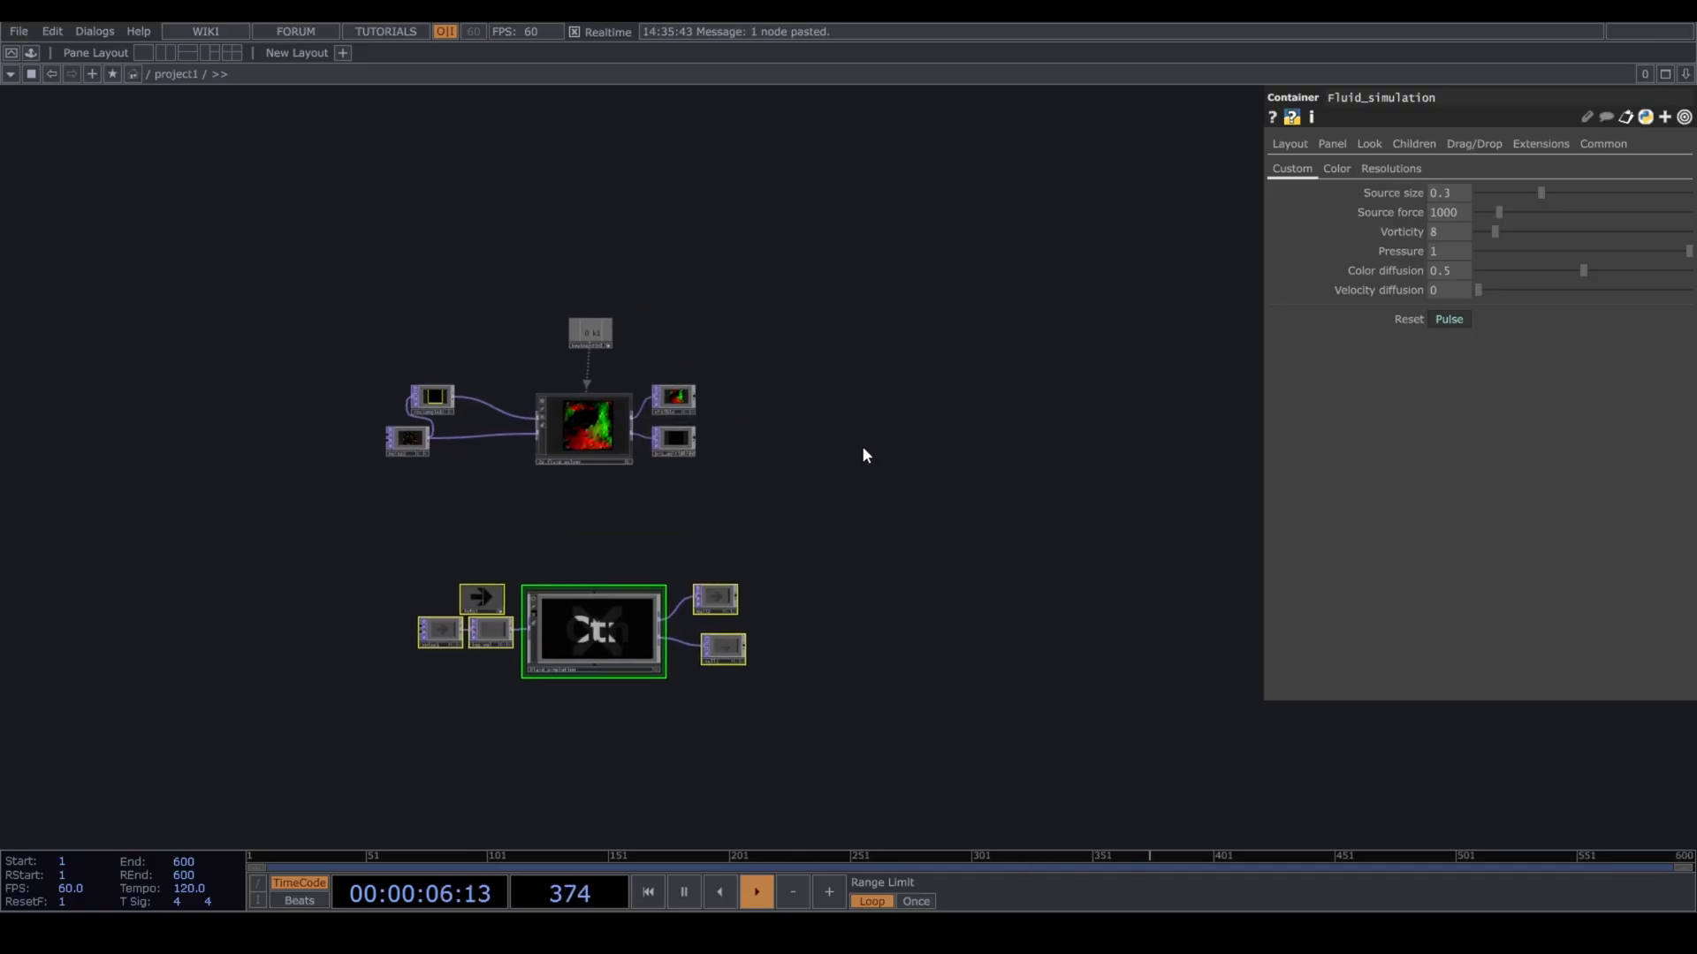
{"action": "left_click_drag", "start_coordinate": [851, 360], "coordinate": [841, 457]}
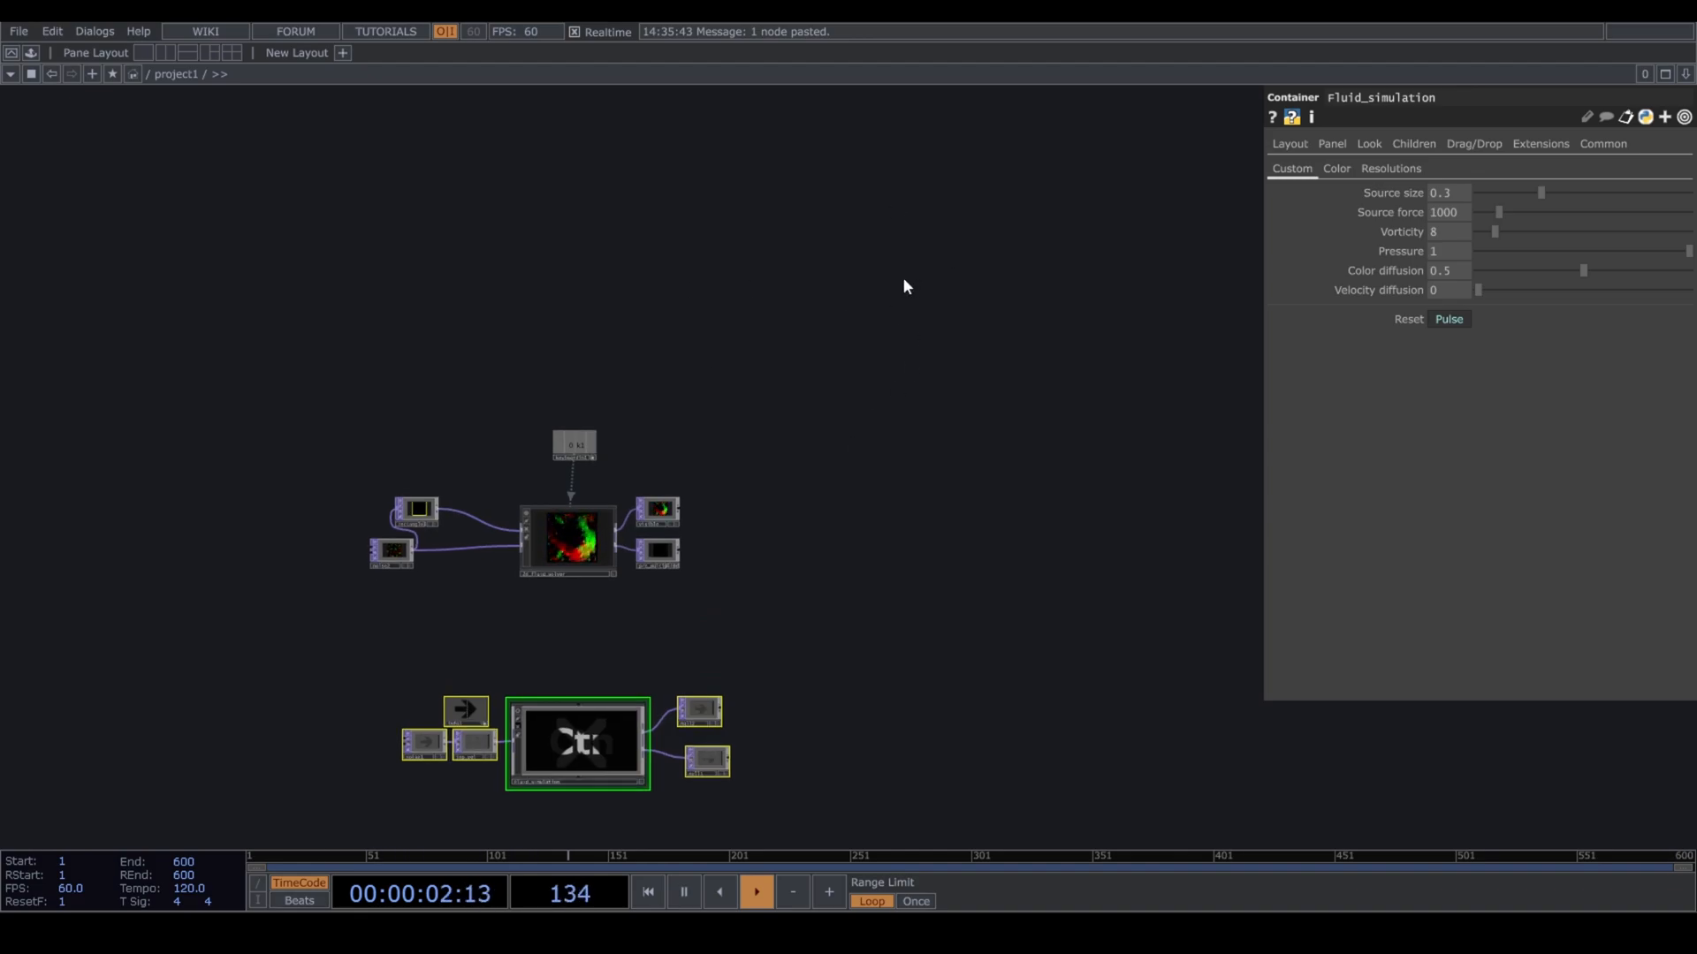
Add the pointGenerator component from the Palette's PointClouds folder to the empty area above the fluid solver network.
{"action": "key", "text": "alt+l"}
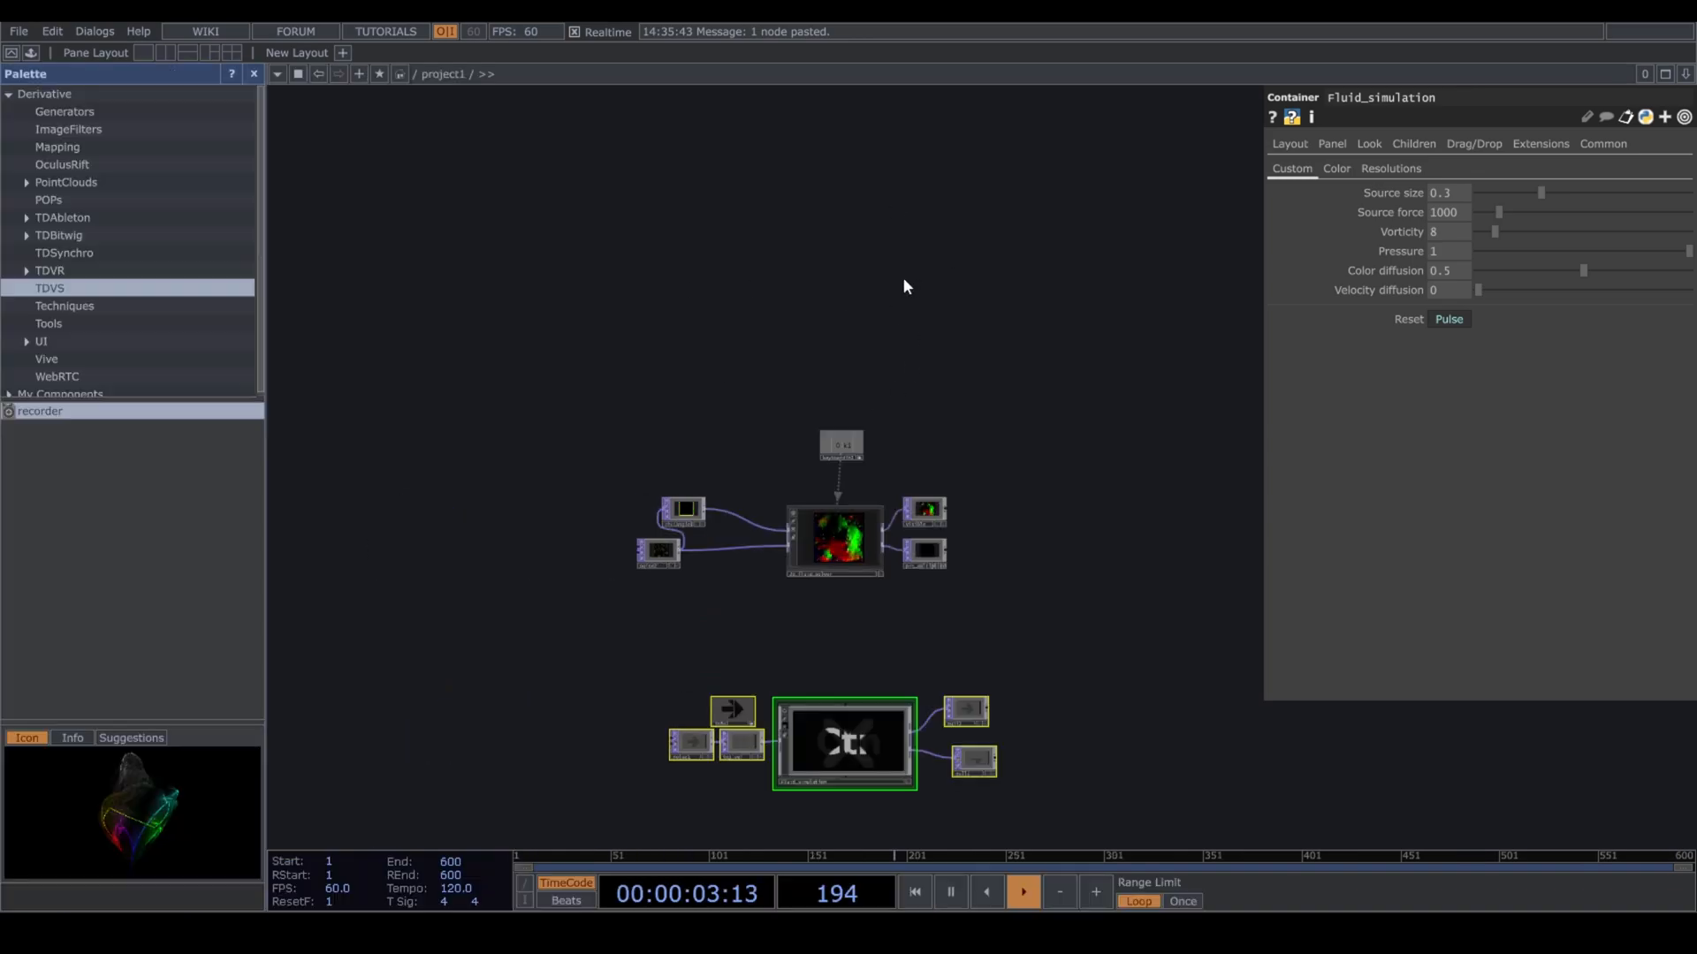
{"action": "left_click", "coordinate": [141, 182]}
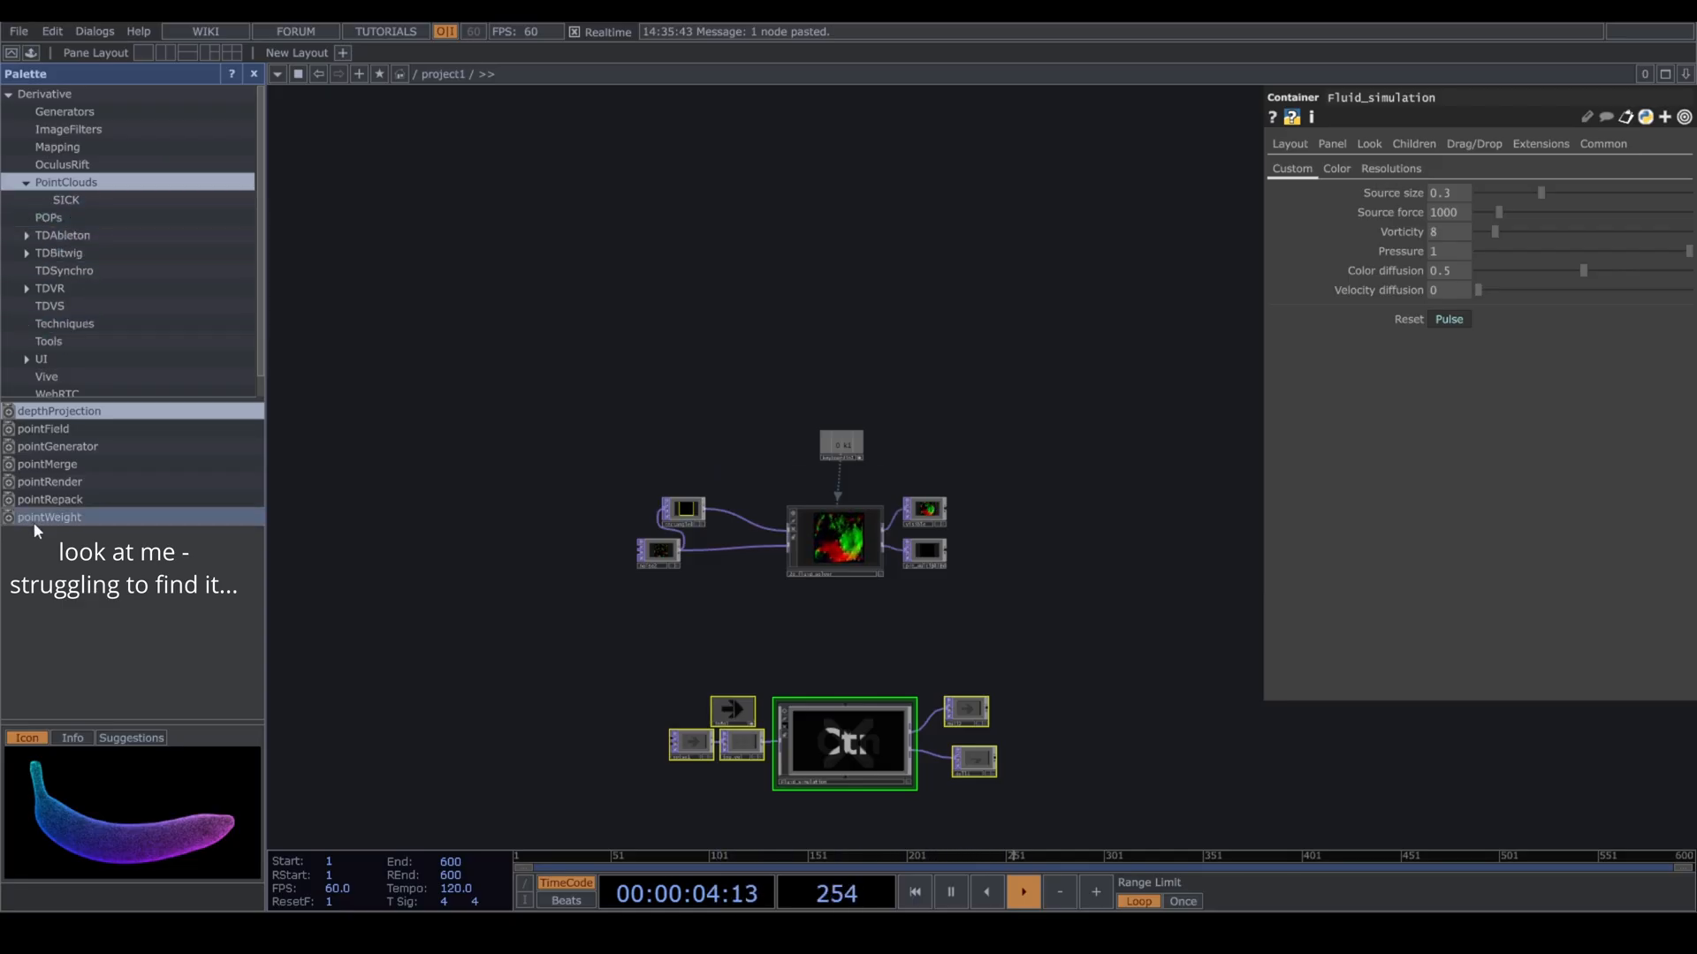
{"action": "left_click_drag", "start_coordinate": [59, 446], "coordinate": [956, 320]}
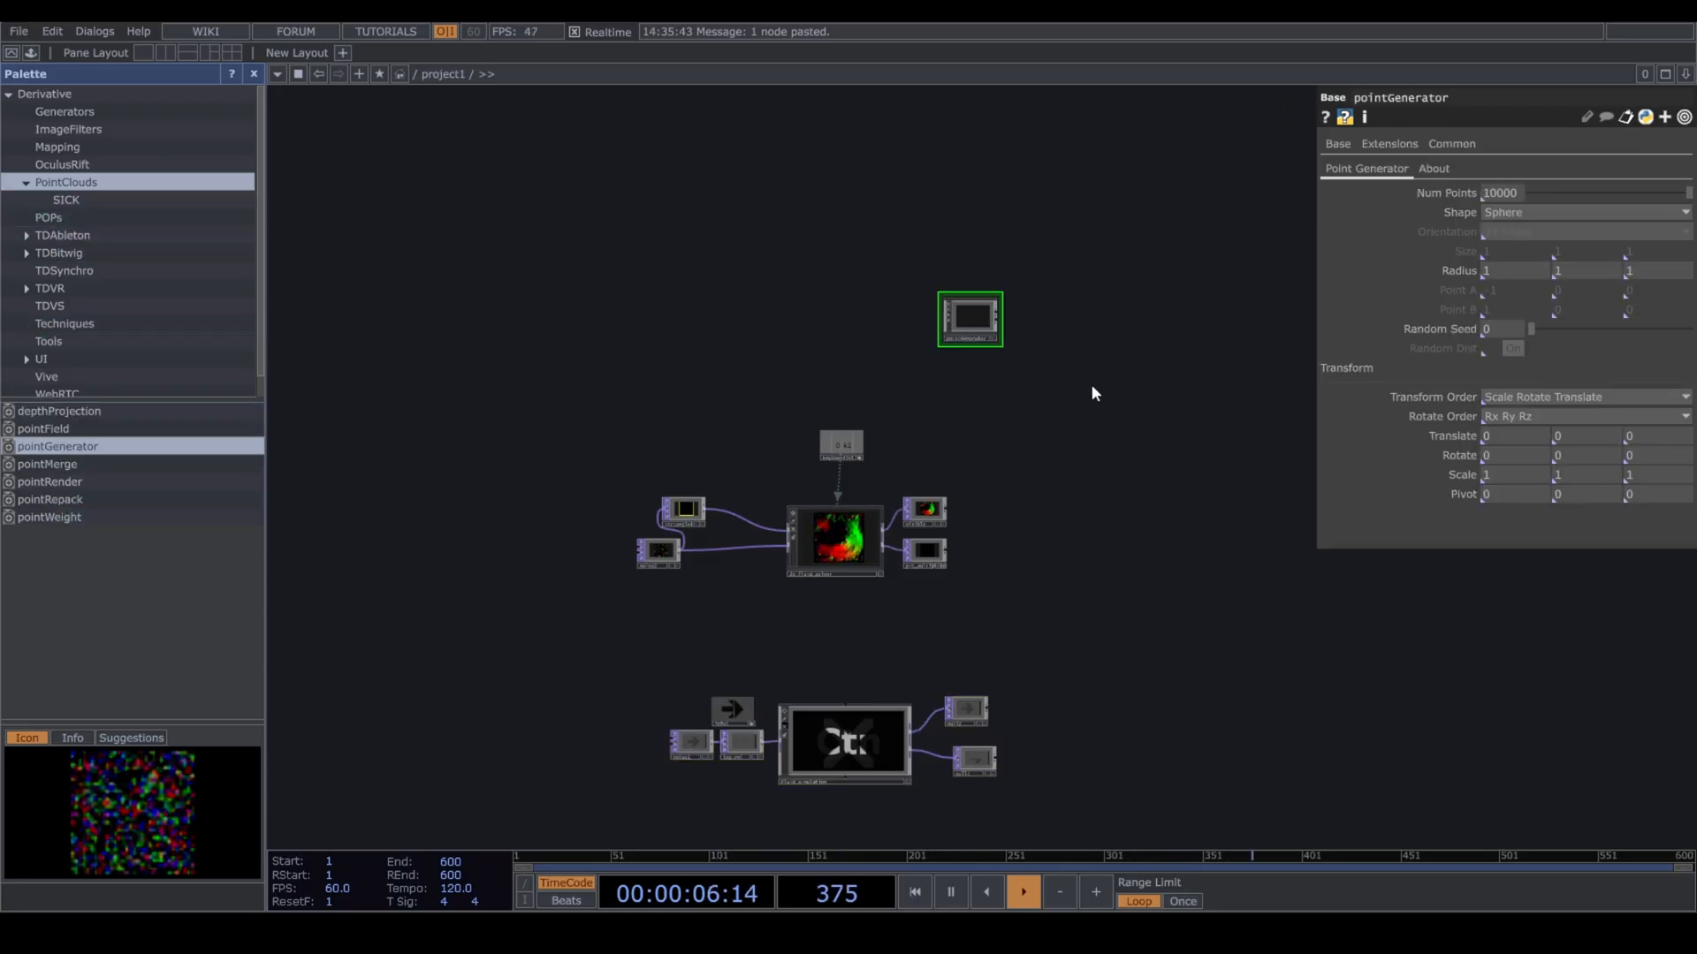
Set pointGenerator's shape to Rectangle and its translation to 0.5 in X and Y, with 0 in Z.
{"action": "scroll", "coordinate": [1010, 457], "scroll_direction": "up", "scroll_amount": 10}
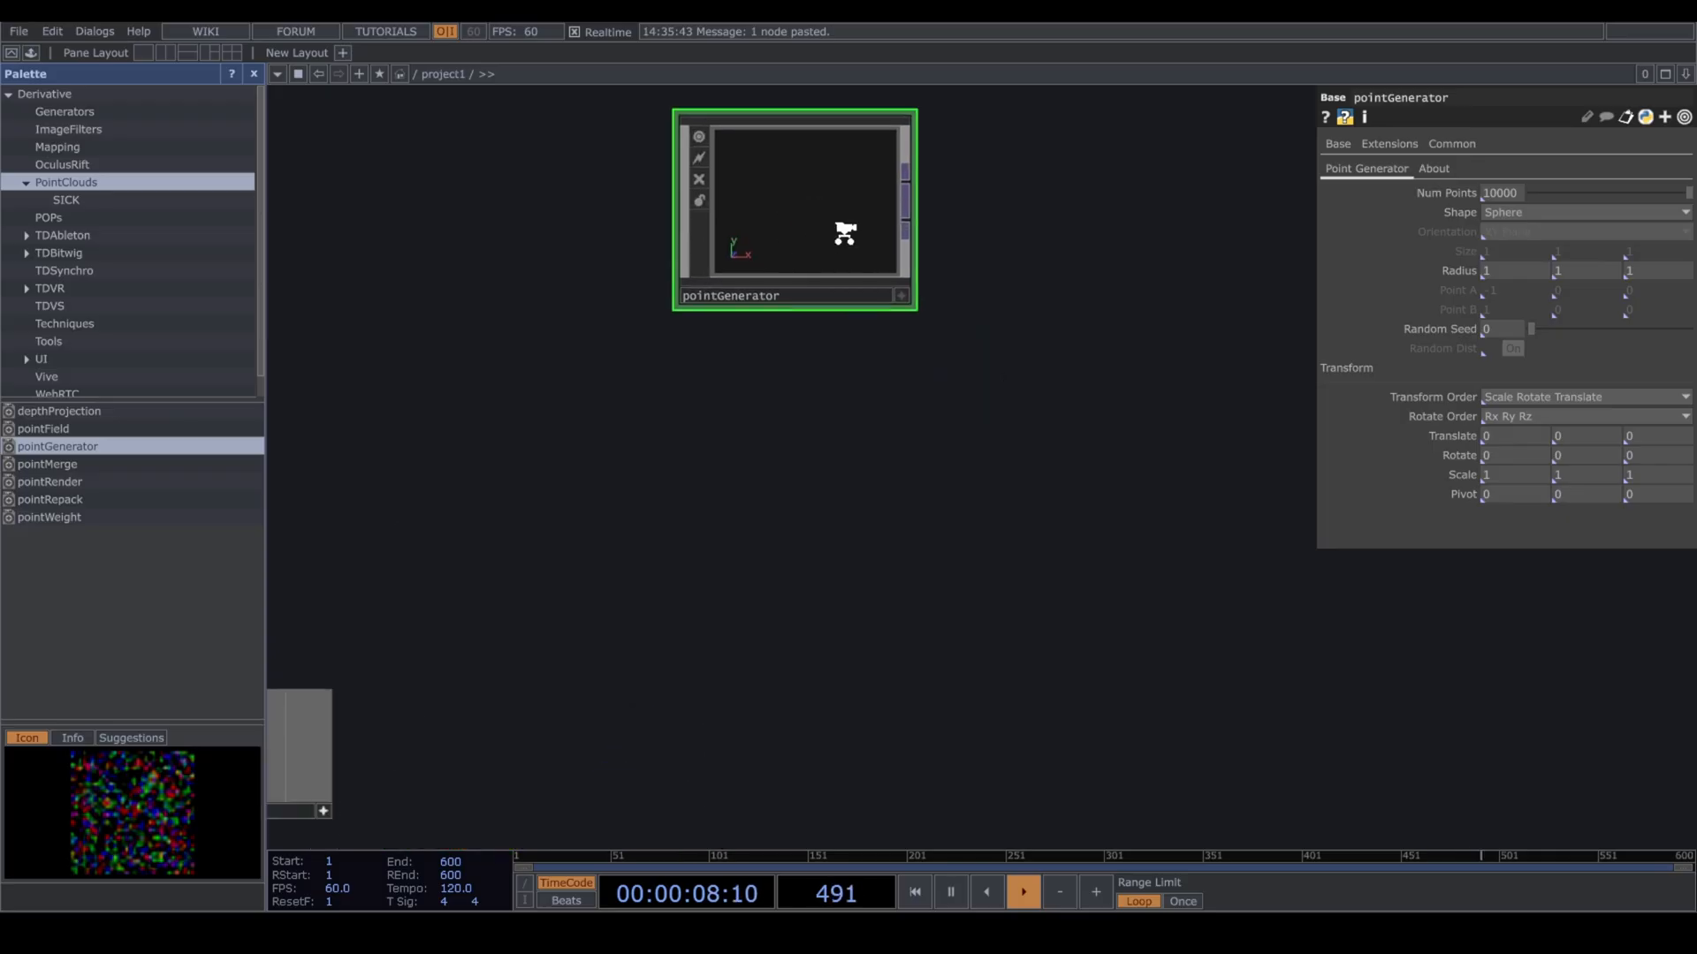
{"action": "left_click_drag", "start_coordinate": [975, 438], "coordinate": [928, 257]}
{"action": "scroll", "coordinate": [1041, 284], "scroll_direction": "down", "scroll_amount": 5}
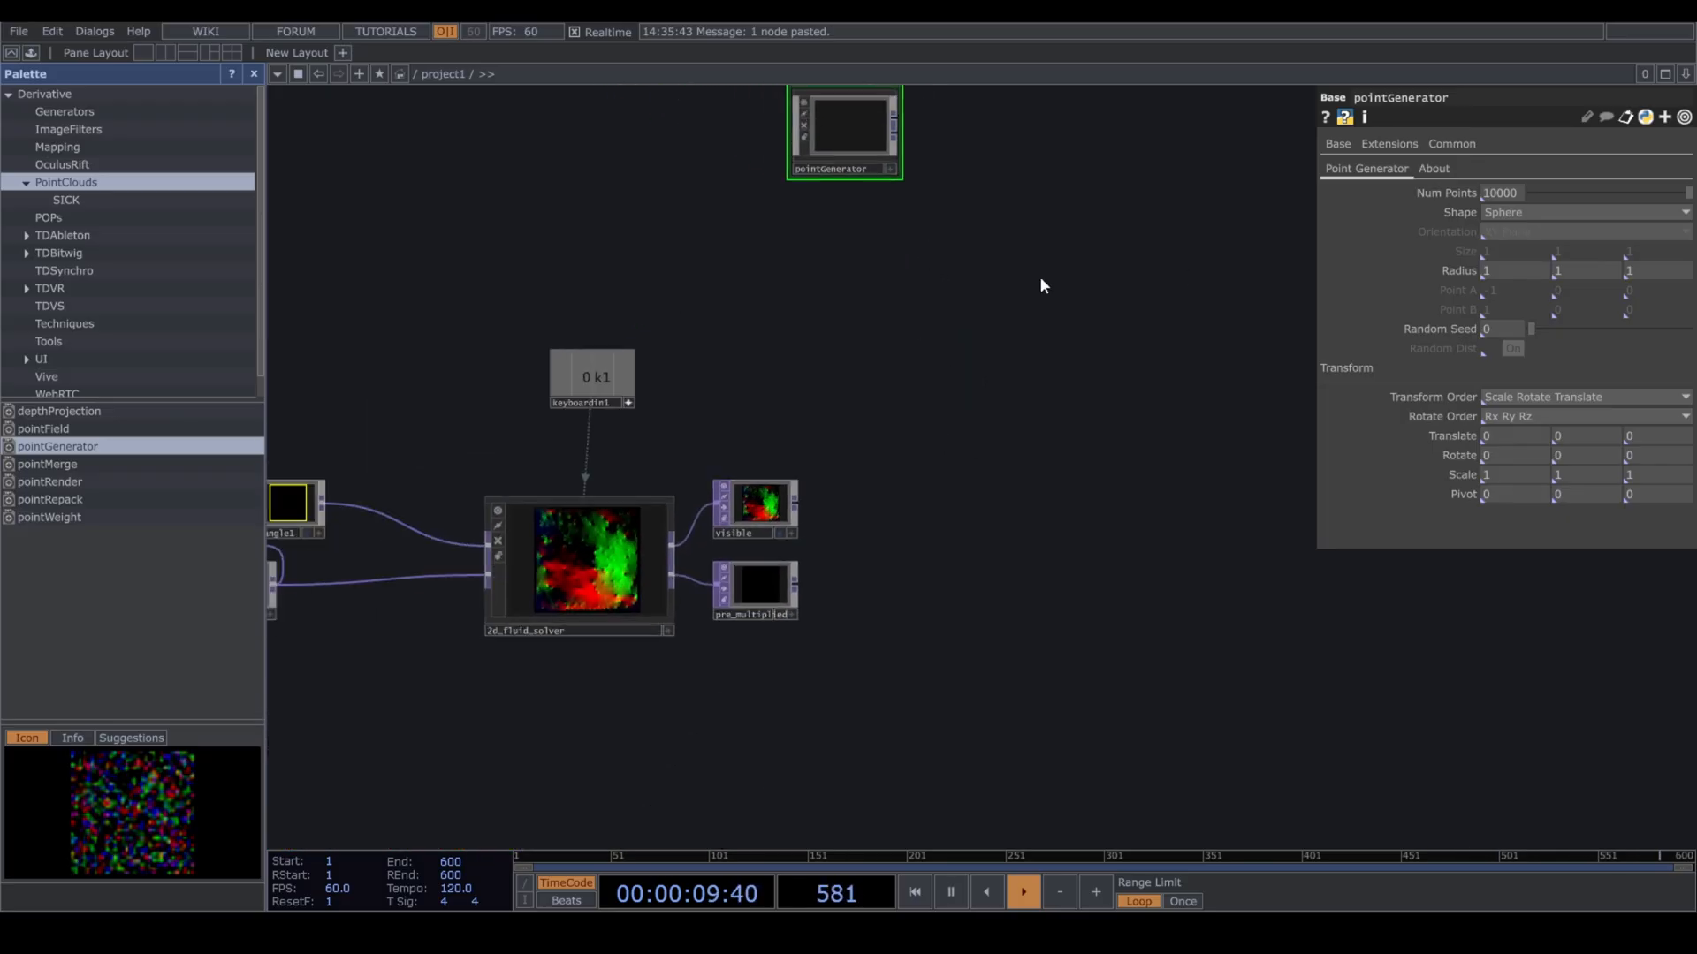
{"action": "left_click", "coordinate": [1511, 211]}
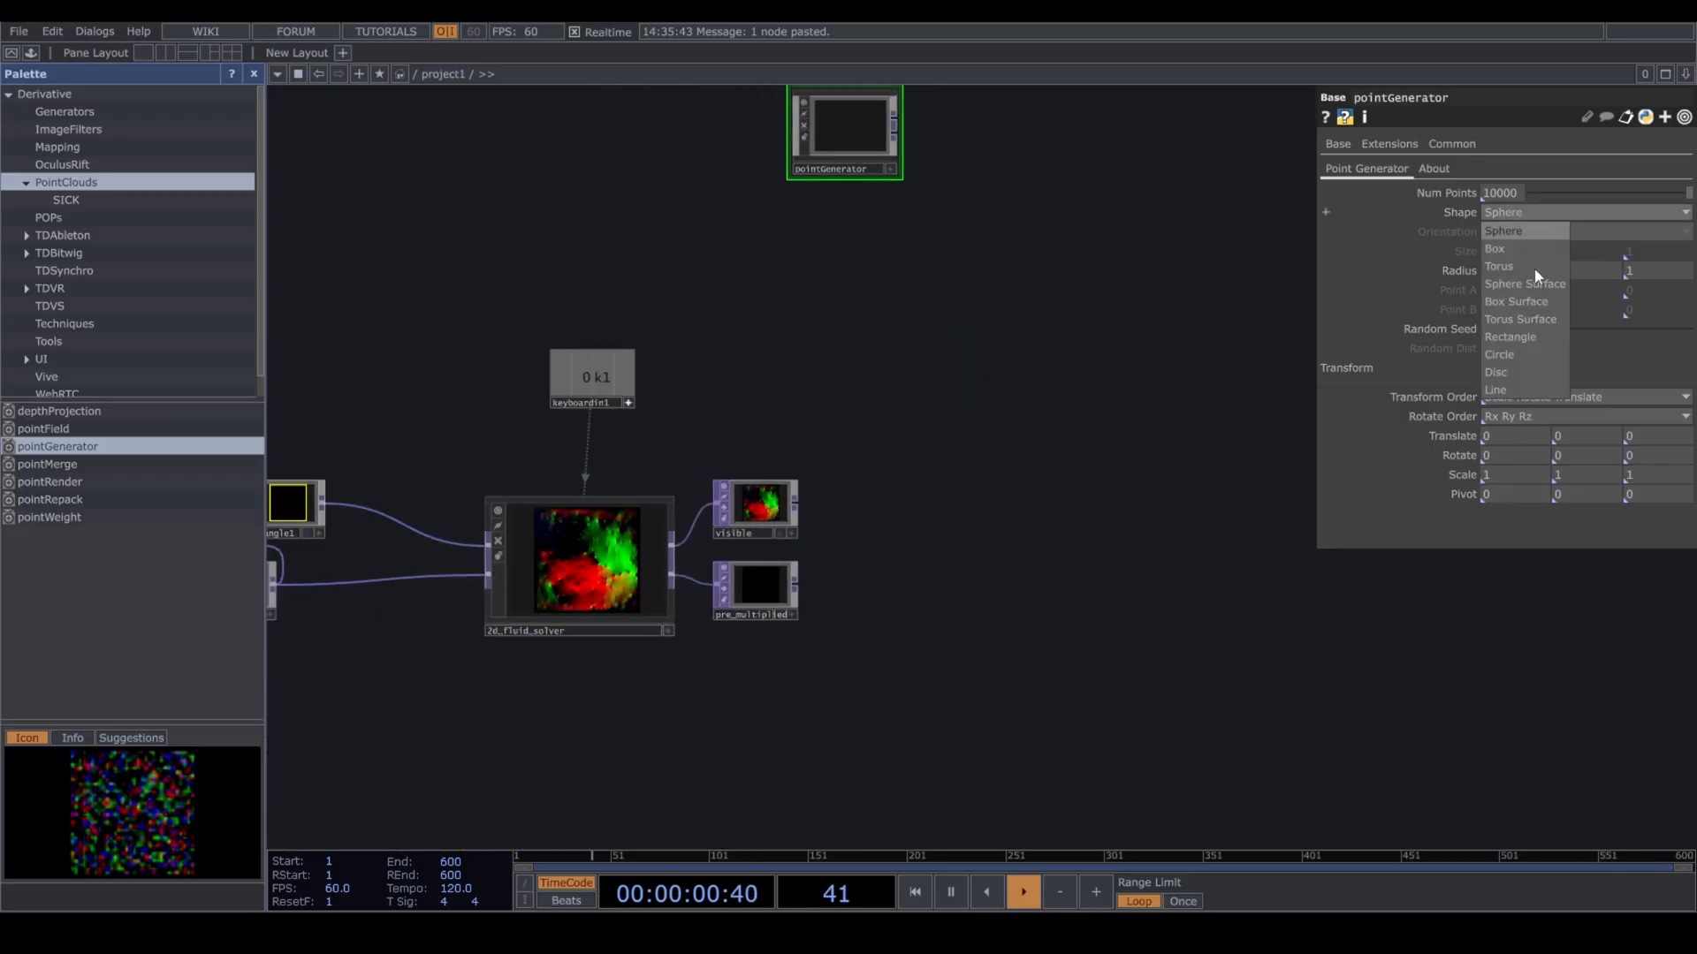
{"action": "left_click", "coordinate": [1532, 339]}
{"action": "scroll", "coordinate": [1018, 426], "scroll_direction": "right", "scroll_amount": 2}
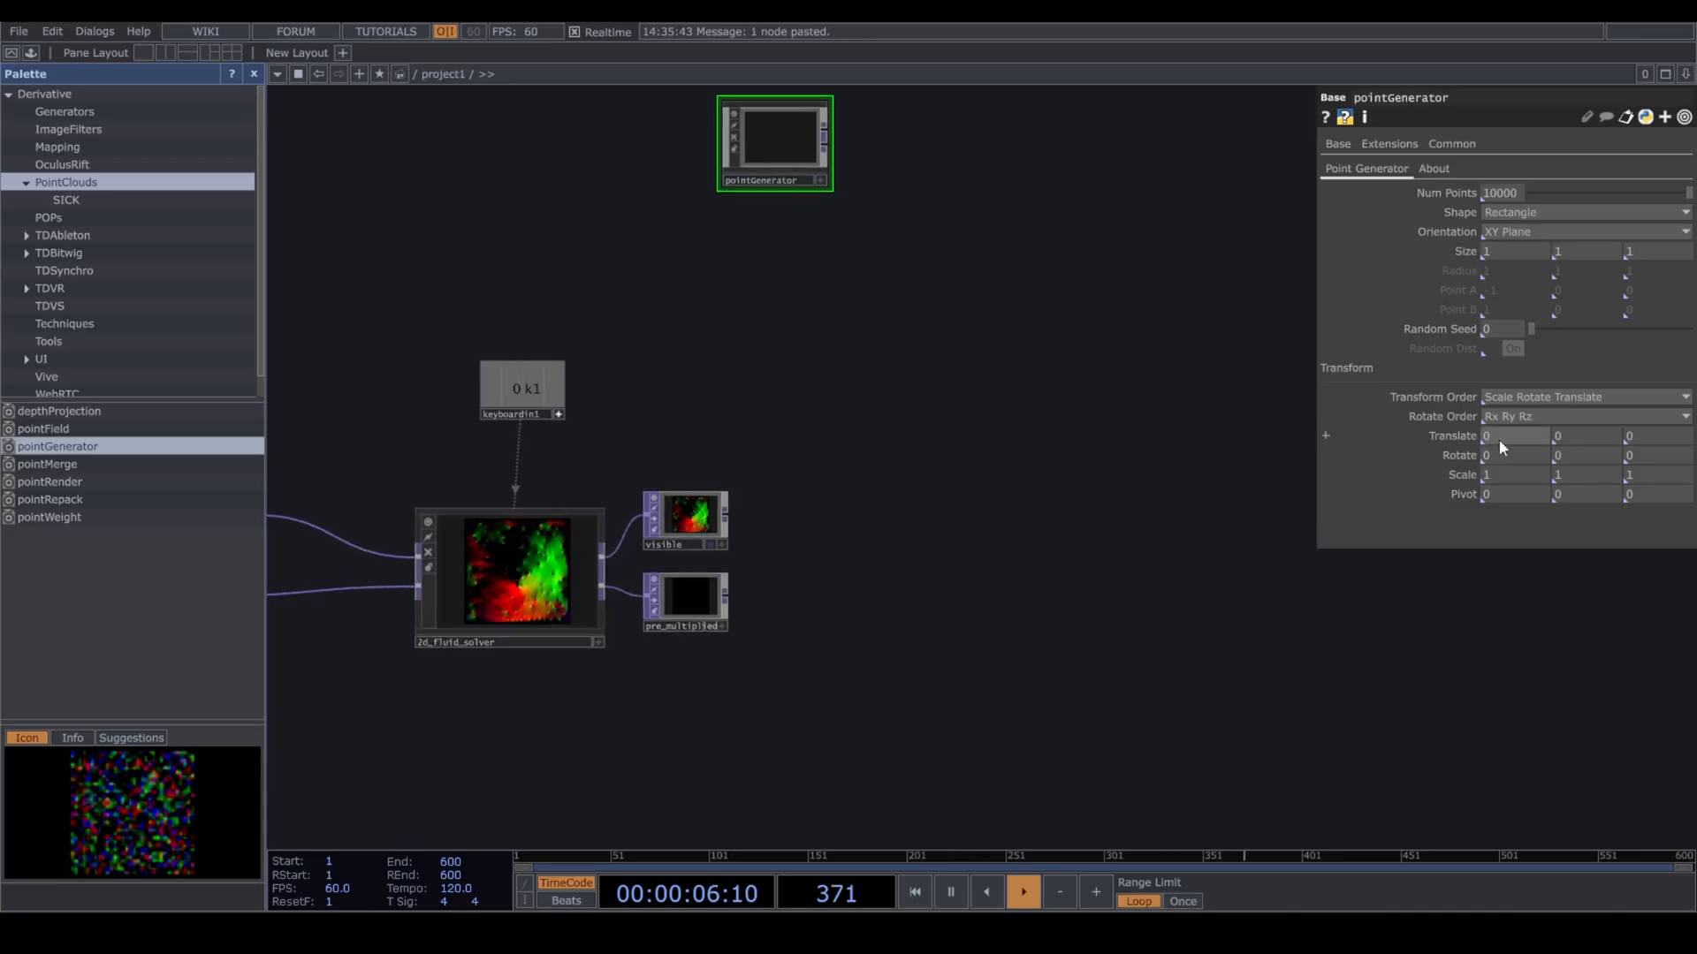
{"action": "middle_click_drag", "start_coordinate": [1466, 433], "coordinate": [1467, 417]}
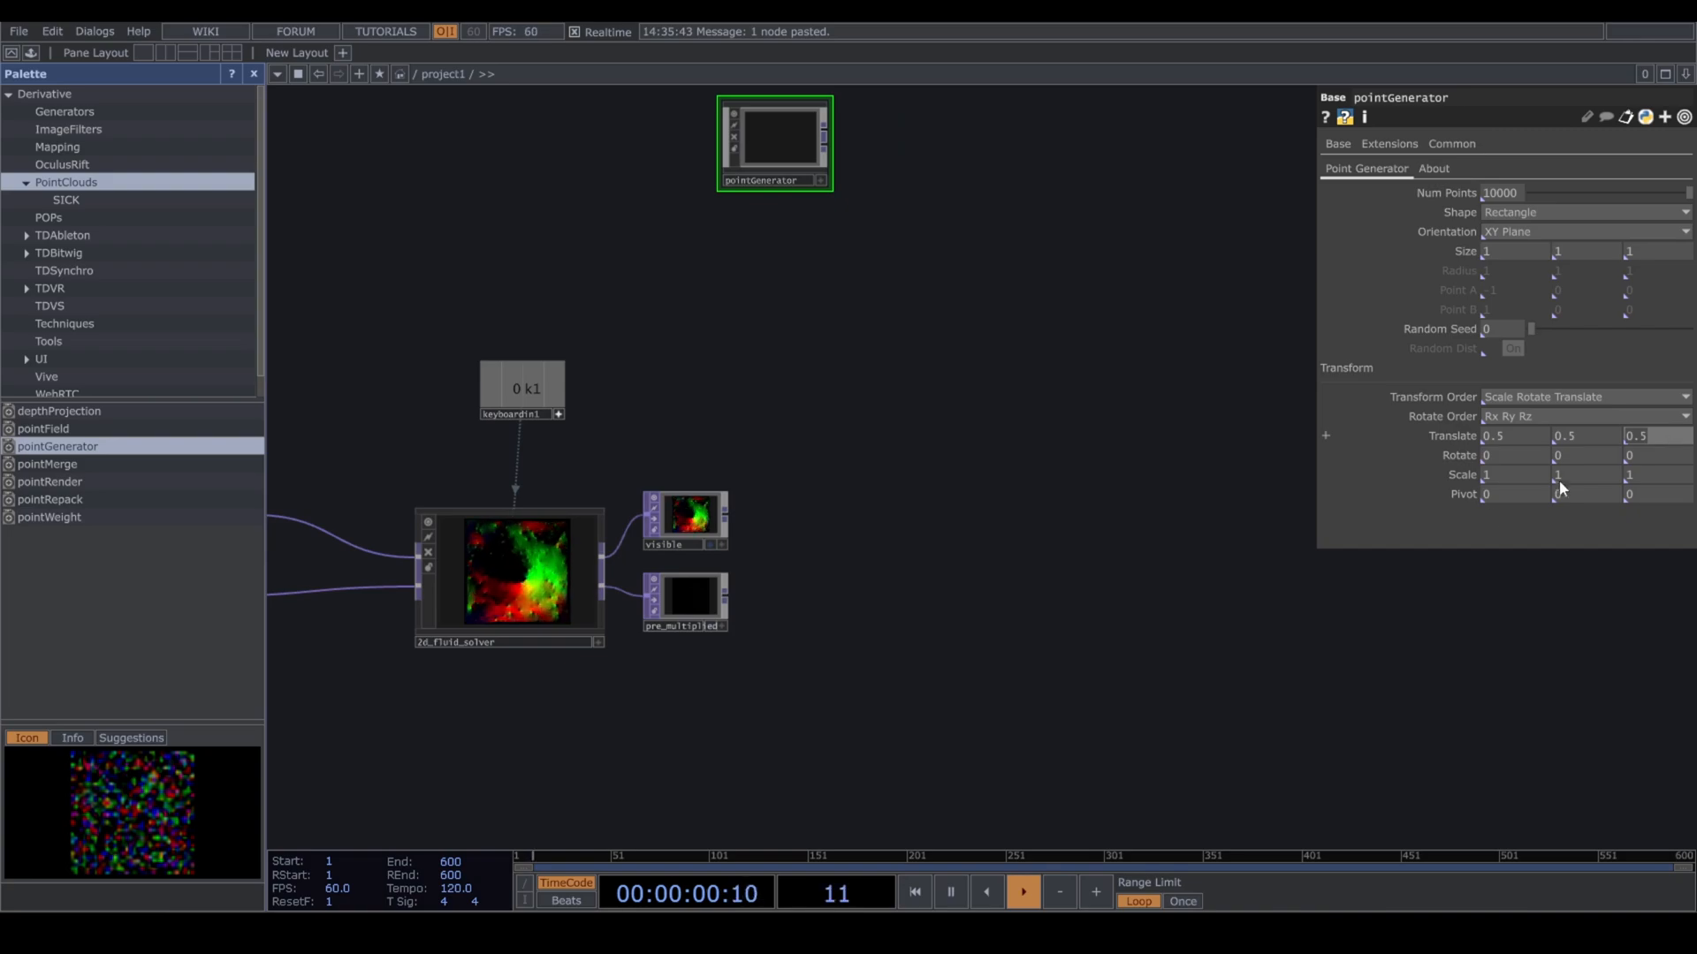
Attach a Null TOP to pointGenerator's first output.
{"action": "left_click", "coordinate": [903, 130]}
{"action": "type", "text": "null"}
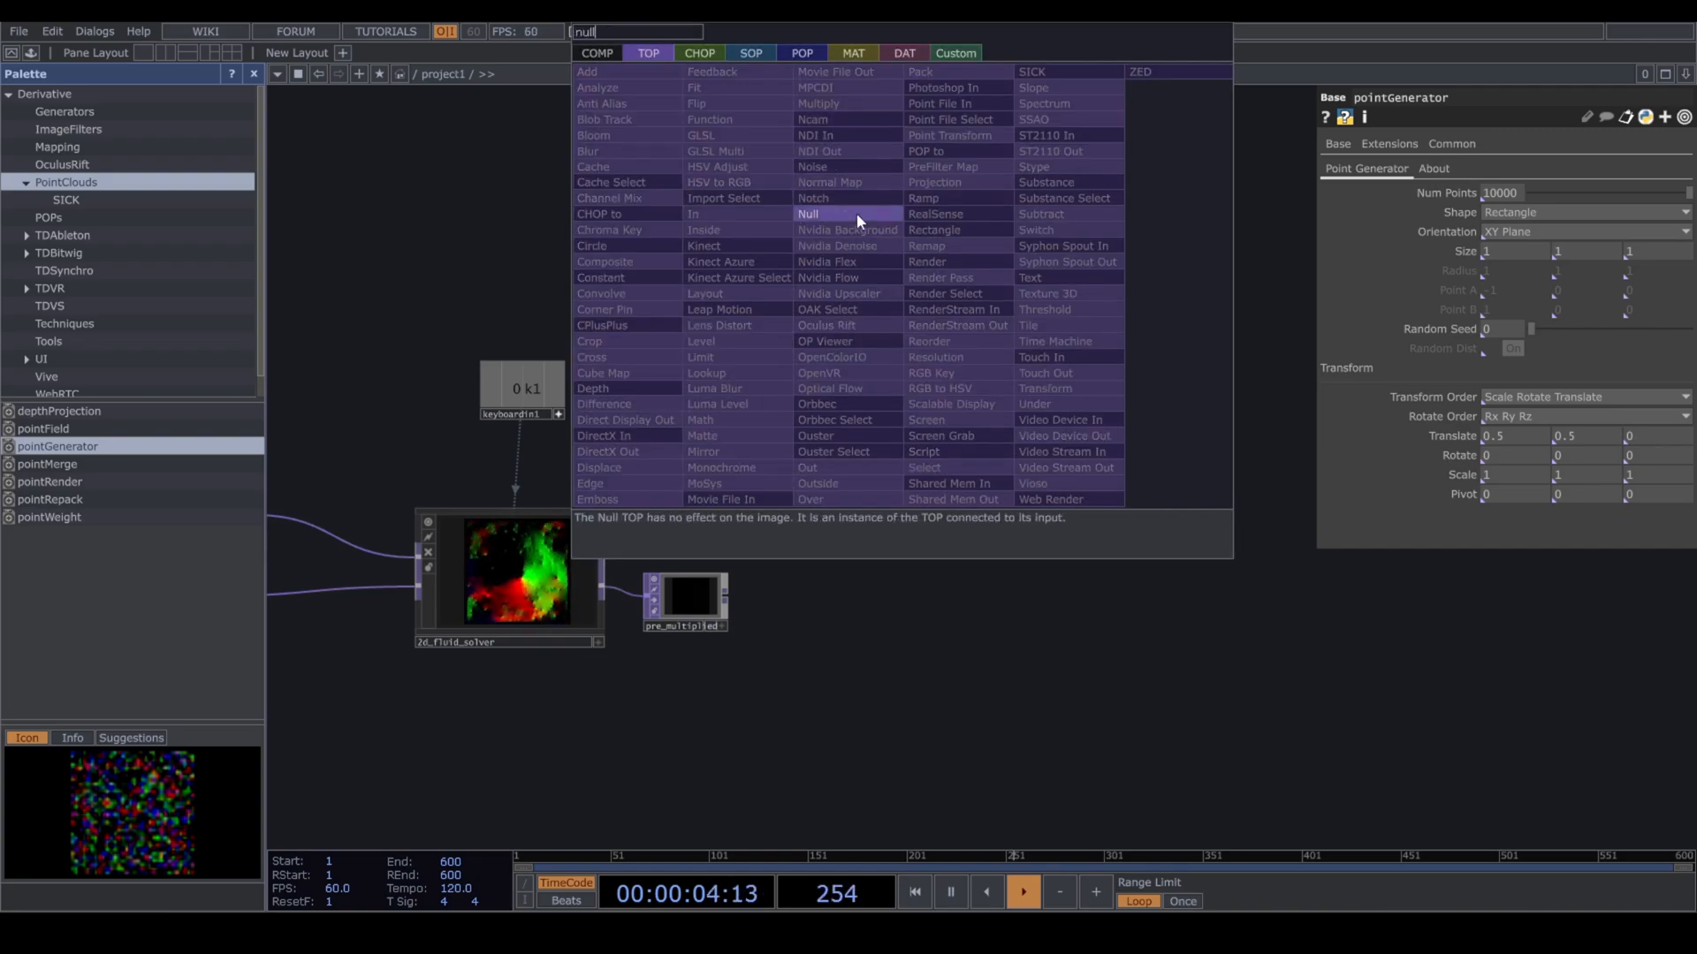
{"action": "left_click", "coordinate": [856, 214]}
{"action": "left_click", "coordinate": [932, 128]}
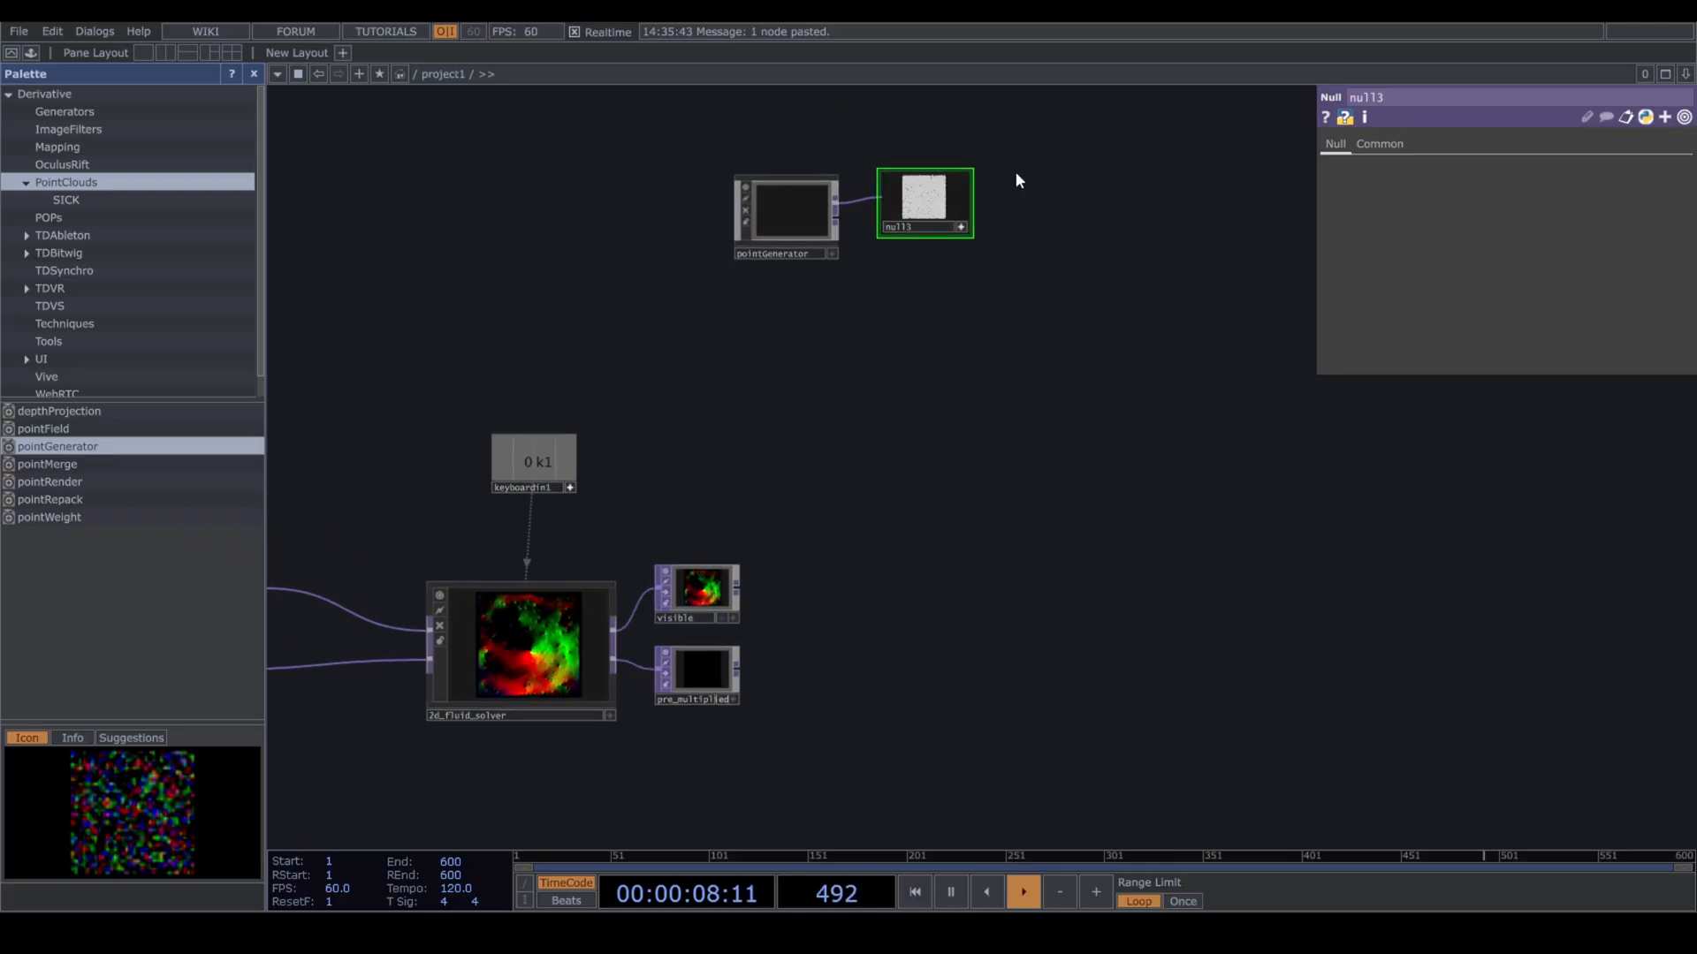
Show null3 as points in its active viewer and set pointGenerator's size to 0.45 on all three axes.
{"action": "scroll", "coordinate": [1016, 180], "scroll_direction": "up", "scroll_amount": 5}
{"action": "left_click", "coordinate": [345, 380]}
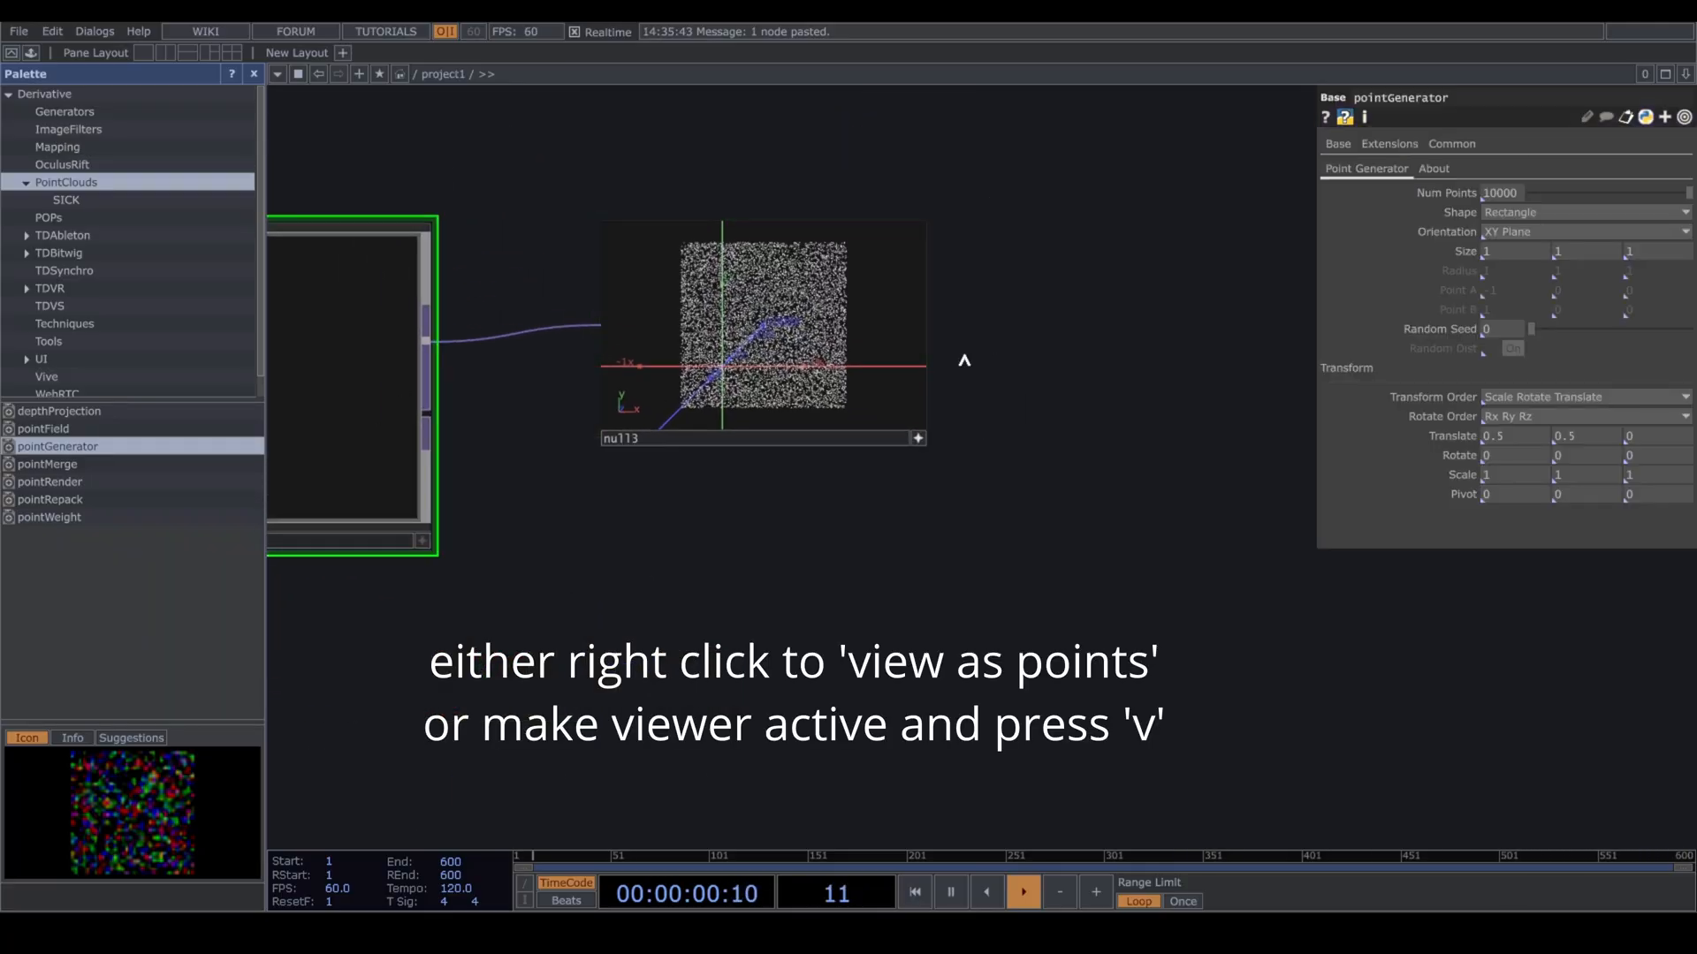
{"action": "middle_click_drag", "start_coordinate": [1447, 257], "coordinate": [1452, 219]}
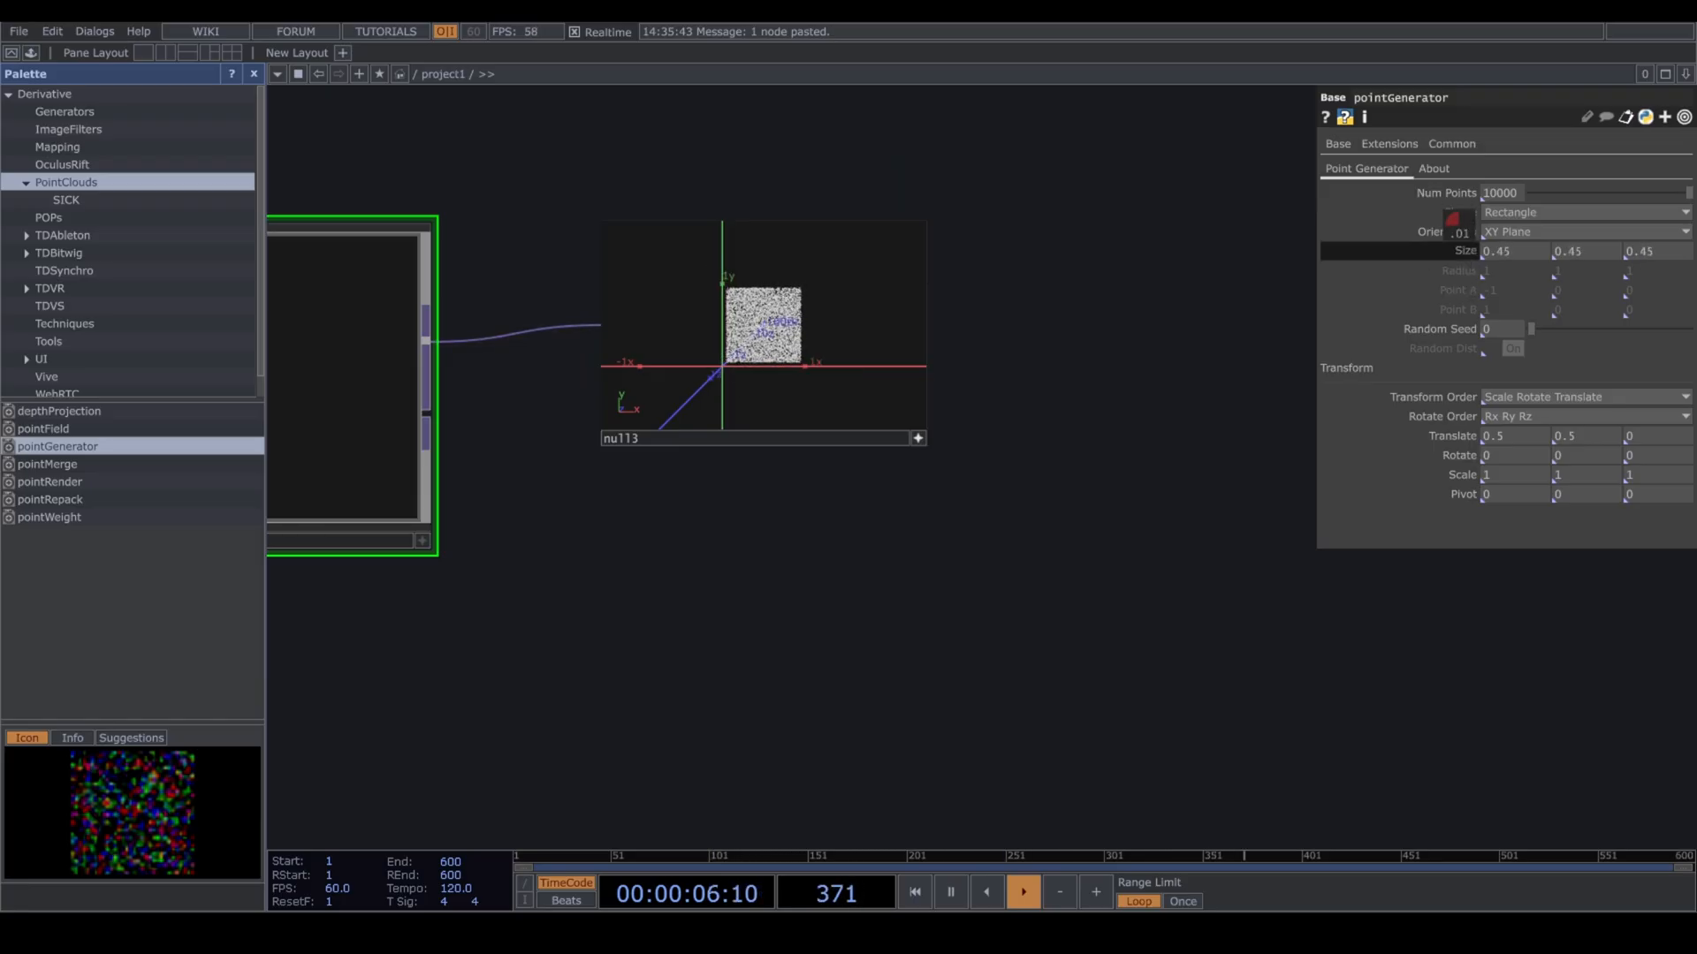
Set pointGenerator's number of points with the expression 1080*108.
{"action": "scroll", "coordinate": [795, 531], "scroll_direction": "up", "scroll_amount": 5}
{"action": "scroll", "coordinate": [797, 517], "scroll_direction": "down", "scroll_amount": 4}
{"action": "left_click_drag", "start_coordinate": [797, 512], "coordinate": [806, 587]}
{"action": "scroll", "coordinate": [1074, 486], "scroll_direction": "down", "scroll_amount": 3}
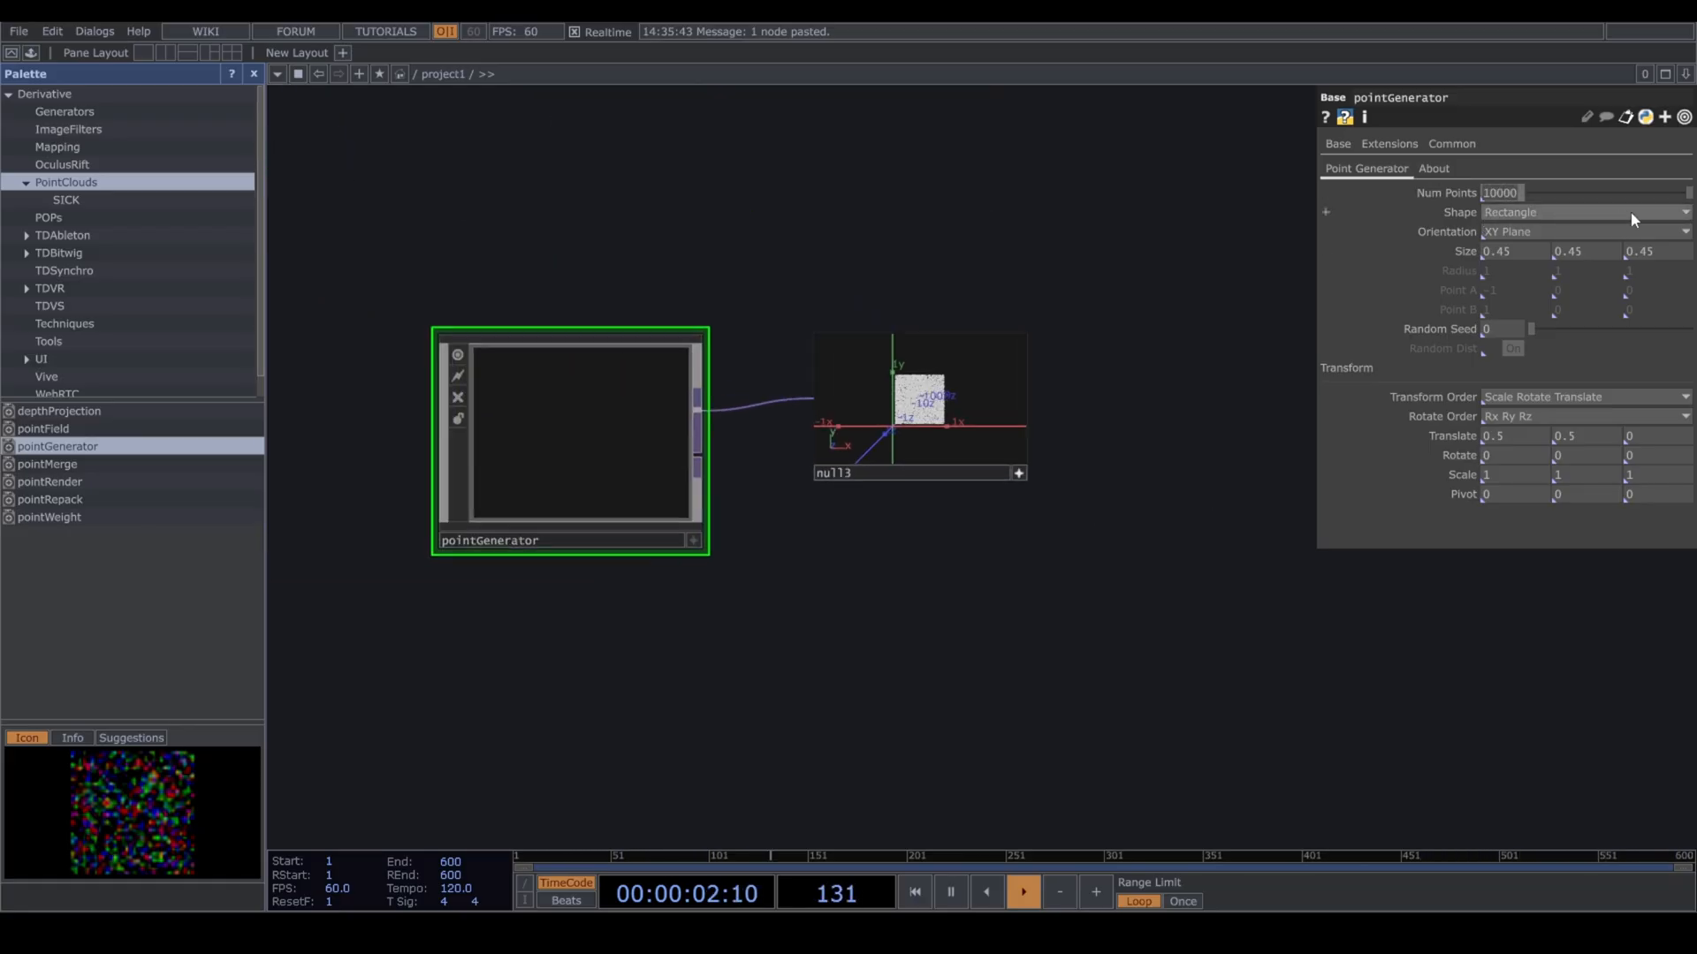
{"action": "type", "text": "1080*108"}
{"action": "key", "text": "Return"}
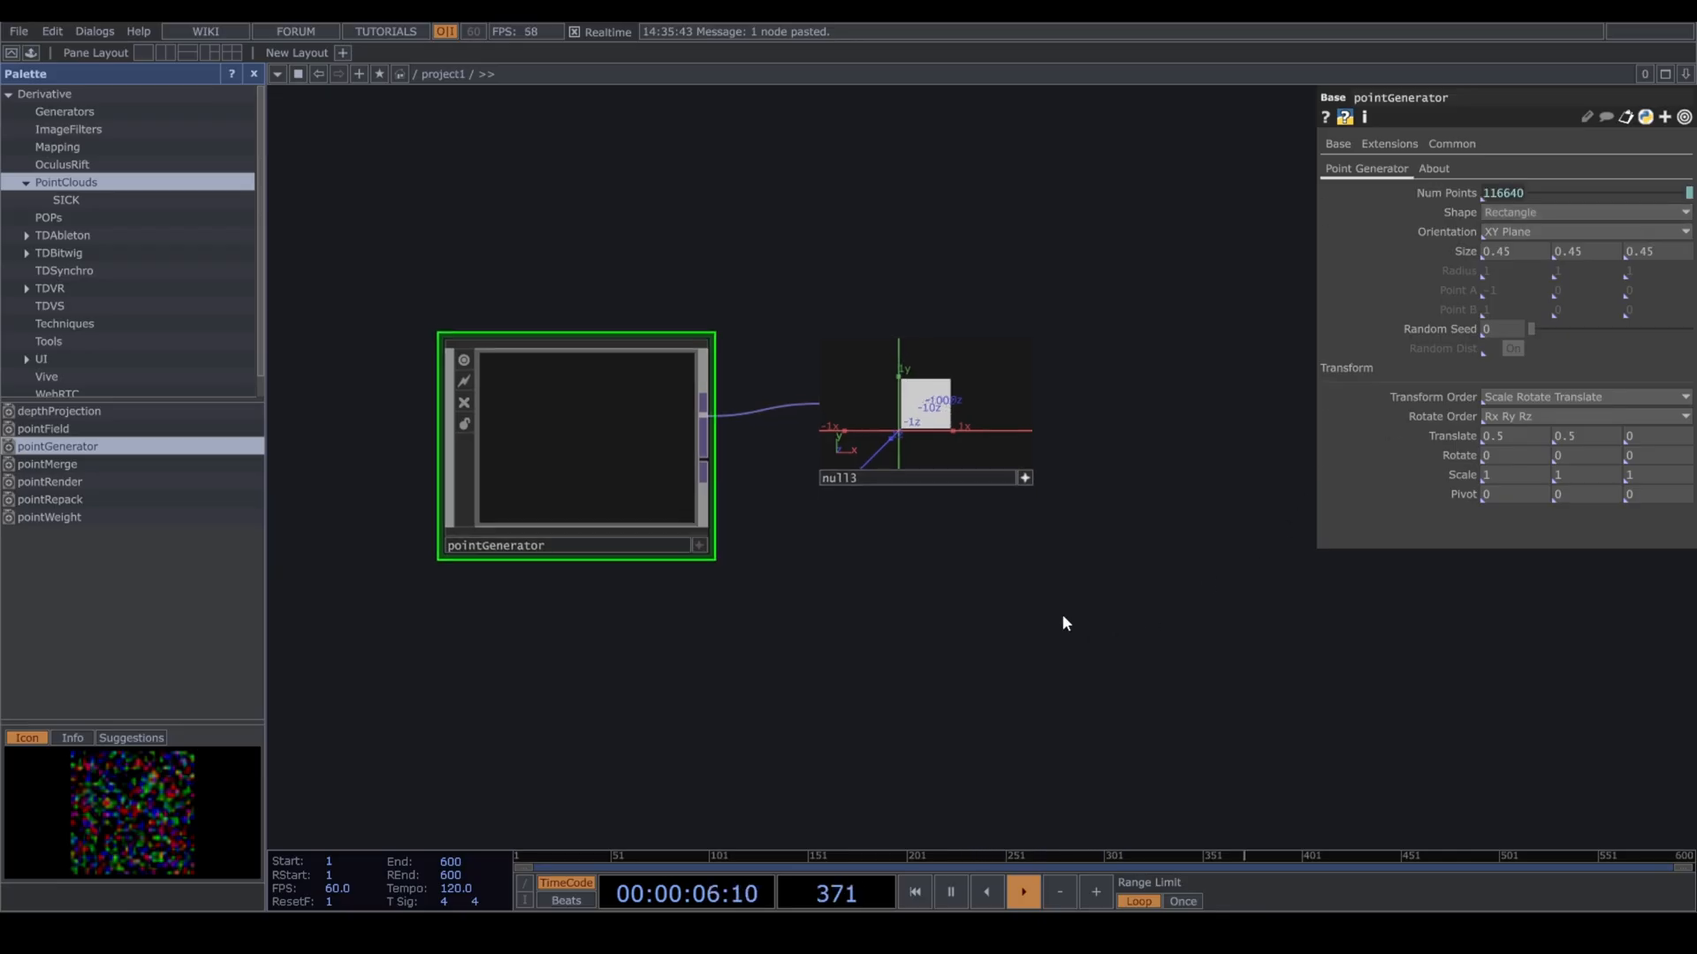
{"action": "scroll", "coordinate": [1113, 468], "scroll_direction": "up", "scroll_amount": 5}
{"action": "scroll", "coordinate": [1118, 462], "scroll_direction": "down", "scroll_amount": 8}
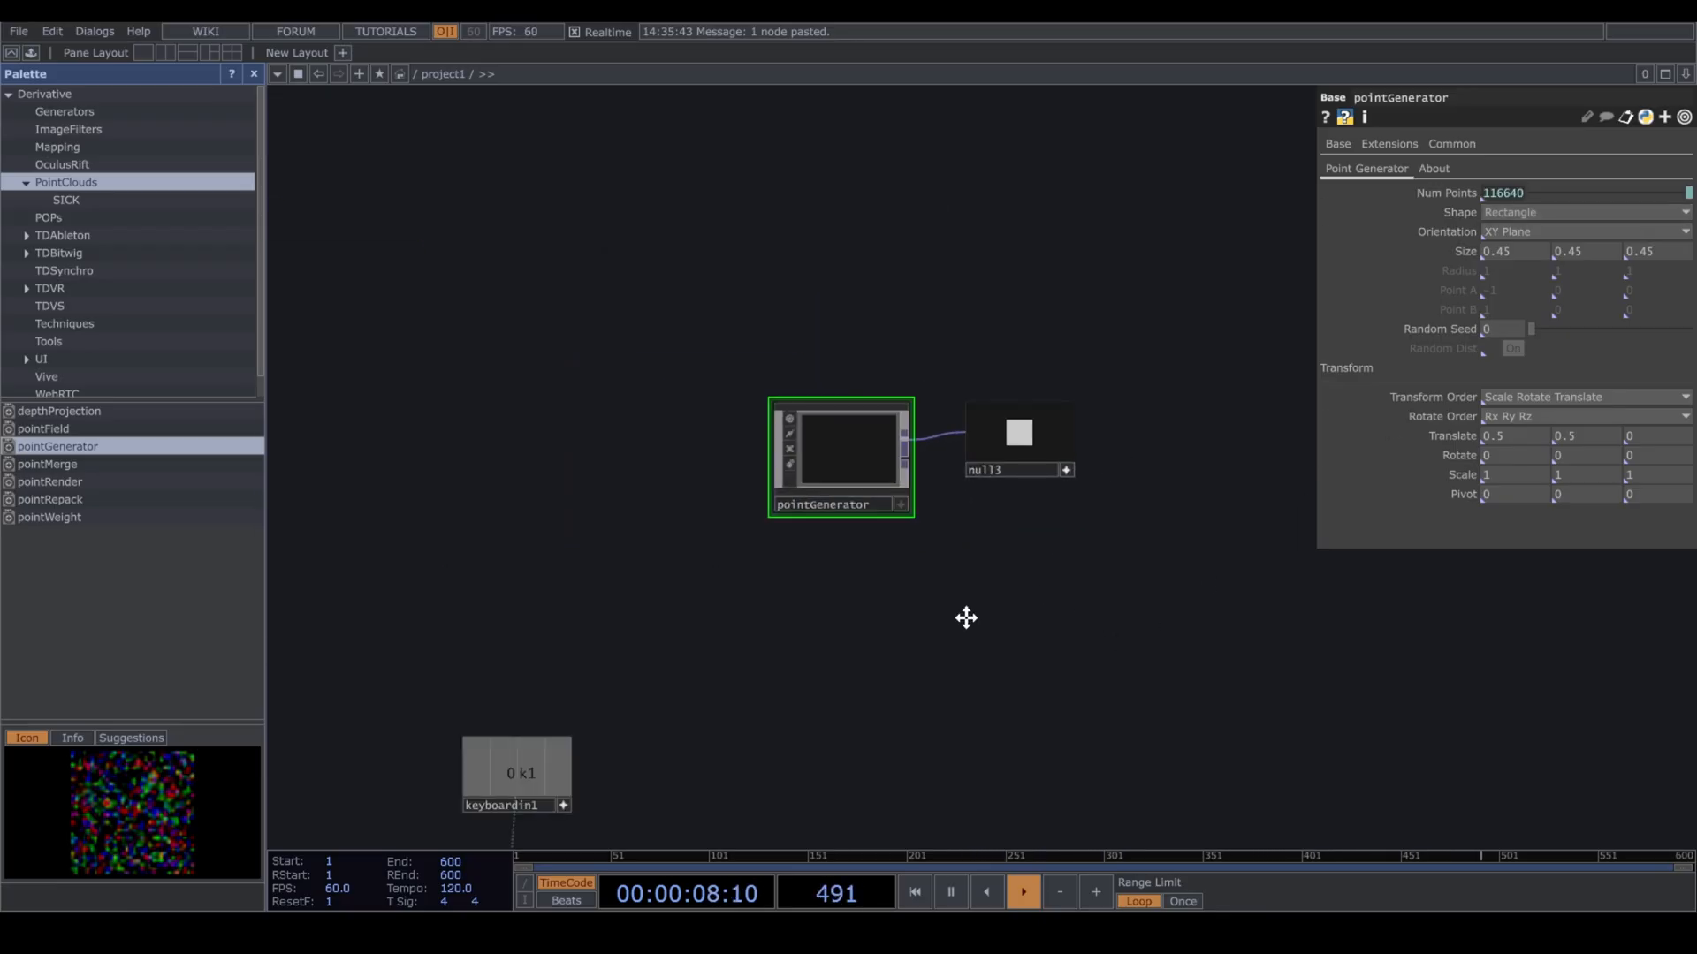
{"action": "left_click_drag", "start_coordinate": [966, 618], "coordinate": [780, 710]}
{"action": "left_click_drag", "start_coordinate": [1007, 485], "coordinate": [970, 262]}
{"action": "scroll", "coordinate": [1013, 437], "scroll_direction": "down", "scroll_amount": 4}
{"action": "left_click_drag", "start_coordinate": [1025, 528], "coordinate": [996, 525]}
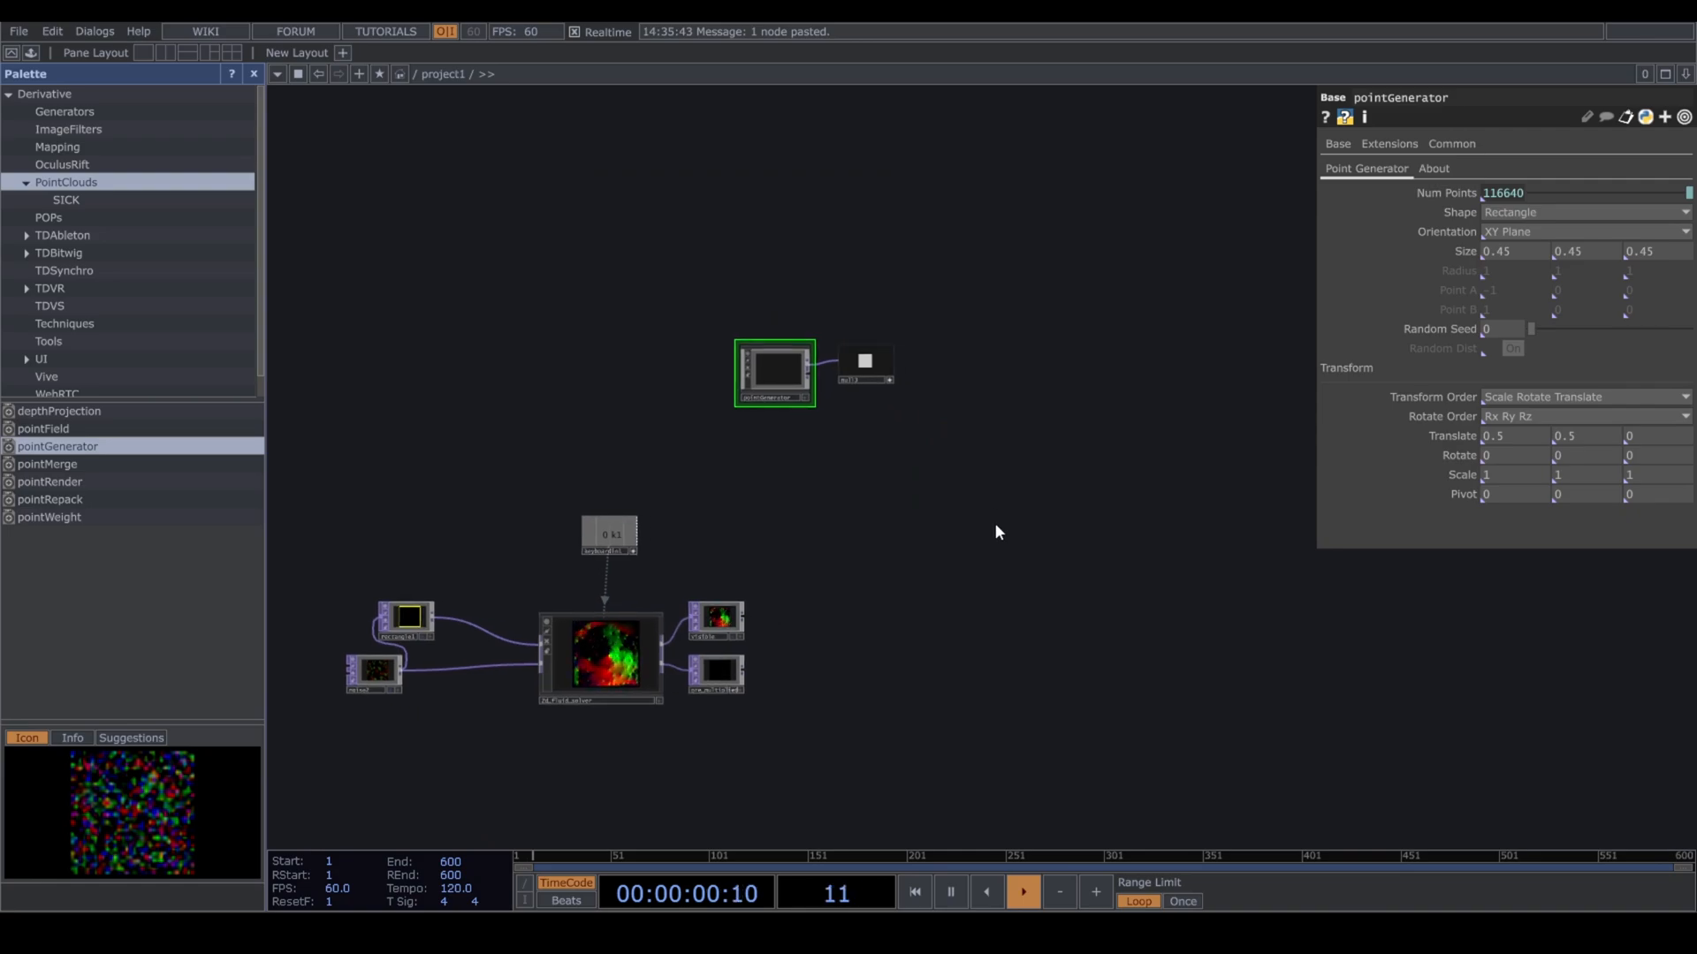
Attach a Feedback TOP to the output of null3.
{"action": "scroll", "coordinate": [958, 363], "scroll_direction": "up", "scroll_amount": 5}
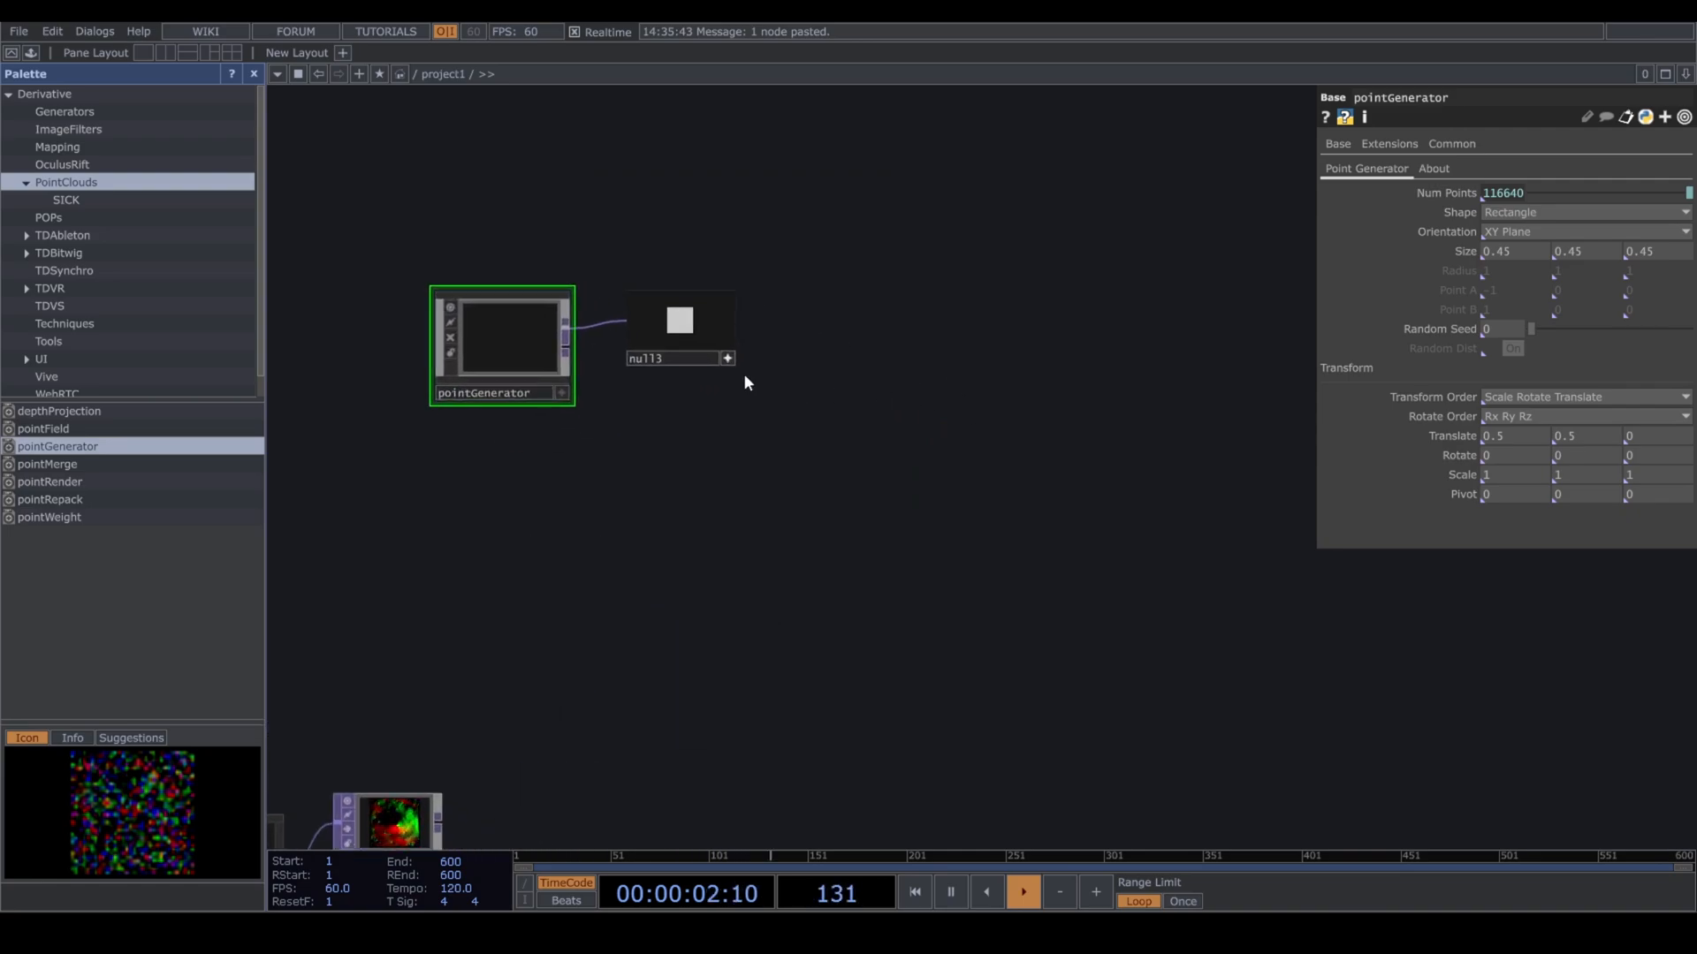
{"action": "left_click", "coordinate": [739, 321]}
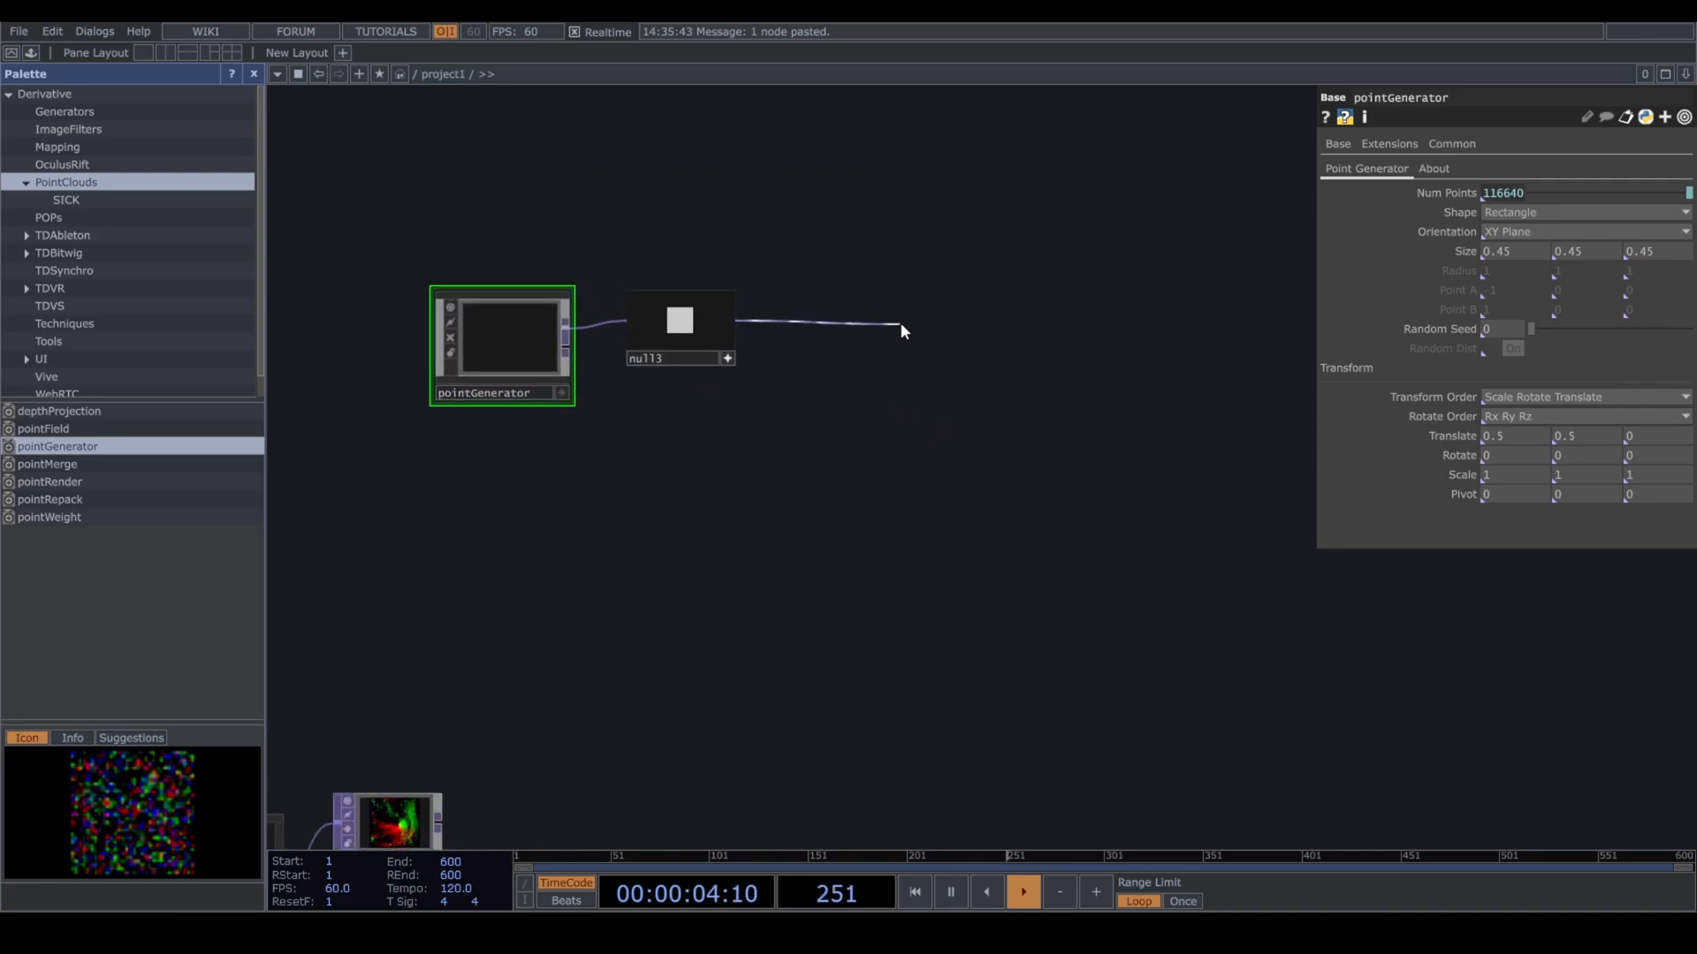
{"action": "left_click", "coordinate": [900, 322]}
{"action": "type", "text": "fe"}
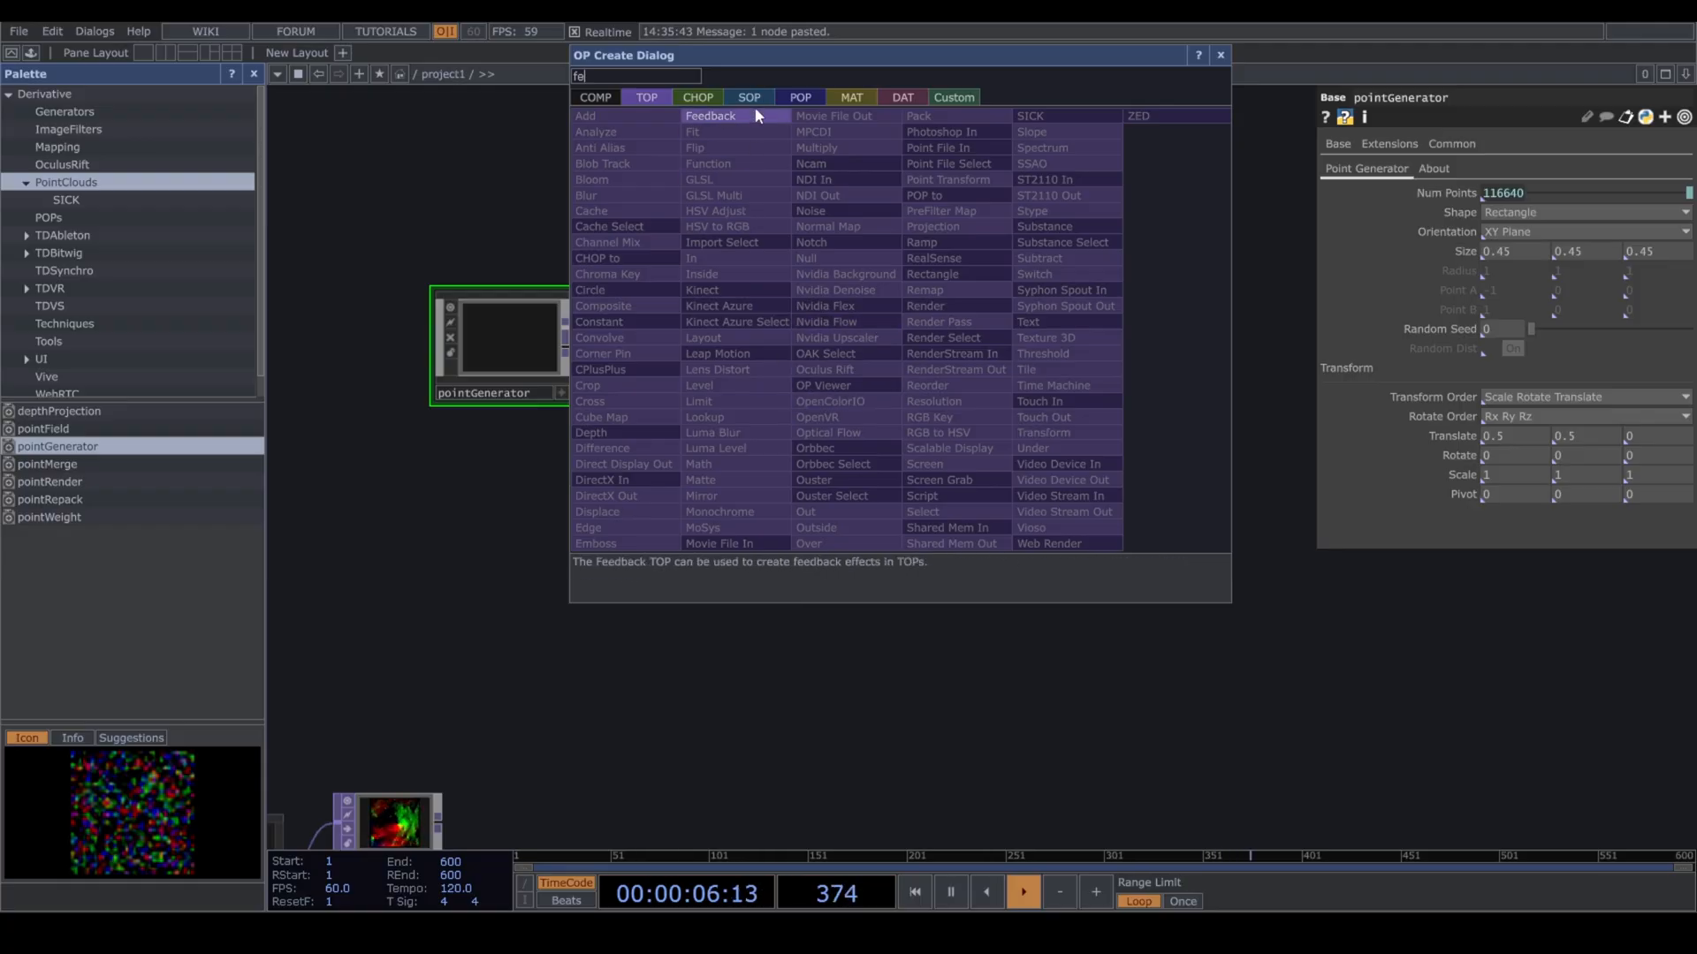
{"action": "left_click", "coordinate": [742, 115]}
{"action": "left_click", "coordinate": [883, 350]}
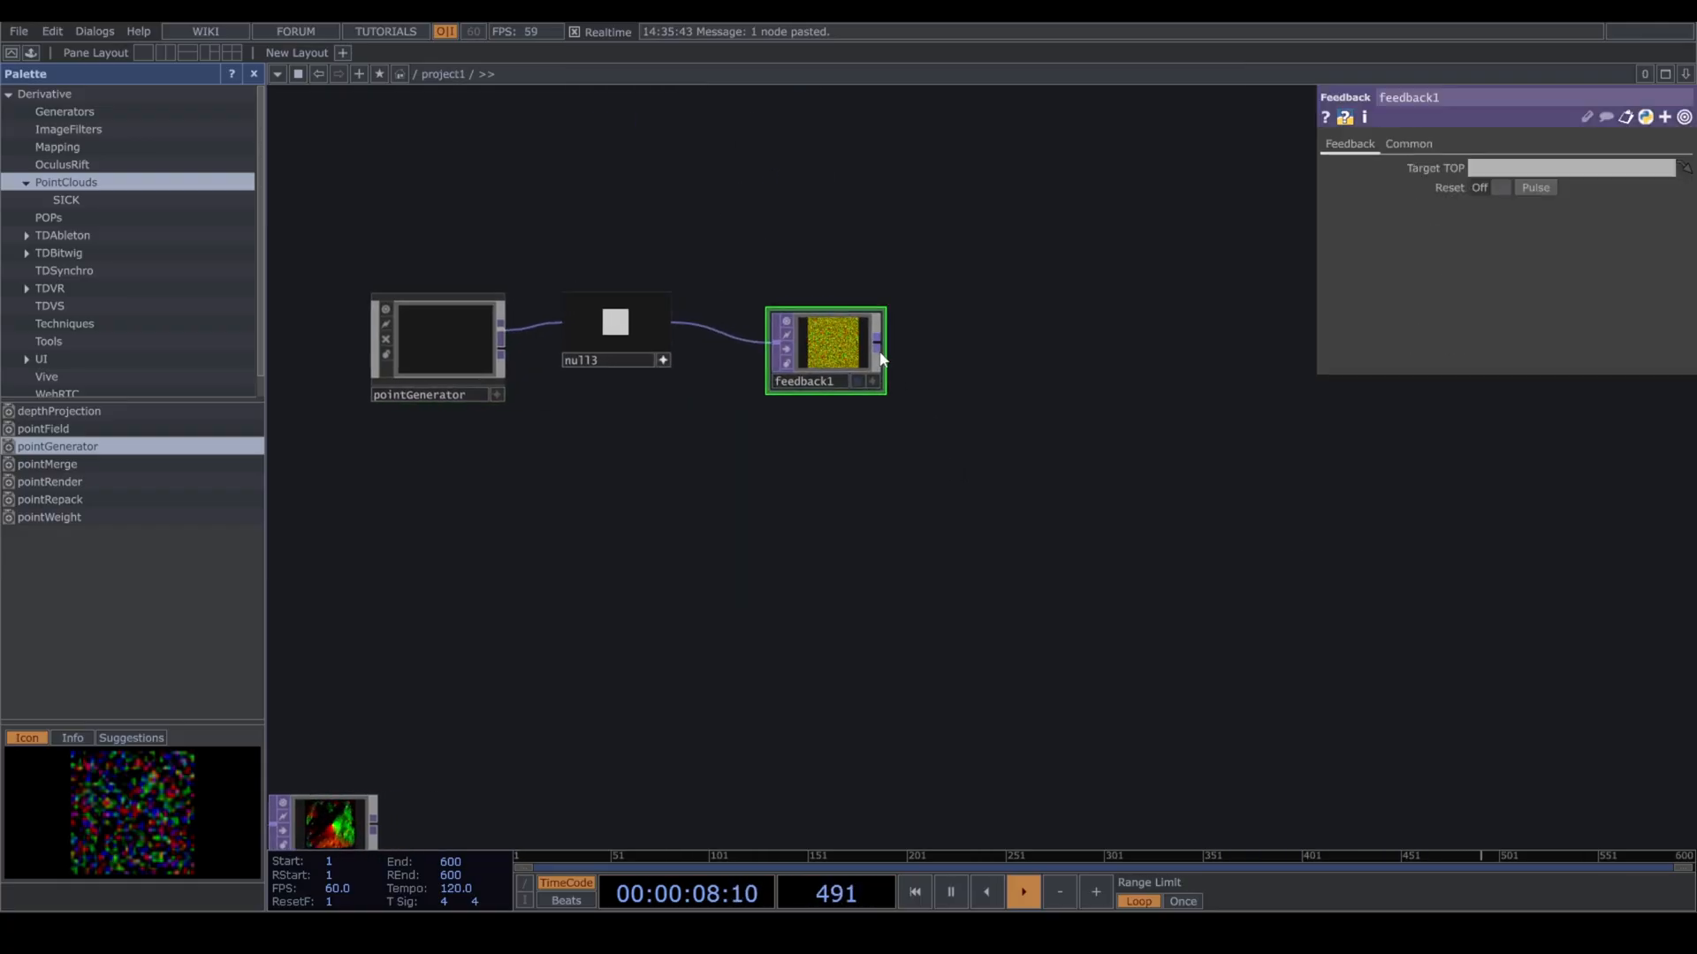
Attach a Null TOP to feedback1's output, leaving a gap between the two operators.
{"action": "left_click", "coordinate": [1077, 346]}
{"action": "type", "text": "nul"}
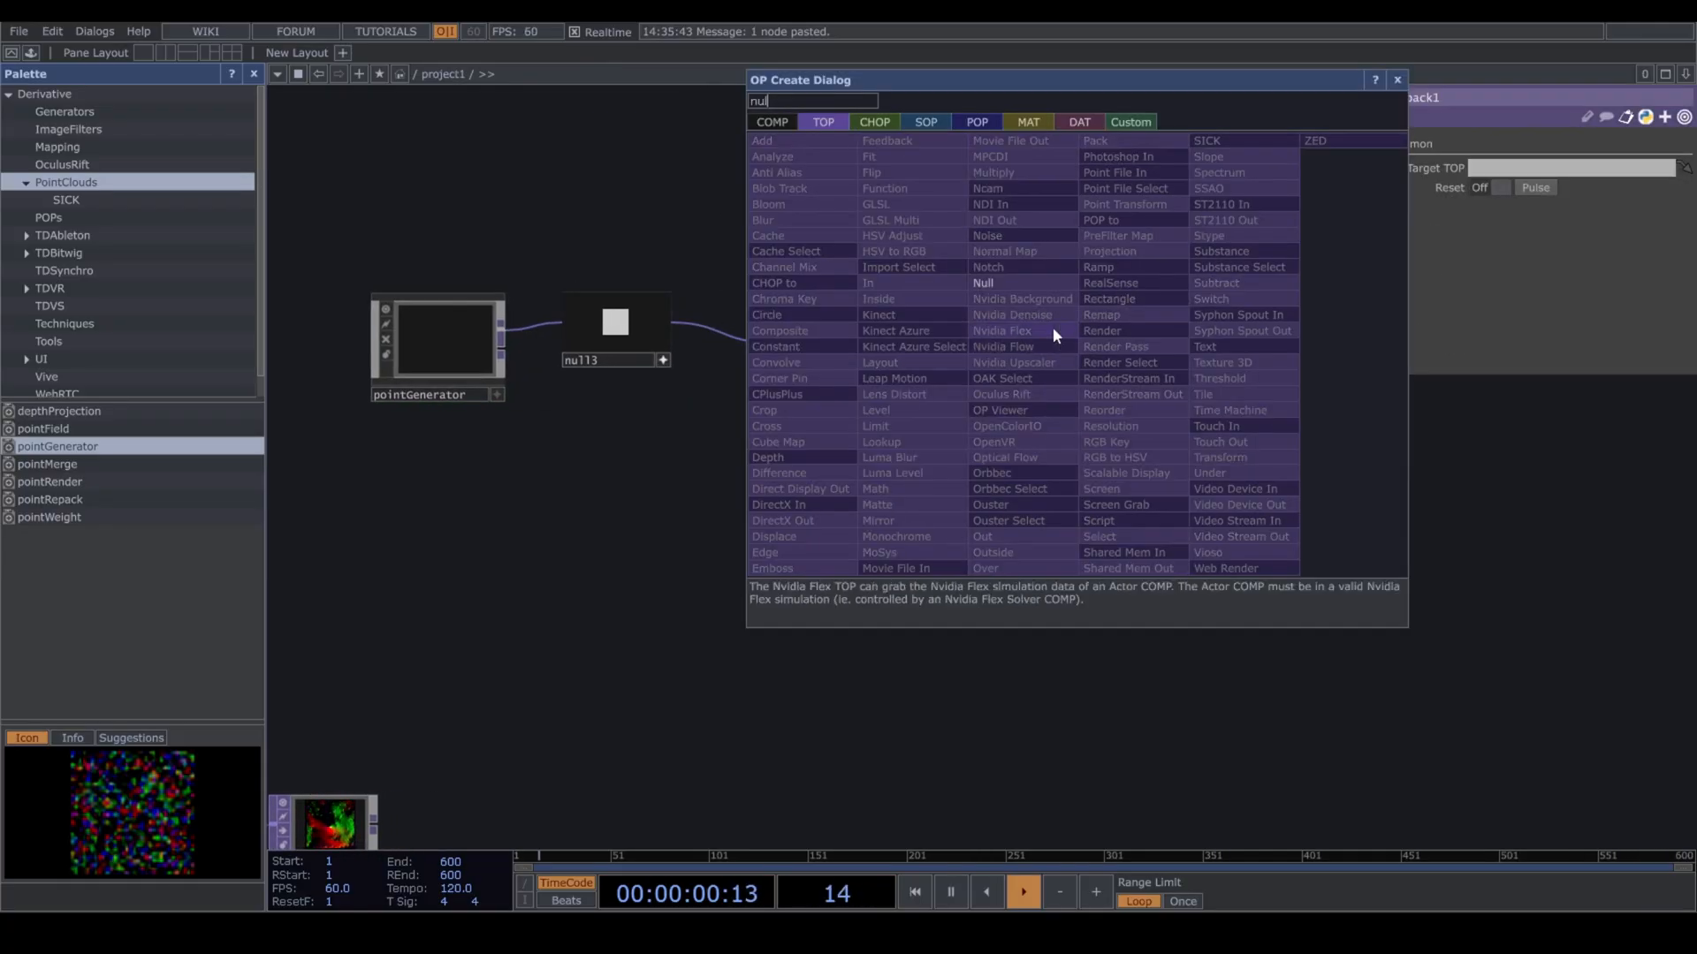
{"action": "left_click", "coordinate": [1036, 283]}
{"action": "left_click", "coordinate": [1148, 351]}
Create a Select TOP below the feedback chain.
{"action": "key", "text": "h"}
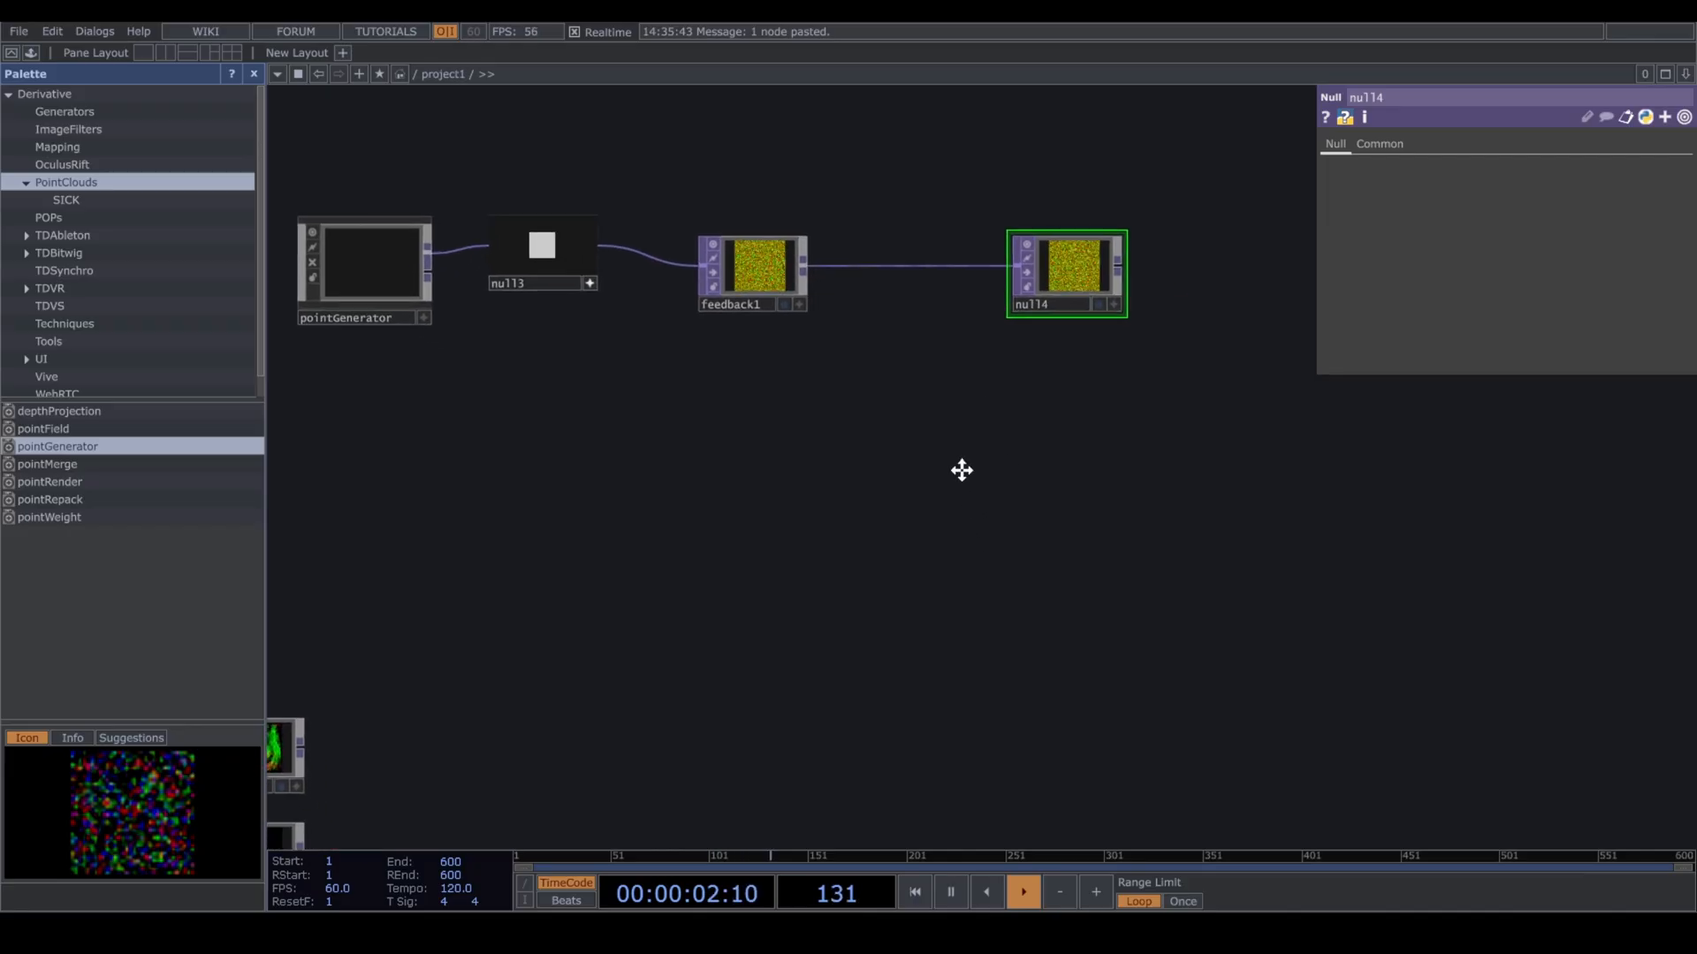
{"action": "key", "text": "Tab"}
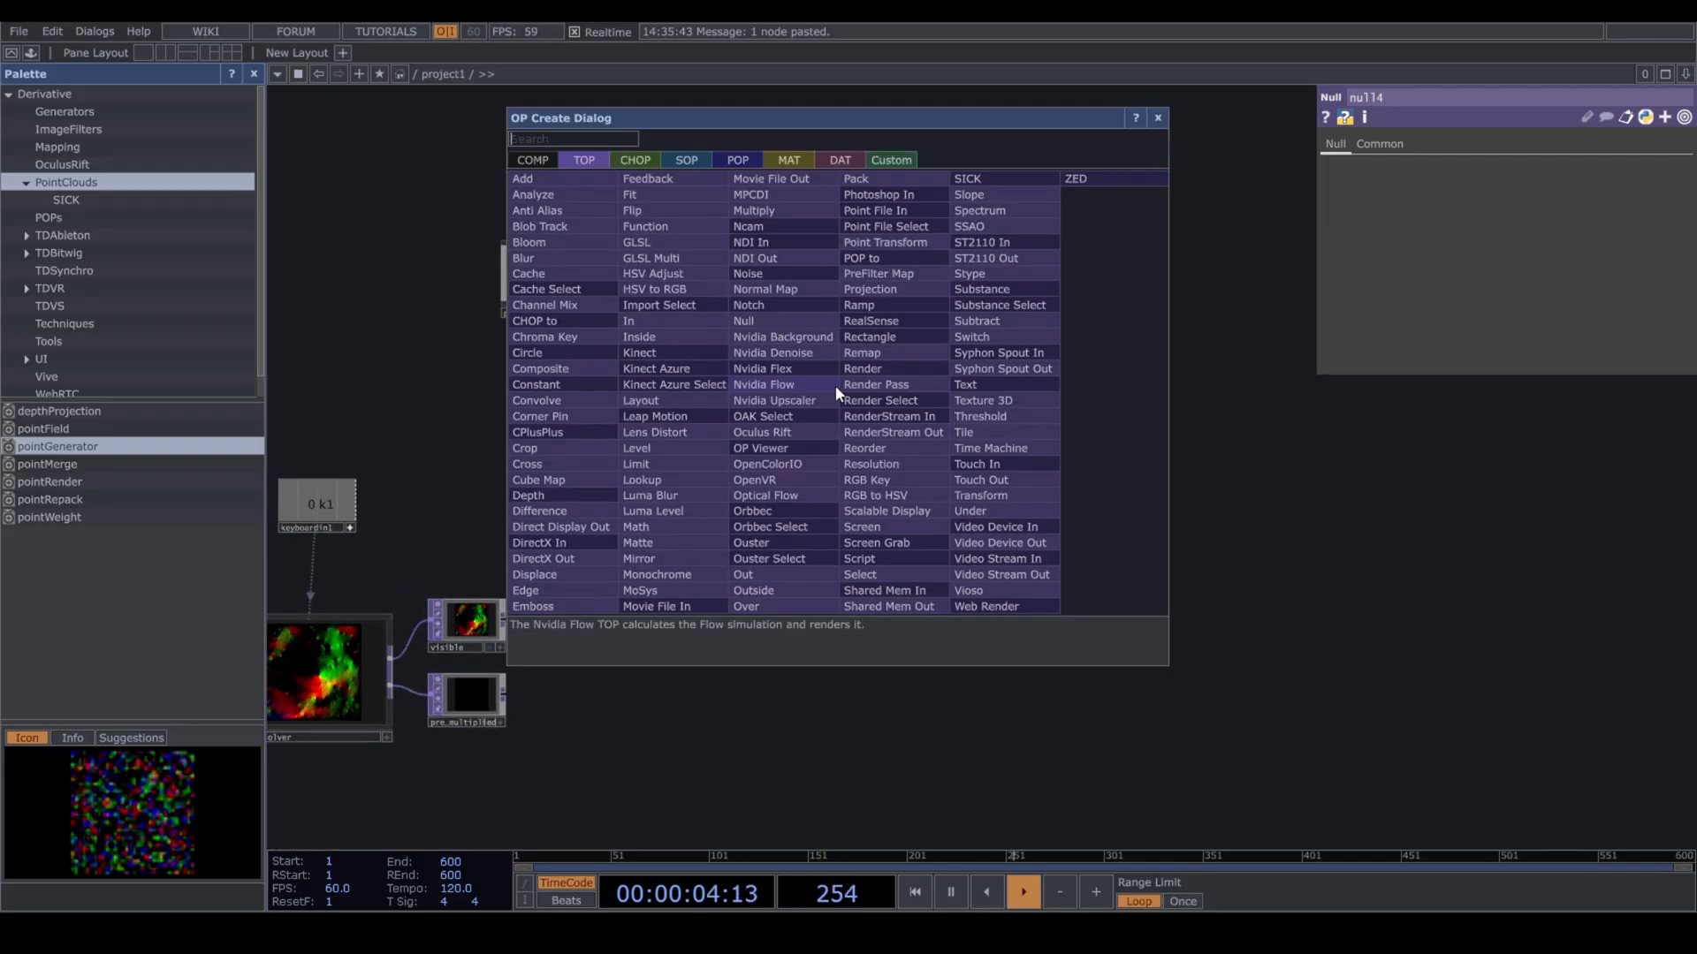
{"action": "type", "text": "sel"}
{"action": "left_click", "coordinate": [898, 575]}
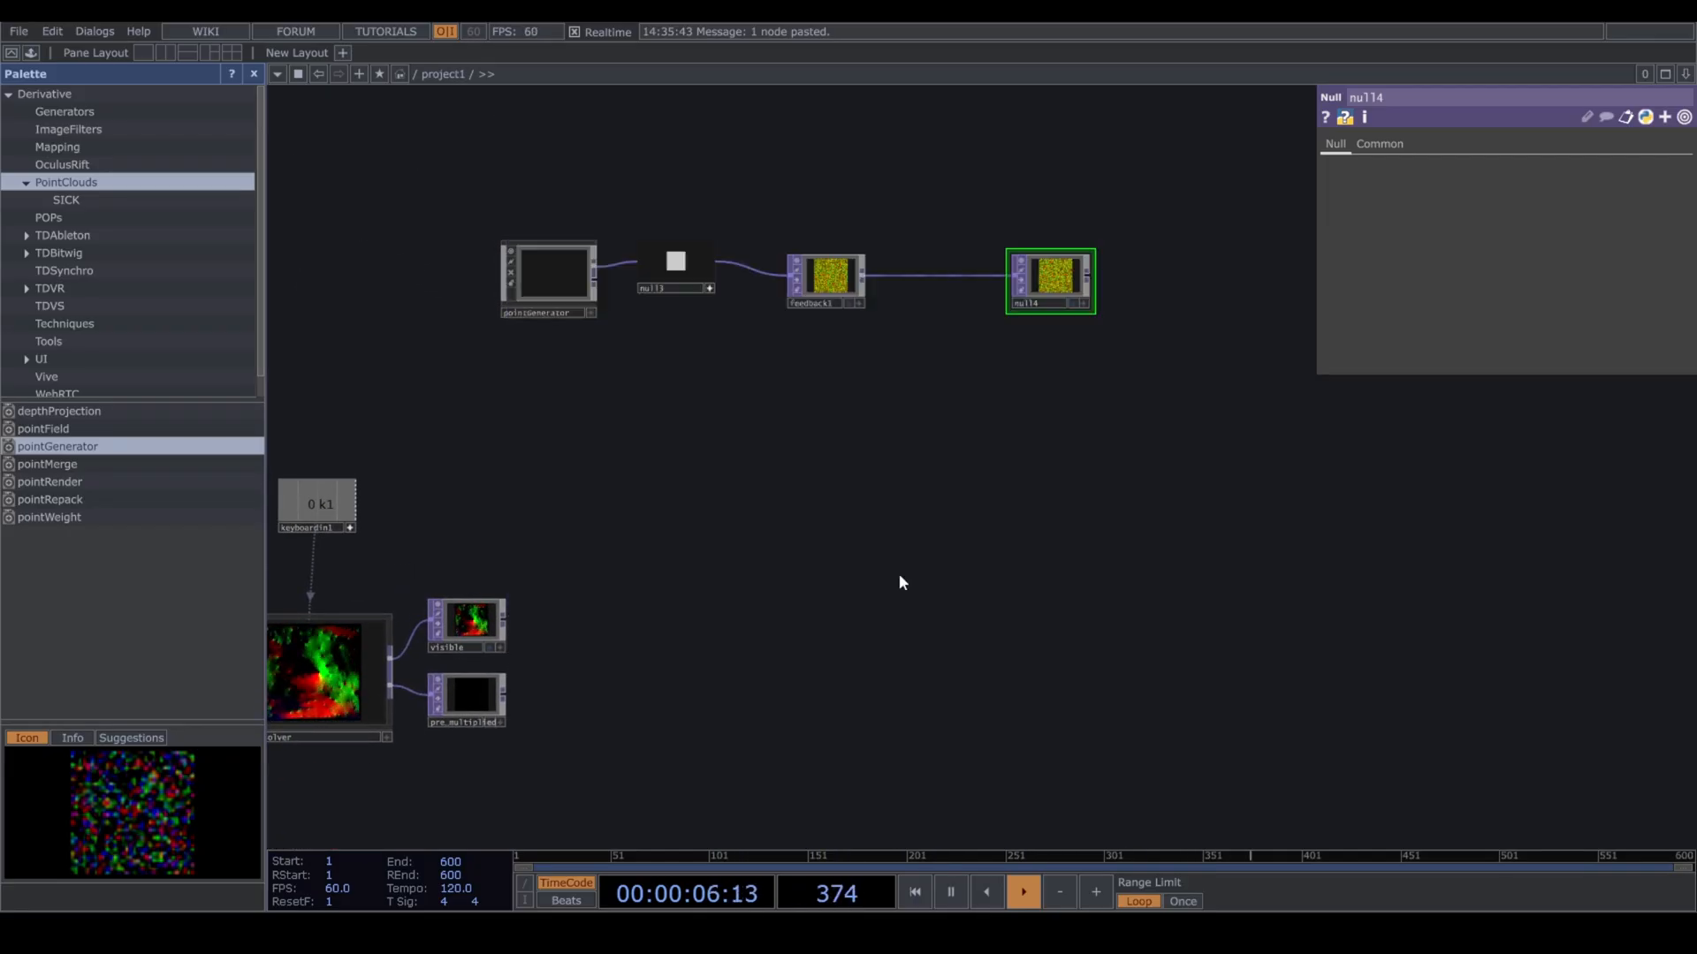
Add a Select TOP below feedback1 that references the pre_multiplied output of the 2D fluid solver.
{"action": "left_click", "coordinate": [823, 374]}
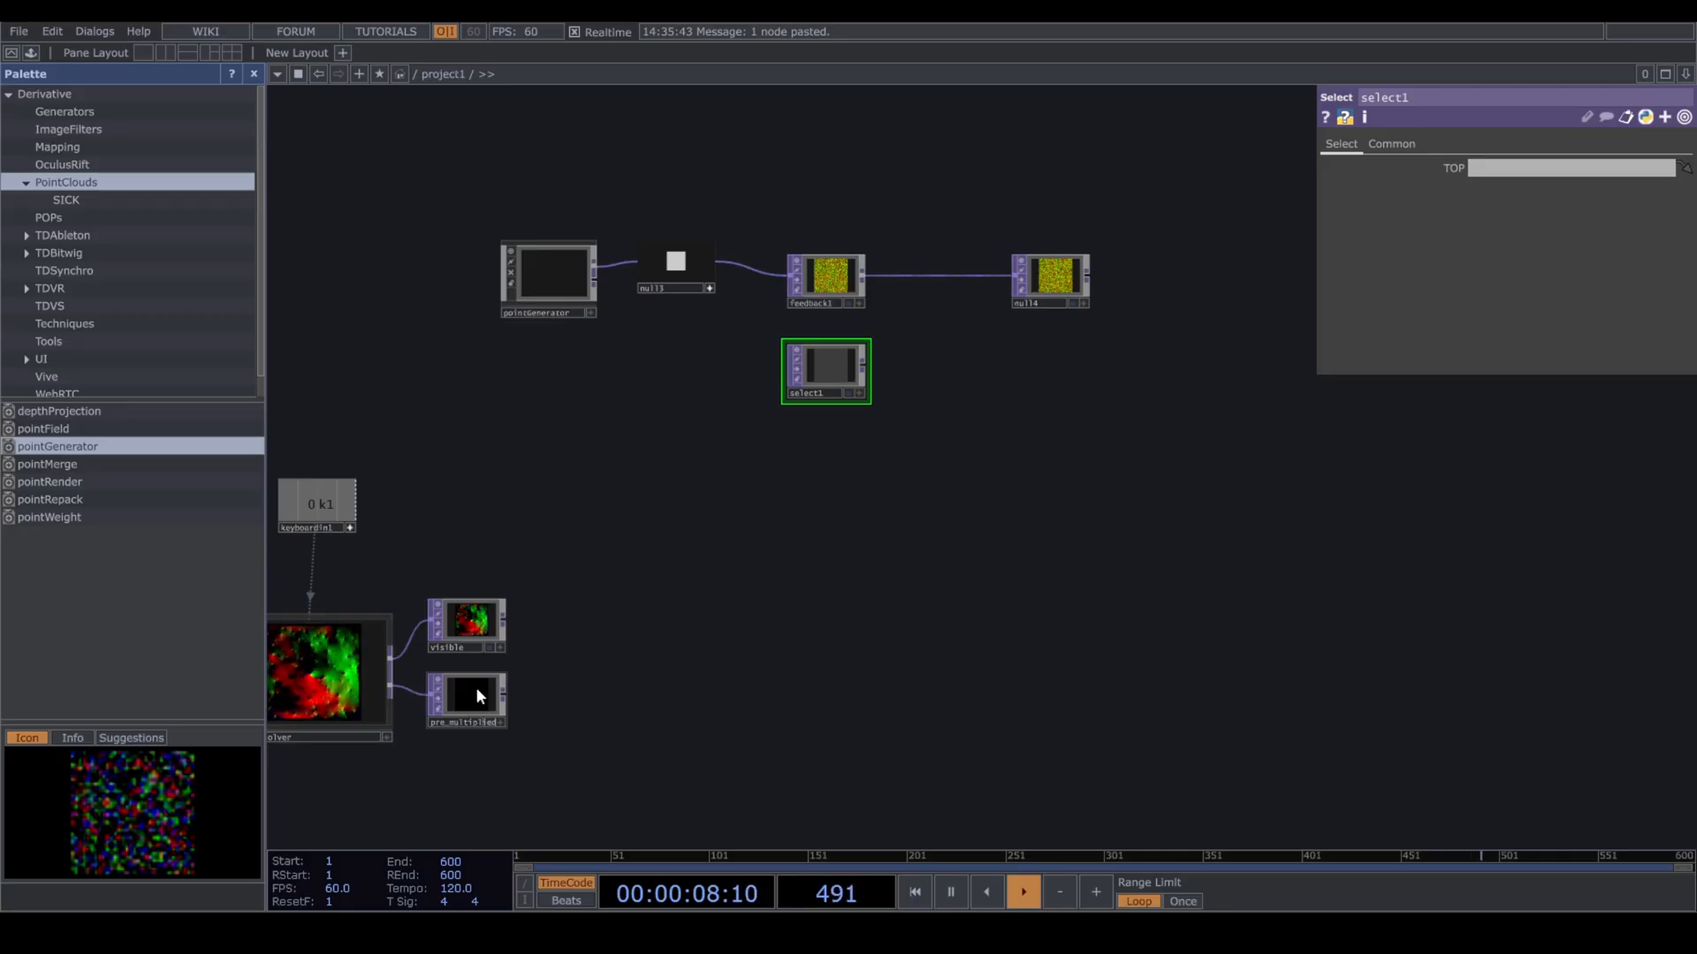
{"action": "left_click_drag", "start_coordinate": [483, 692], "coordinate": [830, 375]}
{"action": "scroll", "coordinate": [825, 382], "scroll_direction": "up", "scroll_amount": 2}
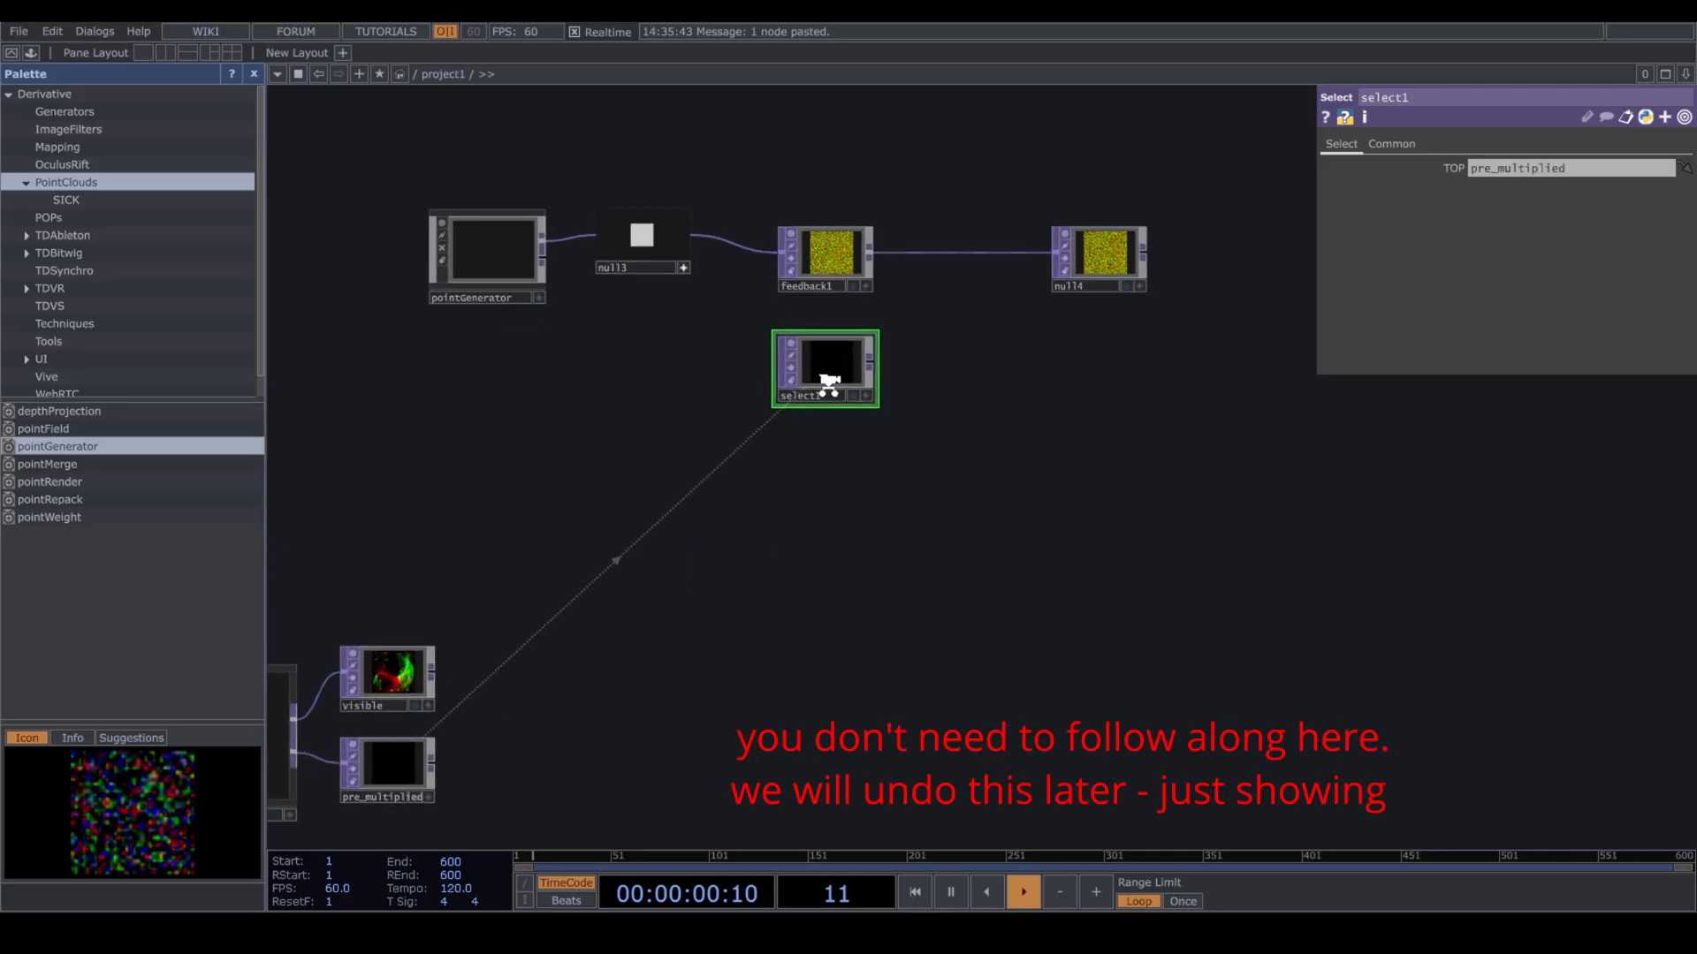
Make room before null4 and add a Remap TOP with select1 as its first input and feedback1 as its second.
{"action": "left_click_drag", "start_coordinate": [1089, 339], "coordinate": [984, 479]}
{"action": "left_click_drag", "start_coordinate": [1060, 386], "coordinate": [1164, 387]}
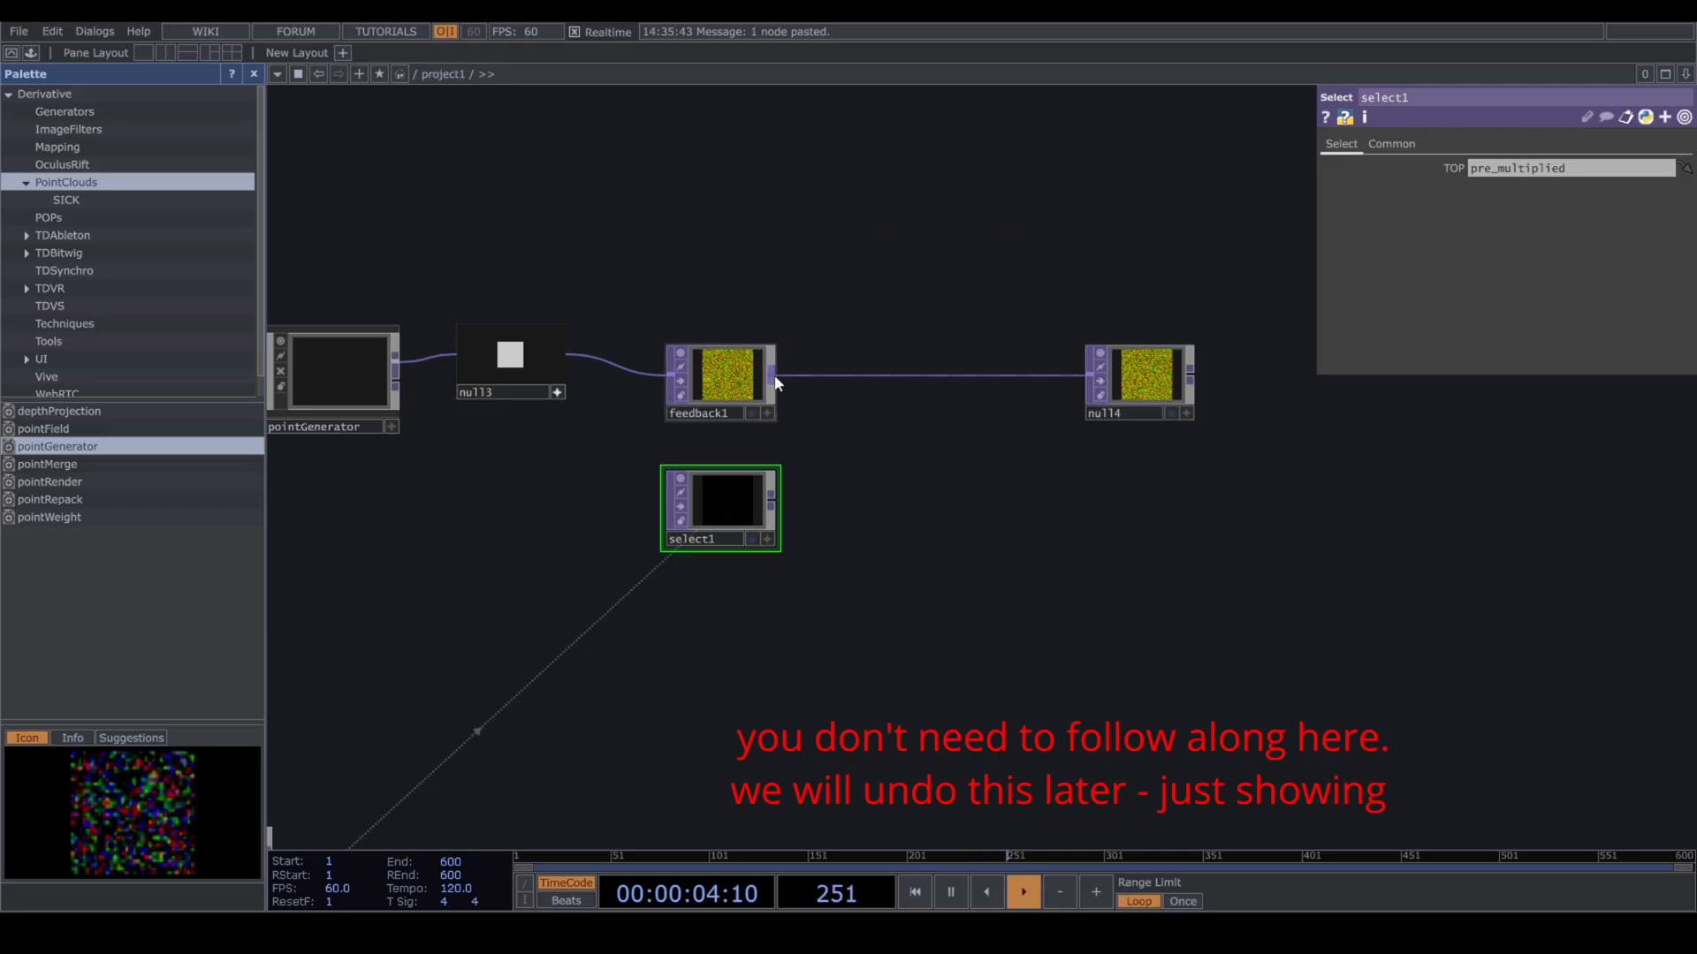
{"action": "left_click", "coordinate": [848, 438]}
{"action": "type", "text": "rem"}
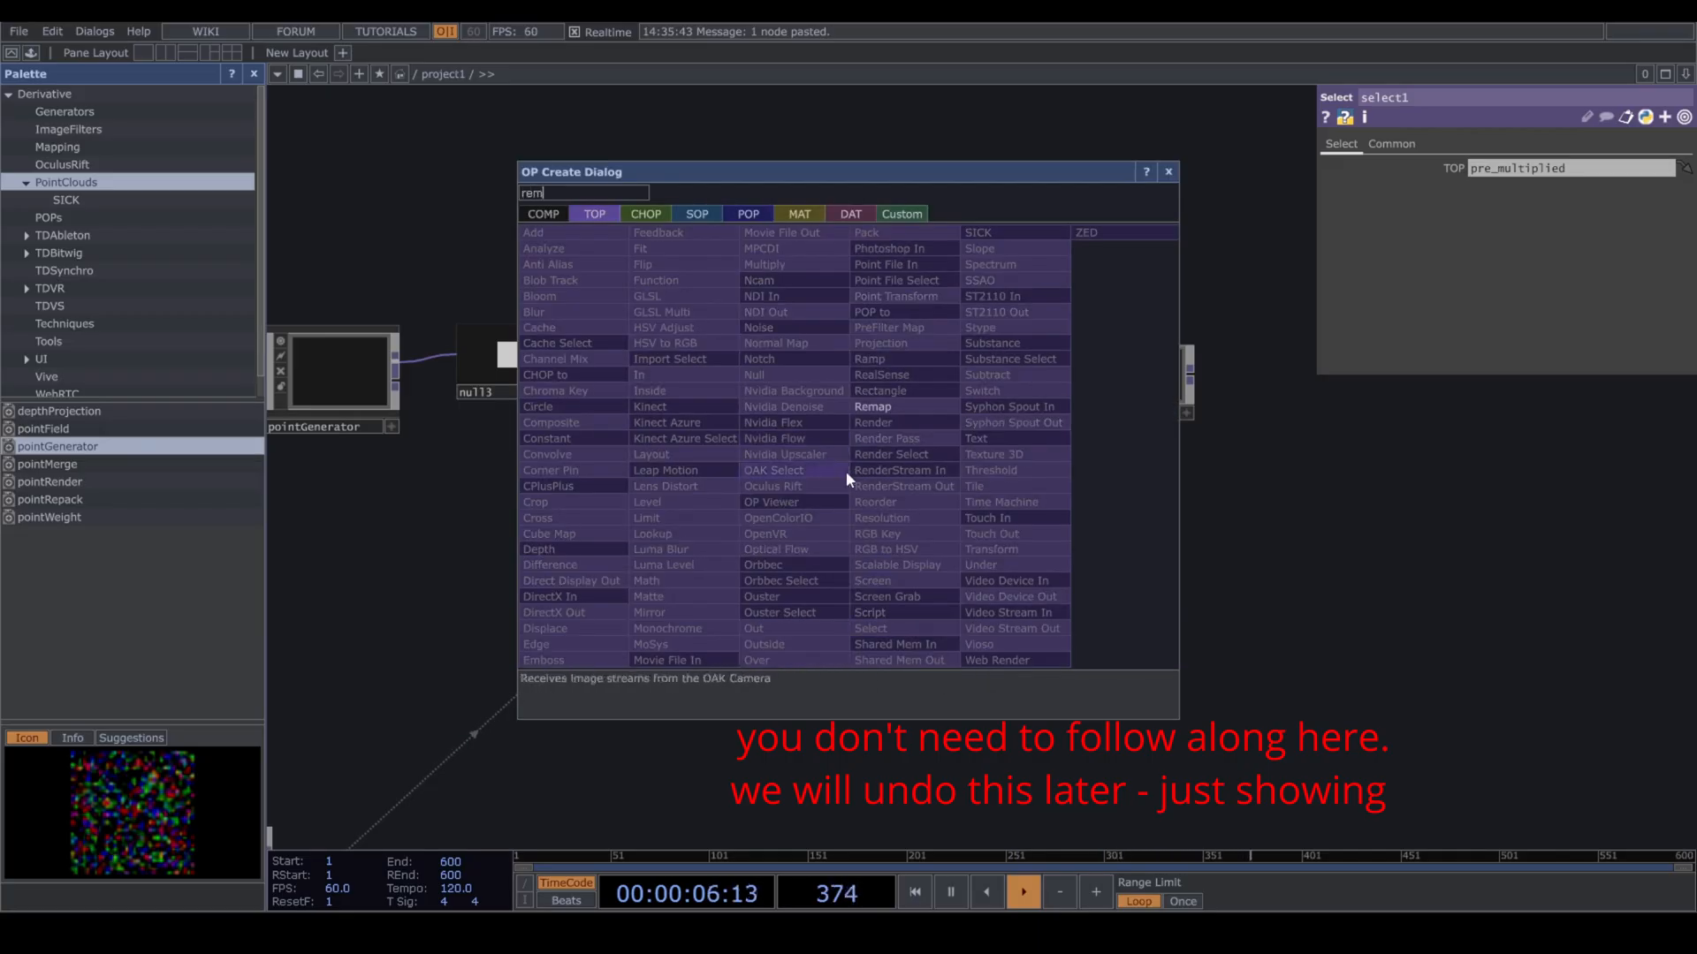
{"action": "key", "text": "Return"}
{"action": "left_click", "coordinate": [889, 449]}
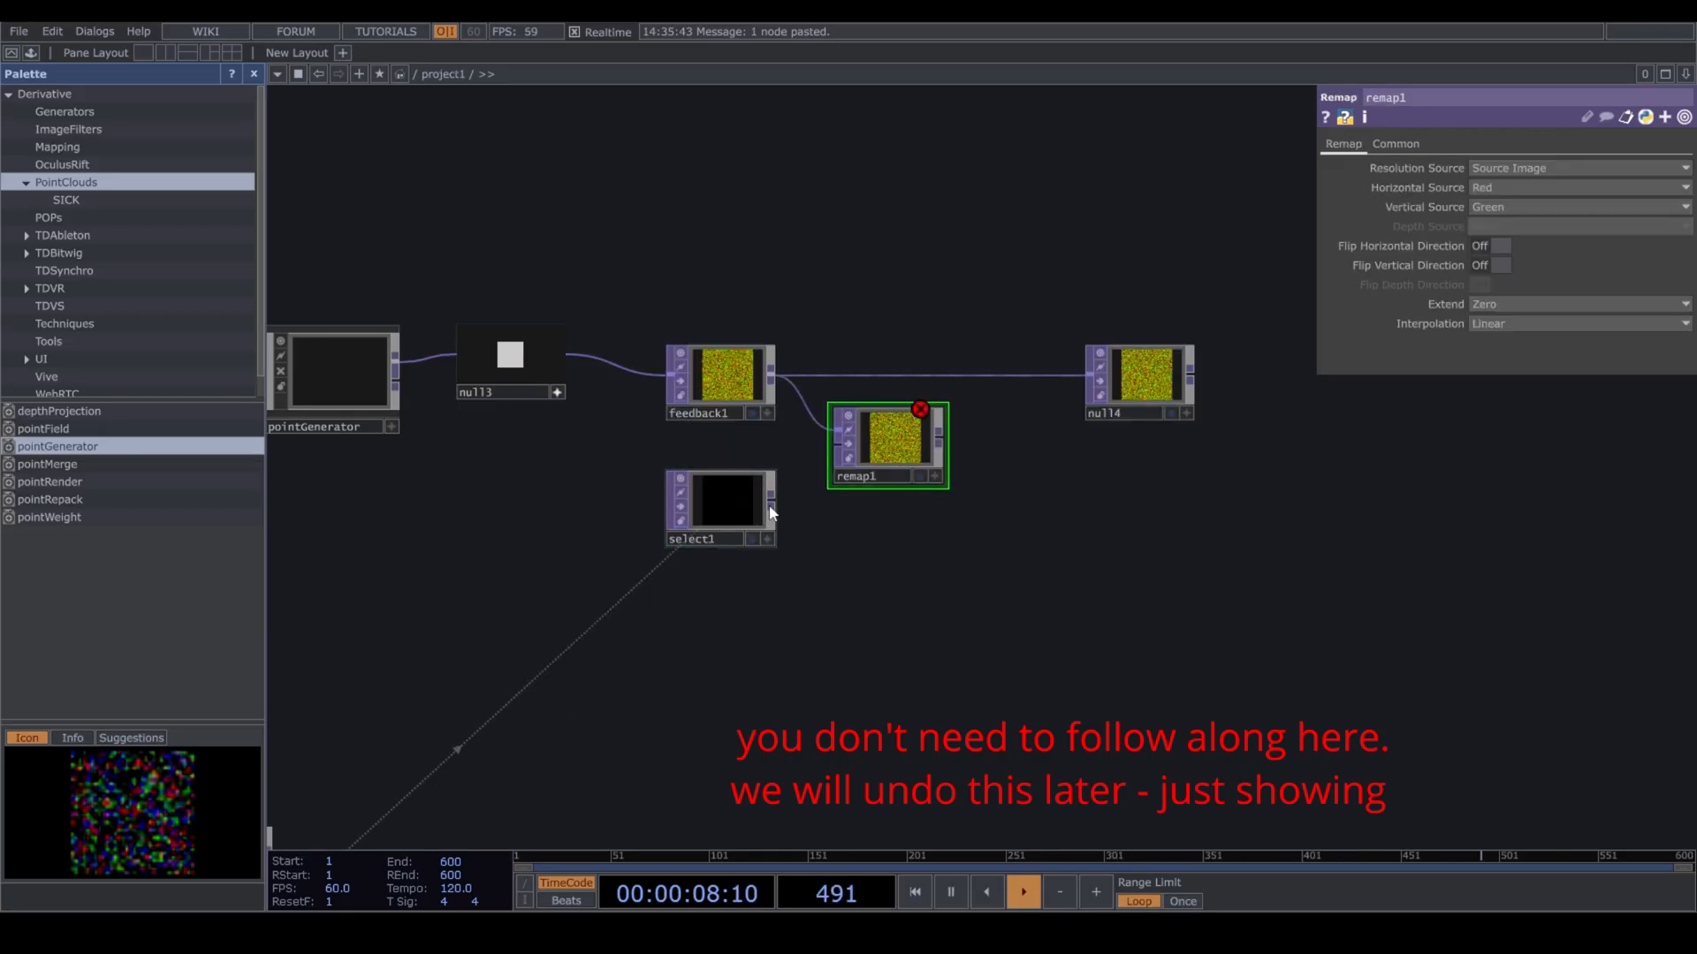
{"action": "scroll", "coordinate": [913, 450], "scroll_direction": "up", "scroll_amount": 5}
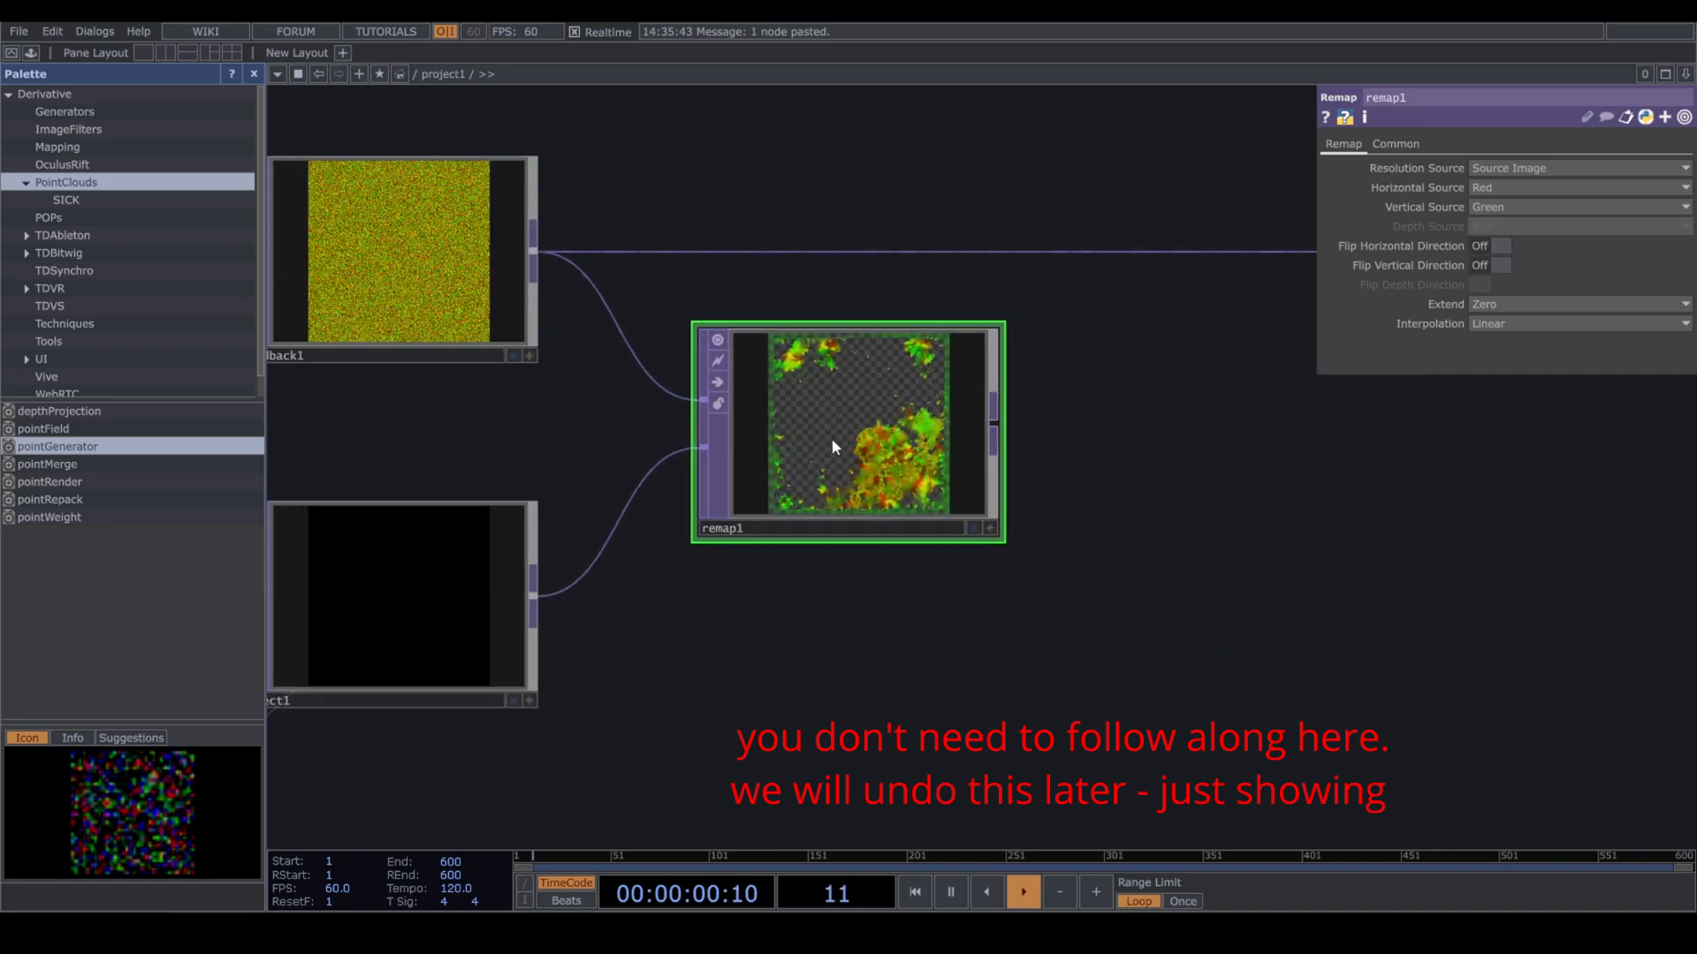
{"action": "left_click_drag", "start_coordinate": [700, 400], "coordinate": [704, 446]}
Set remap1's Resolution Source to UV Image.
{"action": "scroll", "coordinate": [803, 412], "scroll_direction": "down", "scroll_amount": 3}
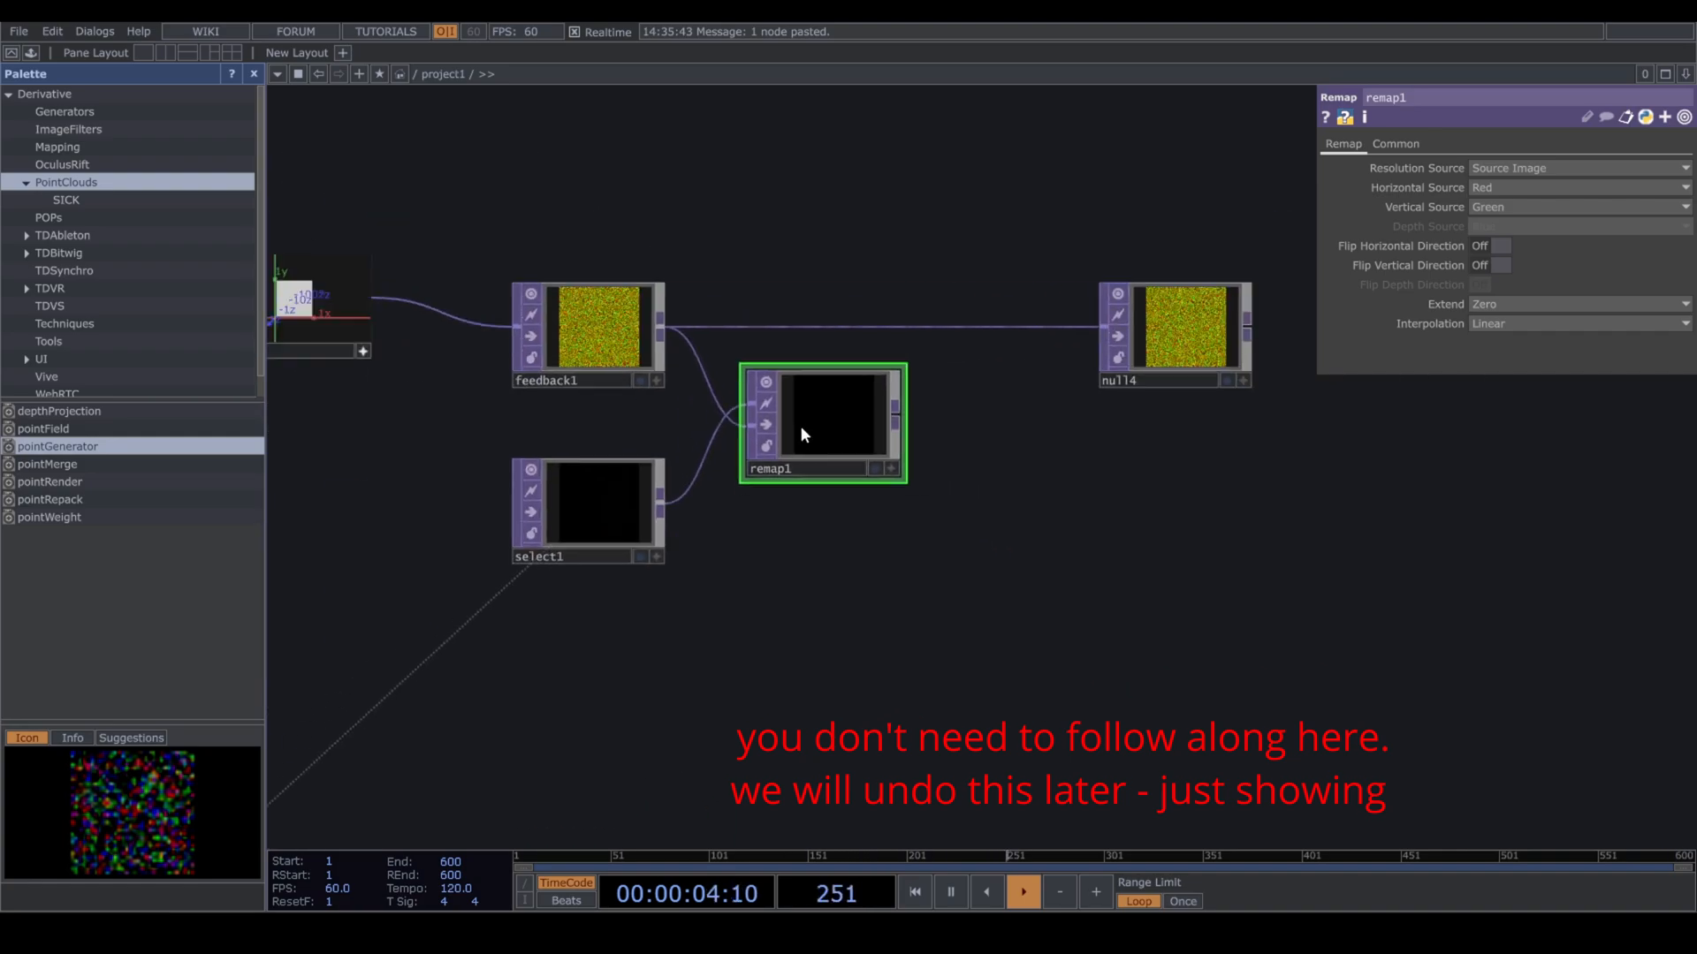
{"action": "left_click", "coordinate": [1541, 163]}
{"action": "left_click", "coordinate": [1525, 195]}
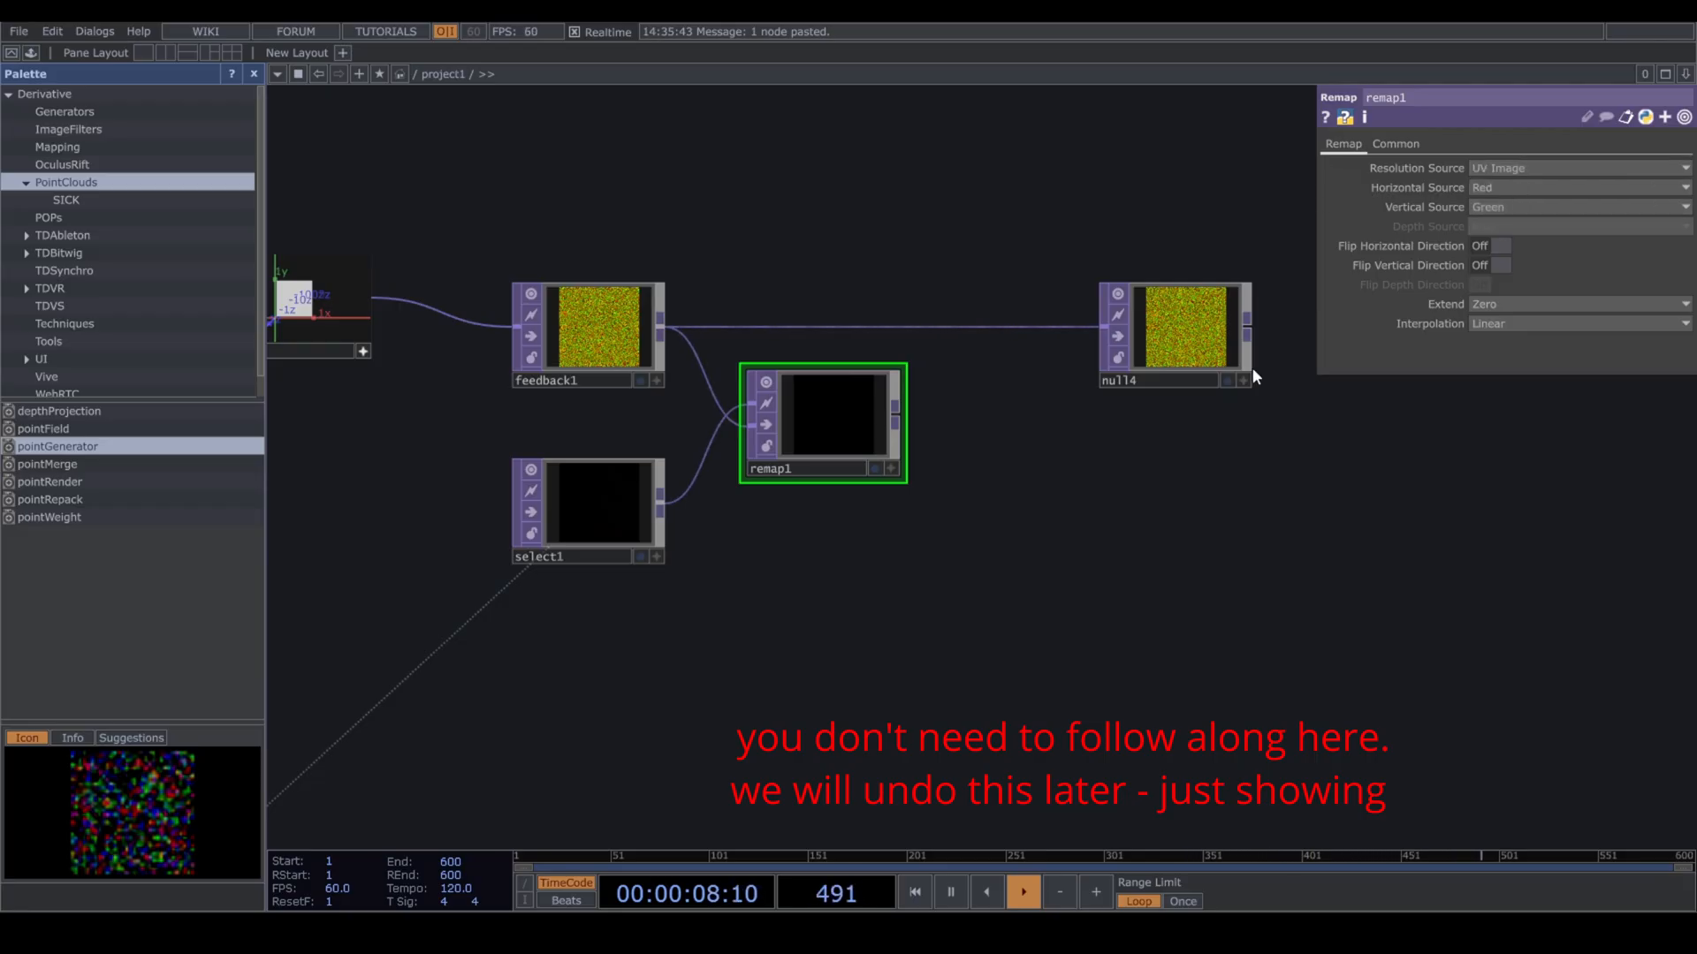
Insert an Add TOP between feedback1 and null4, and connect remap1 to its second input.
{"action": "left_click_drag", "start_coordinate": [1161, 546], "coordinate": [1144, 567]}
{"action": "left_click_drag", "start_coordinate": [1144, 338], "coordinate": [1192, 367]}
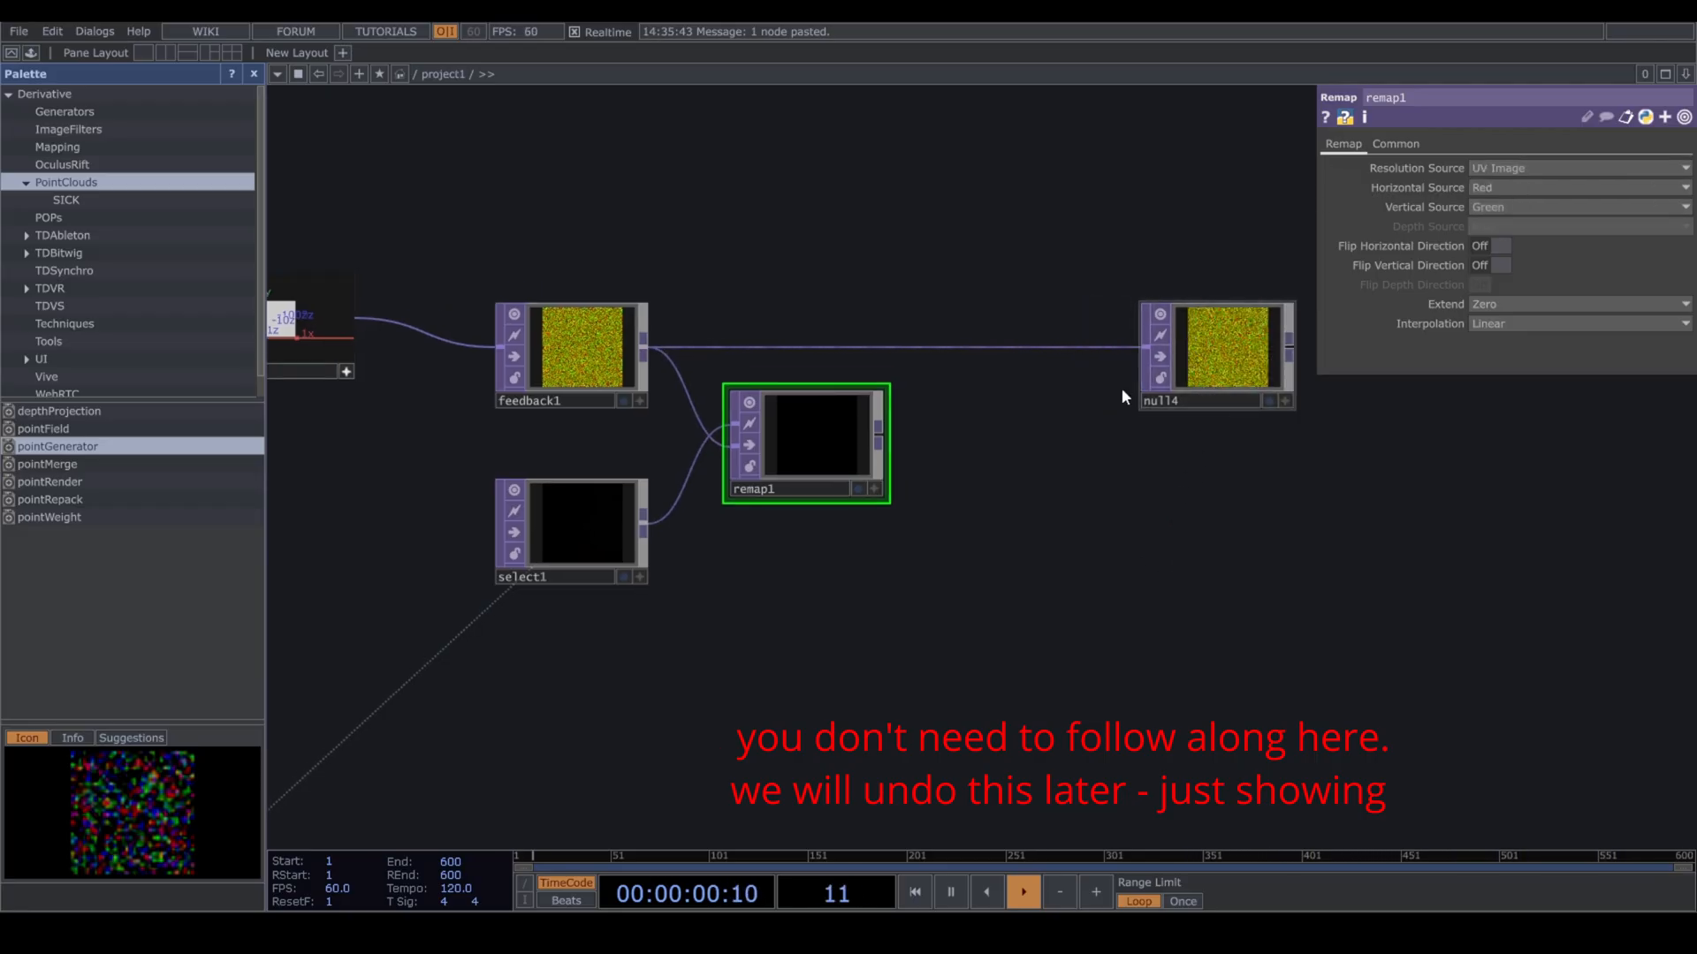
{"action": "right_click", "coordinate": [1007, 346]}
{"action": "left_click", "coordinate": [1008, 330]}
{"action": "type", "text": "ad"}
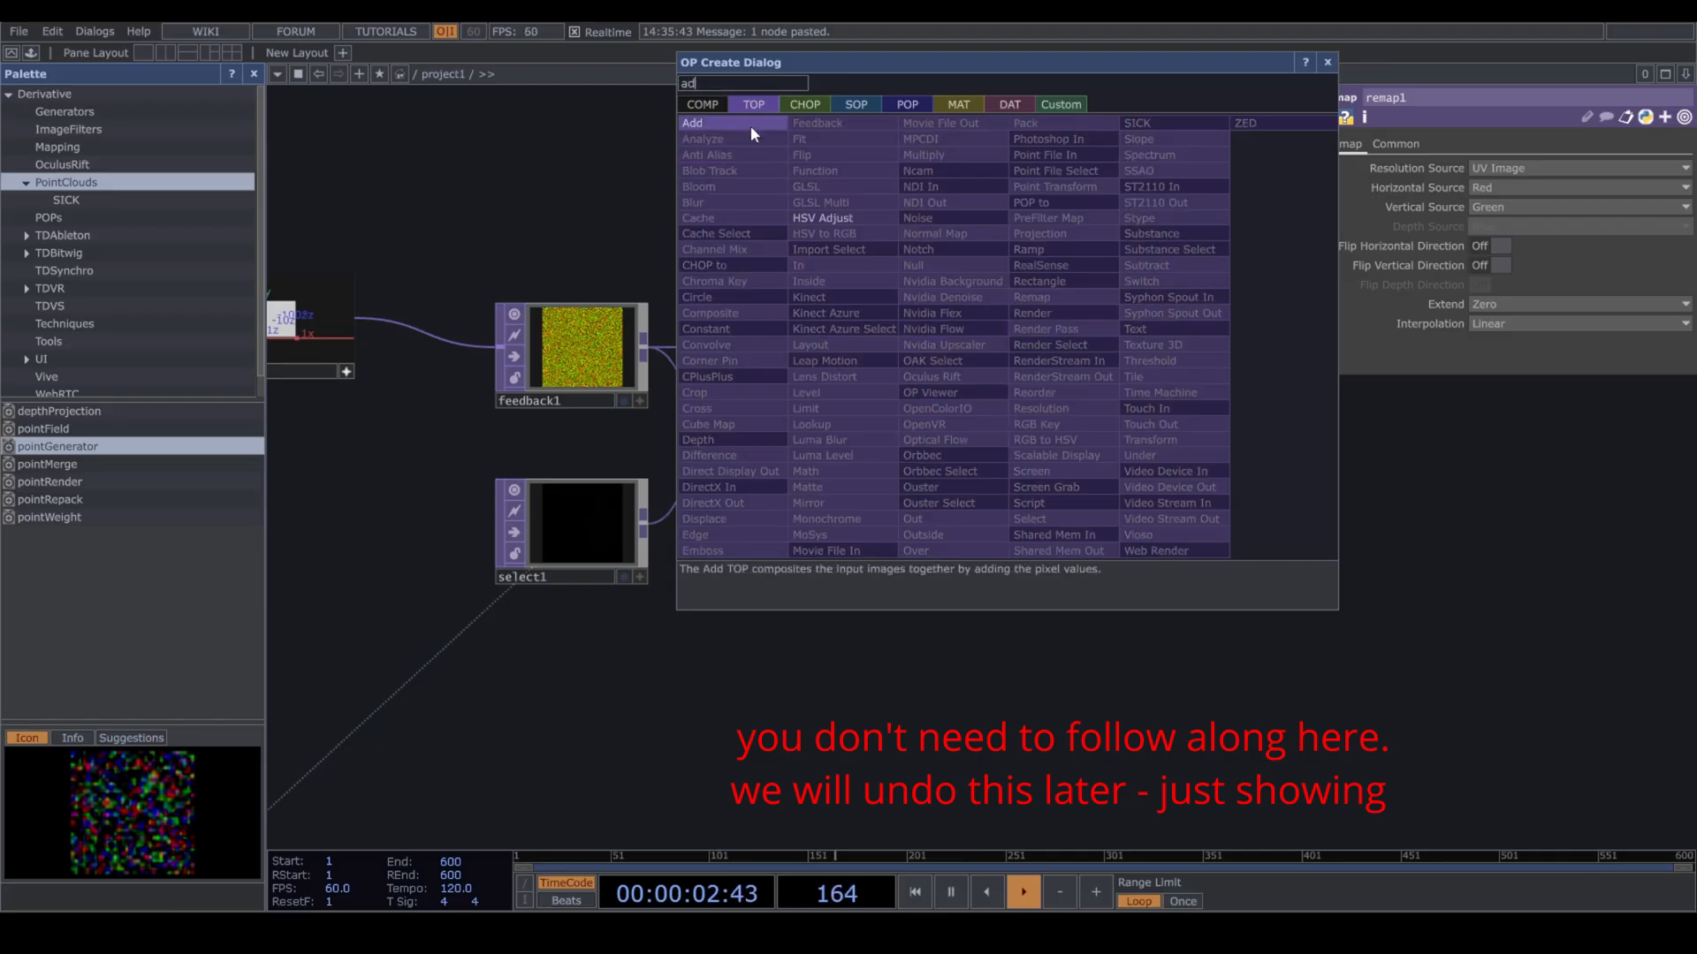
{"action": "left_click", "coordinate": [750, 125]}
{"action": "left_click", "coordinate": [951, 406]}
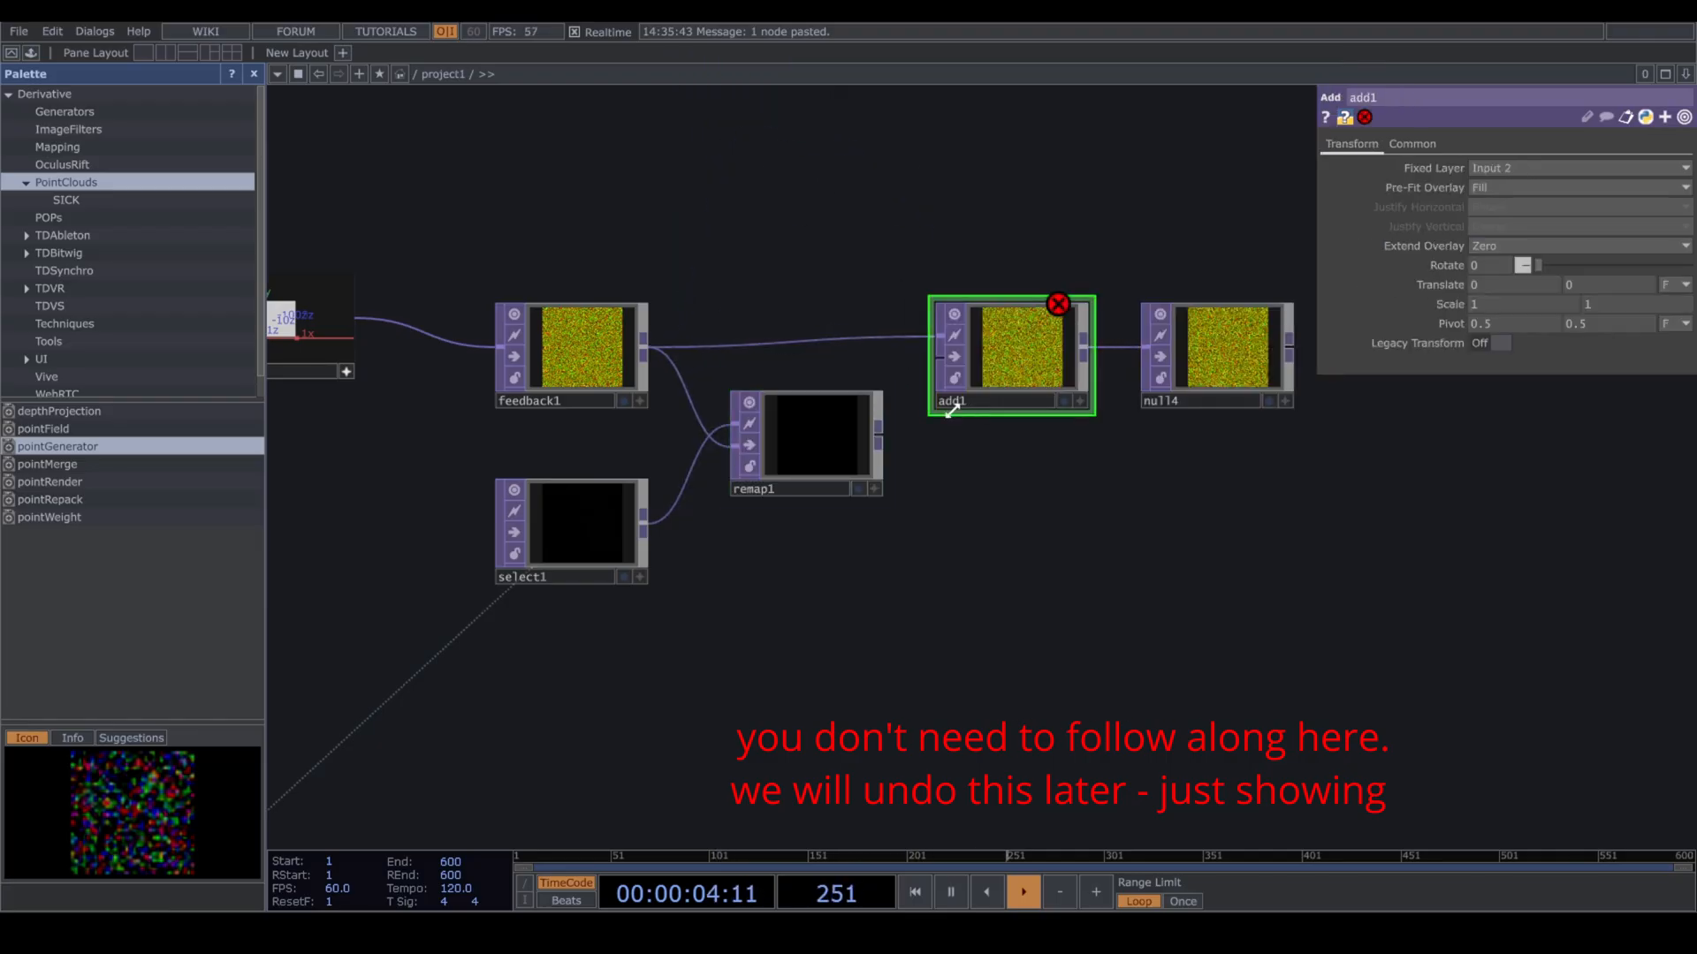
{"action": "left_click_drag", "start_coordinate": [879, 438], "coordinate": [1044, 365]}
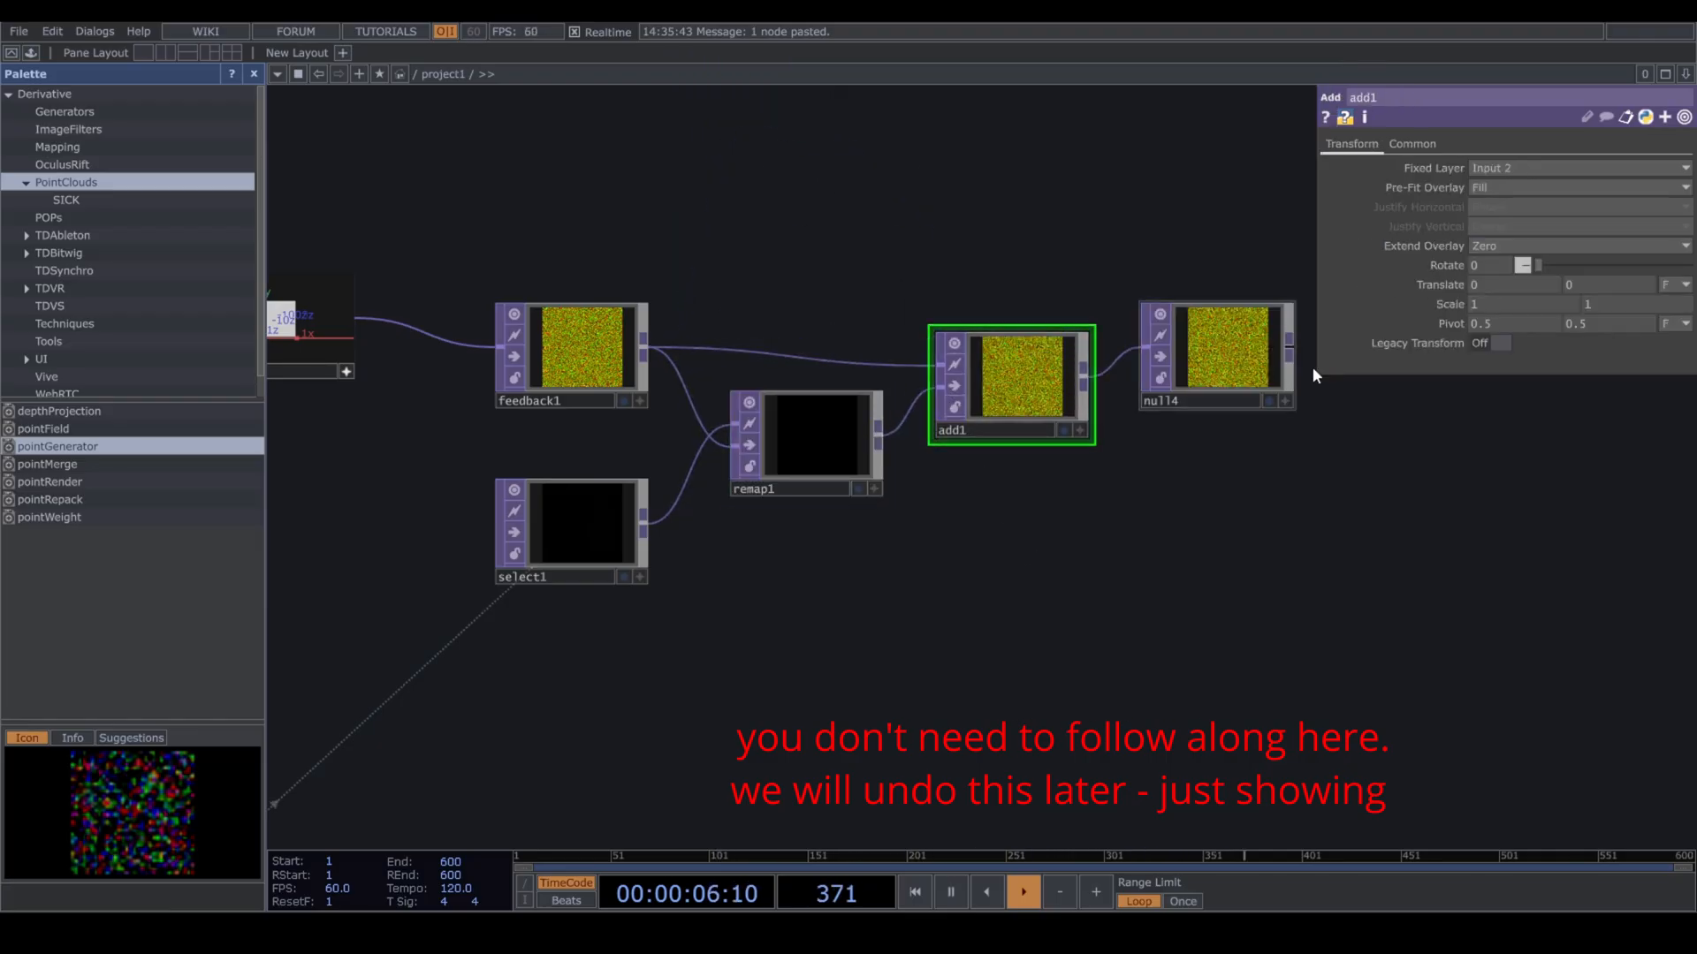
Set null4 as the Target TOP of feedback1 and activate null4's viewer to inspect the points up close.
{"action": "left_click_drag", "start_coordinate": [1250, 347], "coordinate": [546, 347]}
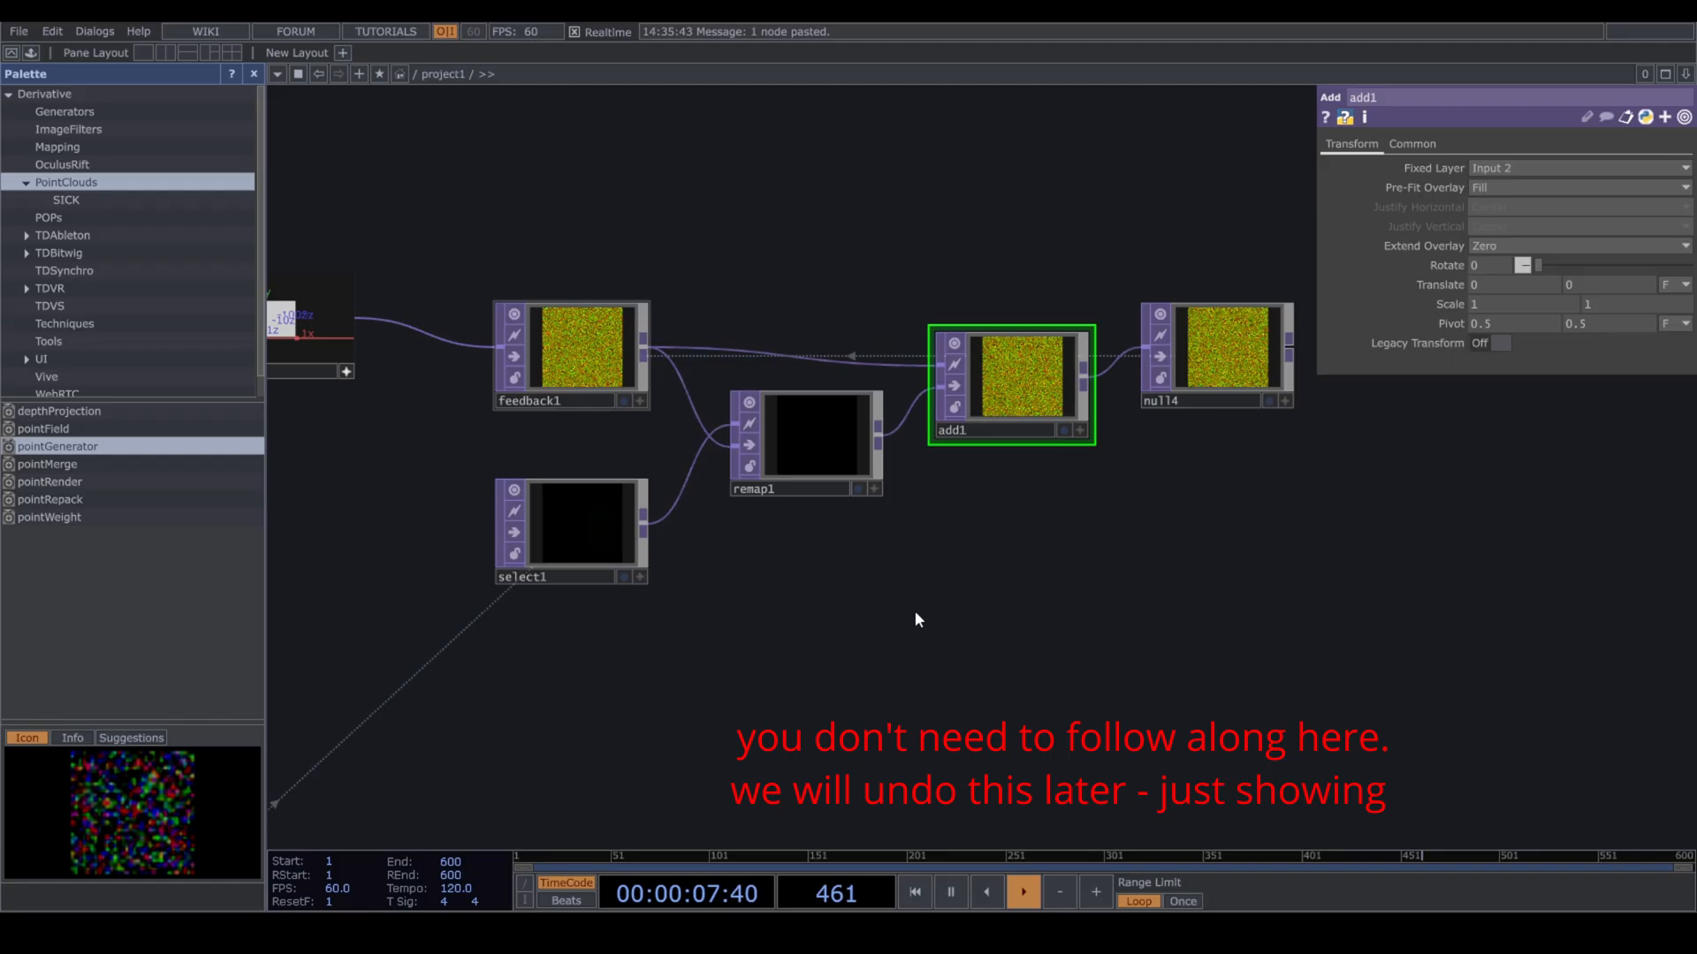
{"action": "left_click", "coordinate": [1285, 401]}
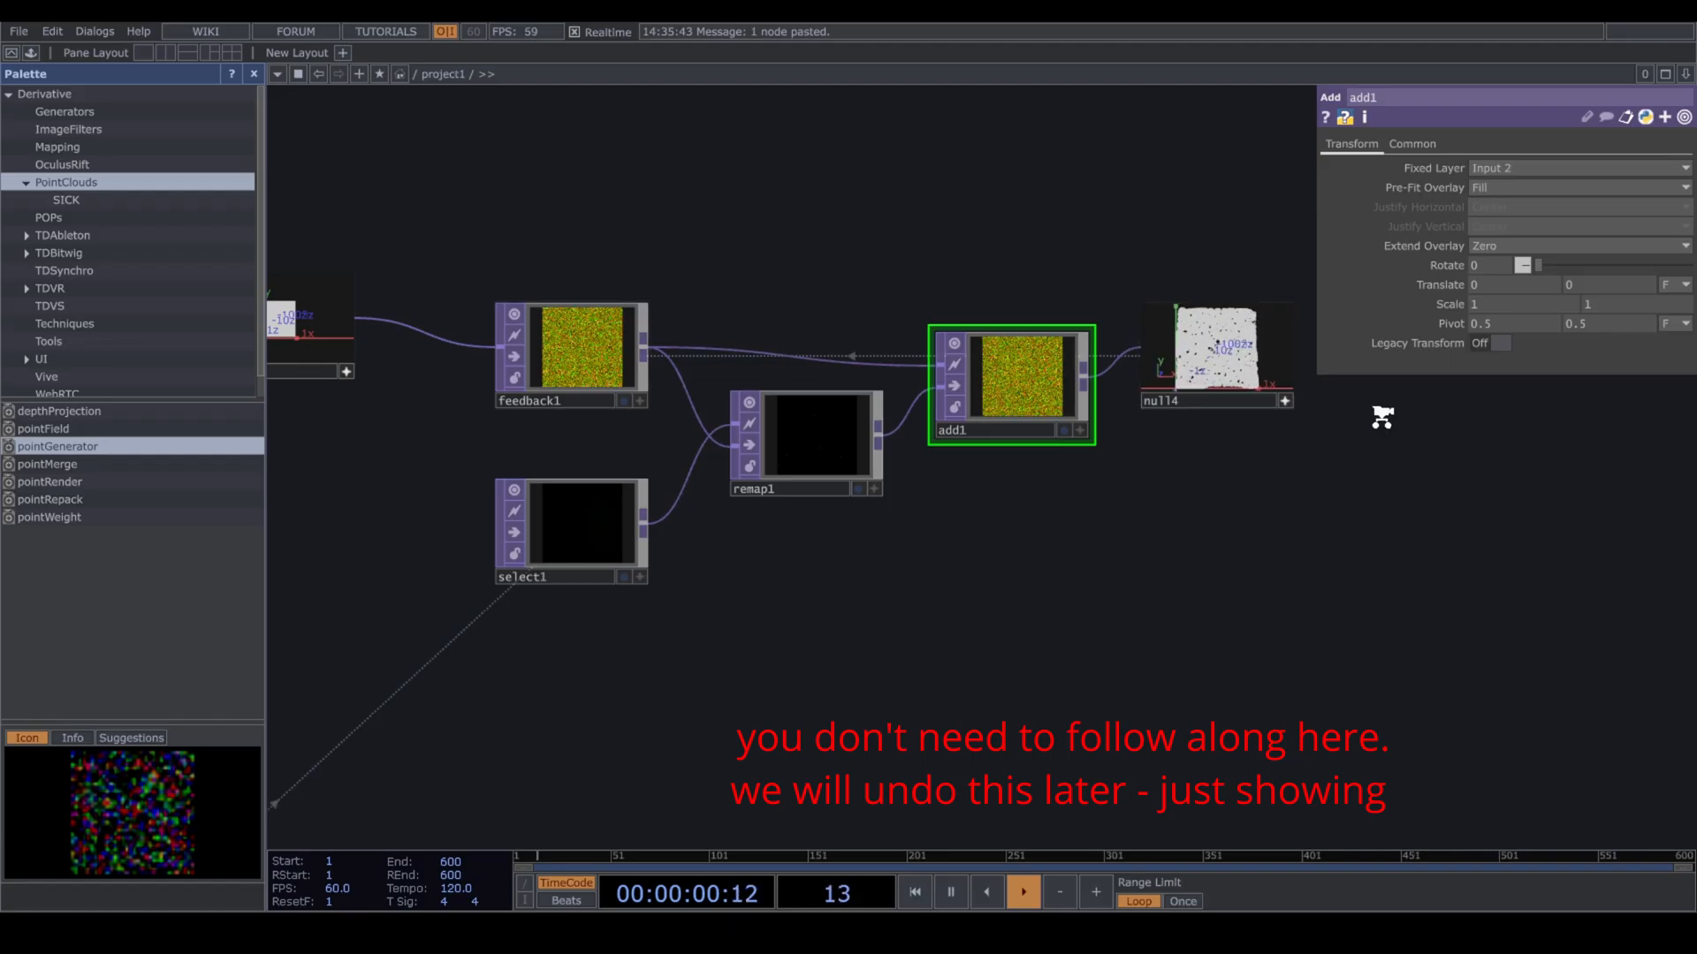
{"action": "scroll", "coordinate": [1375, 416], "scroll_direction": "up", "scroll_amount": 5}
{"action": "scroll", "coordinate": [1307, 548], "scroll_direction": "up", "scroll_amount": 6}
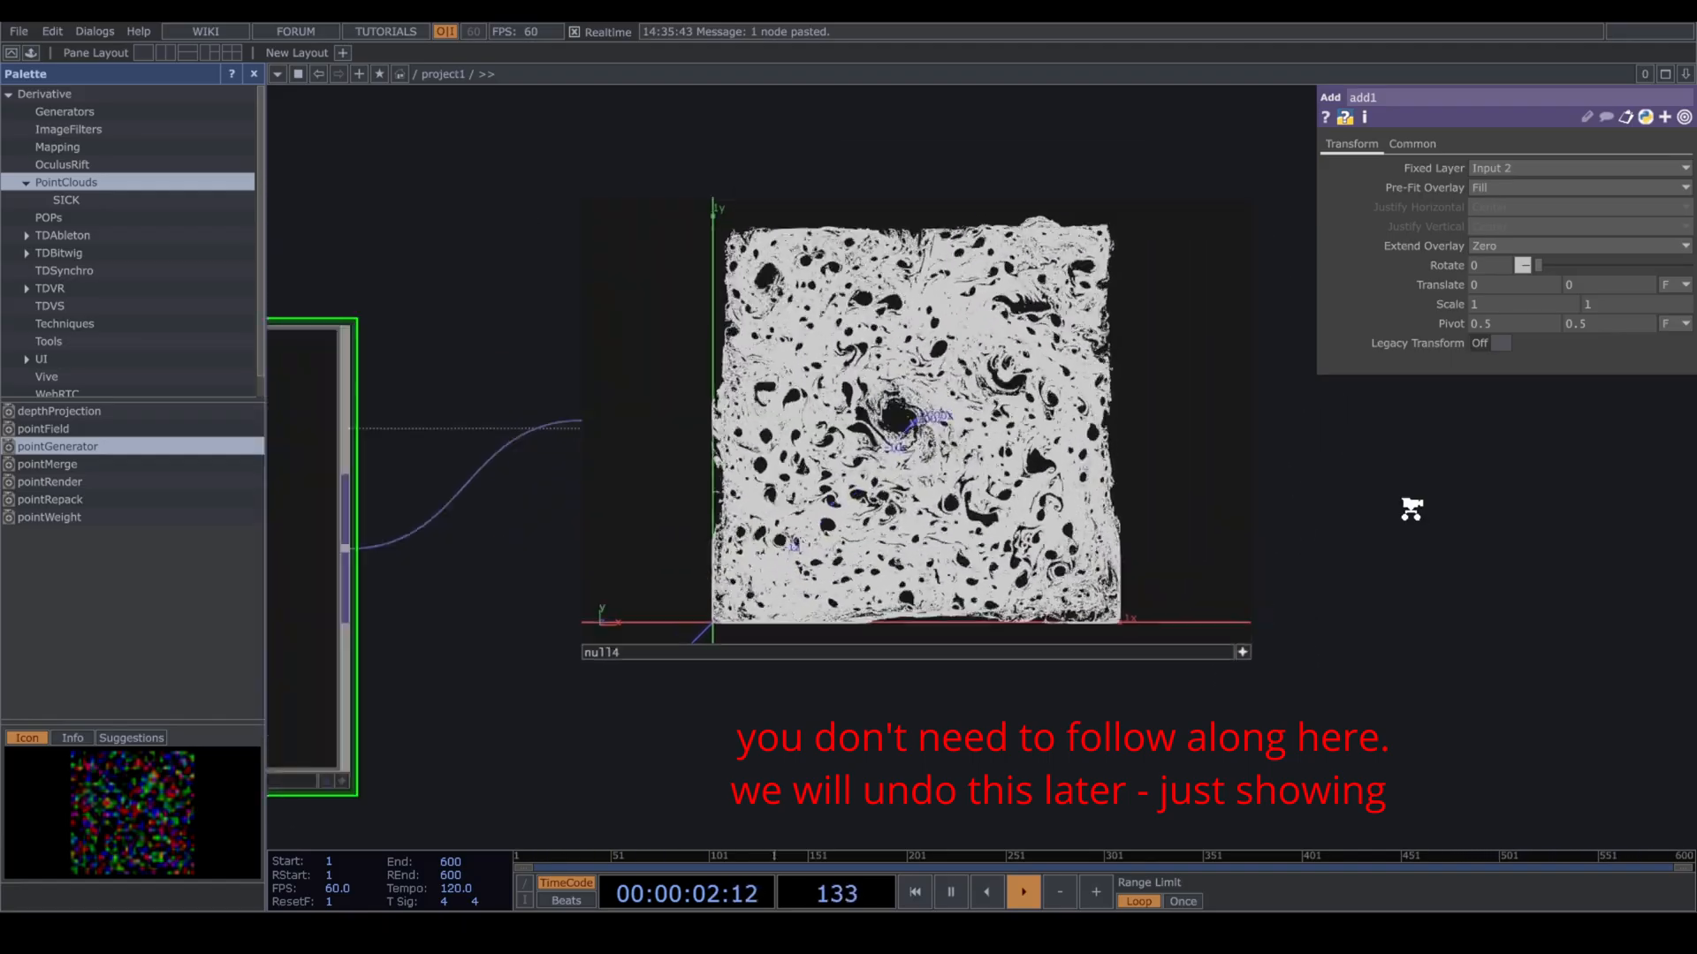
{"action": "left_click_drag", "start_coordinate": [1590, 527], "coordinate": [1676, 521]}
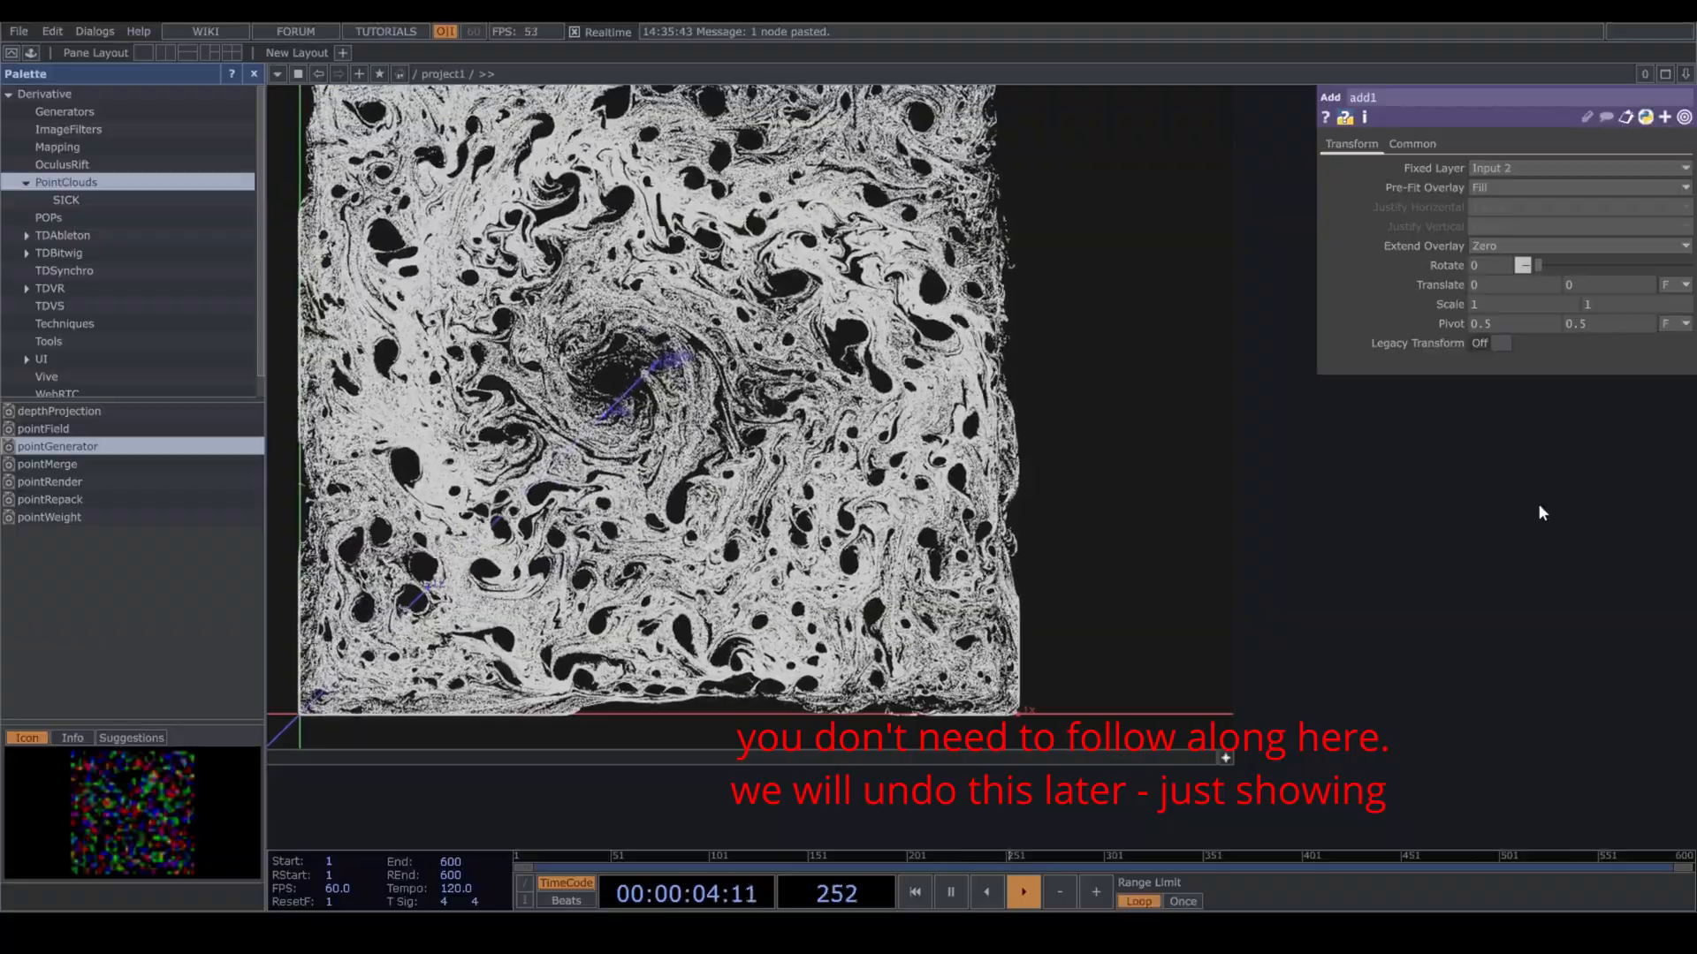
{"action": "left_click_drag", "start_coordinate": [1560, 512], "coordinate": [1511, 521]}
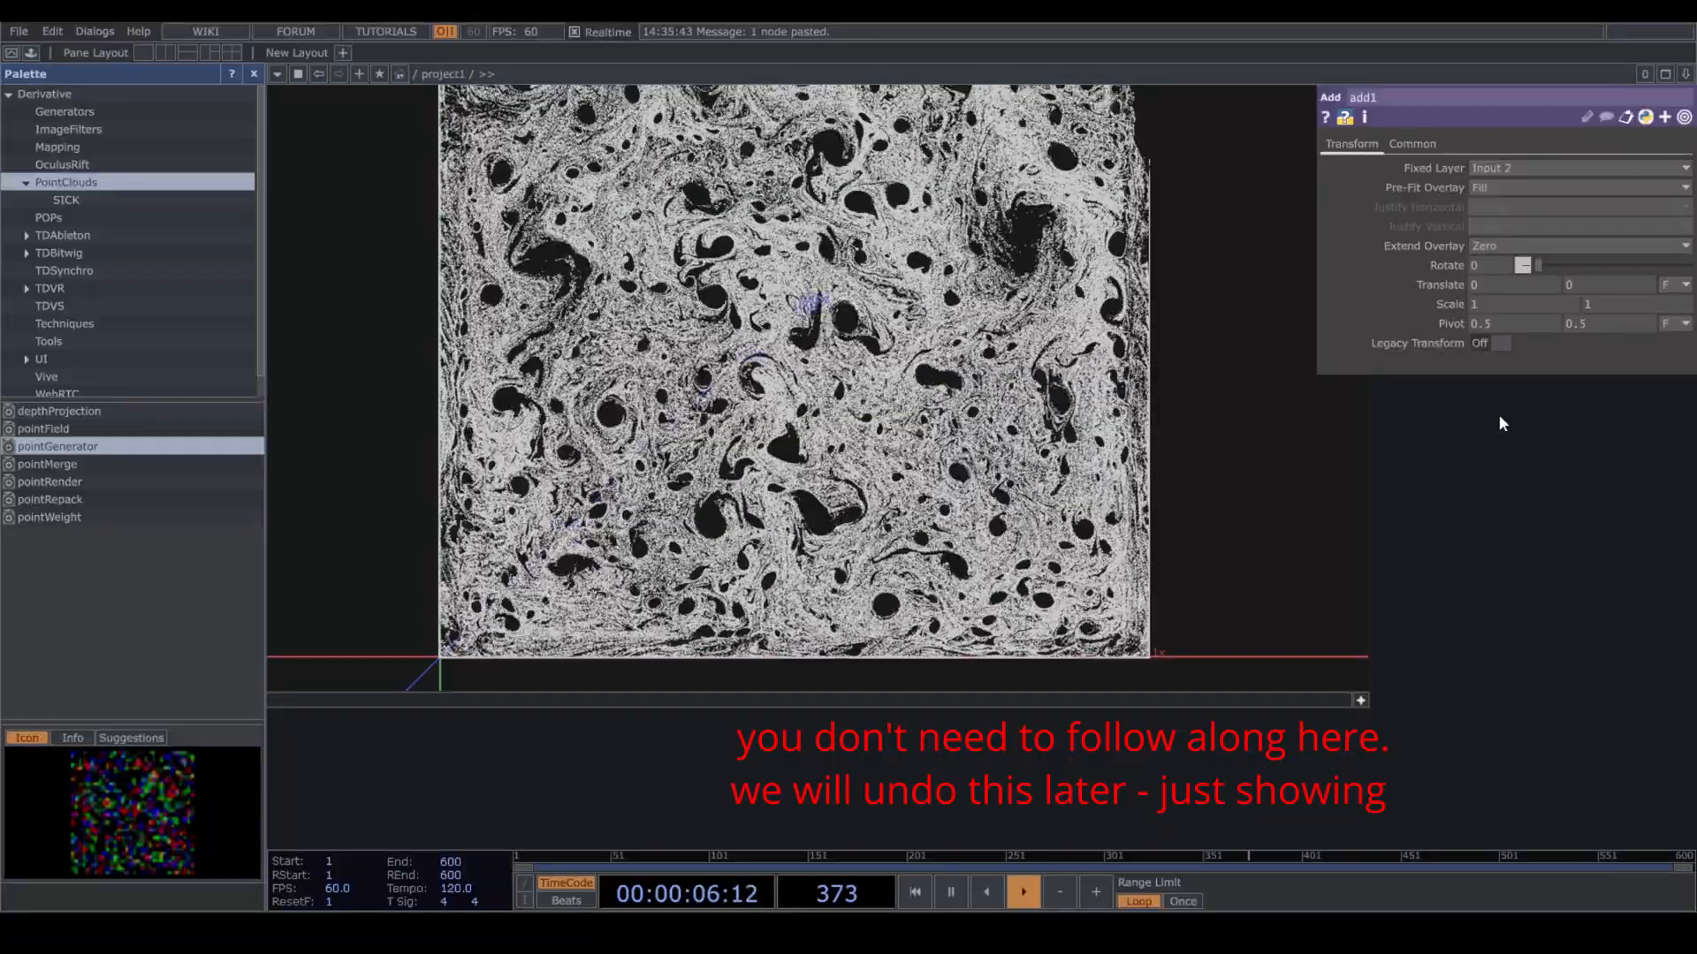
Select the Fluid_simulation container with its connected nodes and turn that network back on.
{"action": "scroll", "coordinate": [1500, 416], "scroll_direction": "down", "scroll_amount": 10}
{"action": "left_click_drag", "start_coordinate": [1149, 615], "coordinate": [623, 587]}
{"action": "left_click_drag", "start_coordinate": [884, 673], "coordinate": [927, 576]}
{"action": "right_click_drag", "start_coordinate": [378, 608], "coordinate": [845, 829]}
{"action": "scroll", "coordinate": [639, 679], "scroll_direction": "up", "scroll_amount": 5}
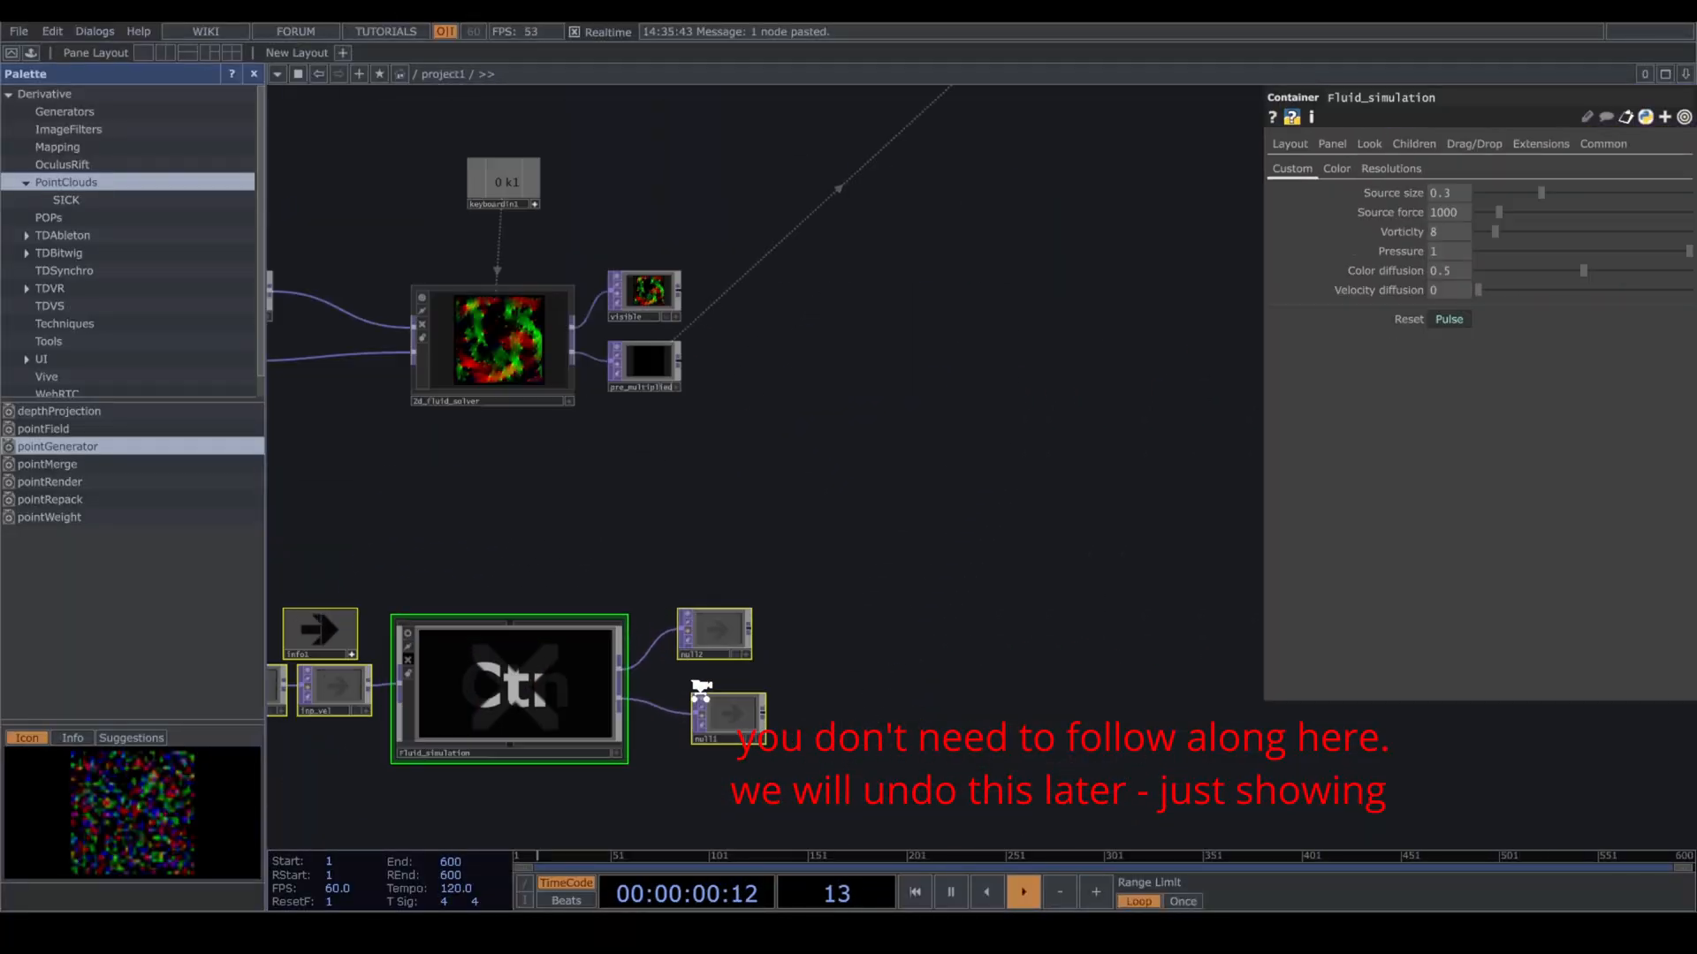
{"action": "scroll", "coordinate": [717, 552], "scroll_direction": "down", "scroll_amount": 3}
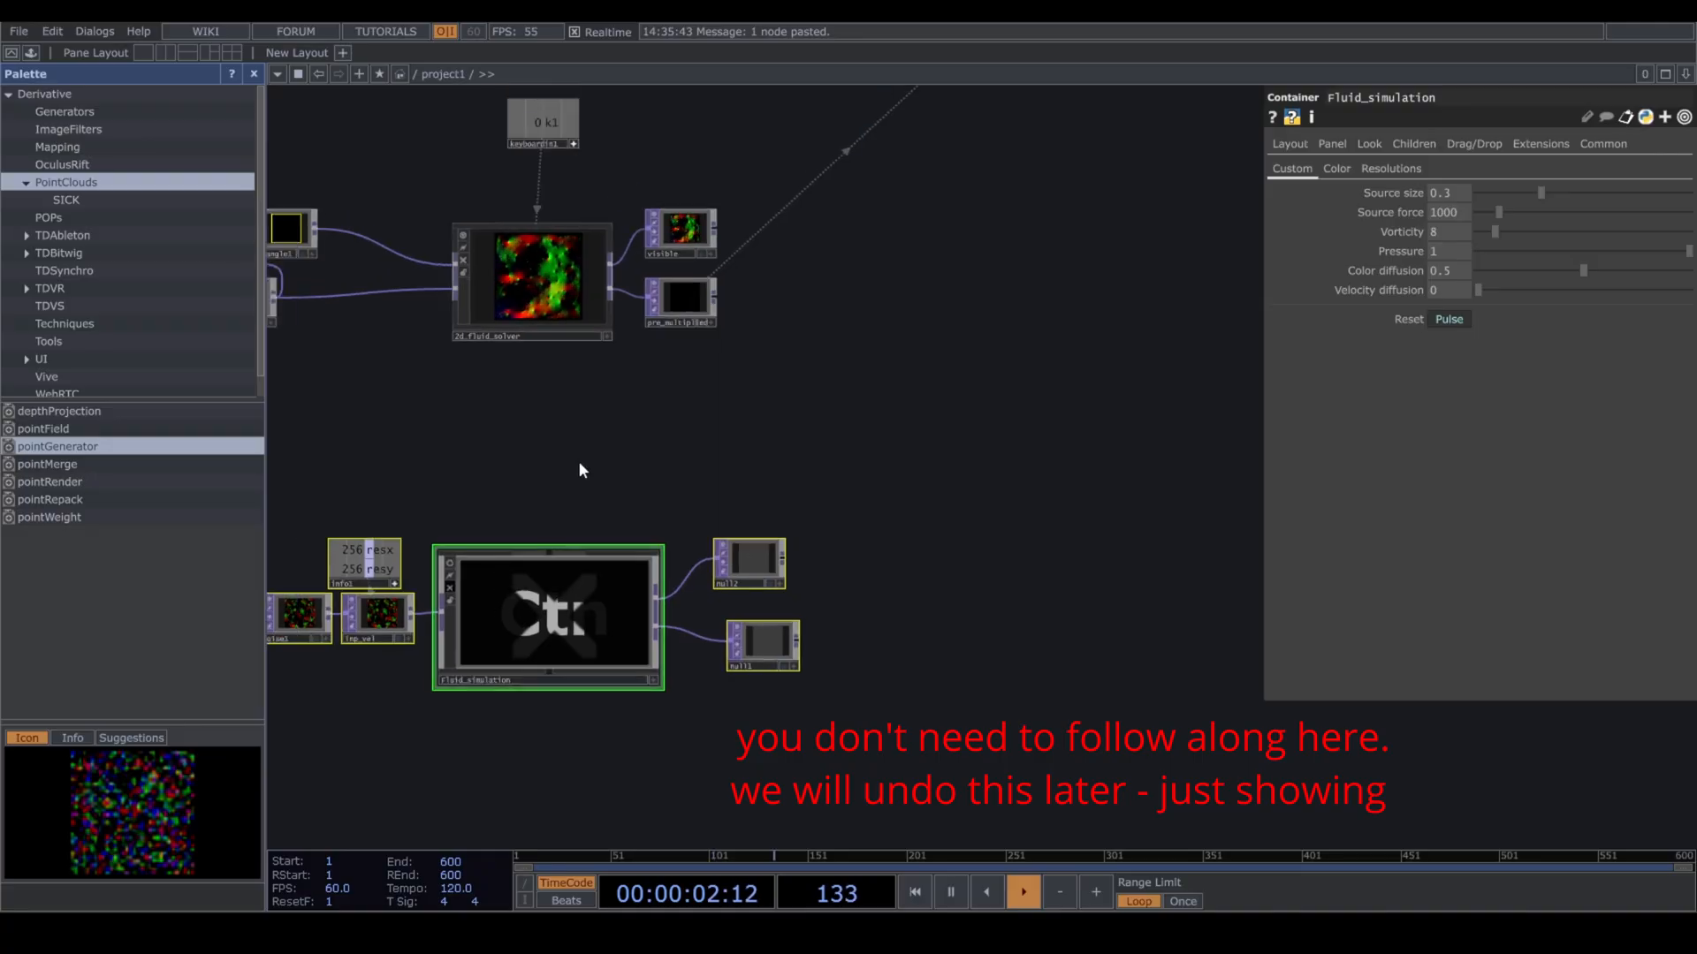
{"action": "left_click", "coordinate": [449, 586]}
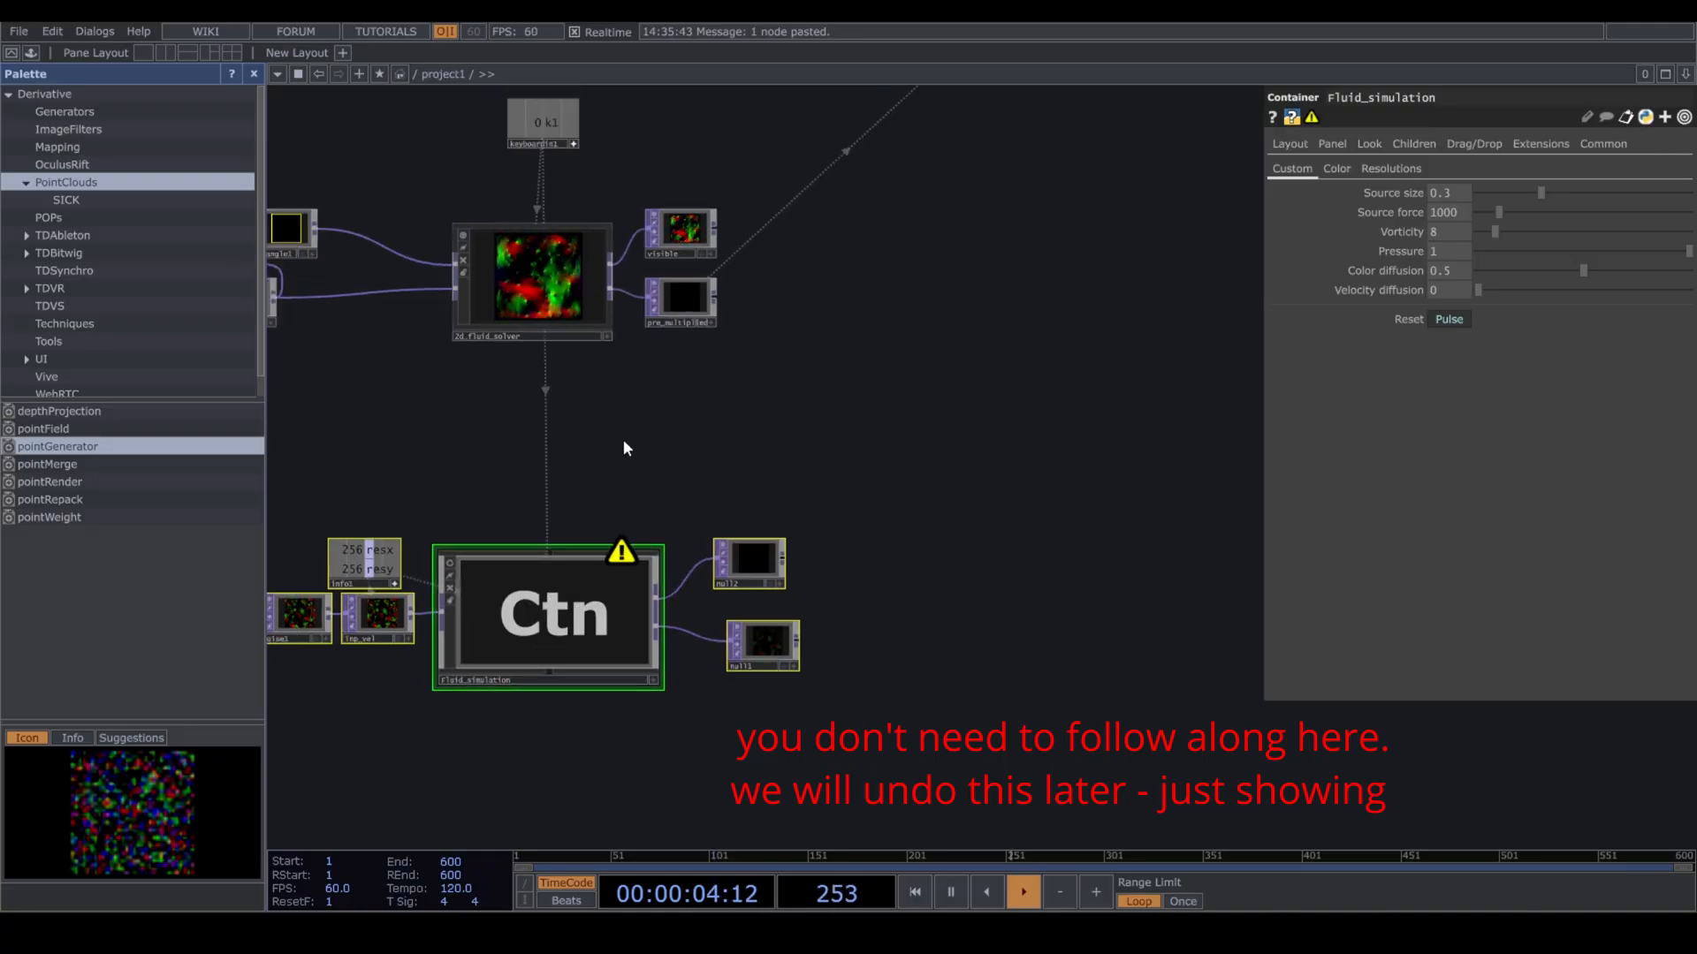
Make select1 reference the Fluid_simulation's null2 output and inspect the point motion in null4.
{"action": "left_click_drag", "start_coordinate": [792, 477], "coordinate": [557, 585]}
{"action": "scroll", "coordinate": [566, 618], "scroll_direction": "down", "scroll_amount": 2}
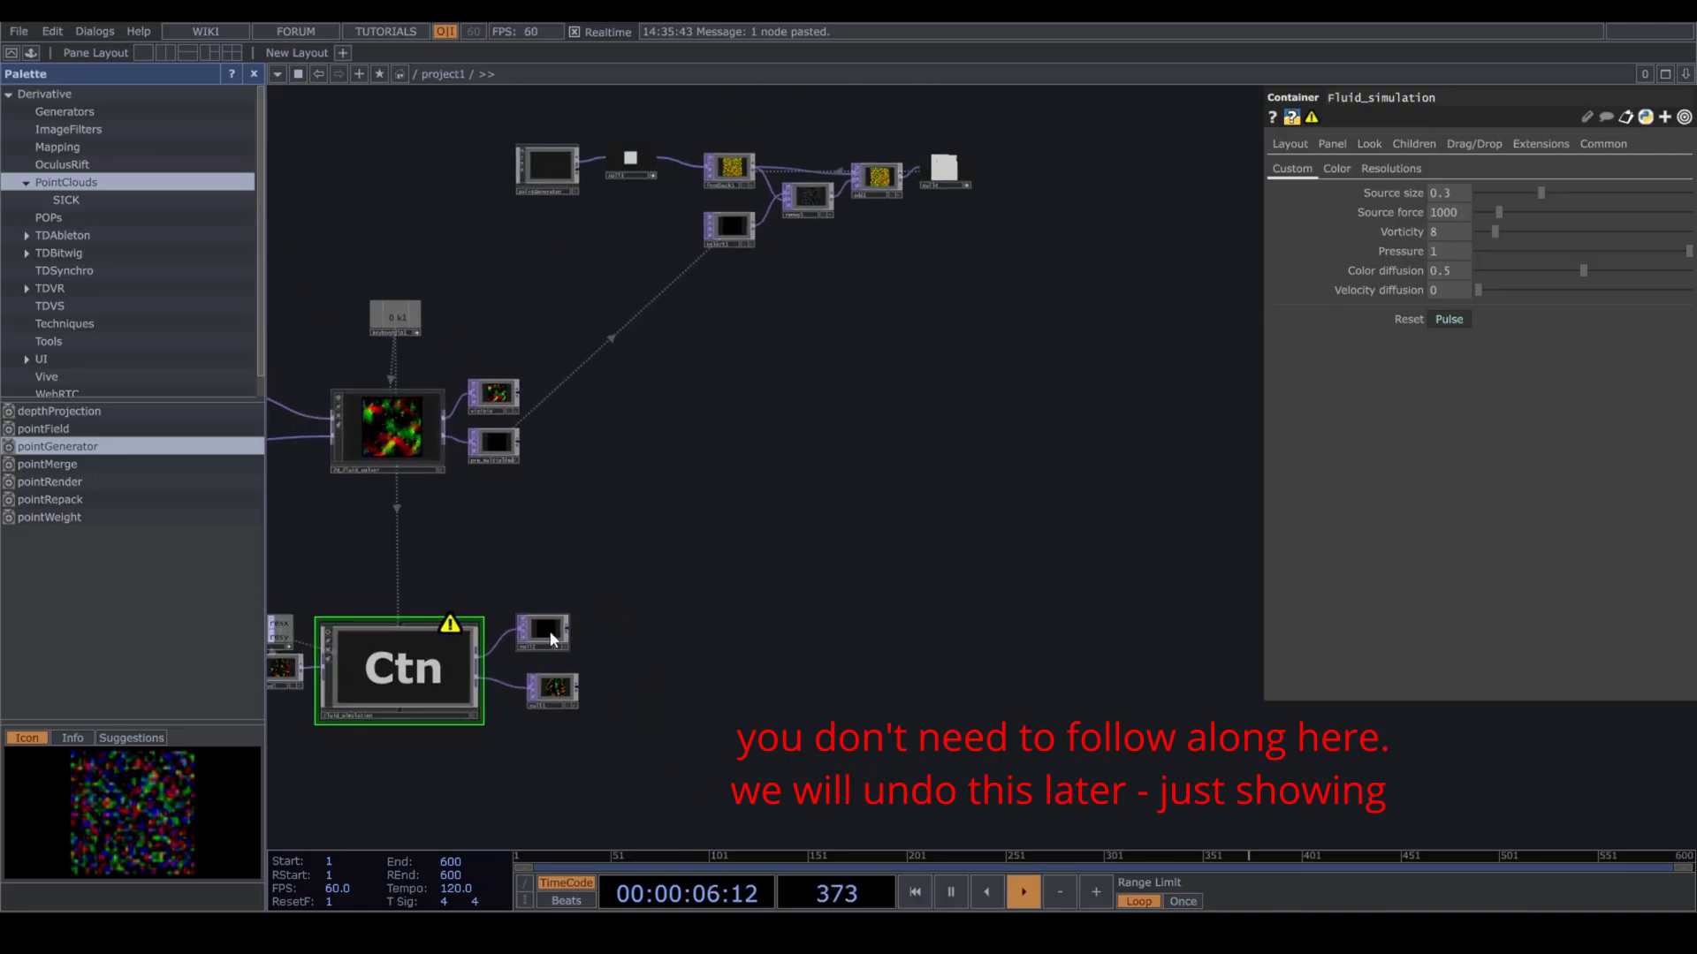
{"action": "left_click_drag", "start_coordinate": [714, 245], "coordinate": [726, 235]}
{"action": "left_click_drag", "start_coordinate": [1035, 141], "coordinate": [930, 355]}
{"action": "scroll", "coordinate": [931, 353], "scroll_direction": "up", "scroll_amount": 5}
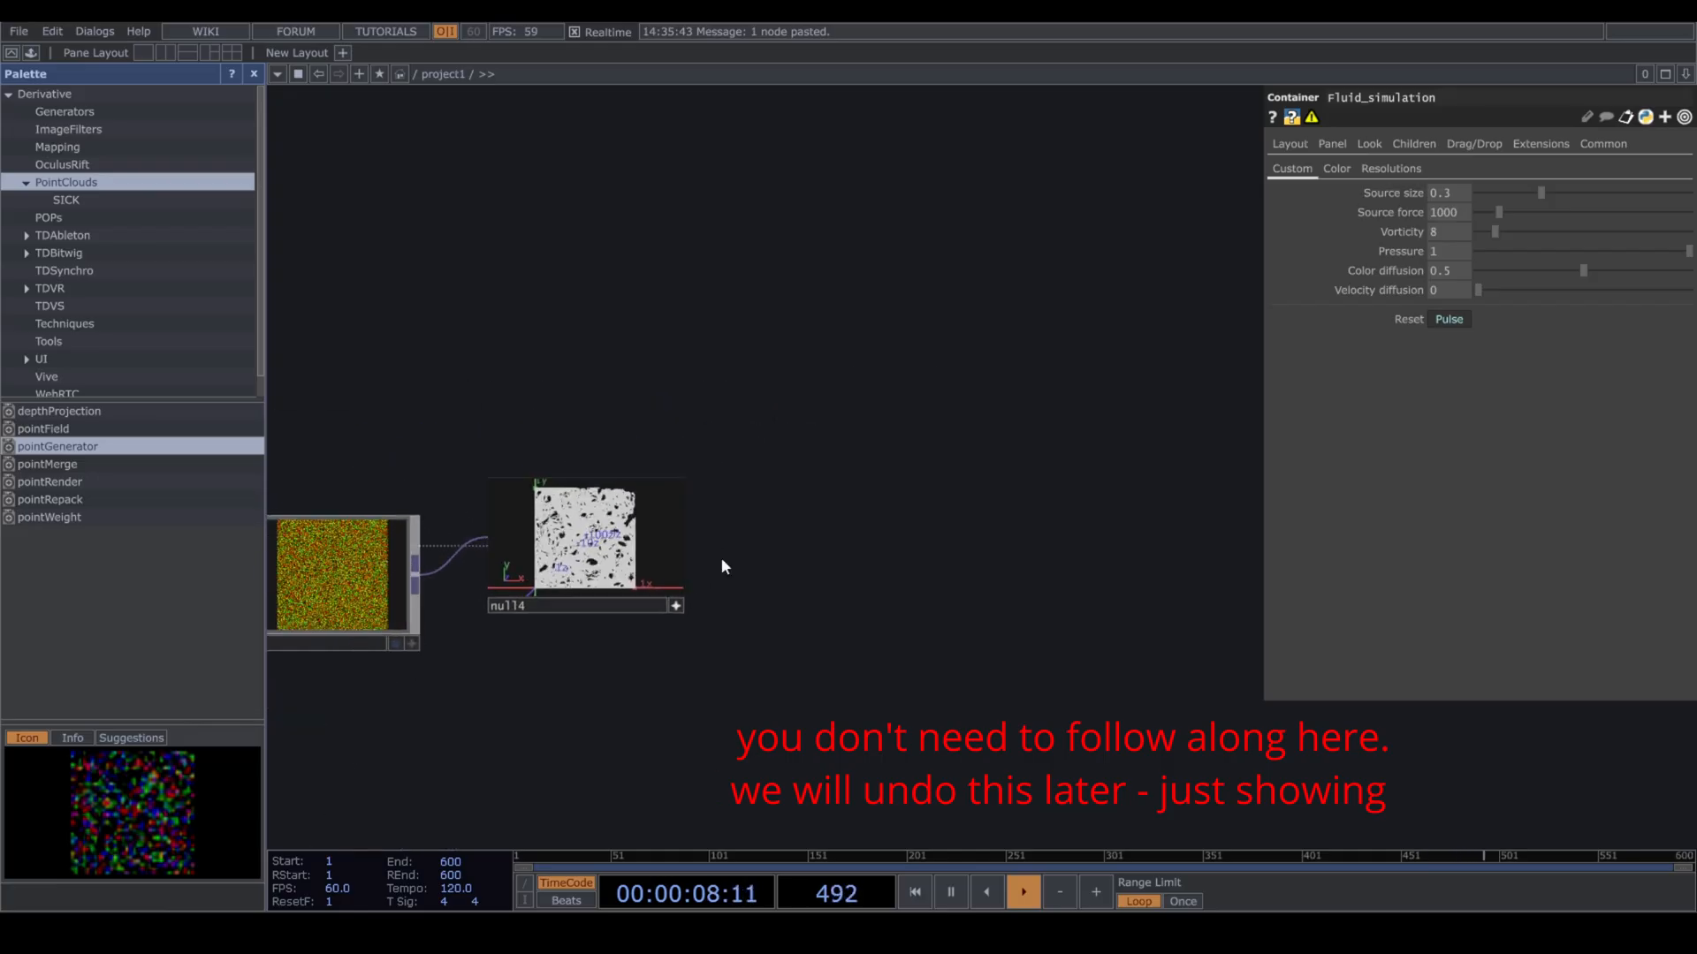
{"action": "left_click_drag", "start_coordinate": [856, 721], "coordinate": [853, 682]}
{"action": "scroll", "coordinate": [835, 644], "scroll_direction": "up", "scroll_amount": 5}
{"action": "left_click_drag", "start_coordinate": [641, 610], "coordinate": [831, 630]}
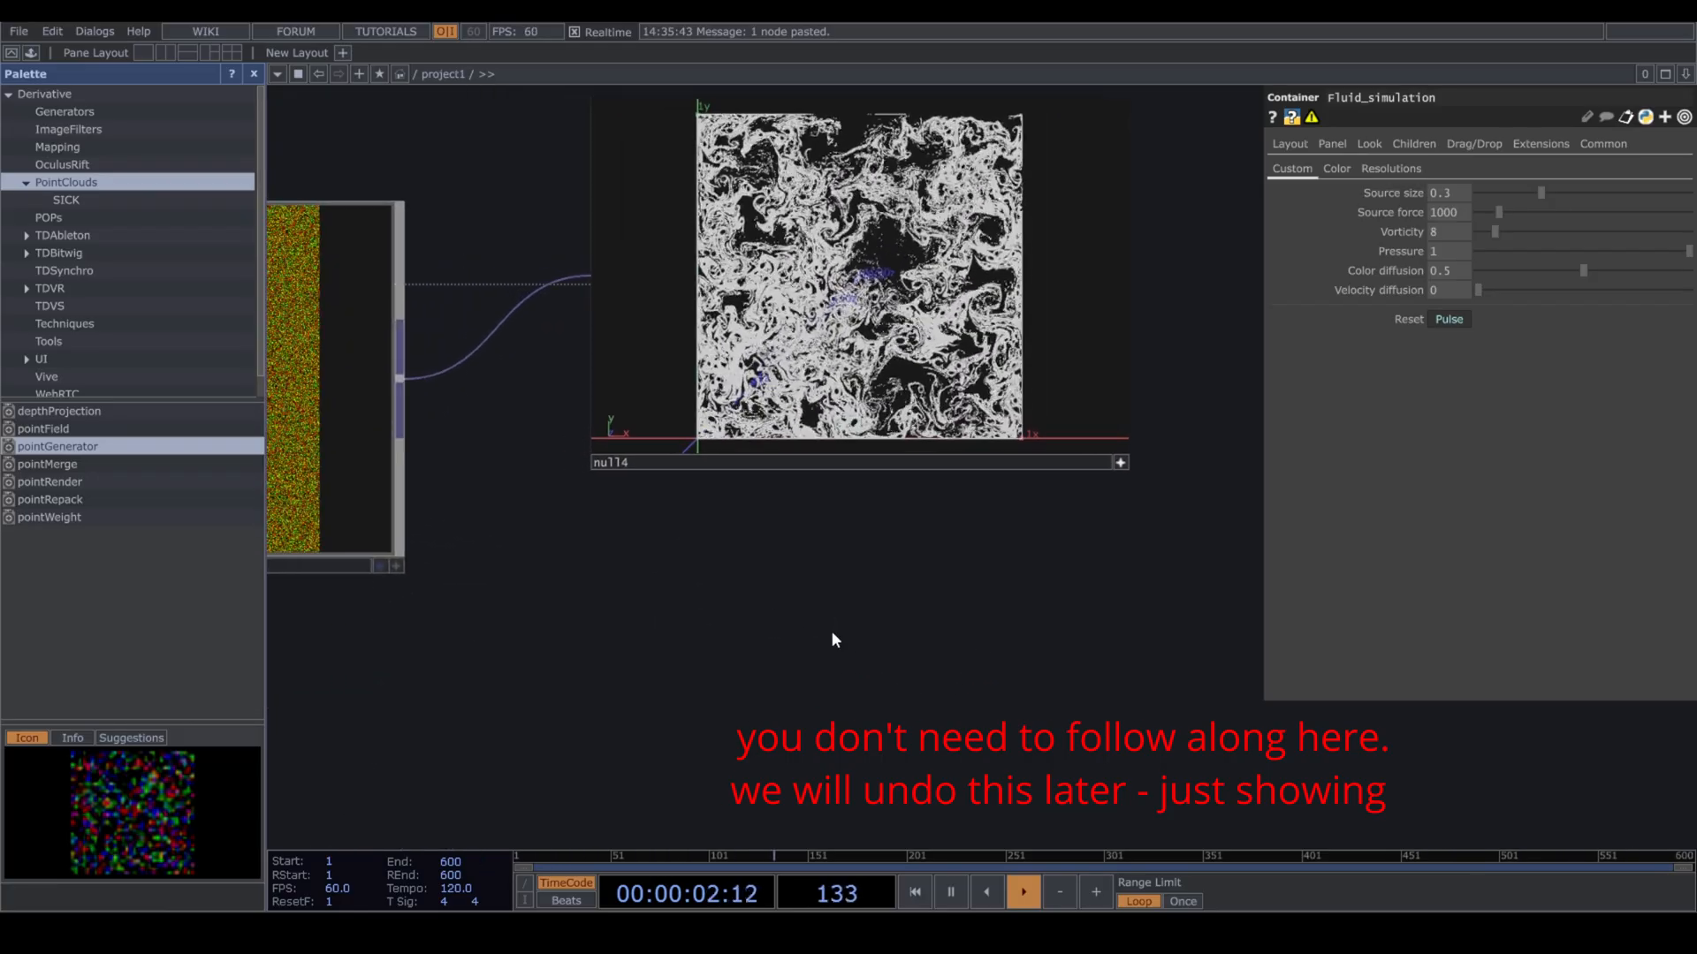
{"action": "scroll", "coordinate": [830, 629], "scroll_direction": "up", "scroll_amount": 4}
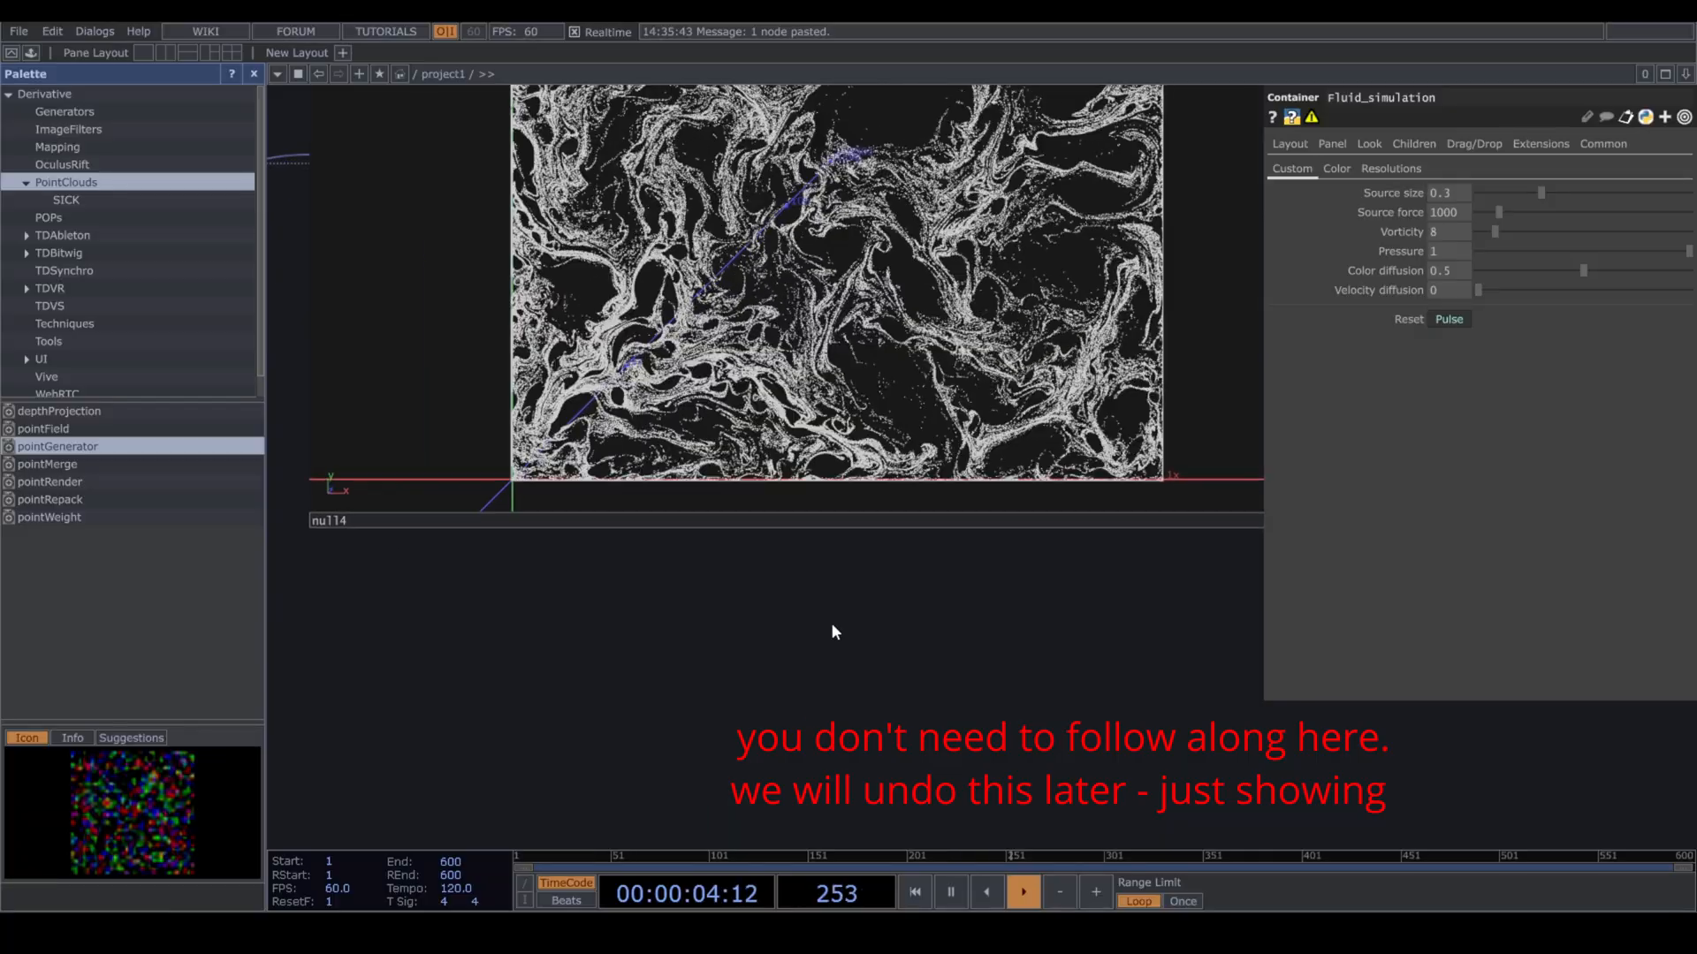
Turn the Fluid_simulation network off again and point select1 back to pre_multiplied.
{"action": "scroll", "coordinate": [830, 632], "scroll_direction": "down", "scroll_amount": 8}
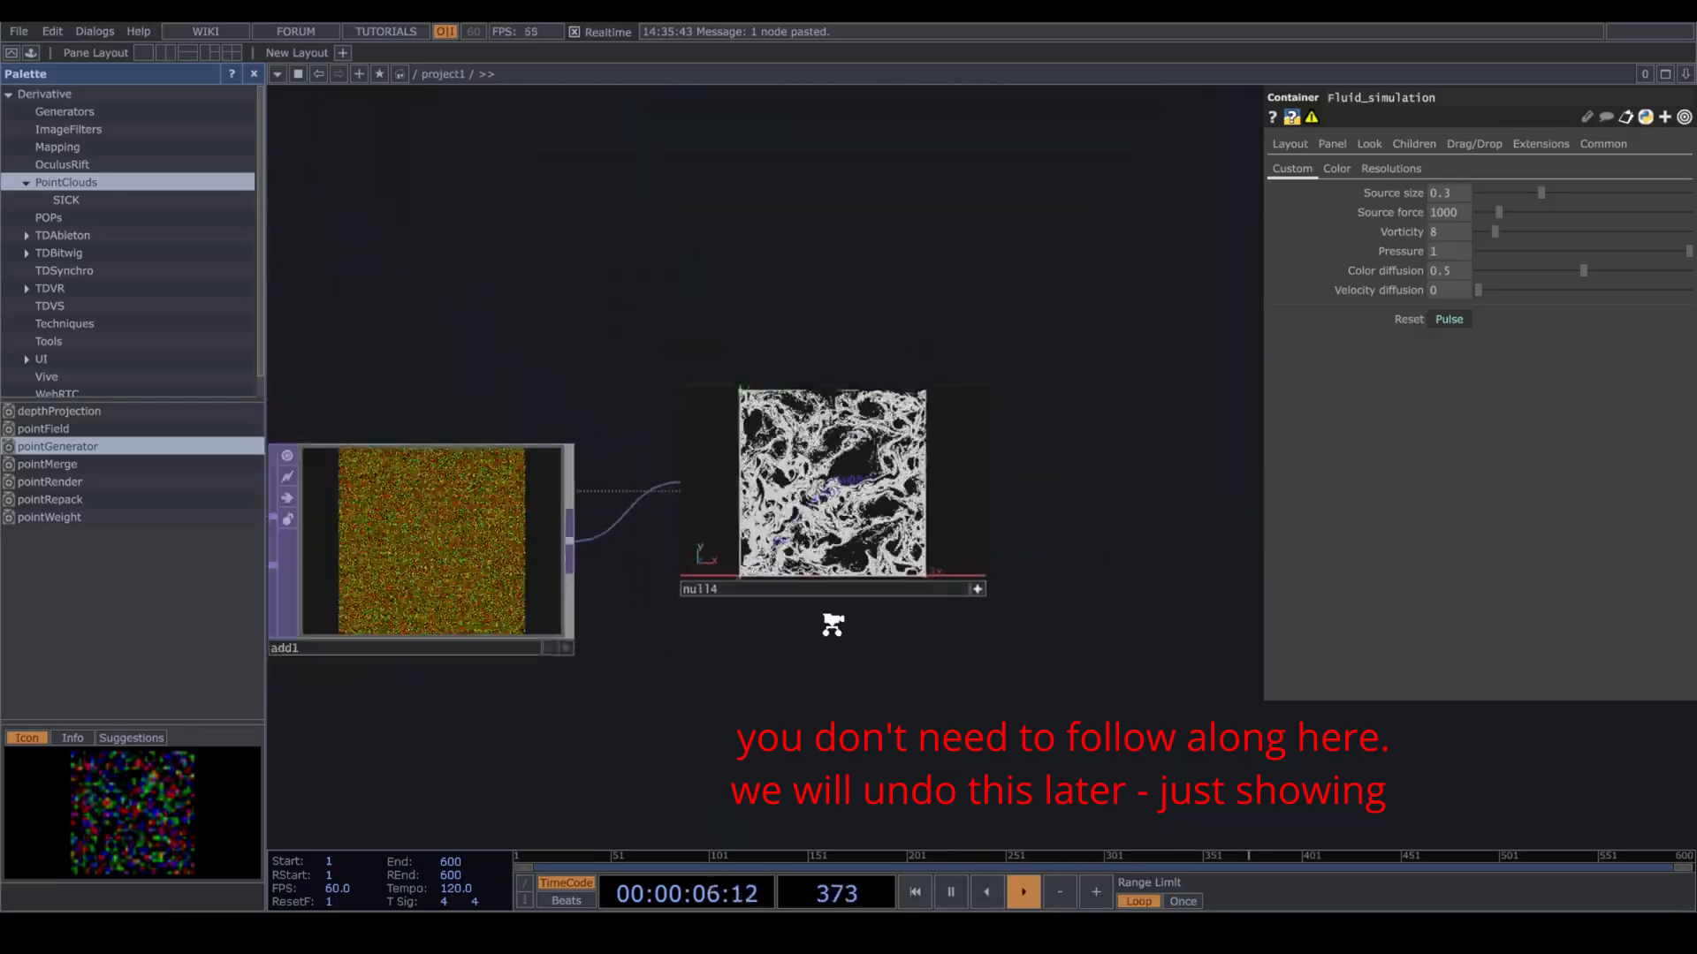
{"action": "scroll", "coordinate": [817, 676], "scroll_direction": "down", "scroll_amount": 3}
{"action": "left_click_drag", "start_coordinate": [839, 654], "coordinate": [1021, 324]}
{"action": "scroll", "coordinate": [906, 530], "scroll_direction": "down", "scroll_amount": 5}
{"action": "scroll", "coordinate": [765, 592], "scroll_direction": "up", "scroll_amount": 3}
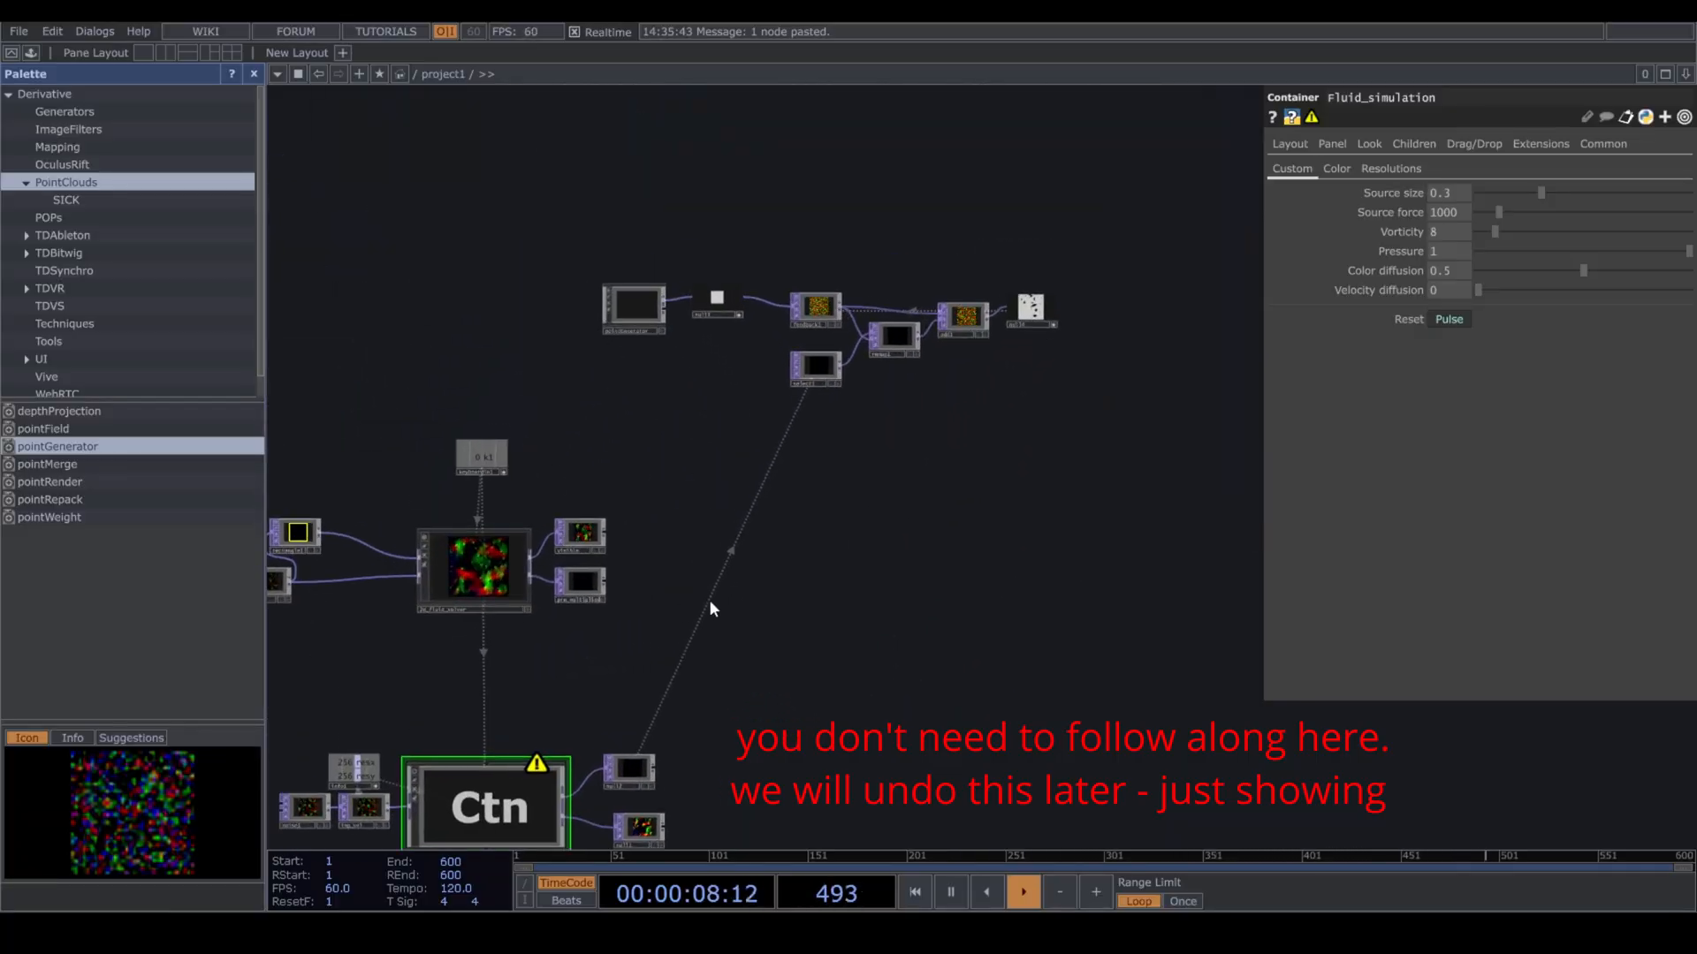
{"action": "left_click_drag", "start_coordinate": [852, 520], "coordinate": [1039, 367]}
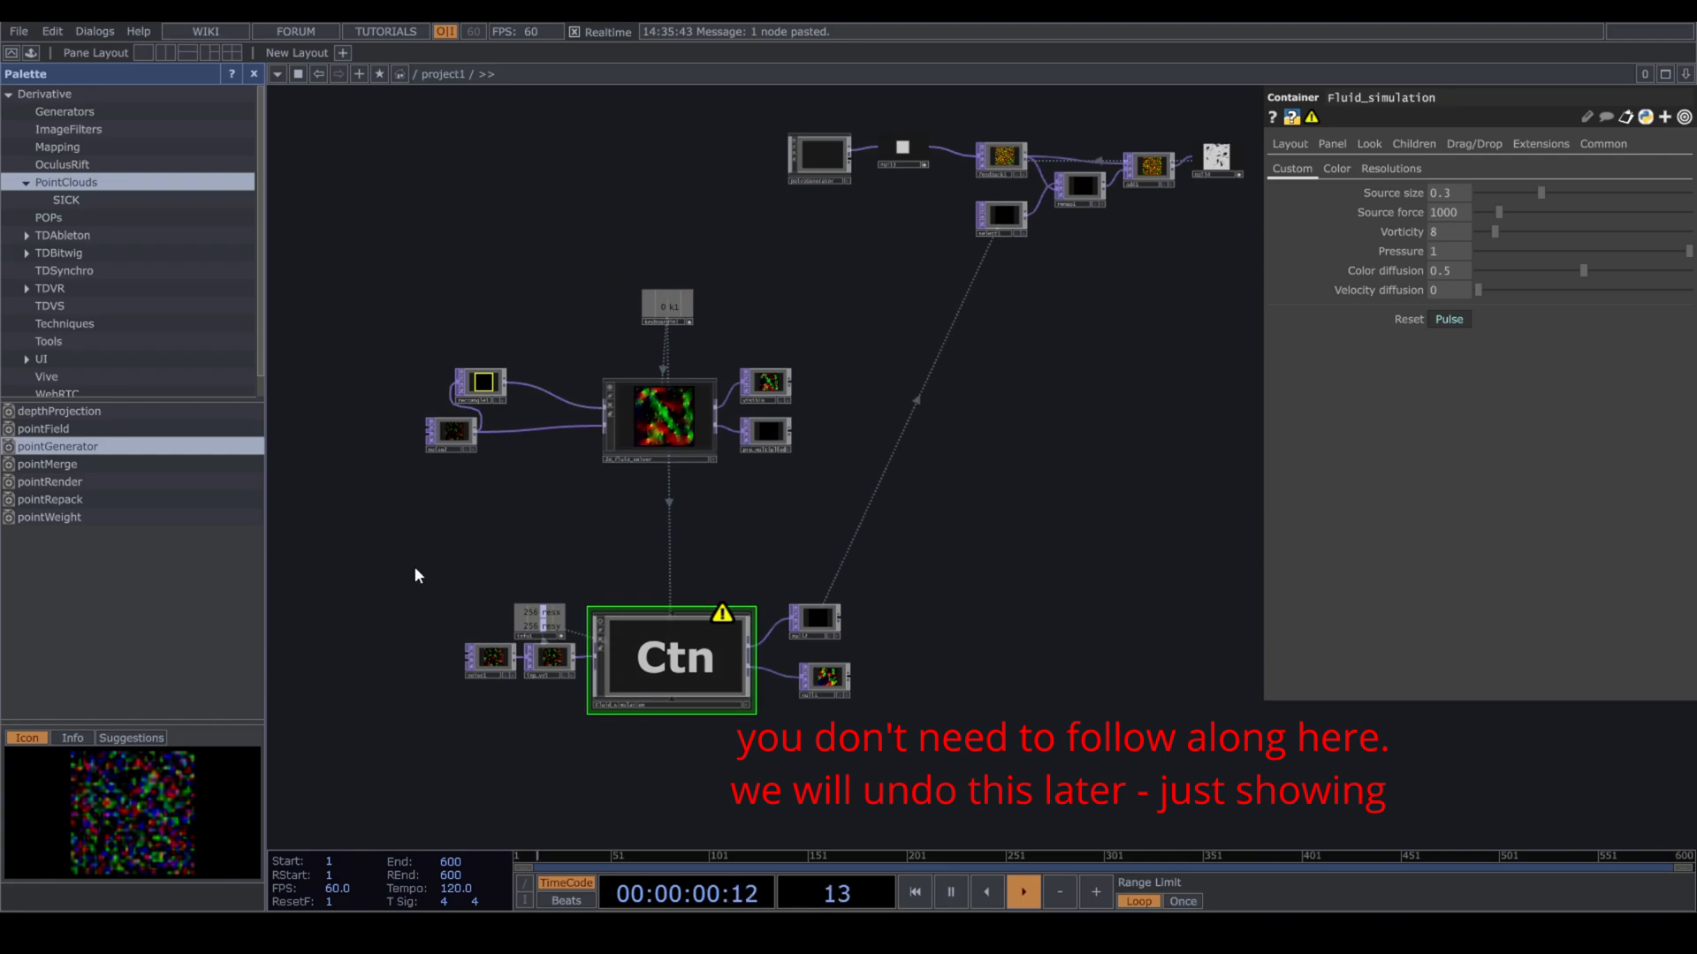
{"action": "right_click_drag", "start_coordinate": [413, 566], "coordinate": [984, 713]}
{"action": "scroll", "coordinate": [597, 671], "scroll_direction": "up", "scroll_amount": 3}
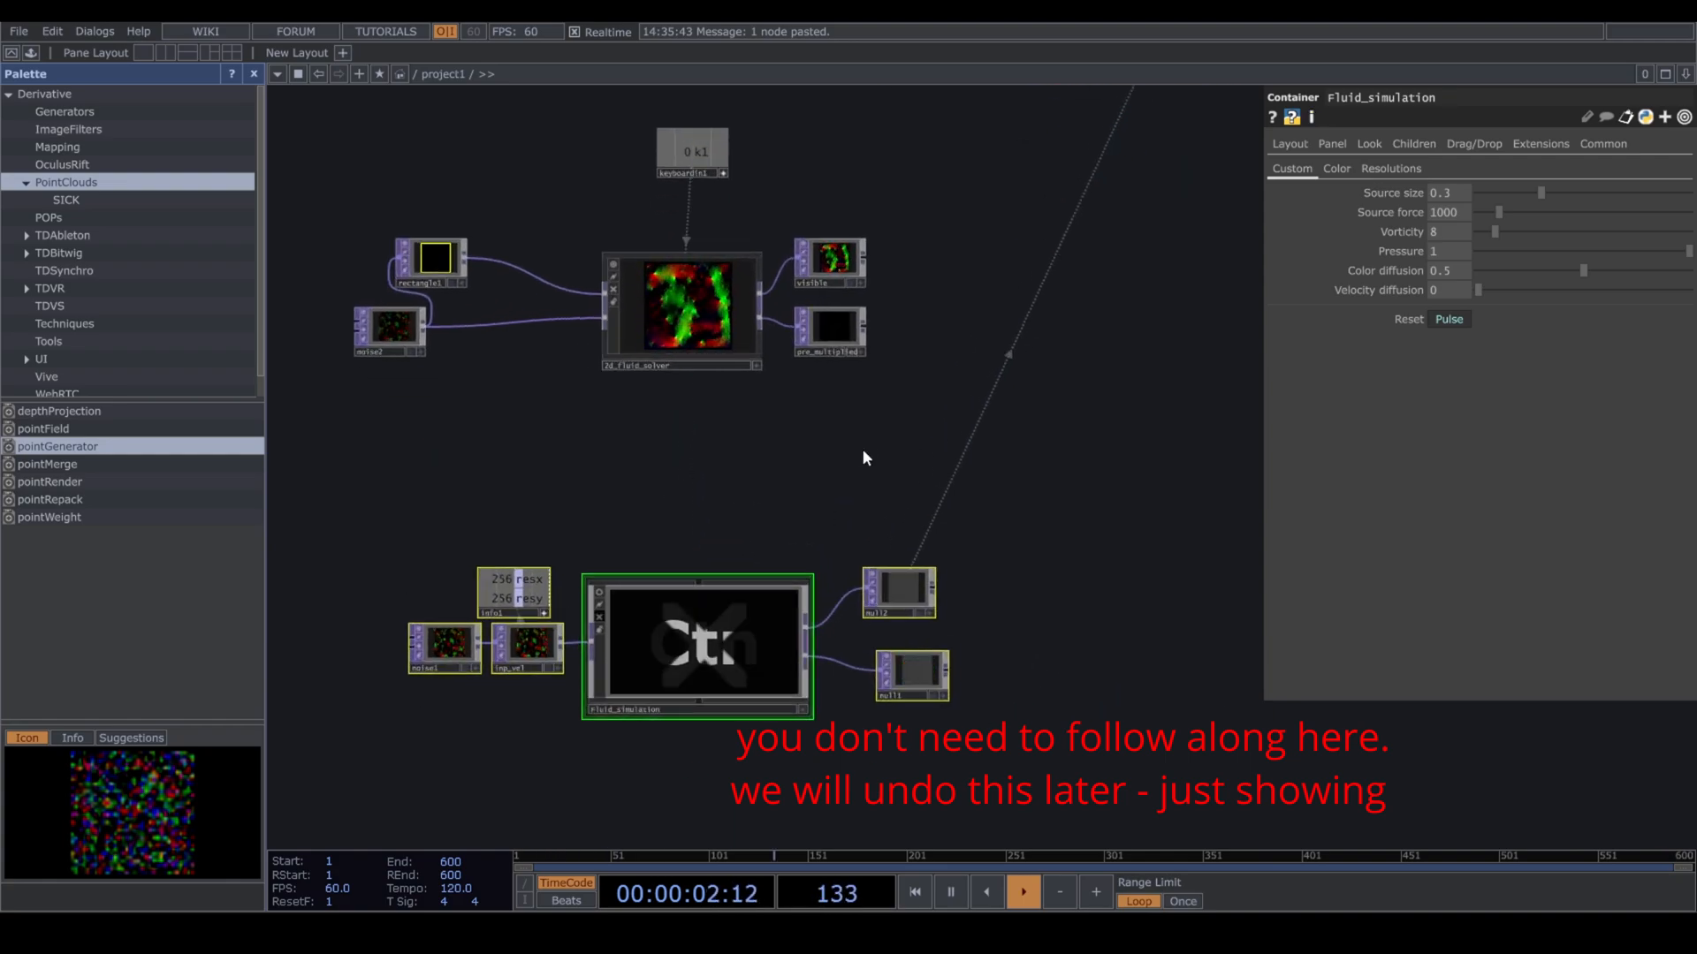
{"action": "left_click_drag", "start_coordinate": [861, 353], "coordinate": [813, 403]}
{"action": "left_click_drag", "start_coordinate": [1115, 407], "coordinate": [962, 542]}
Link feedback1's Reset Pulse to the k1 channel of keyboardin1 and inspect the point cloud in null4.
{"action": "left_click", "coordinate": [630, 443]}
{"action": "left_click_drag", "start_coordinate": [495, 670], "coordinate": [714, 609]}
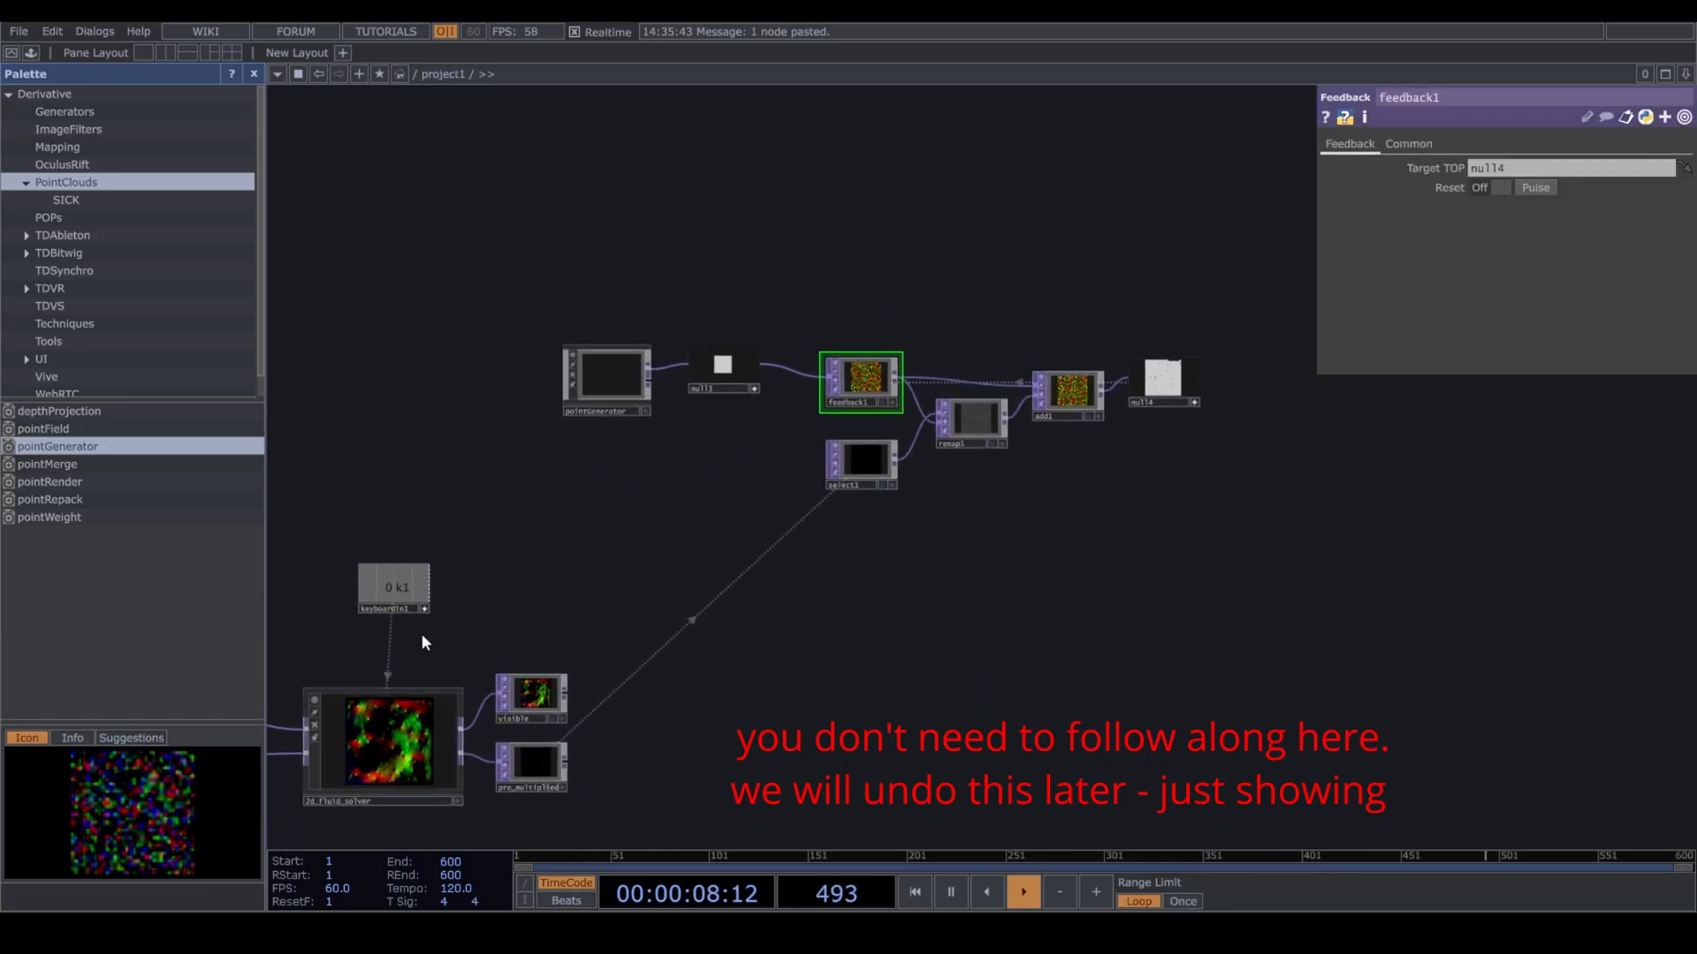
{"action": "left_click_drag", "start_coordinate": [396, 588], "coordinate": [1538, 188]}
{"action": "left_click", "coordinate": [1549, 187]}
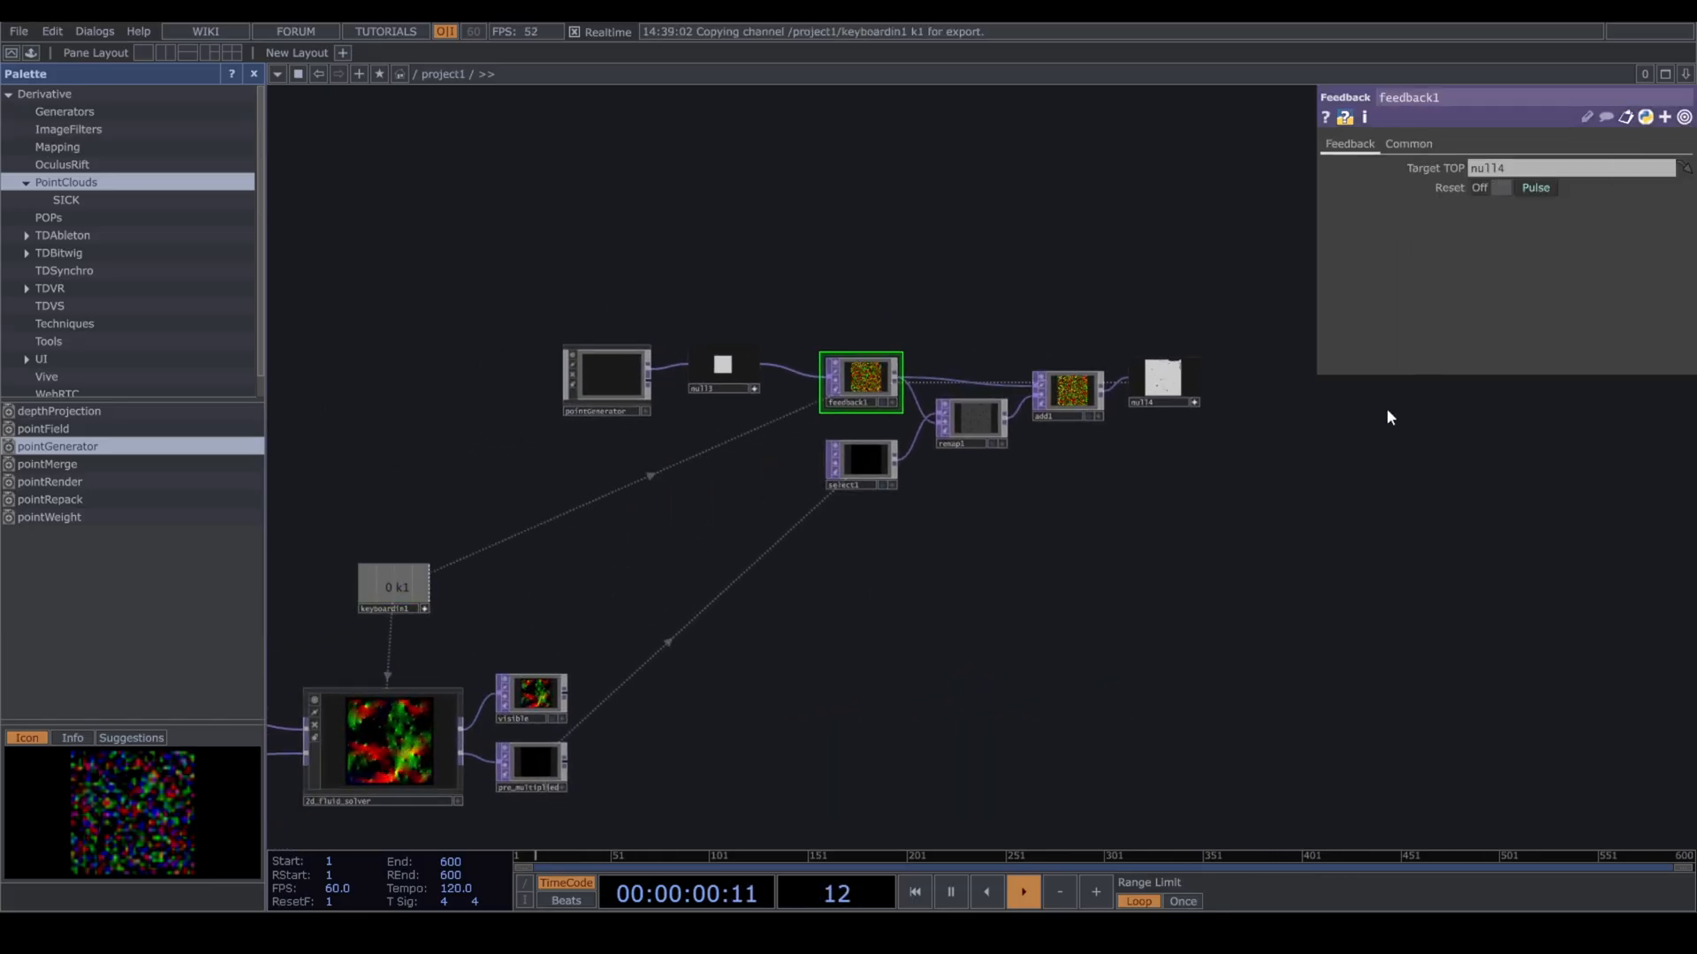
{"action": "left_click_drag", "start_coordinate": [1161, 481], "coordinate": [1111, 538]}
{"action": "scroll", "coordinate": [1119, 508], "scroll_direction": "up", "scroll_amount": 10}
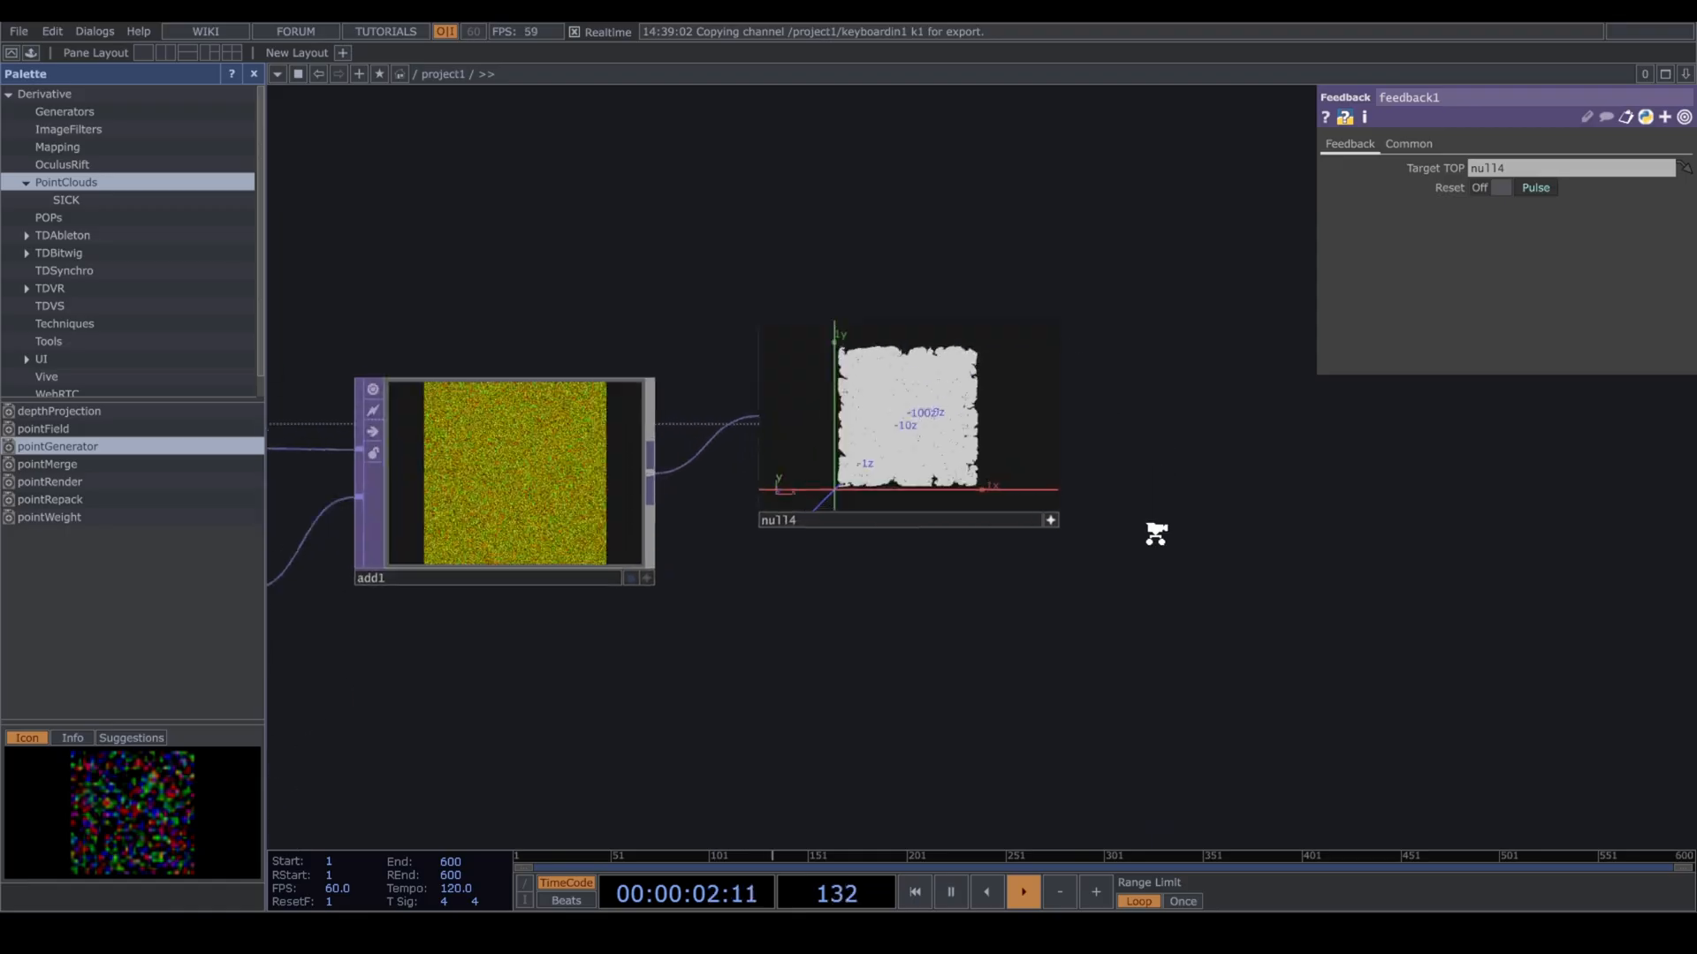
{"action": "scroll", "coordinate": [1109, 595], "scroll_direction": "up", "scroll_amount": 10}
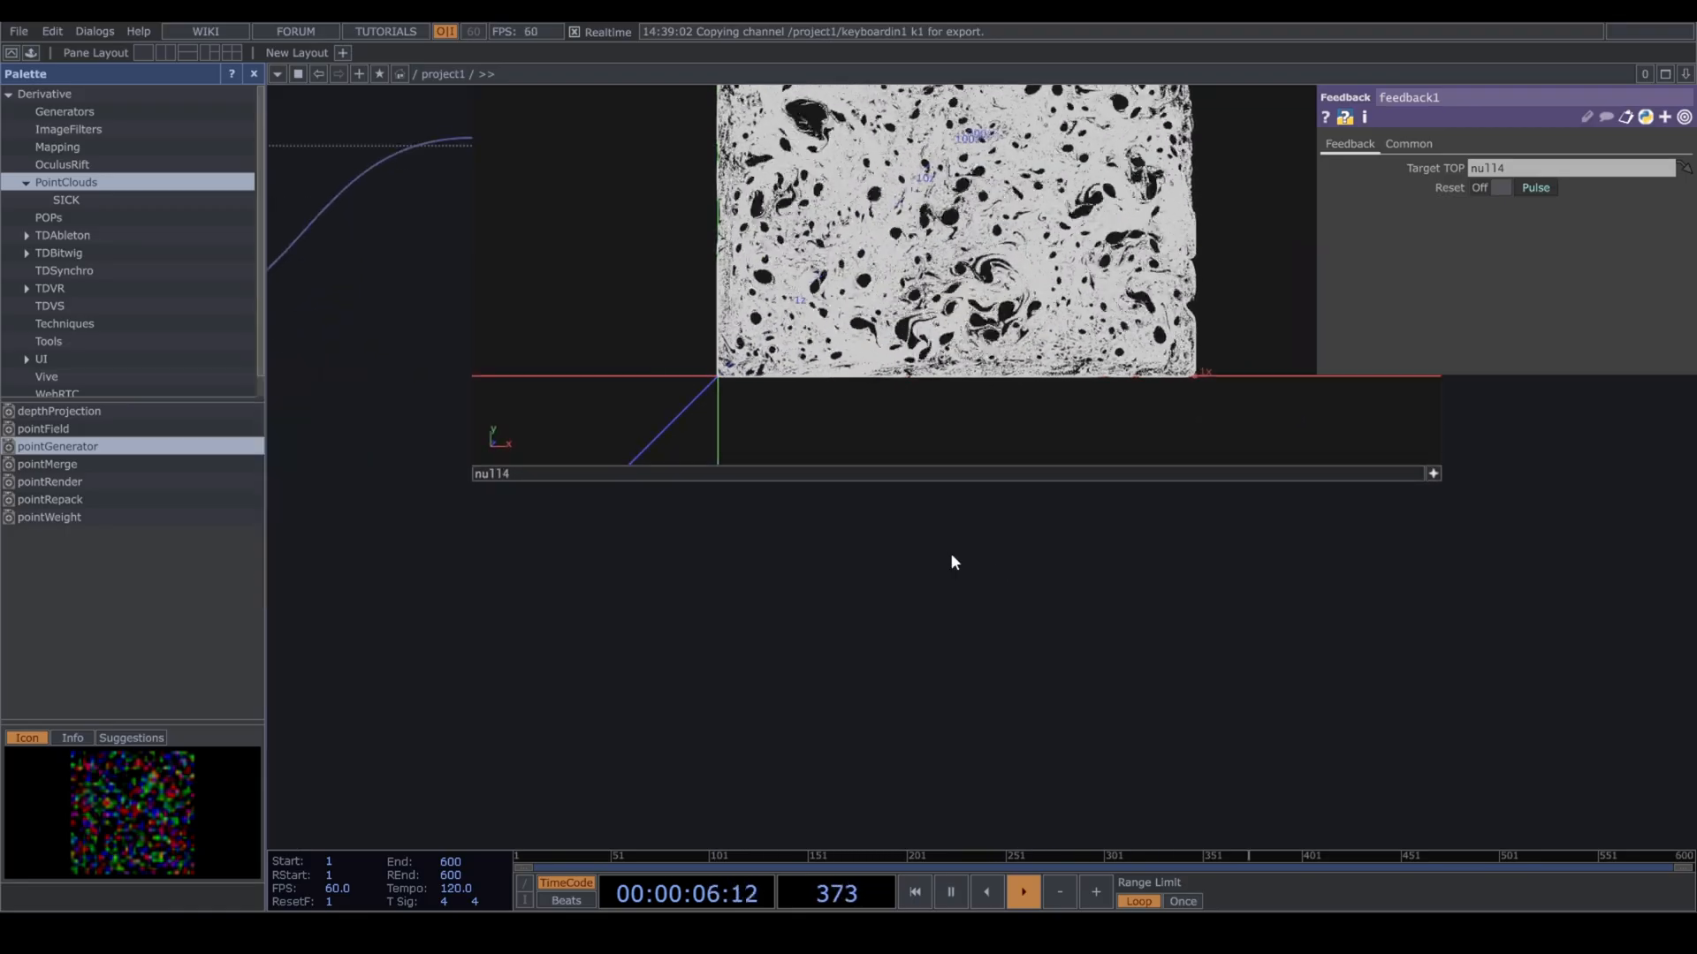
{"action": "scroll", "coordinate": [947, 560], "scroll_direction": "down", "scroll_amount": 10}
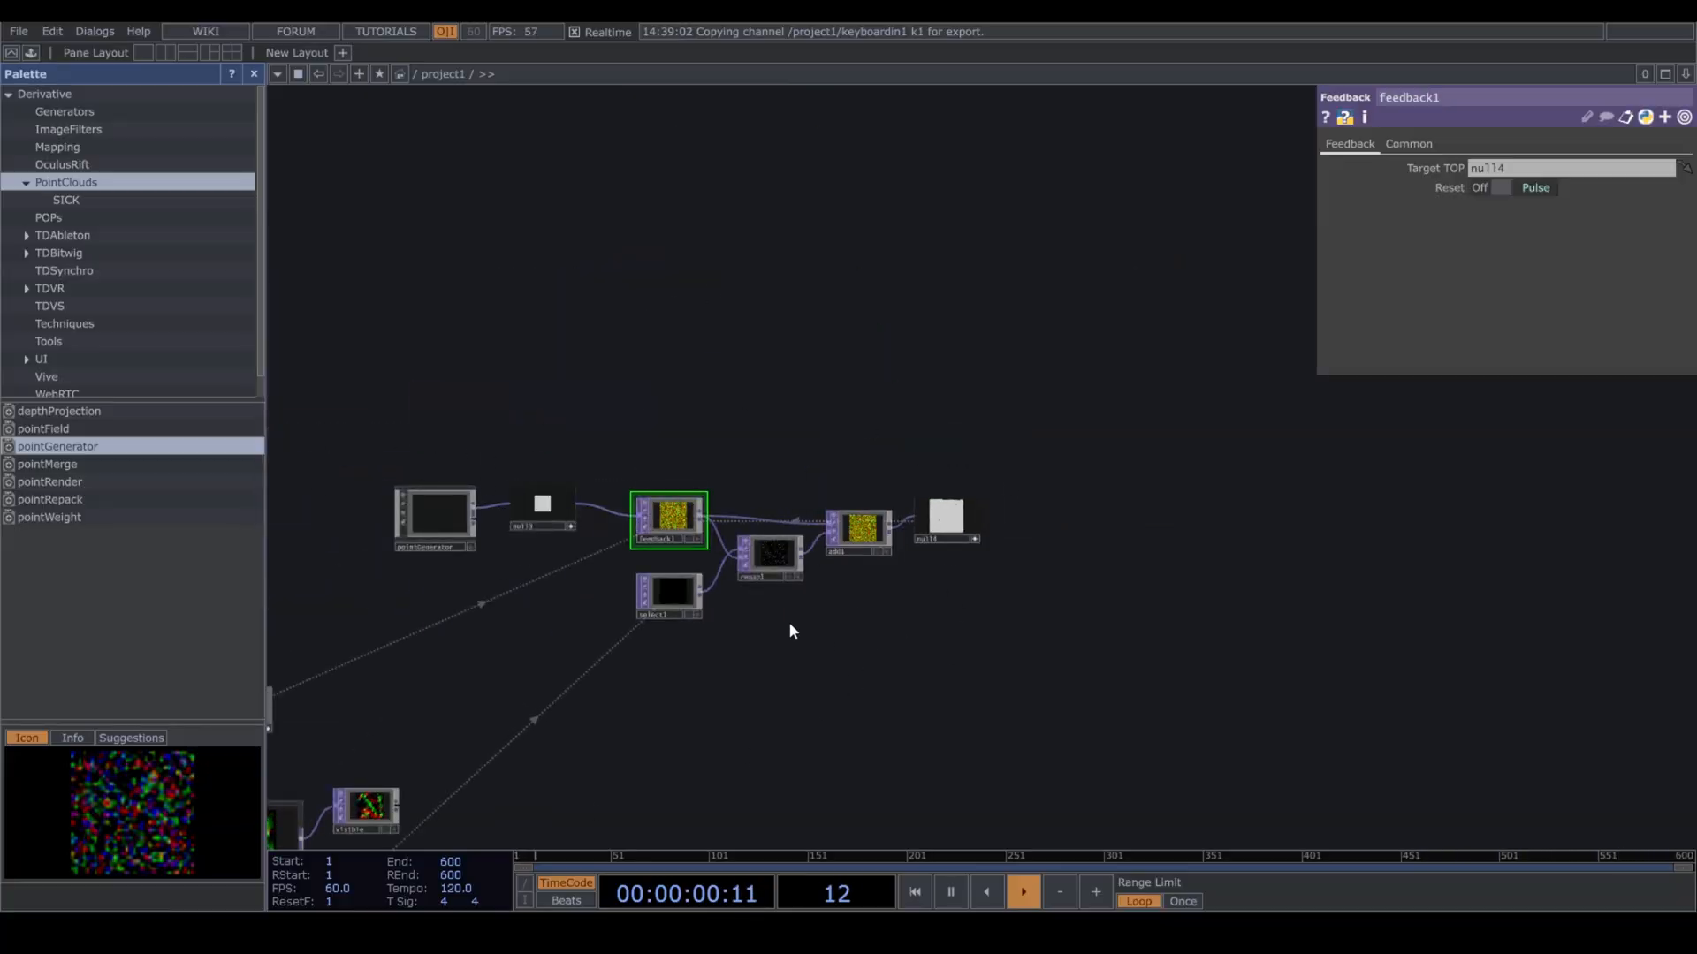
Move pointGenerator, null3 and feedback1 together to the left to open space before remap1.
{"action": "right_click_drag", "start_coordinate": [399, 386], "coordinate": [675, 531]}
{"action": "left_click_drag", "start_coordinate": [634, 511], "coordinate": [494, 509]}
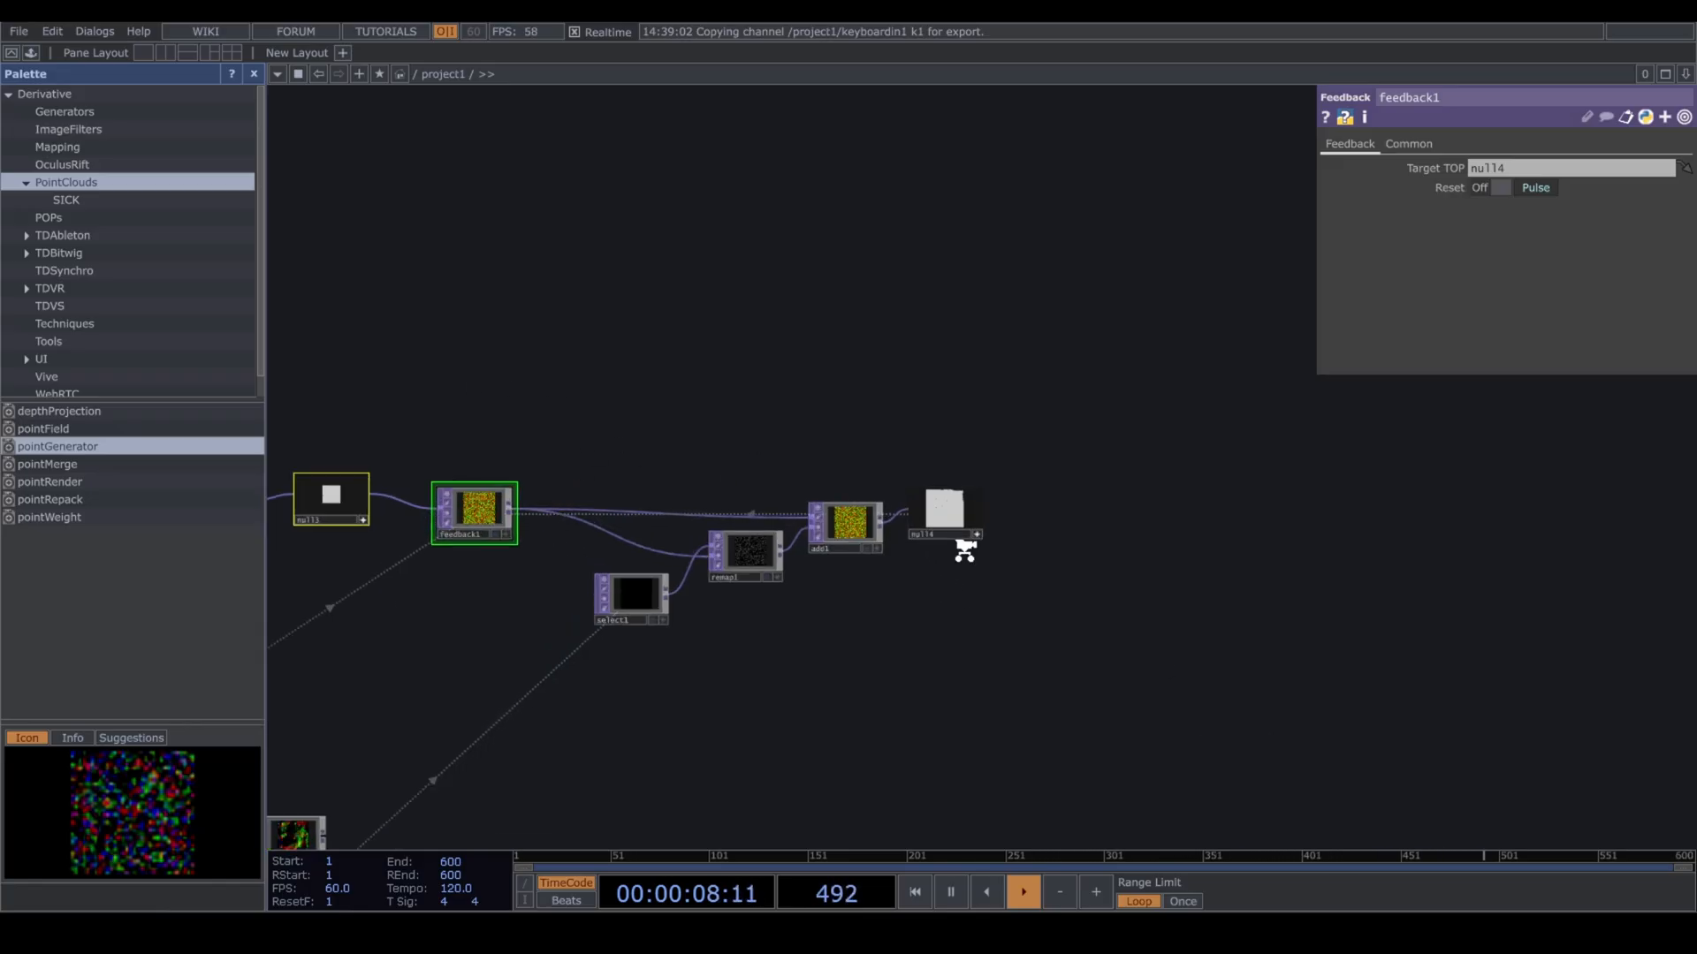
{"action": "scroll", "coordinate": [963, 548], "scroll_direction": "up", "scroll_amount": 5}
{"action": "scroll", "coordinate": [963, 547], "scroll_direction": "down", "scroll_amount": 4}
{"action": "left_click_drag", "start_coordinate": [738, 737], "coordinate": [1061, 657]}
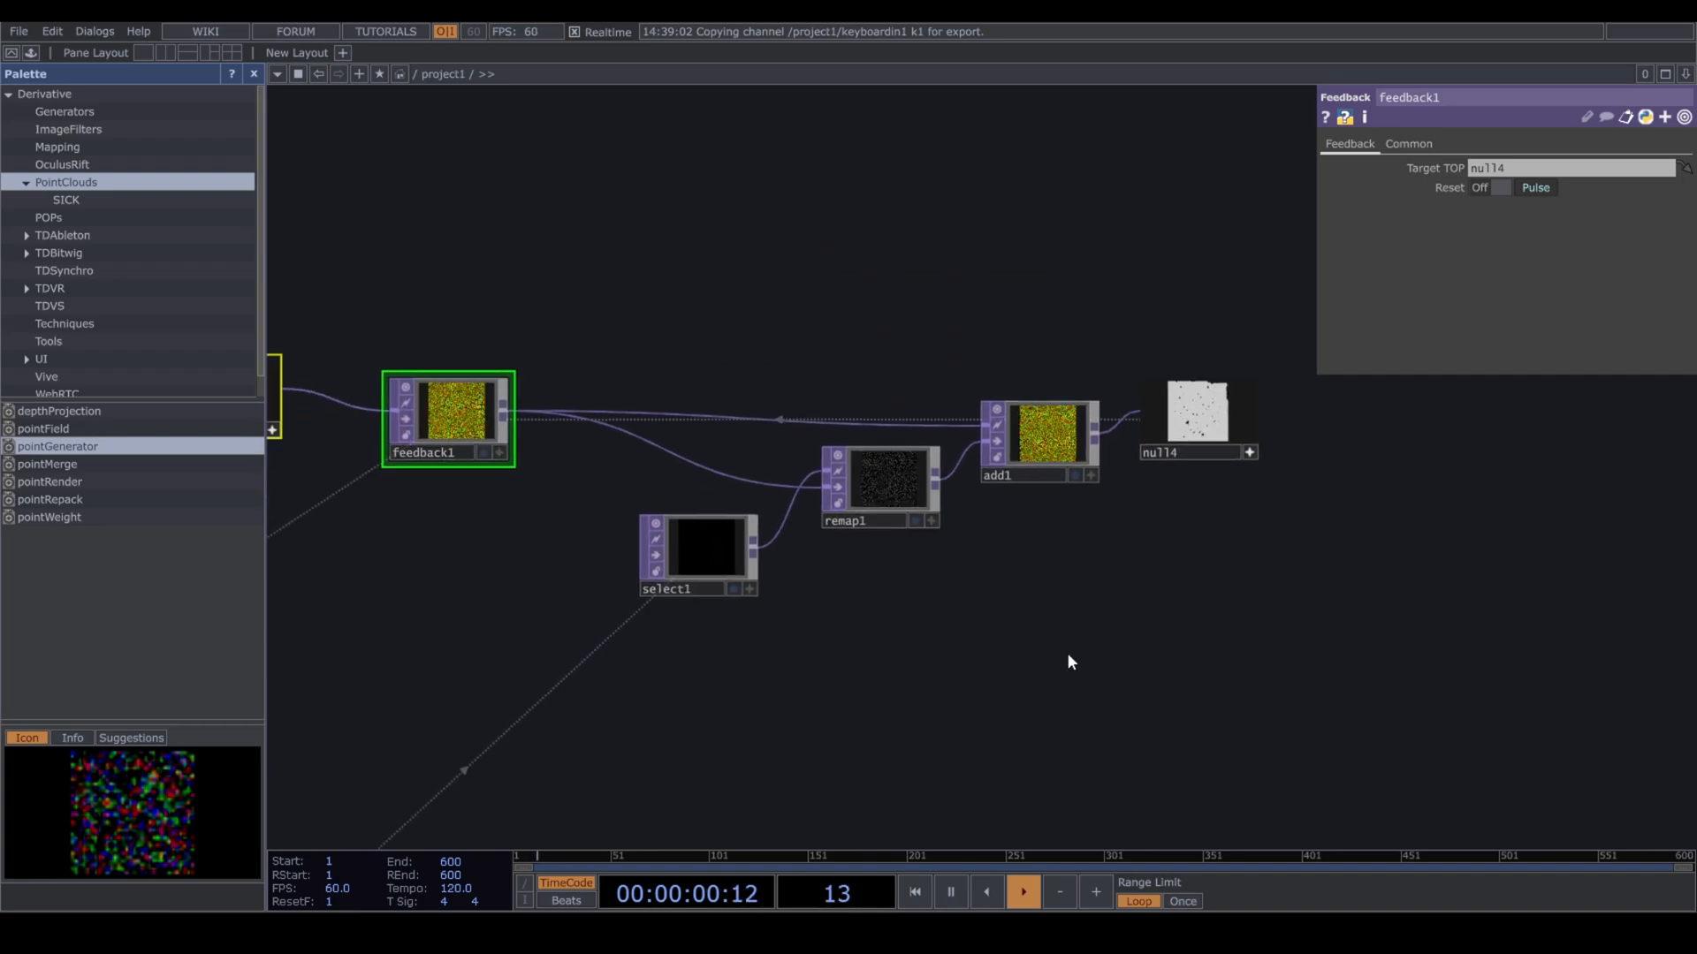
Delete the remap1 and add1 operators between feedback1 and null4.
{"action": "left_click_drag", "start_coordinate": [850, 647], "coordinate": [698, 703]}
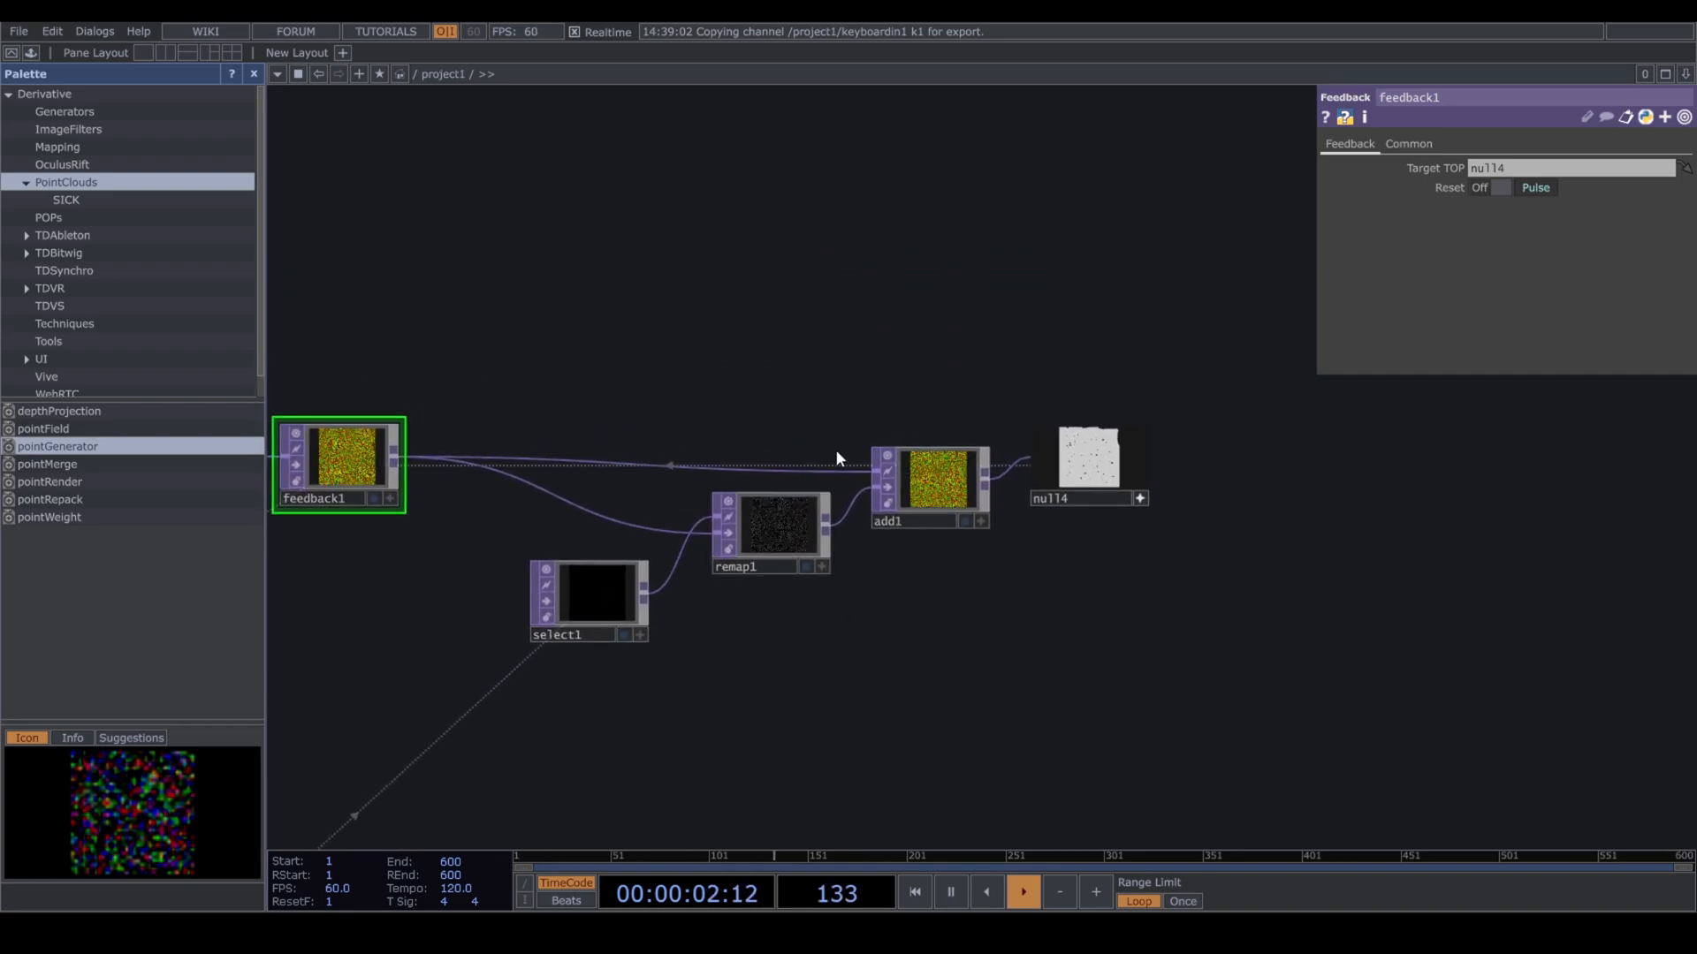
{"action": "right_click_drag", "start_coordinate": [745, 379], "coordinate": [930, 683]}
{"action": "key", "text": "Delete"}
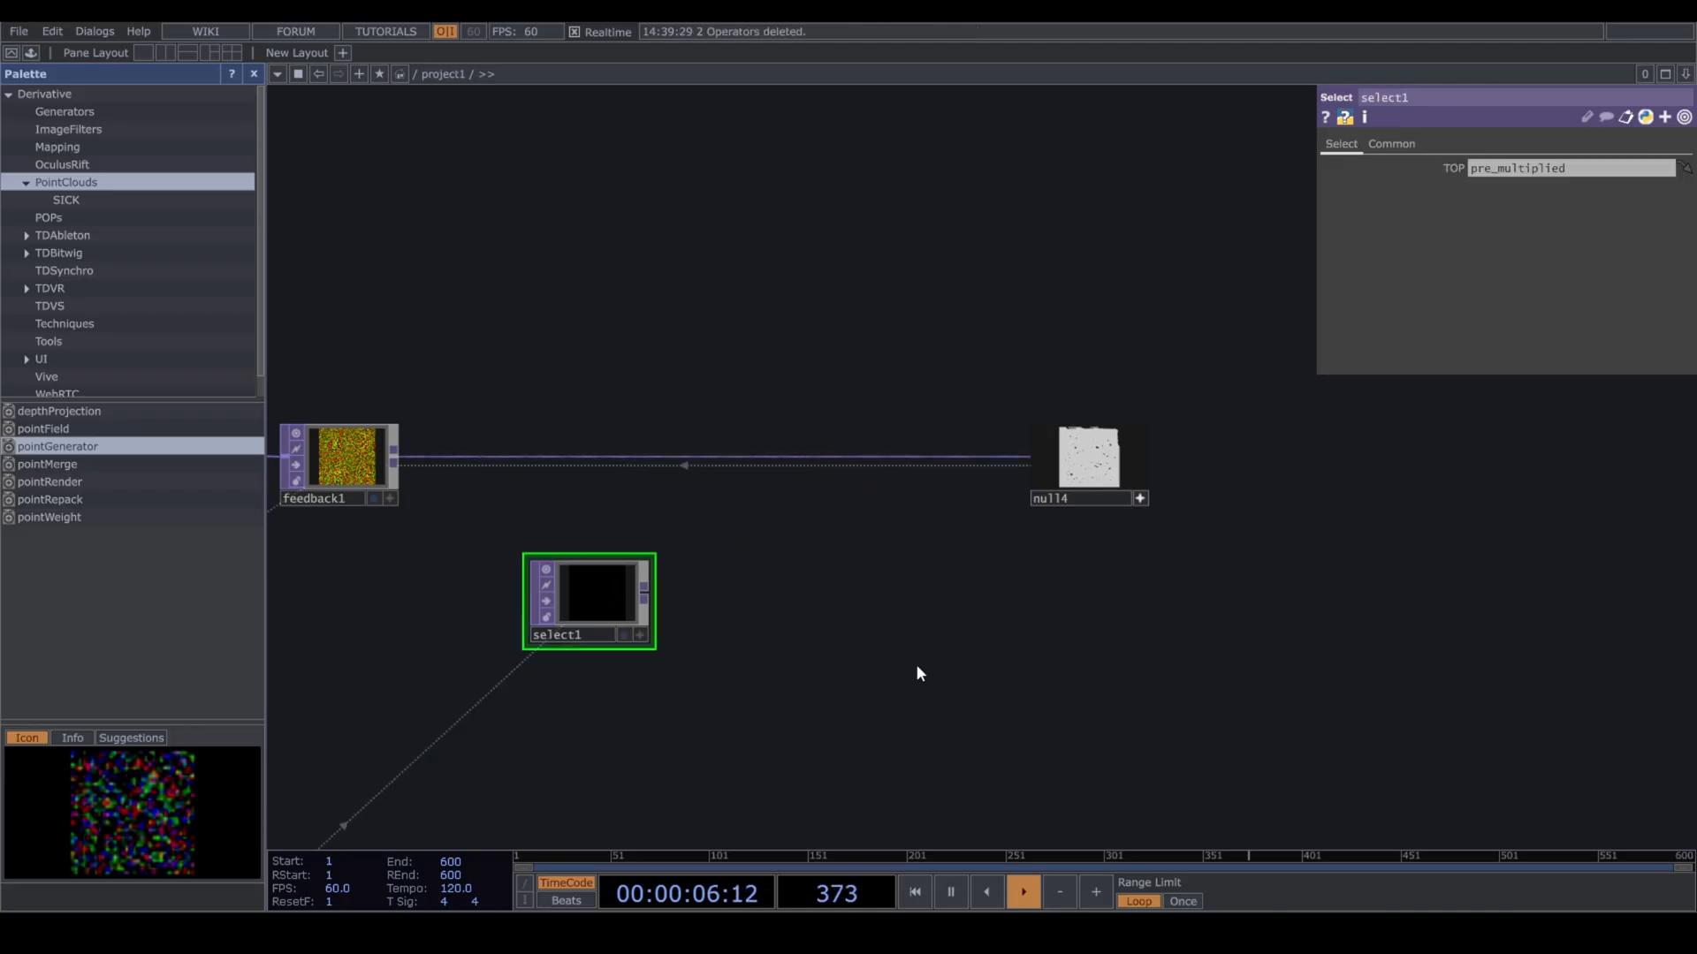
Insert a GLSL TOP on the wire between feedback1 and null4, and connect select1 to its second input.
{"action": "left_click_drag", "start_coordinate": [587, 612], "coordinate": [541, 565]}
{"action": "right_click", "coordinate": [740, 454]}
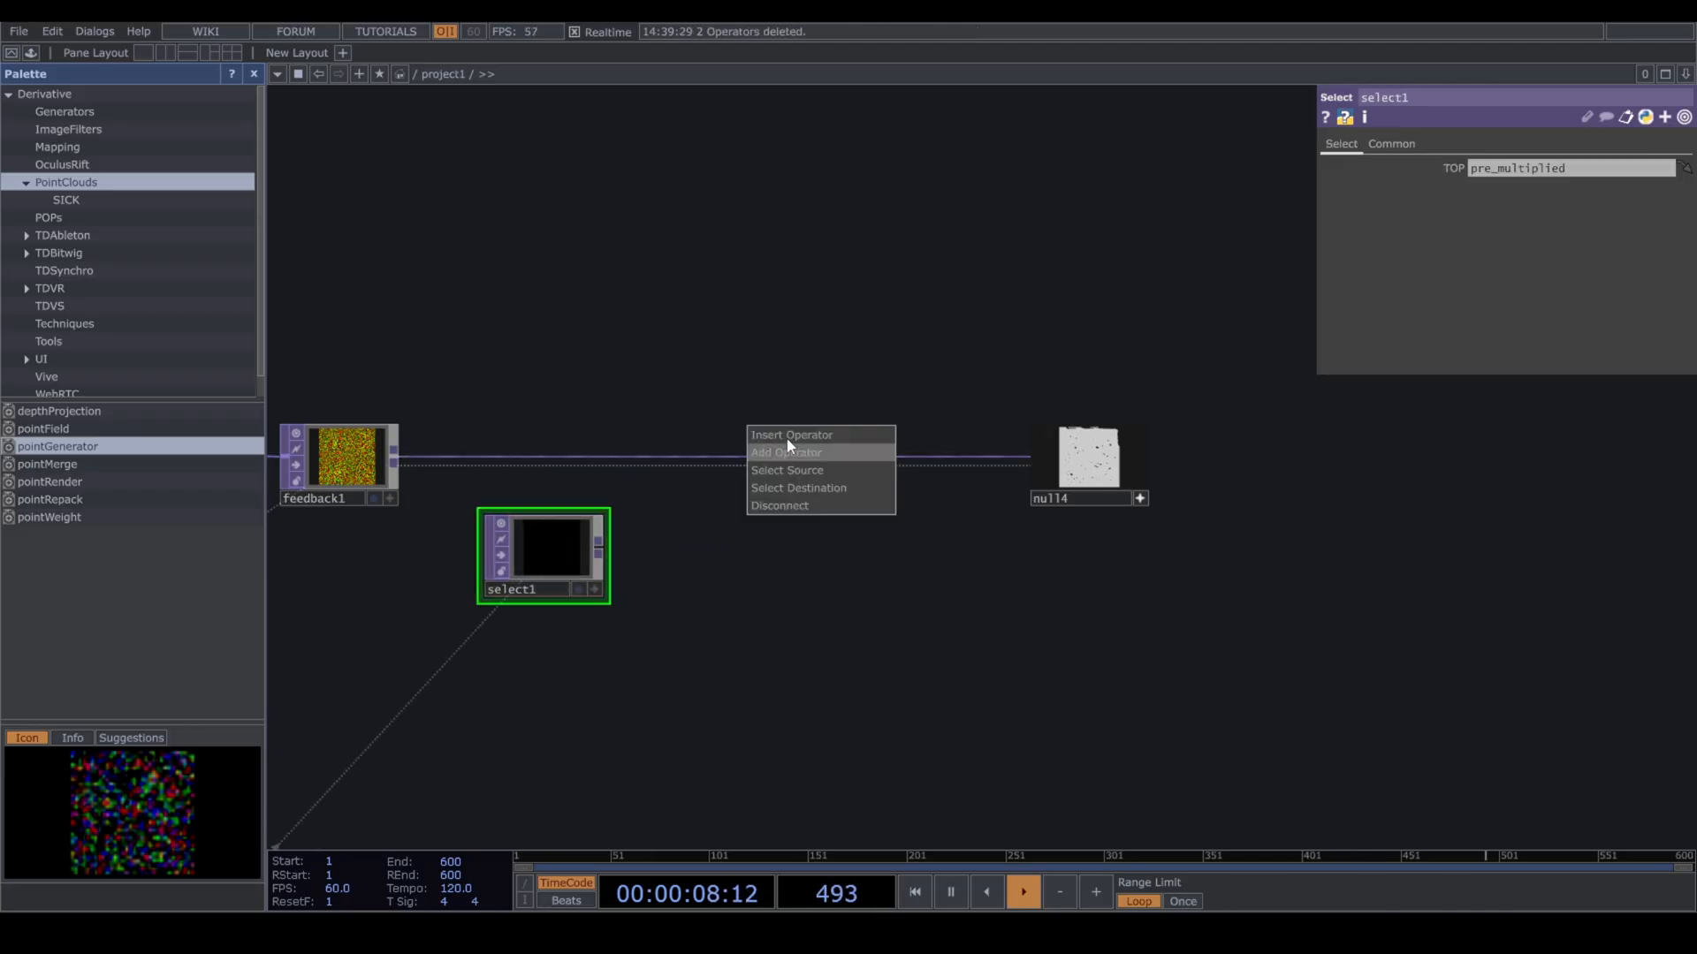
{"action": "left_click", "coordinate": [788, 436]}
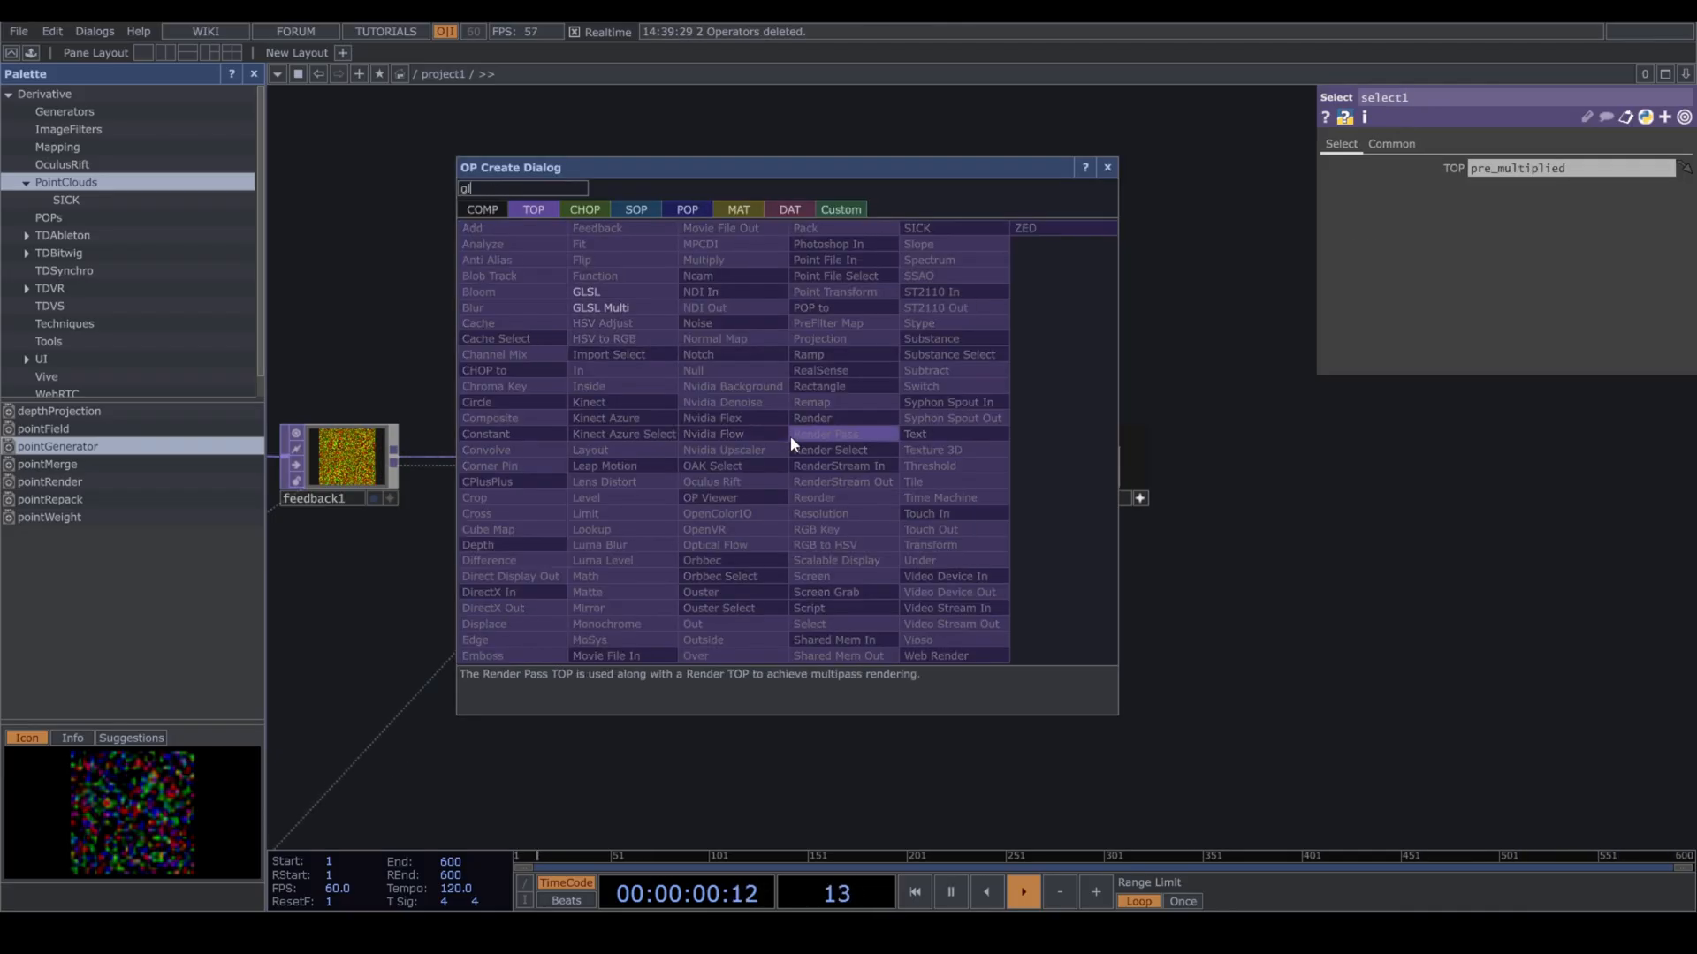
{"action": "type", "text": "gl"}
{"action": "left_click", "coordinate": [640, 288]}
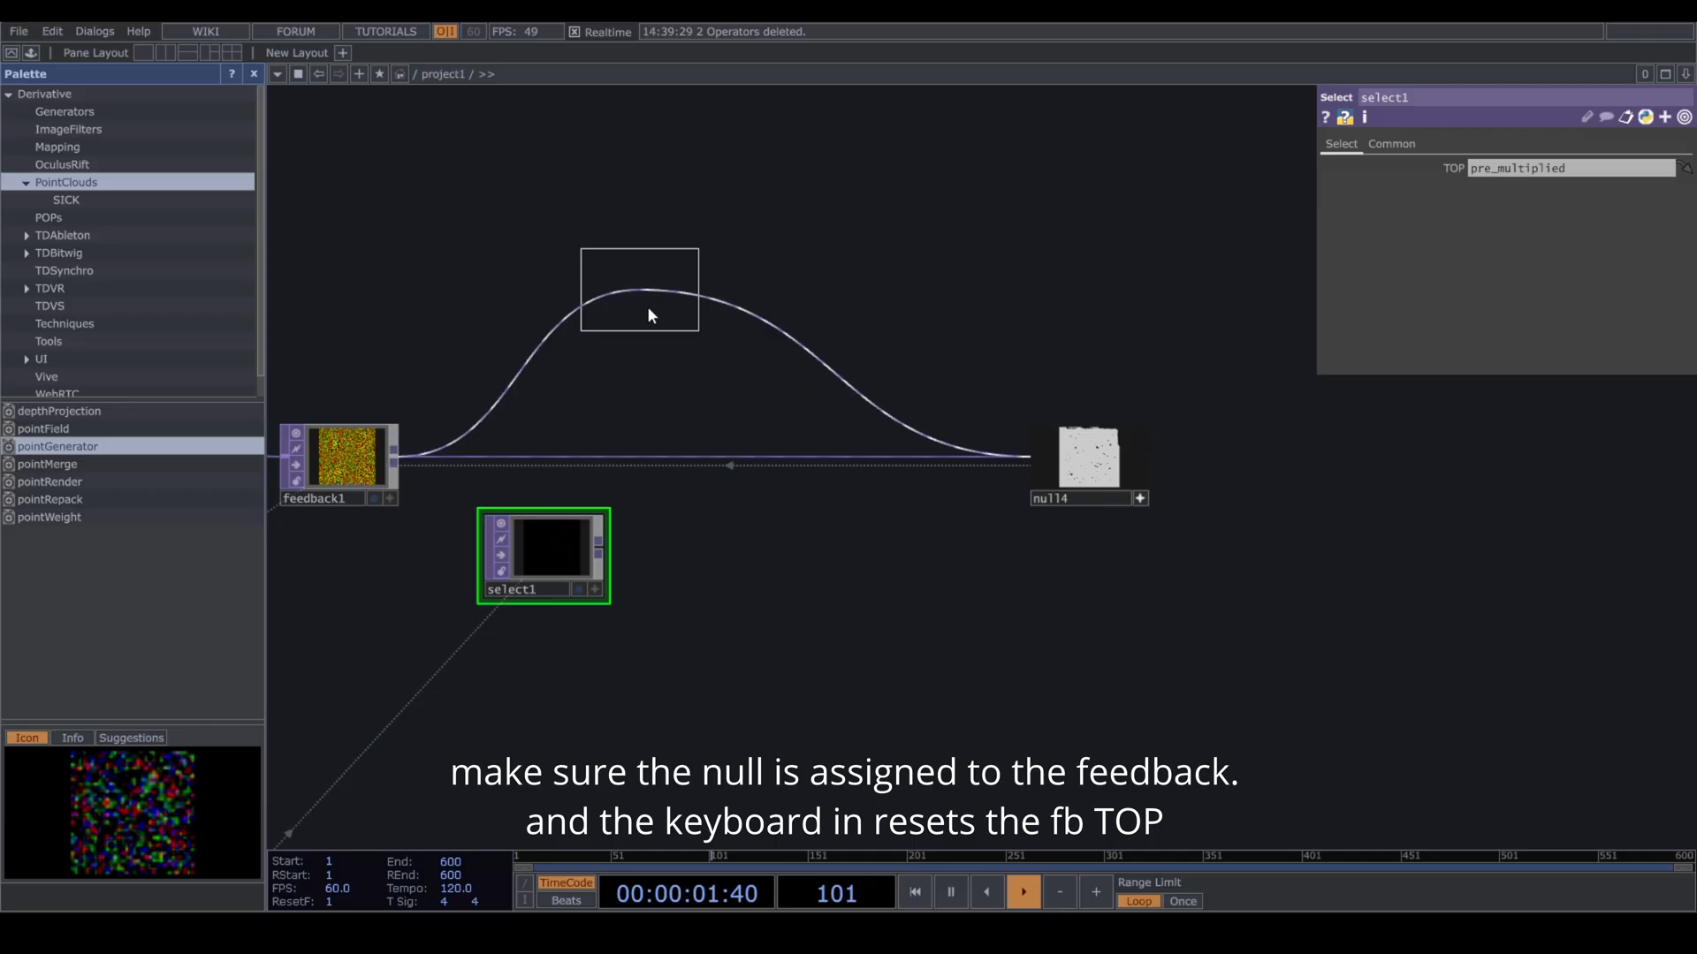
{"action": "left_click", "coordinate": [742, 468]}
{"action": "left_click_drag", "start_coordinate": [605, 548], "coordinate": [760, 492]}
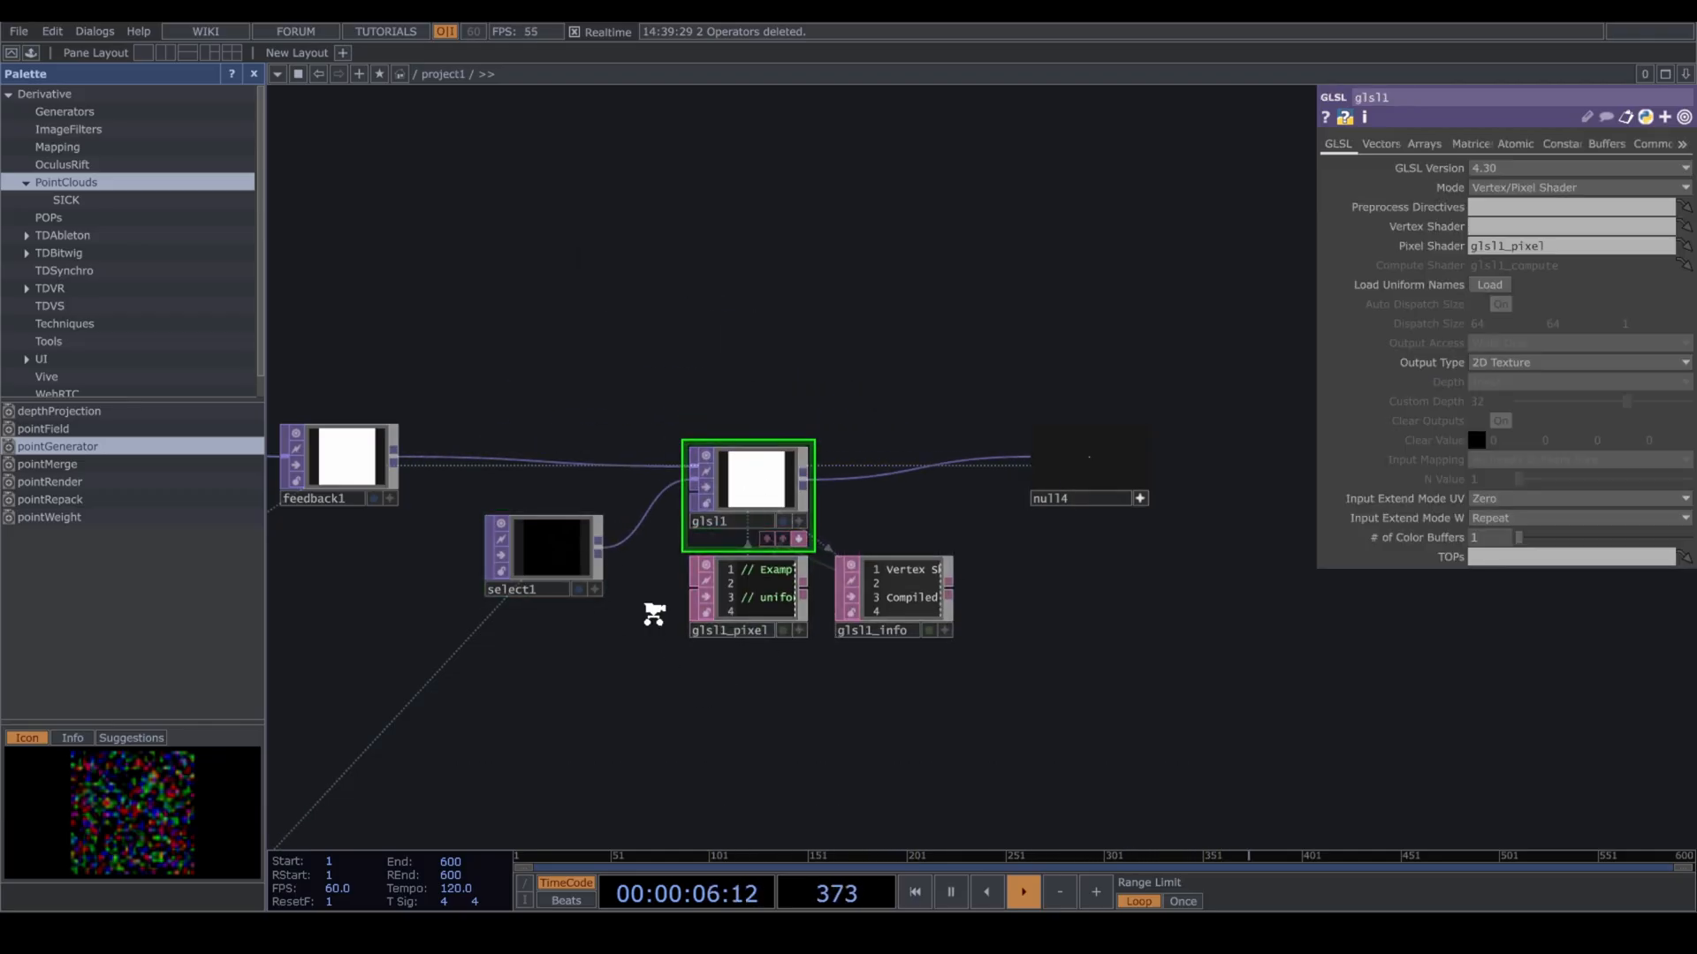
Activate the glsl1_pixel DAT's viewer so its shader code can be edited directly in the network.
{"action": "scroll", "coordinate": [651, 607], "scroll_direction": "up", "scroll_amount": 10}
{"action": "scroll", "coordinate": [673, 630], "scroll_direction": "up", "scroll_amount": 4}
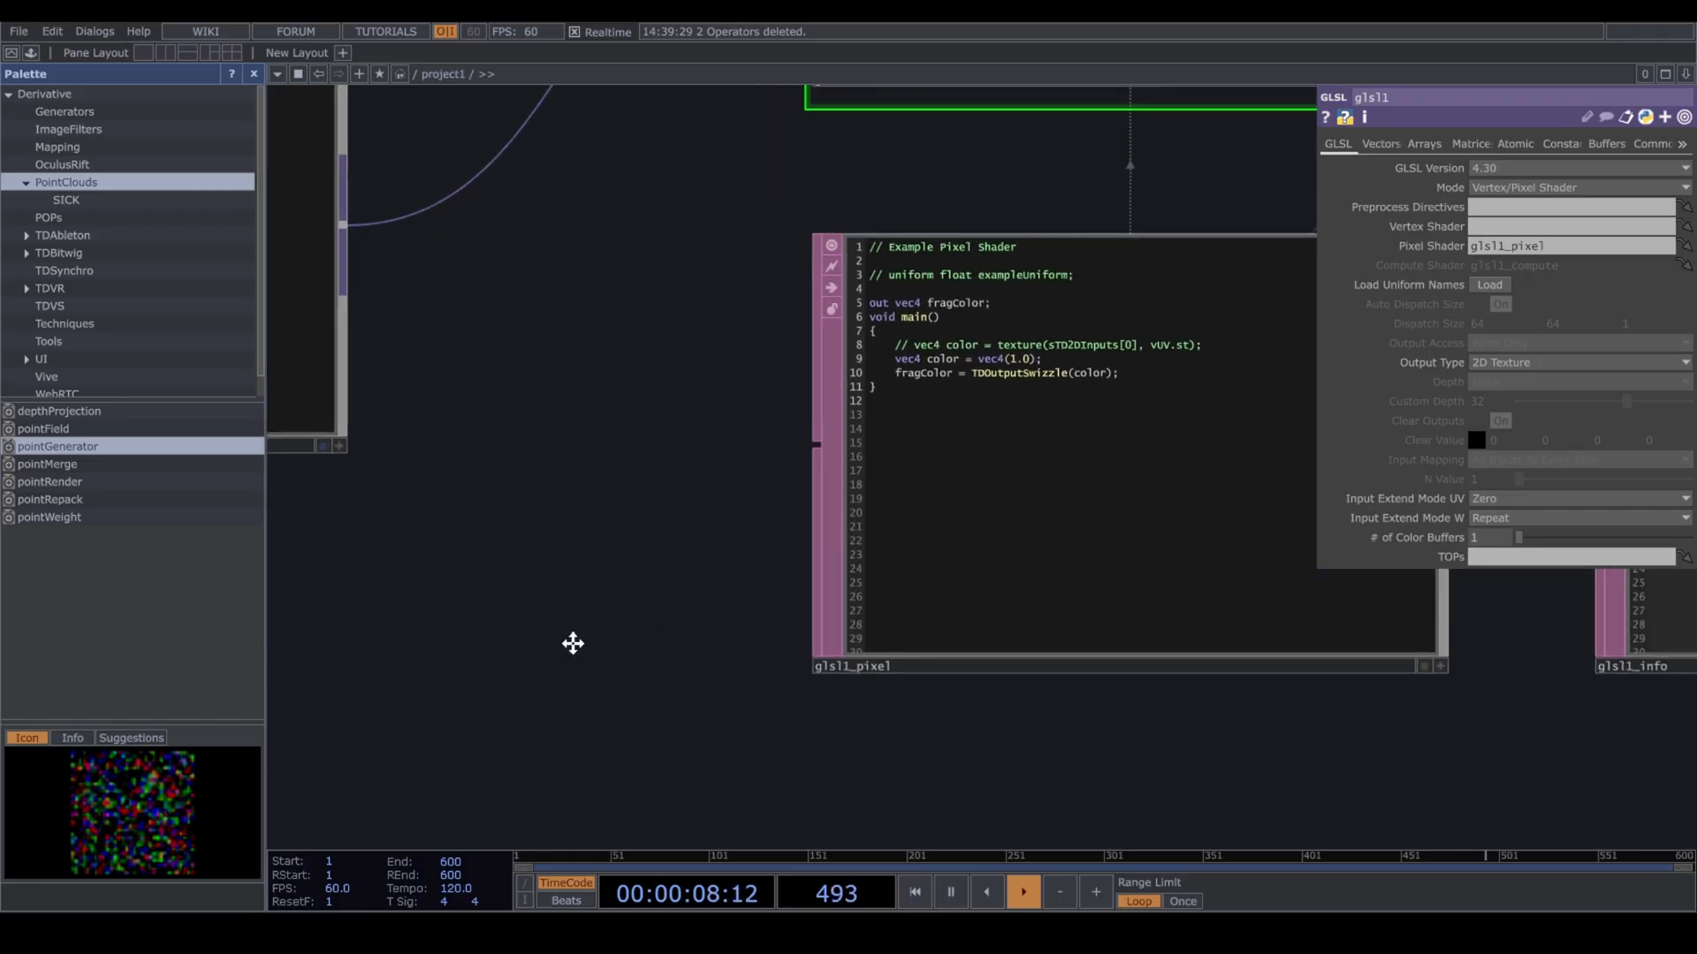
{"action": "left_click_drag", "start_coordinate": [572, 644], "coordinate": [409, 671]}
{"action": "scroll", "coordinate": [536, 623], "scroll_direction": "down", "scroll_amount": 6}
{"action": "scroll", "coordinate": [848, 691], "scroll_direction": "up", "scroll_amount": 3}
{"action": "left_click", "coordinate": [942, 637]}
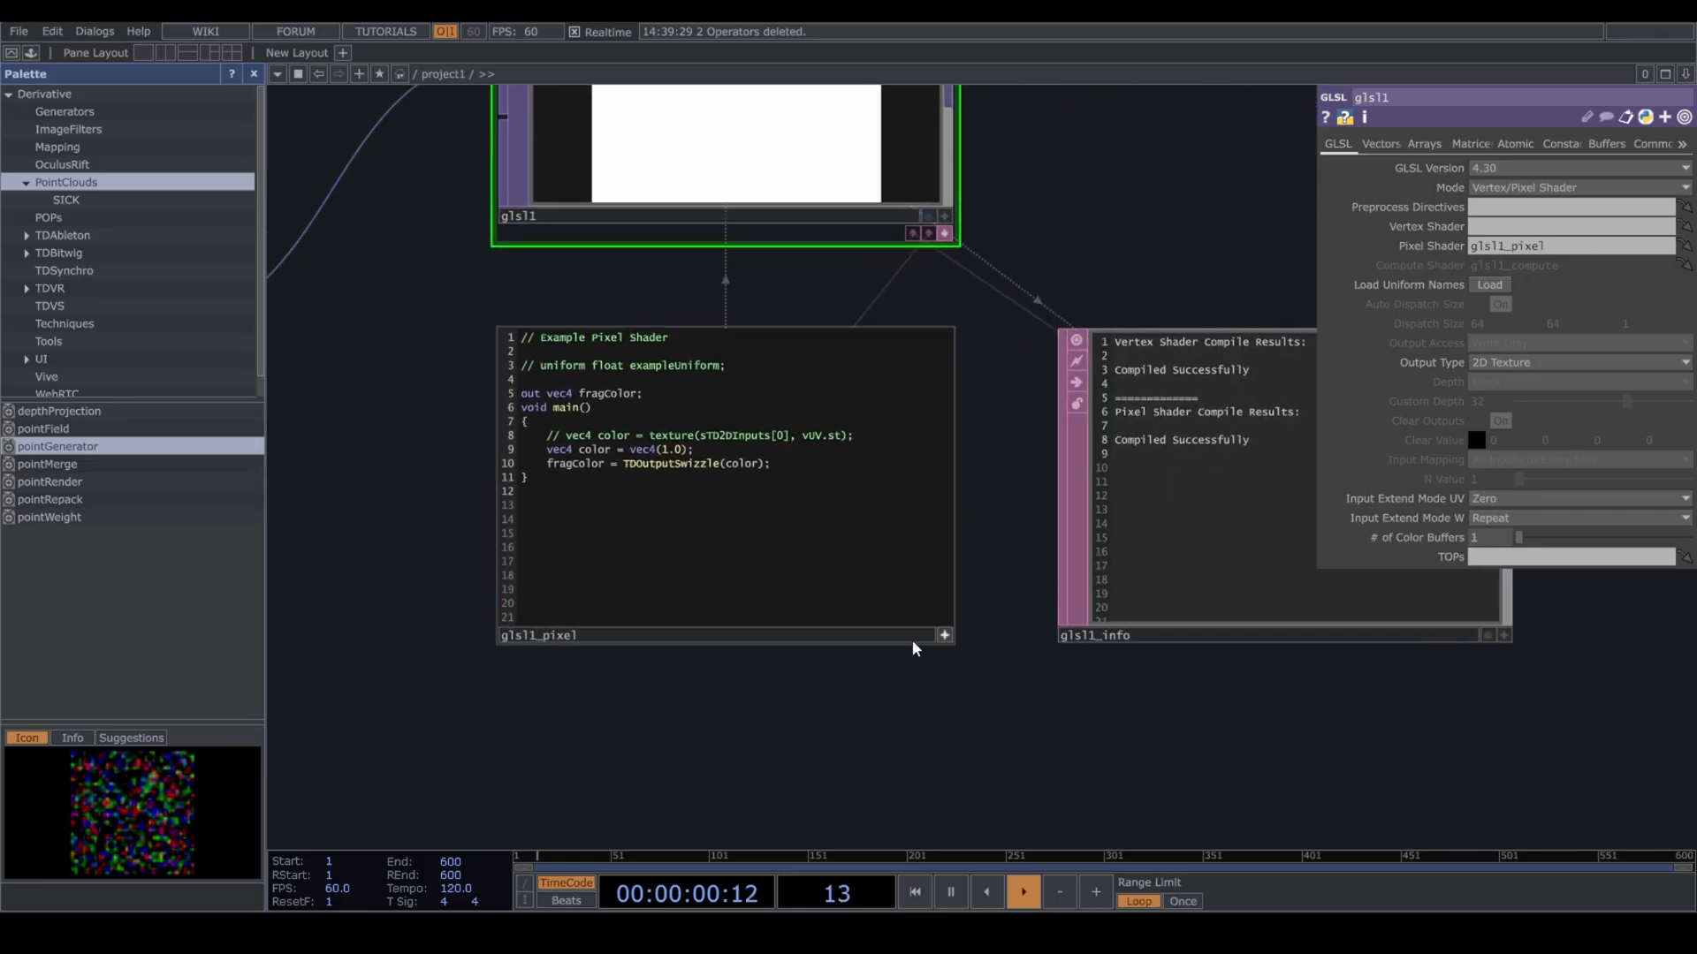
{"action": "left_click_drag", "start_coordinate": [353, 447], "coordinate": [419, 505]}
{"action": "left_click_drag", "start_coordinate": [404, 573], "coordinate": [483, 603]}
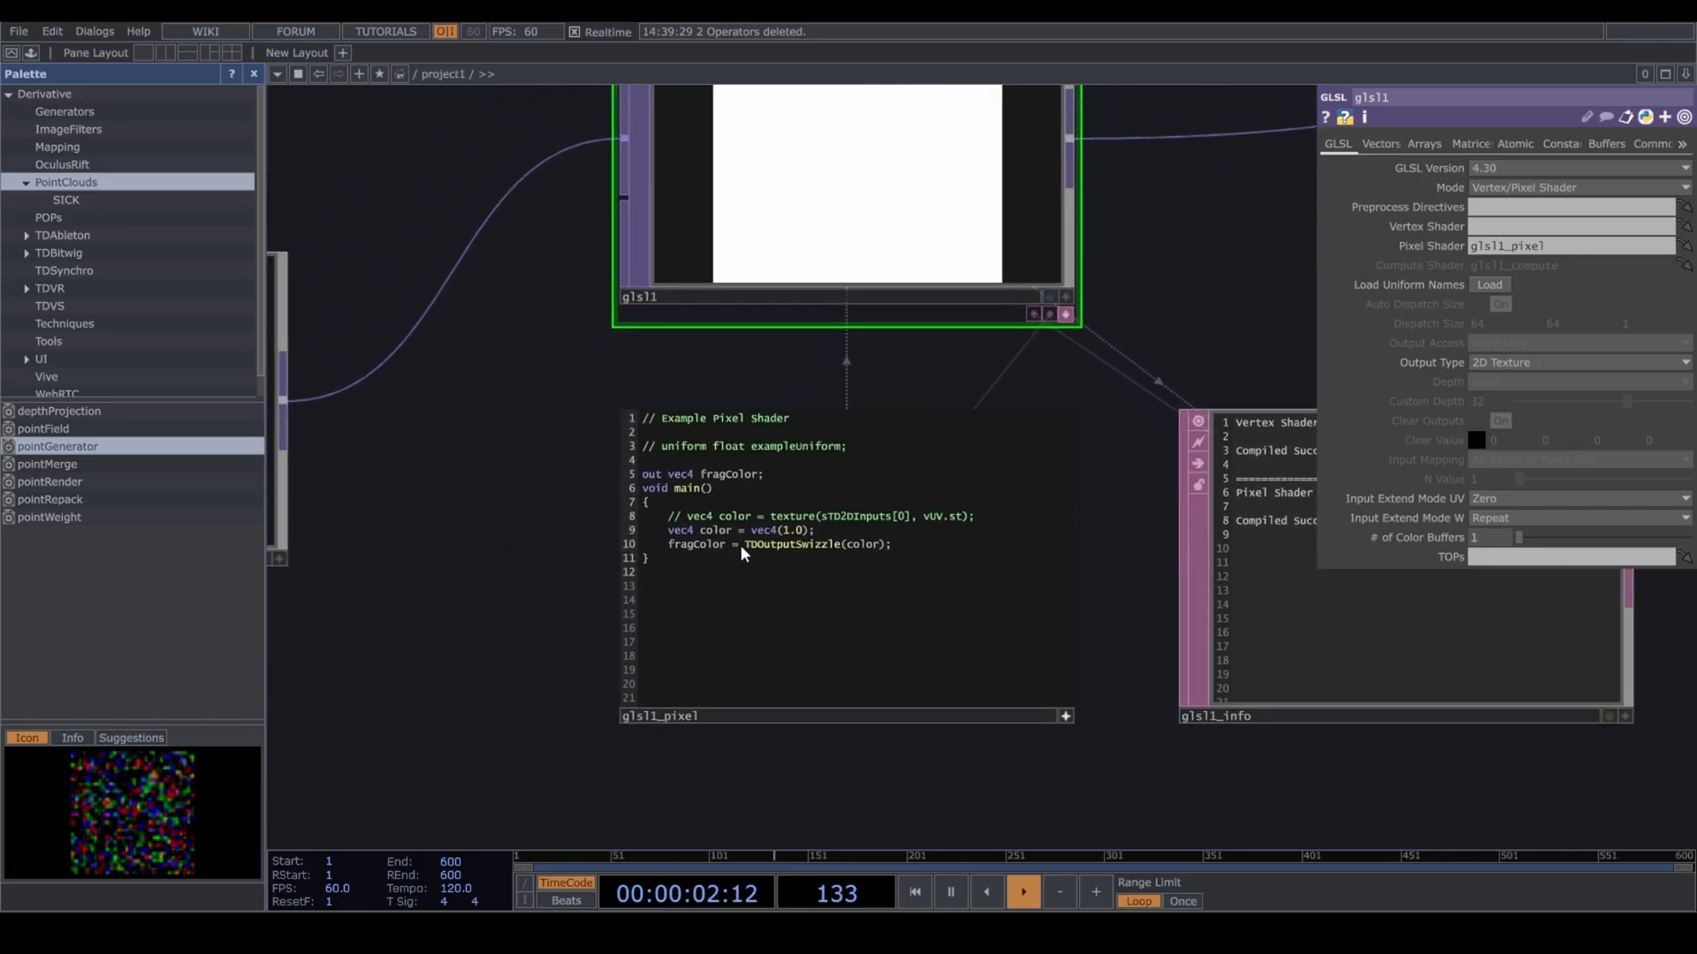
Uncomment the sampling line in glsl1_pixel and change it to "vec2 p = texture(sTD2DInputs[0], vUV.st).xy;".
{"action": "left_click", "coordinate": [705, 524]}
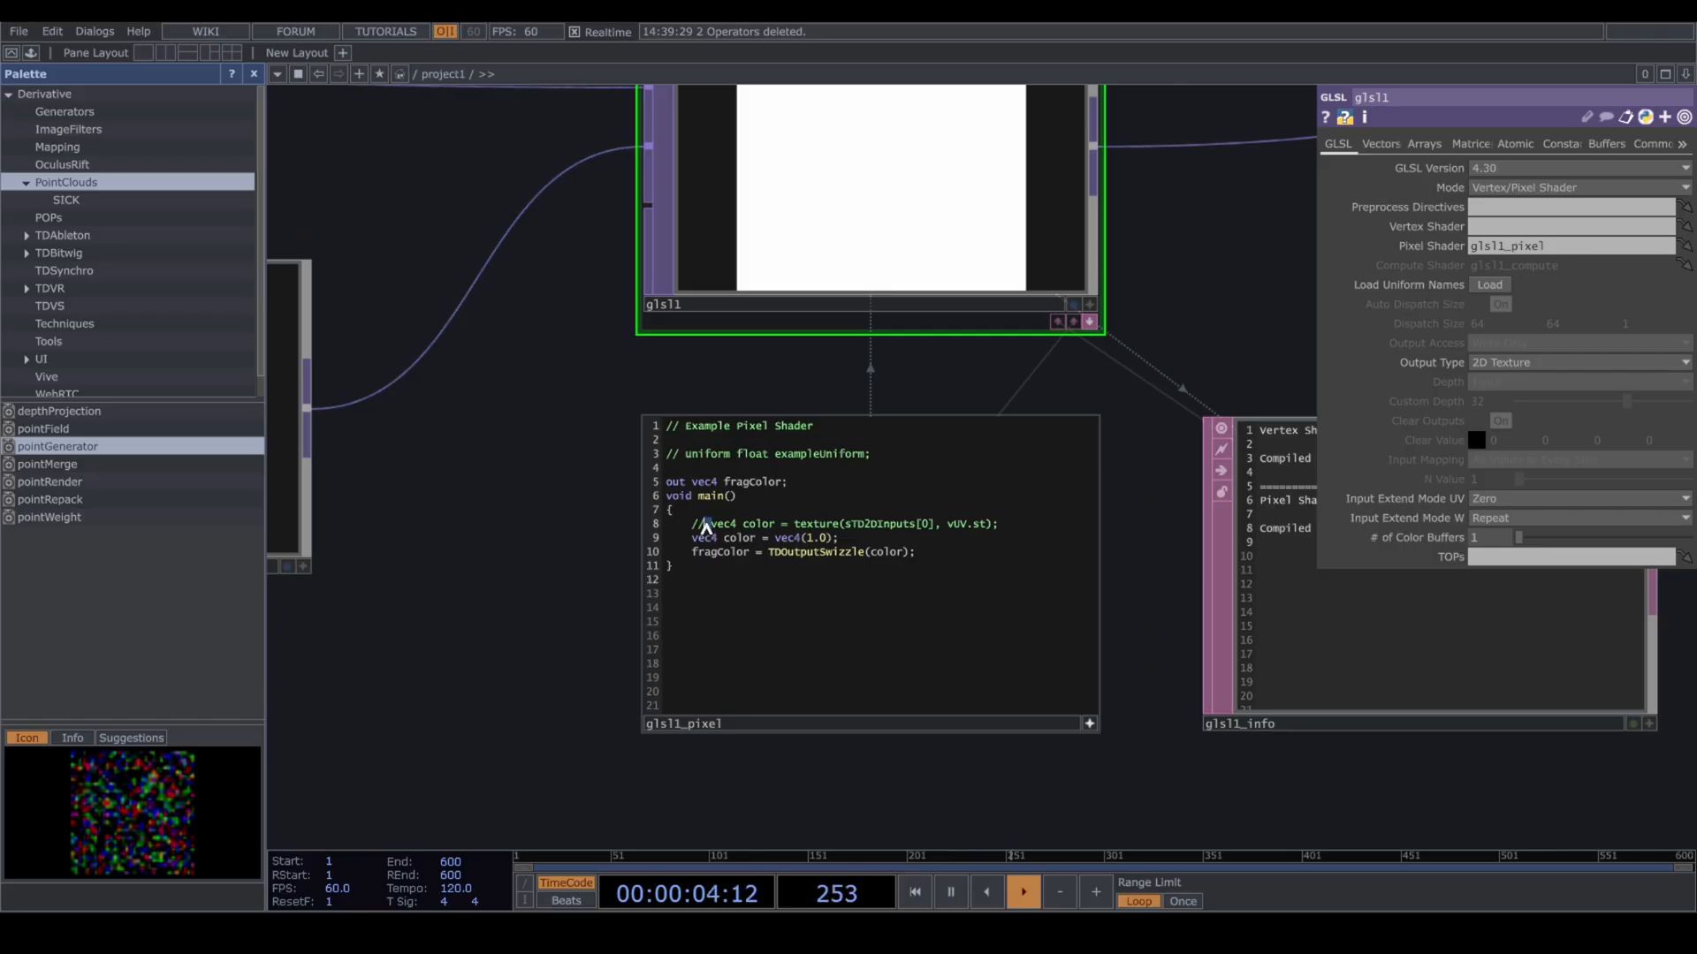
{"action": "mouse_move", "coordinate": [709, 525]}
{"action": "left_mouse_down"}
{"action": "mouse_move", "coordinate": [695, 539]}
{"action": "mouse_move", "coordinate": [687, 525]}
{"action": "left_mouse_up"}
{"action": "key", "text": "BackSpace"}
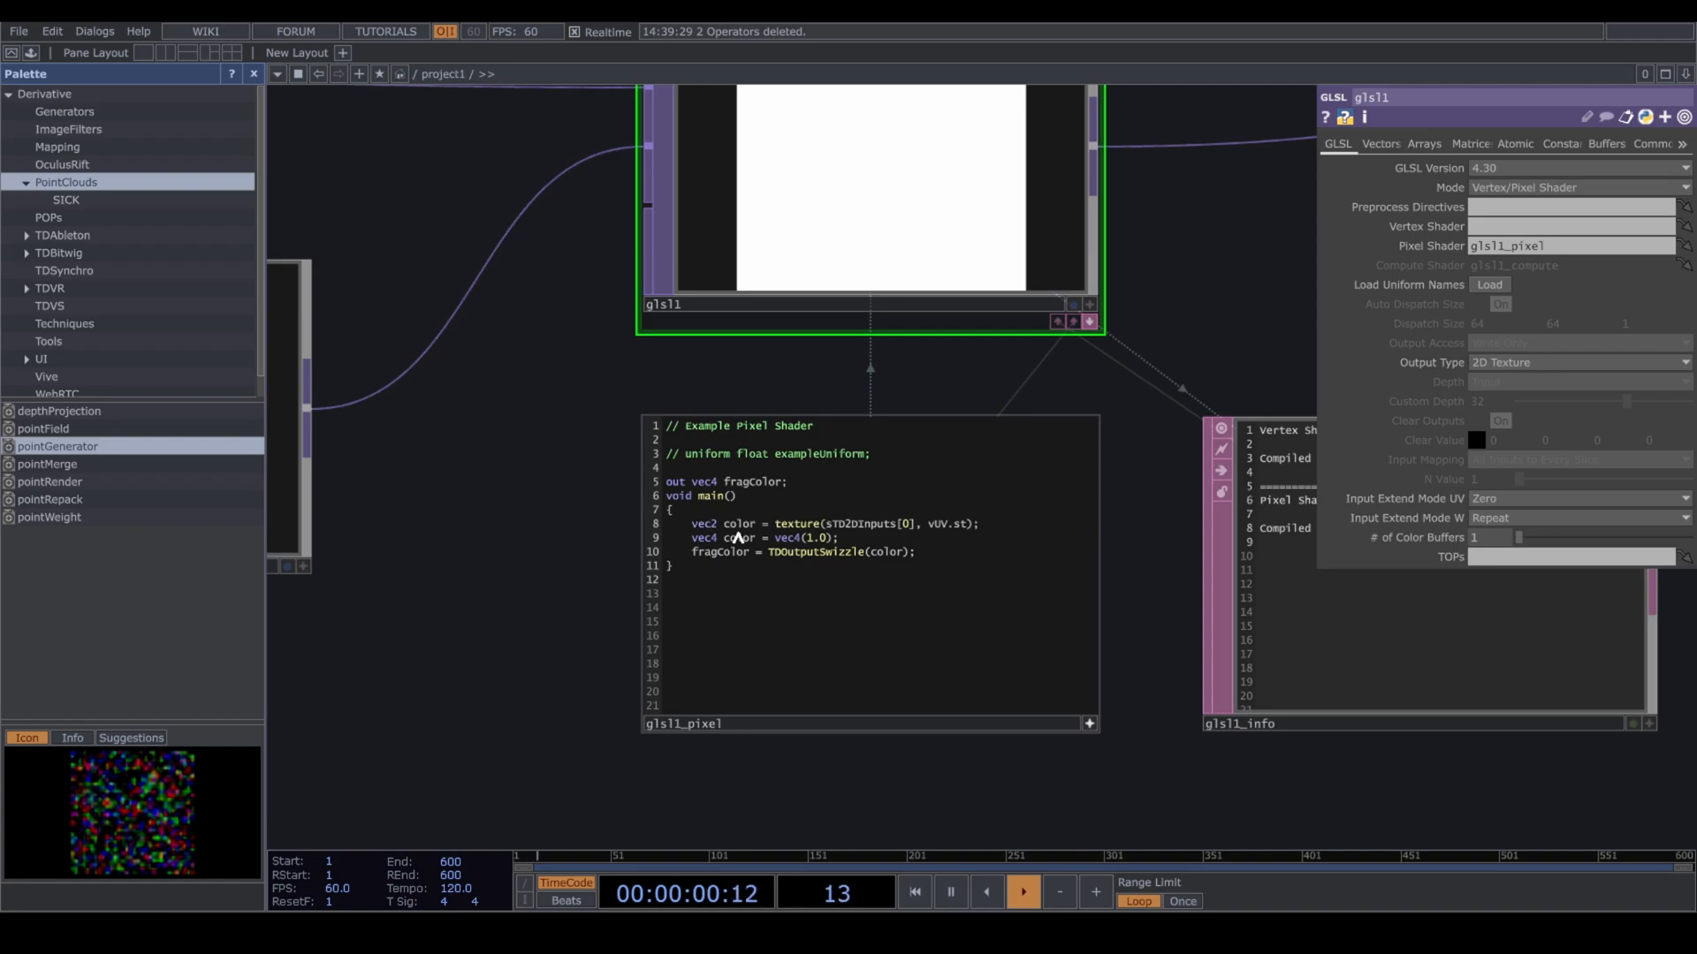
{"action": "key", "text": "BackSpace"}
{"action": "key", "text": "BackSpace"}
{"action": "key", "text": "BackSpace"}
{"action": "key", "text": "BackSpace"}
{"action": "key", "text": "BackSpace"}
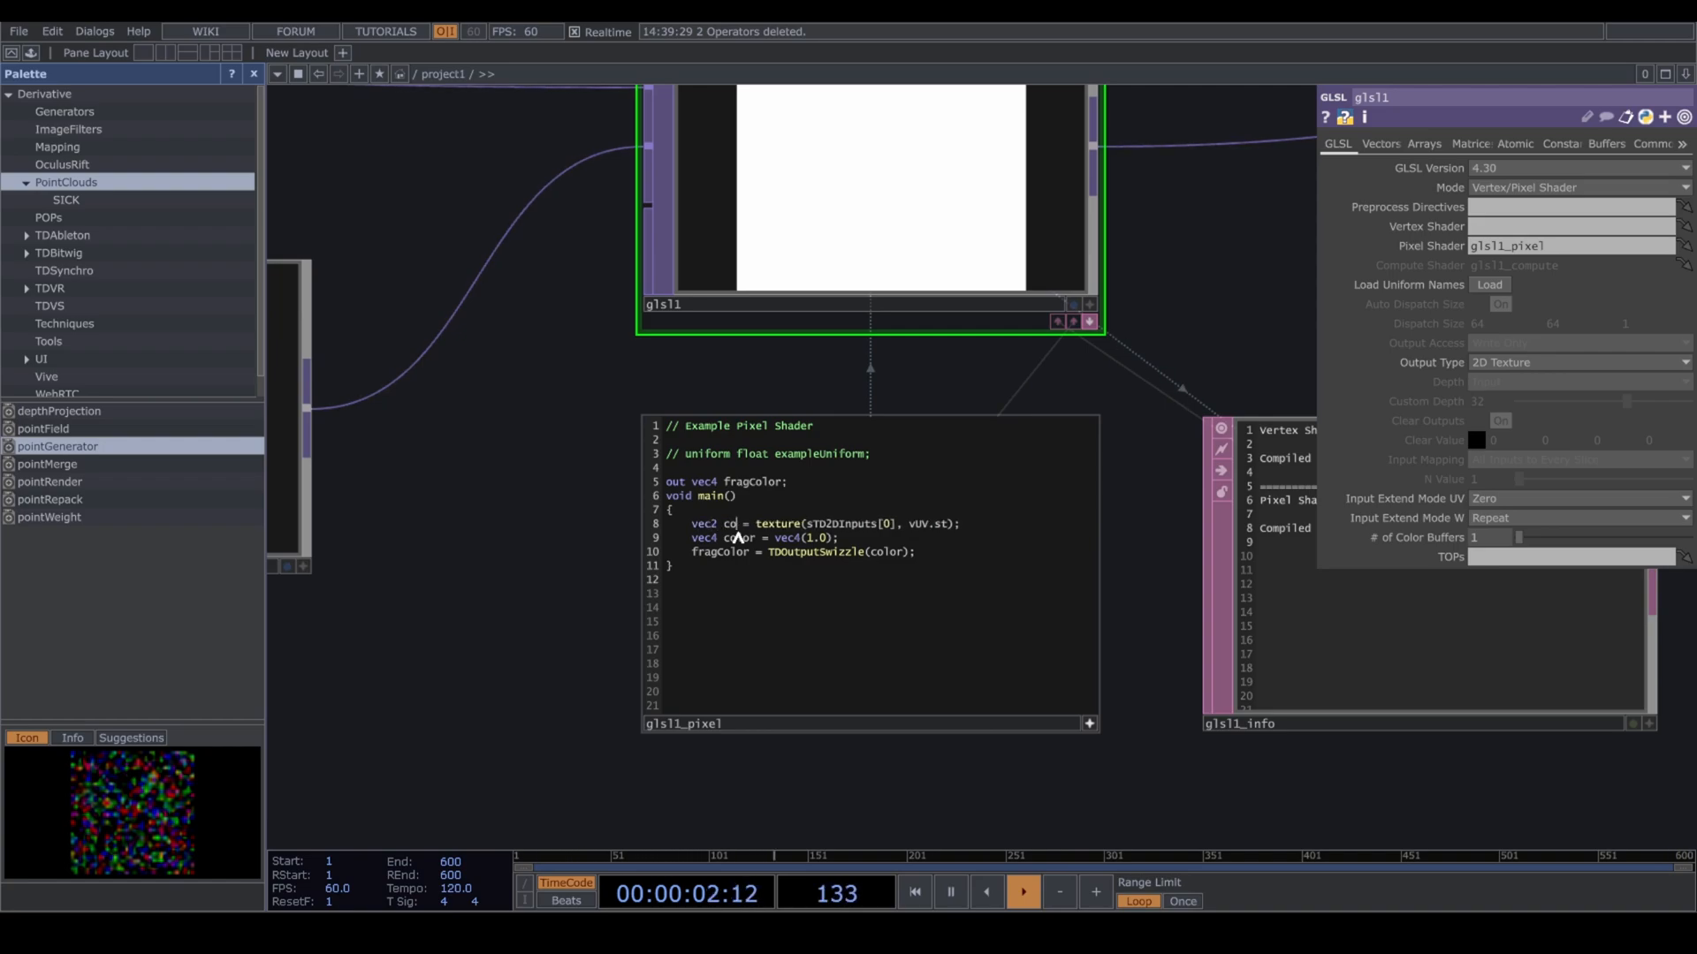
{"action": "type", "text": "p"}
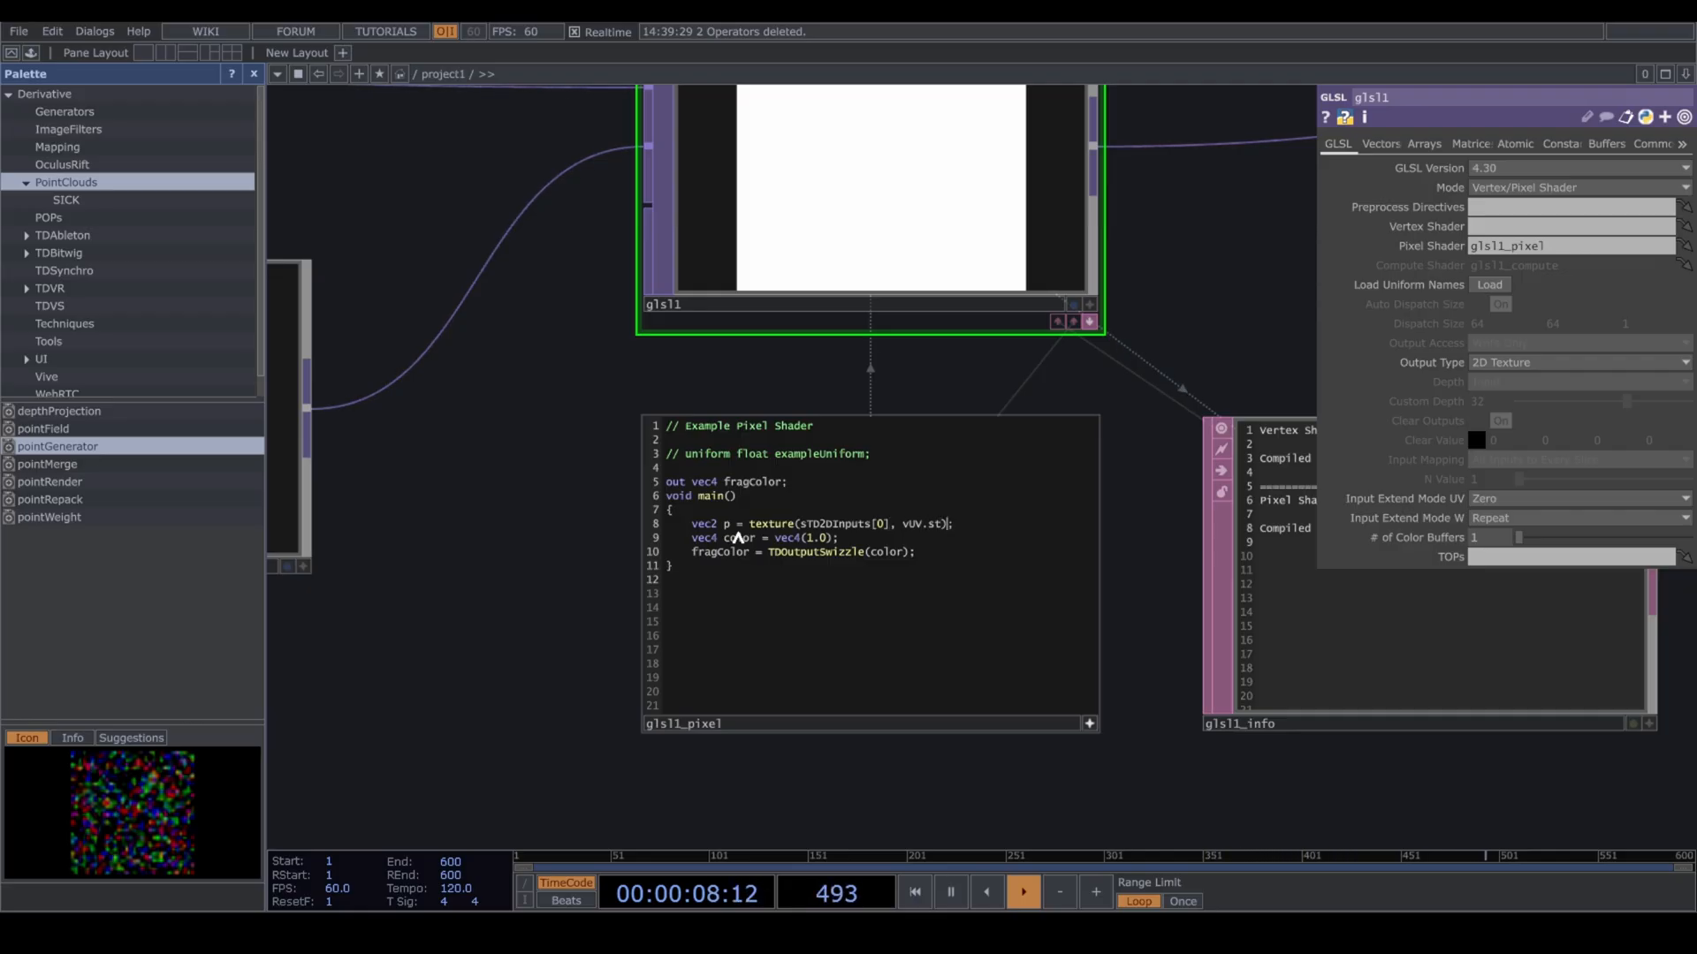
{"action": "type", "text": "xy"}
Below the p declaration, add the line "vec2 vel = texture(sTD2DInputs[1], p).xy;".
{"action": "key", "text": "Return"}
{"action": "type", "text": "vec2"}
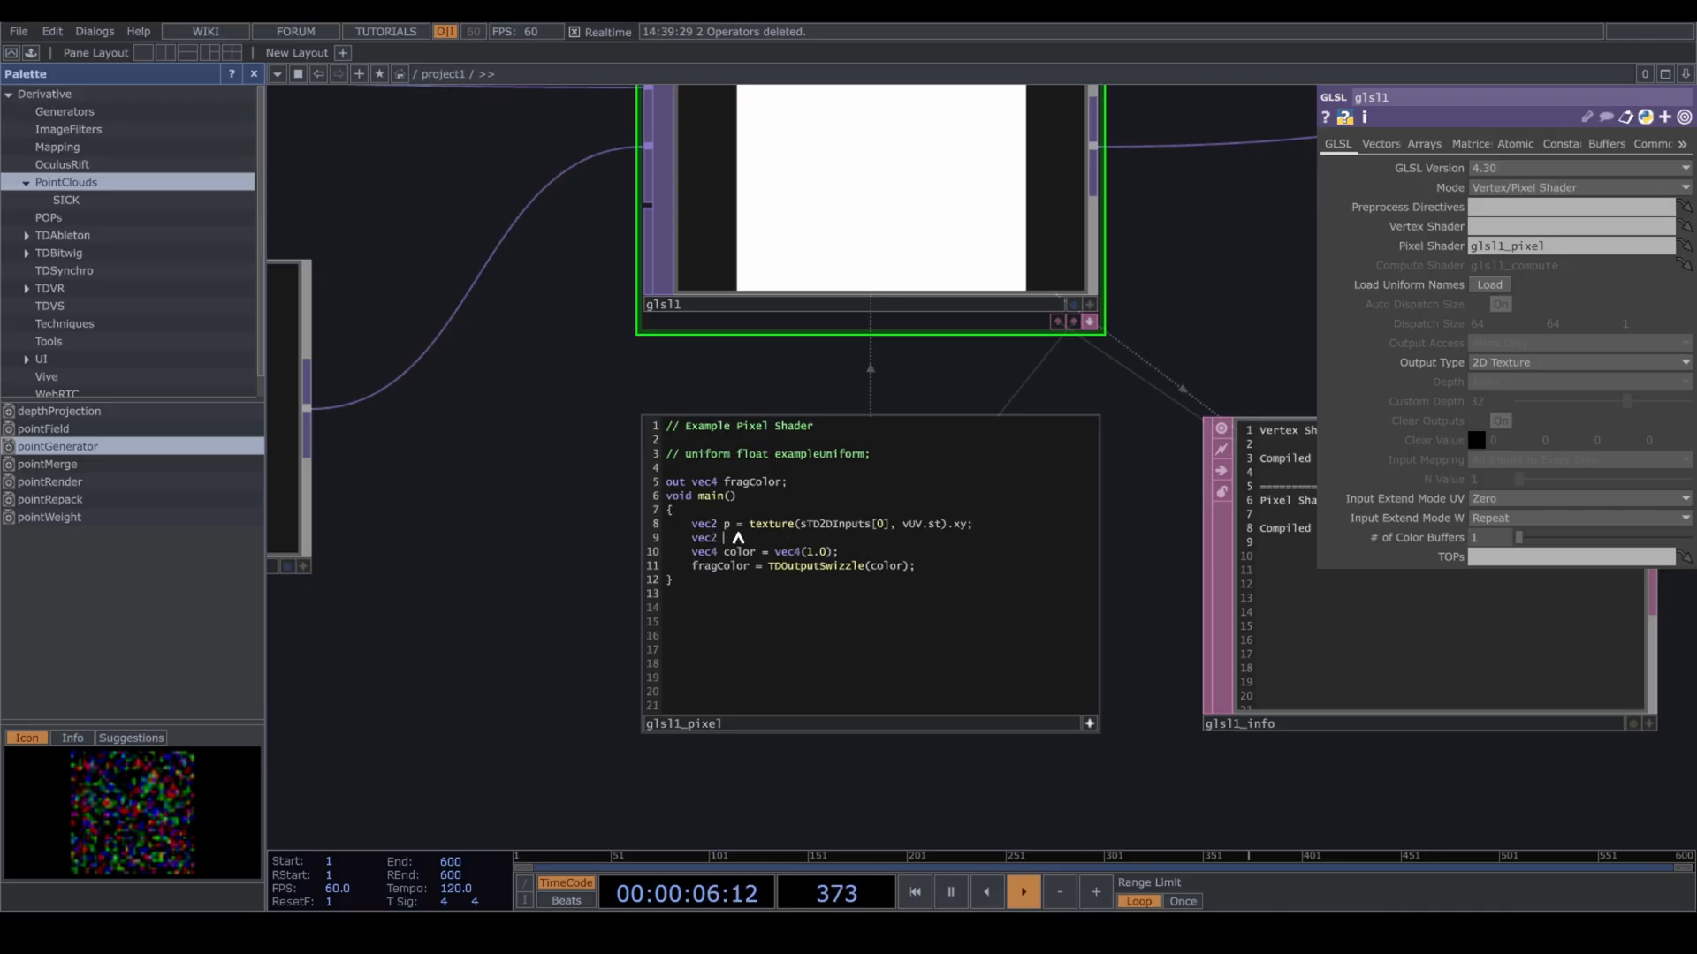
{"action": "type", "text": " = texture(sTD2"}
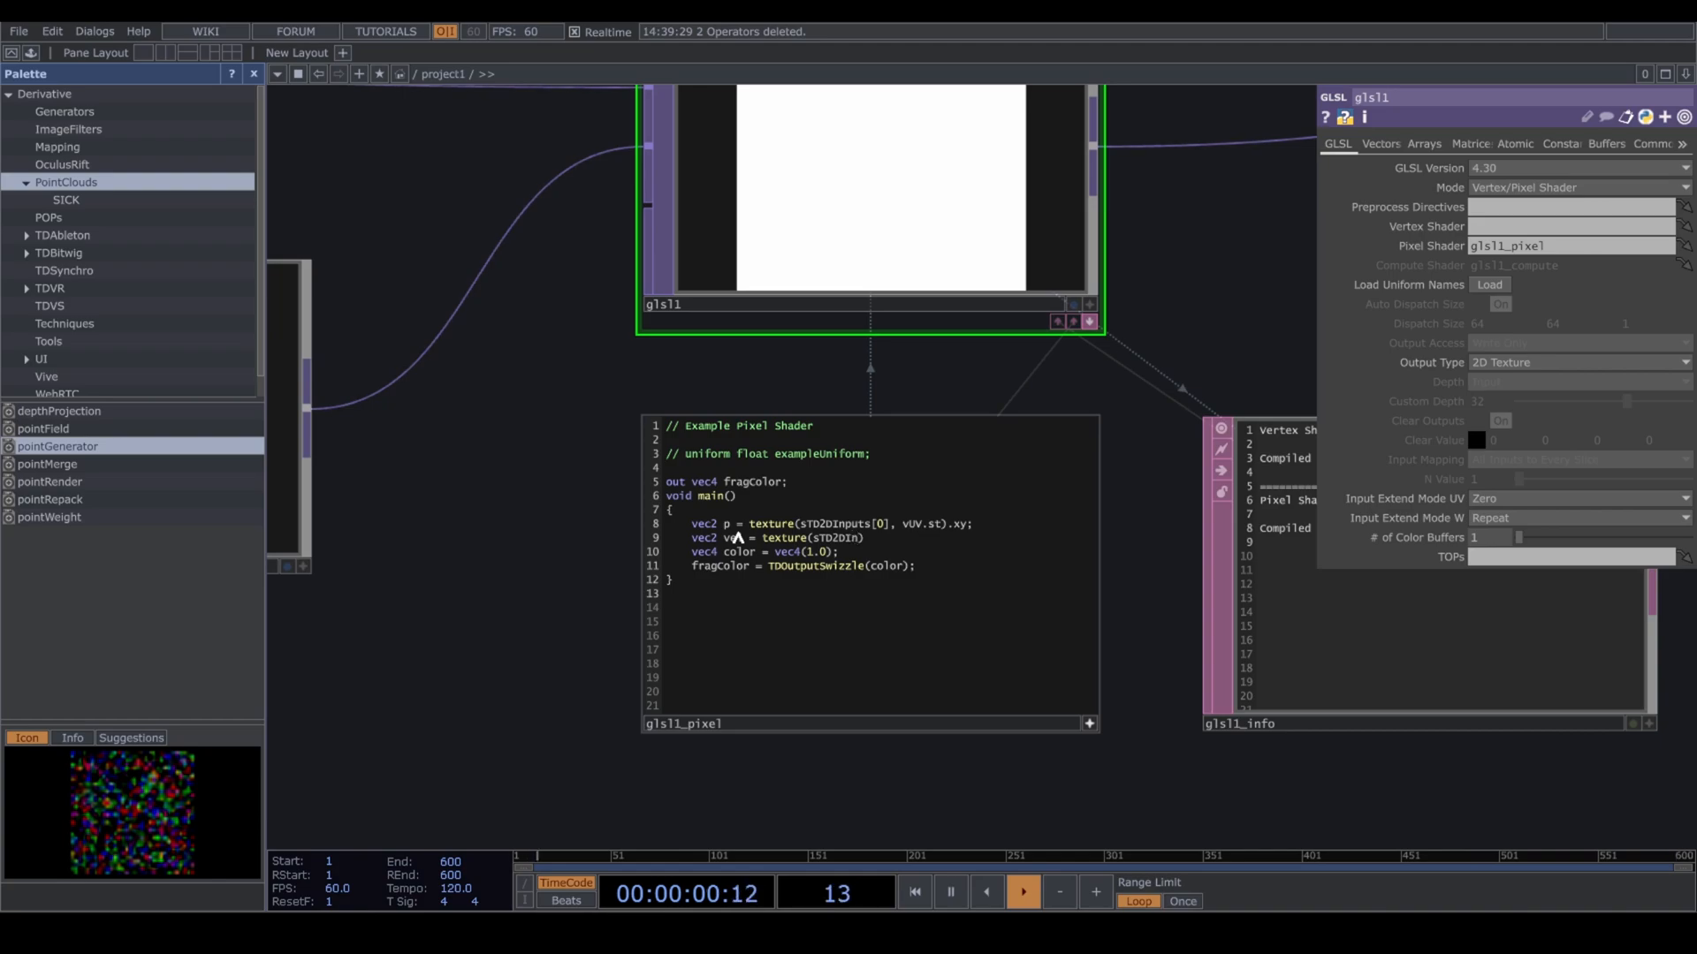
{"action": "type", "text": "DInputs"}
{"action": "type", "text": ".xy;"}
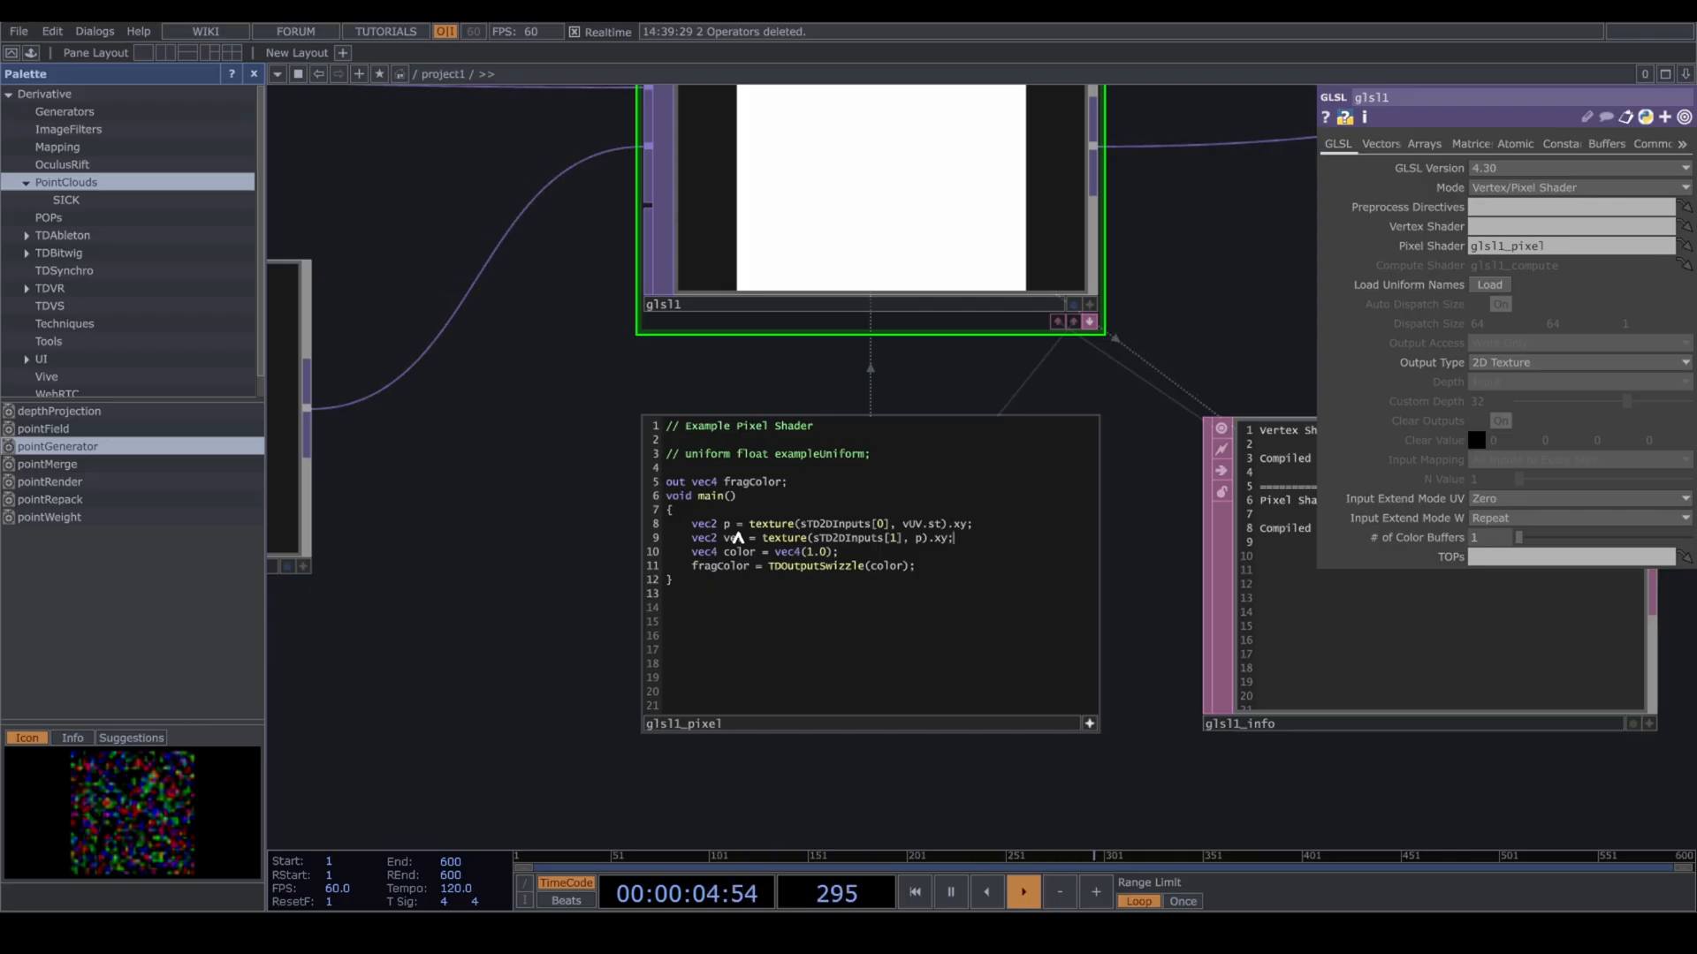
Below the vel declaration, add the line "float life = texture(sTD2DInputs[0],vUV.xy).a;".
{"action": "key", "text": "Return"}
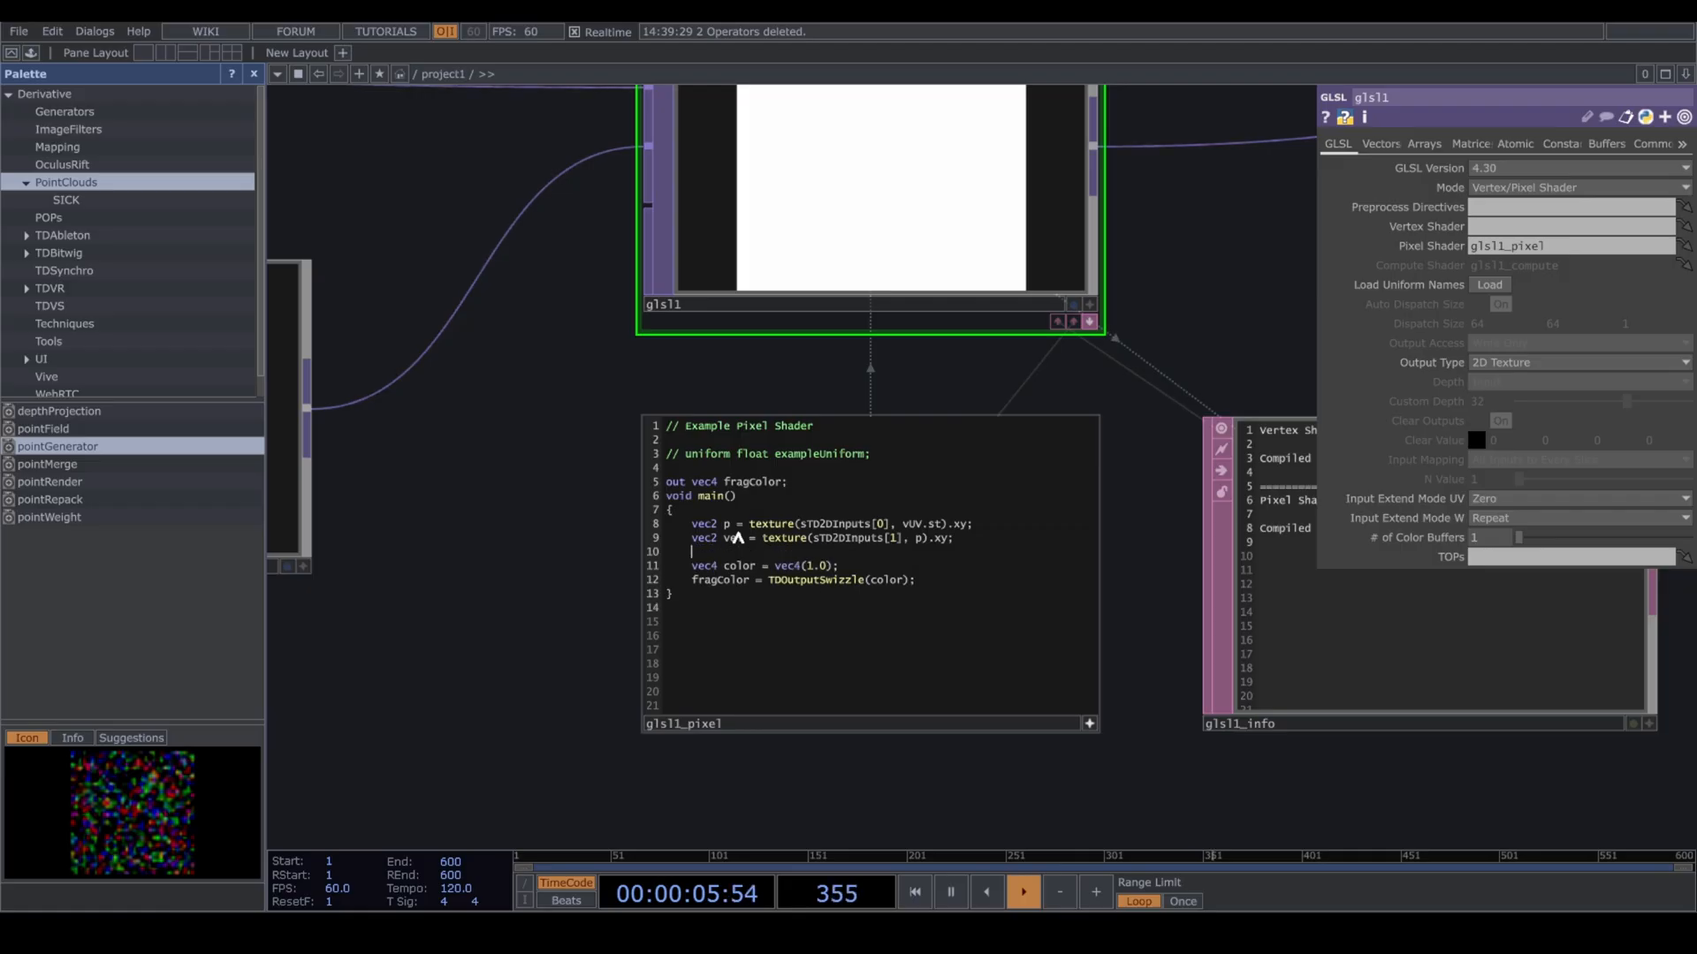
{"action": "type", "text": "float life = text"}
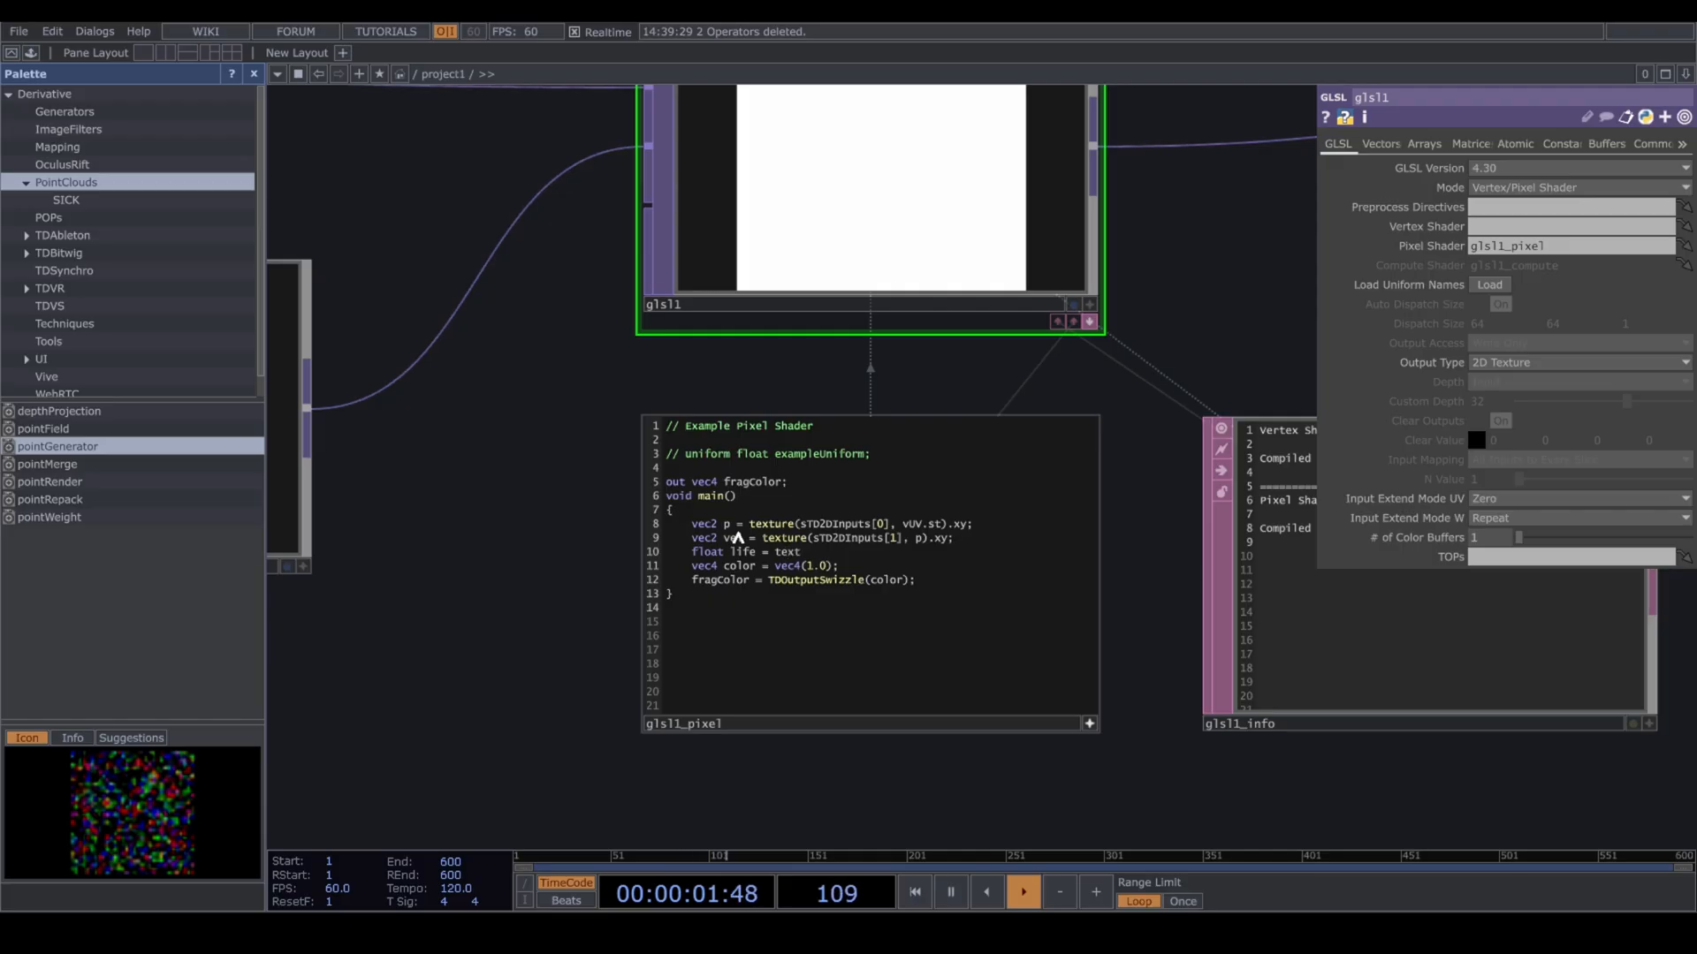
{"action": "type", "text": "ure()"}
{"action": "type", "text": "sTD2D"}
{"action": "type", "text": "Inpu"}
{"action": "type", "text": "ts[]"}
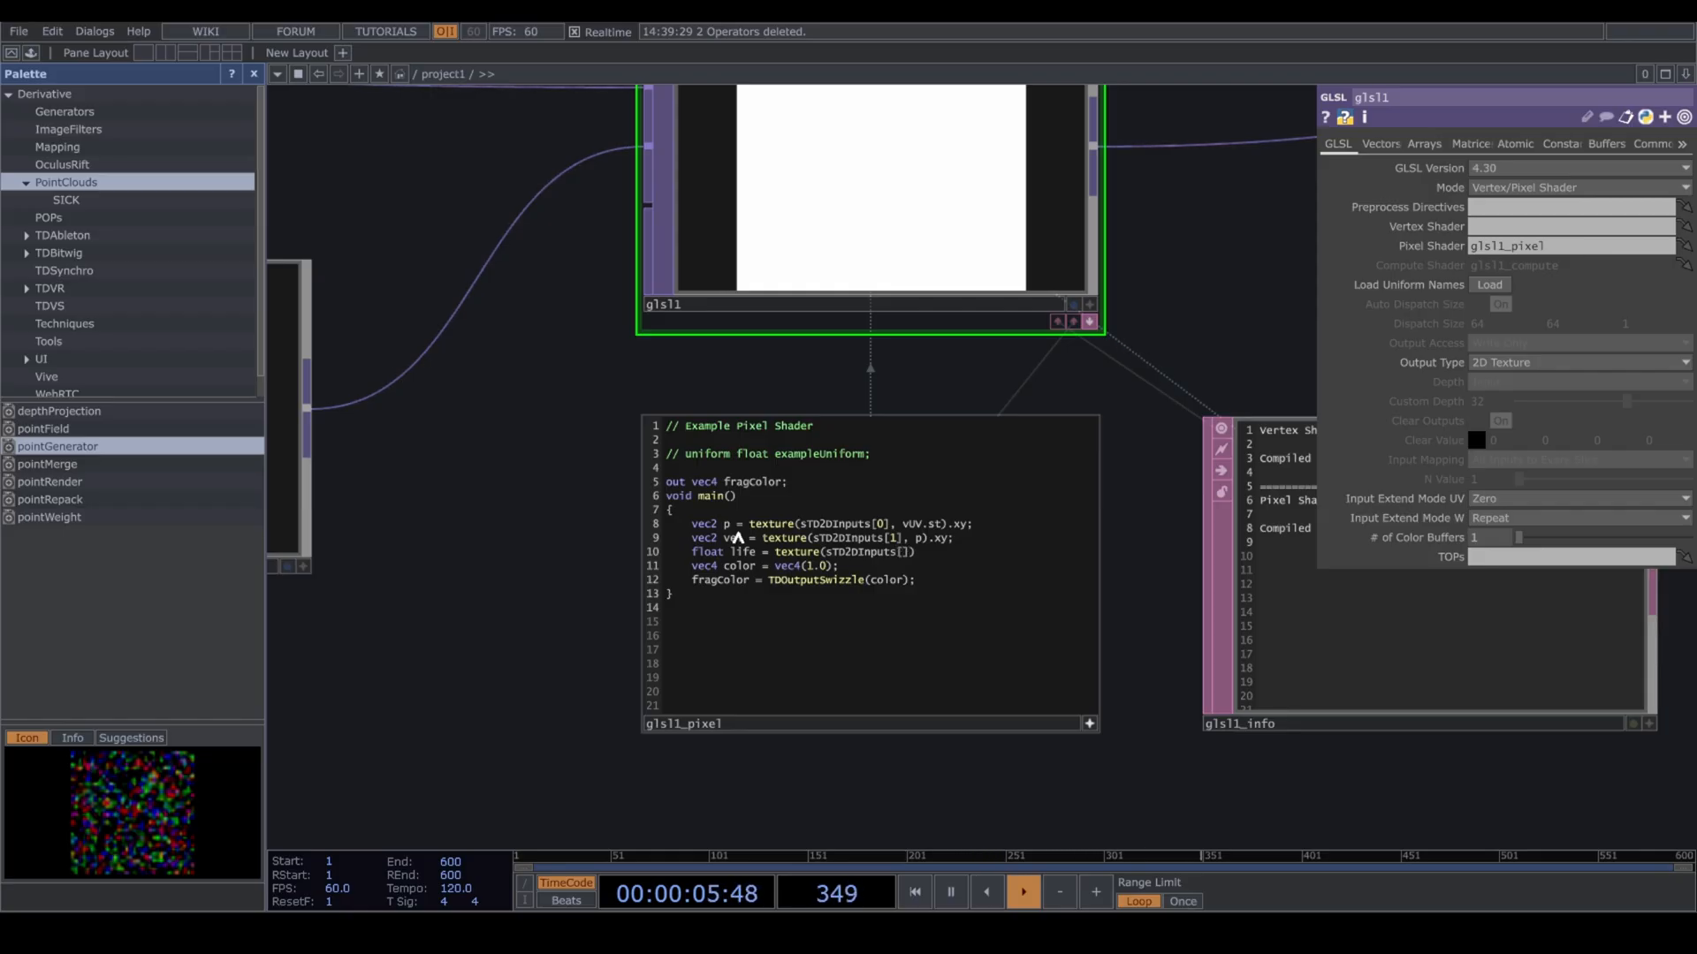
{"action": "type", "text": "0"}
{"action": "type", "text": ")"}
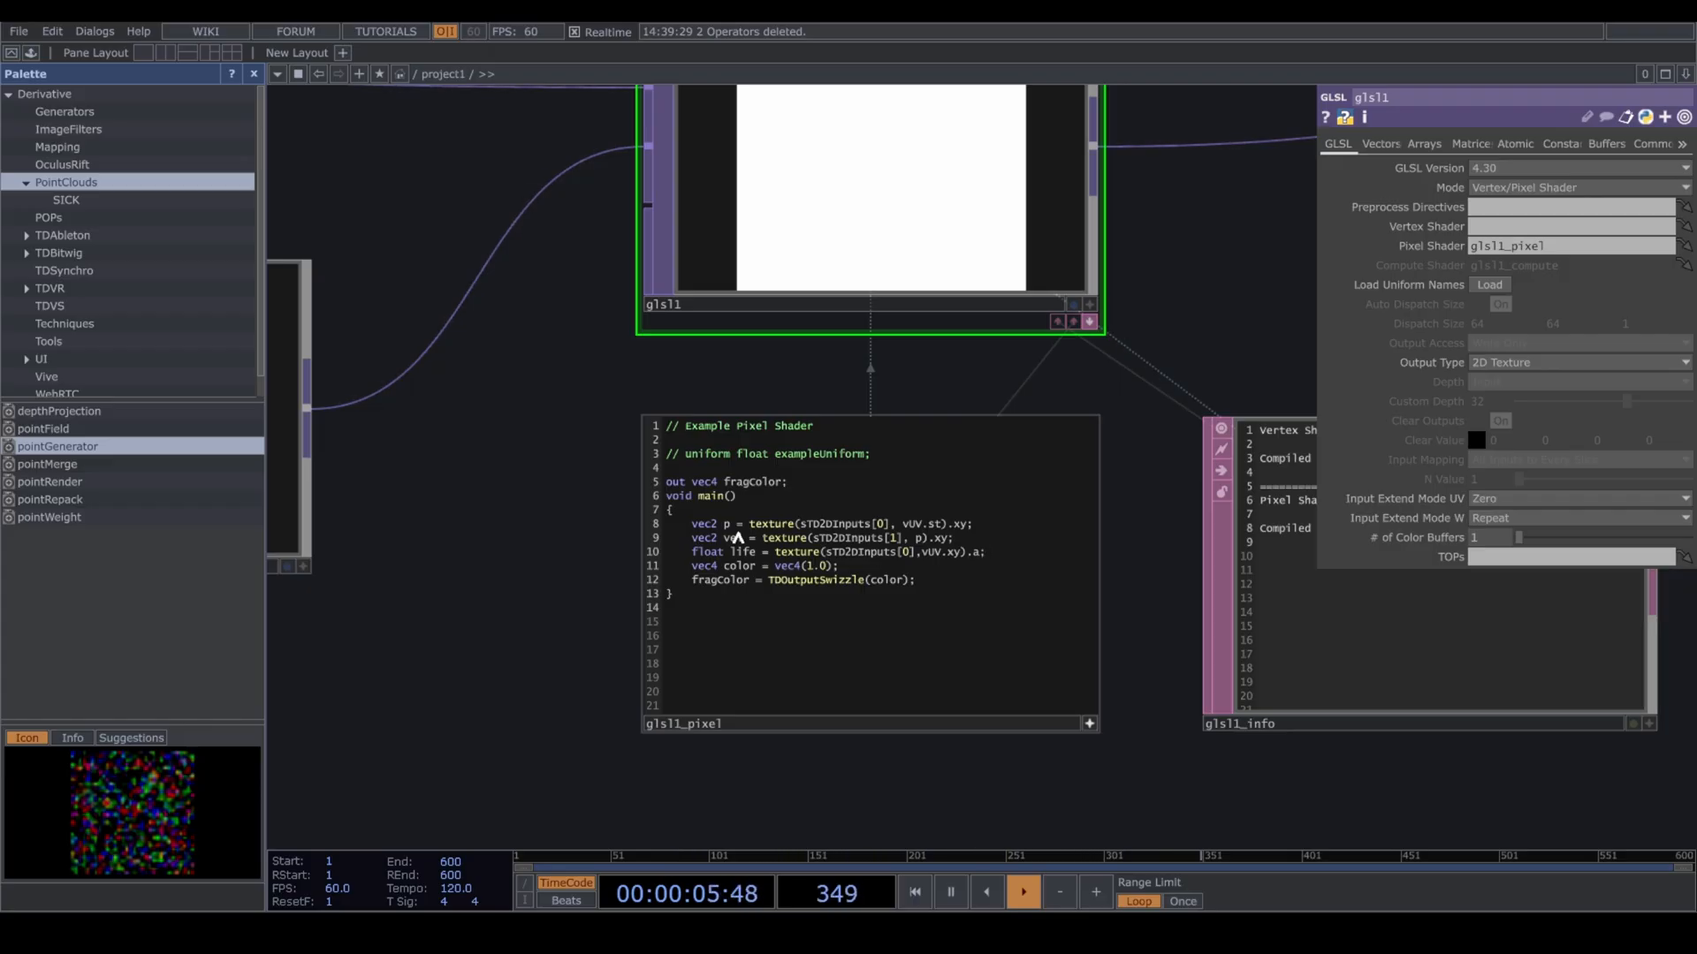
Leave blank lines after the life declaration and add "p += vel;" just above the color line.
{"action": "key", "text": "Return"}
{"action": "key", "text": "Return"}
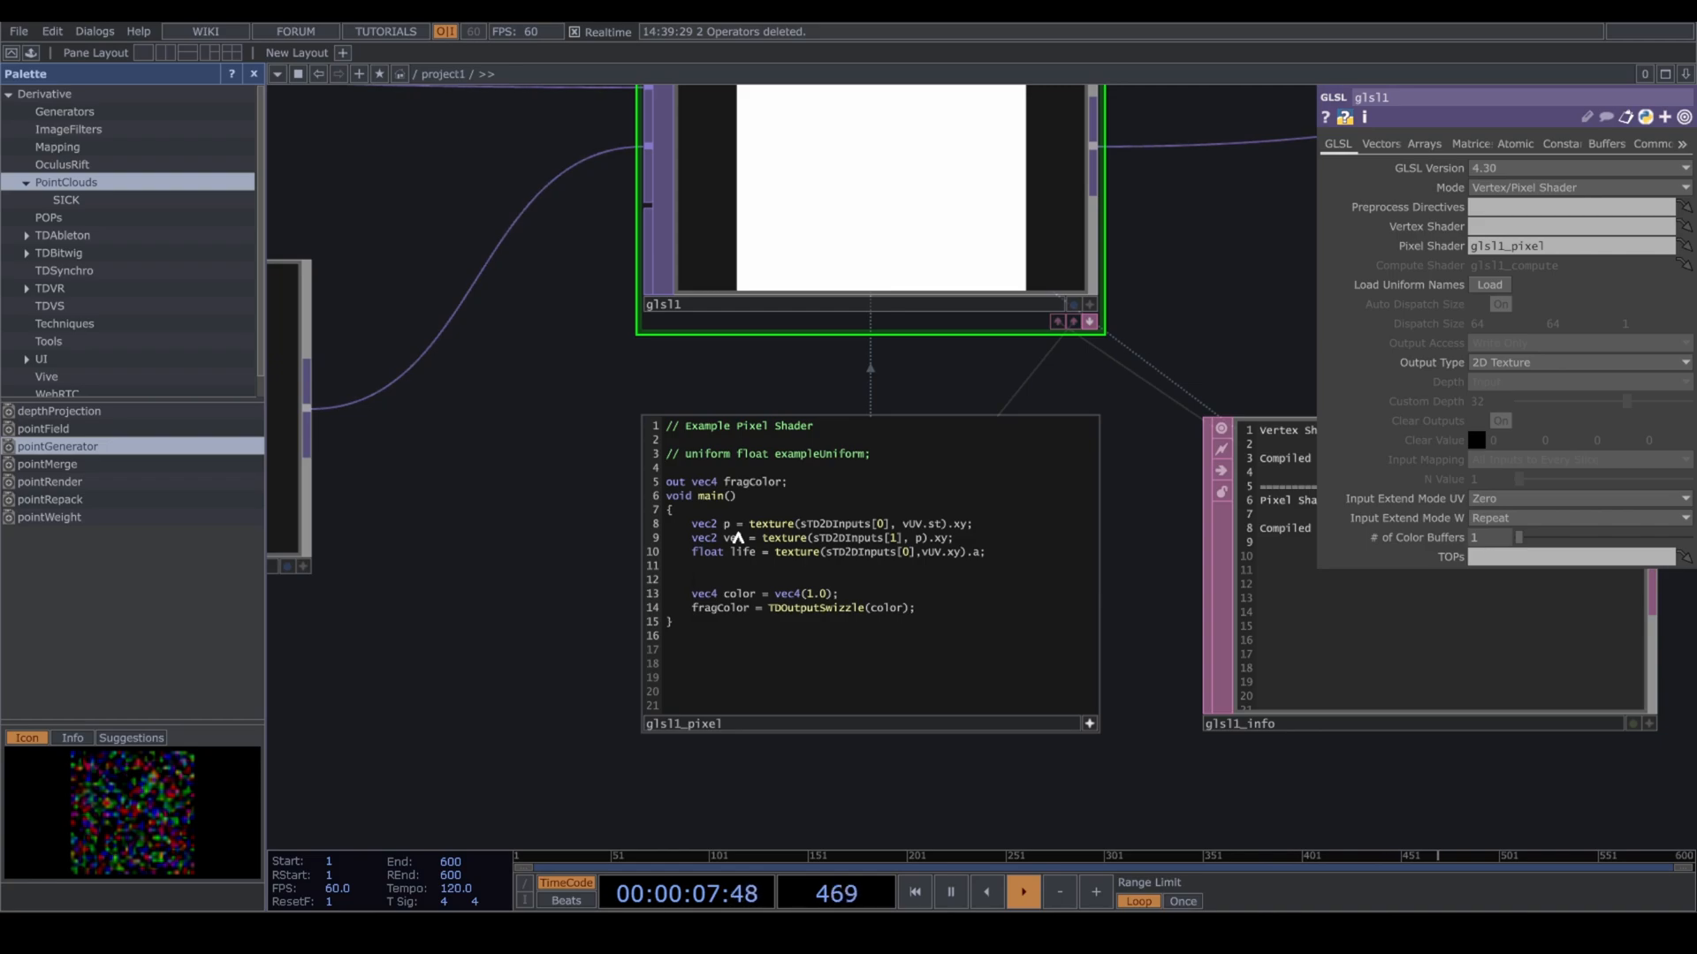
{"action": "key", "text": "Return"}
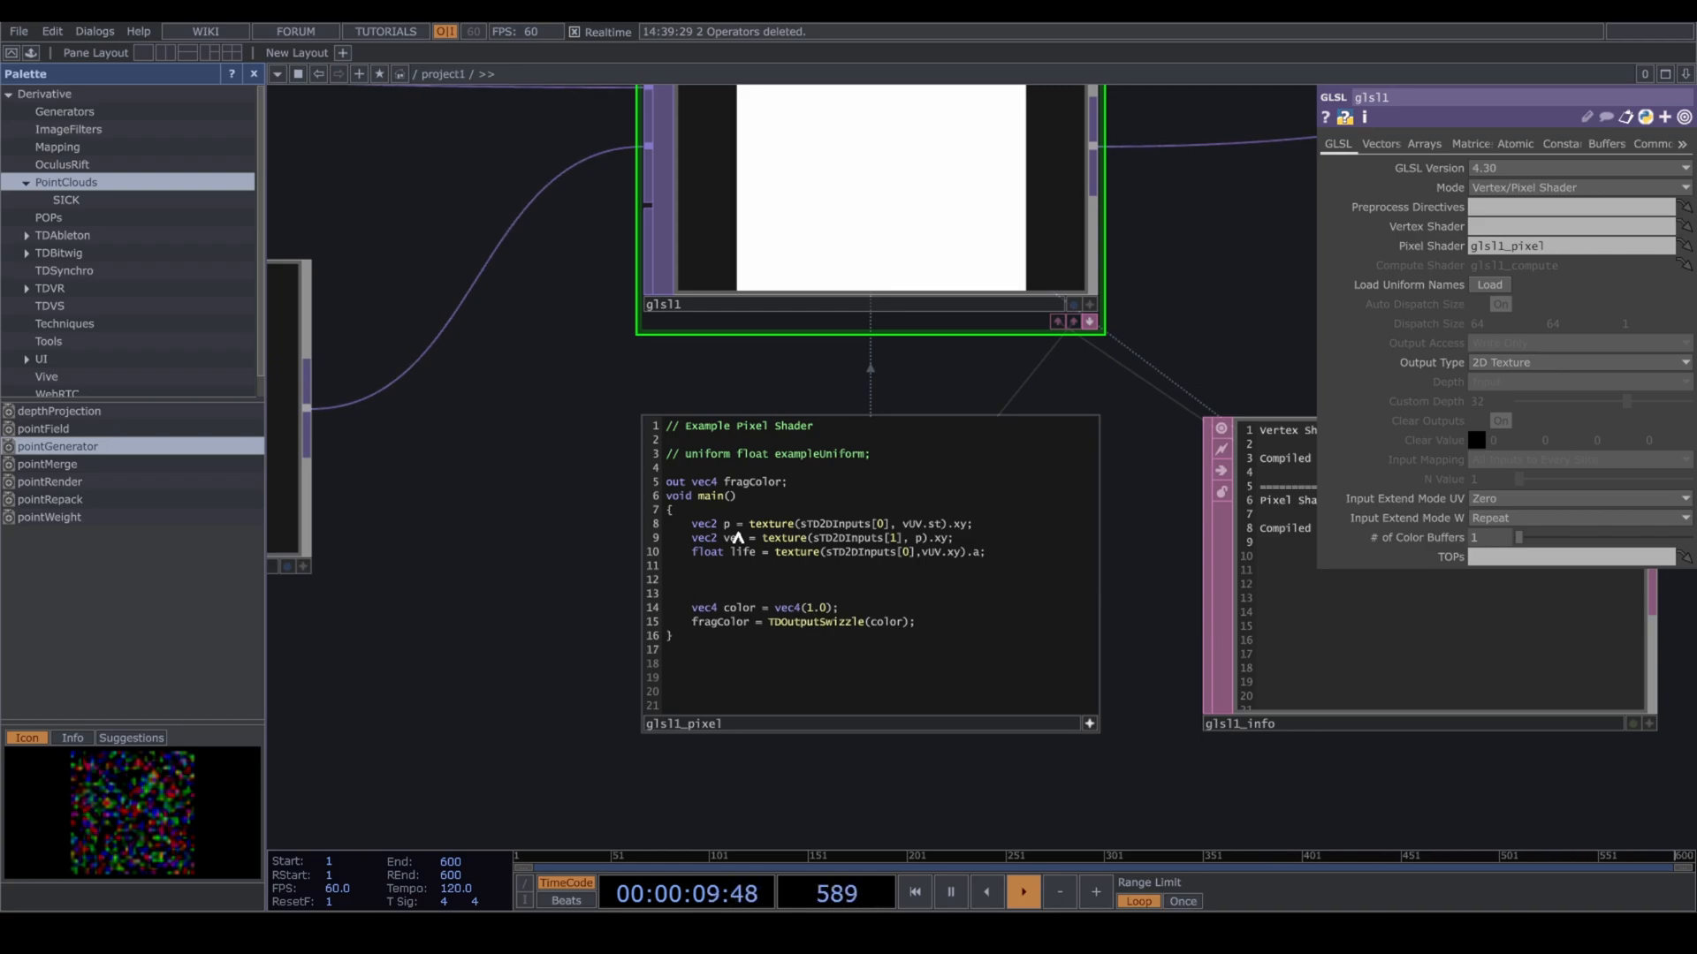
{"action": "type", "text": "p +"}
Change the color line to "vec4 color = vec4(vel, 0.0, life);".
{"action": "key", "text": "Down"}
{"action": "key", "text": "Right"}
{"action": "key", "text": "Right"}
{"action": "key", "text": "Right"}
{"action": "type", "text": "vel, 0.0,"}
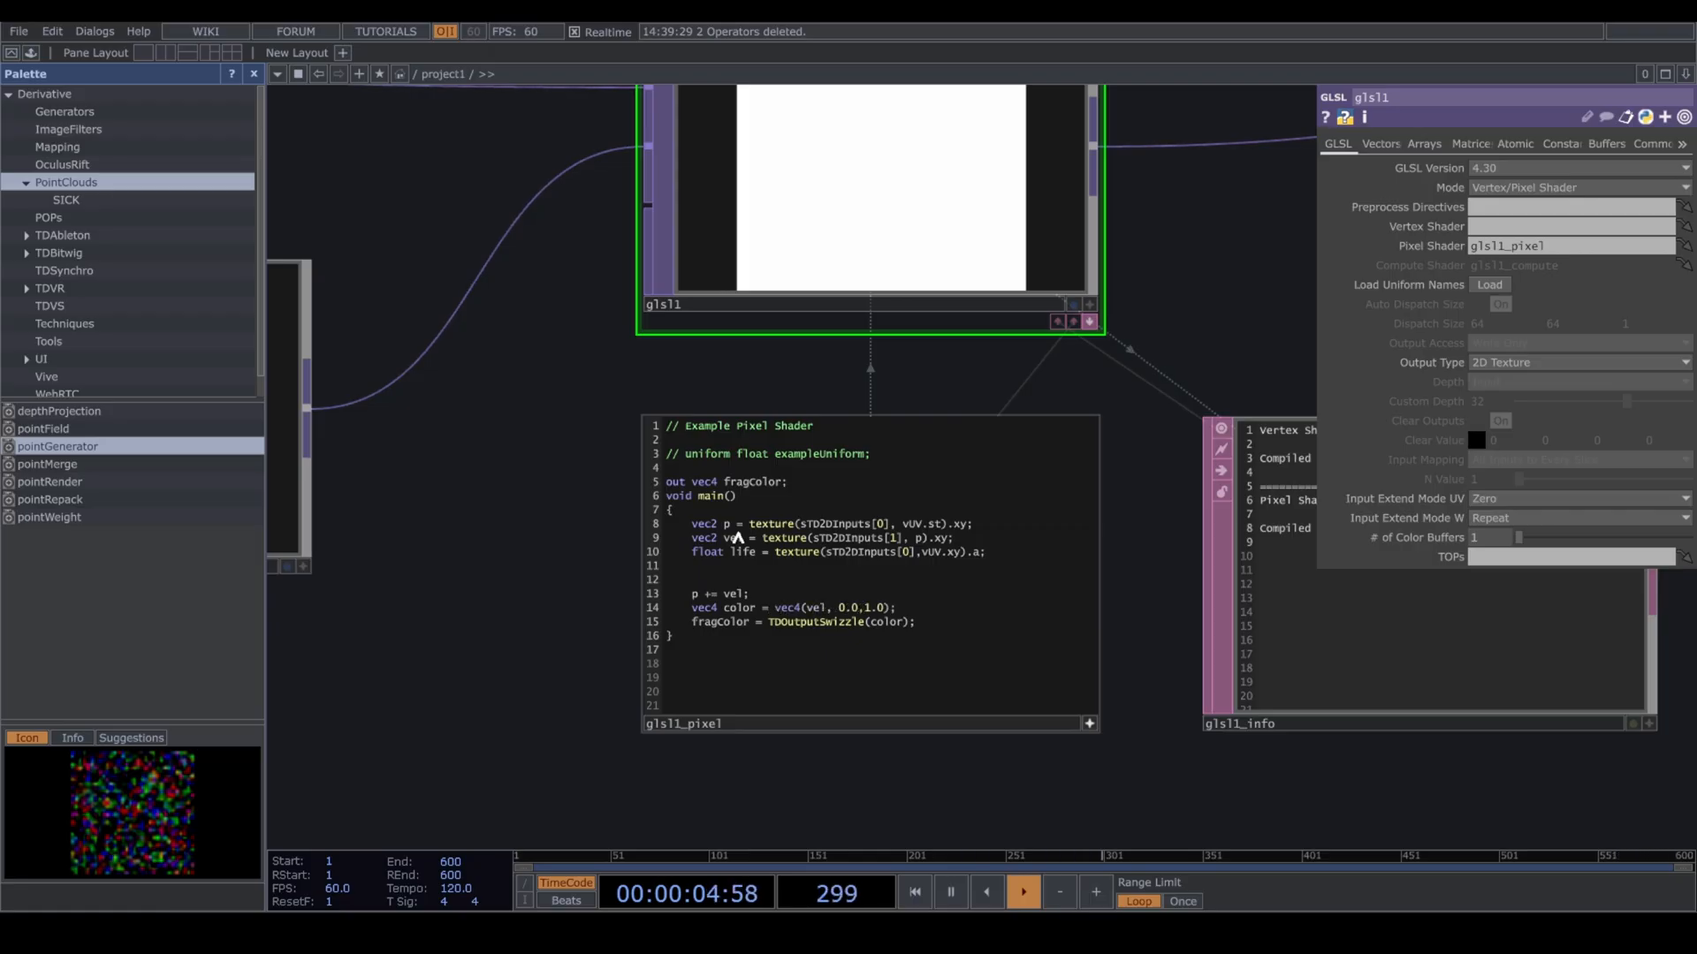
{"action": "key", "text": "Right"}
{"action": "key", "text": "Right"}
{"action": "key", "text": "Right"}
{"action": "key", "text": "BackSpace"}
{"action": "key", "text": "BackSpace"}
{"action": "key", "text": "BackSpace"}
{"action": "type", "text": "life"}
Examine the glsl1 and null4 outputs, the shader compile results and the surrounding point cloud network.
{"action": "scroll", "coordinate": [578, 471], "scroll_direction": "down", "scroll_amount": 4}
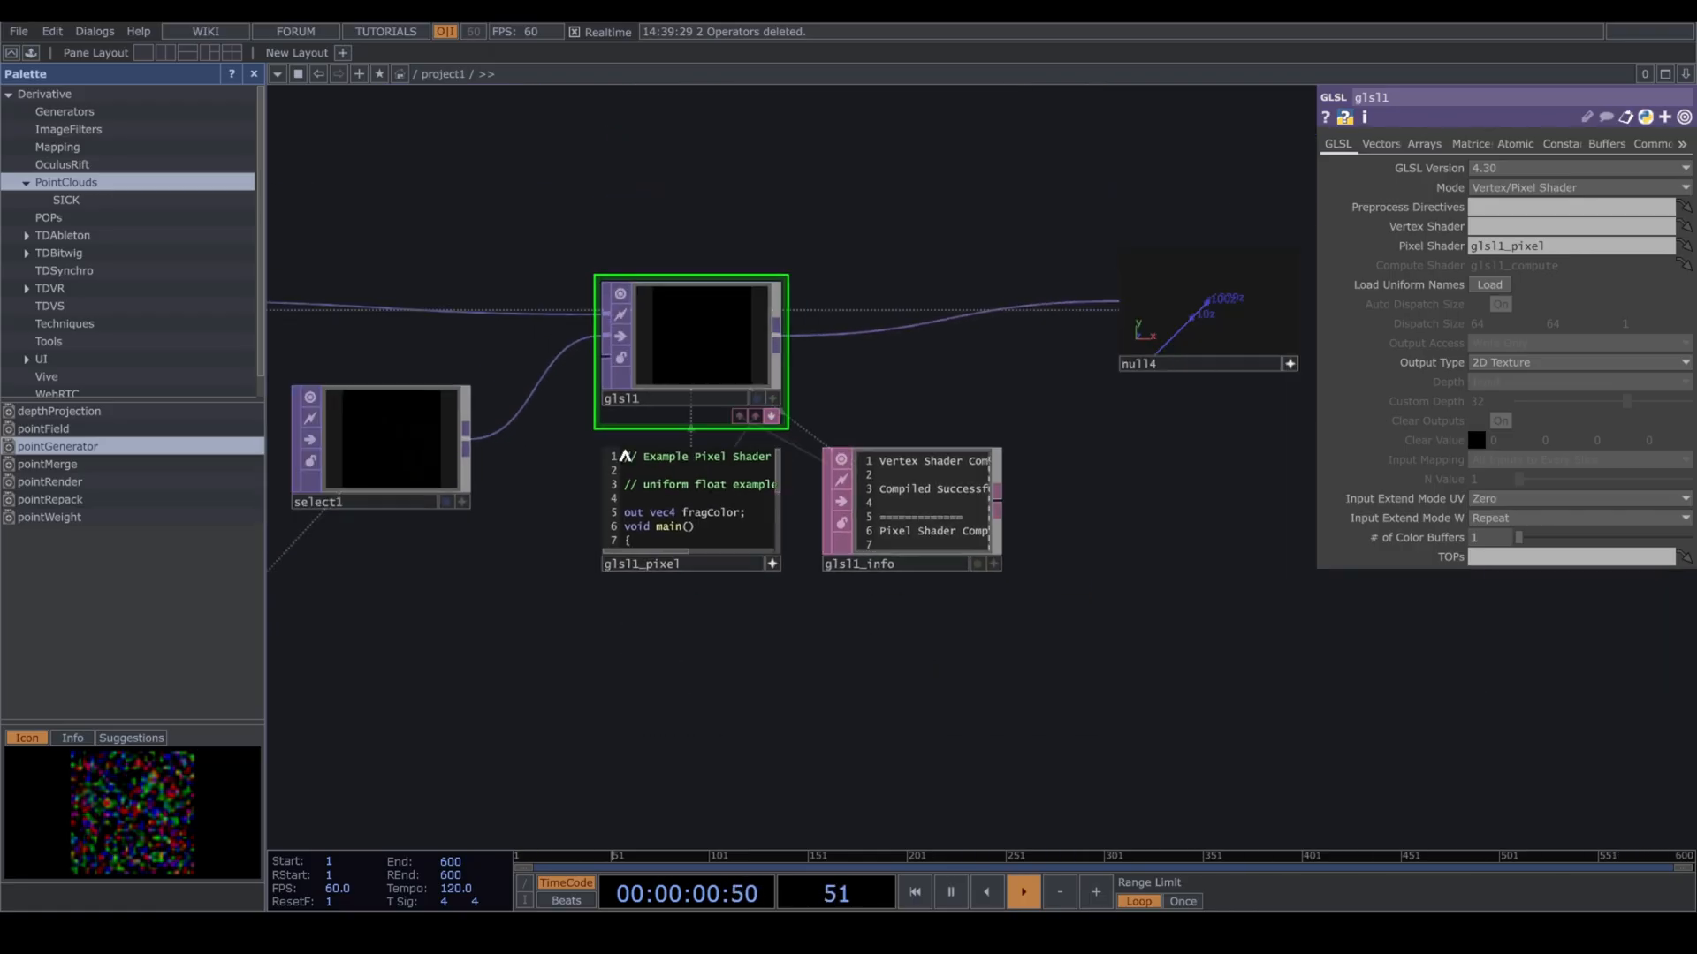
{"action": "scroll", "coordinate": [785, 394], "scroll_direction": "down", "scroll_amount": 3}
{"action": "left_click_drag", "start_coordinate": [875, 394], "coordinate": [931, 424]}
{"action": "middle_click_drag", "start_coordinate": [674, 500], "coordinate": [699, 600]}
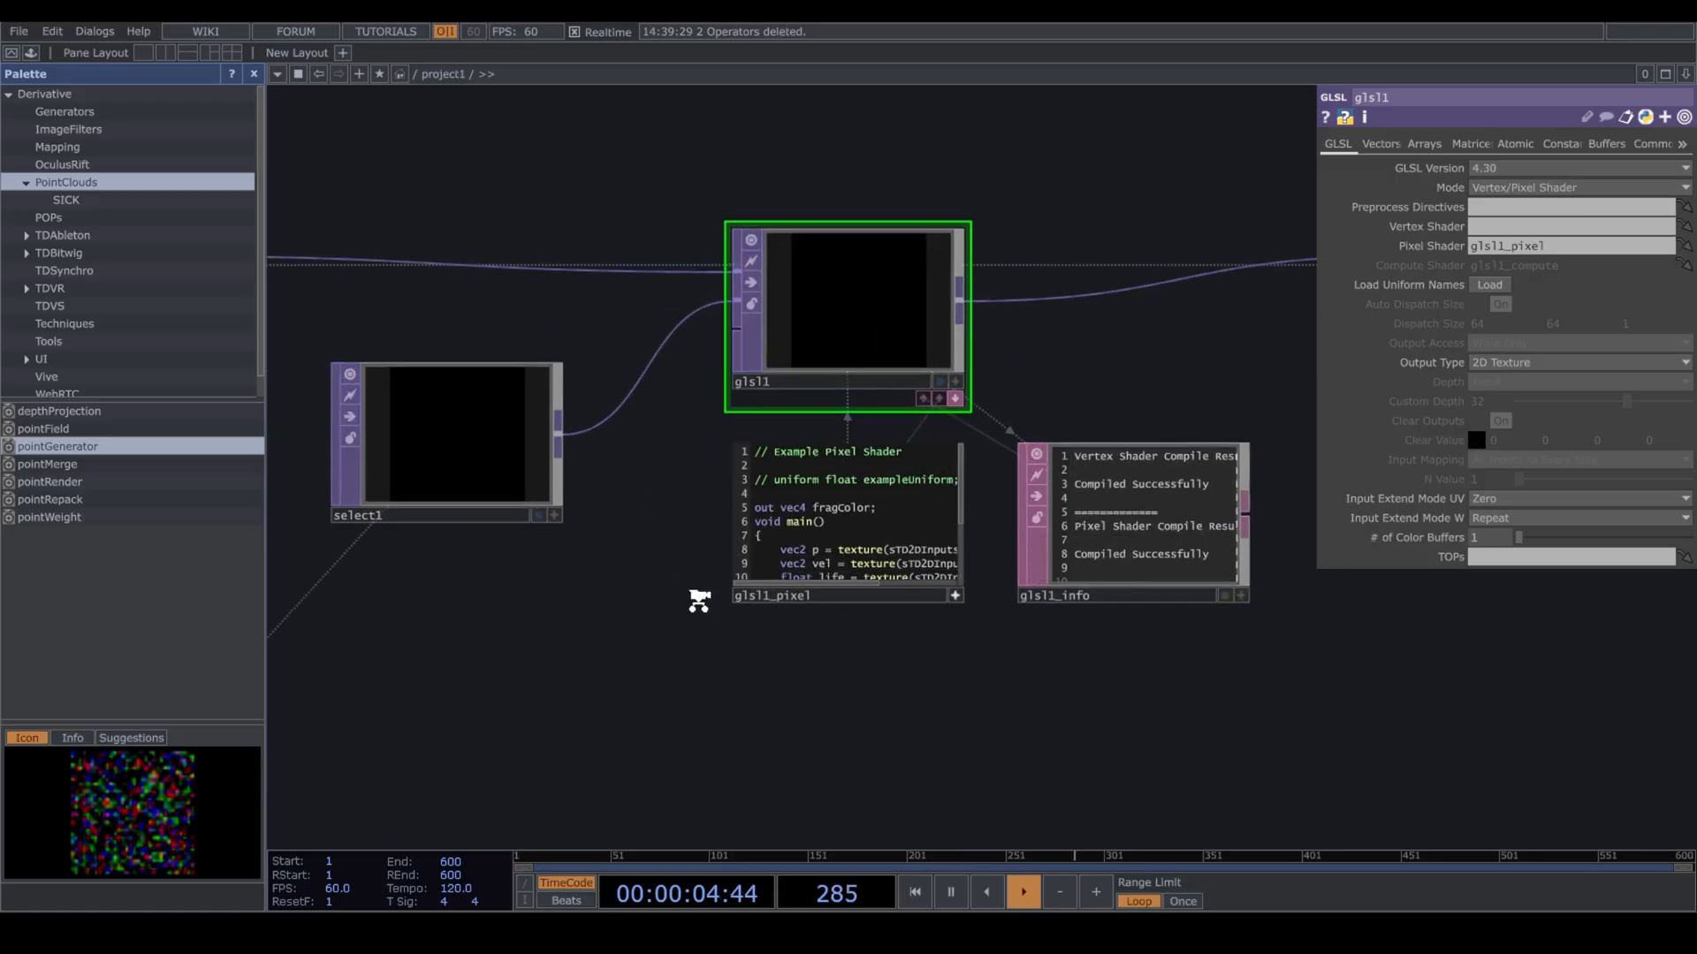
{"action": "scroll", "coordinate": [701, 602], "scroll_direction": "up", "scroll_amount": 3}
{"action": "scroll", "coordinate": [624, 404], "scroll_direction": "down", "scroll_amount": 4}
{"action": "scroll", "coordinate": [644, 410], "scroll_direction": "up", "scroll_amount": 3}
{"action": "left_click_drag", "start_coordinate": [652, 421], "coordinate": [630, 493]}
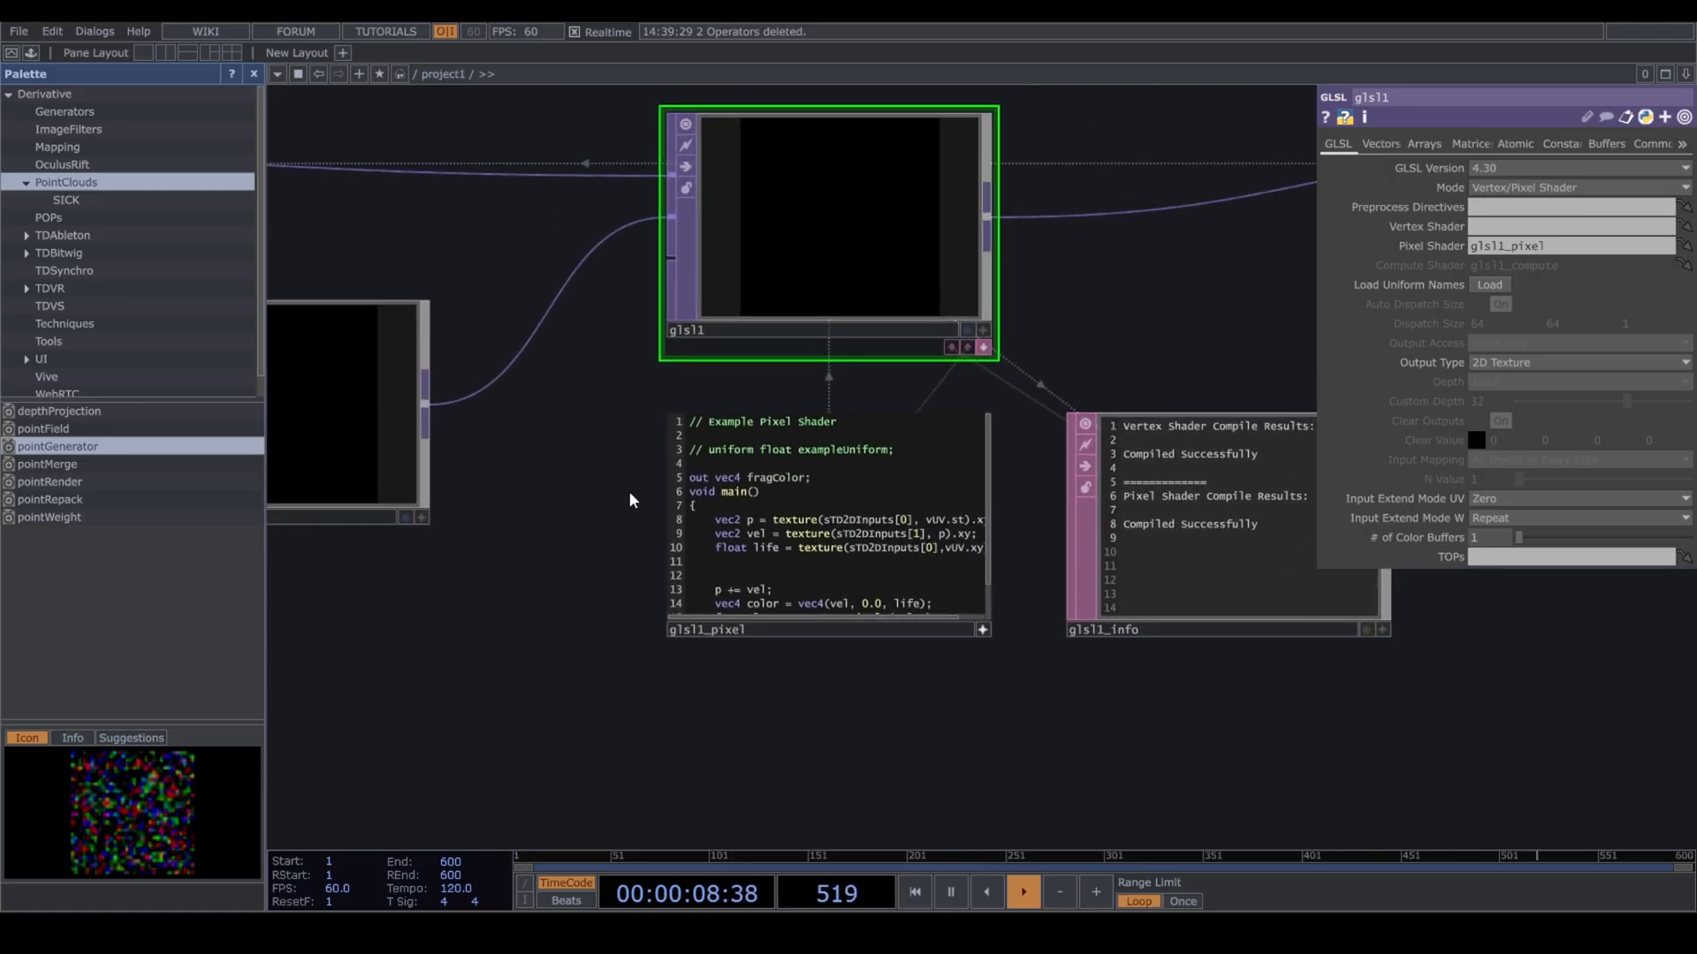
{"action": "scroll", "coordinate": [1051, 354], "scroll_direction": "down", "scroll_amount": 5}
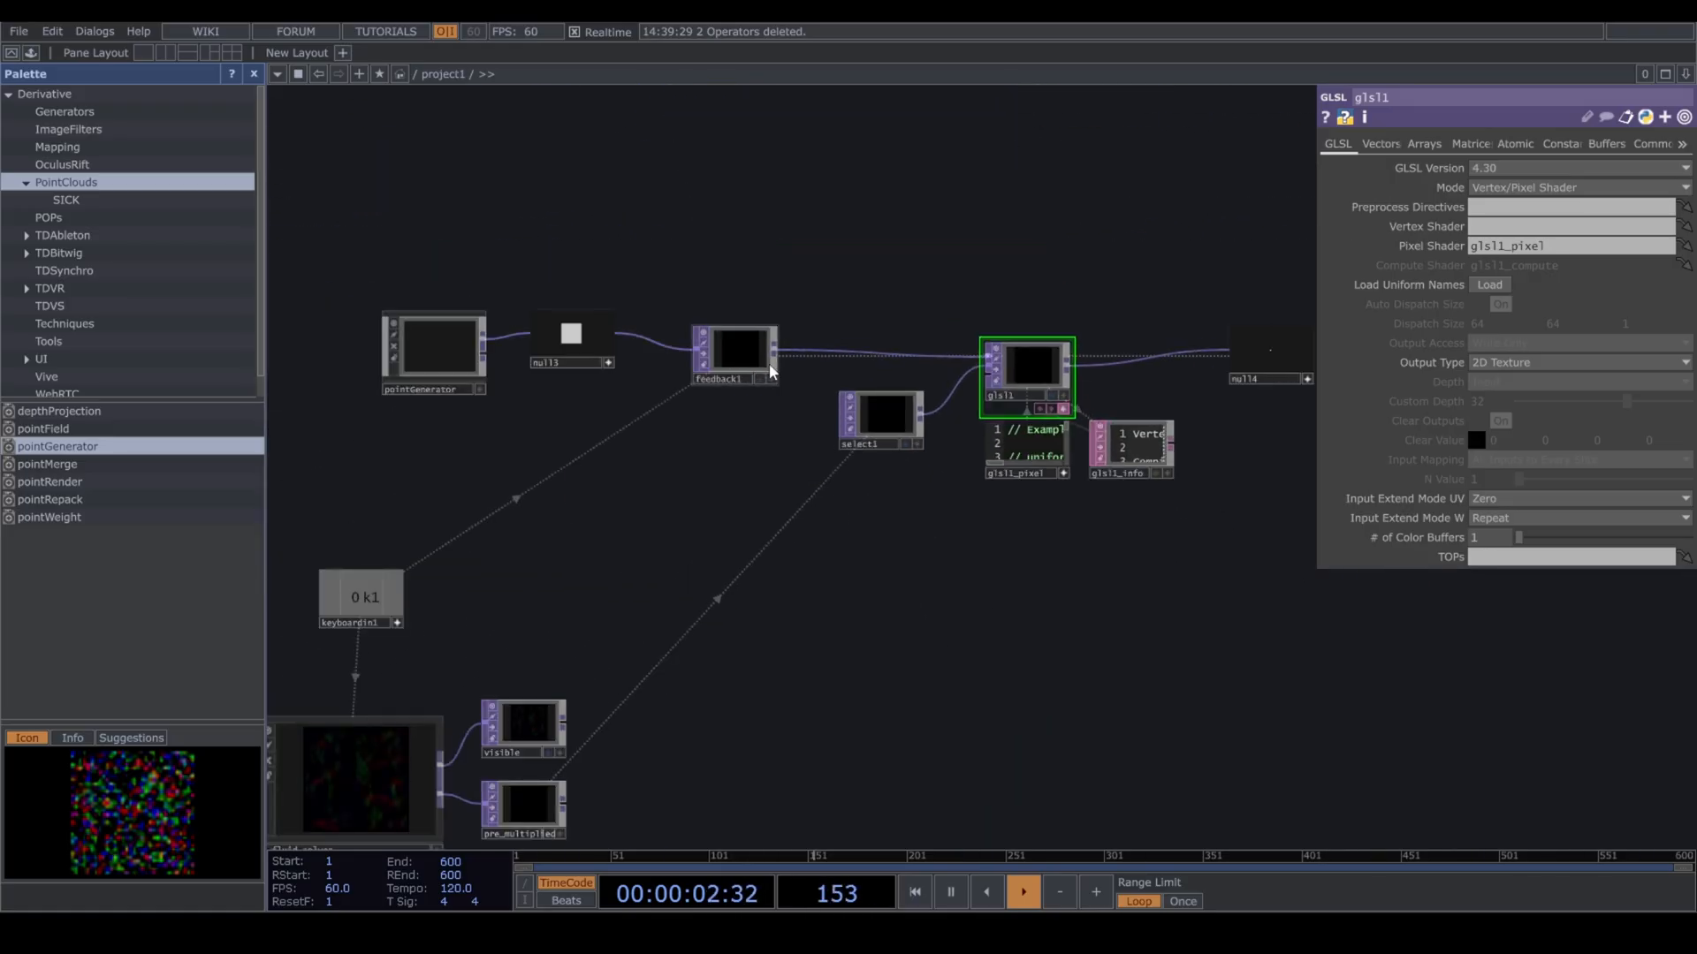
Replace vel with p in the color line's vec4 and check the point cloud in null4.
{"action": "scroll", "coordinate": [1163, 376], "scroll_direction": "up", "scroll_amount": 5}
{"action": "scroll", "coordinate": [539, 593], "scroll_direction": "up", "scroll_amount": 3}
{"action": "key", "text": "BackSpace"}
{"action": "key", "text": "BackSpace"}
{"action": "key", "text": "BackSpace"}
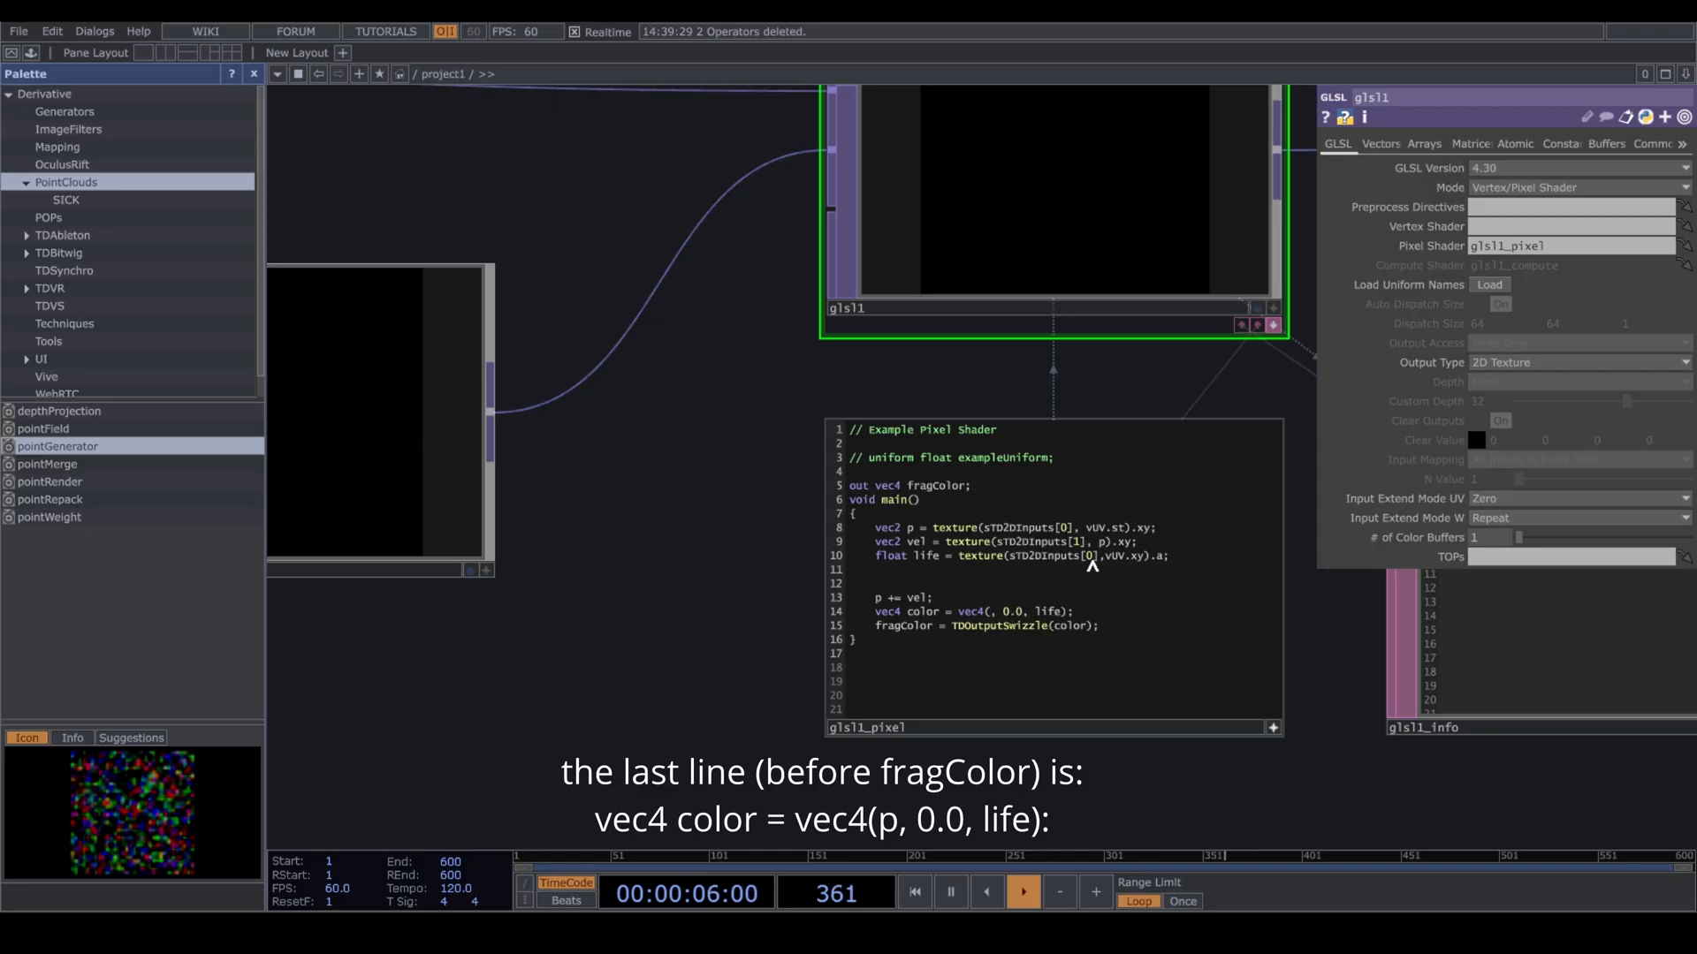
{"action": "type", "text": "p"}
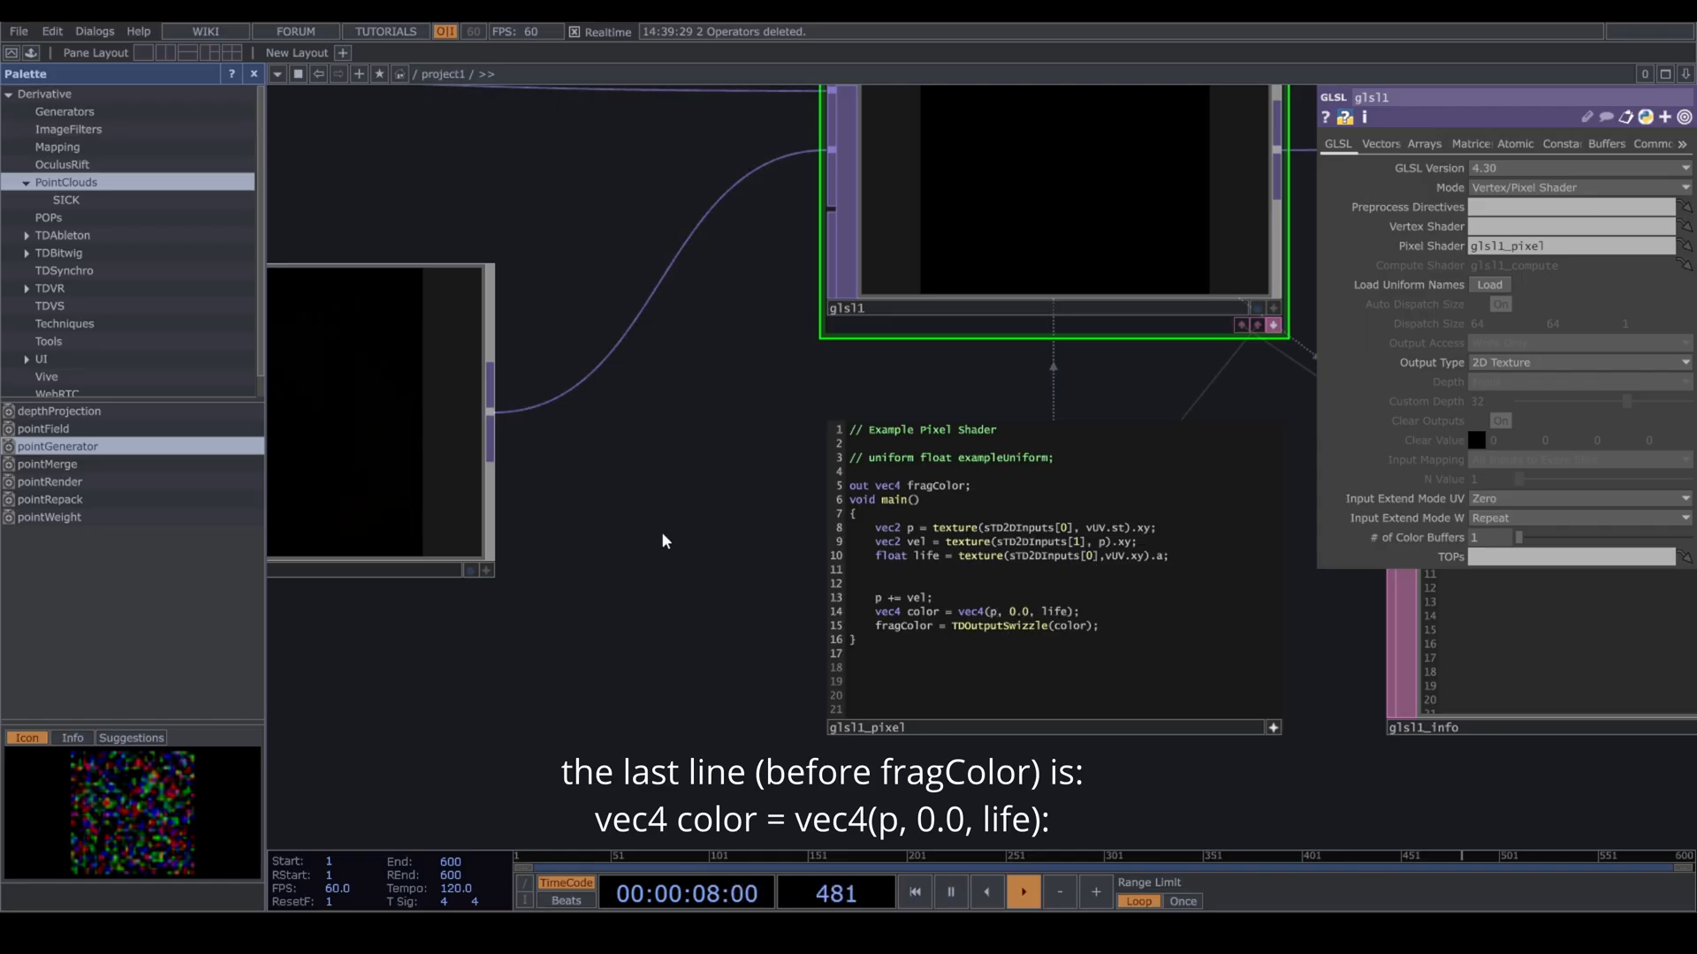
{"action": "scroll", "coordinate": [665, 541], "scroll_direction": "down", "scroll_amount": 5}
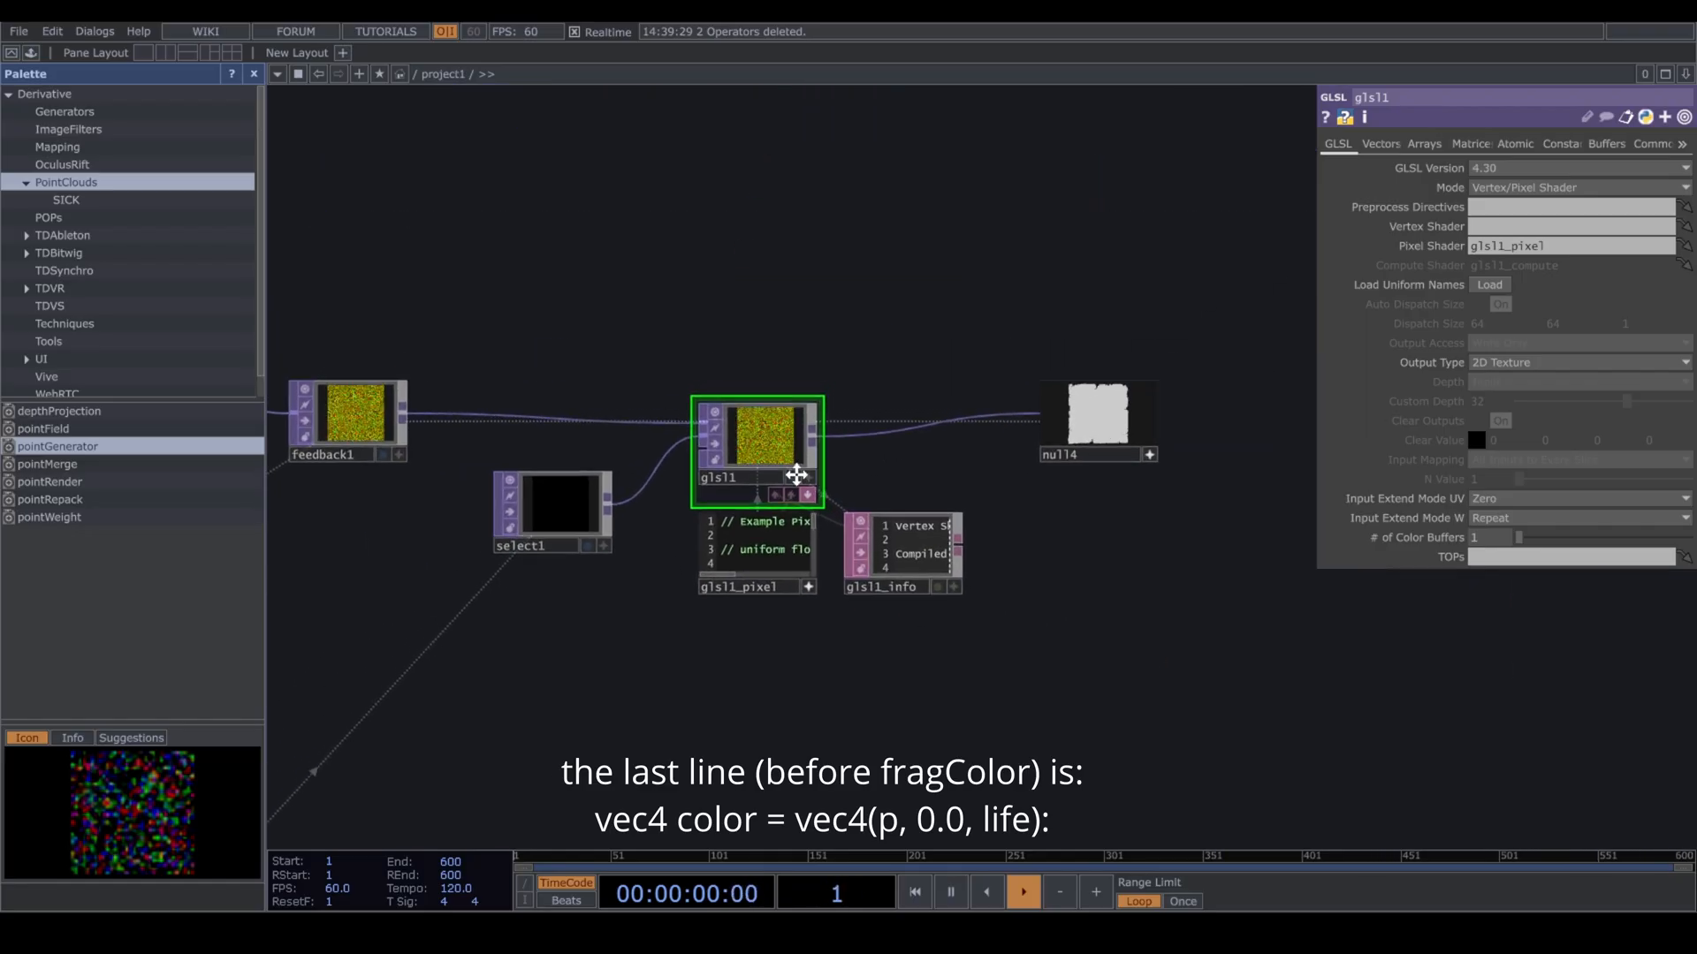
{"action": "scroll", "coordinate": [1115, 446], "scroll_direction": "up", "scroll_amount": 5}
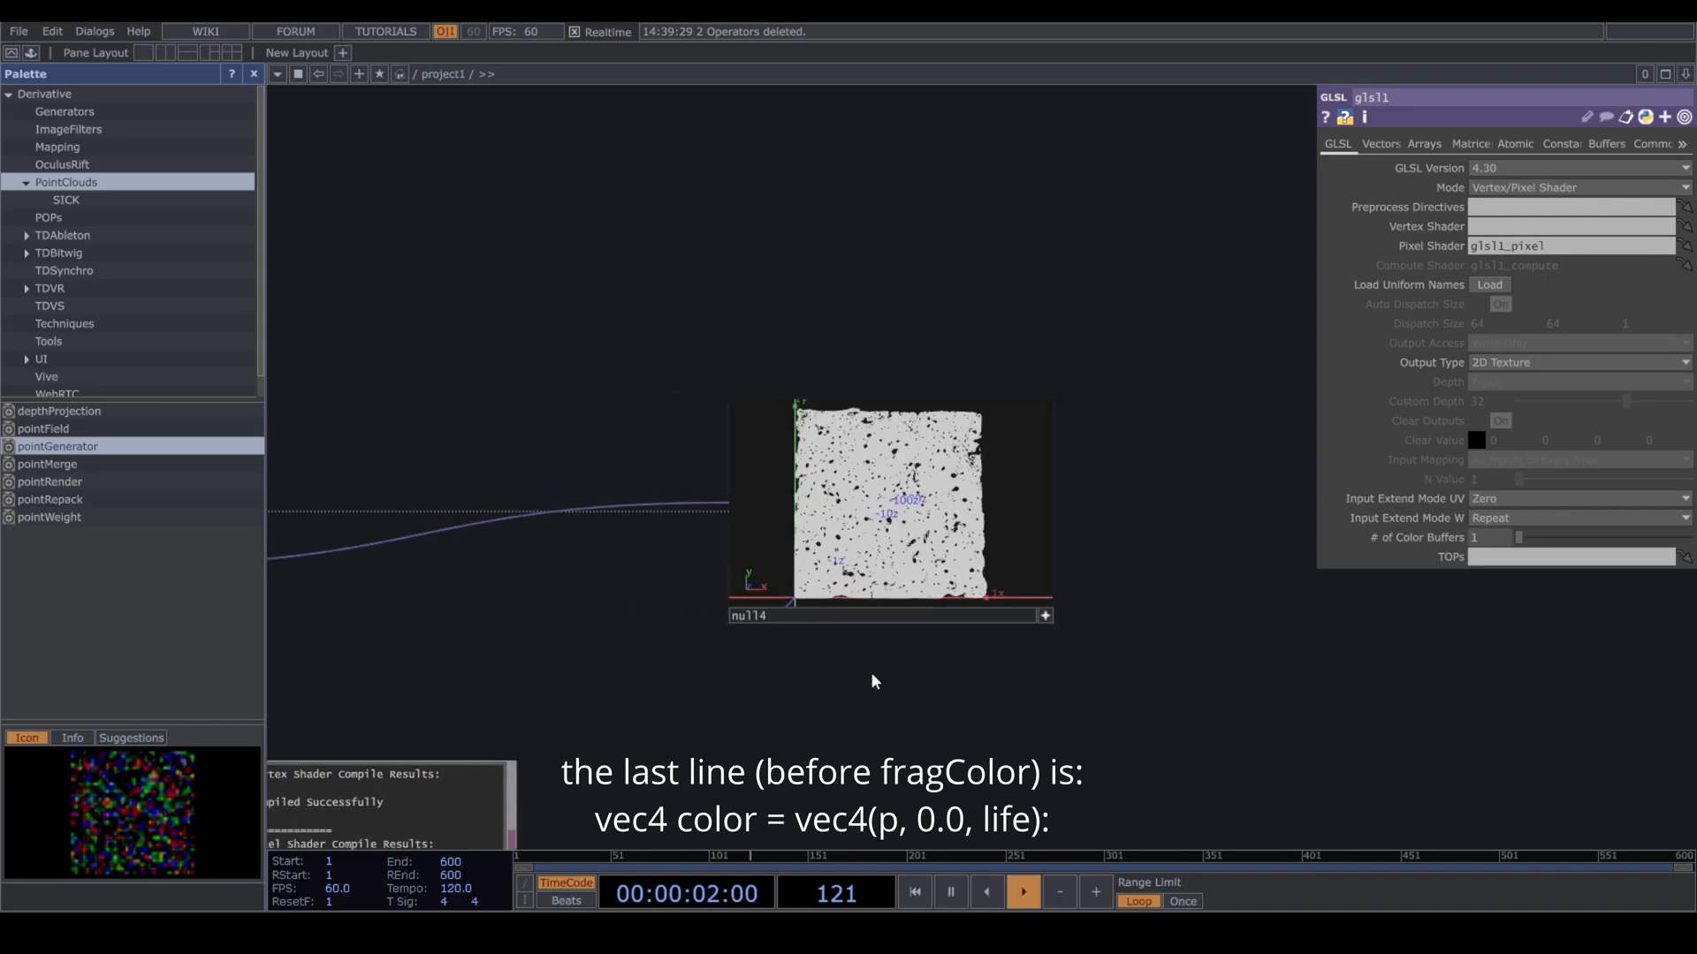
{"action": "scroll", "coordinate": [872, 681], "scroll_direction": "up", "scroll_amount": 3}
{"action": "scroll", "coordinate": [863, 674], "scroll_direction": "down", "scroll_amount": 8}
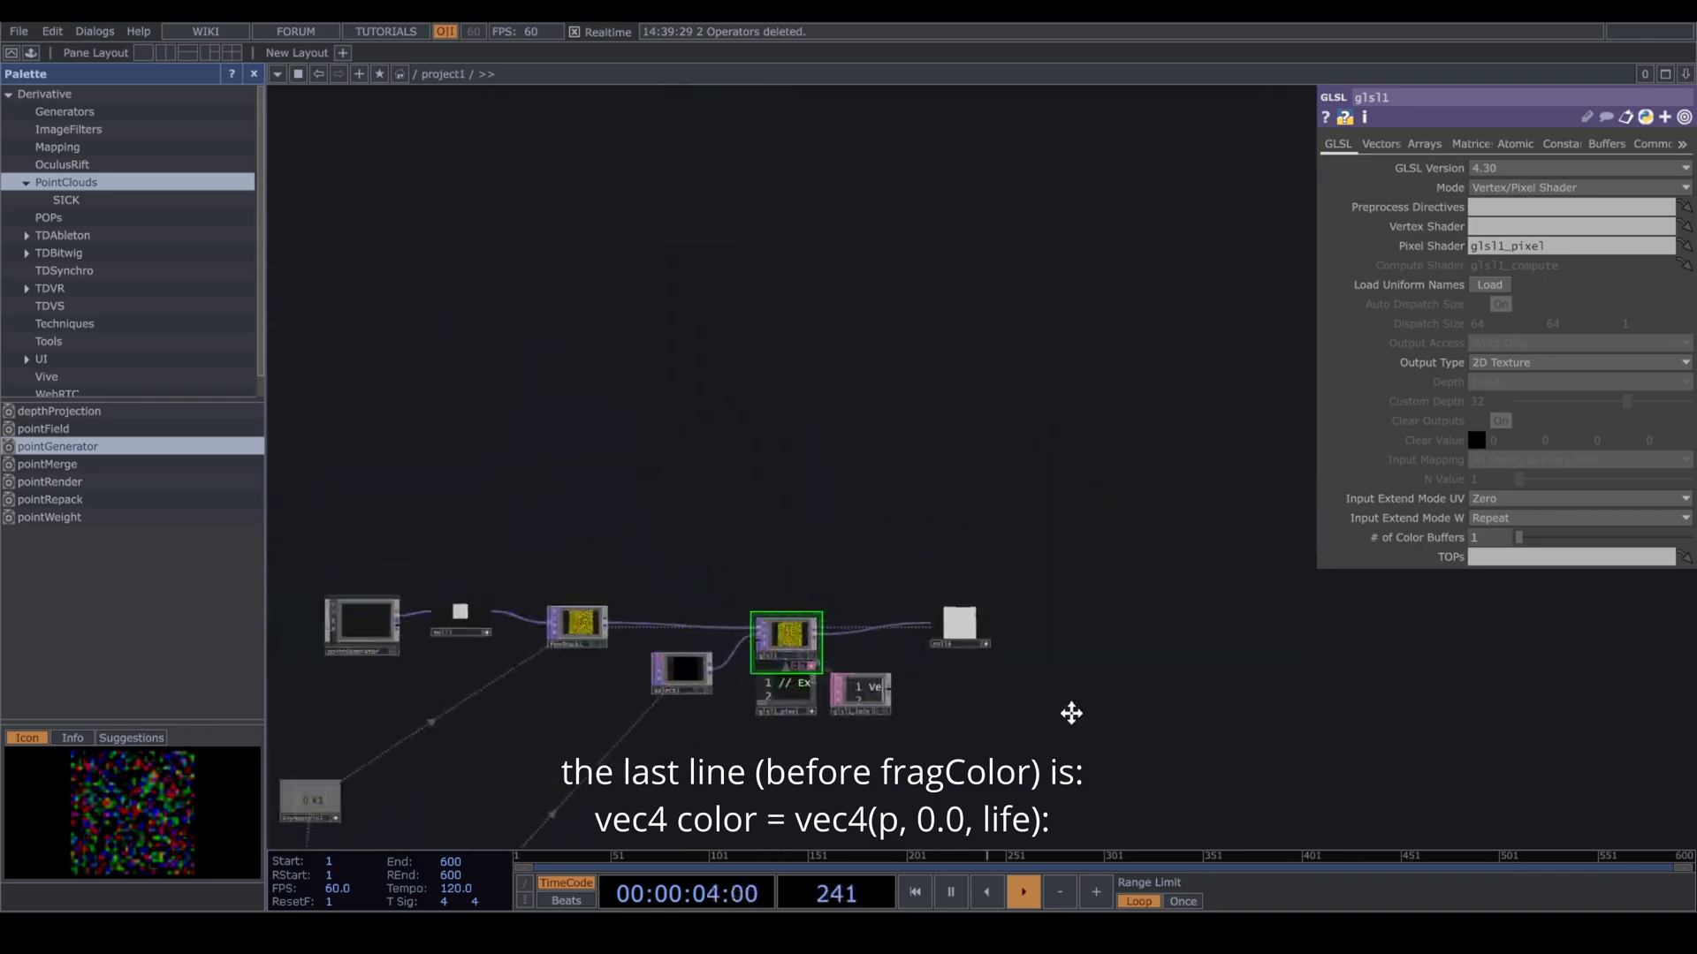
Add the line "life += 0.01;" below the life declaration in the glsl1_pixel shader, separated by a blank line.
{"action": "scroll", "coordinate": [825, 719], "scroll_direction": "up", "scroll_amount": 6}
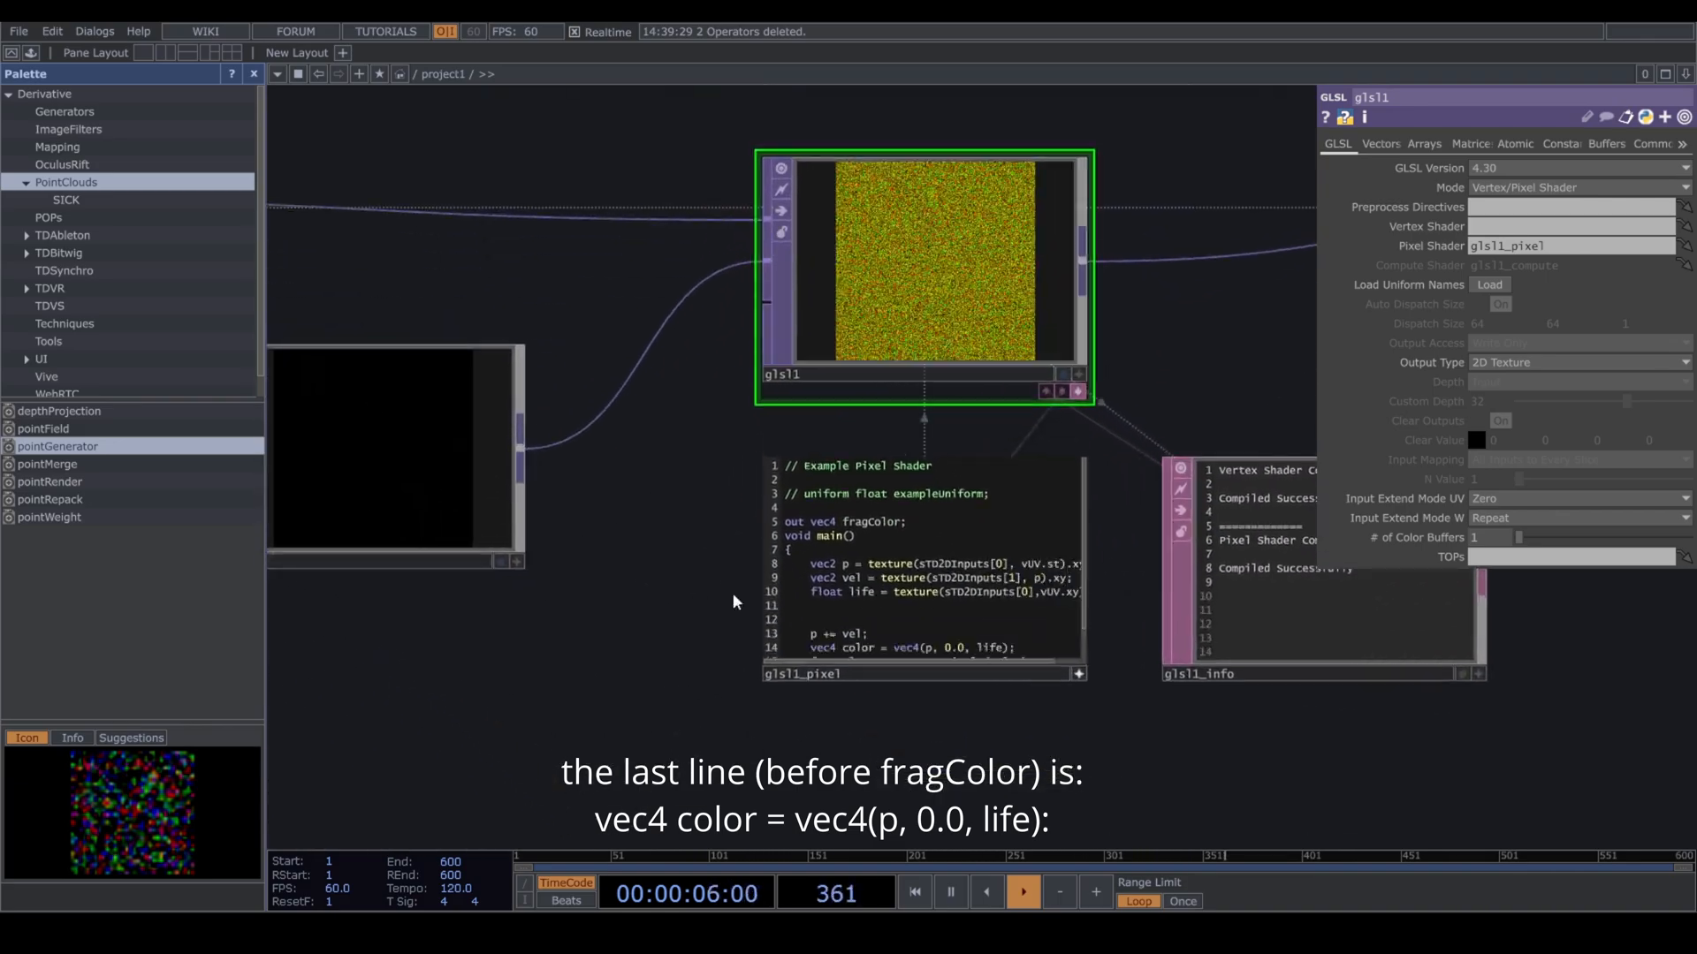
{"action": "scroll", "coordinate": [681, 580], "scroll_direction": "up", "scroll_amount": 3}
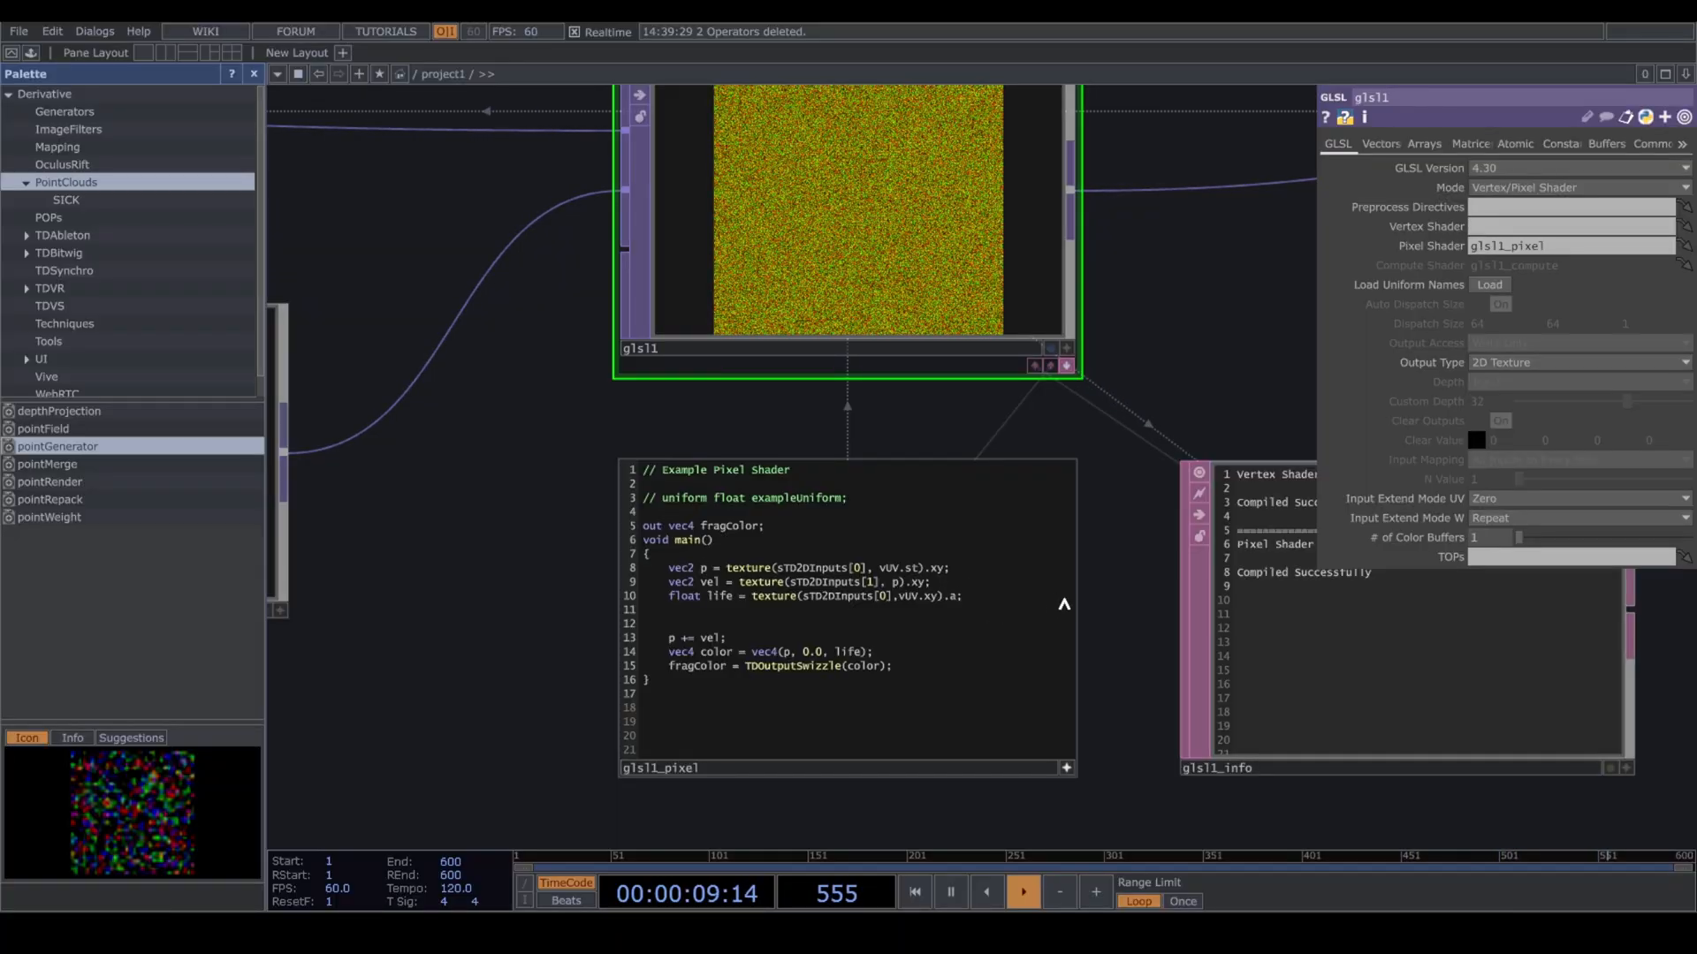
{"action": "key", "text": "Return"}
{"action": "key", "text": "Return"}
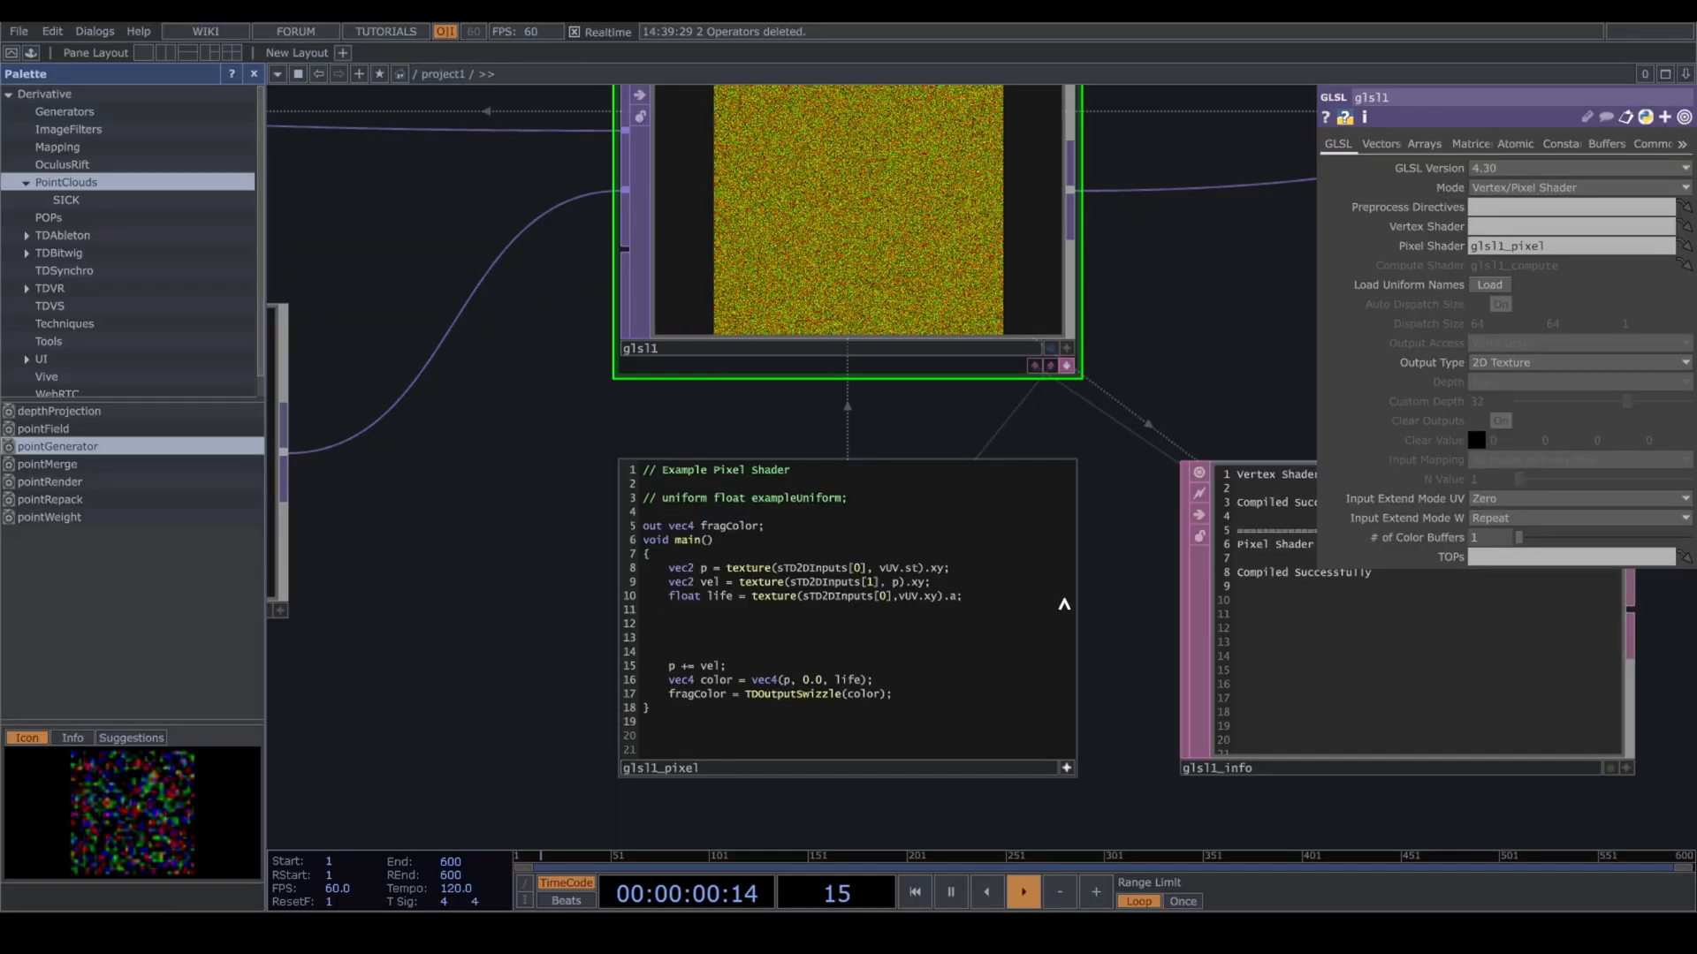
{"action": "type", "text": "life += 0.0"}
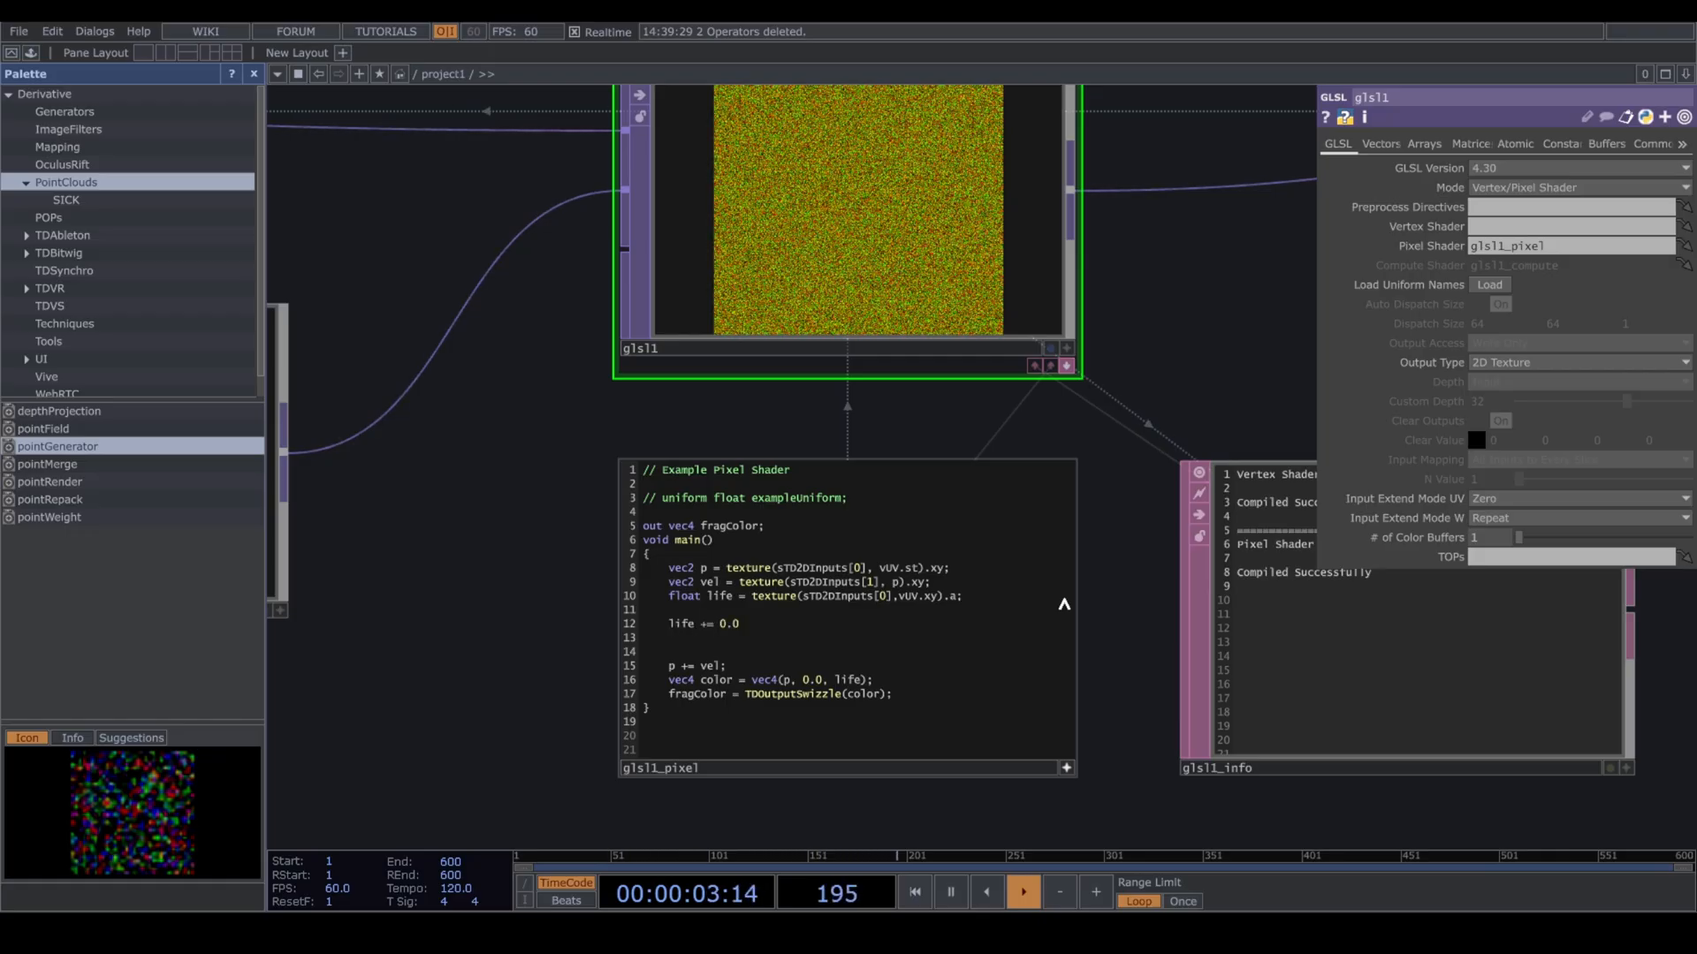
{"action": "type", "text": "1;"}
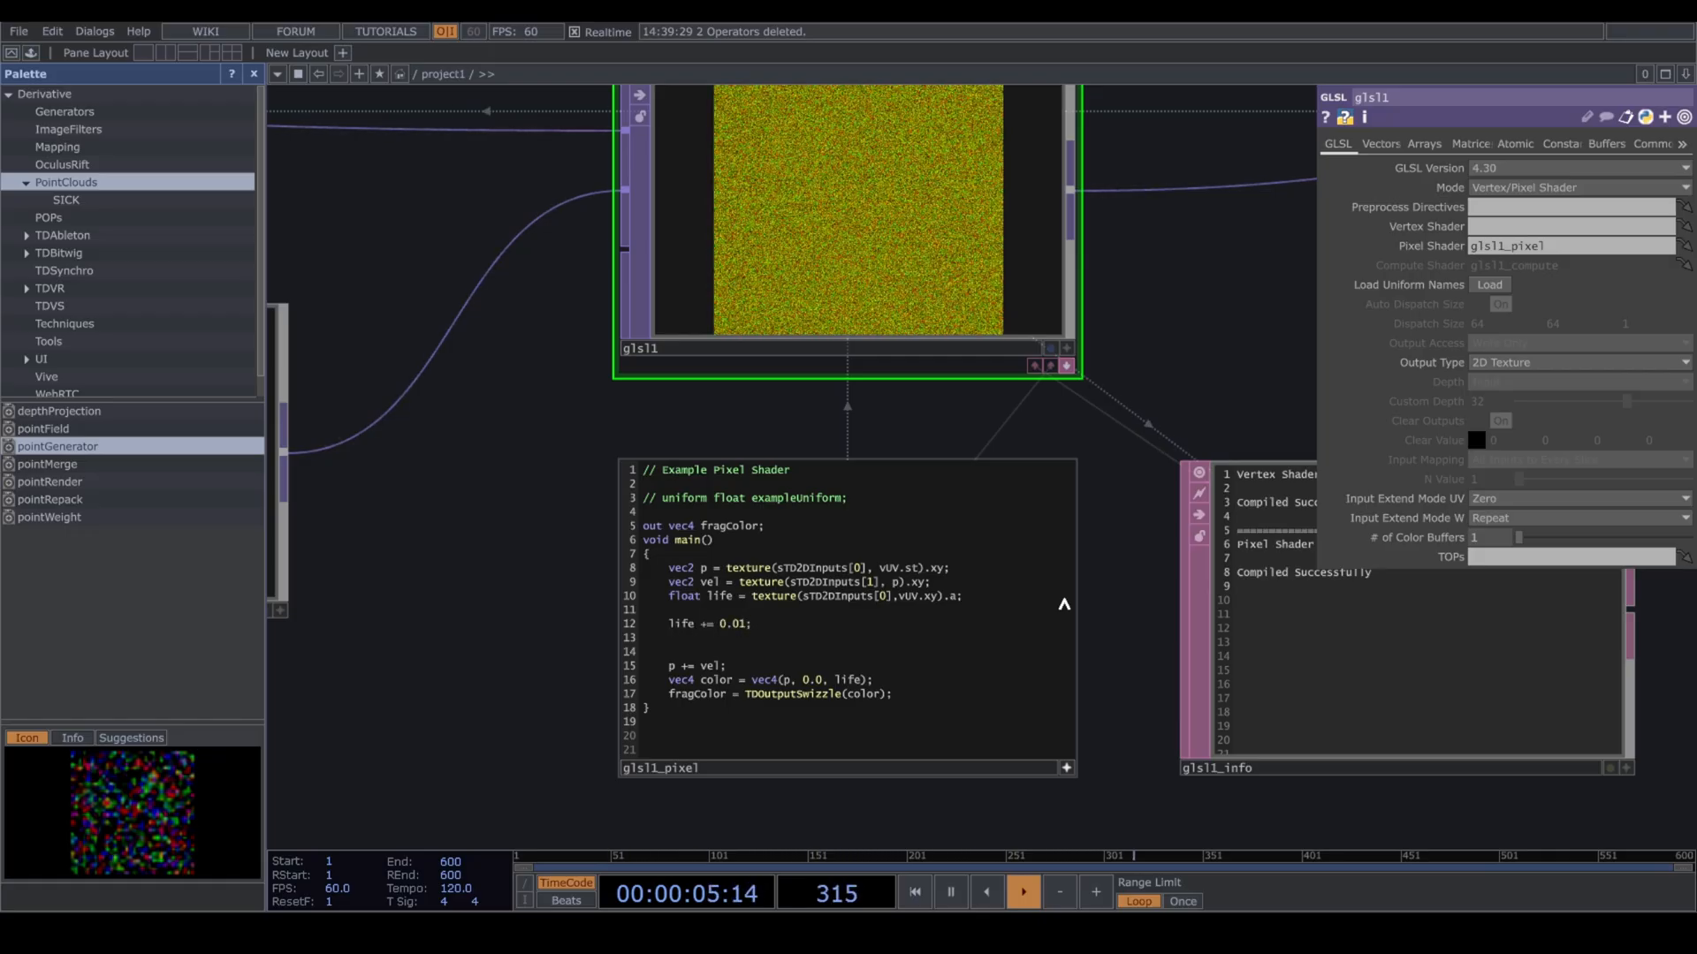
Add an "if(life > 1.0)" statement with an empty braced block below the life increment.
{"action": "key", "text": "Return"}
{"action": "key", "text": "Return"}
{"action": "type", "text": "if("}
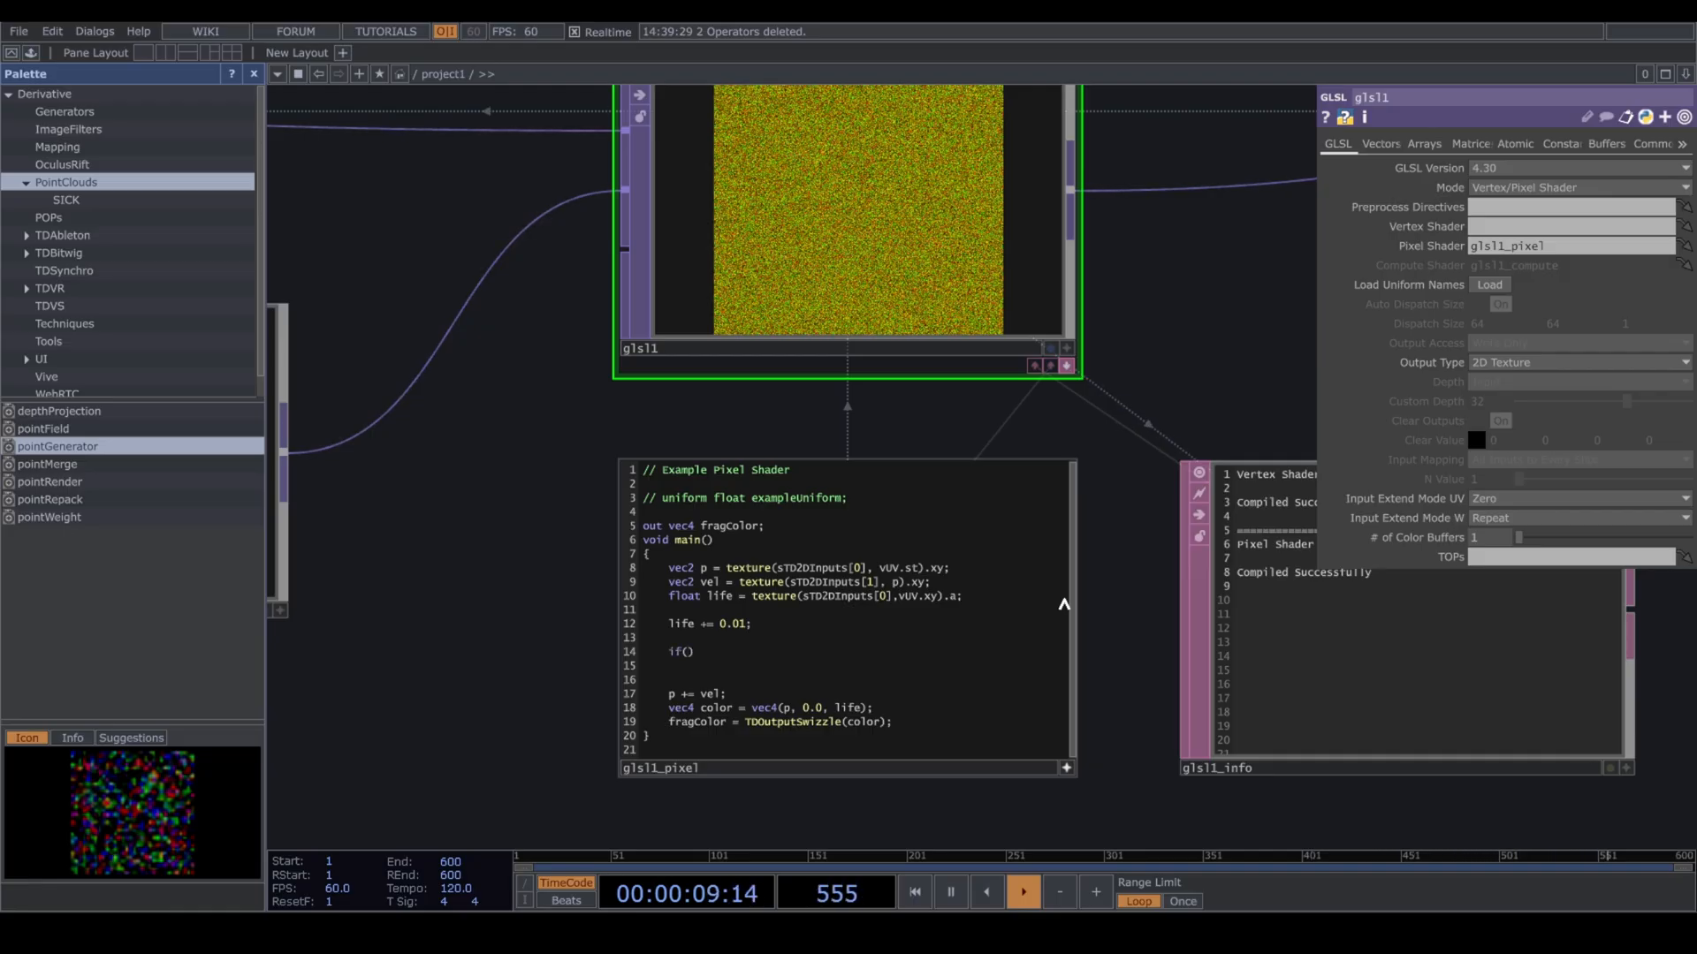
{"action": "type", "text": "life "}
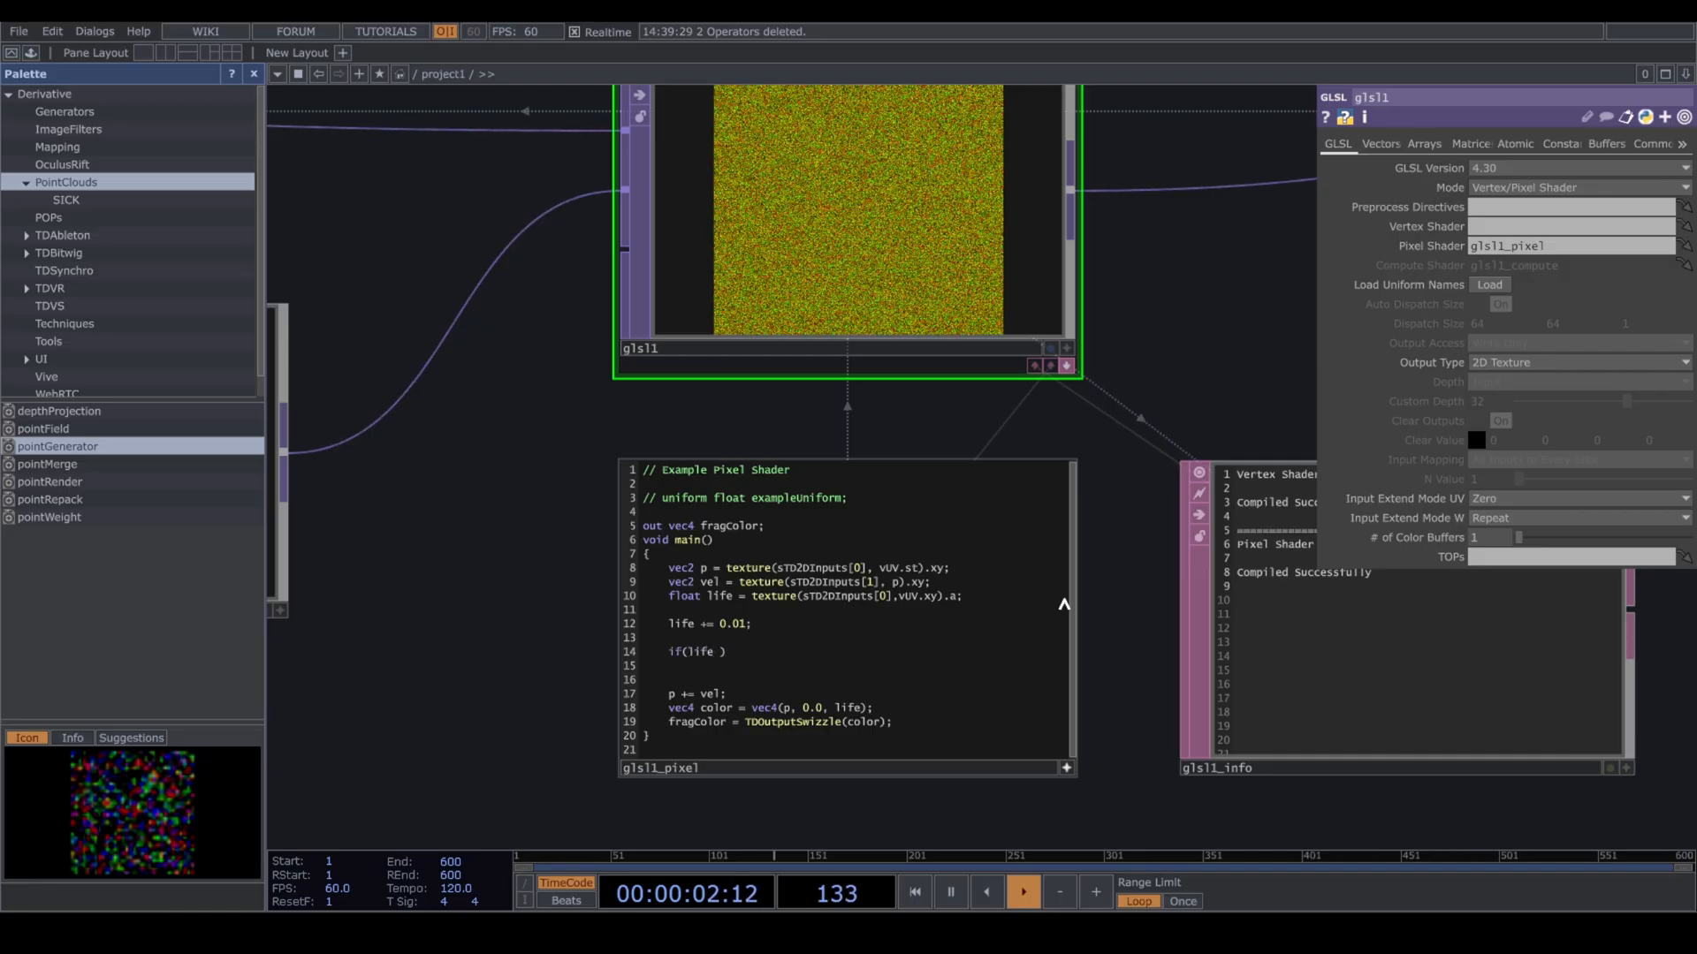
{"action": "type", "text": "> 1.0"}
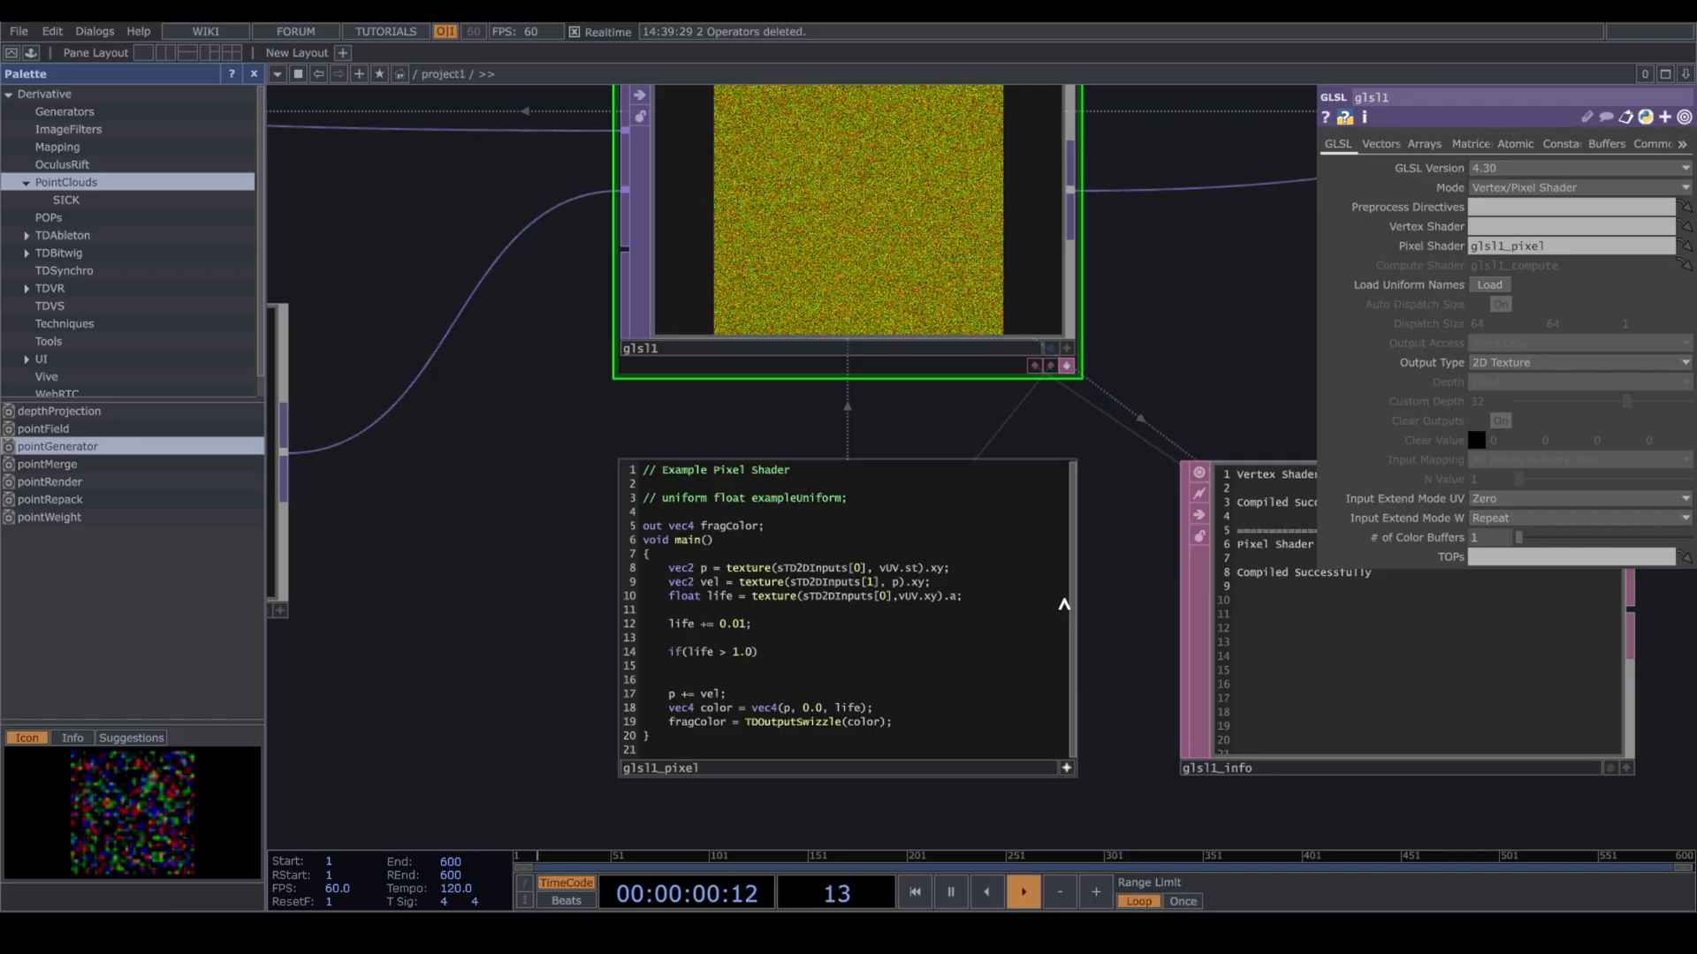
{"action": "key", "text": "Return"}
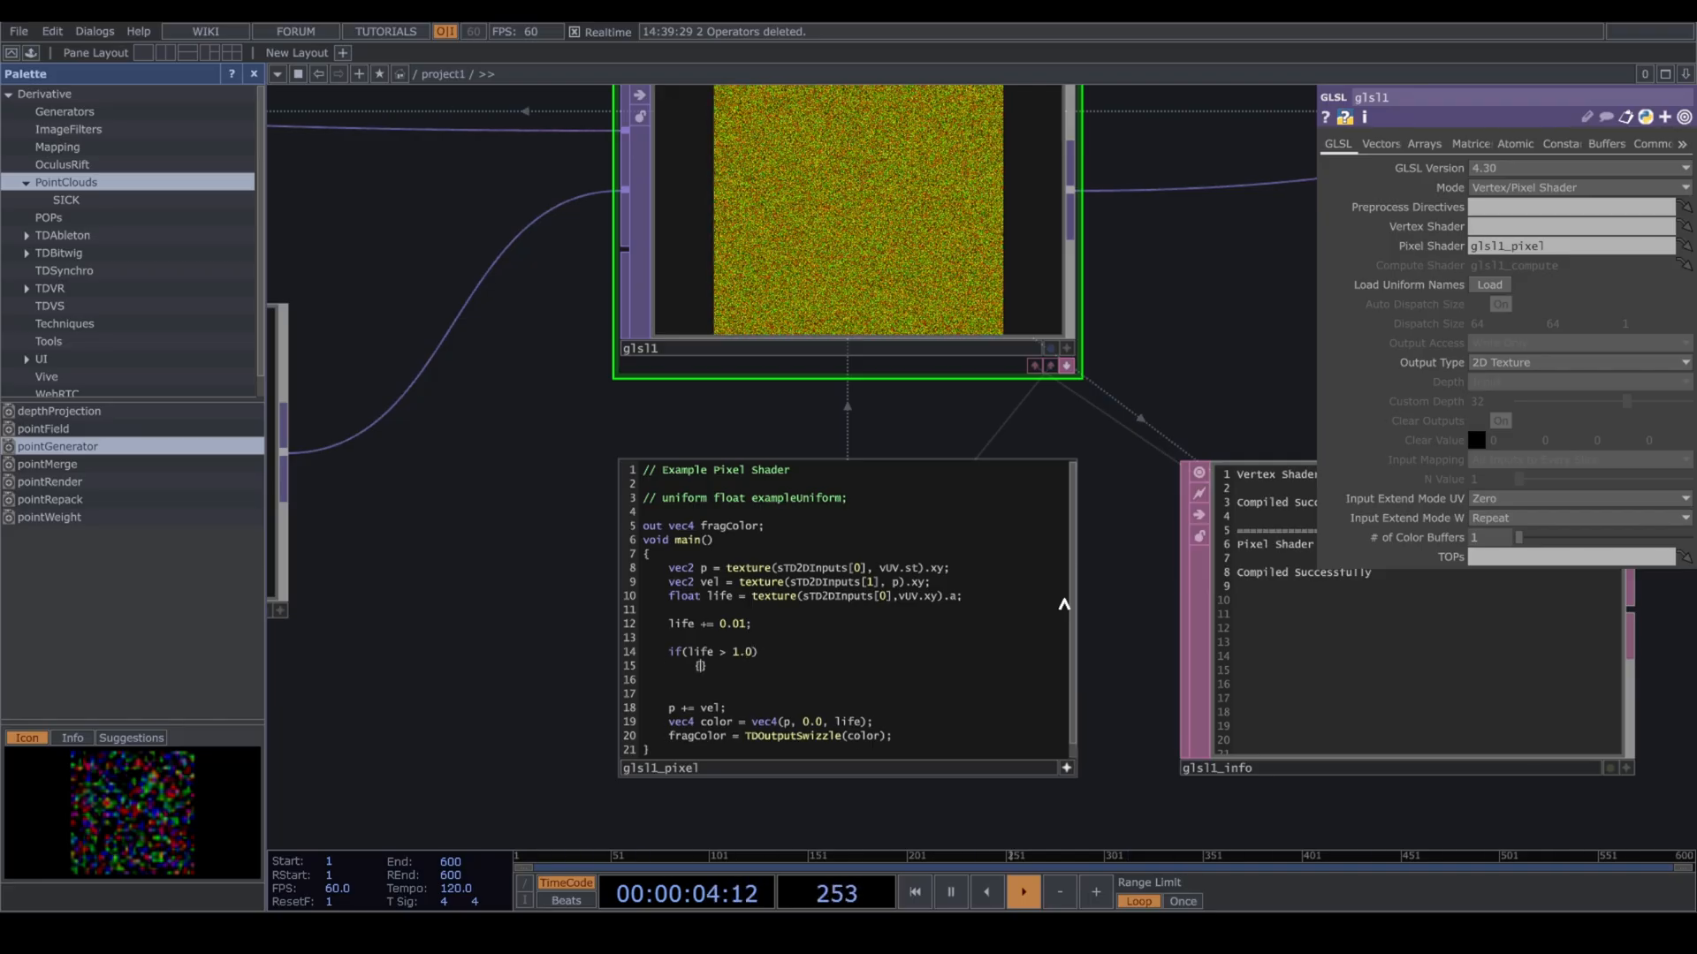
{"action": "key", "text": "Return"}
{"action": "key", "text": "Return"}
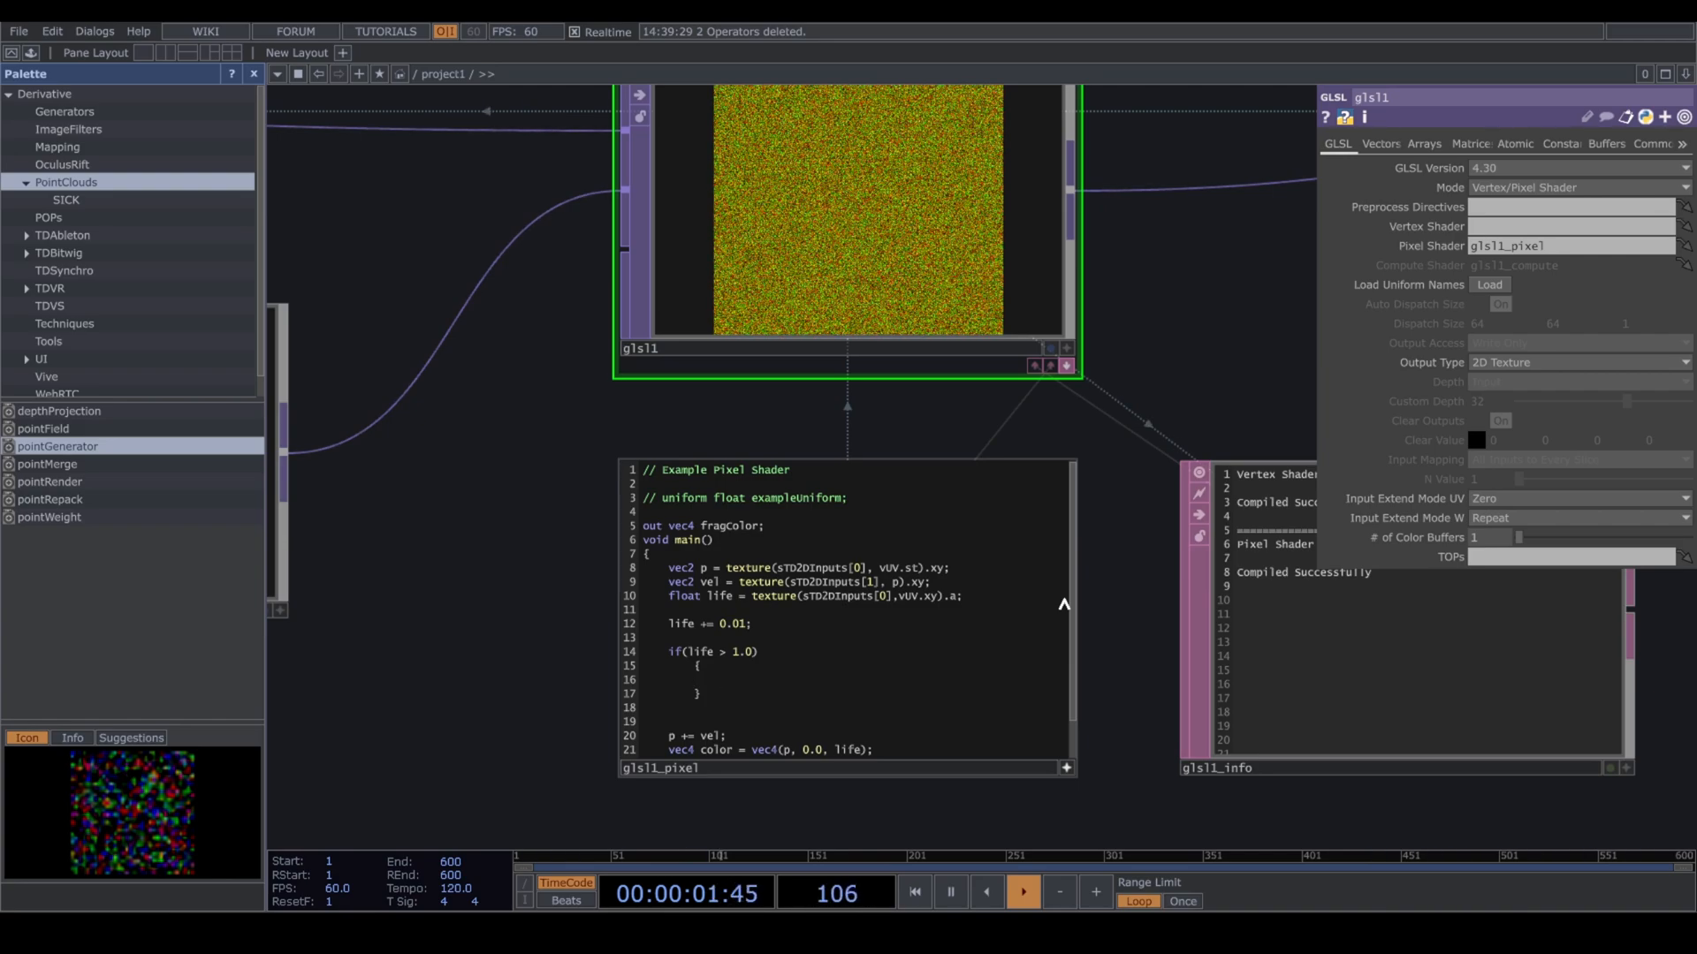
Fill the if block with the lines "life = 0.0;" and "p = init_p;".
{"action": "type", "text": "life = 0.0;"}
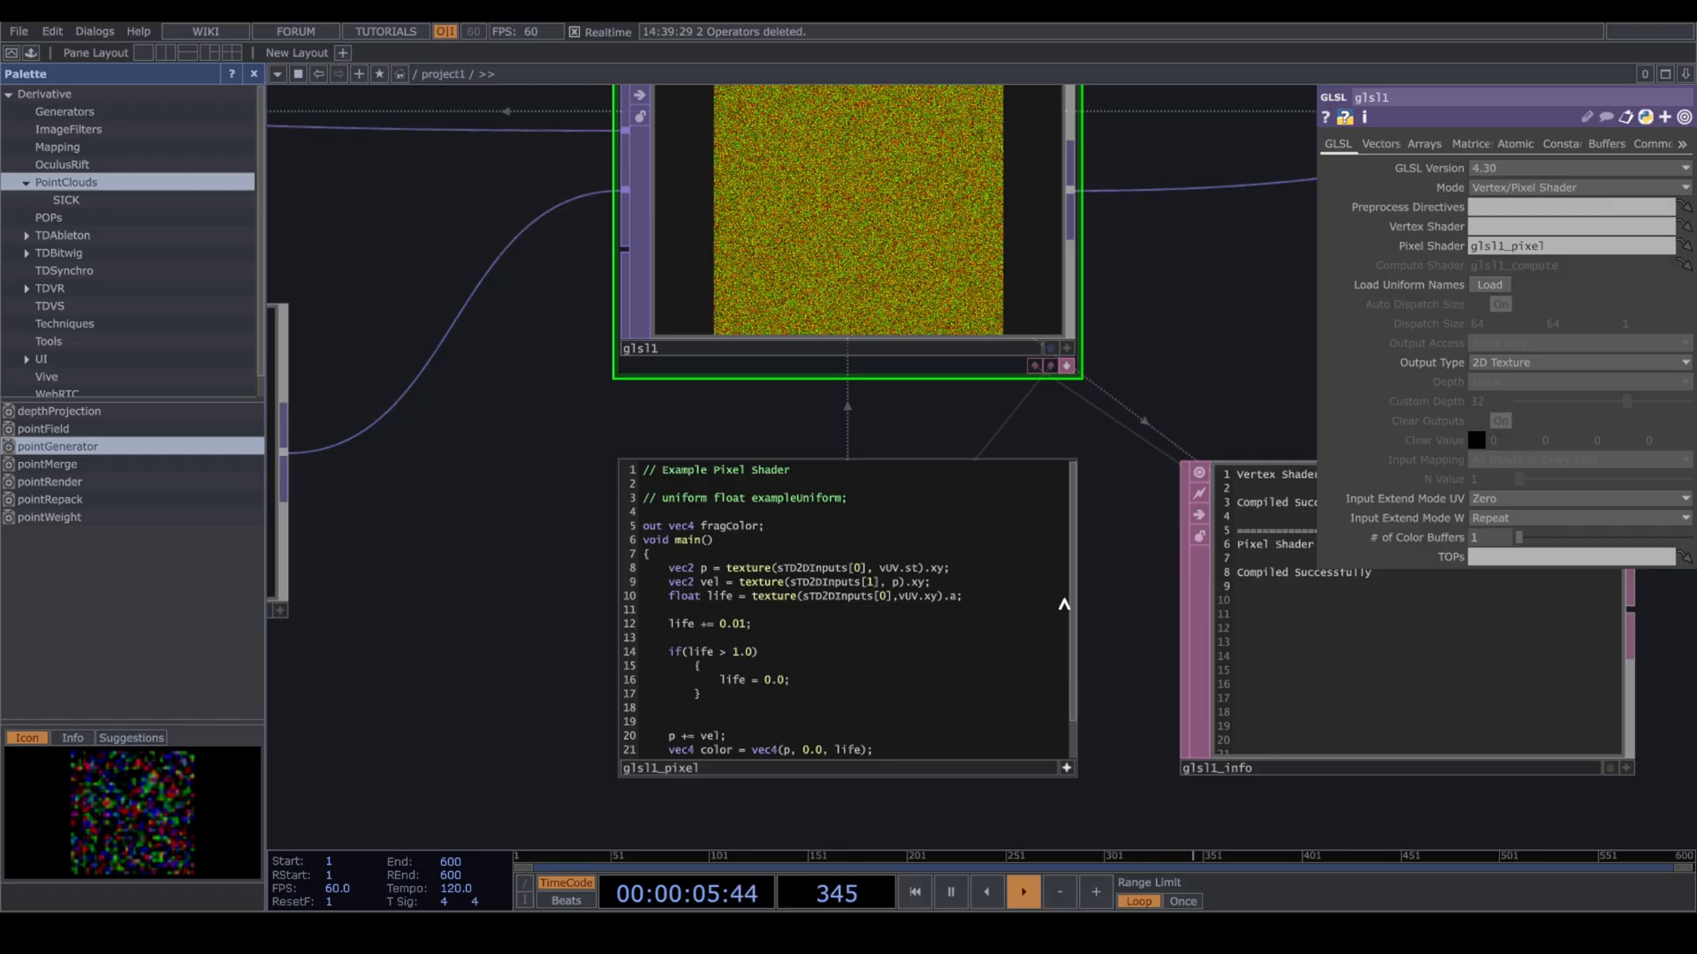
{"action": "key", "text": "Return"}
{"action": "type", "text": "p "}
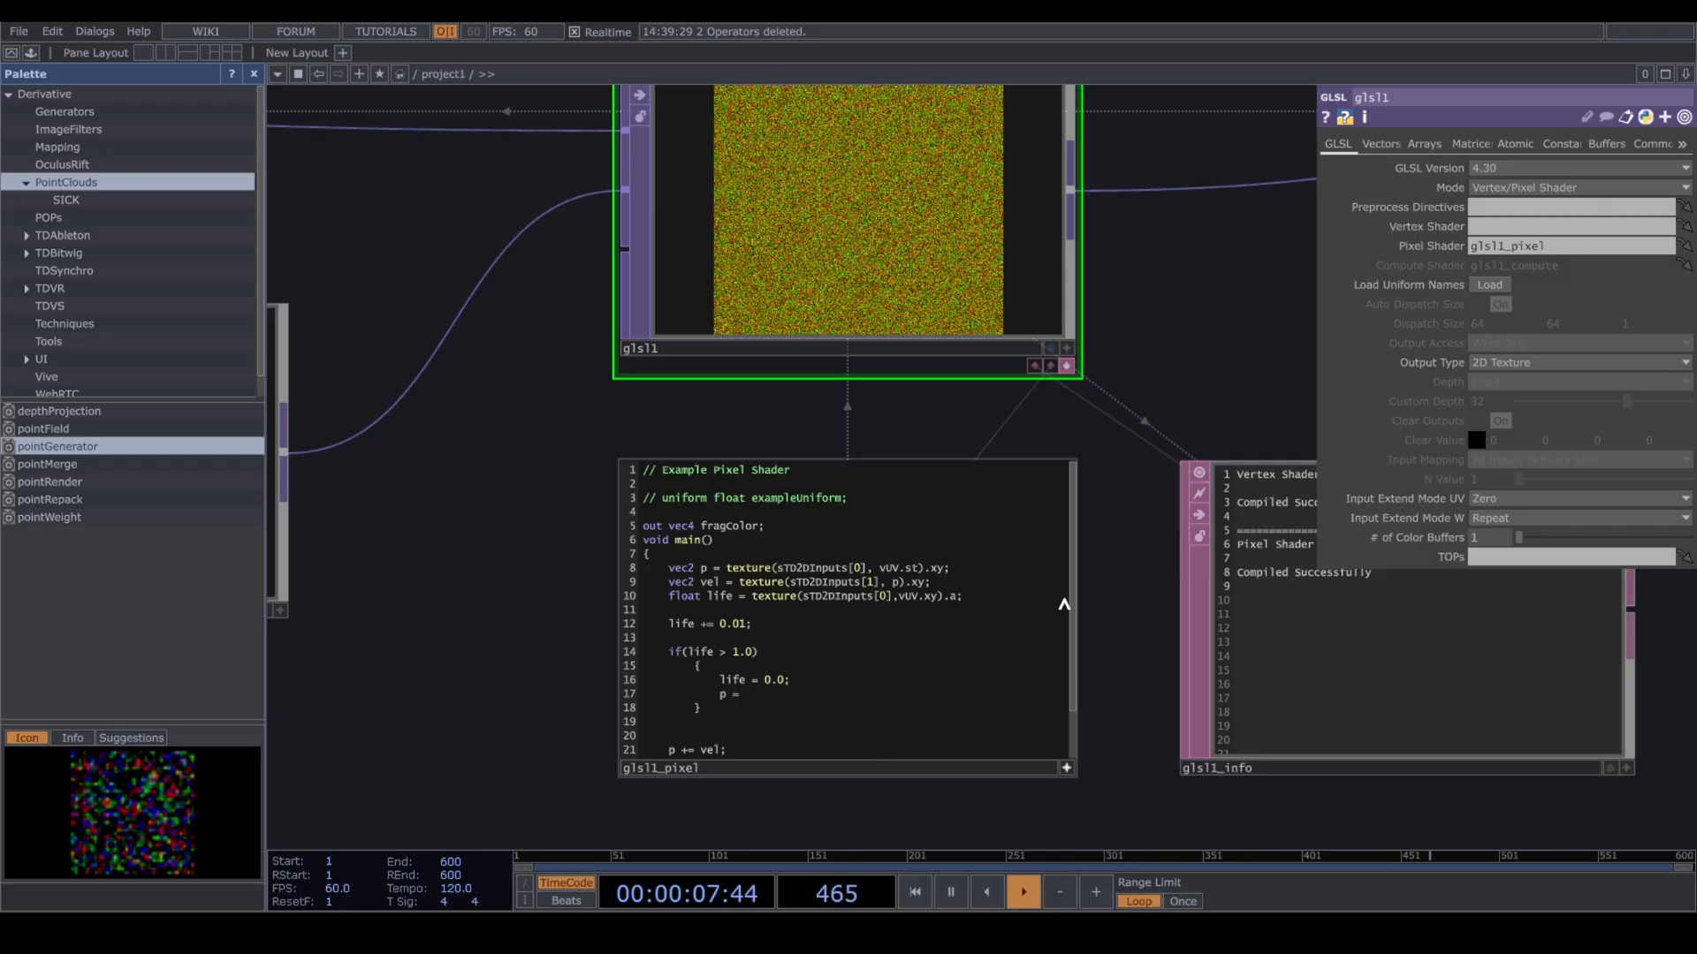
{"action": "type", "text": "= init"}
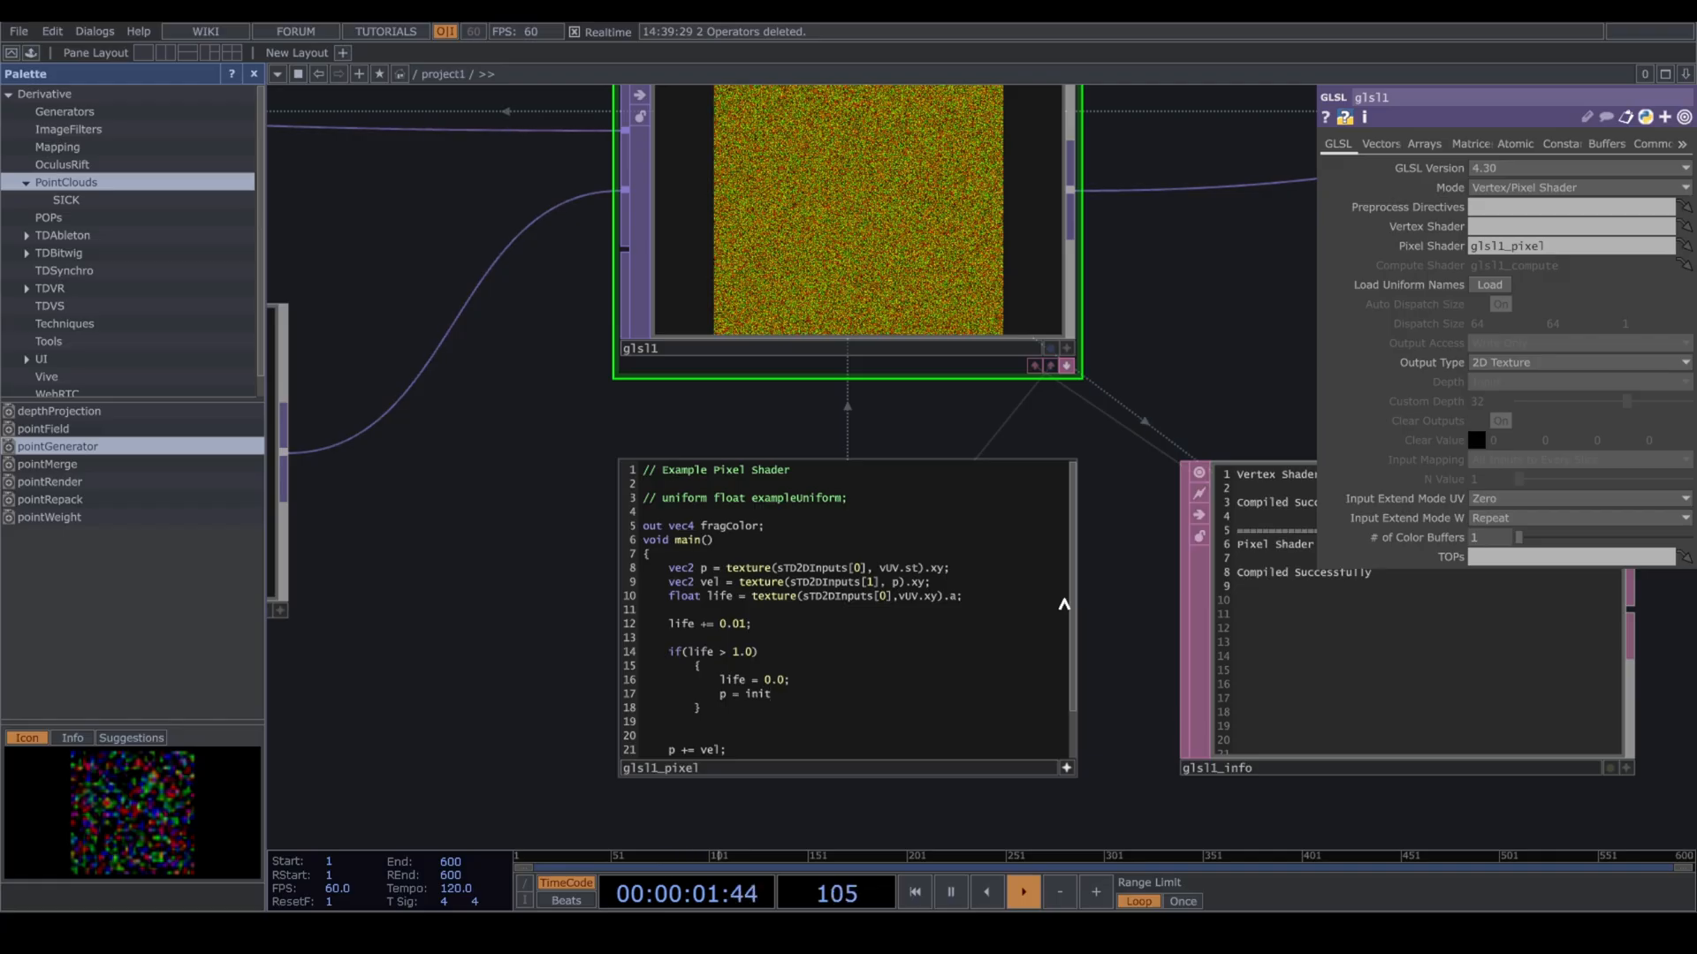
{"action": "type", "text": "_p"}
Declare "vec2 init_p = texture(sTD2DInputs[2], vUV.xy).xy;" directly below the life declaration.
{"action": "key", "text": "Up"}
{"action": "key", "text": "Up"}
{"action": "key", "text": "Up"}
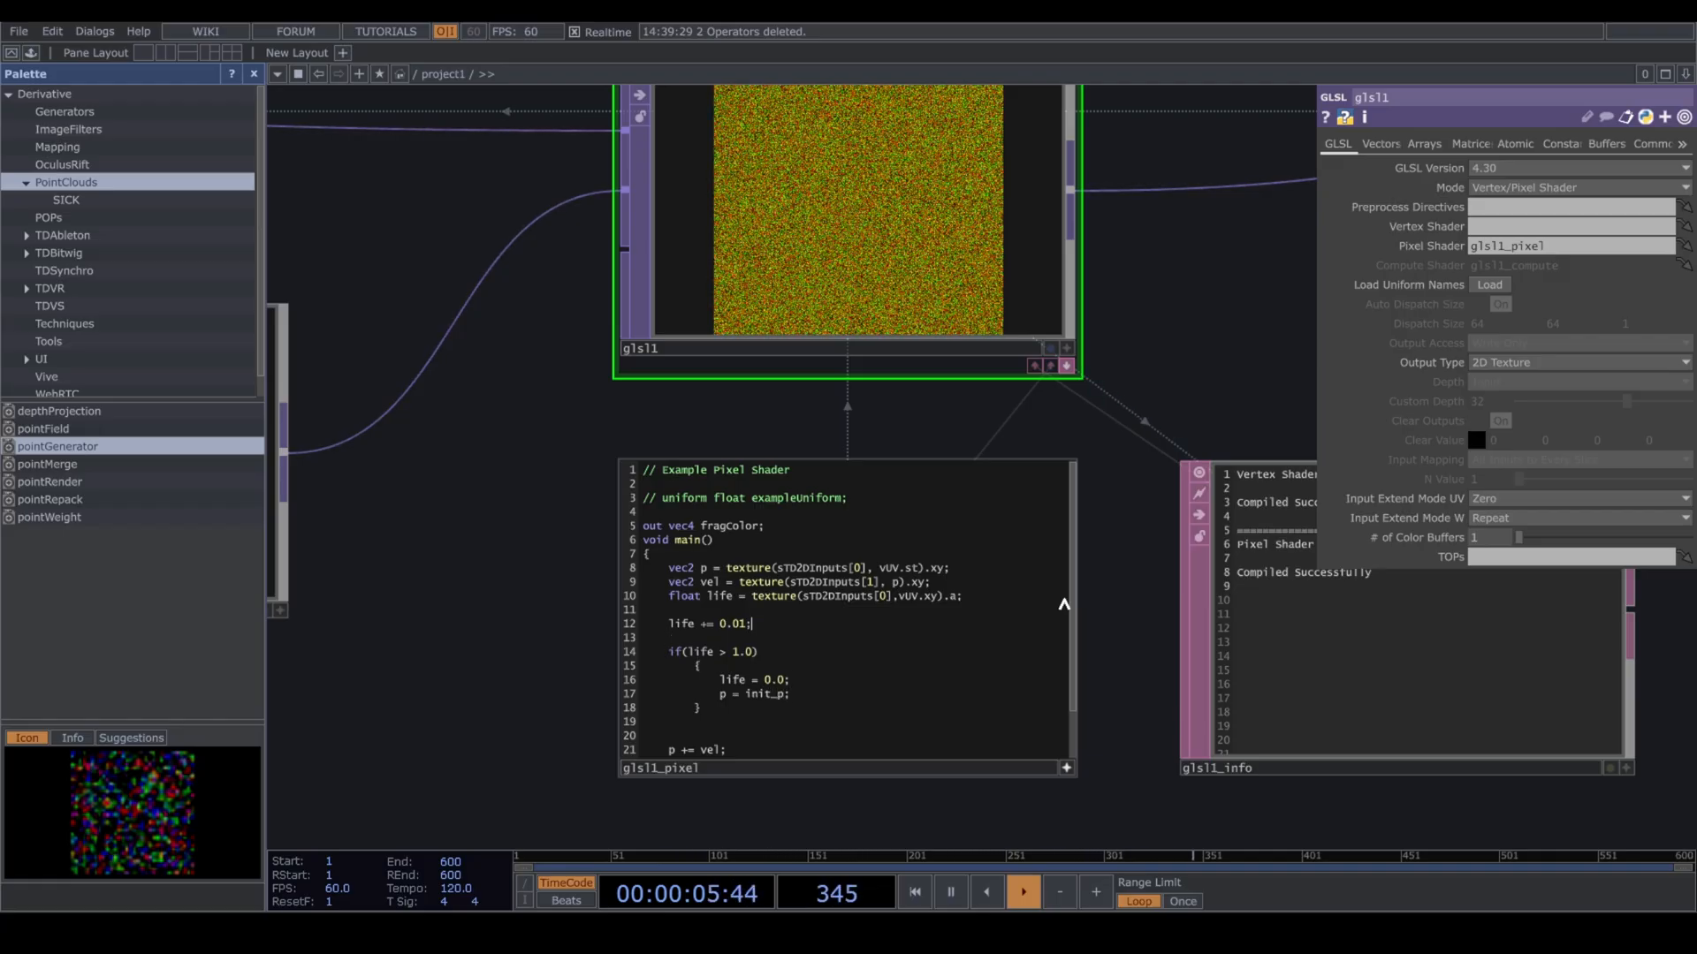
{"action": "key", "text": "Return"}
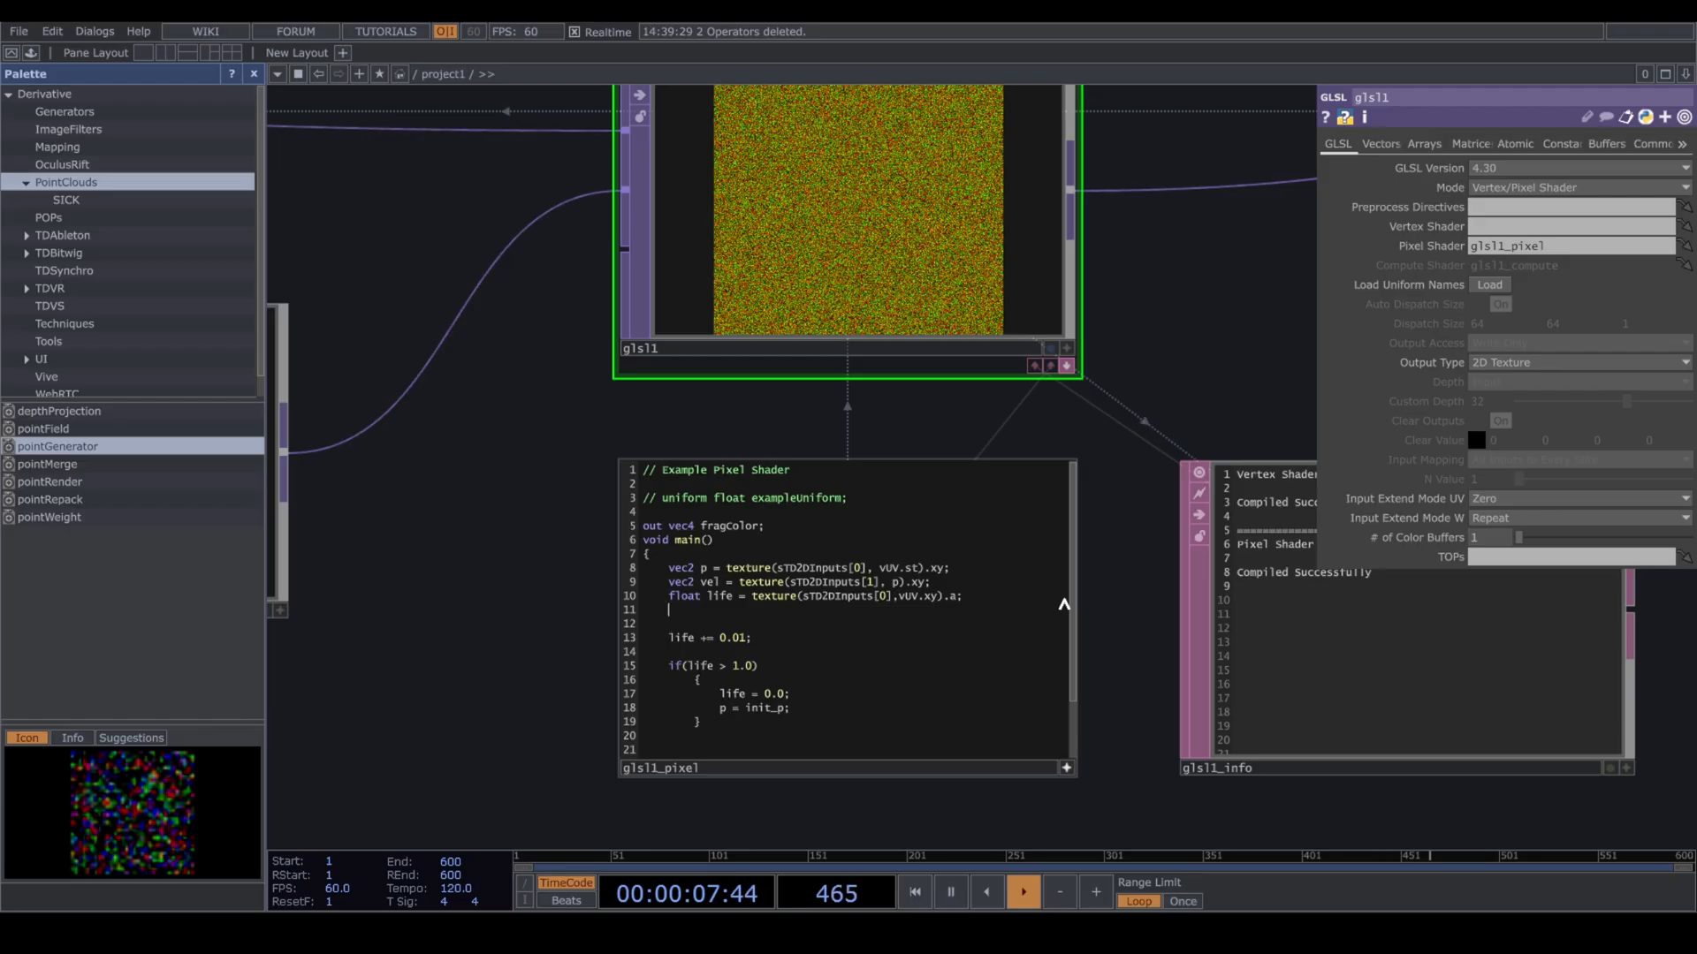
{"action": "type", "text": "vec2 init_p"}
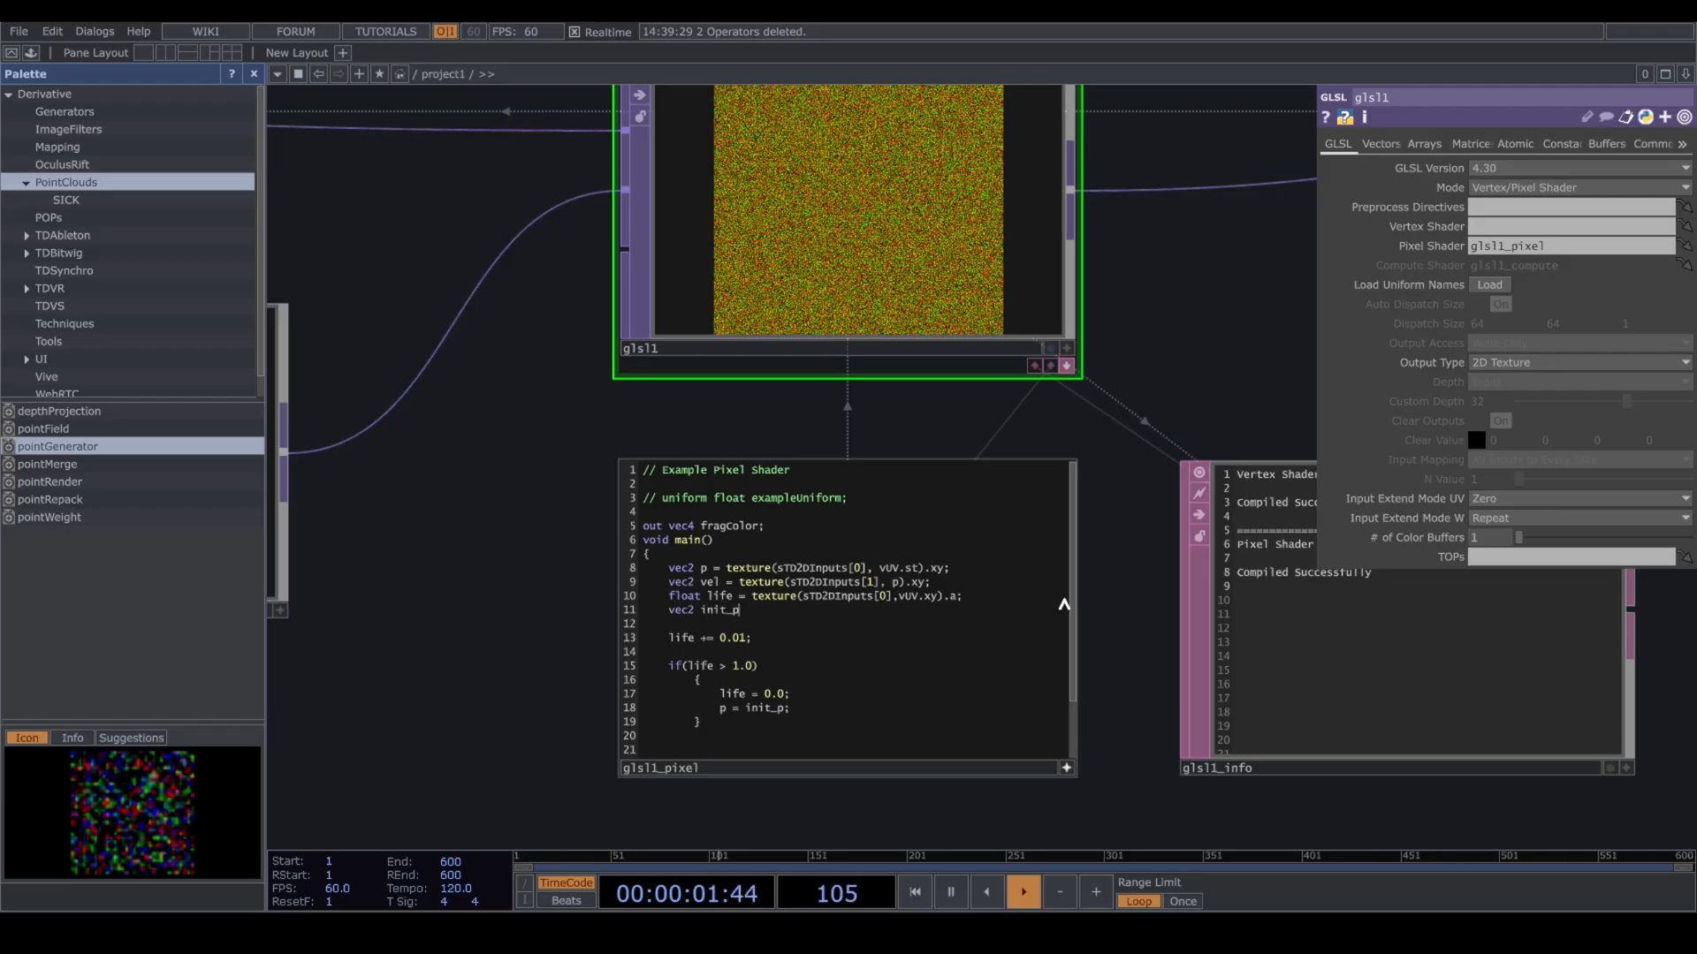
{"action": "type", "text": " = texture("}
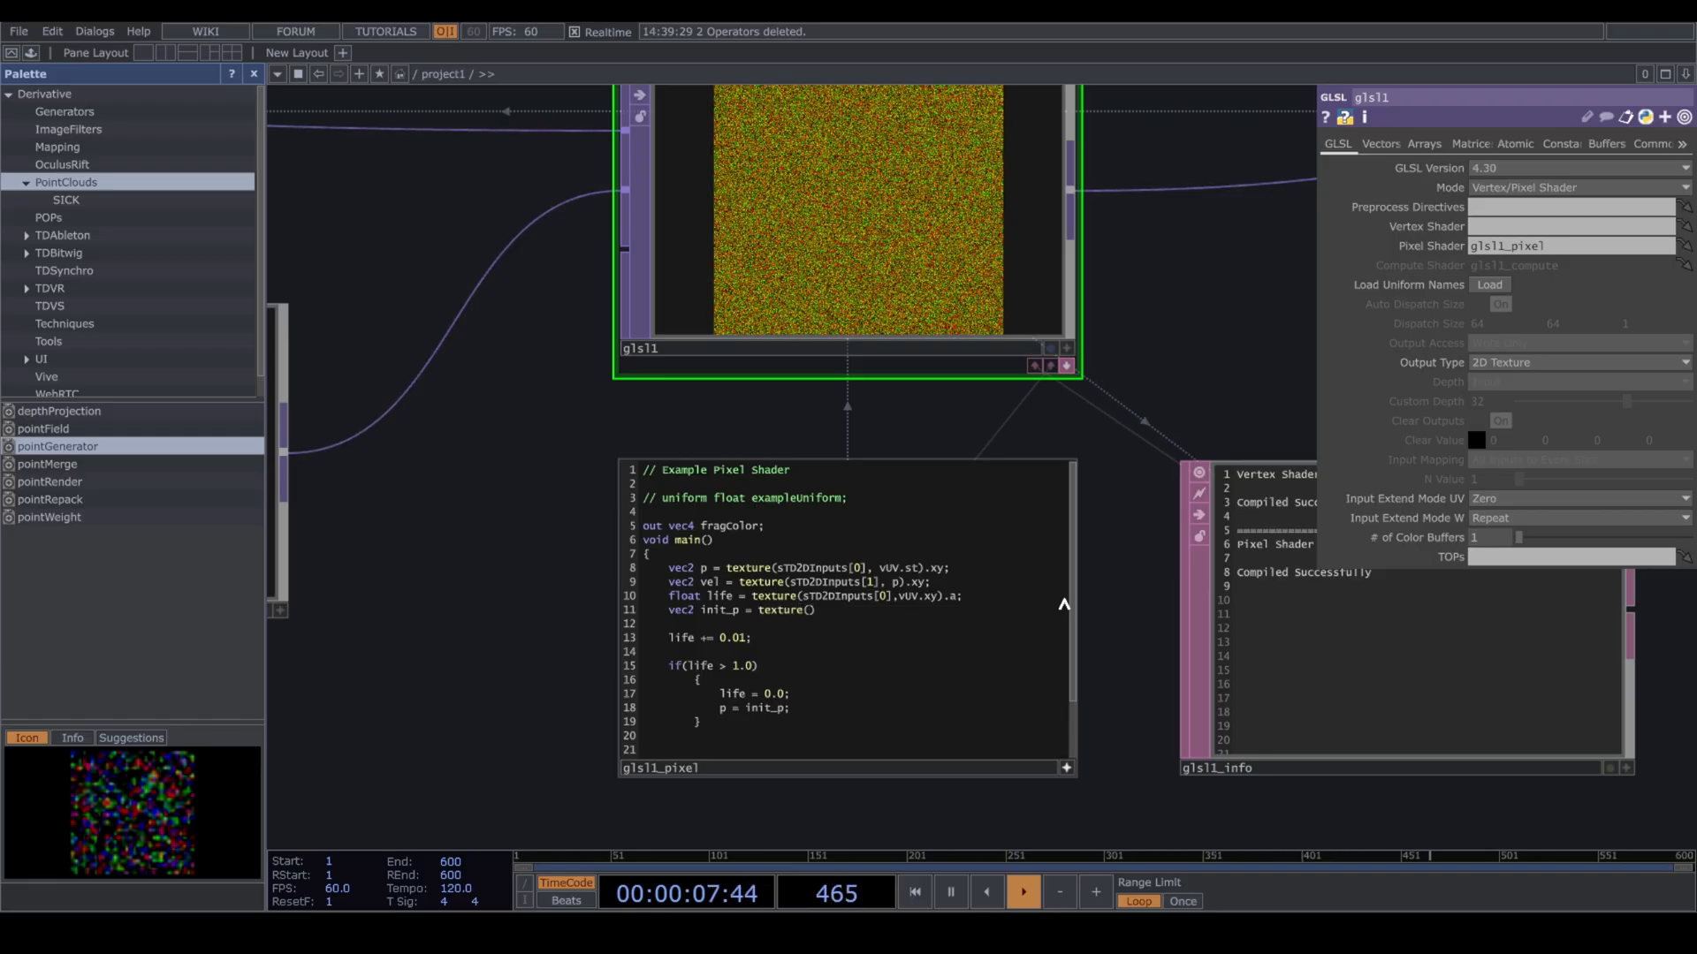
{"action": "type", "text": "sTD2"}
{"action": "key", "text": "BackSpace"}
{"action": "key", "text": "BackSpace"}
{"action": "type", "text": "DInpu"}
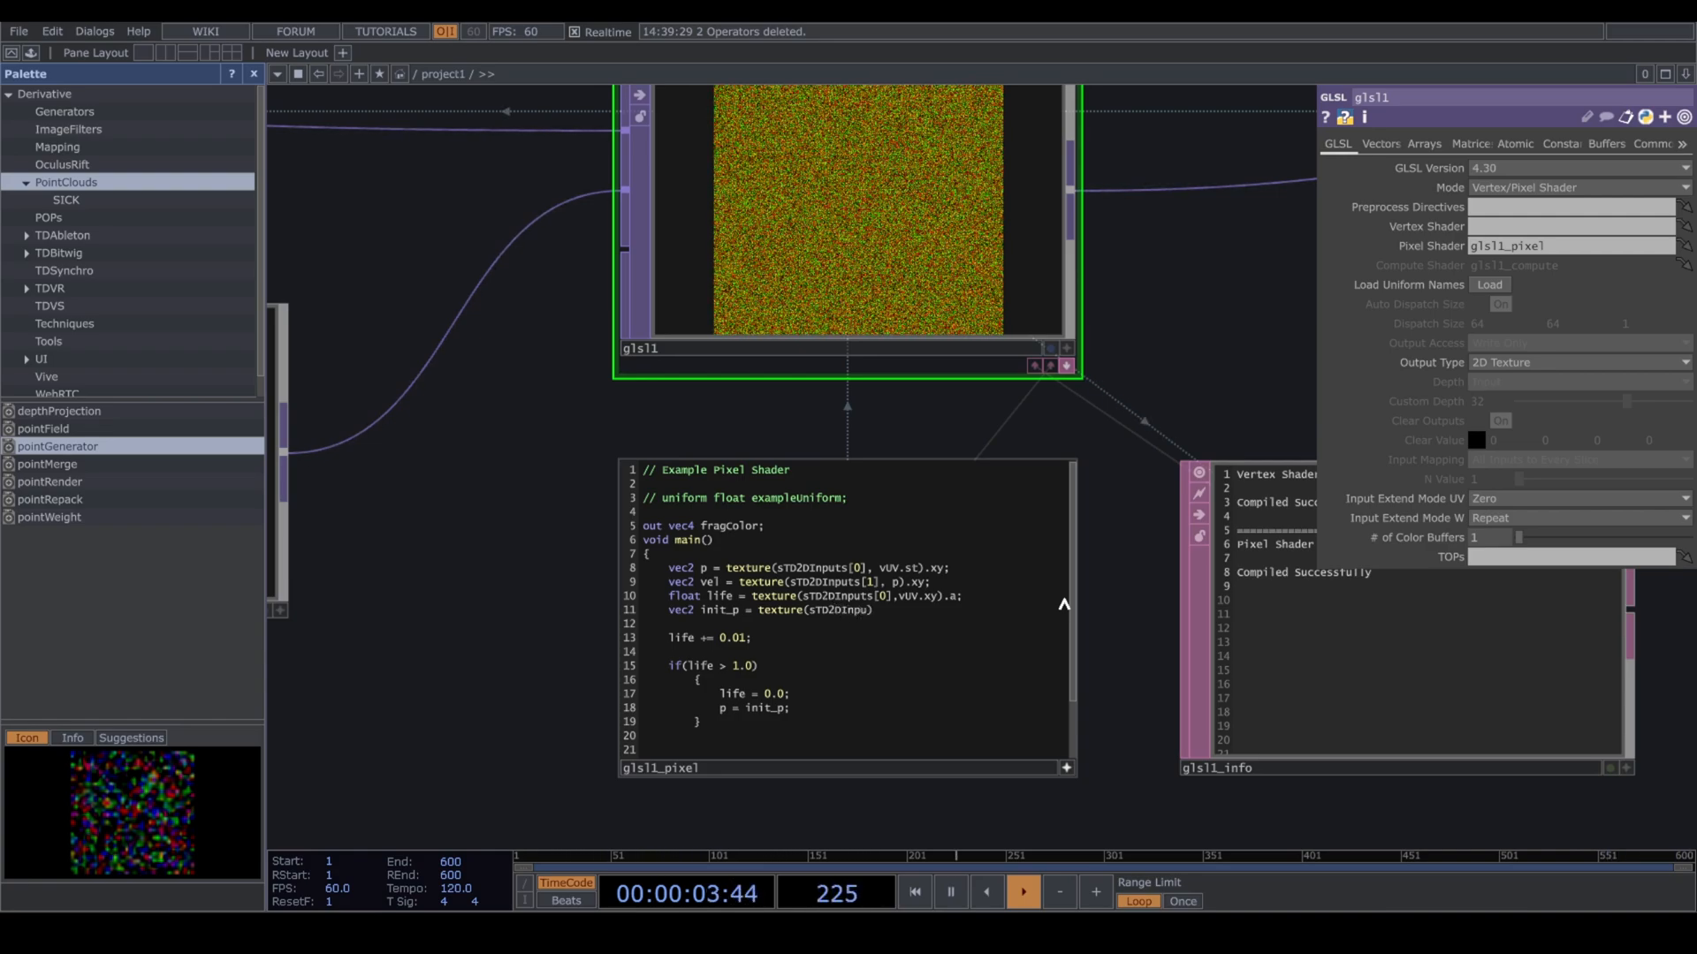
{"action": "type", "text": "ts[]"}
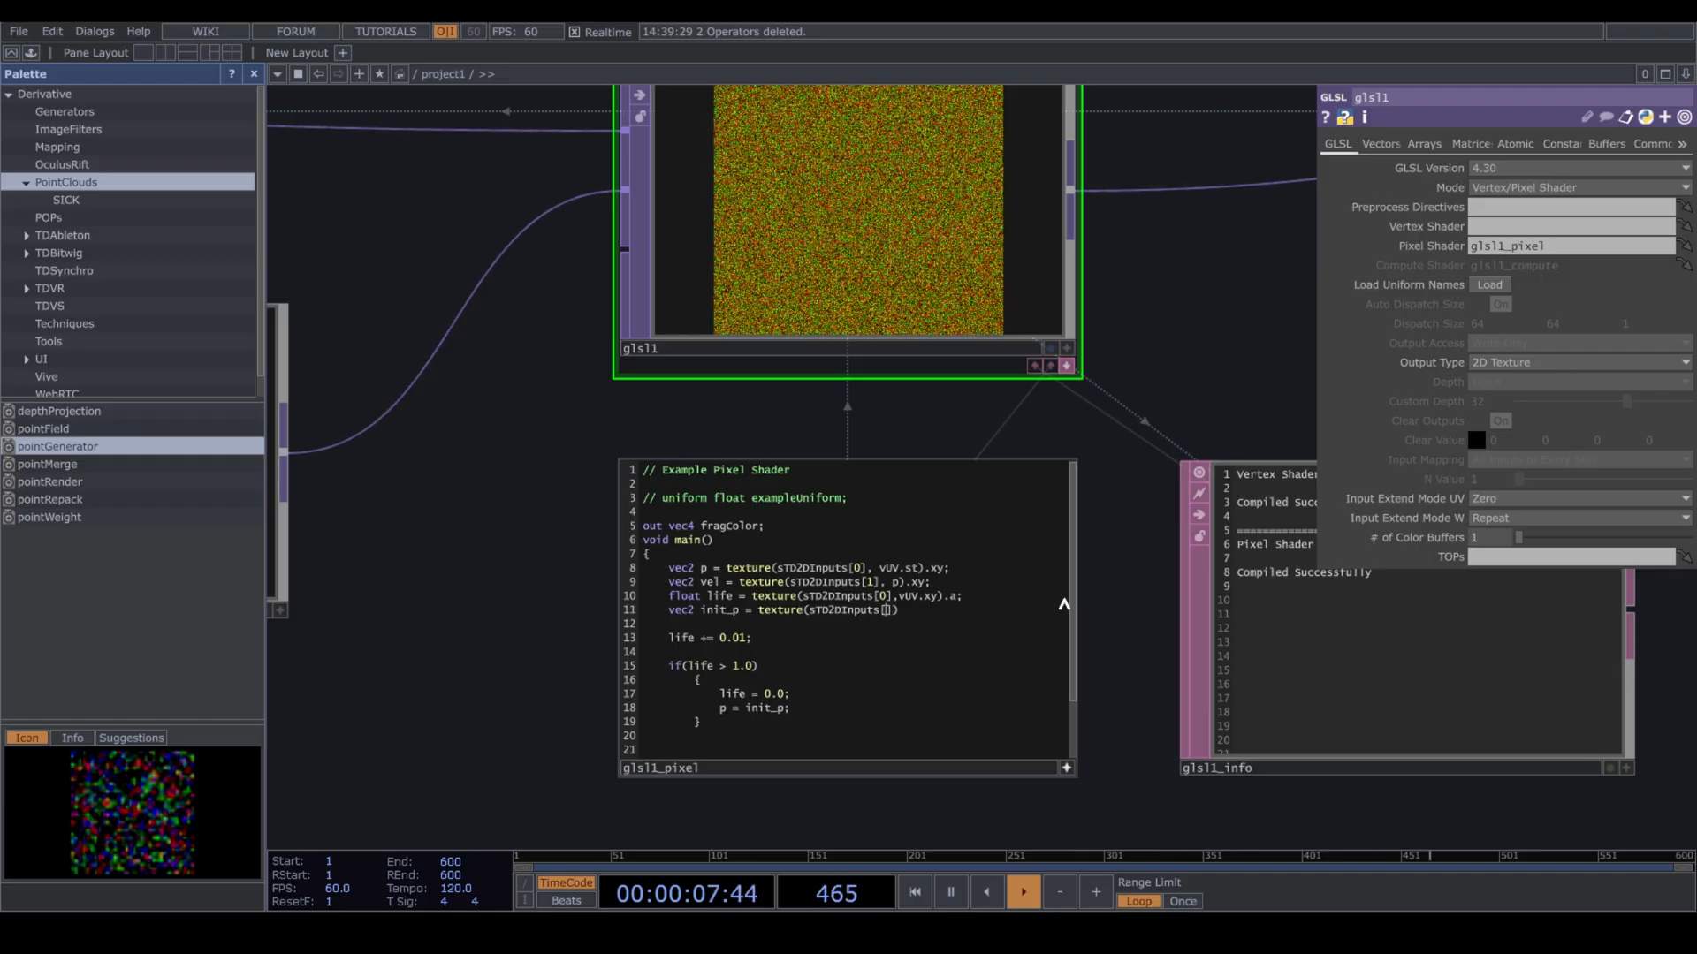
{"action": "type", "text": "2"}
{"action": "key", "text": "End"}
{"action": "type", "text": ", vU"}
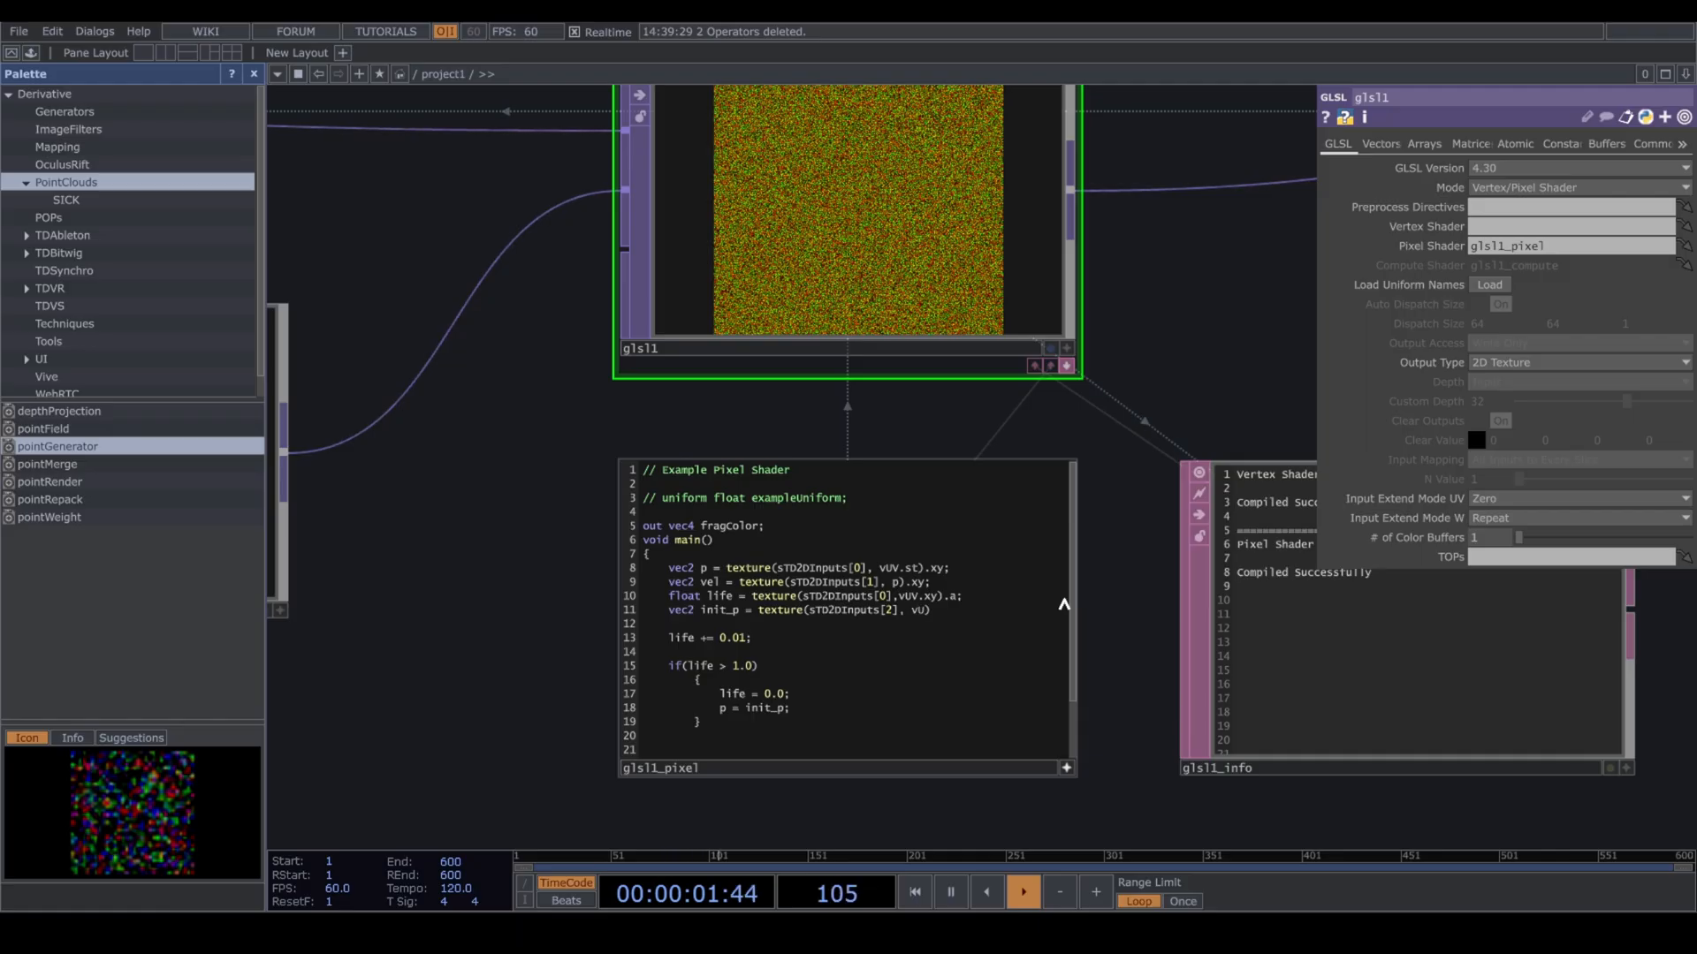
{"action": "type", "text": "V.xy"}
{"action": "key", "text": "End"}
{"action": "type", "text": "."}
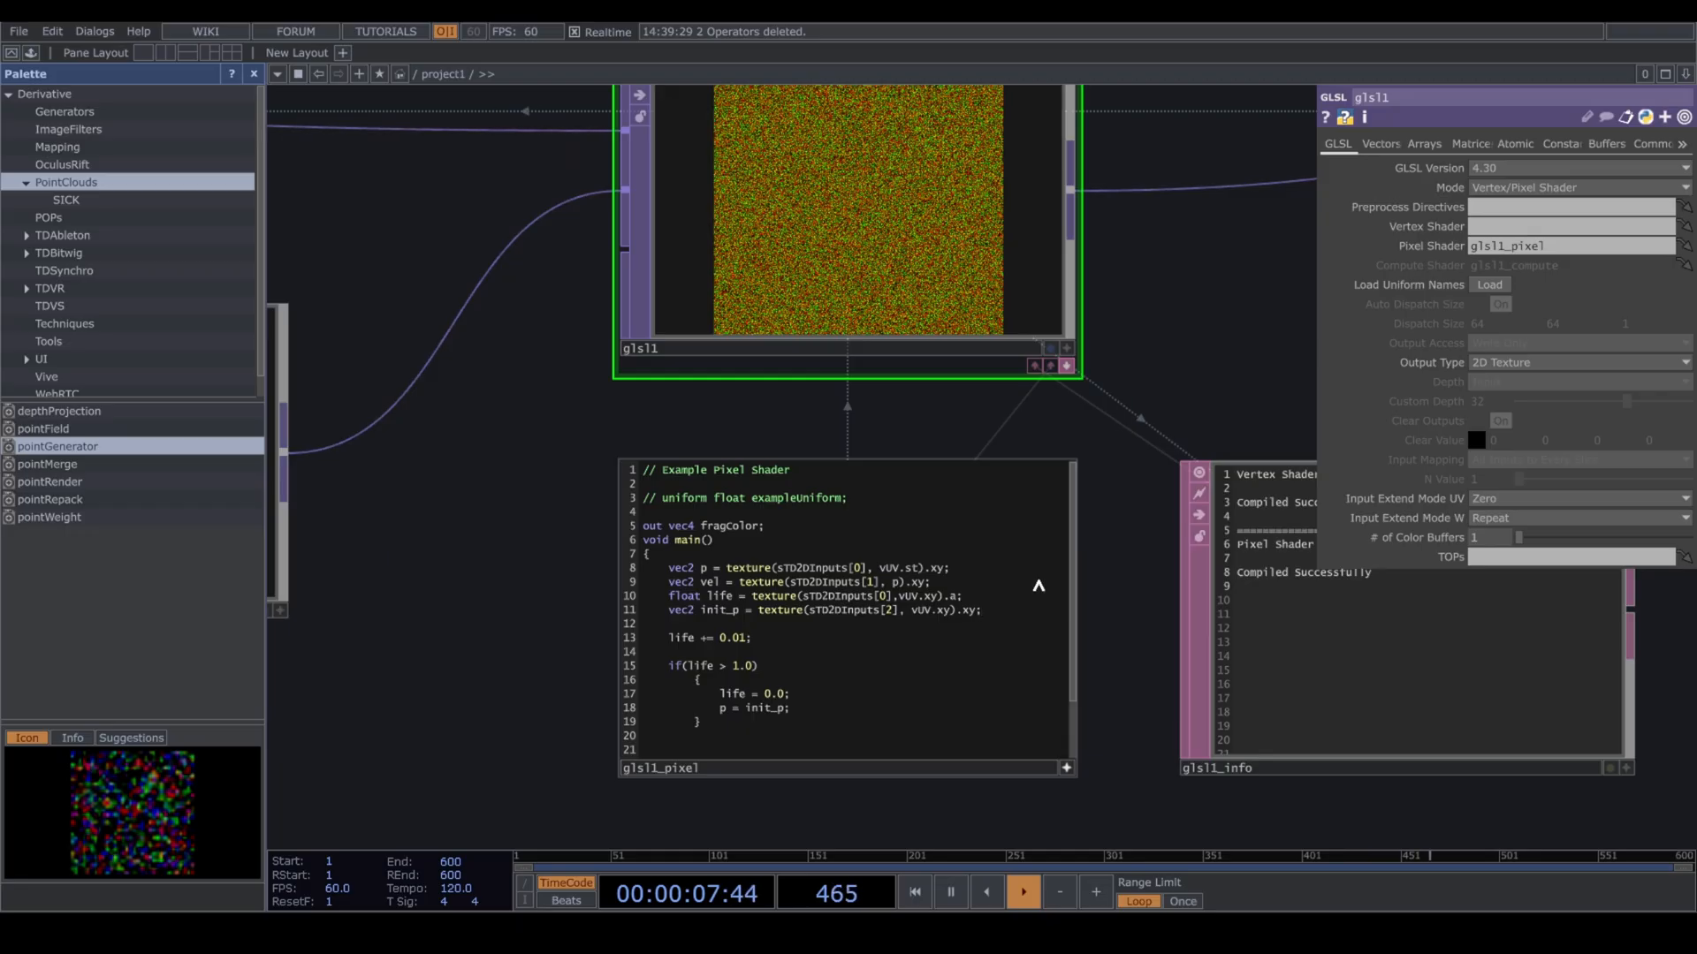
Connect null3 to the third input of glsl1, and move feedback1 and select1 aside to tidy the wiring.
{"action": "scroll", "coordinate": [594, 411], "scroll_direction": "down", "scroll_amount": 4}
{"action": "scroll", "coordinate": [592, 413], "scroll_direction": "down", "scroll_amount": 5}
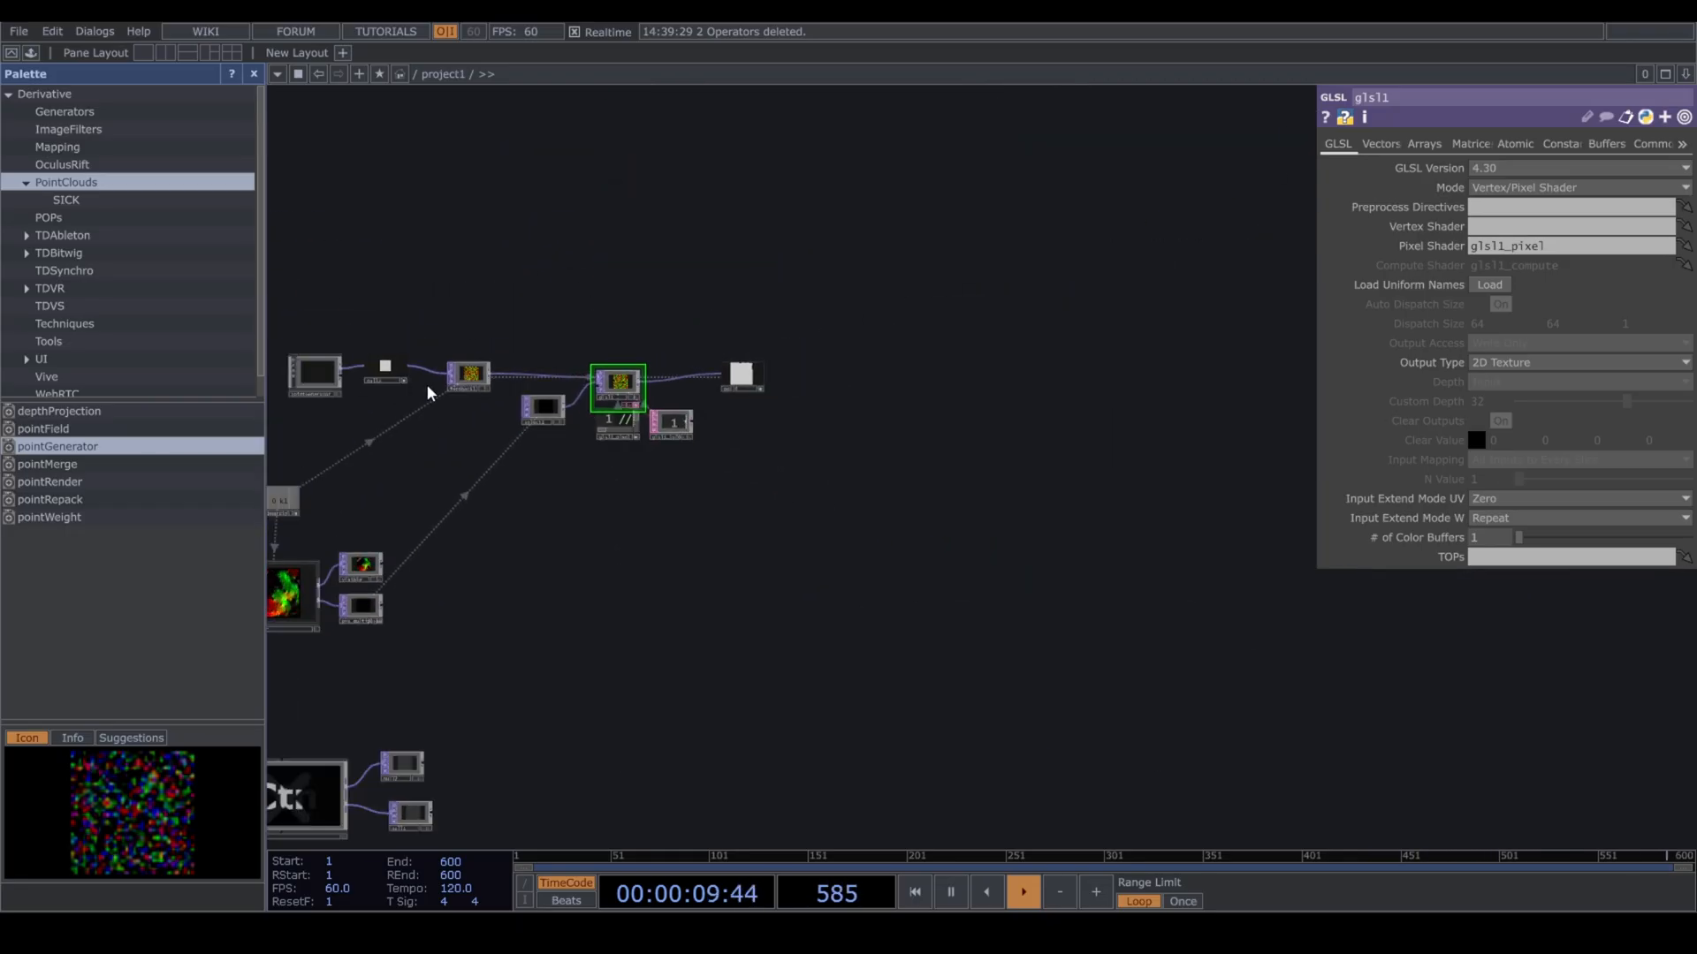
{"action": "scroll", "coordinate": [428, 383], "scroll_direction": "up", "scroll_amount": 3}
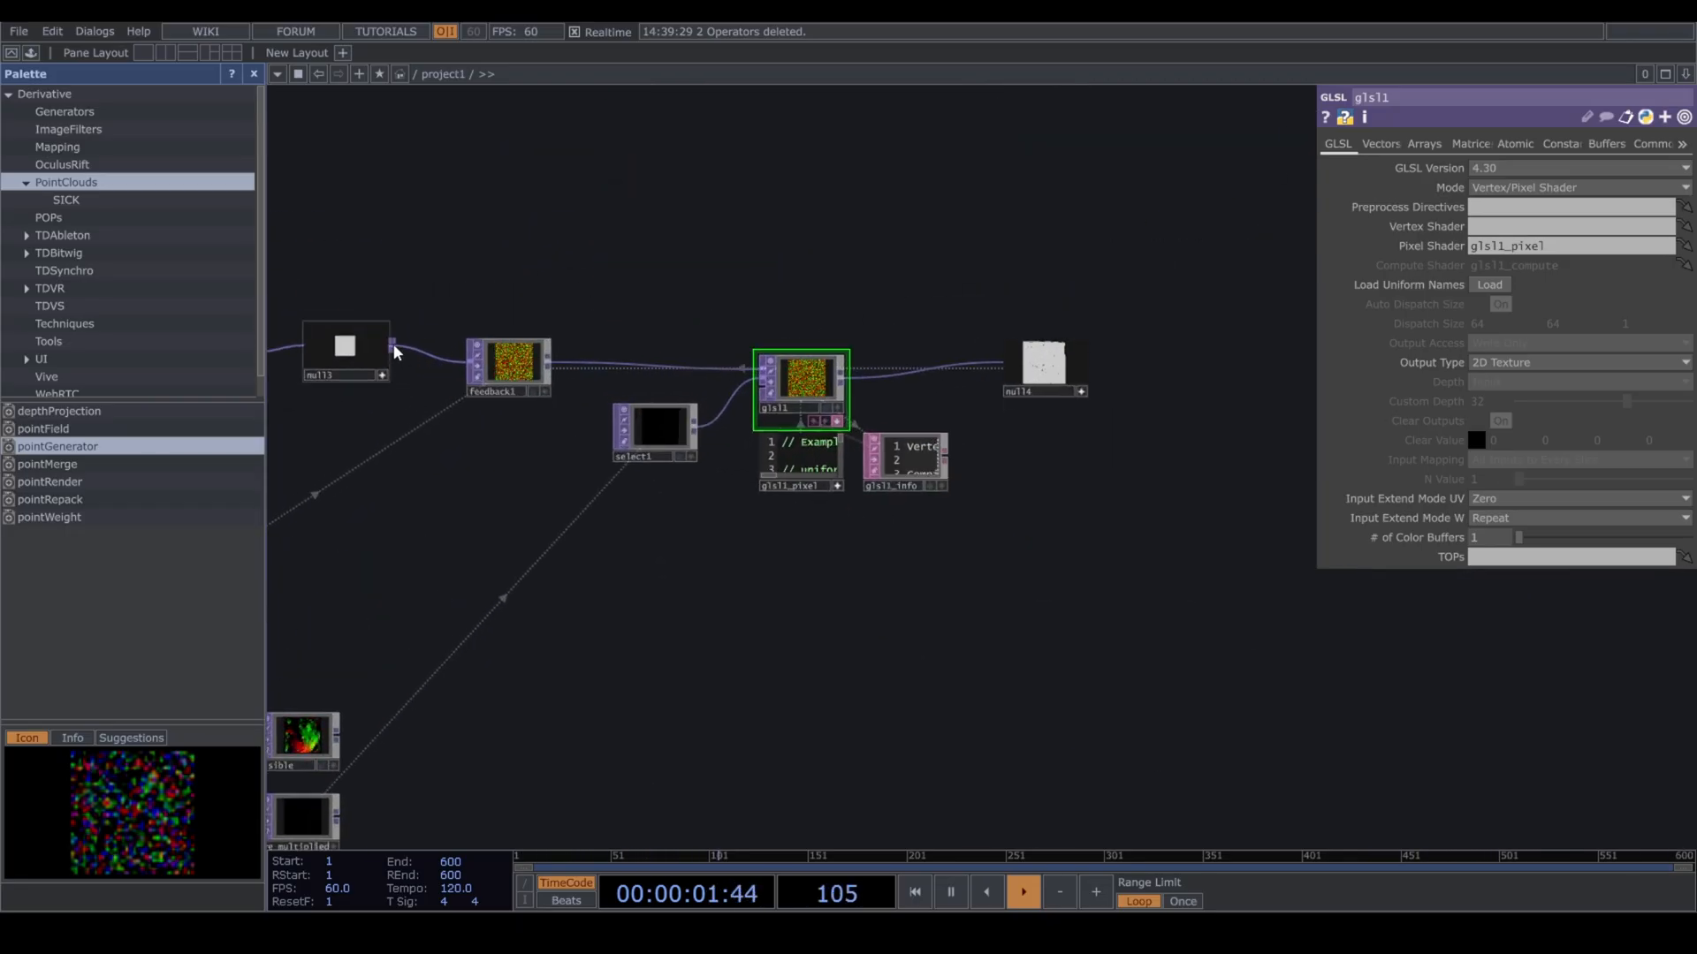
{"action": "left_click_drag", "start_coordinate": [394, 348], "coordinate": [761, 388]}
{"action": "left_click_drag", "start_coordinate": [490, 391], "coordinate": [491, 343]}
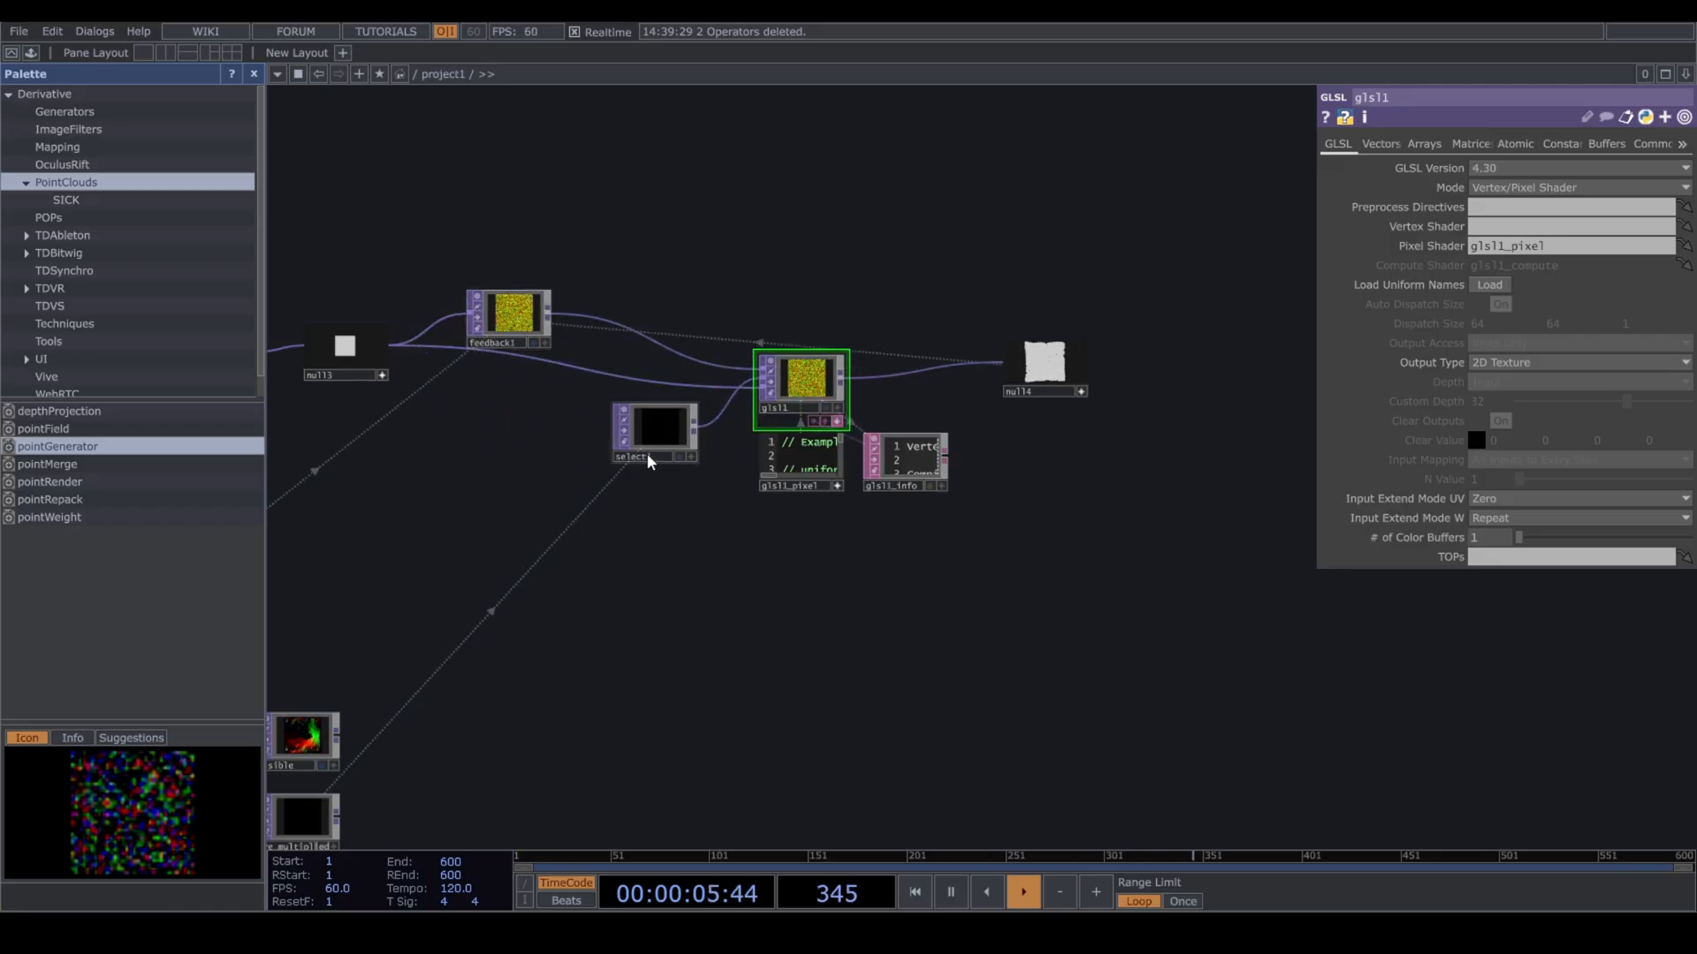
{"action": "left_click_drag", "start_coordinate": [651, 459], "coordinate": [608, 456]}
{"action": "scroll", "coordinate": [338, 383], "scroll_direction": "up", "scroll_amount": 4}
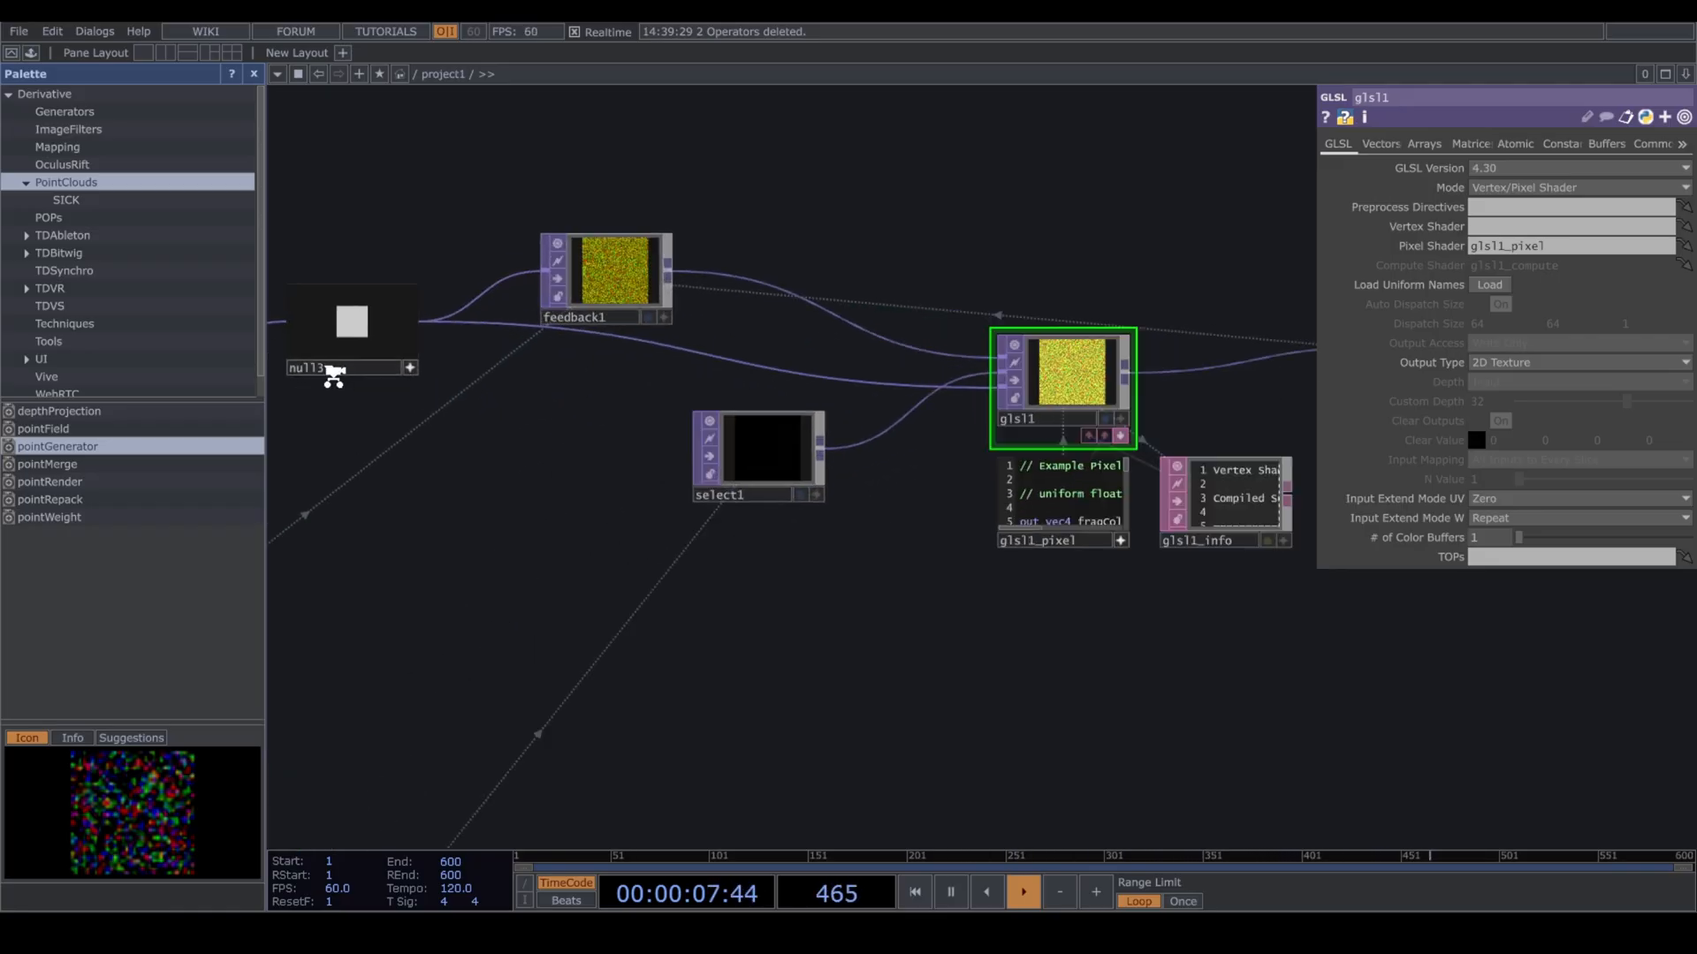
Rename null3 to init_p and check the point cloud in null4.
{"action": "left_click", "coordinate": [339, 364]}
{"action": "left_click_drag", "start_coordinate": [542, 542], "coordinate": [810, 584]}
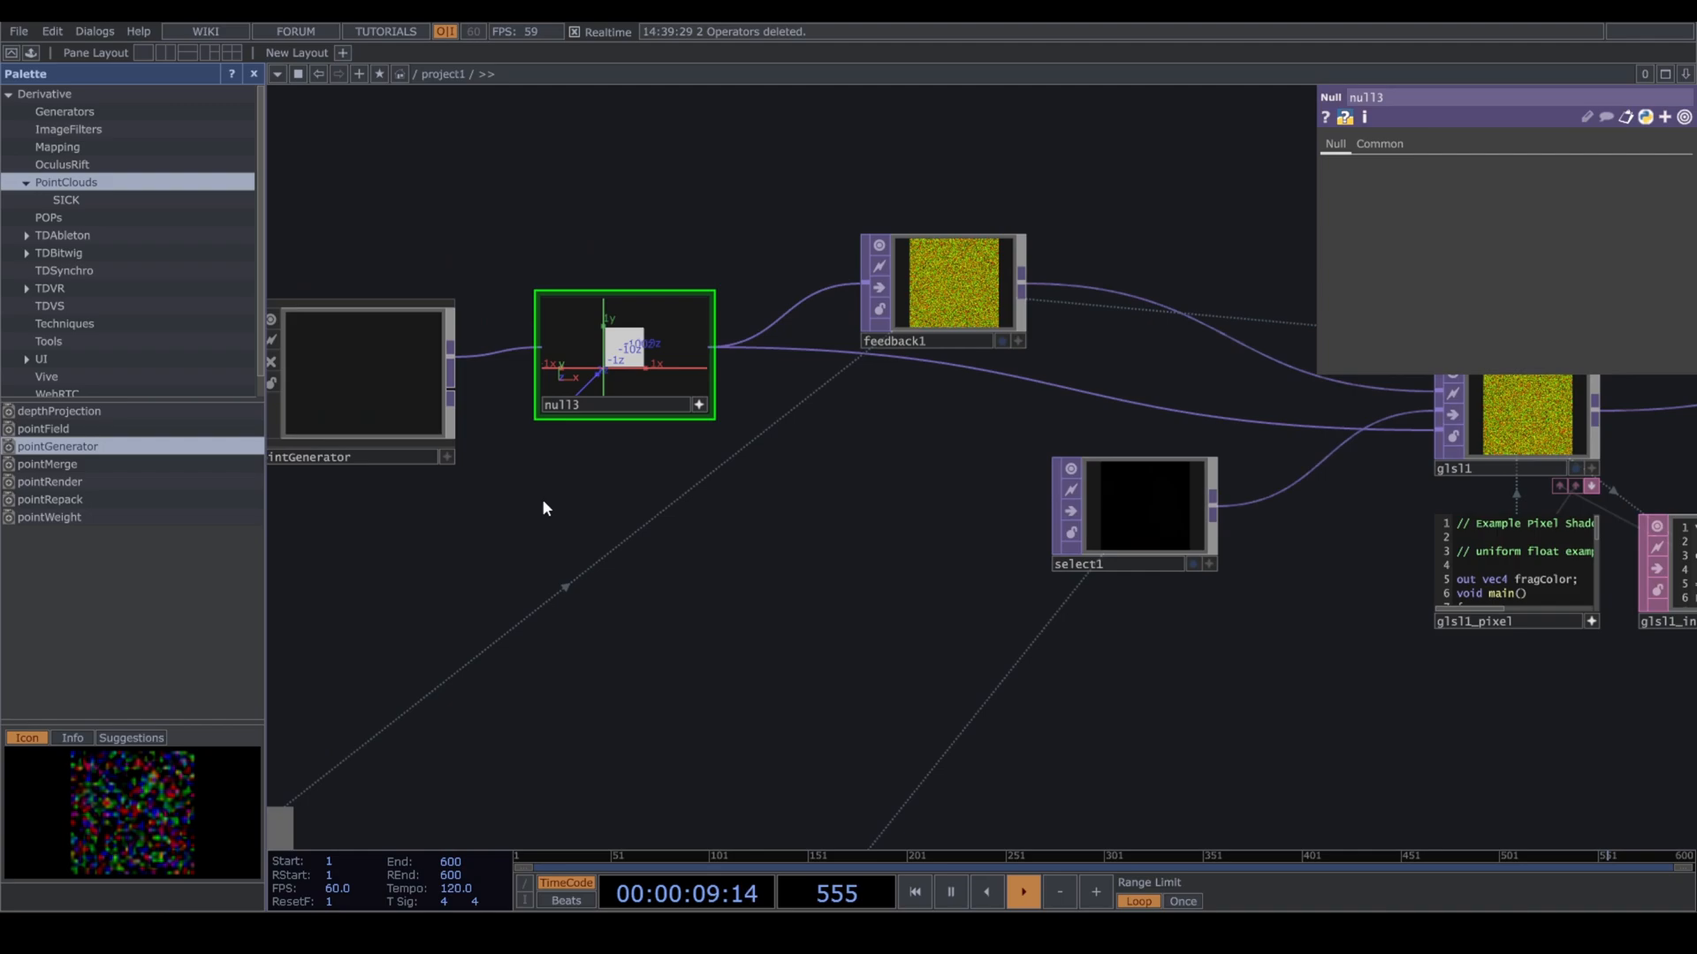
{"action": "double_click", "coordinate": [591, 412]}
{"action": "type", "text": "init_p"}
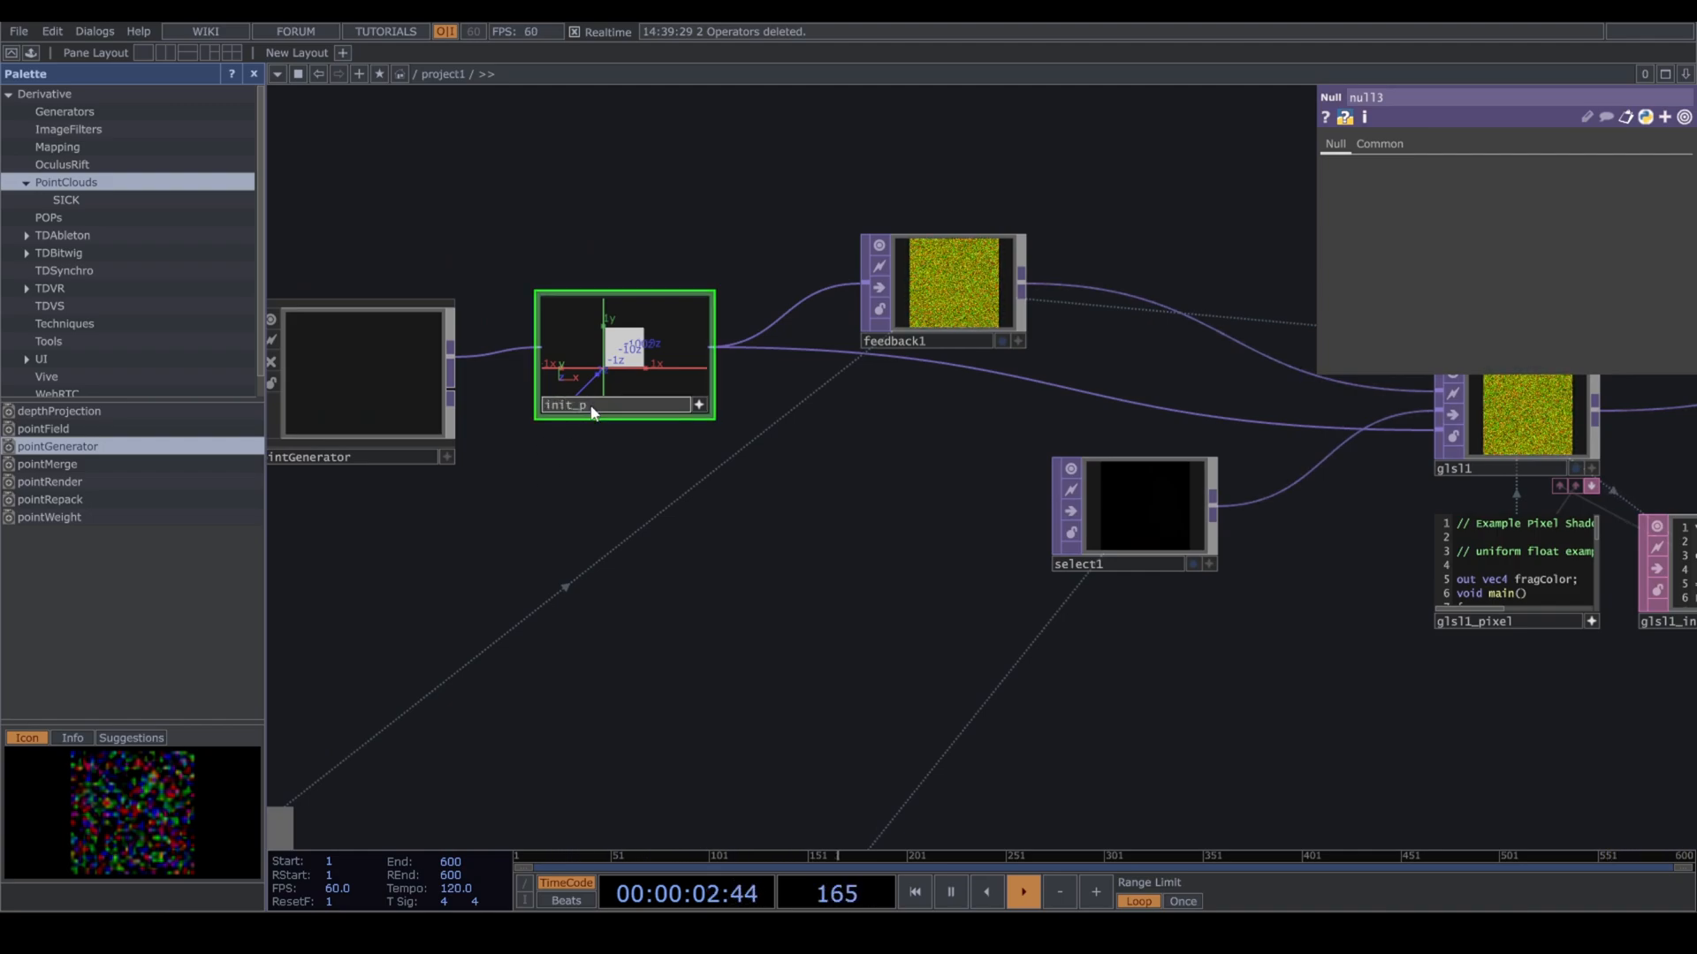
{"action": "left_click_drag", "start_coordinate": [822, 599], "coordinate": [582, 613]}
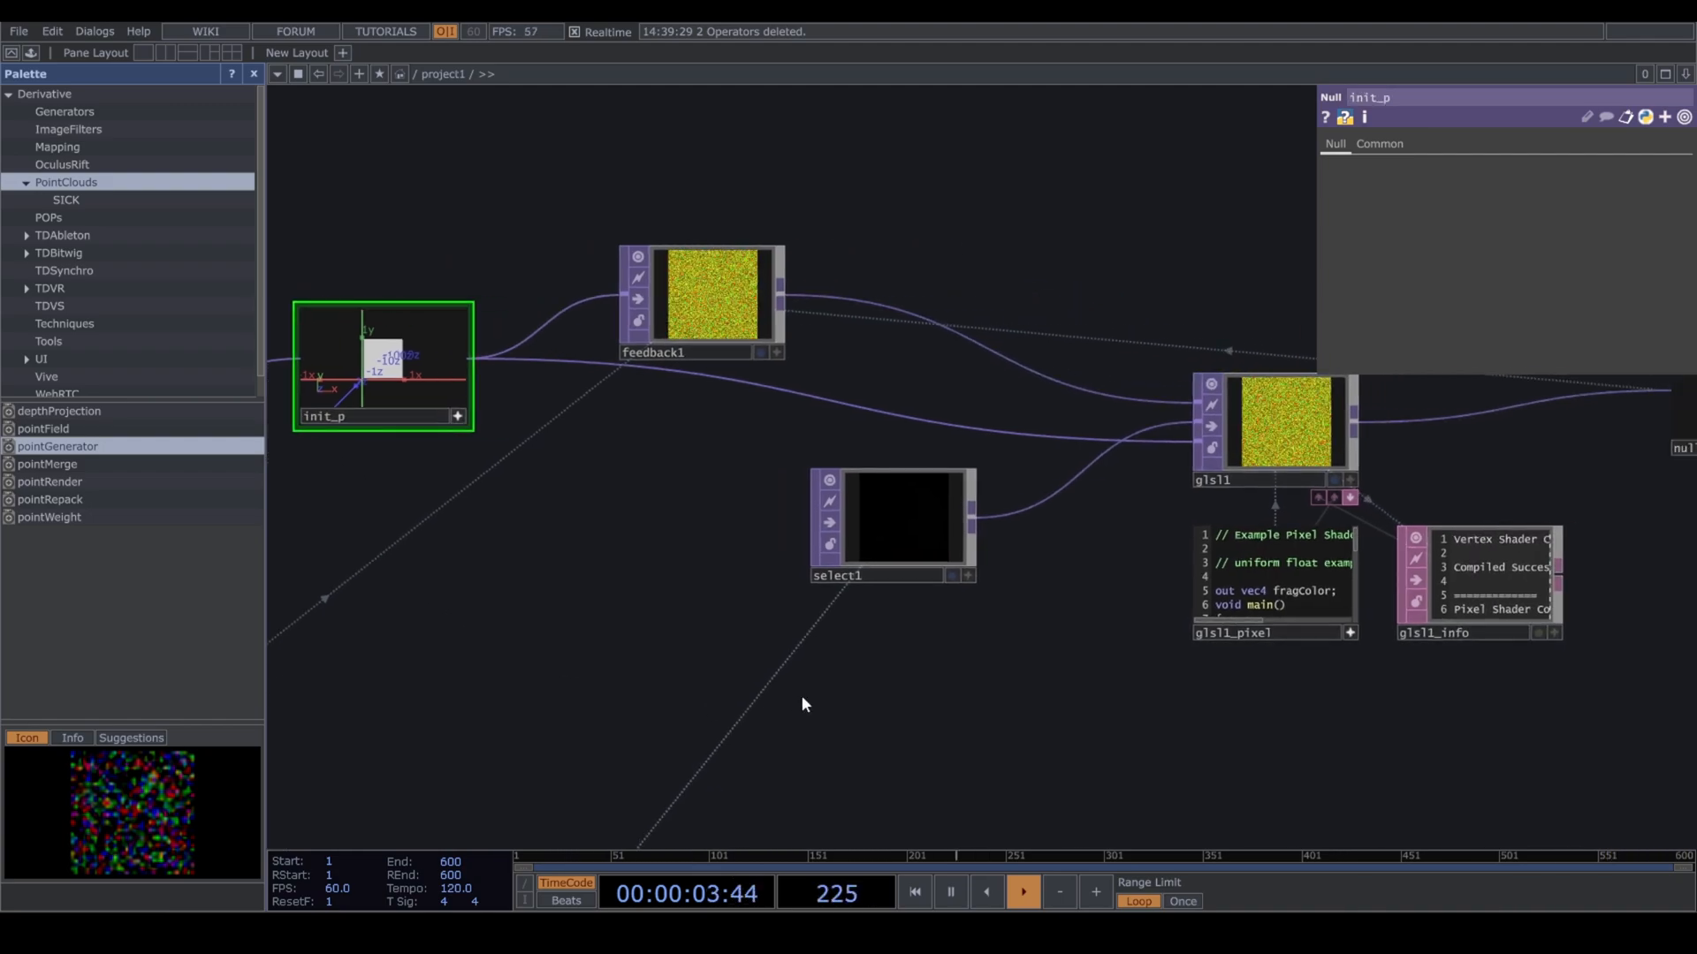
{"action": "left_click_drag", "start_coordinate": [1114, 723], "coordinate": [557, 652]}
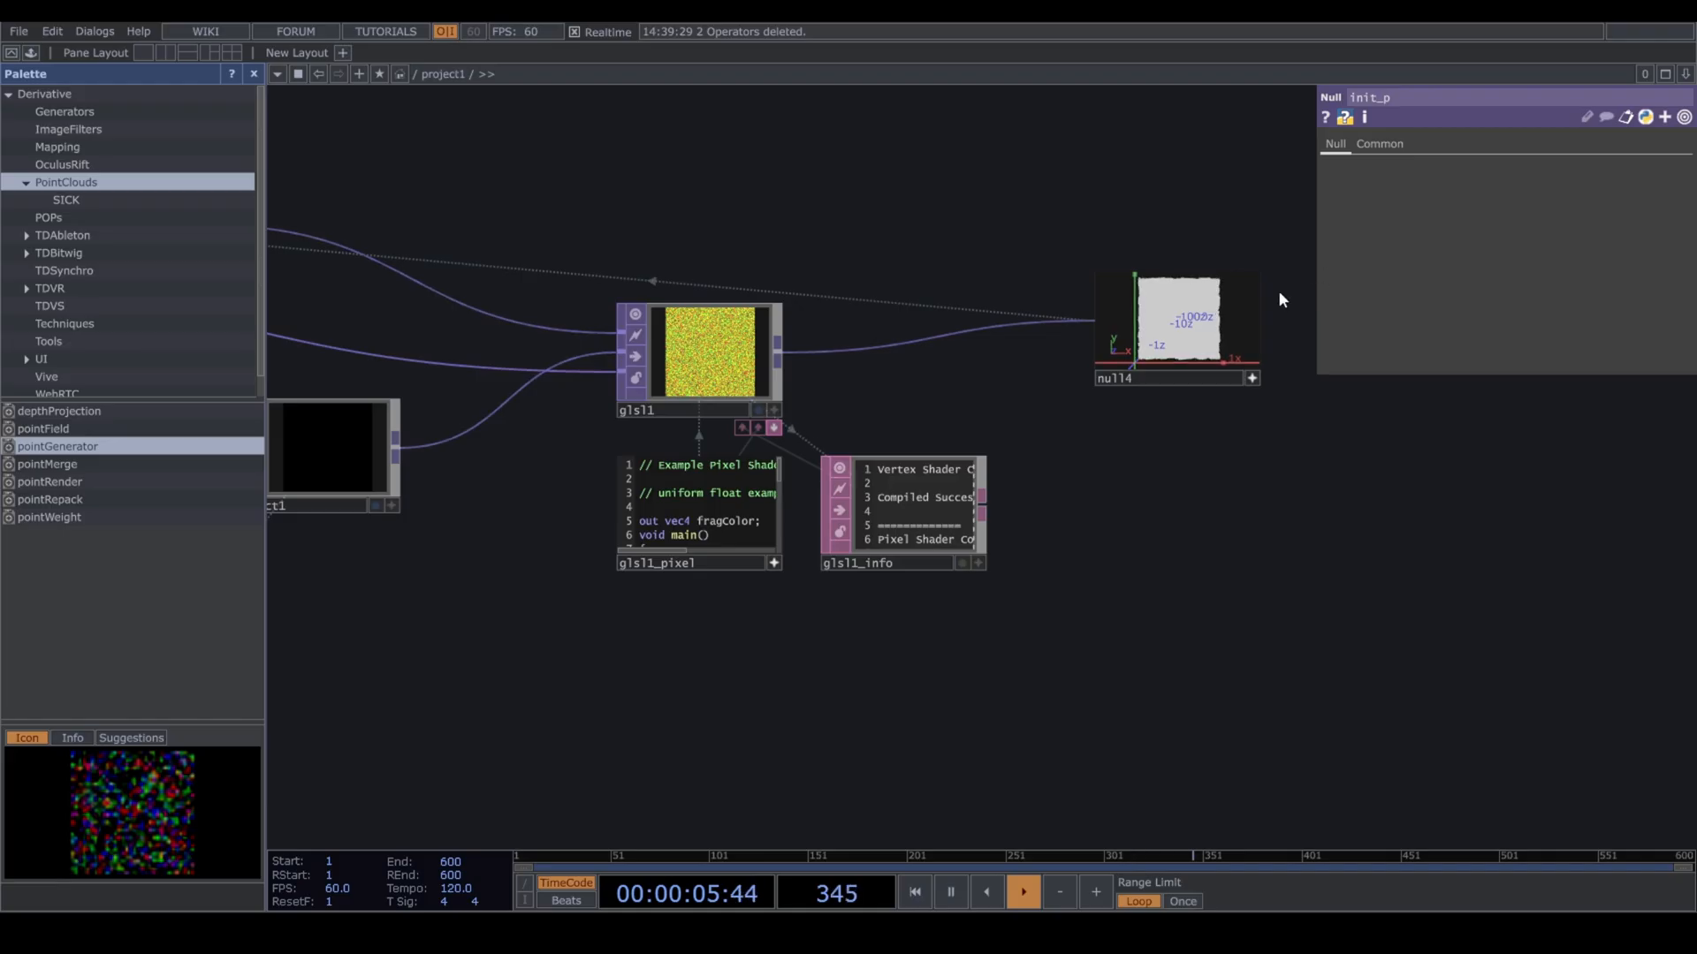
{"action": "scroll", "coordinate": [1286, 336], "scroll_direction": "up", "scroll_amount": 10}
{"action": "left_click_drag", "start_coordinate": [1410, 743], "coordinate": [1552, 894]}
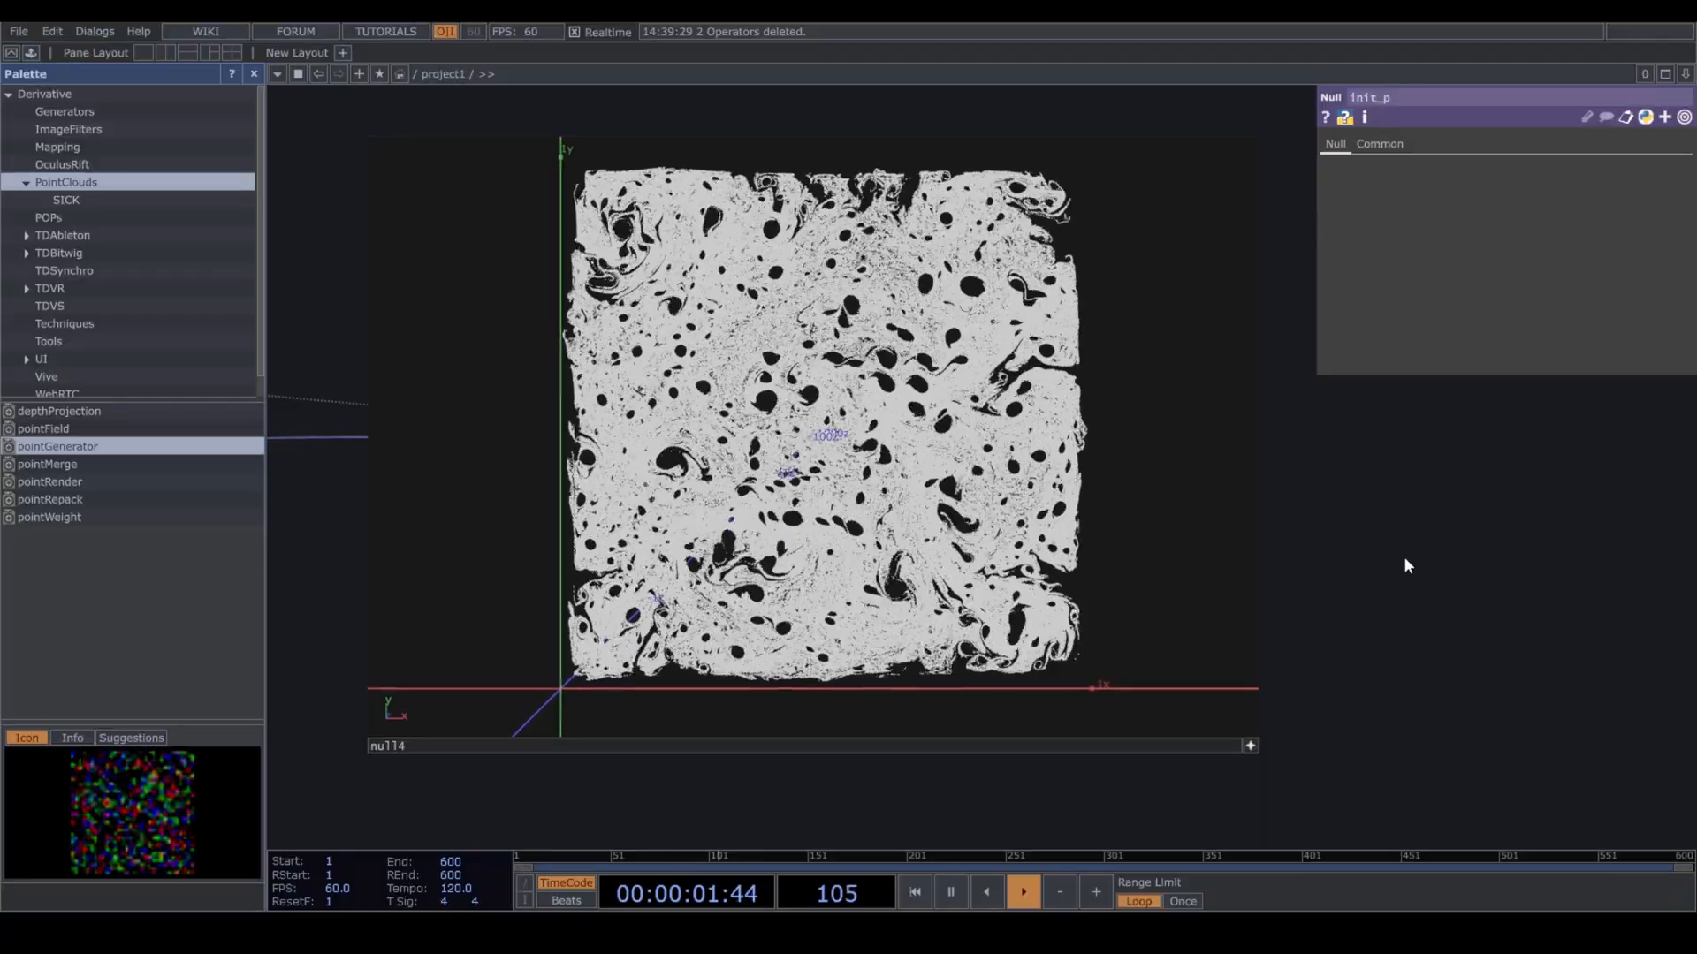
{"action": "middle_click_drag", "start_coordinate": [1405, 558], "coordinate": [1286, 698]}
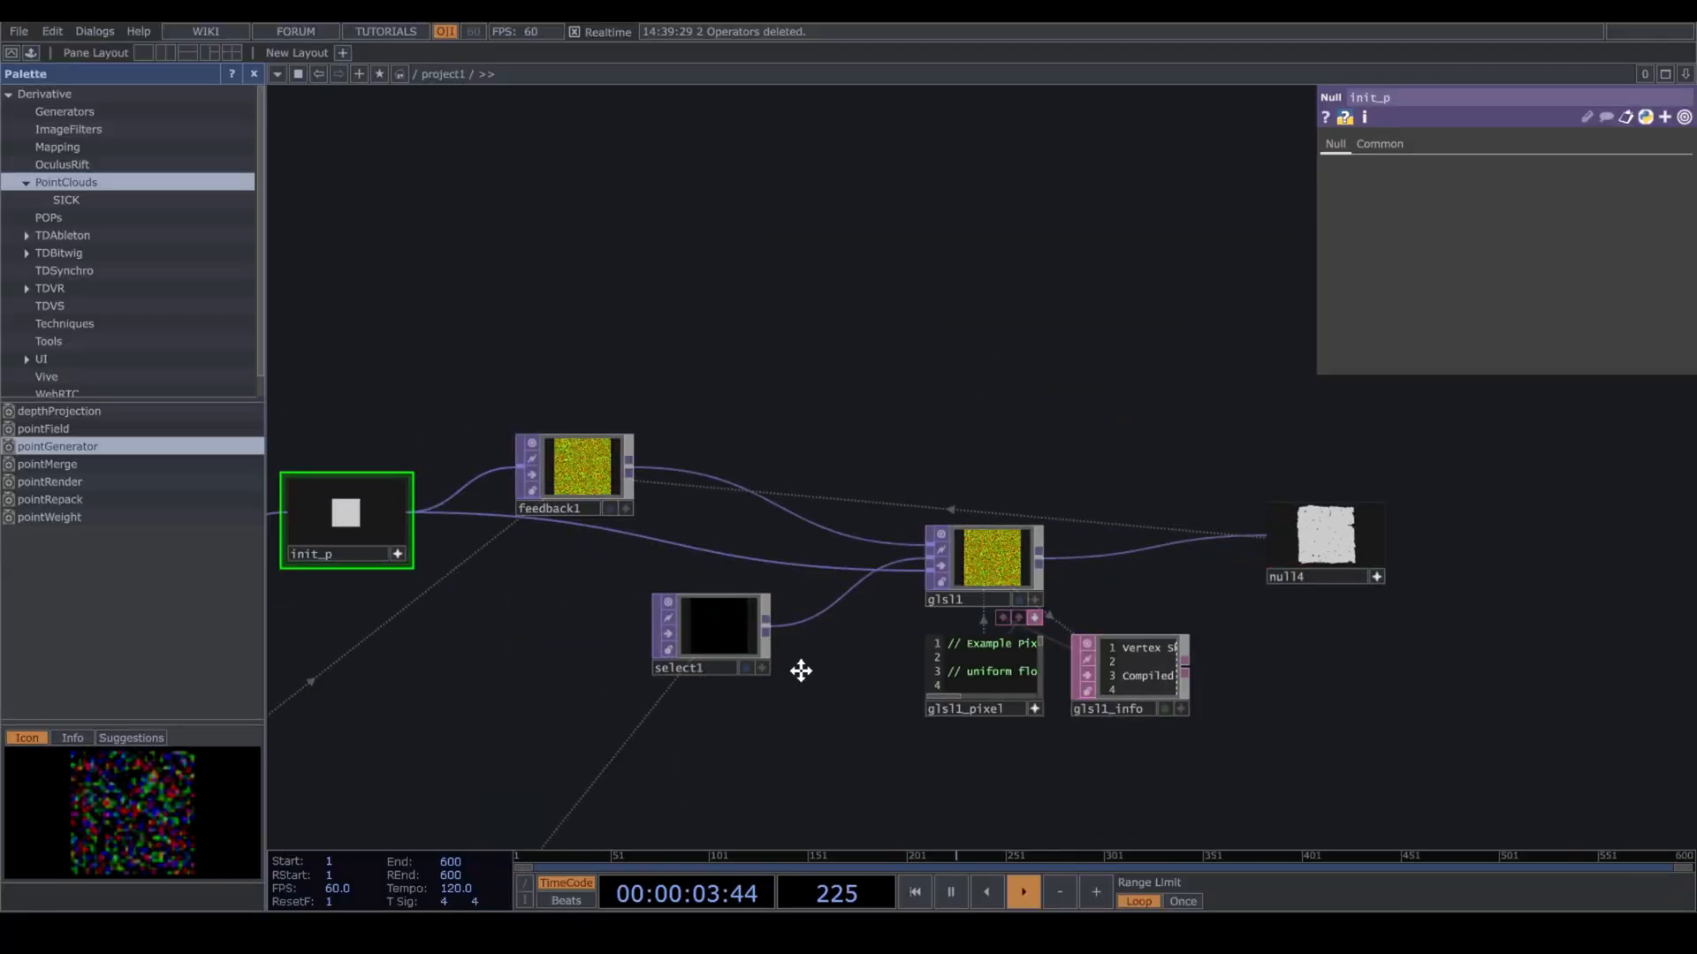
Move the pointGenerator farther from init_p and branch a Noise TOP off its first output, placed below the existing wire.
{"action": "left_click_drag", "start_coordinate": [799, 671], "coordinate": [1207, 652]}
{"action": "left_click_drag", "start_coordinate": [596, 490], "coordinate": [301, 474]}
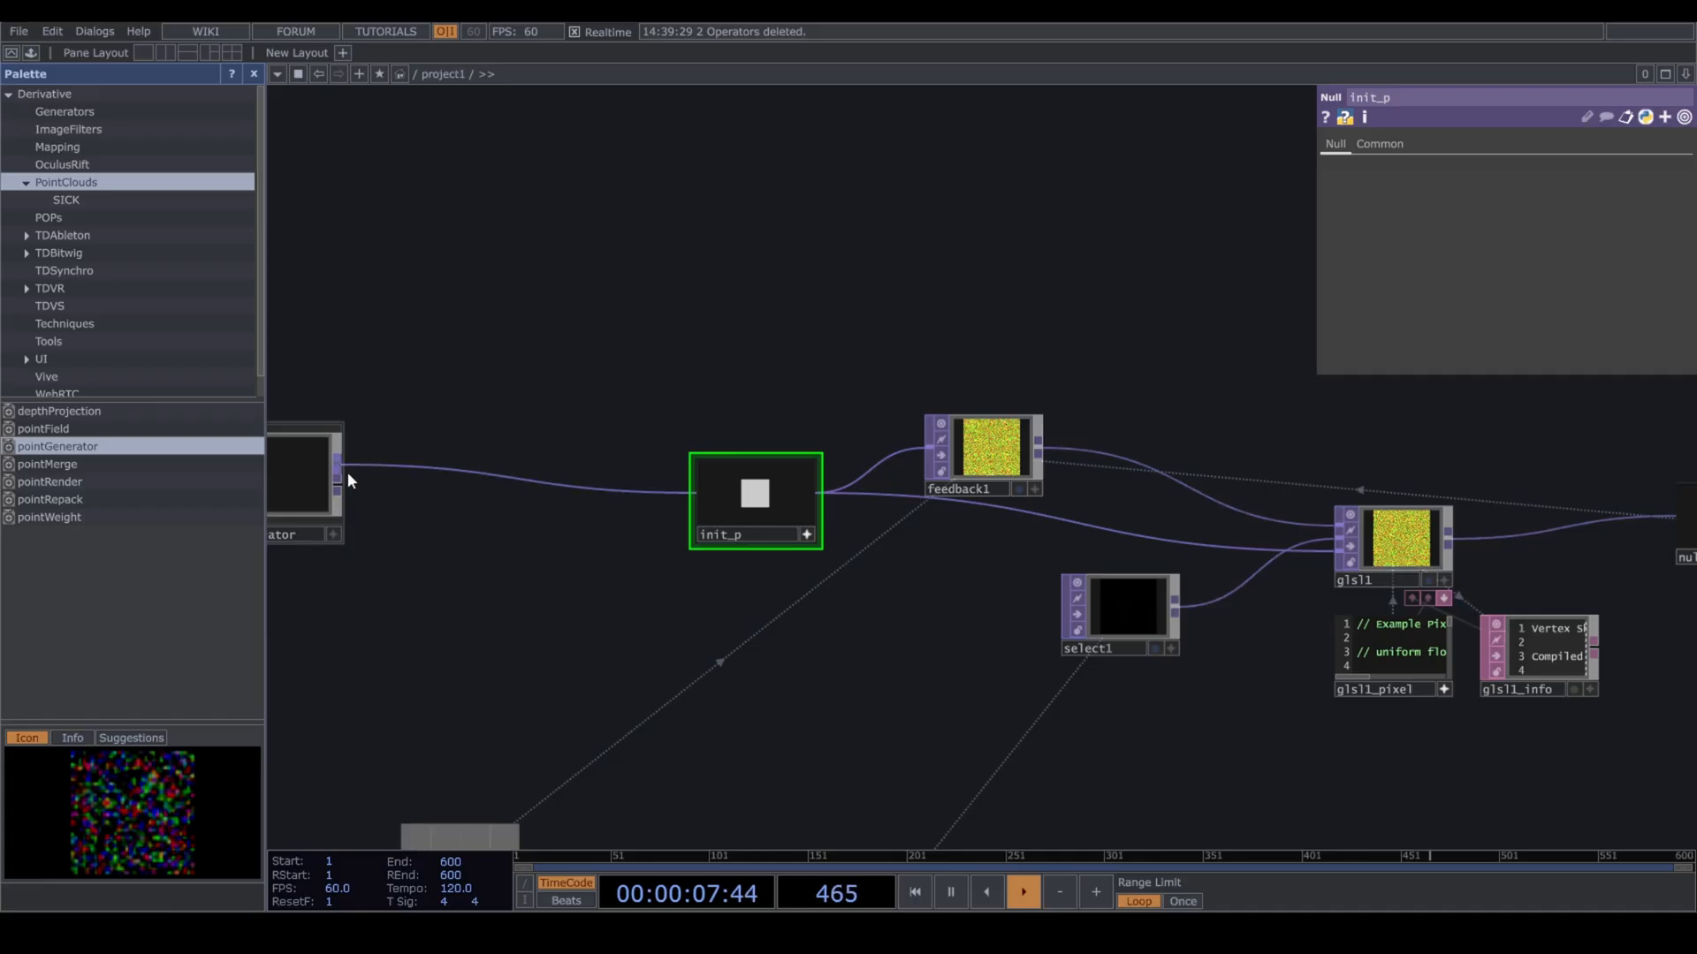
{"action": "key", "text": "Tab"}
{"action": "type", "text": "noi"}
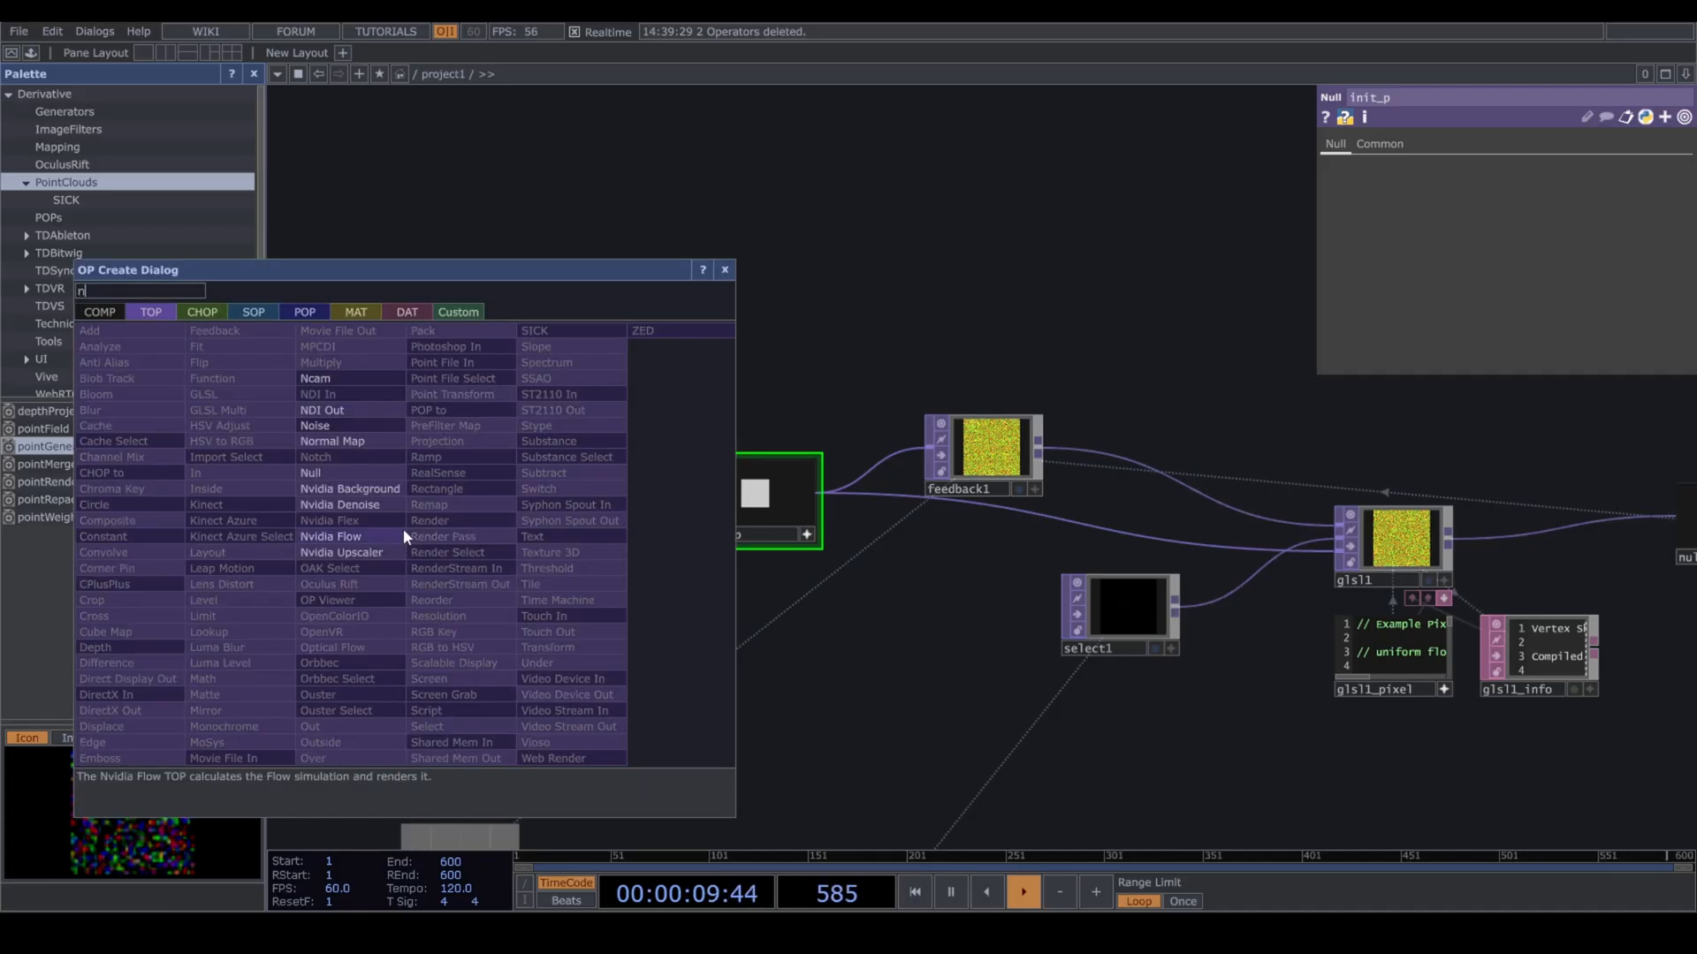
{"action": "left_click", "coordinate": [363, 428]}
{"action": "left_click", "coordinate": [459, 574]}
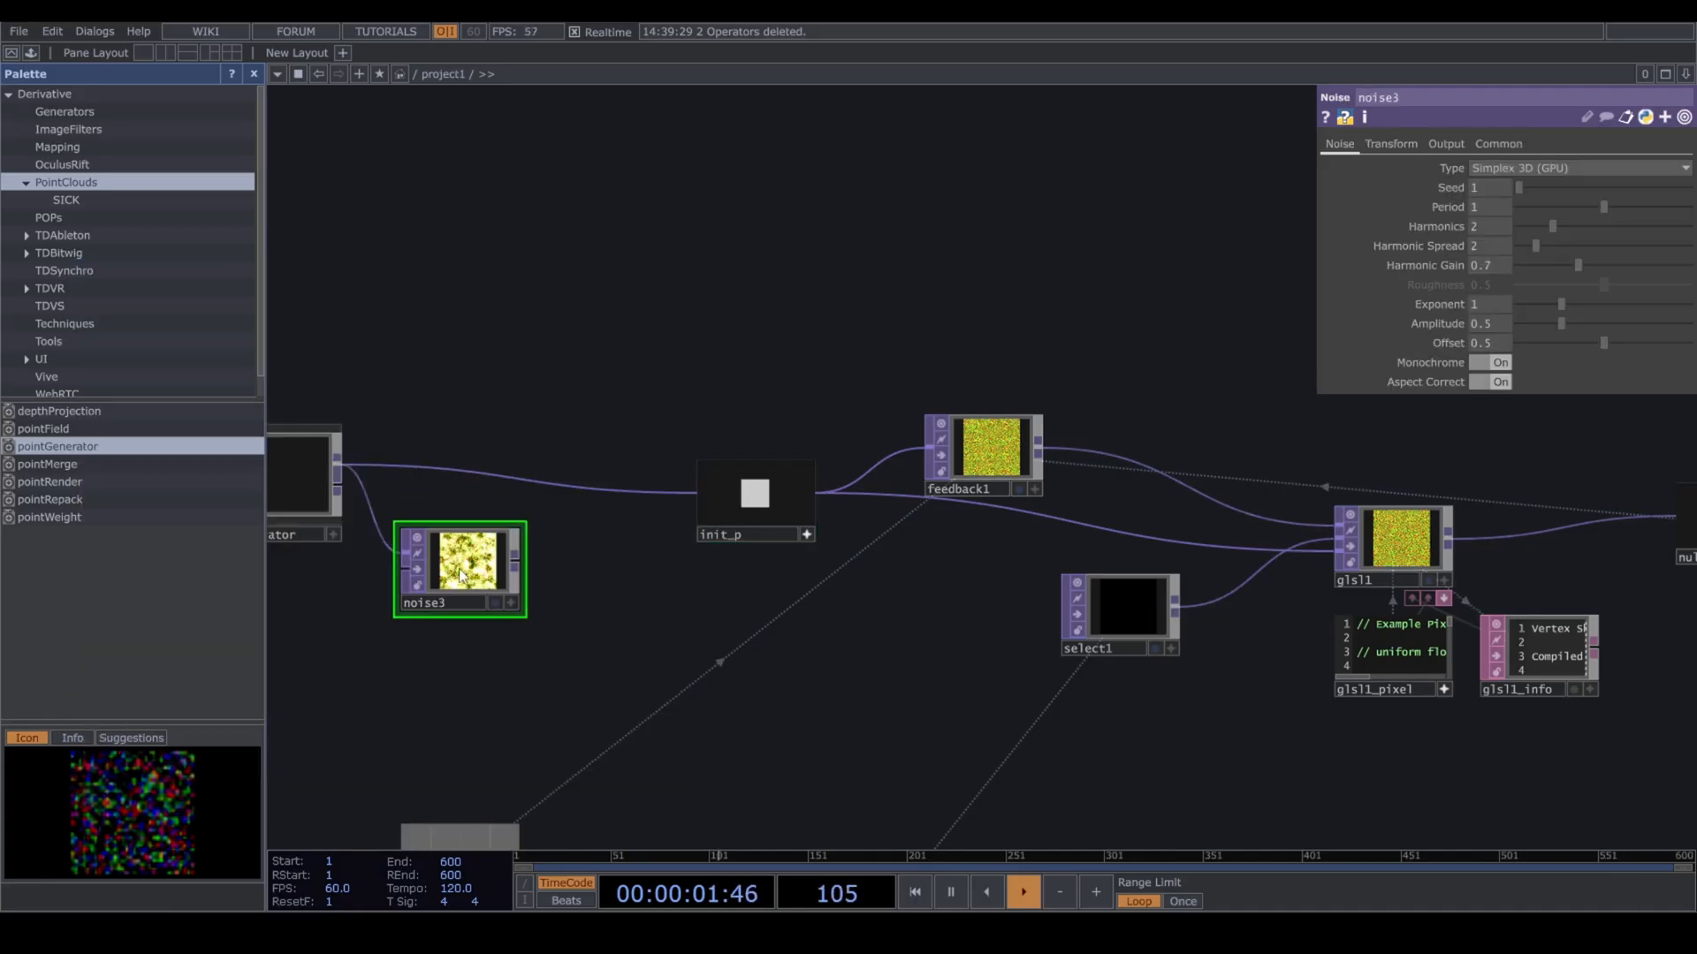
Set noise3 to the Random type with 32-bit float (Mono) pixel format and RGB output set to Noise.
{"action": "left_click", "coordinate": [1506, 168]}
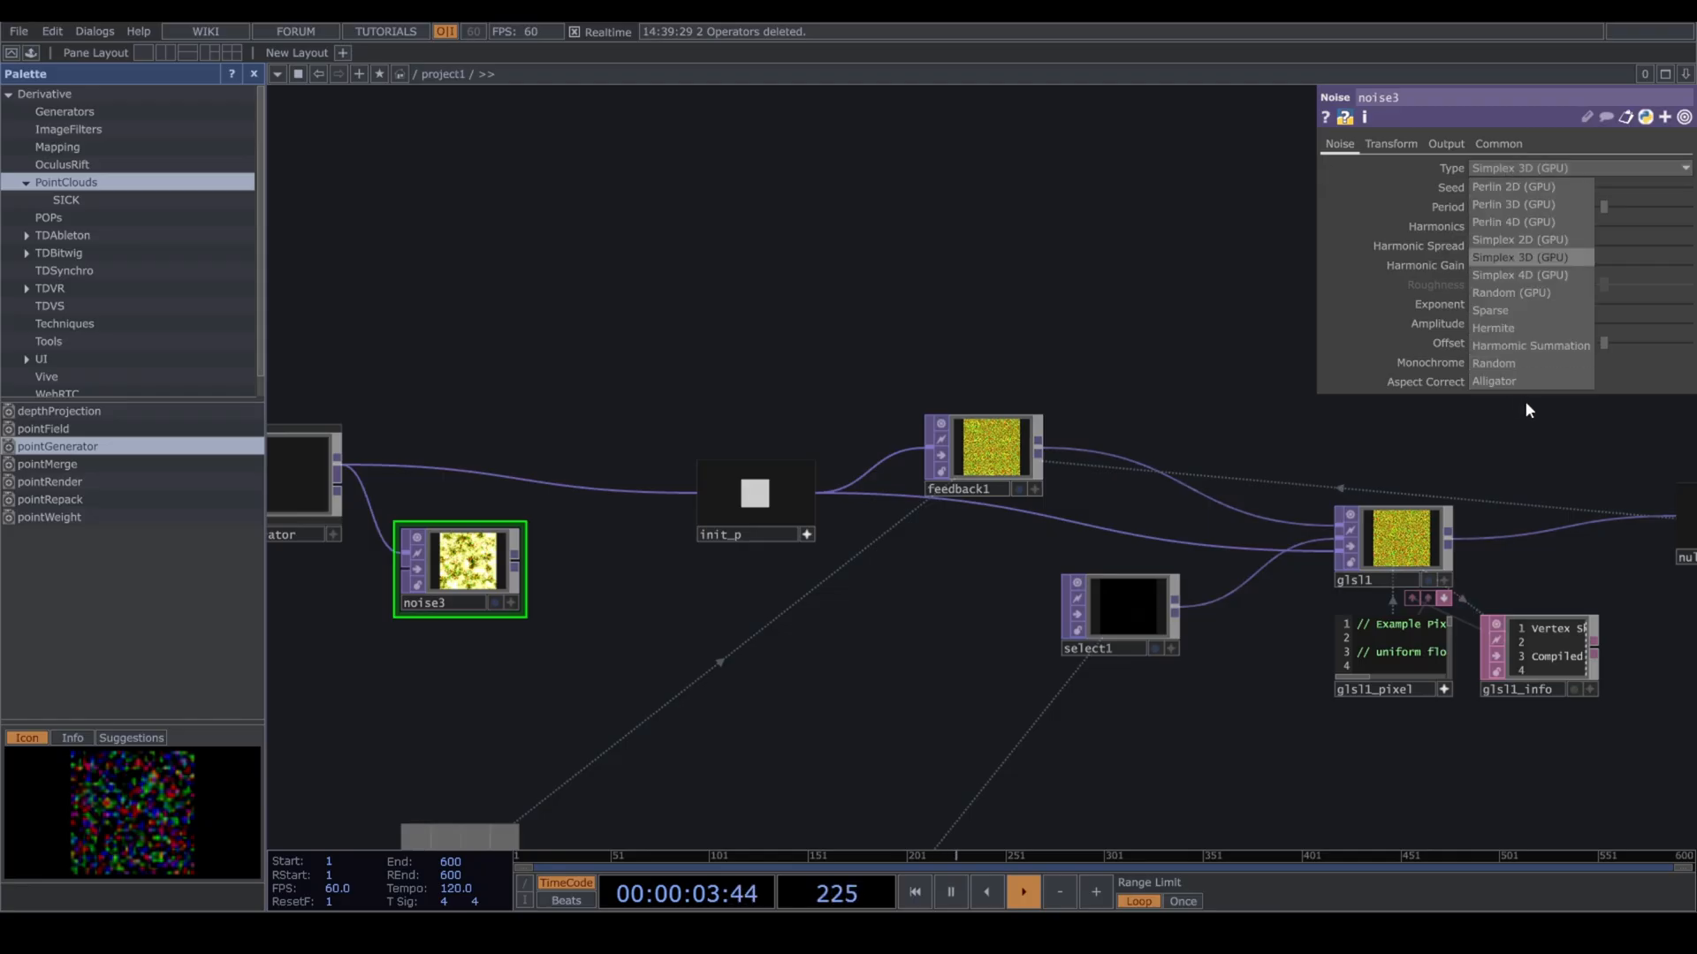
{"action": "left_click", "coordinate": [1529, 370]}
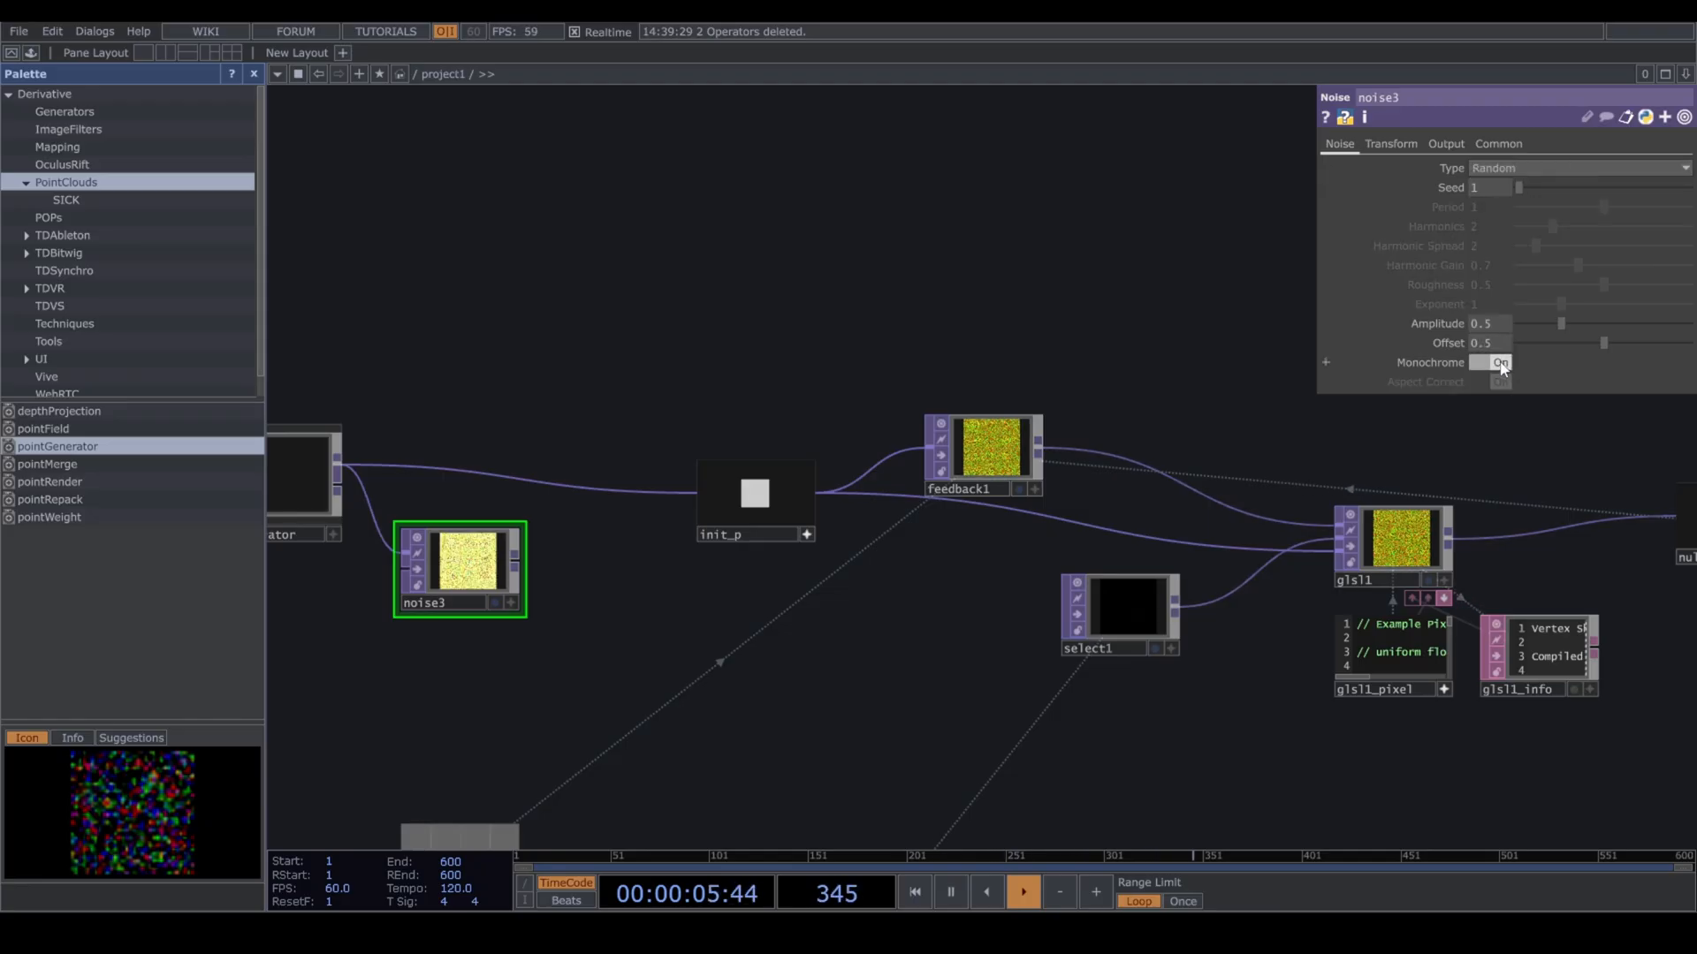
{"action": "left_click", "coordinate": [1497, 143]}
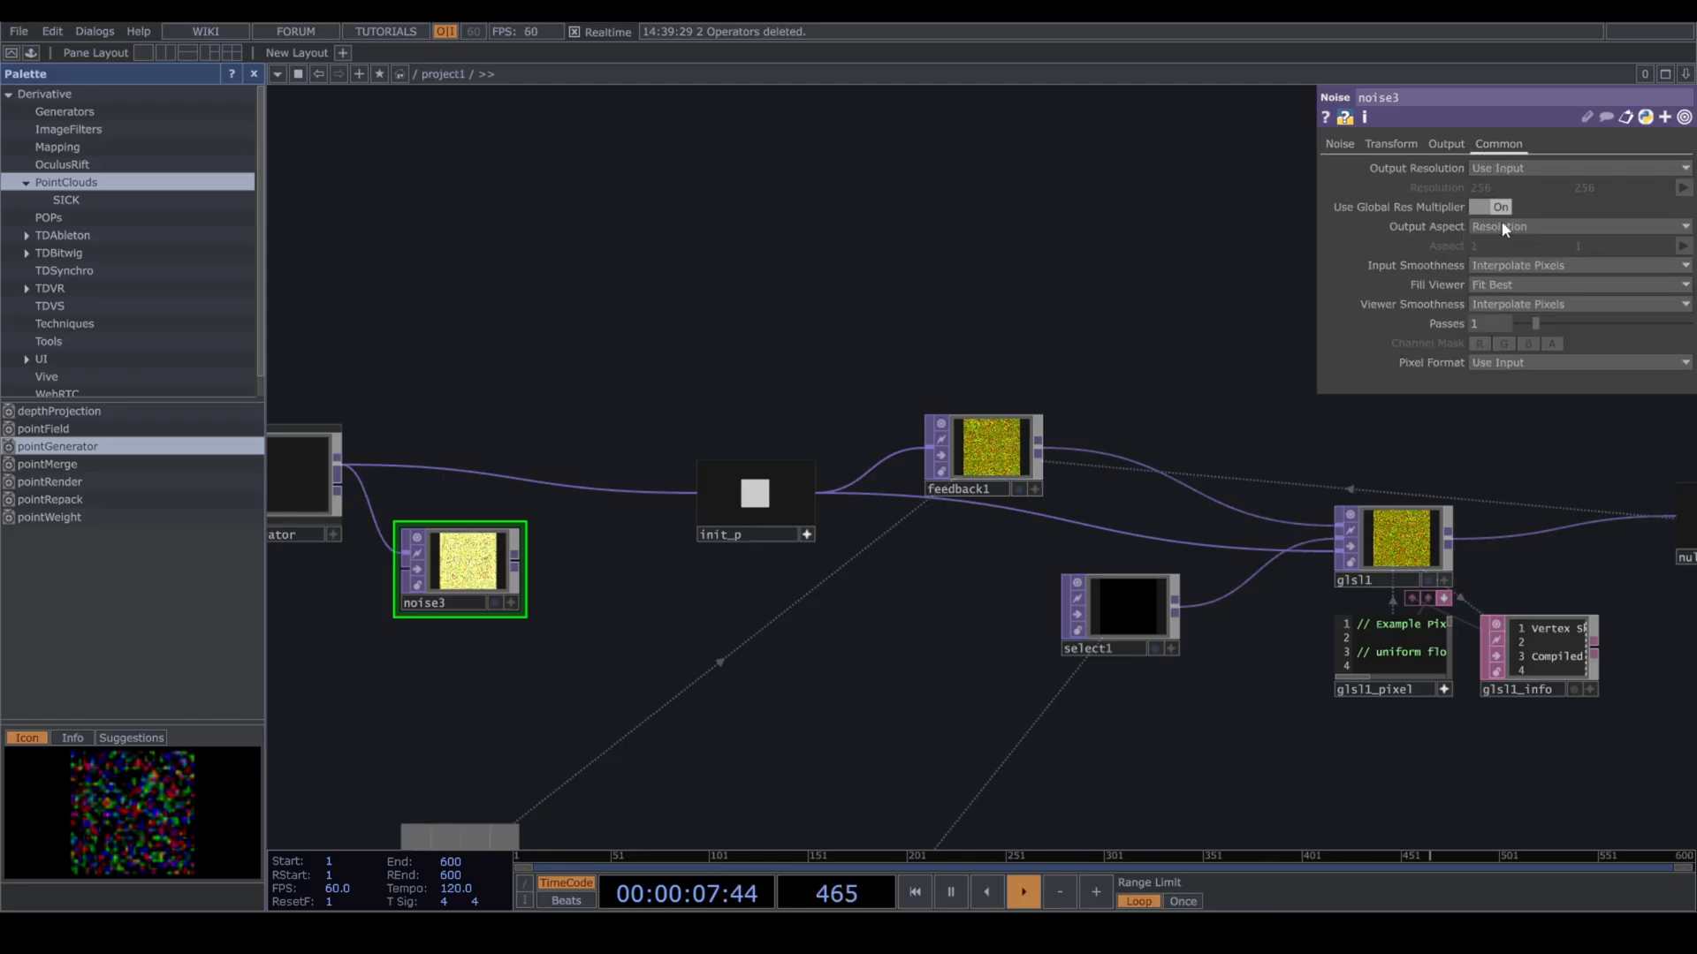
{"action": "left_click", "coordinate": [1530, 364]}
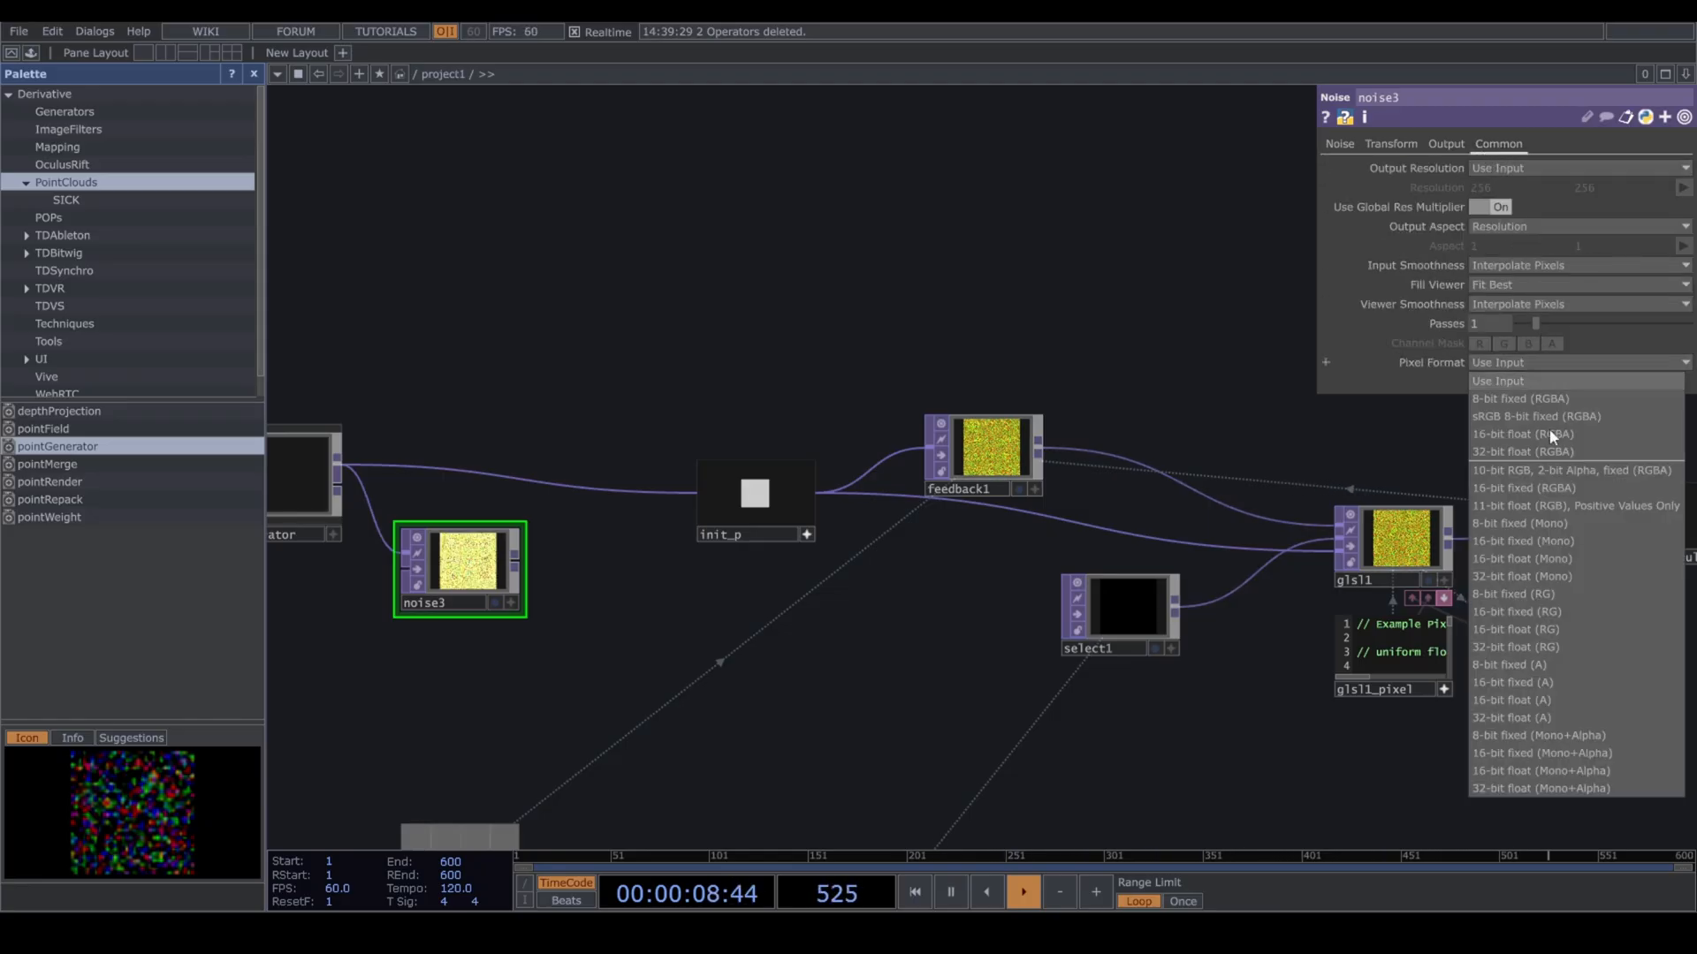
{"action": "left_click", "coordinate": [1594, 576]}
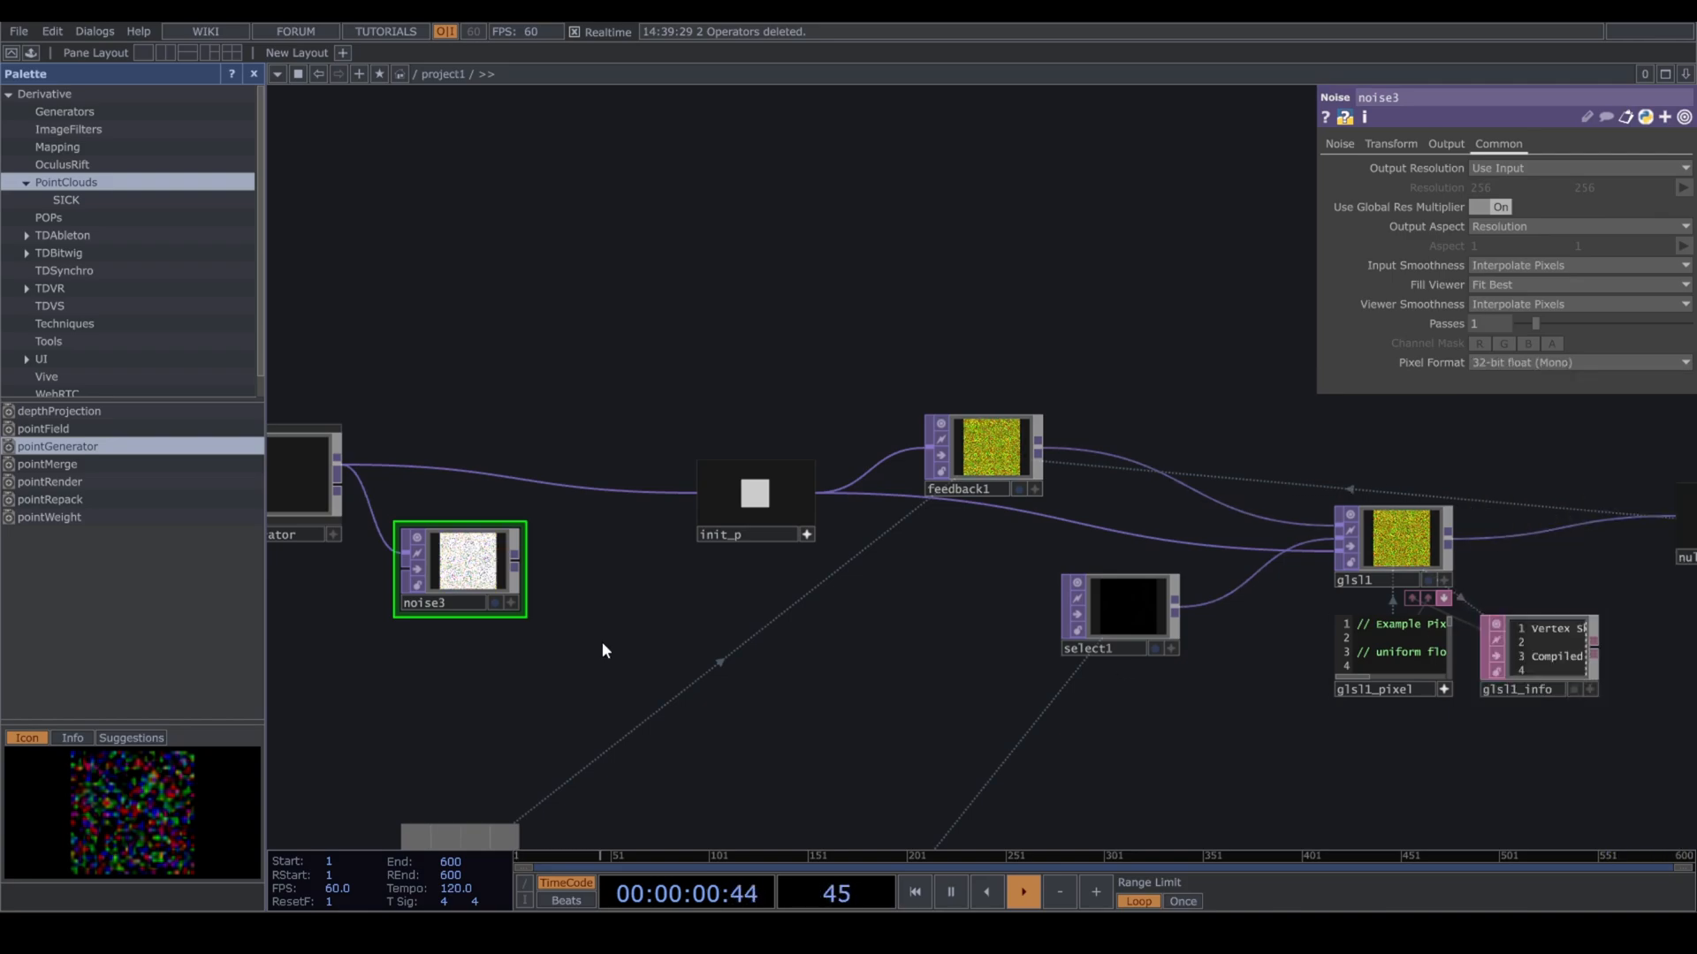
{"action": "left_click", "coordinate": [1444, 143]}
{"action": "scroll", "coordinate": [594, 440], "scroll_direction": "up", "scroll_amount": 3}
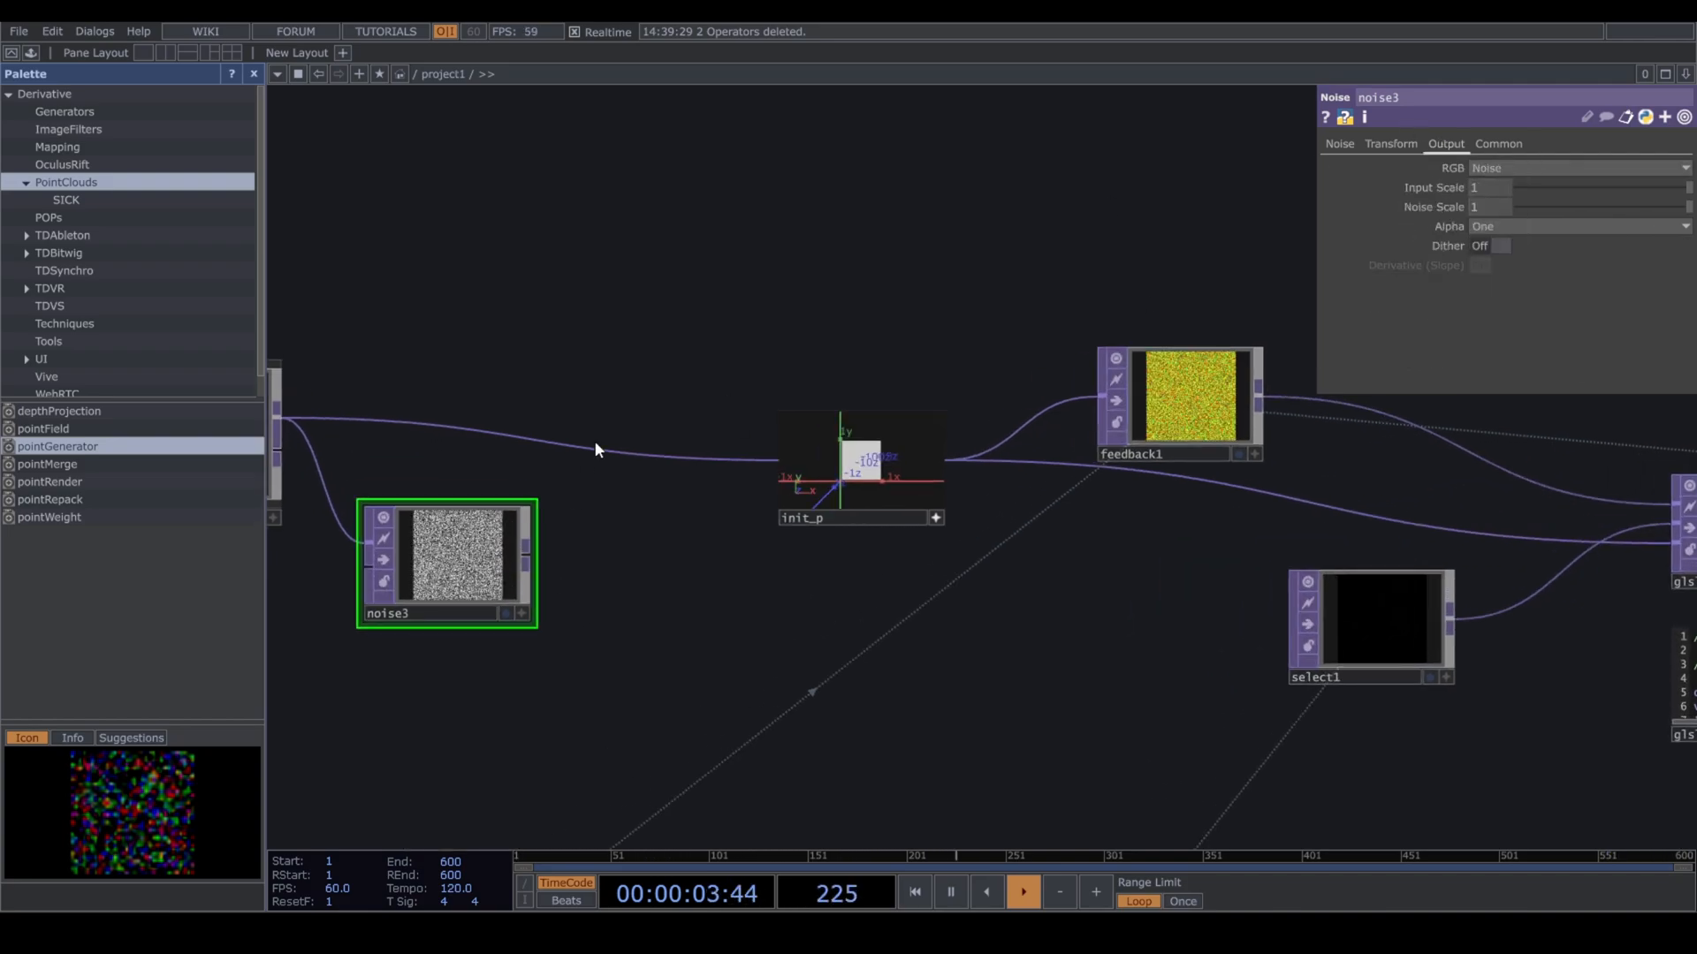
Insert a Reorder TOP on the wire between pointGenerator and init_p, and connect noise3 to its second input.
{"action": "right_click", "coordinate": [603, 453]}
{"action": "left_click", "coordinate": [625, 430]}
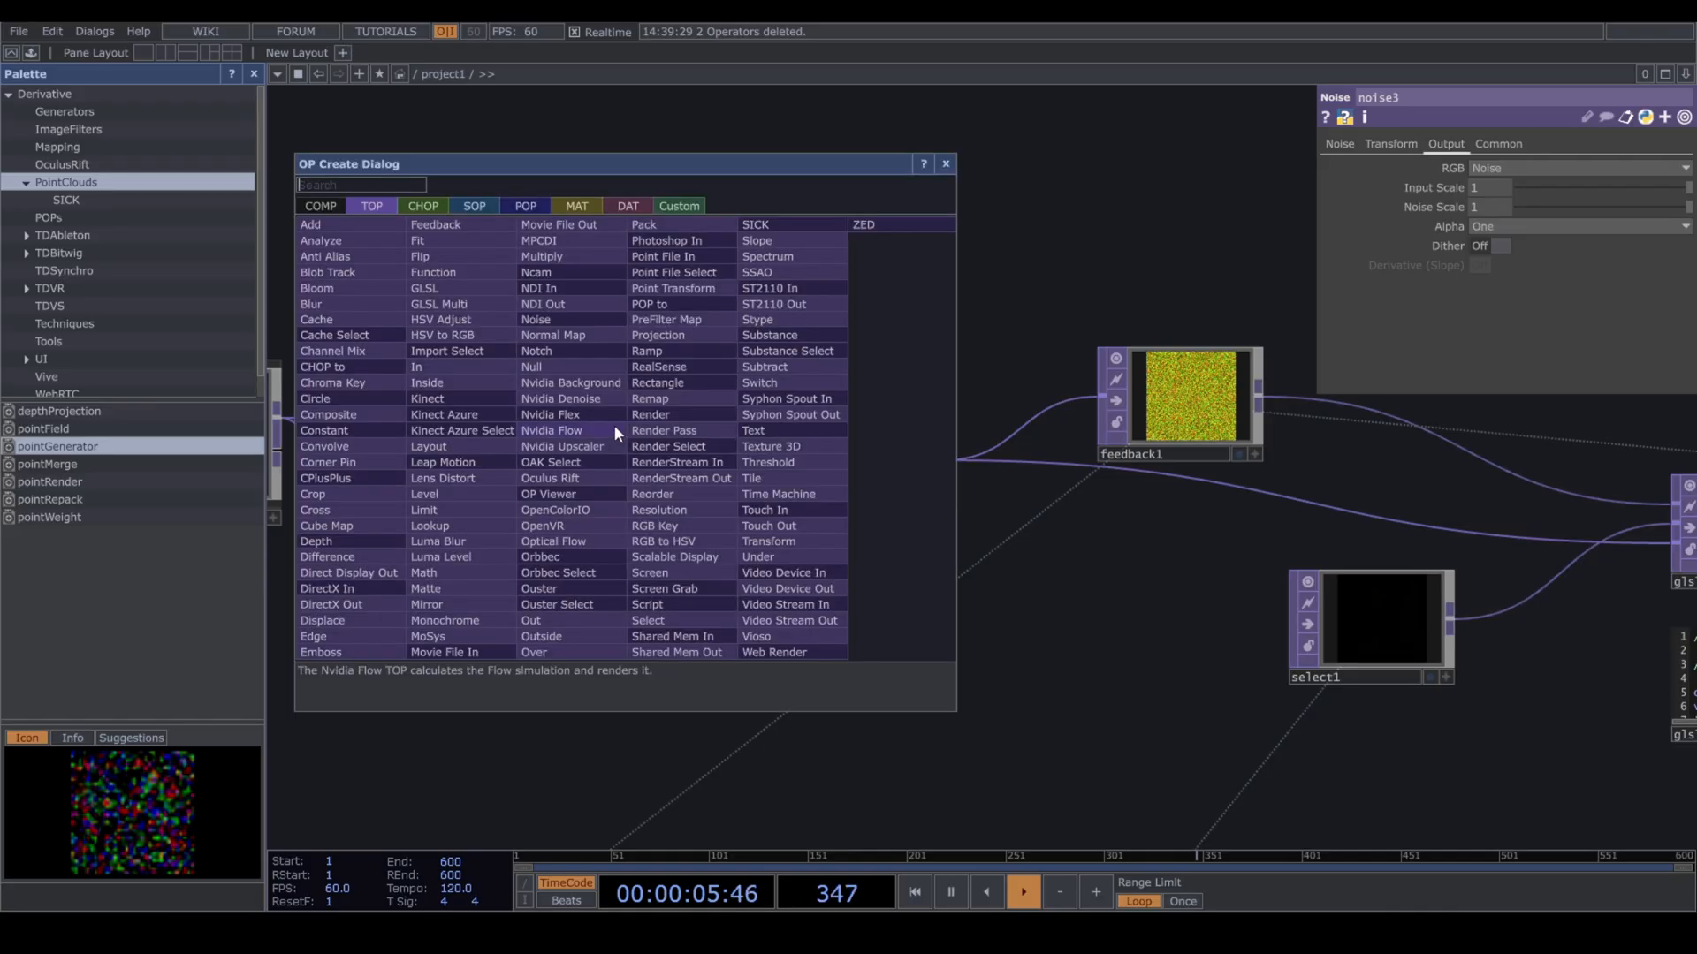
{"action": "type", "text": "reo"}
{"action": "left_click", "coordinate": [694, 495]}
{"action": "left_click", "coordinate": [610, 437]}
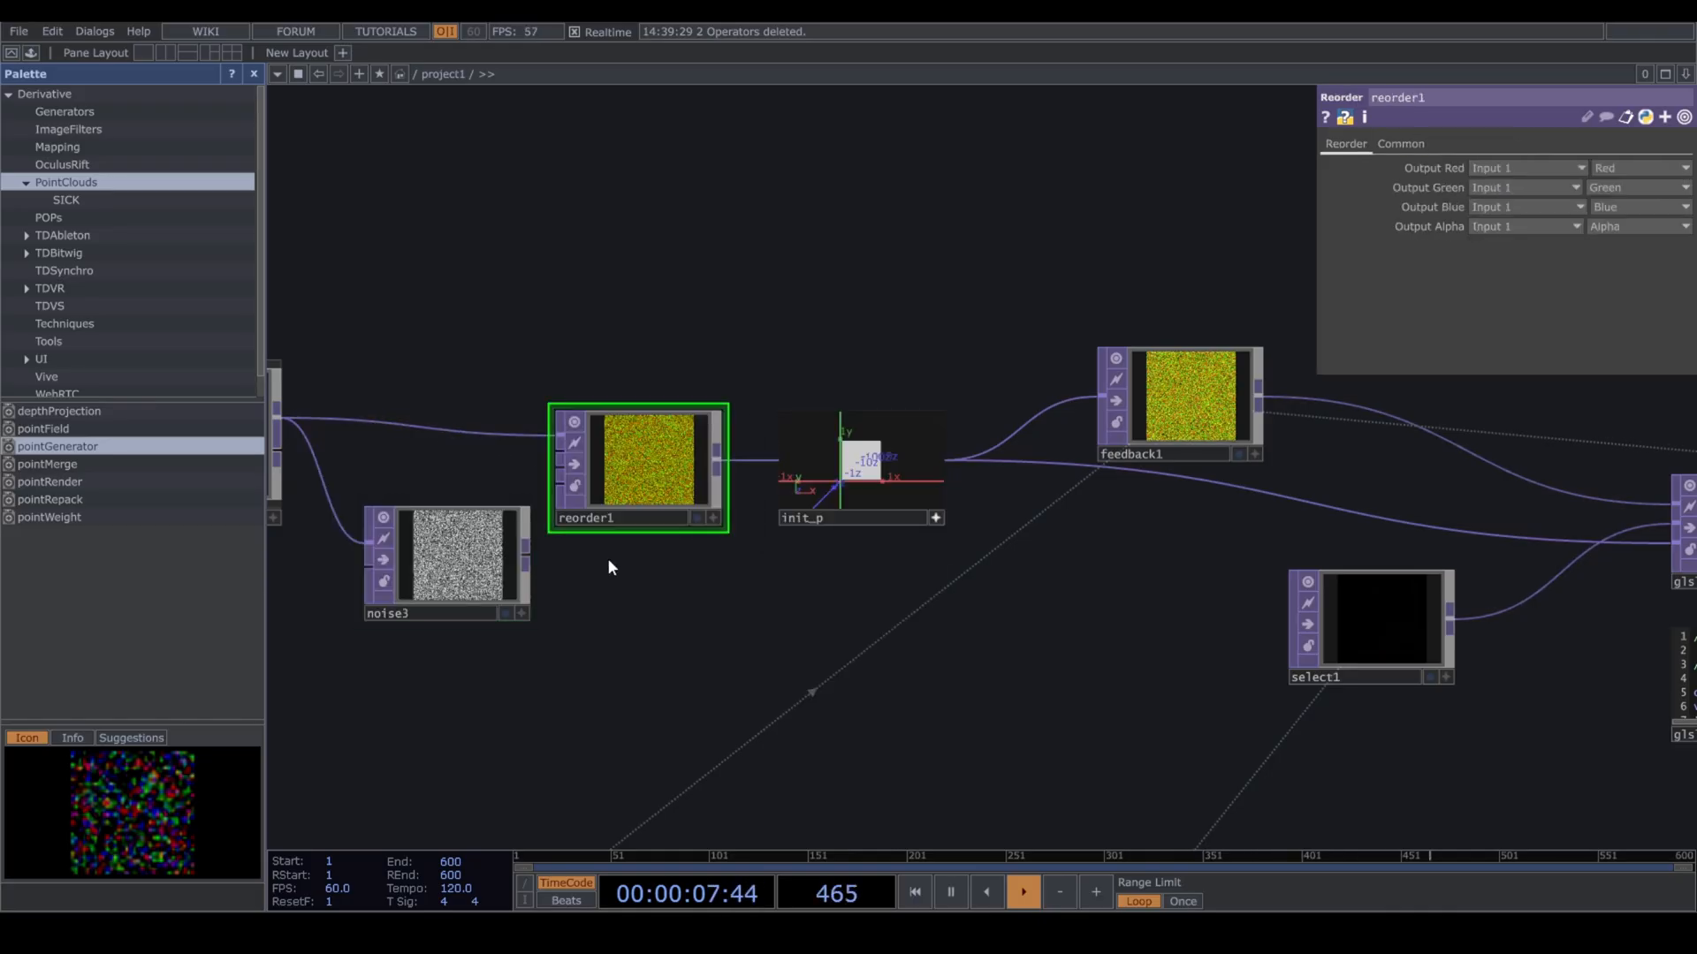
{"action": "left_click", "coordinate": [527, 545]}
{"action": "left_click", "coordinate": [545, 465]}
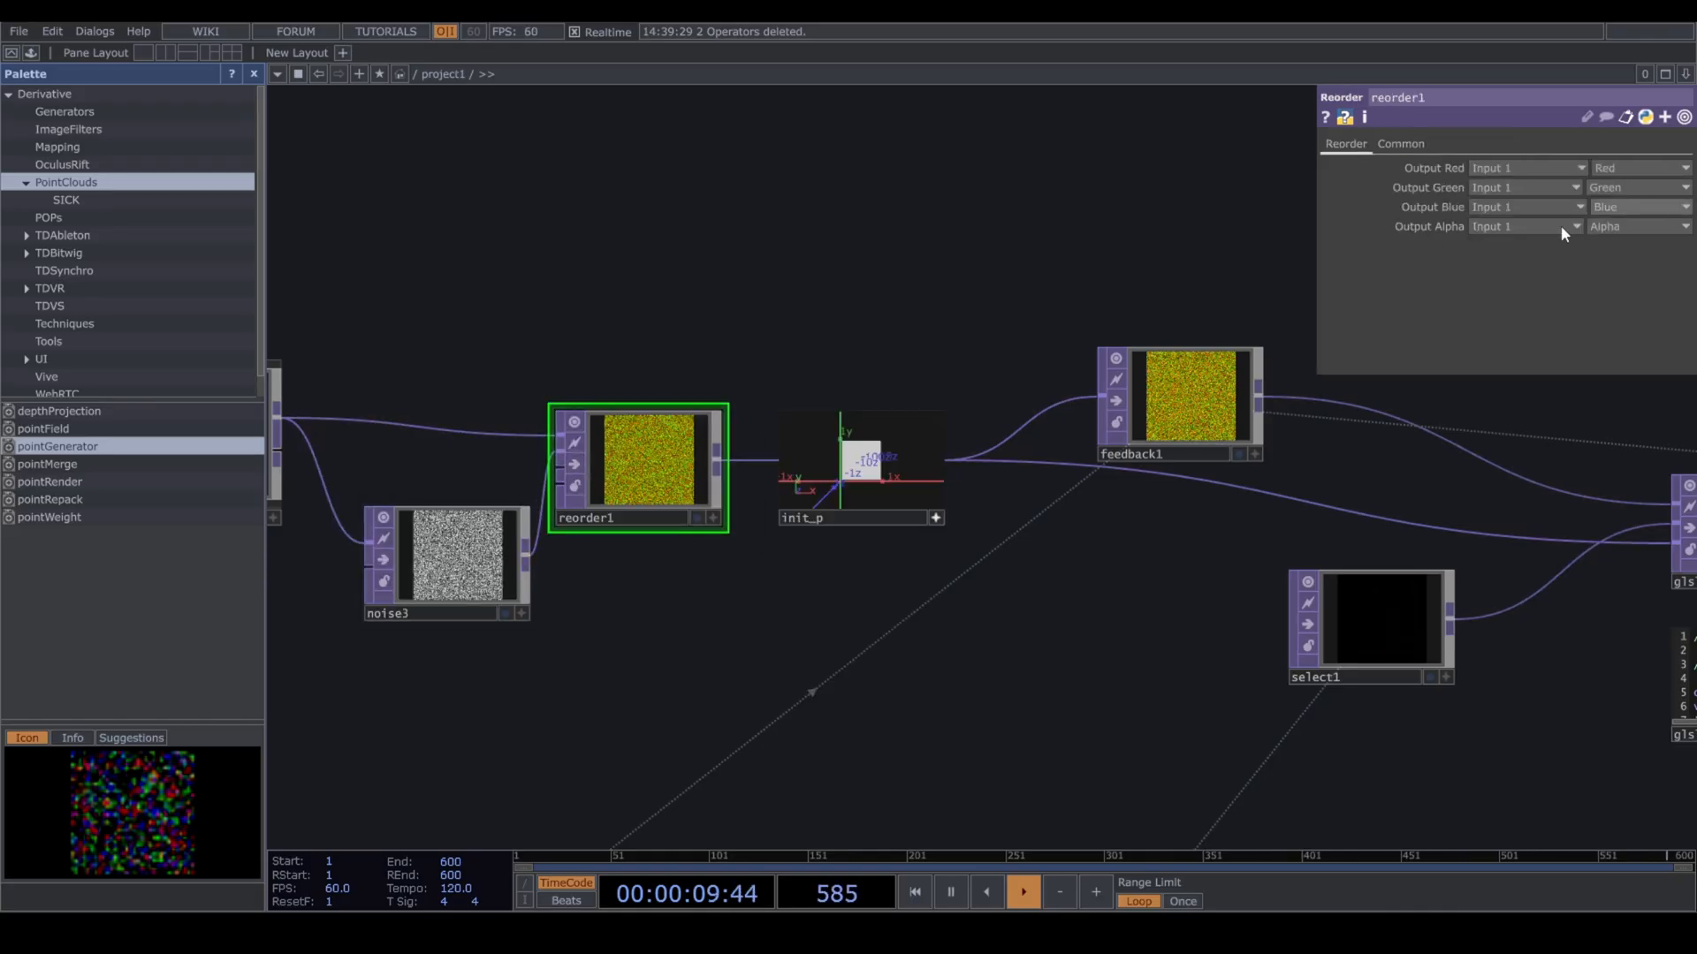
Set reorder1's Output Alpha to the Red channel of Input 2.
{"action": "left_click", "coordinate": [1499, 228]}
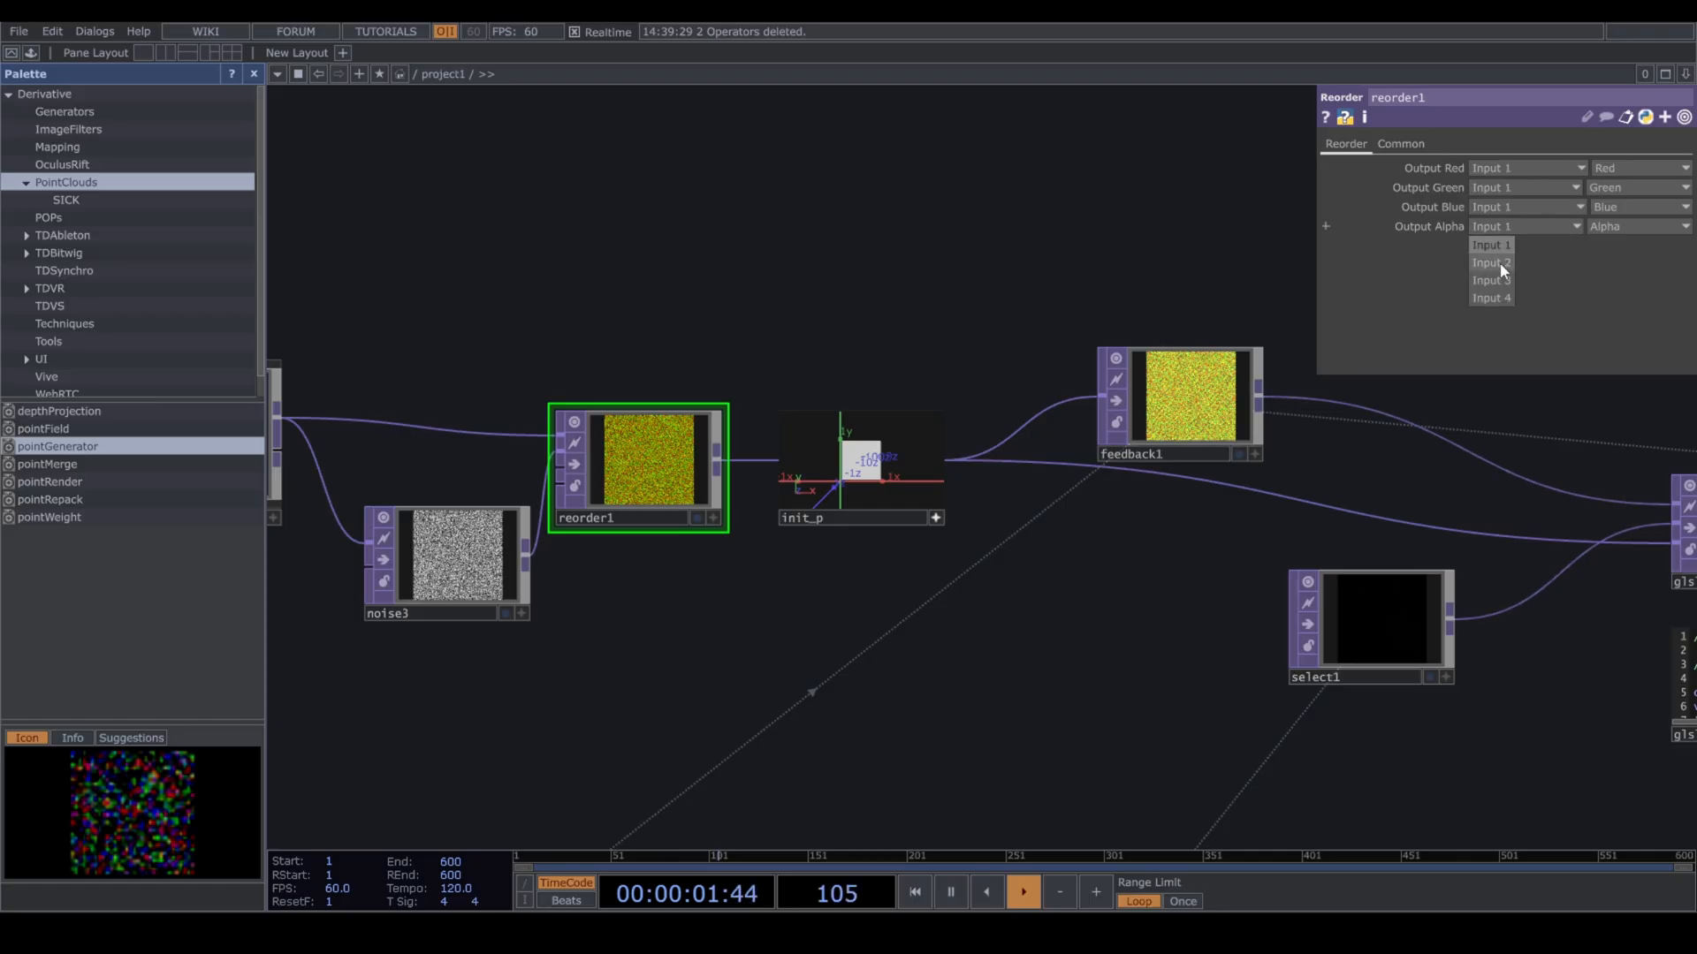
{"action": "left_click", "coordinate": [1498, 262]}
{"action": "left_click", "coordinate": [1637, 225]}
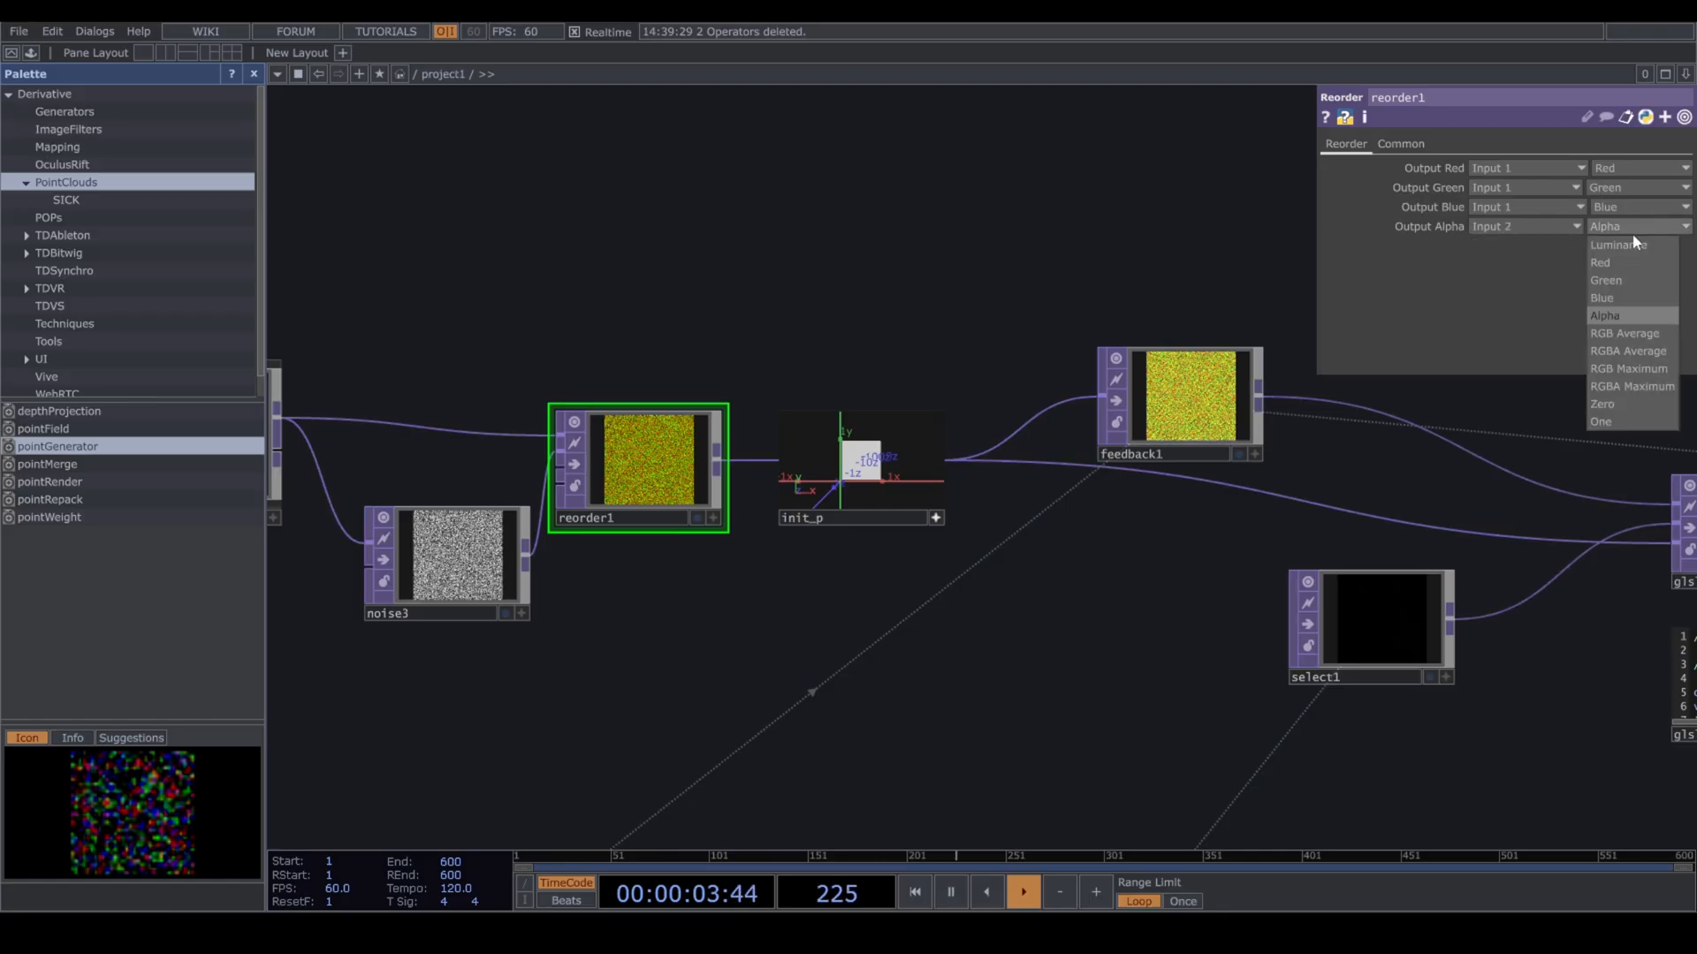
{"action": "left_click", "coordinate": [1621, 256]}
Examine the point cloud in null4 up close to check how the particles respawn.
{"action": "scroll", "coordinate": [822, 655], "scroll_direction": "down", "scroll_amount": 4}
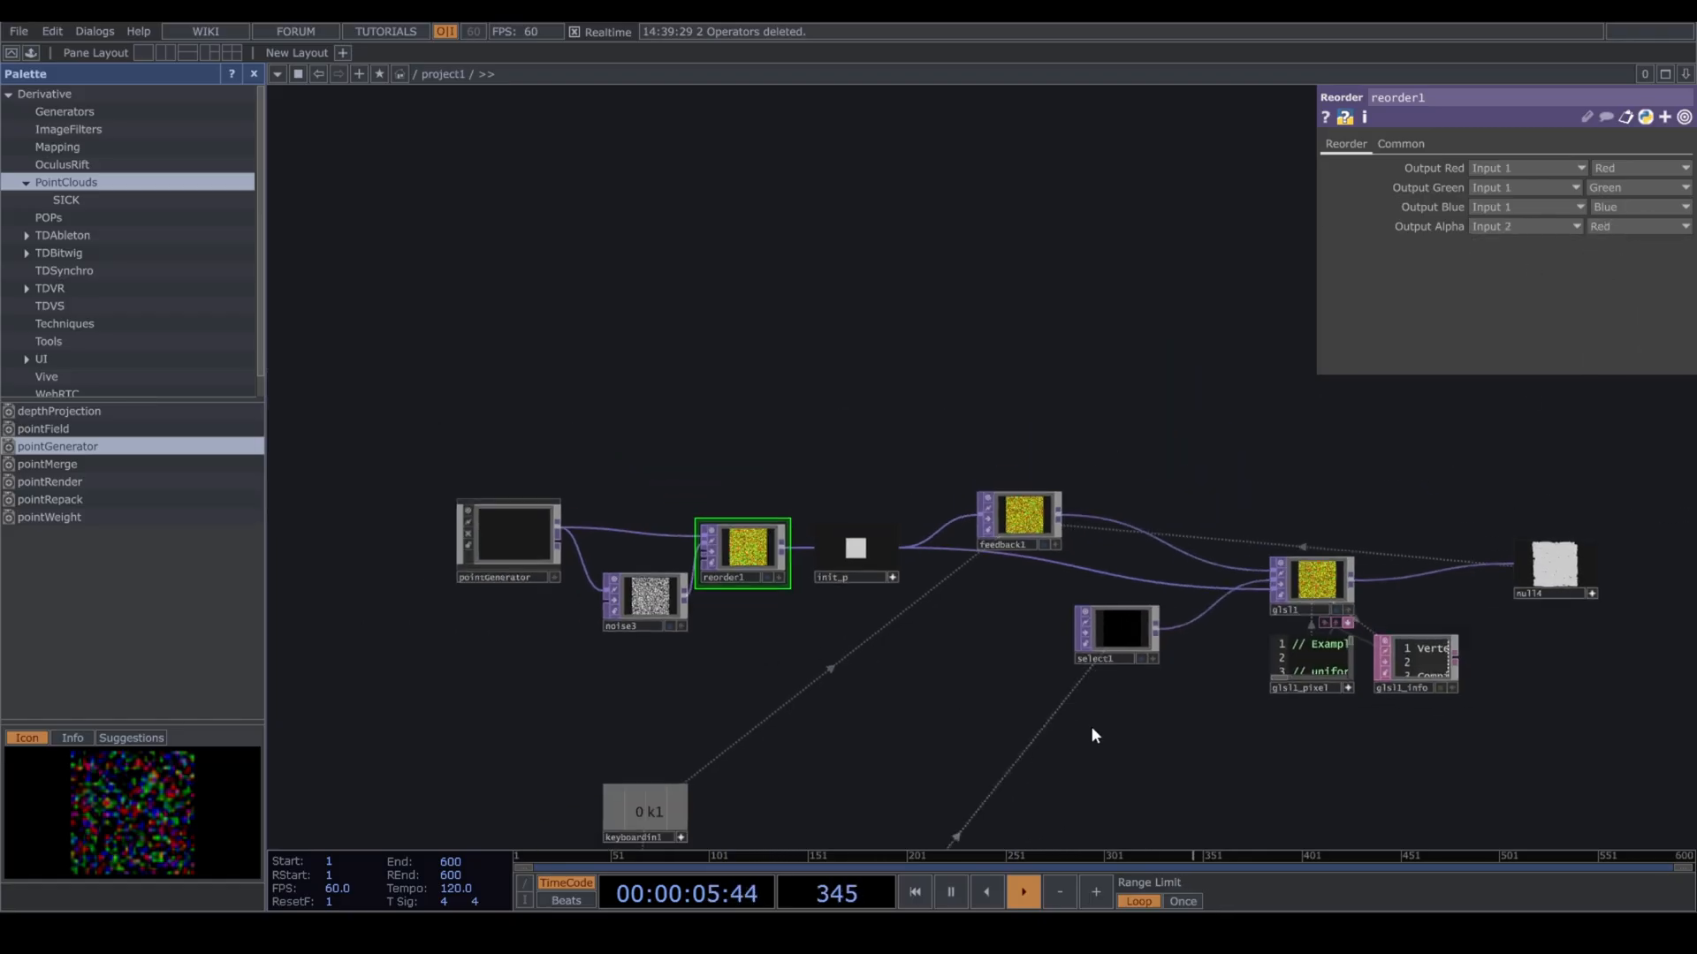
{"action": "left_click_drag", "start_coordinate": [1094, 731], "coordinate": [979, 691]}
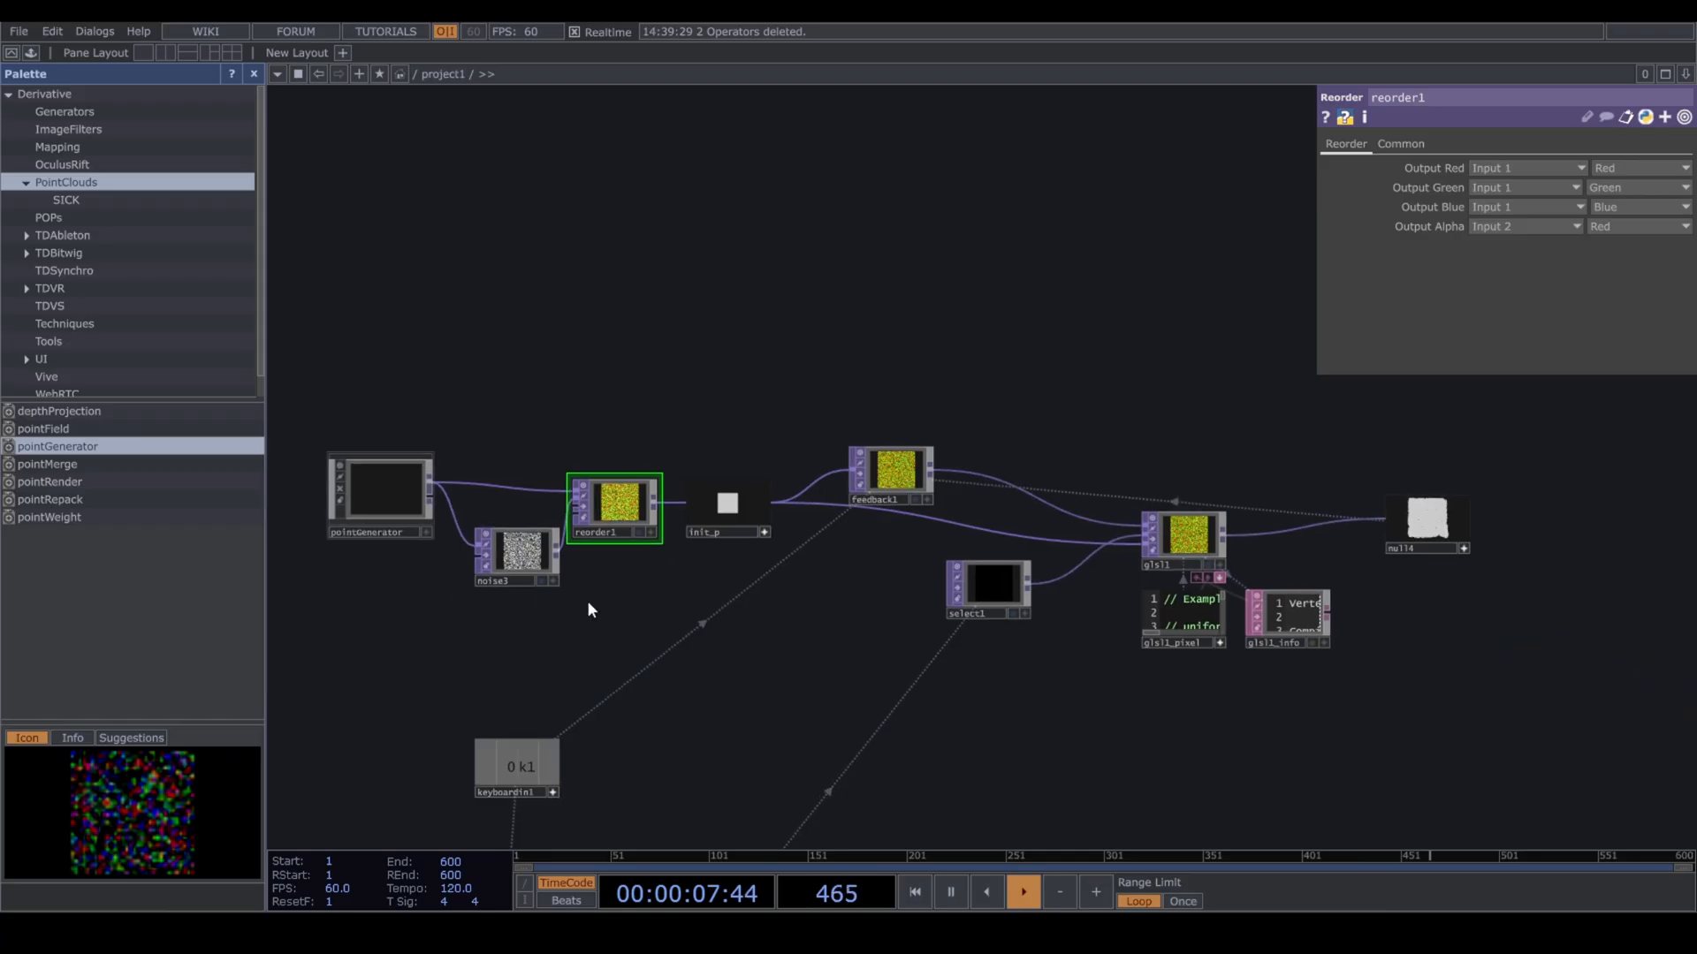
{"action": "scroll", "coordinate": [1561, 533], "scroll_direction": "up", "scroll_amount": 5}
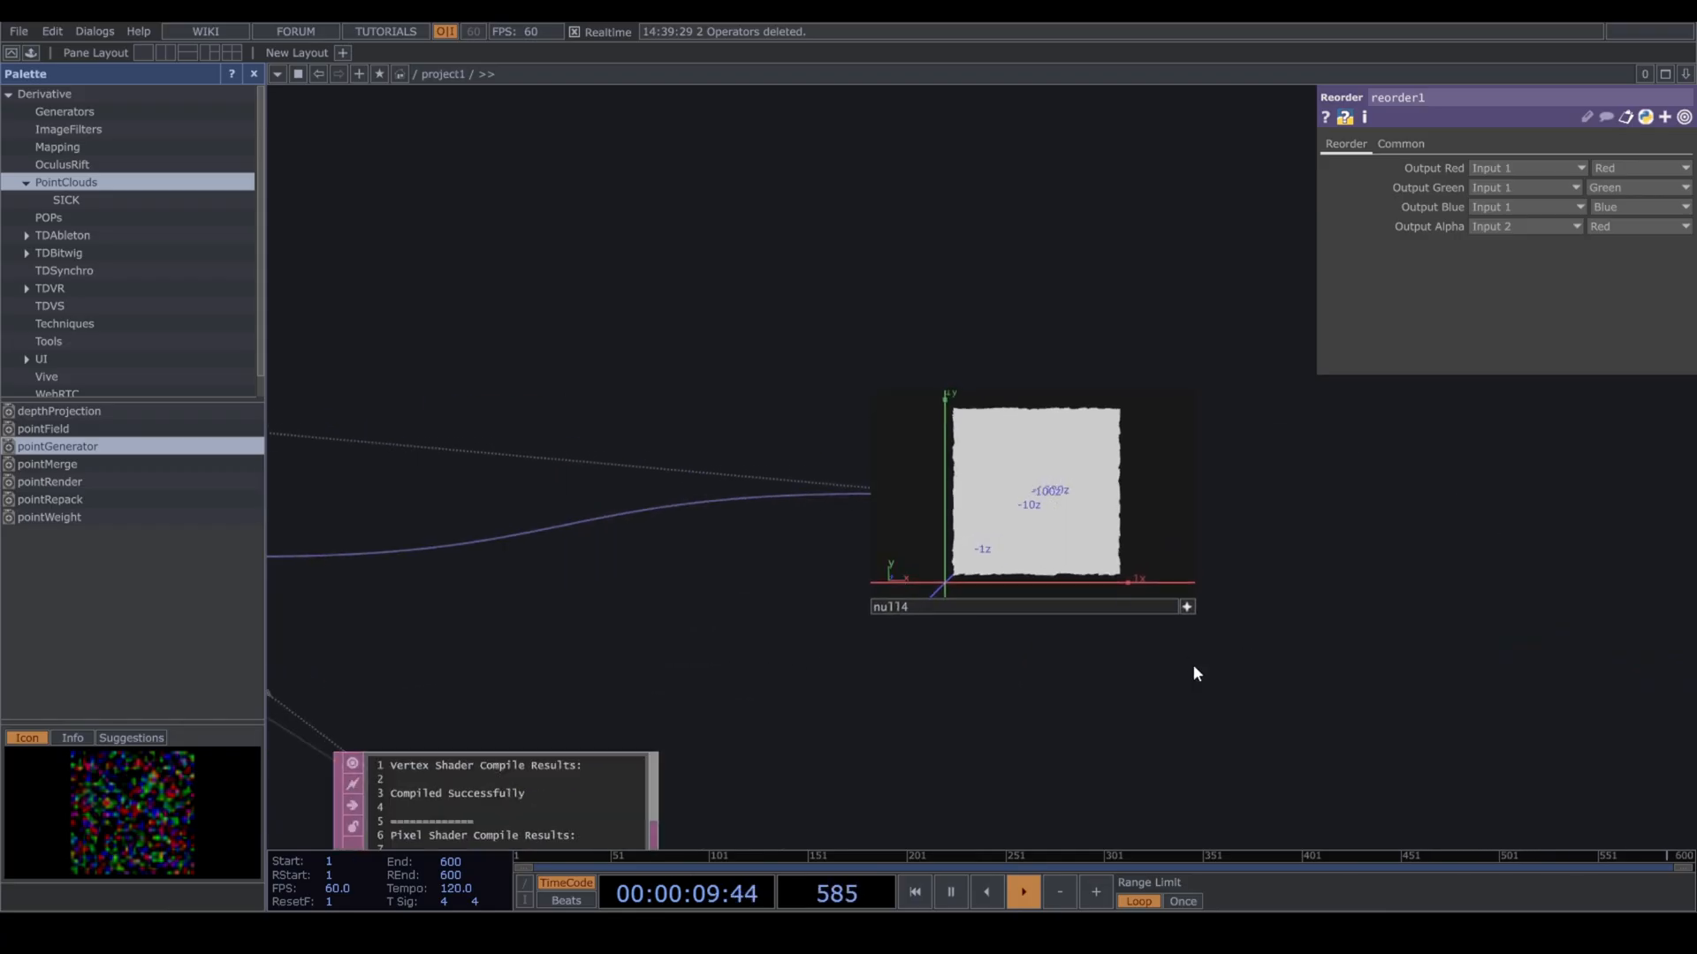
{"action": "scroll", "coordinate": [1139, 645], "scroll_direction": "up", "scroll_amount": 4}
{"action": "left_click_drag", "start_coordinate": [1000, 693], "coordinate": [935, 856]}
{"action": "scroll", "coordinate": [916, 651], "scroll_direction": "up", "scroll_amount": 3}
{"action": "scroll", "coordinate": [841, 276], "scroll_direction": "up", "scroll_amount": 5}
{"action": "scroll", "coordinate": [841, 277], "scroll_direction": "down", "scroll_amount": 5}
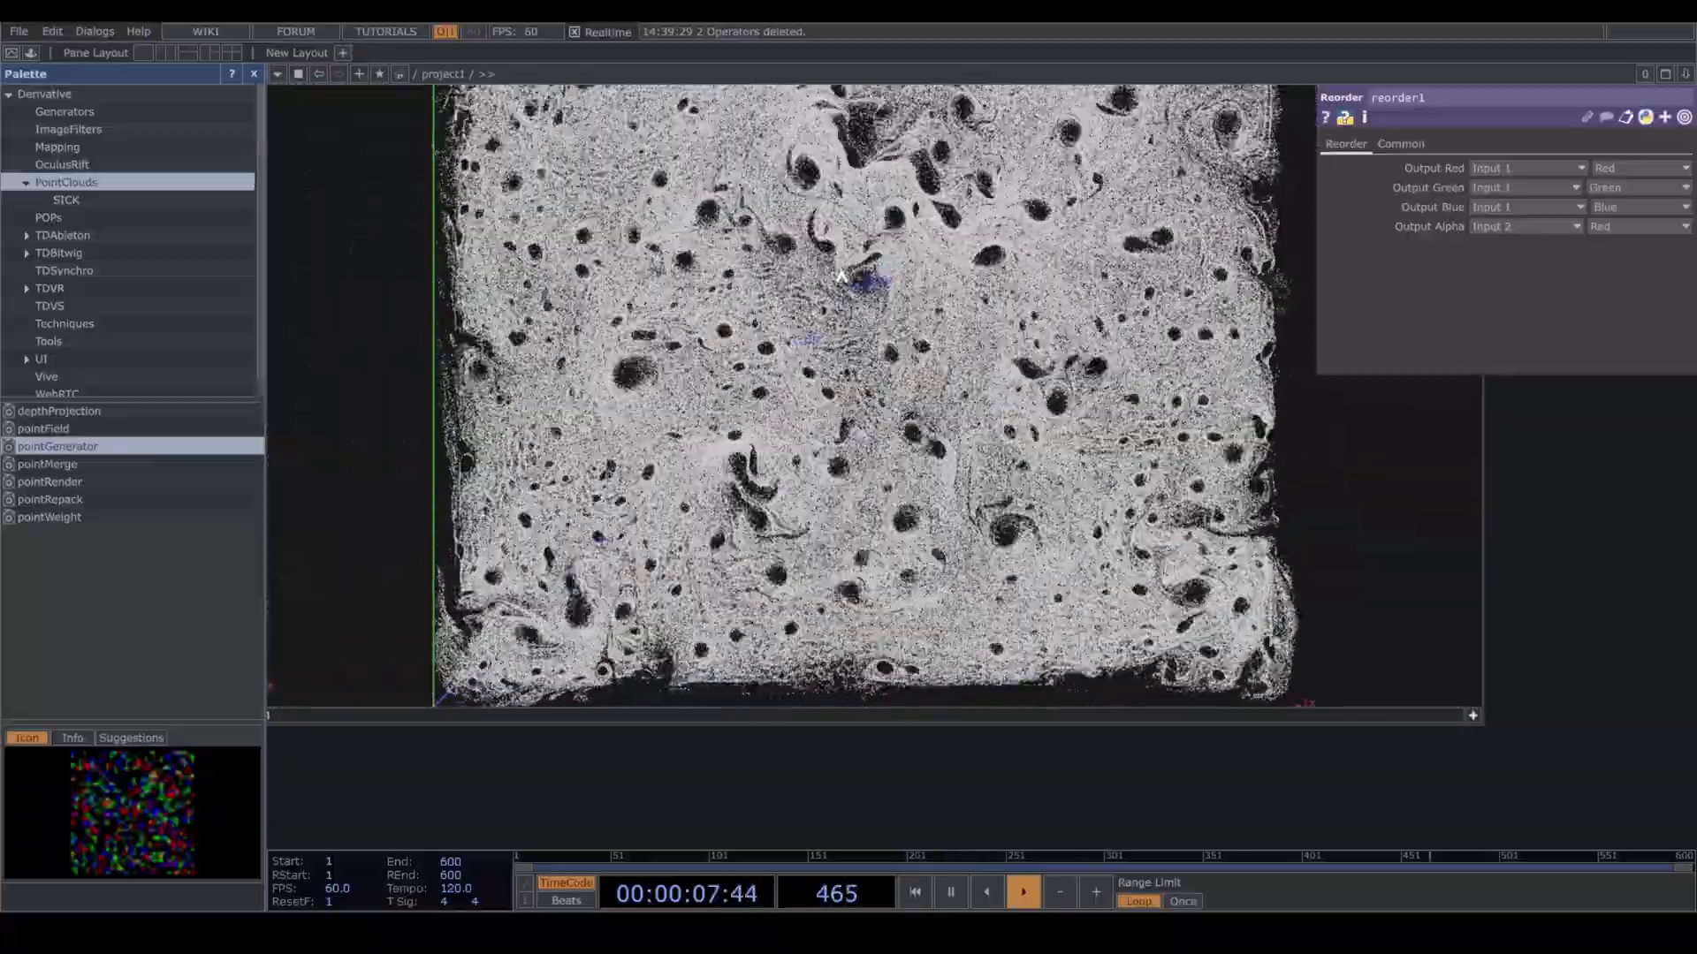
{"action": "scroll", "coordinate": [849, 735], "scroll_direction": "down", "scroll_amount": 12}
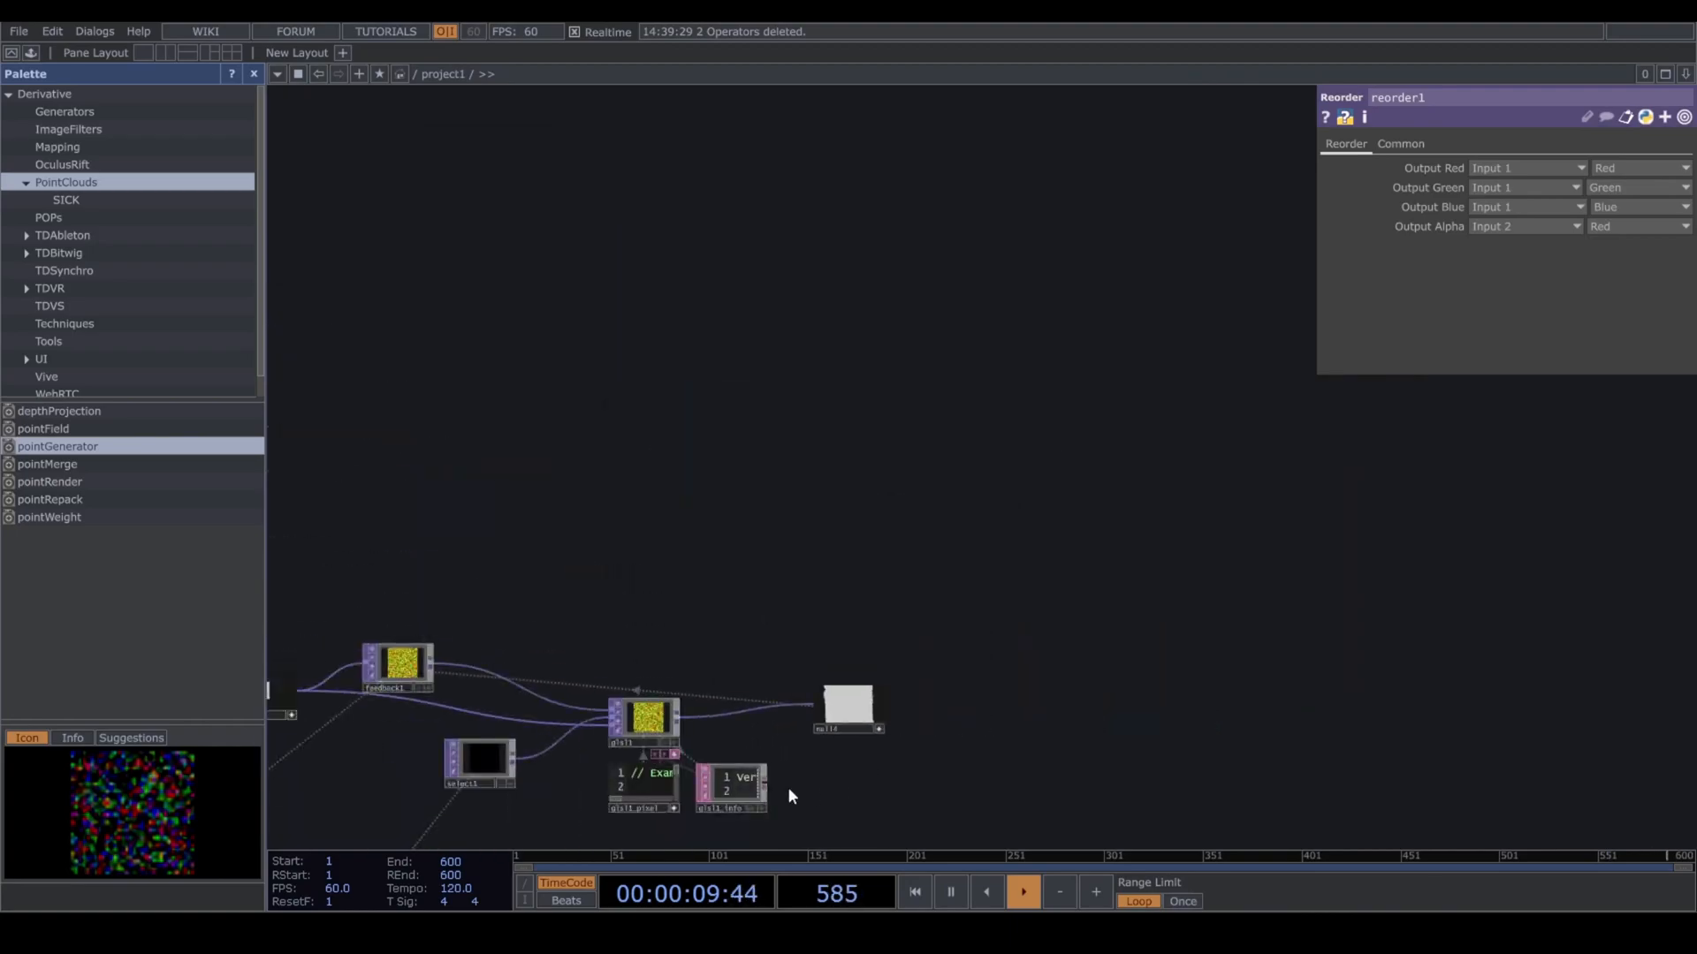
Replace the comment lines at the start of glsl1_pixel with "uniform float u_delta_time, u_life_time;".
{"action": "left_click_drag", "start_coordinate": [758, 633], "coordinate": [812, 536]}
{"action": "scroll", "coordinate": [627, 721], "scroll_direction": "up", "scroll_amount": 10}
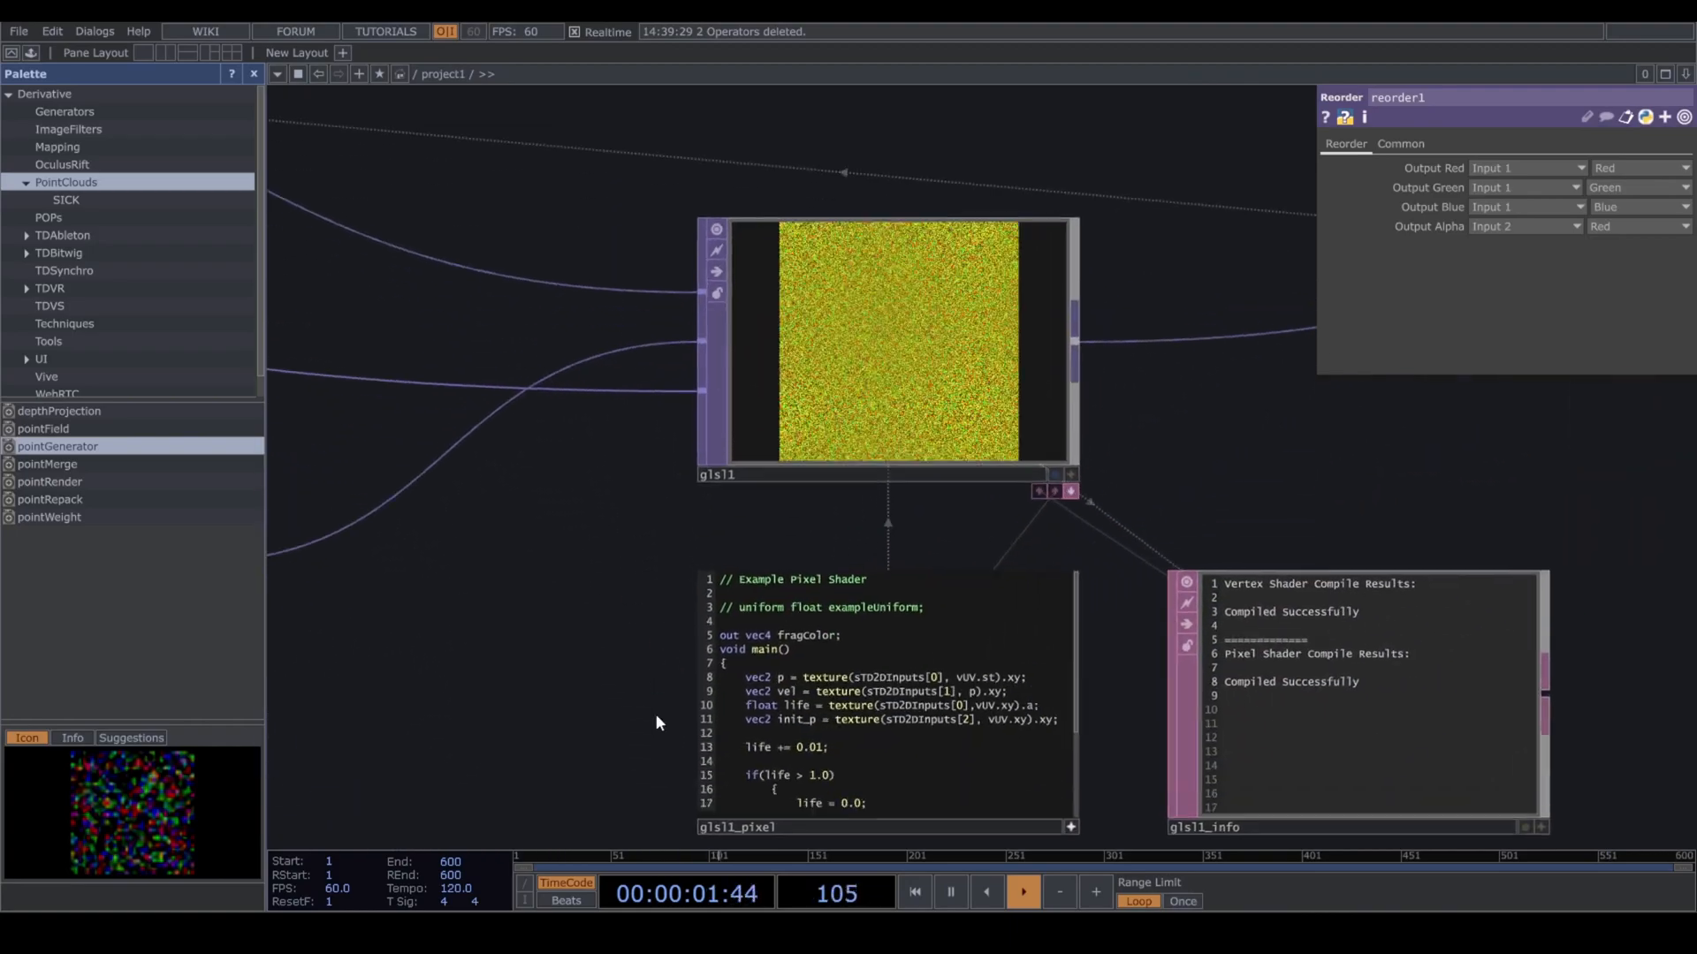
{"action": "left_click_drag", "start_coordinate": [571, 619], "coordinate": [520, 591]}
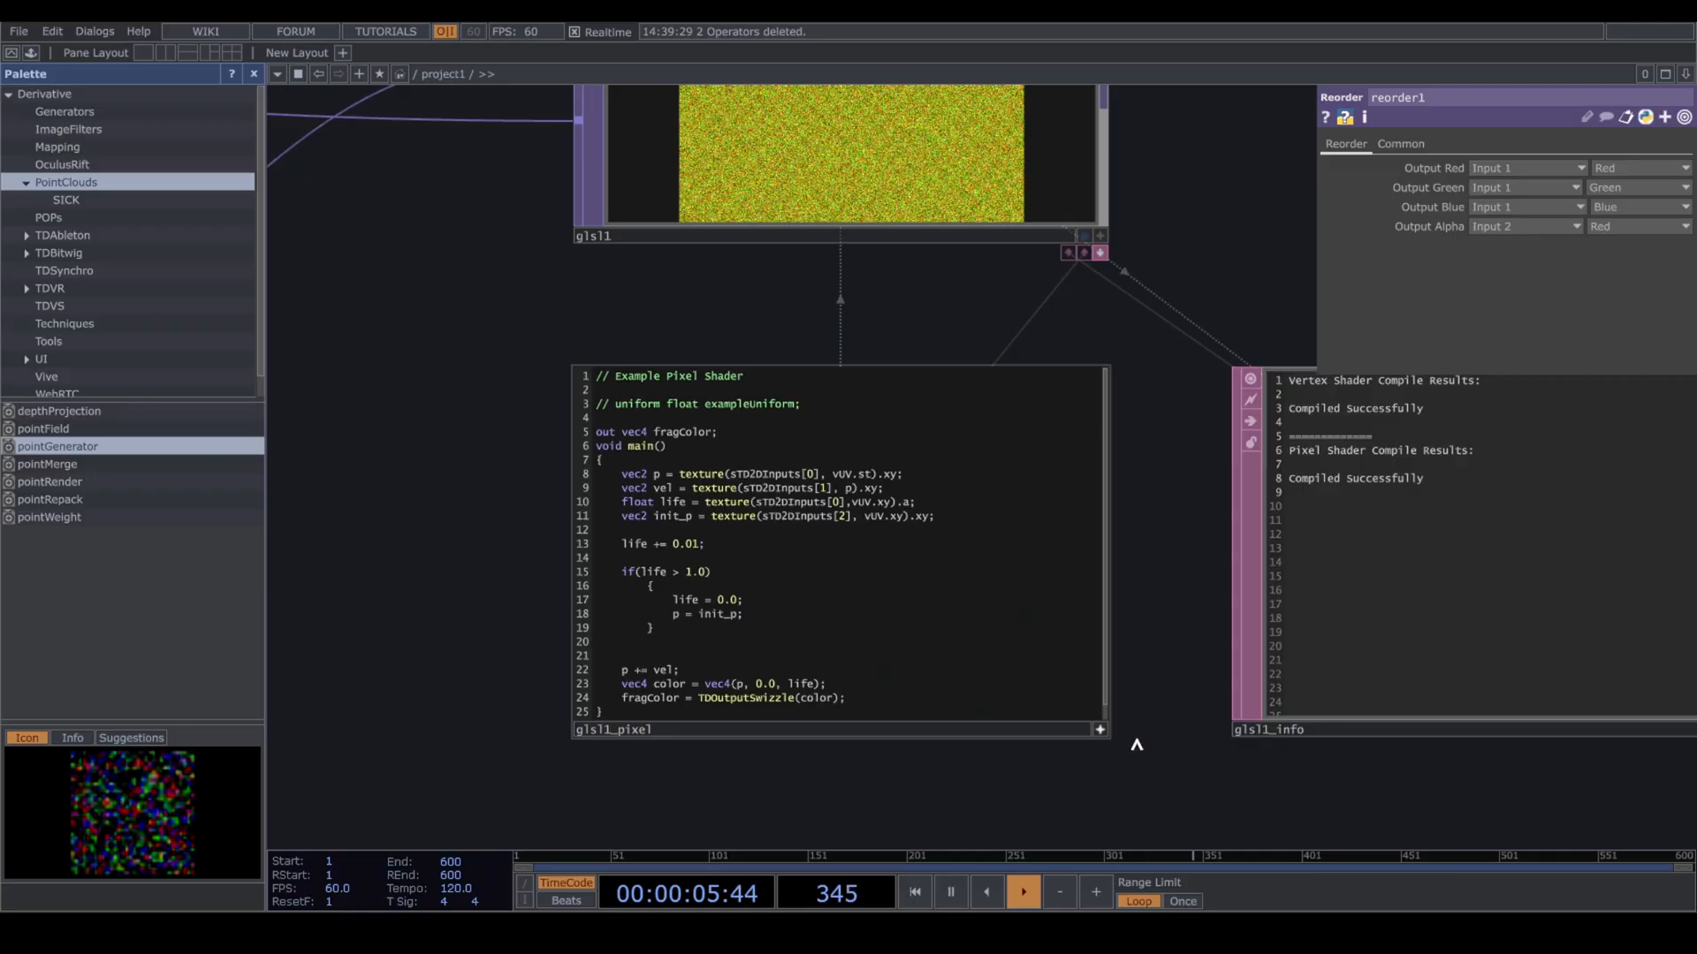
{"action": "left_click_drag", "start_coordinate": [833, 409], "coordinate": [503, 363]}
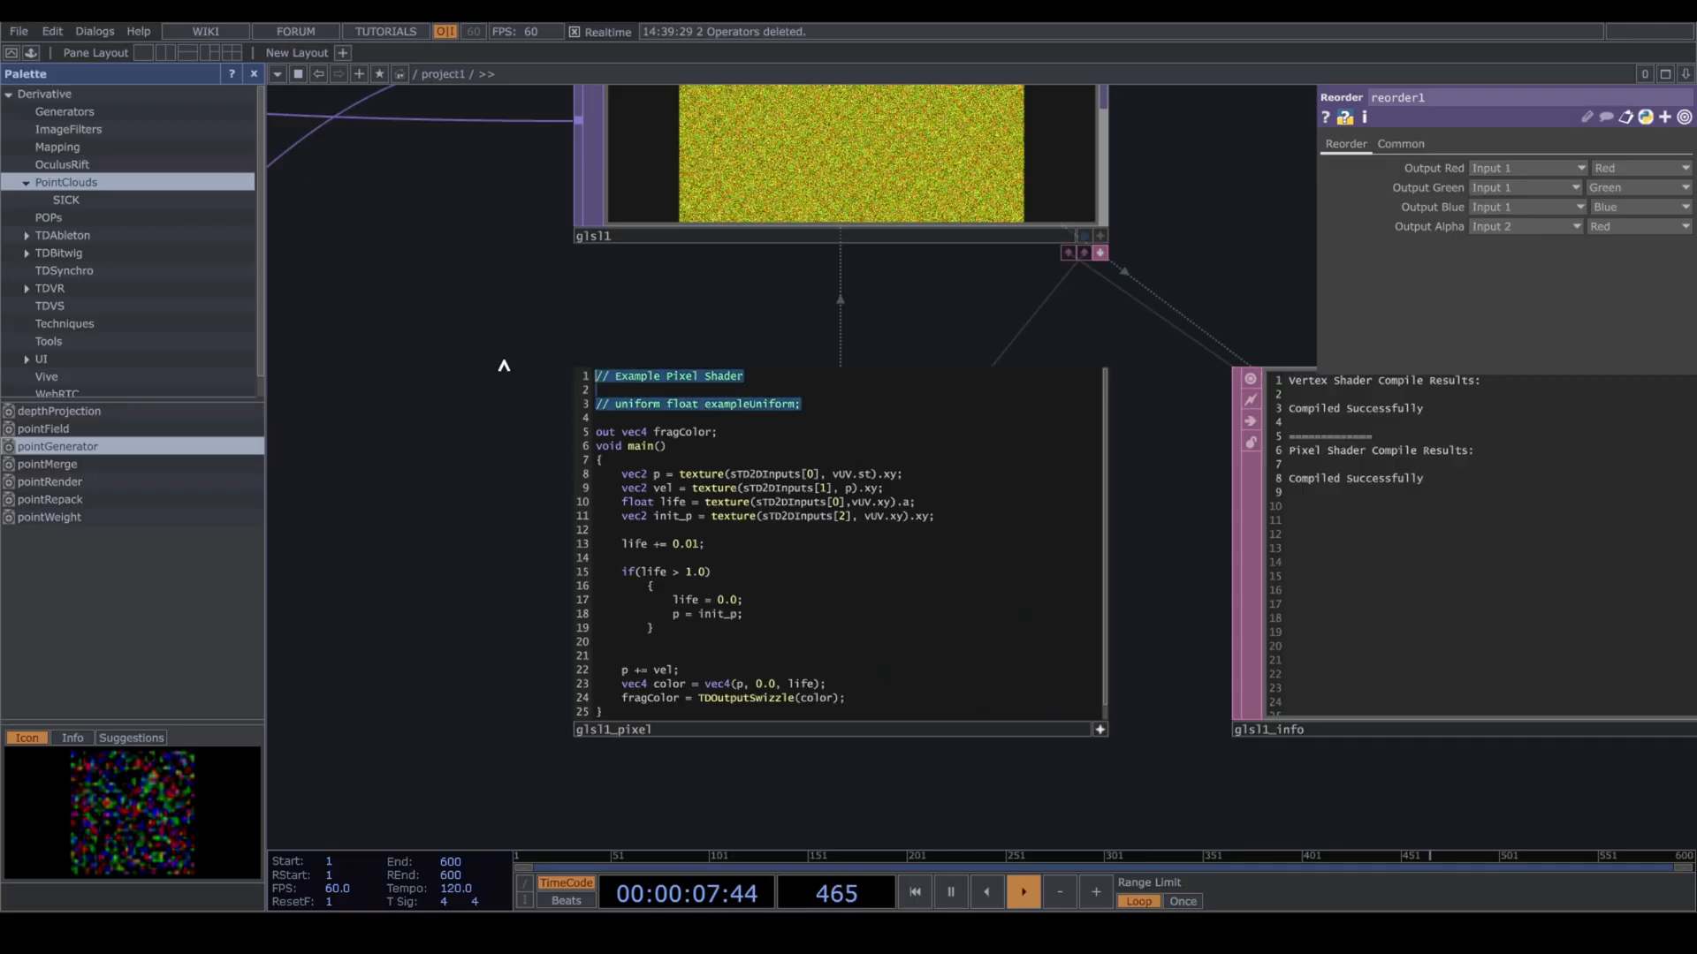
{"action": "type", "text": "uni"}
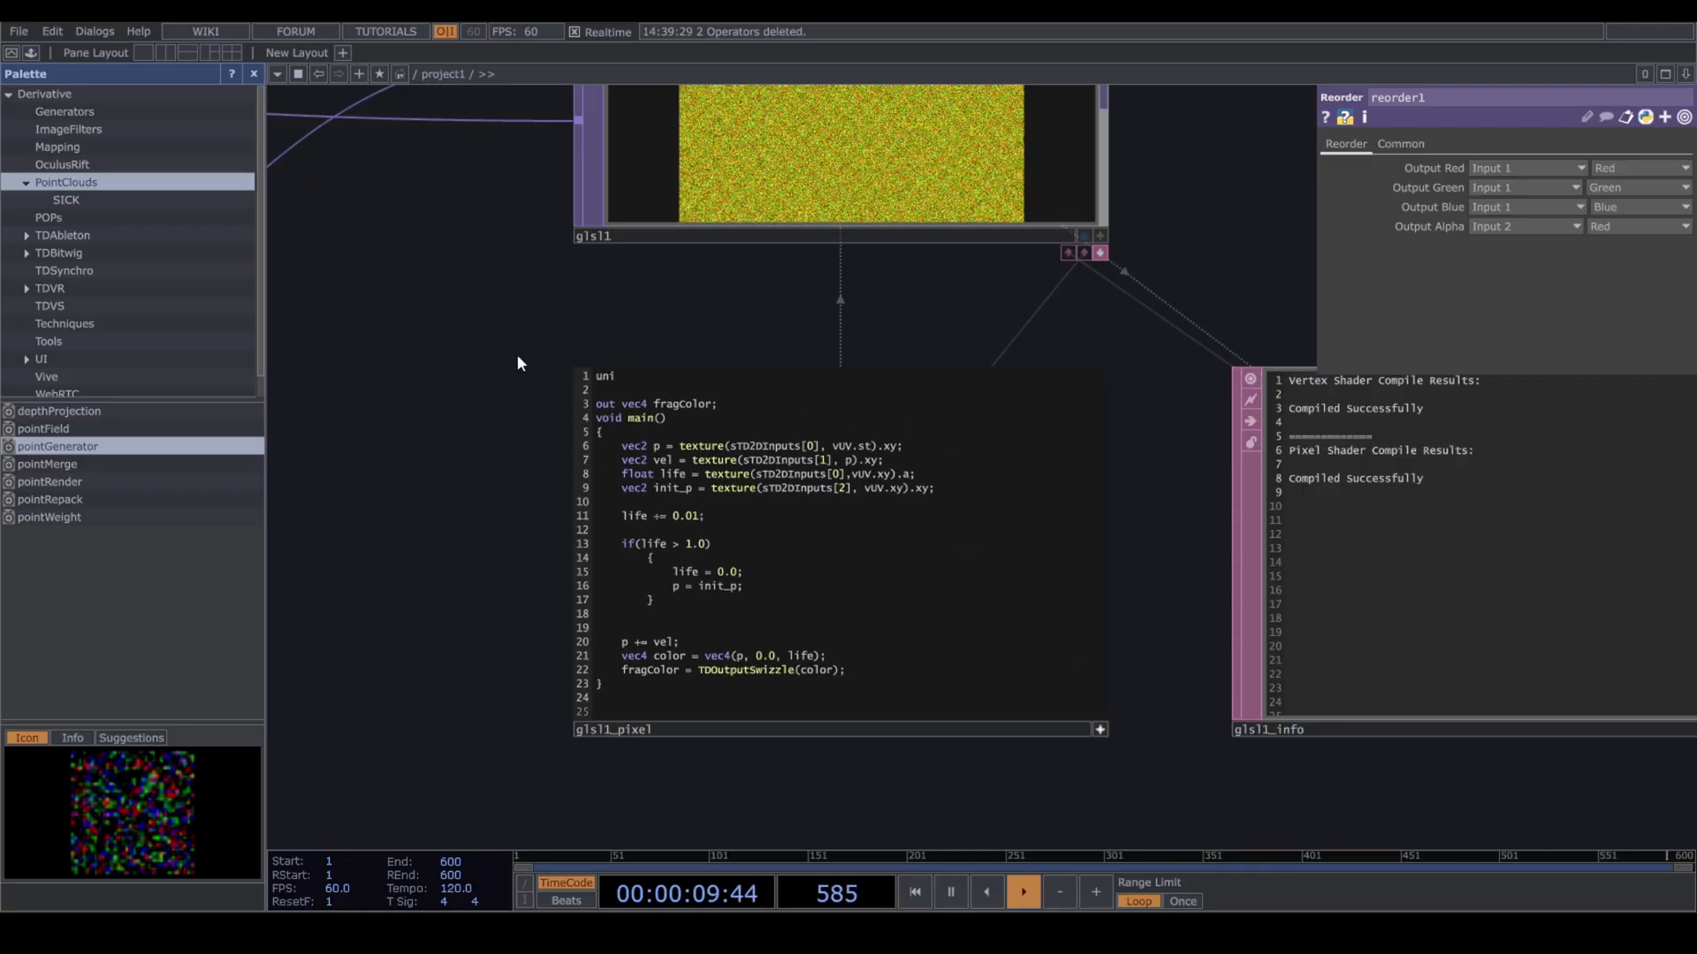
{"action": "type", "text": "form float"}
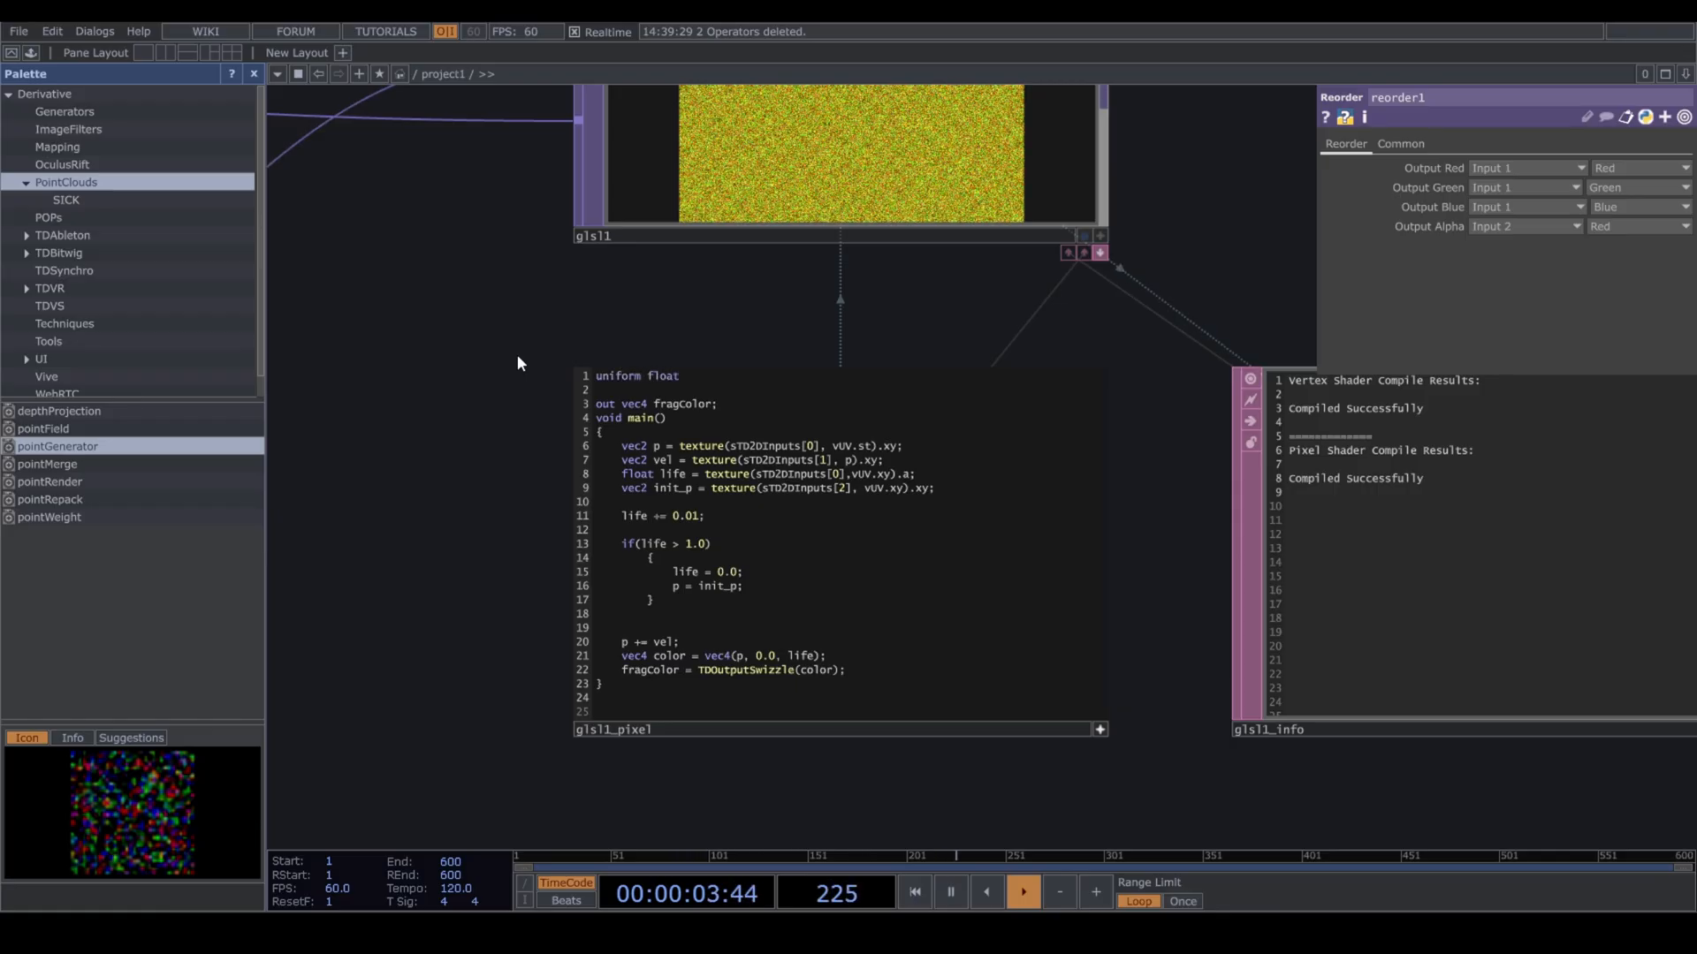
{"action": "type", "text": " u_delta_time"}
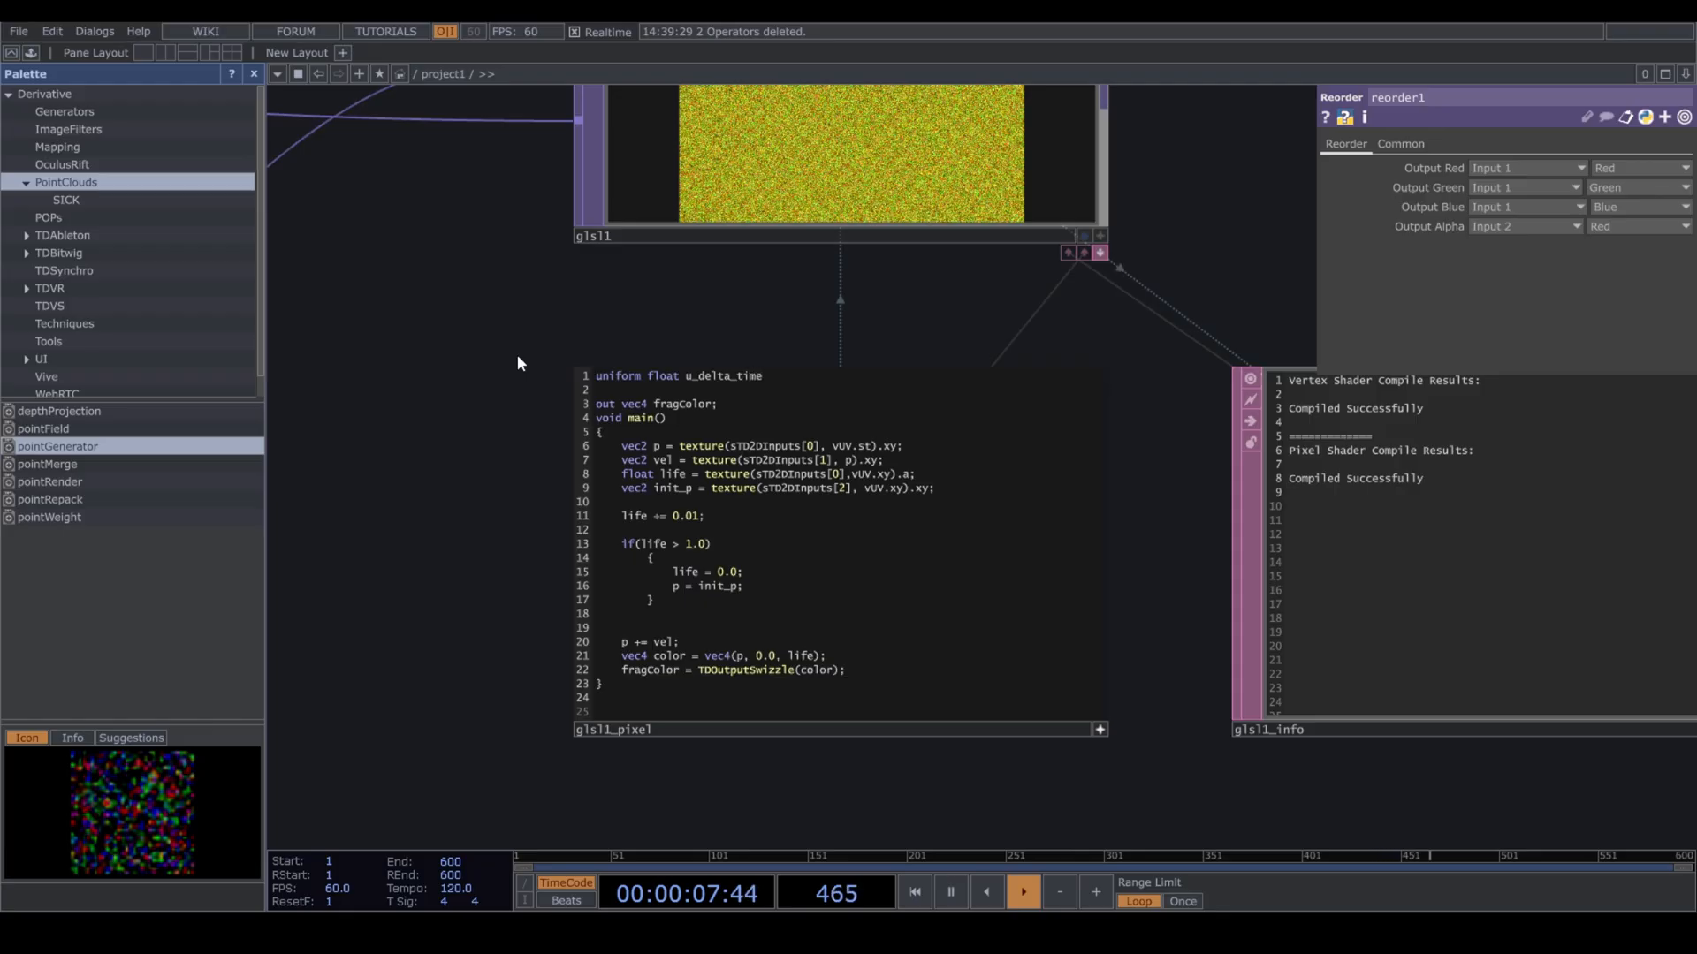
{"action": "type", "text": ", u_lif"}
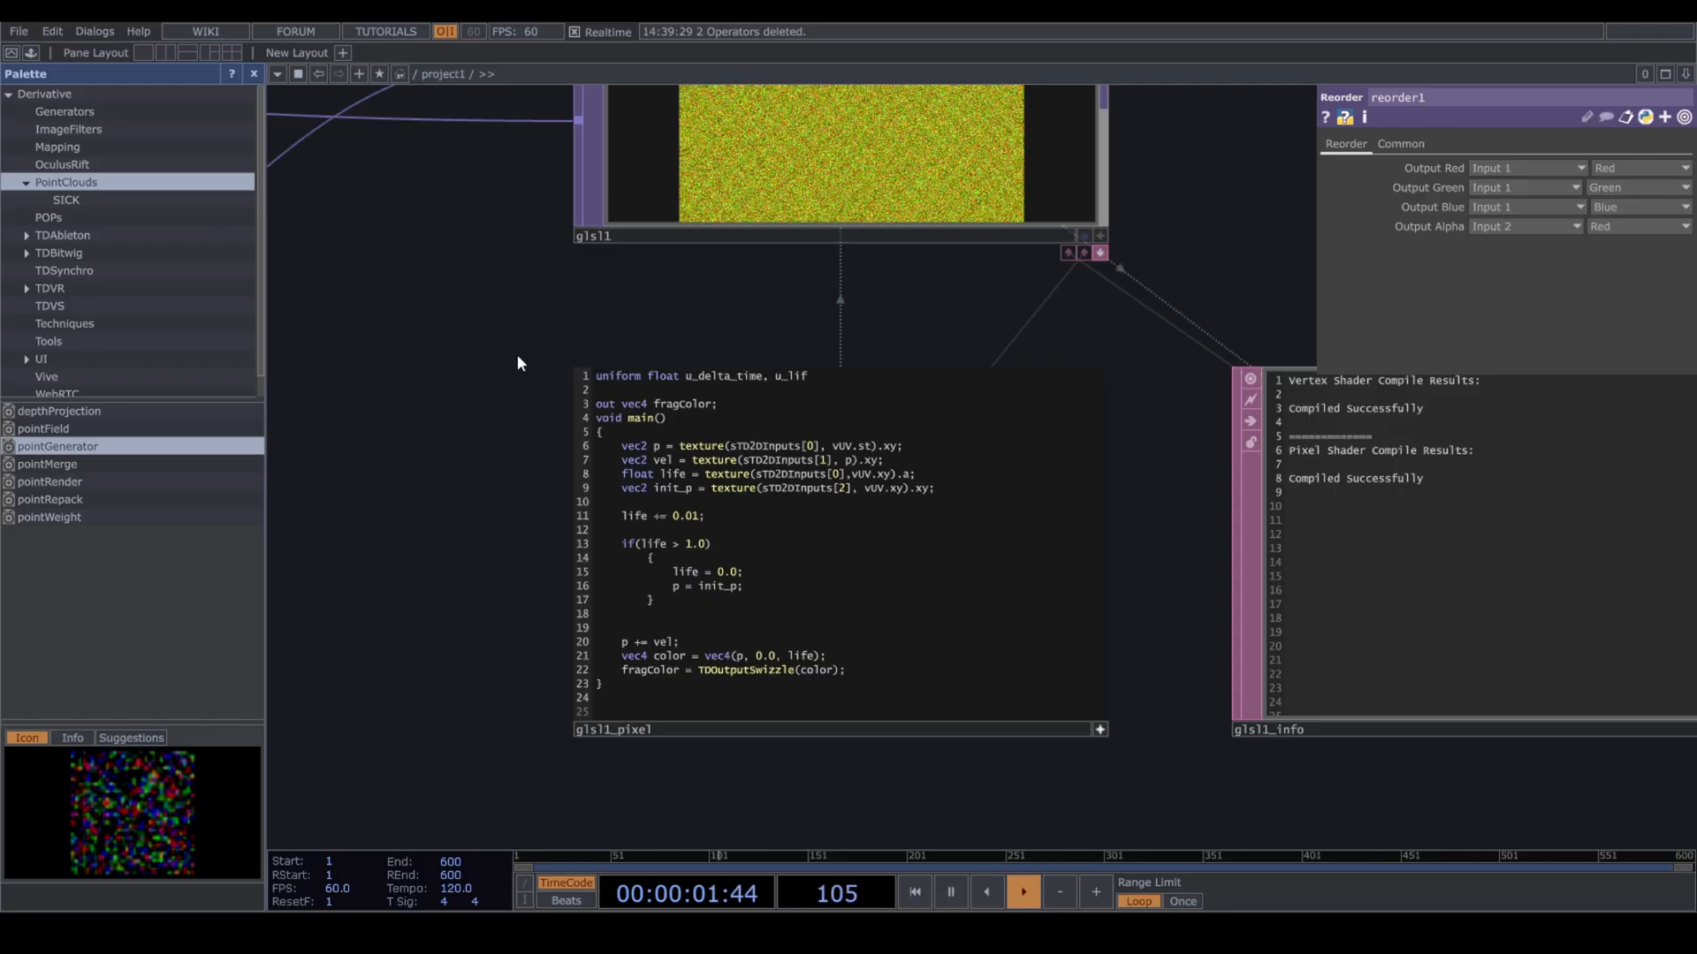
{"action": "type", "text": "e_time;"}
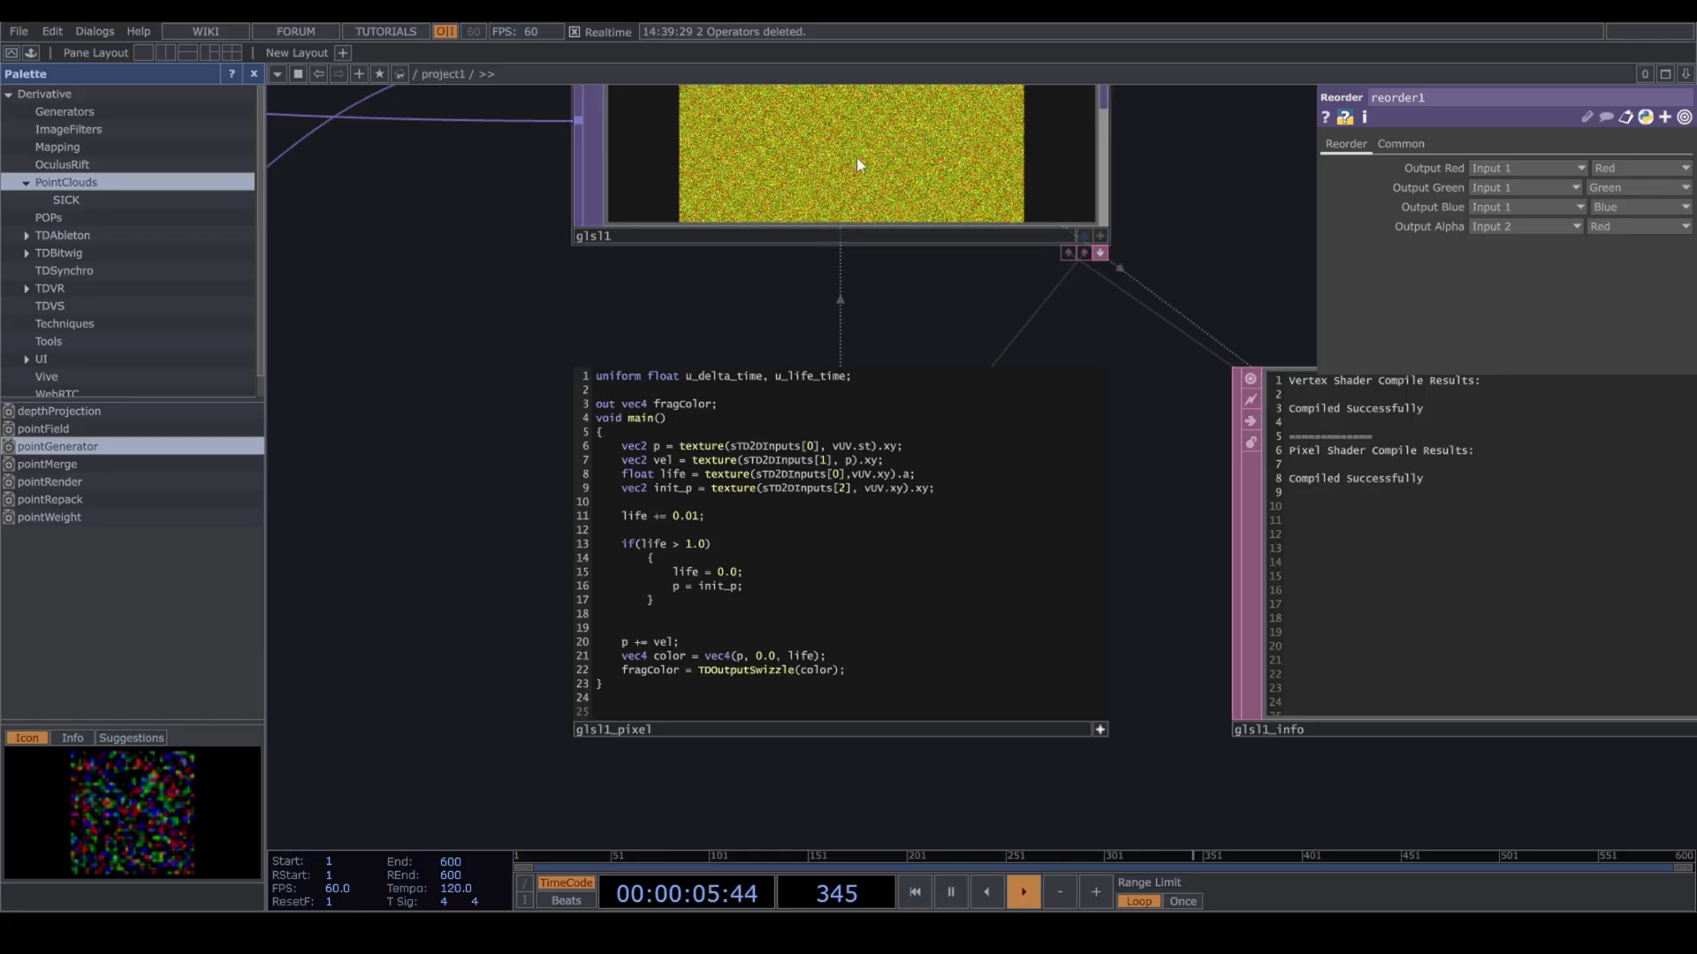
Define two vector uniforms on glsl1 named u_delta_time and u_life_time, with u_life_time's first value set to 5.
{"action": "left_click", "coordinate": [858, 190]}
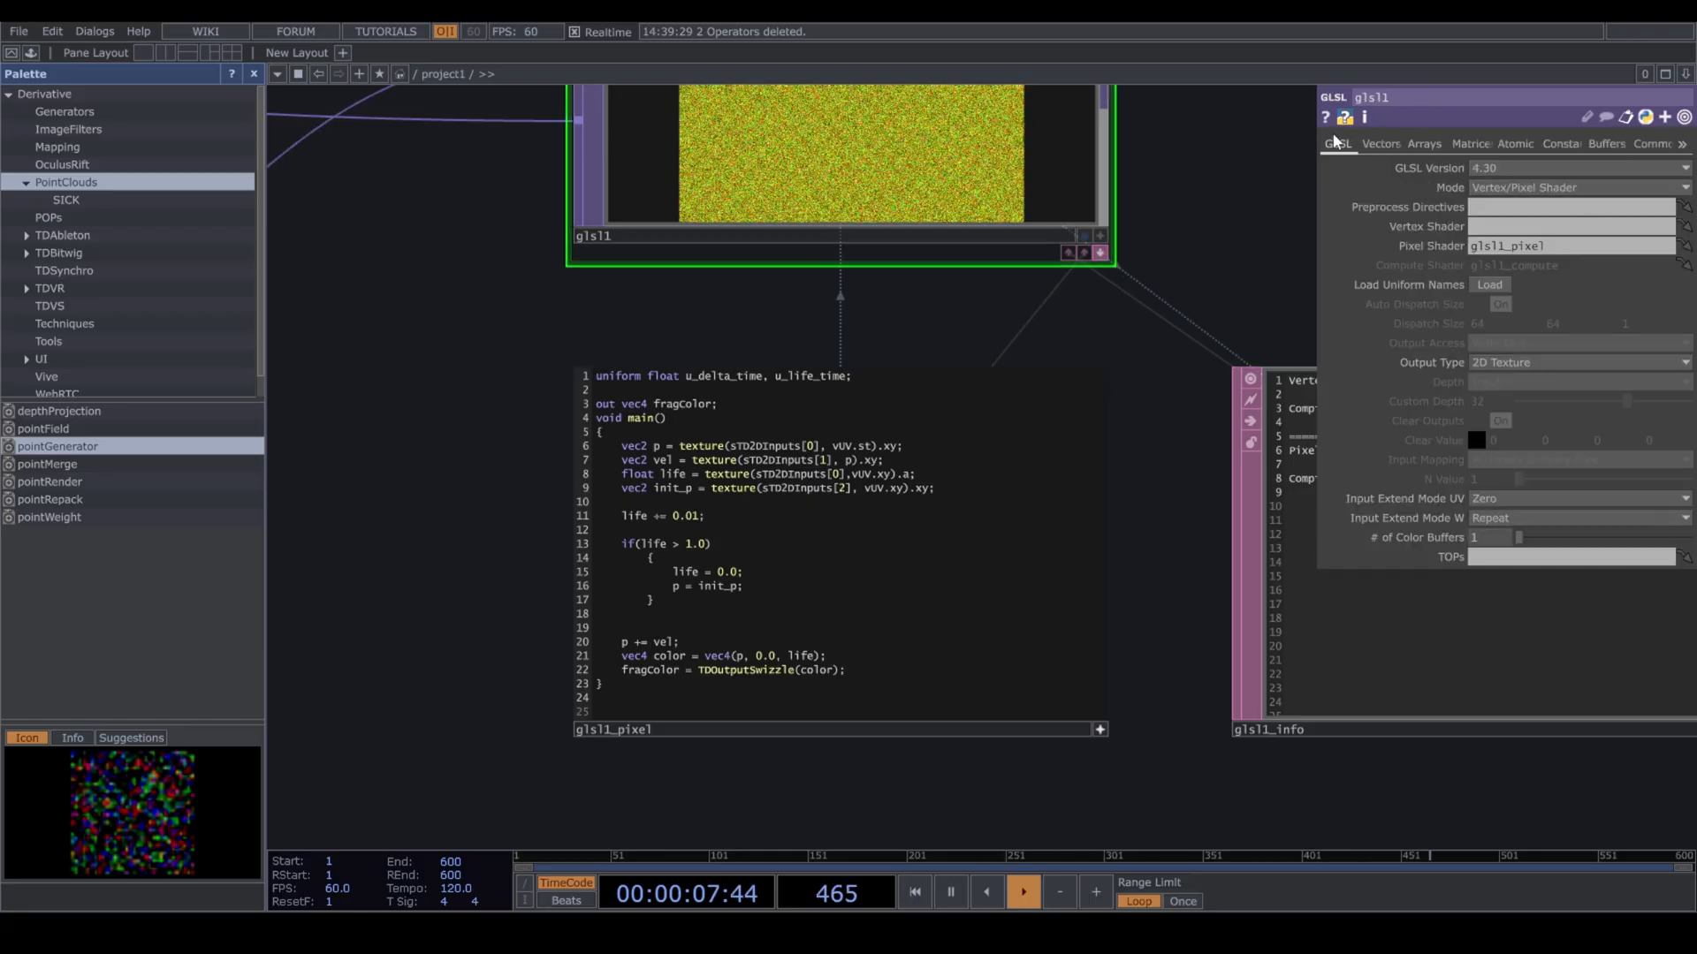
{"action": "left_click", "coordinate": [1381, 143]}
{"action": "left_click", "coordinate": [1515, 189]}
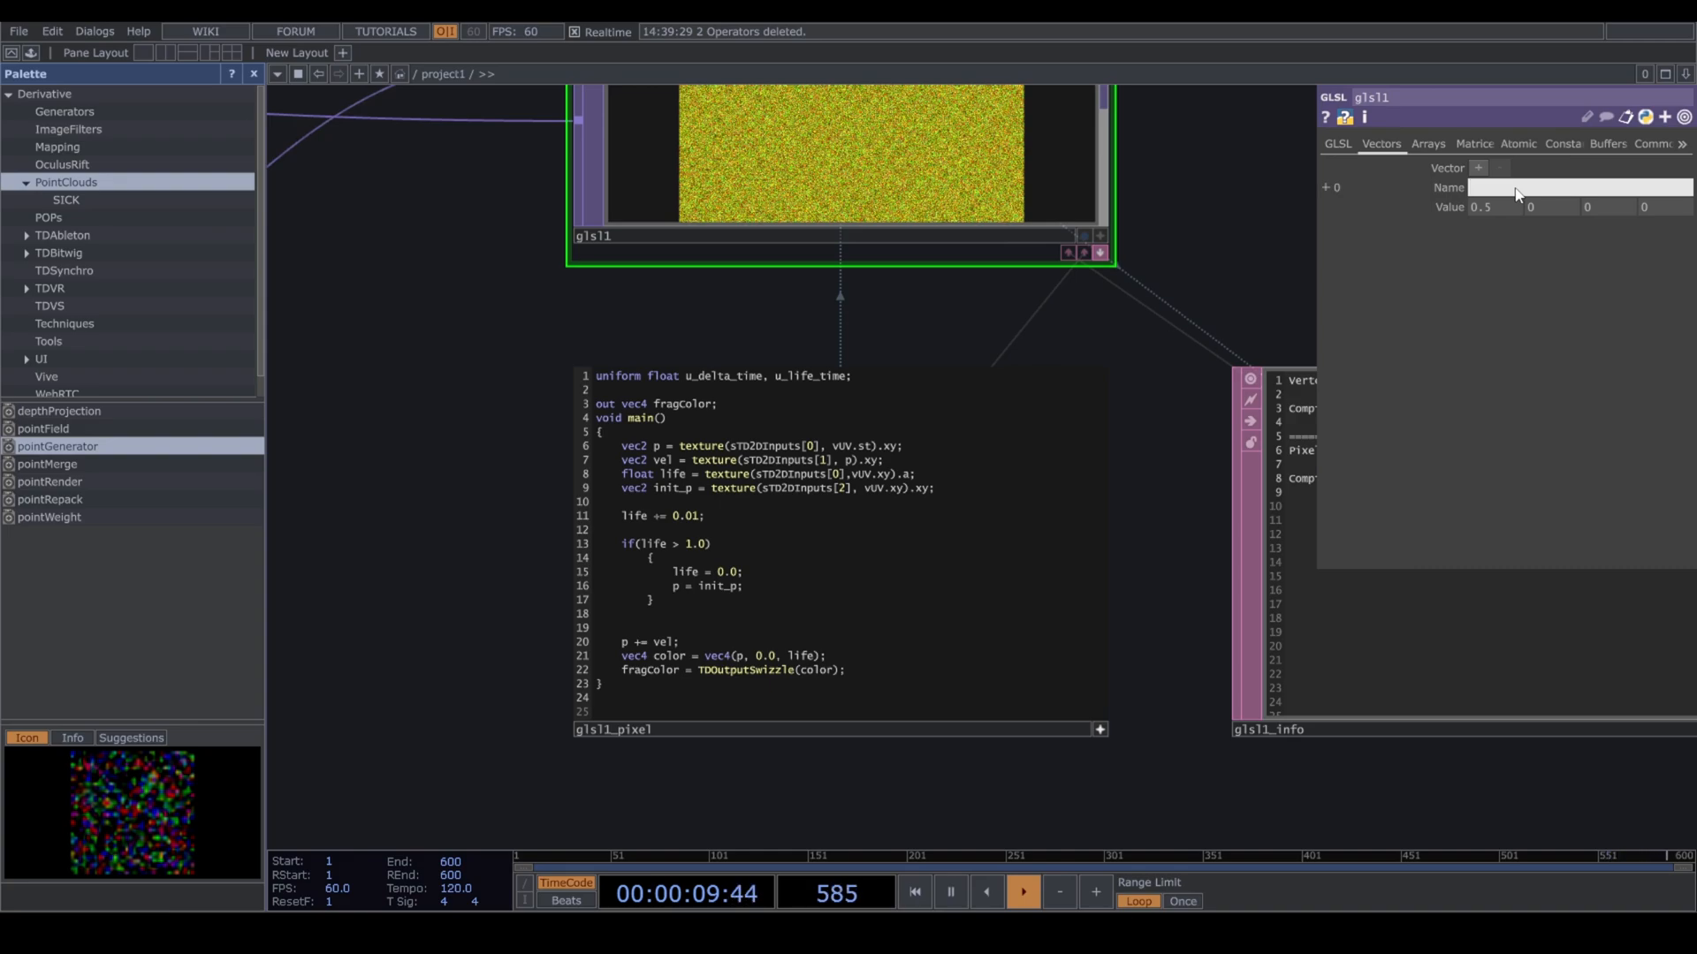
{"action": "type", "text": "u_delta_time"}
{"action": "left_click", "coordinate": [1479, 168]}
{"action": "left_click", "coordinate": [1496, 237]}
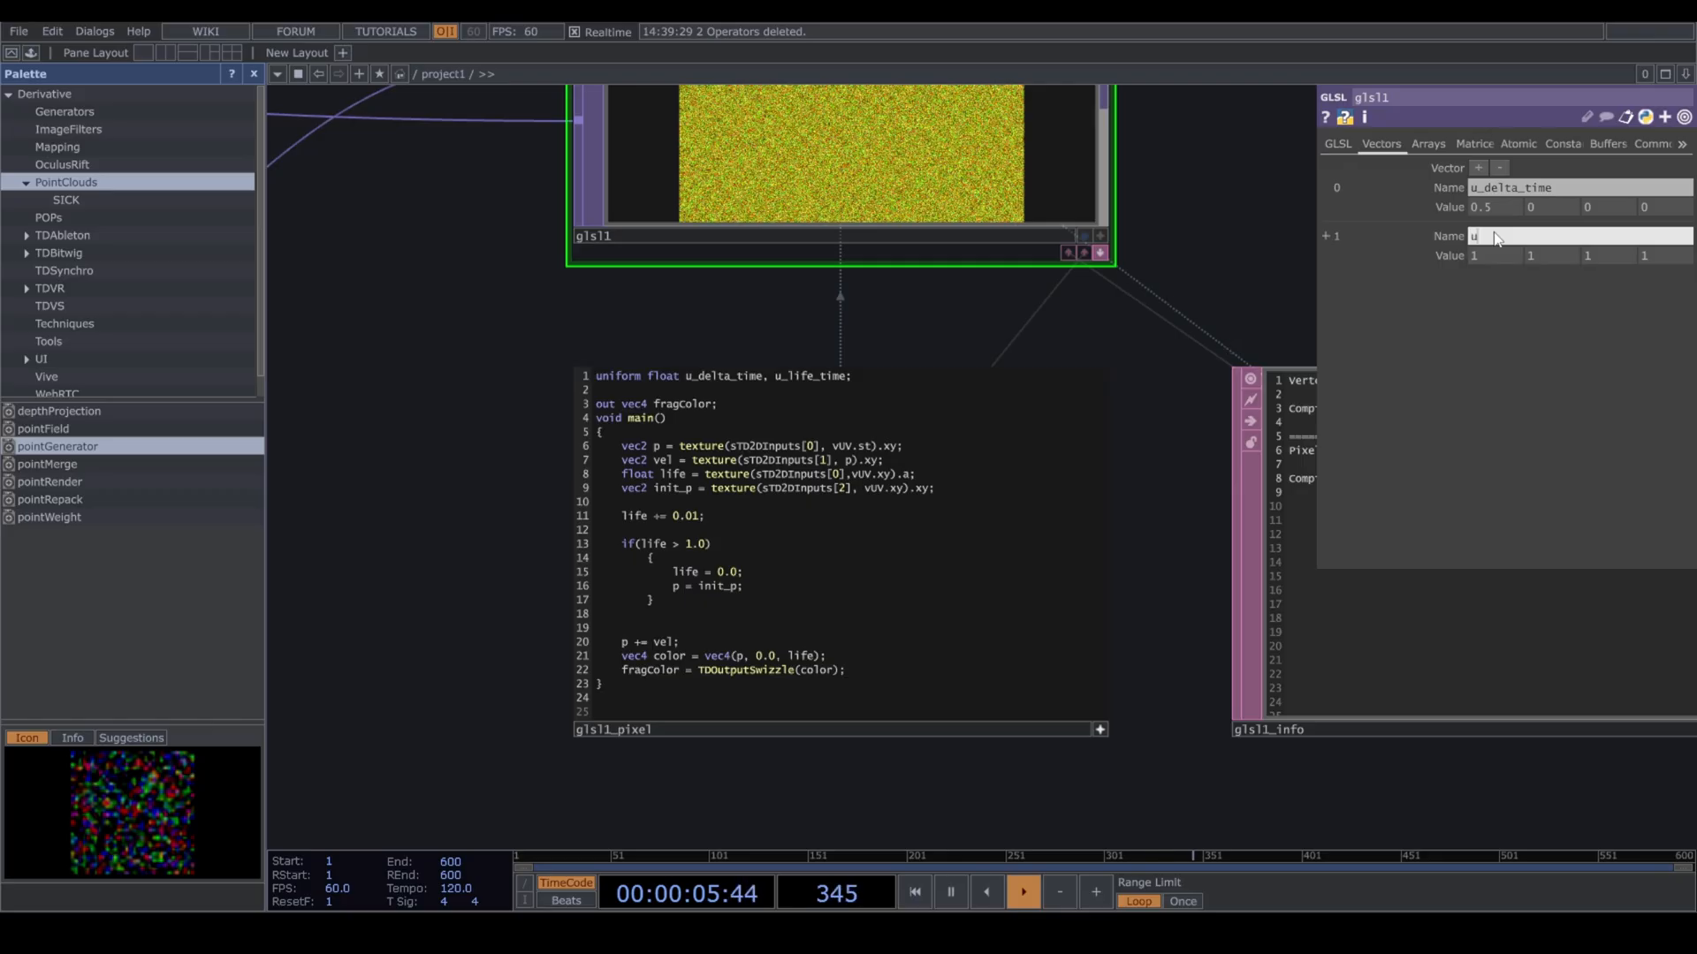
{"action": "type", "text": "u_life_time"}
{"action": "key", "text": "Tab"}
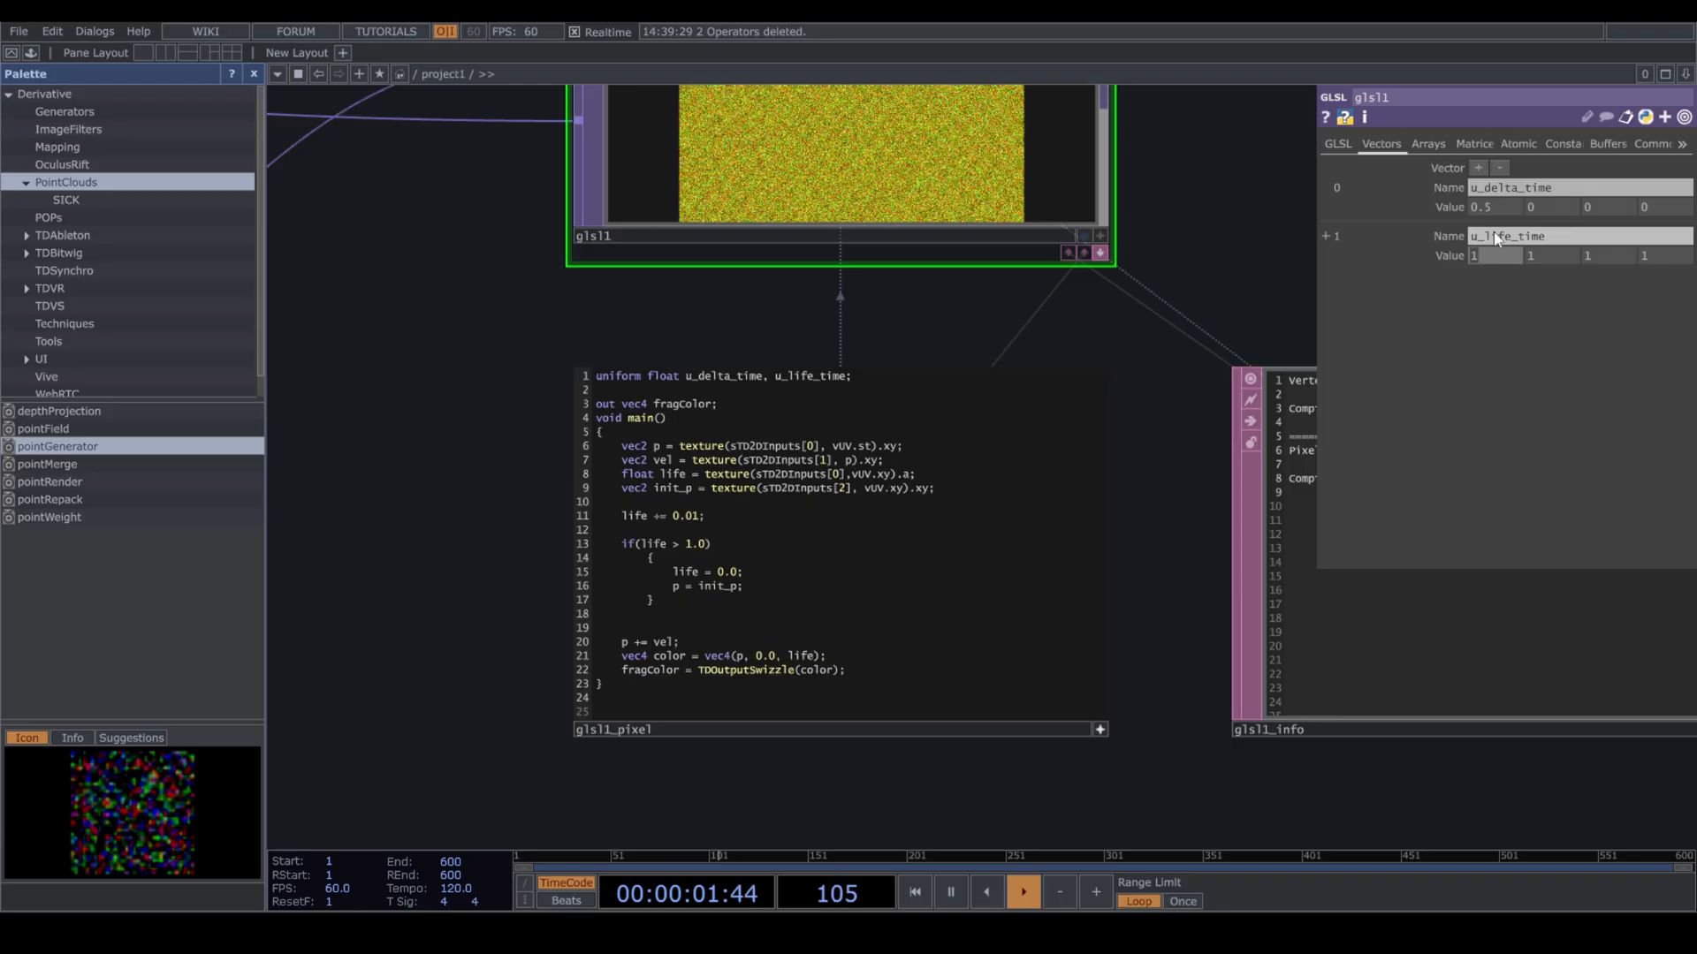
Set the first value of glsl1's u_delta_time uniform to the expression 1/me.time.rate.
{"action": "left_click", "coordinate": [1505, 209]}
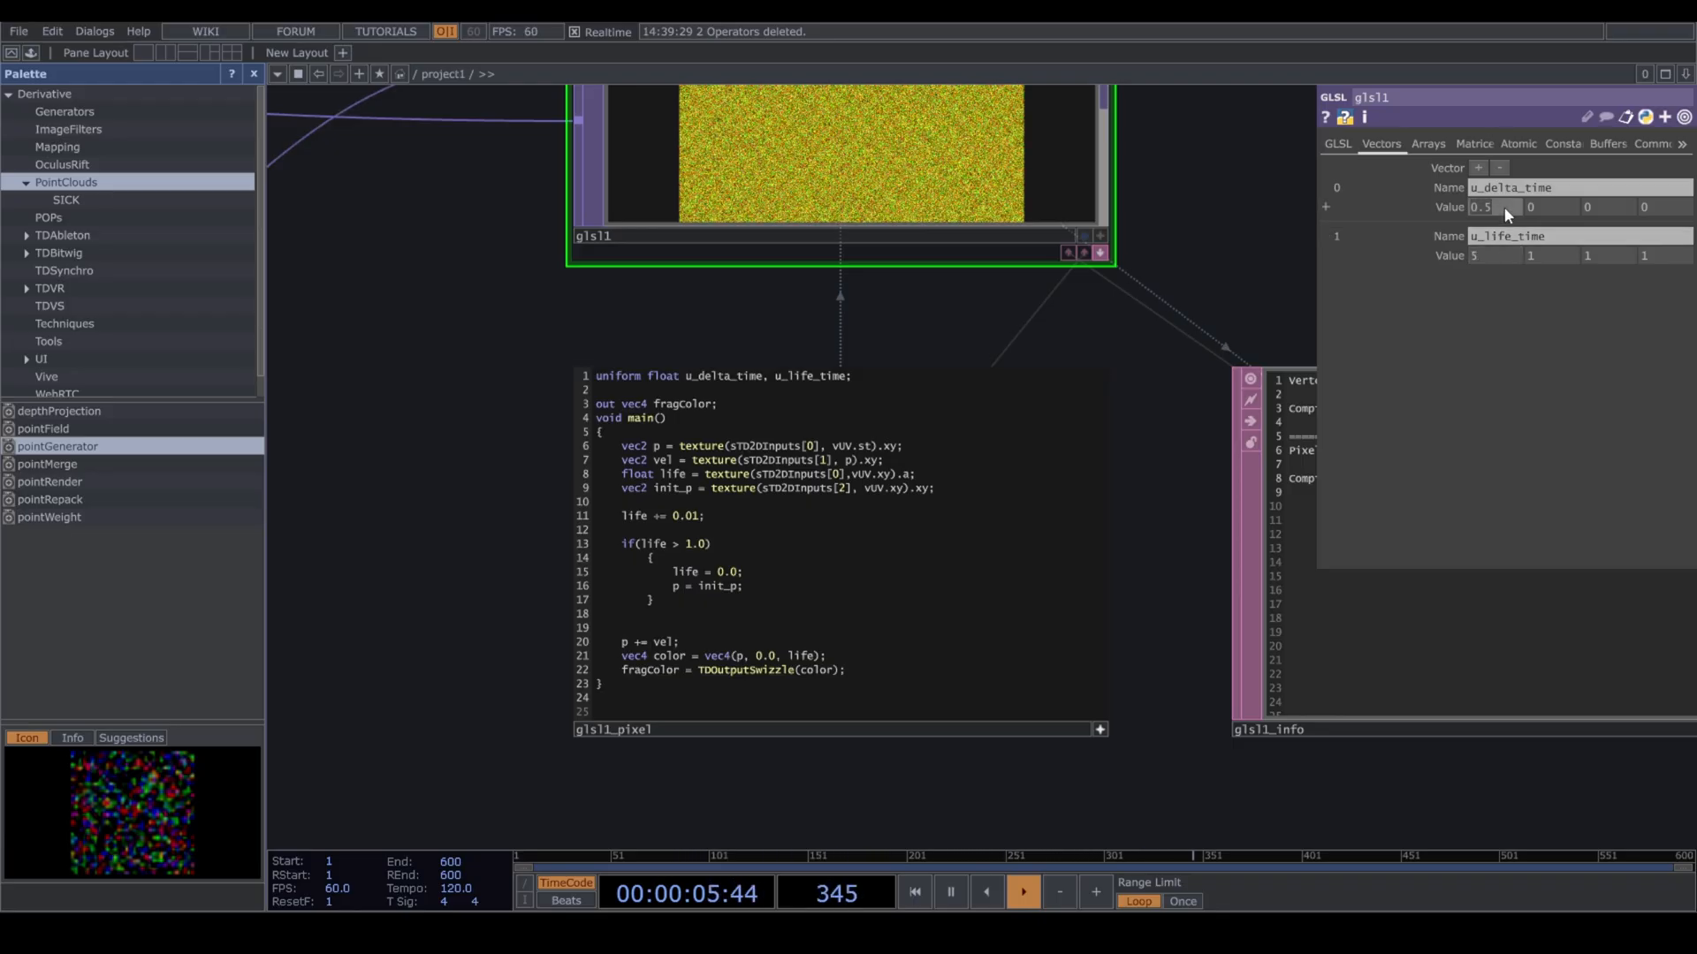
{"action": "type", "text": "1"}
{"action": "type", "text": "/me.time_ra"}
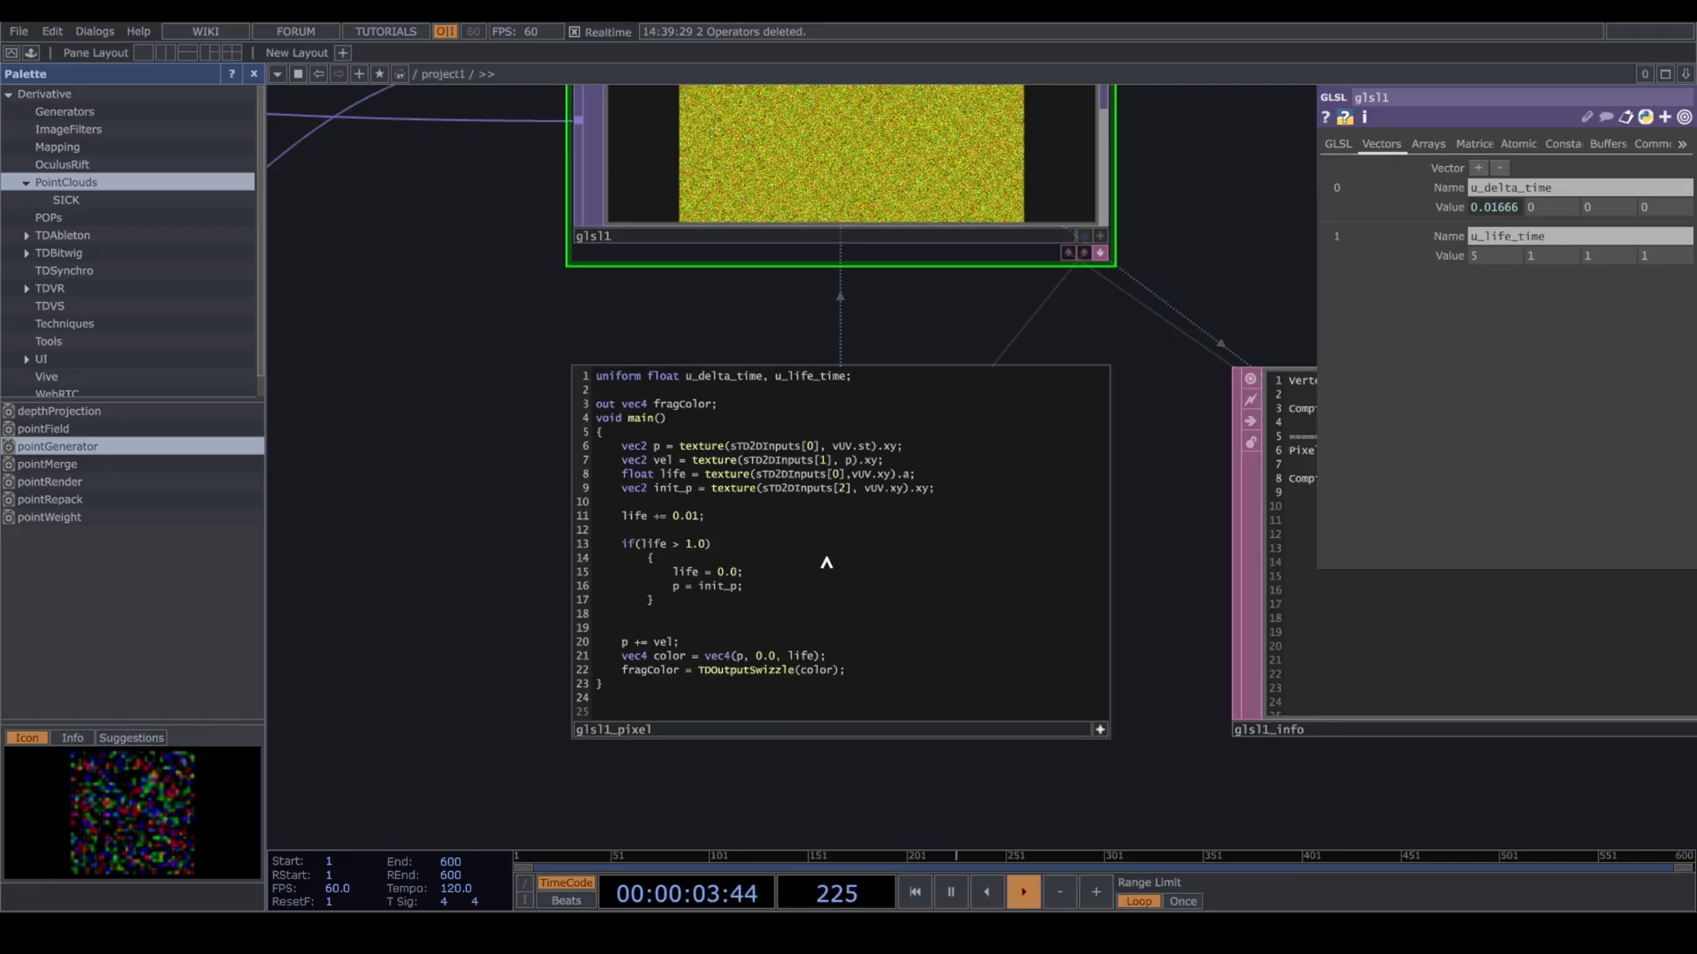
Replace the 0.01 life increment in glsl1_pixel with "(1.0/u_life_time) * u_delta_time".
{"action": "left_click_drag", "start_coordinate": [698, 523], "coordinate": [671, 523]}
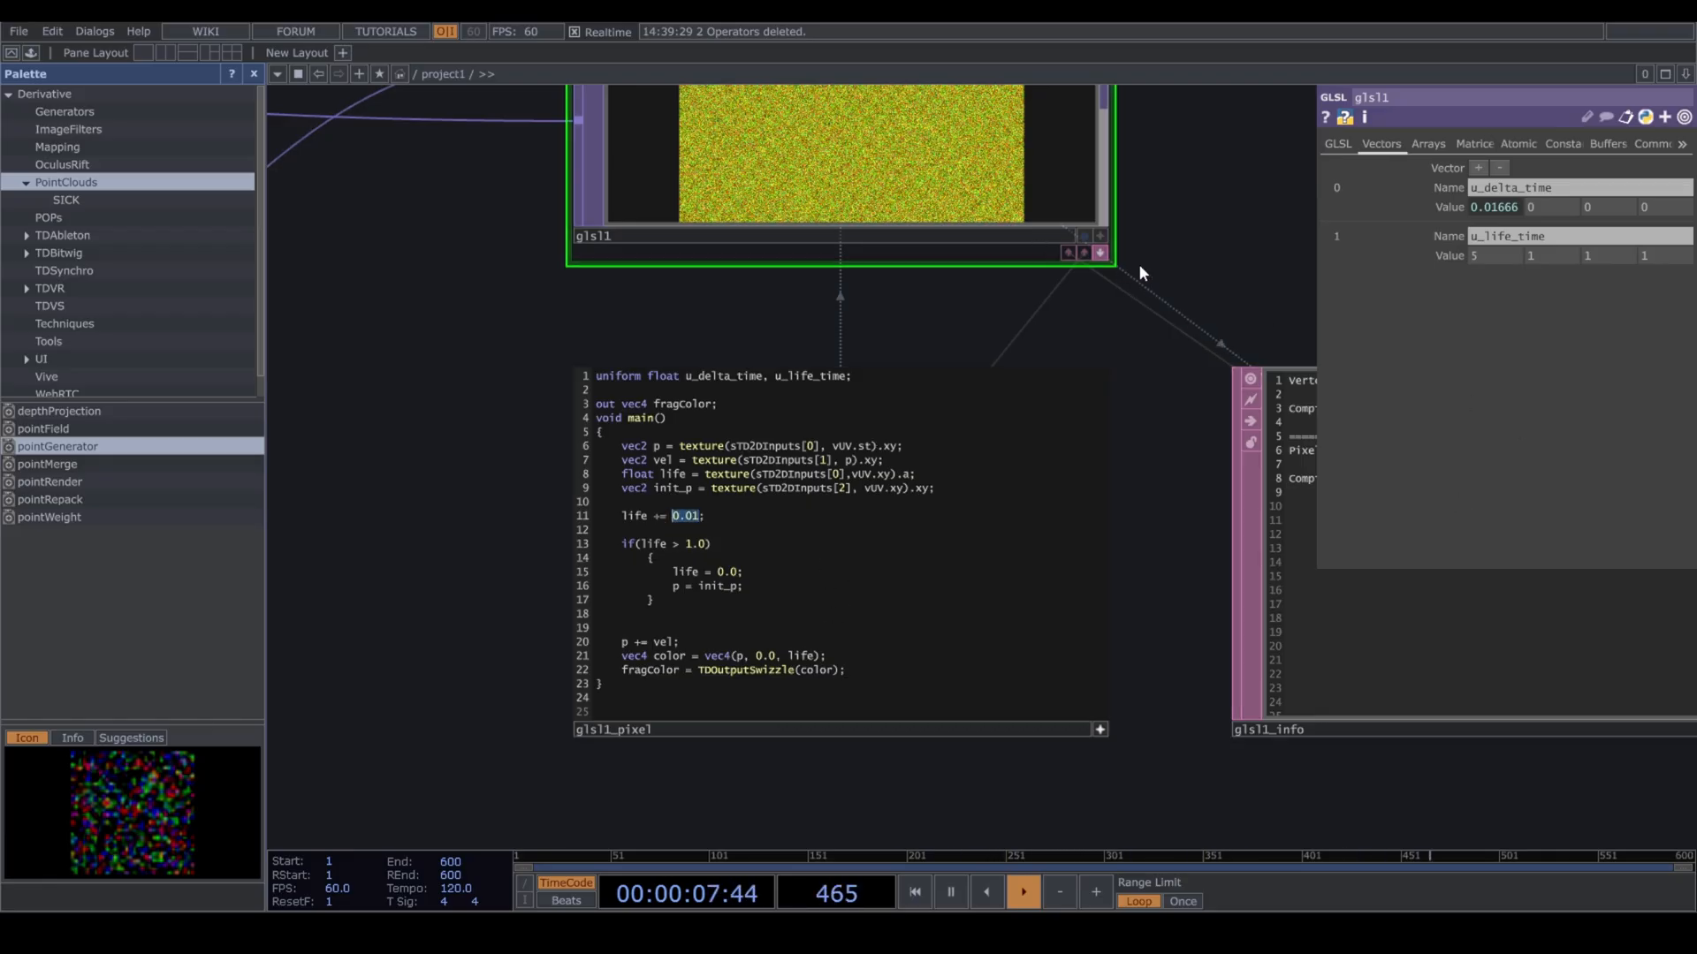
{"action": "type", "text": "1.0/u_life_"}
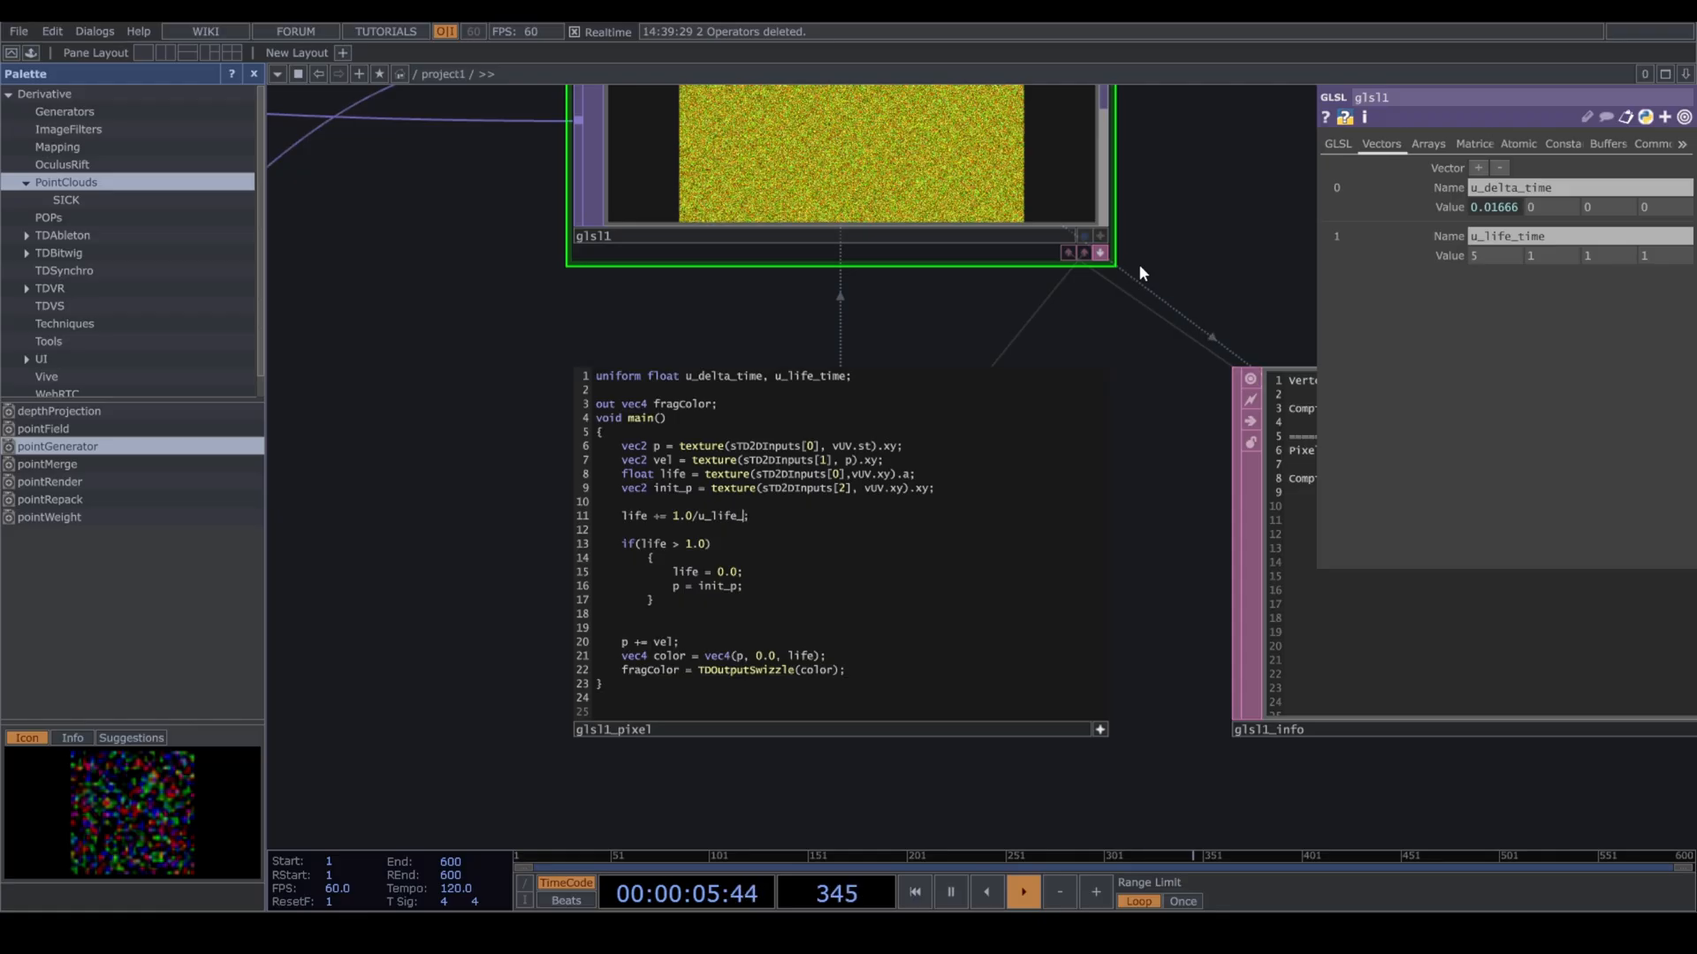
{"action": "type", "text": "ti"}
{"action": "type", "text": "("}
{"action": "type", "text": " * u_del"}
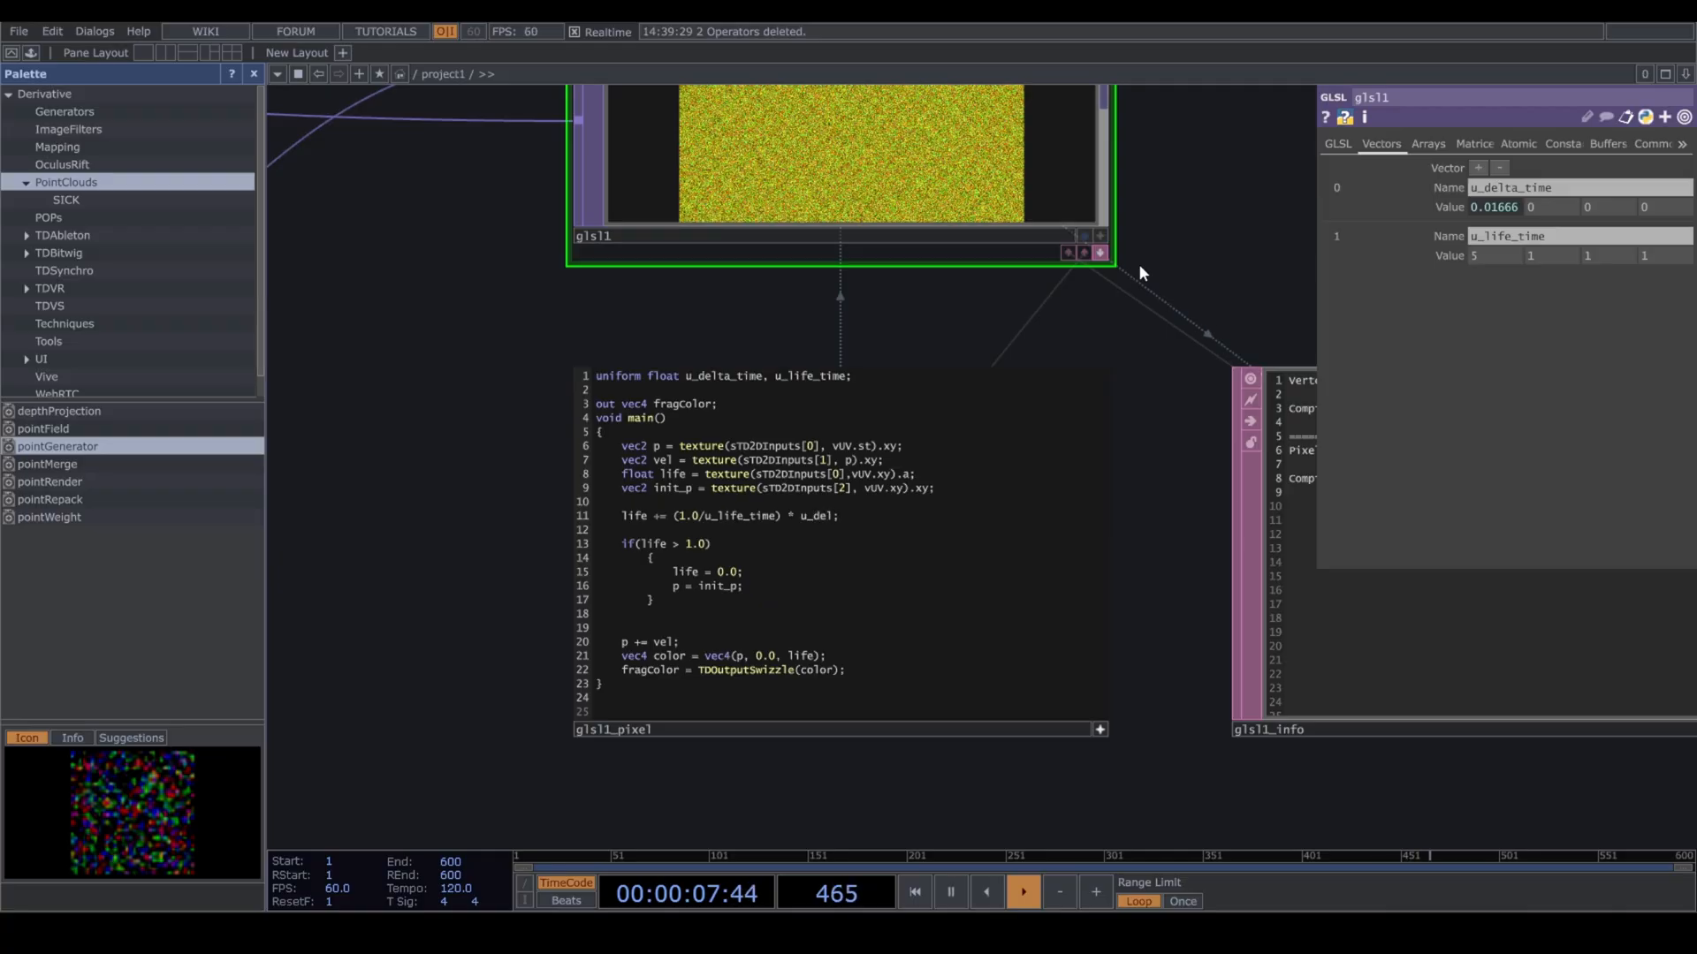
{"action": "type", "text": "ta_time"}
Check the point cloud in null4 and raise glsl1's u_life_time to 7.
{"action": "scroll", "coordinate": [464, 415], "scroll_direction": "down", "scroll_amount": 6}
{"action": "left_click_drag", "start_coordinate": [787, 638], "coordinate": [682, 697]}
{"action": "scroll", "coordinate": [781, 354], "scroll_direction": "up", "scroll_amount": 4}
{"action": "scroll", "coordinate": [781, 354], "scroll_direction": "up", "scroll_amount": 4}
{"action": "left_click_drag", "start_coordinate": [750, 563], "coordinate": [666, 594]}
{"action": "scroll", "coordinate": [878, 579], "scroll_direction": "up", "scroll_amount": 4}
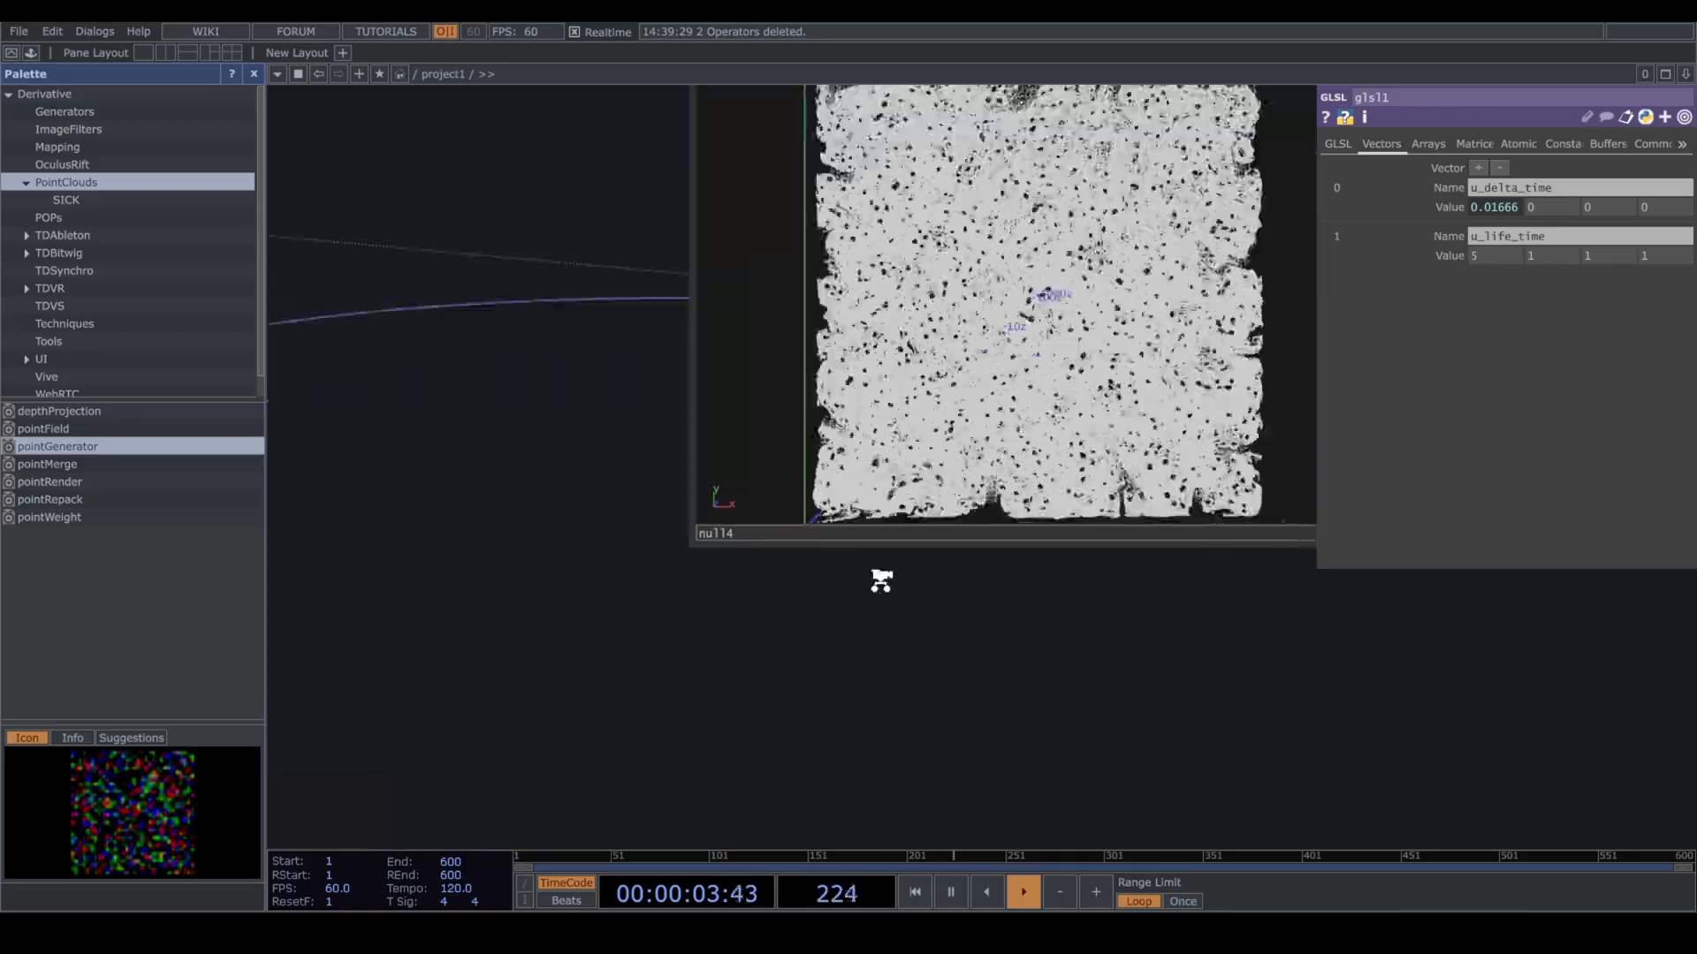
{"action": "left_click_drag", "start_coordinate": [944, 656], "coordinate": [664, 721]}
{"action": "middle_click_drag", "start_coordinate": [1499, 255], "coordinate": [1538, 255]}
{"action": "scroll", "coordinate": [910, 606], "scroll_direction": "down", "scroll_amount": 8}
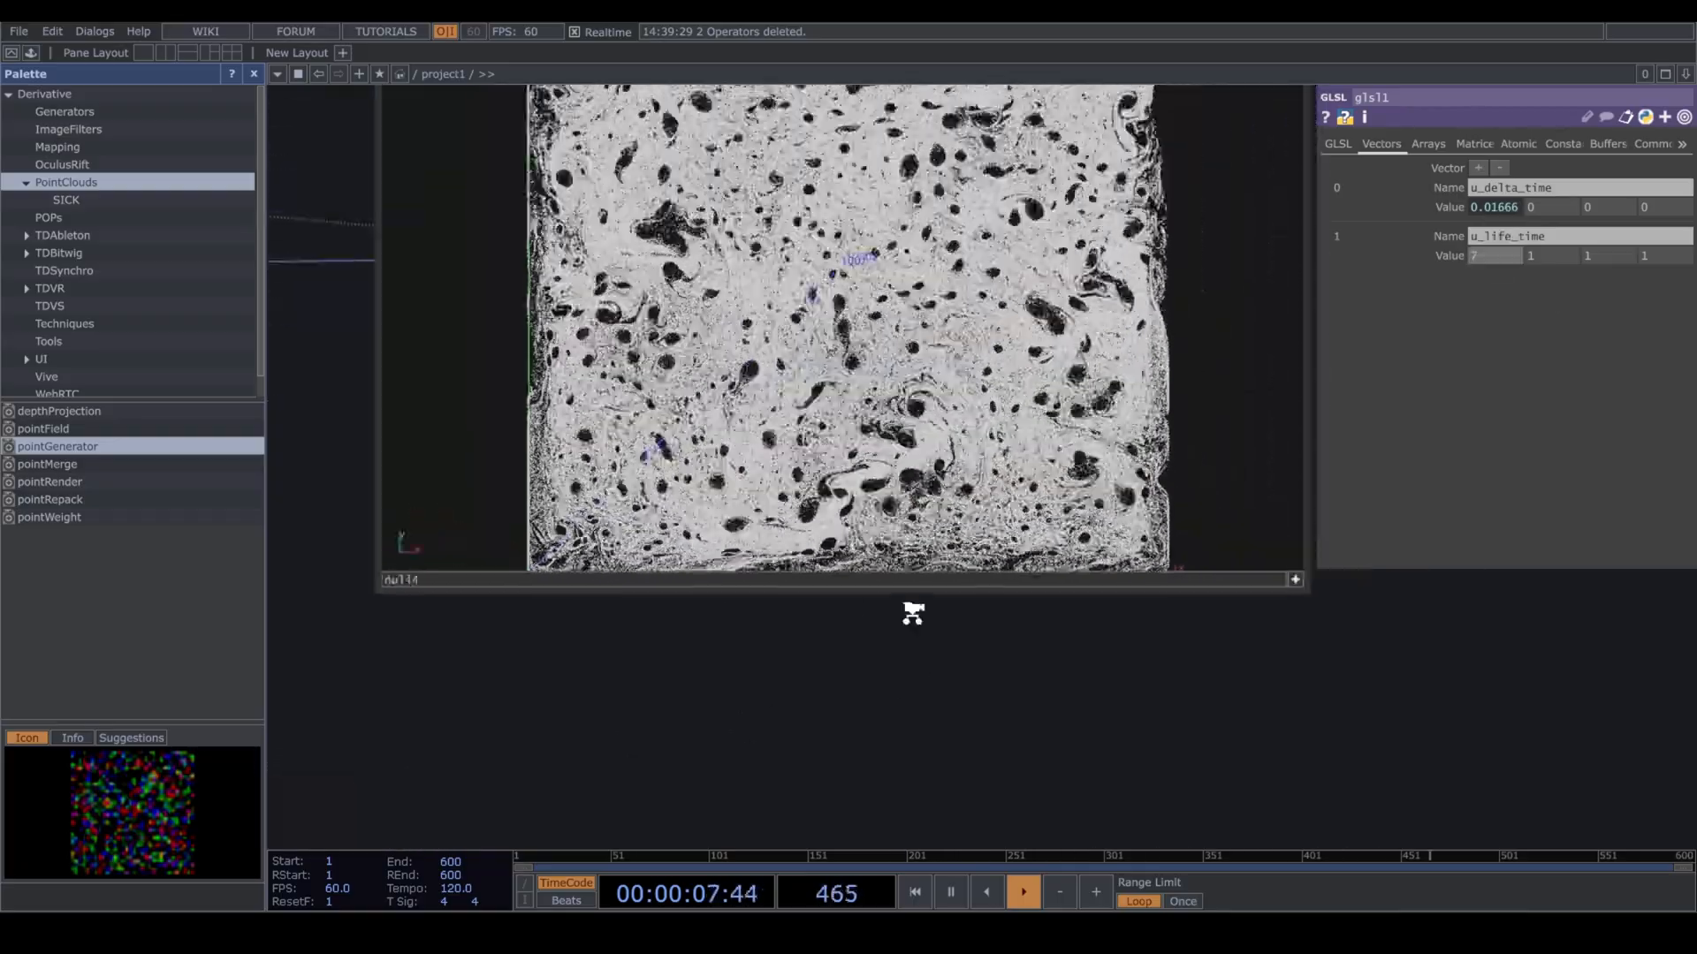
Examine the point cloud in null4 and the operator network feeding glsl1, including its pixel shader.
{"action": "scroll", "coordinate": [916, 661], "scroll_direction": "up", "scroll_amount": 3}
{"action": "scroll", "coordinate": [916, 662], "scroll_direction": "down", "scroll_amount": 3}
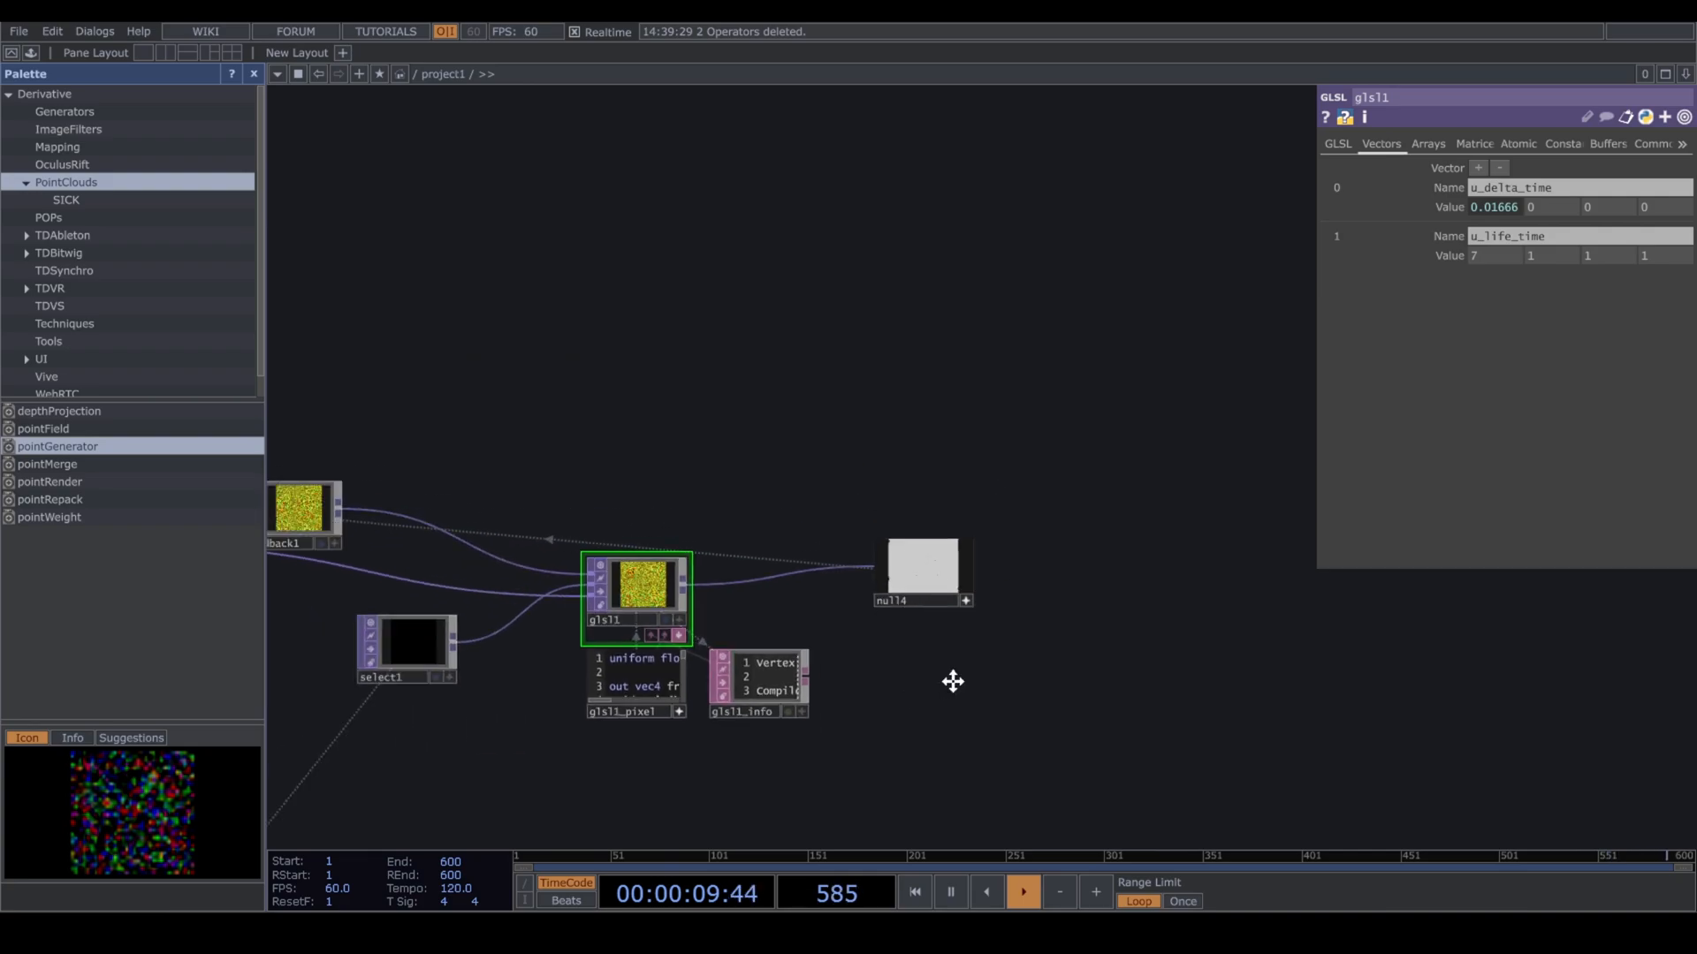
{"action": "left_click_drag", "start_coordinate": [951, 681], "coordinate": [1140, 653]}
{"action": "scroll", "coordinate": [1139, 653], "scroll_direction": "down", "scroll_amount": 5}
{"action": "left_click_drag", "start_coordinate": [1088, 602], "coordinate": [968, 436]}
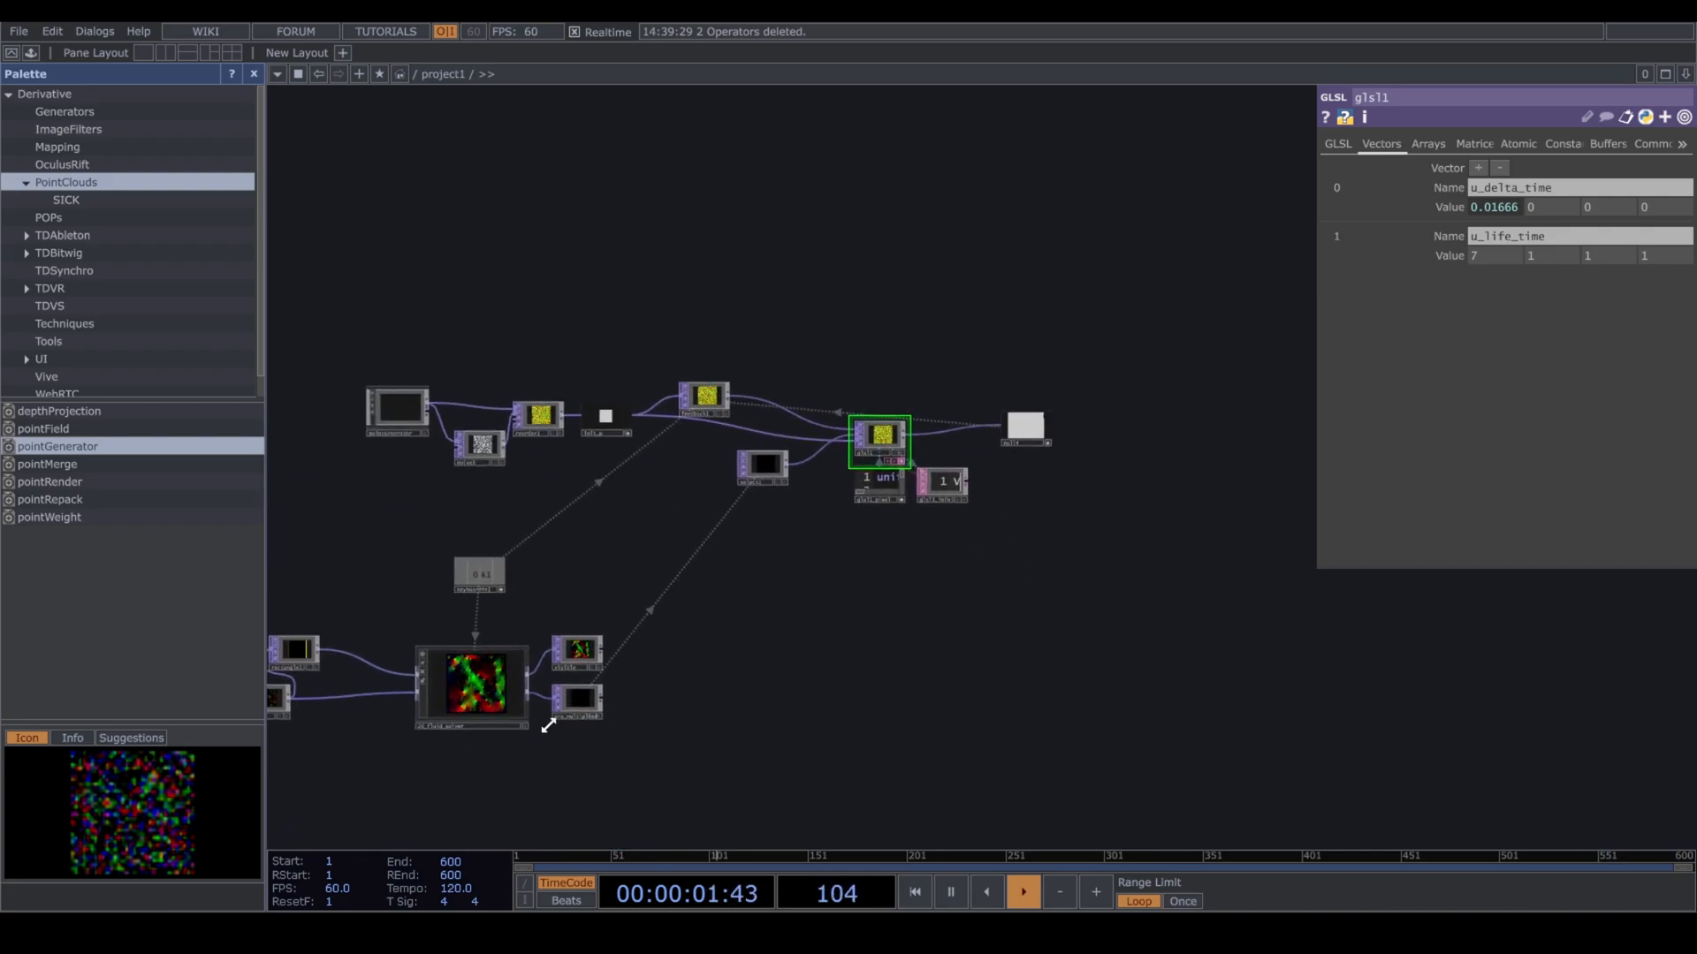
{"action": "left_click_drag", "start_coordinate": [949, 678], "coordinate": [896, 728]}
{"action": "mouse_move", "coordinate": [975, 638]}
{"action": "left_mouse_down"}
{"action": "mouse_move", "coordinate": [913, 667]}
{"action": "mouse_move", "coordinate": [979, 661]}
{"action": "left_mouse_up"}
{"action": "scroll", "coordinate": [872, 601], "scroll_direction": "up", "scroll_amount": 6}
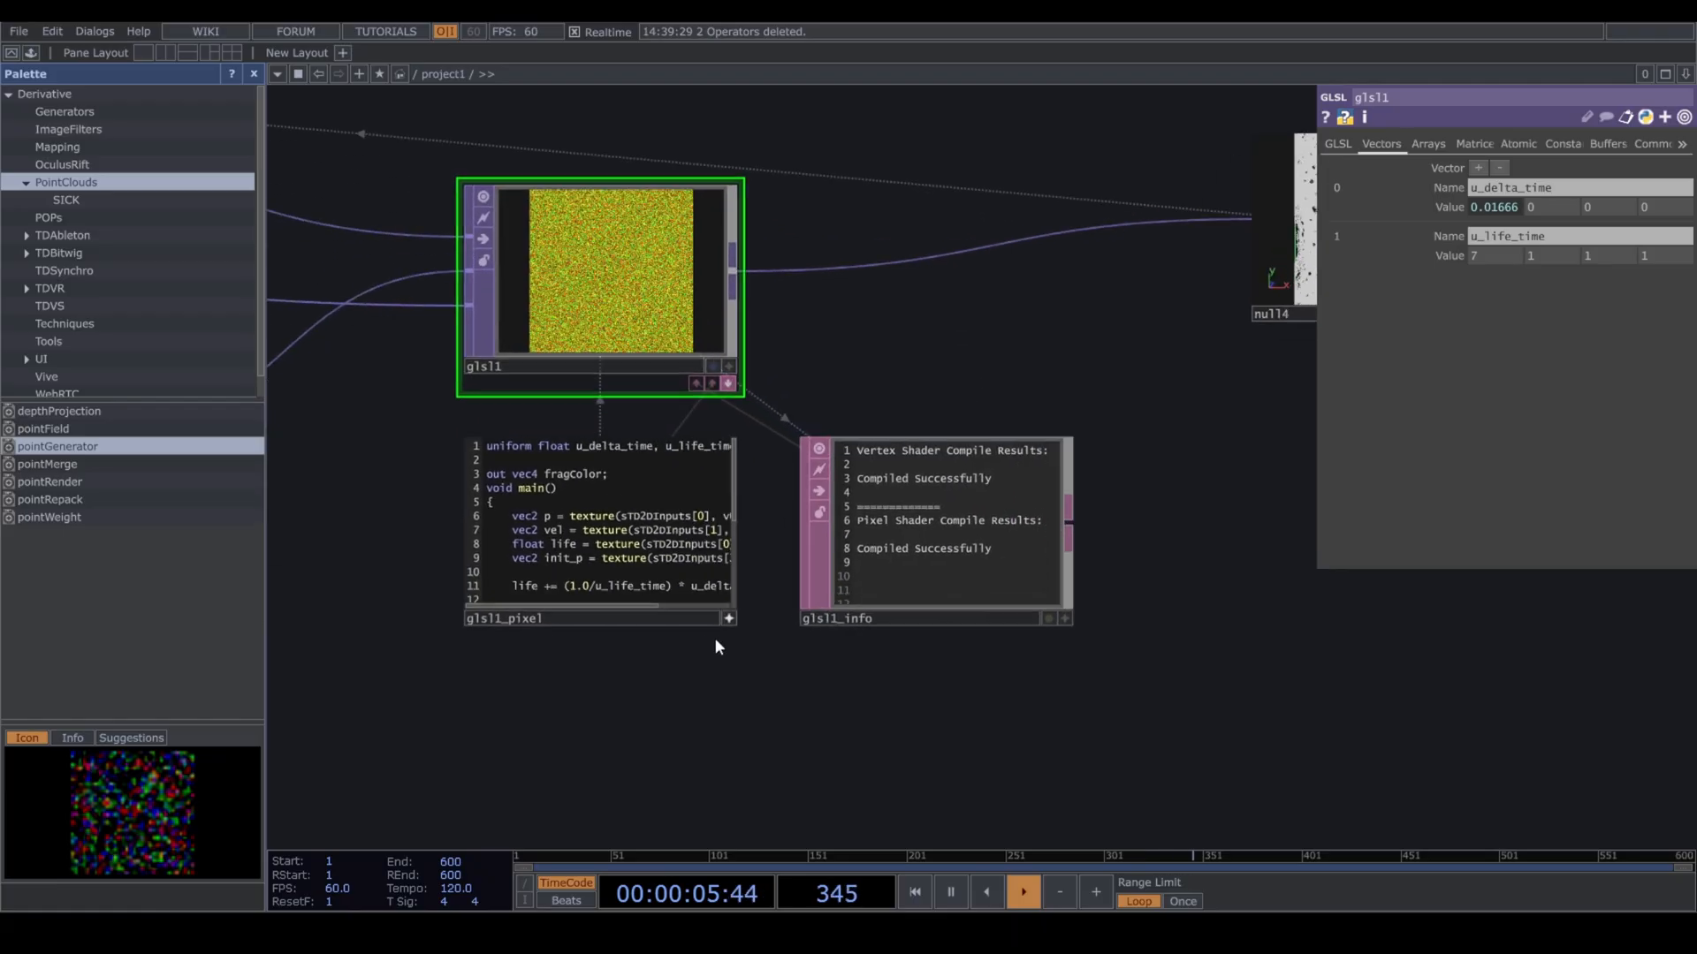
Close the Palette and split the workspace into two side-by-side panes, making the first one narrower.
{"action": "left_click", "coordinate": [253, 73]}
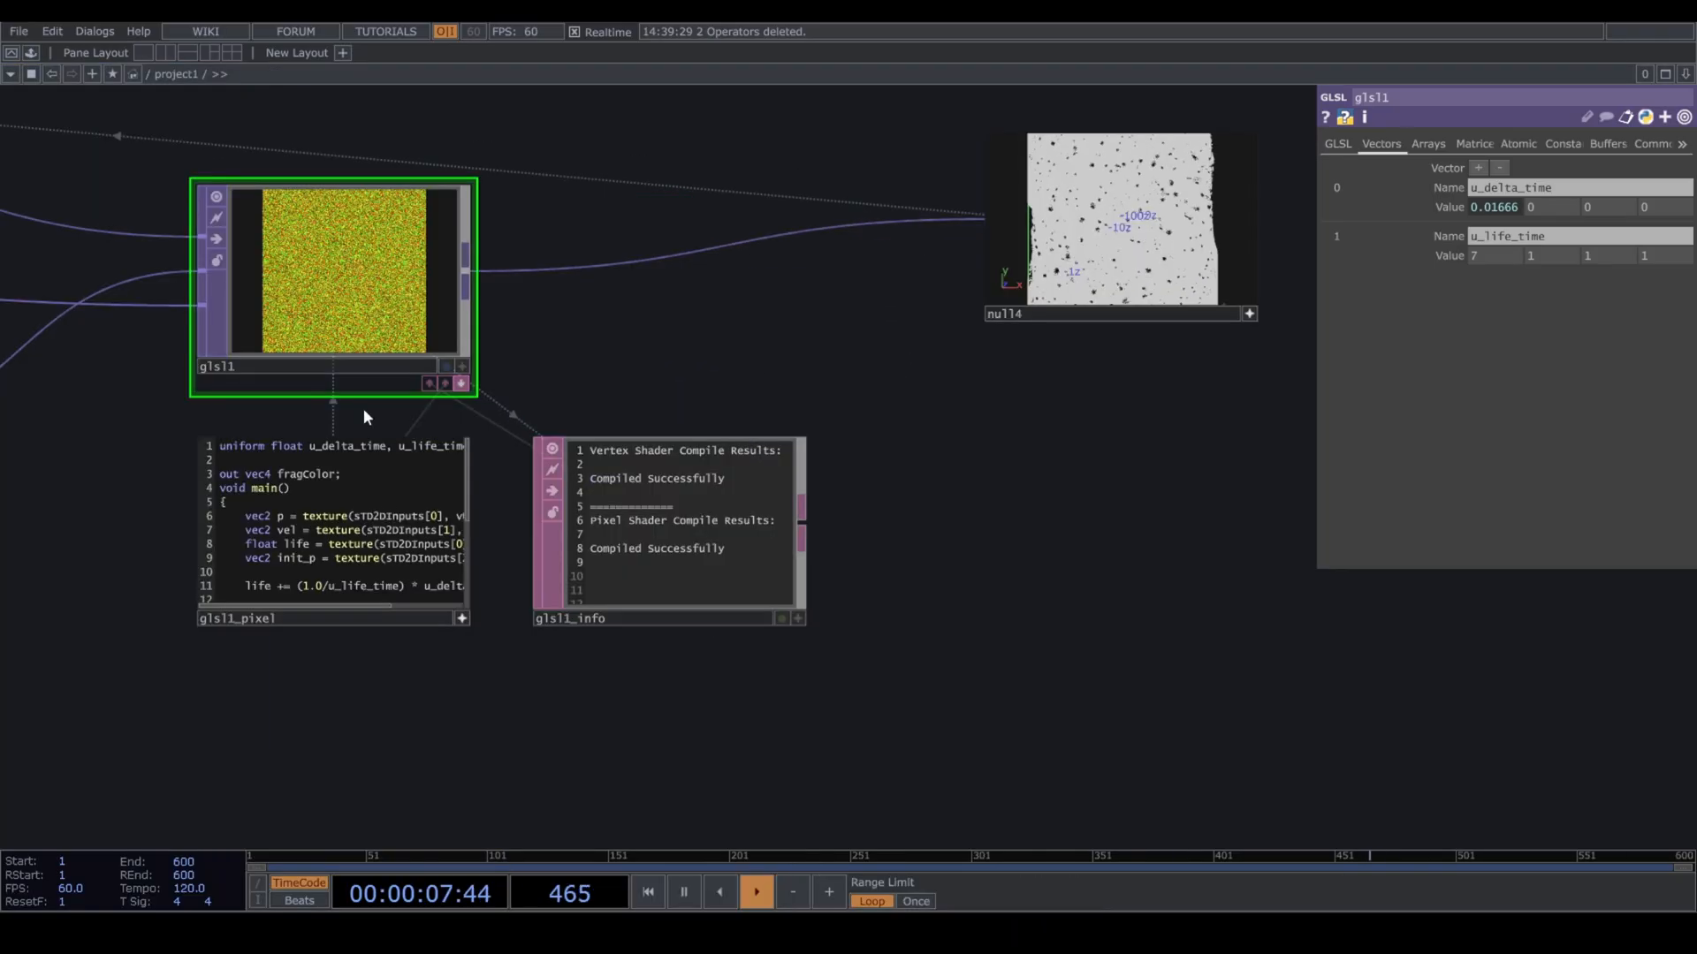
{"action": "left_click", "coordinate": [171, 54]}
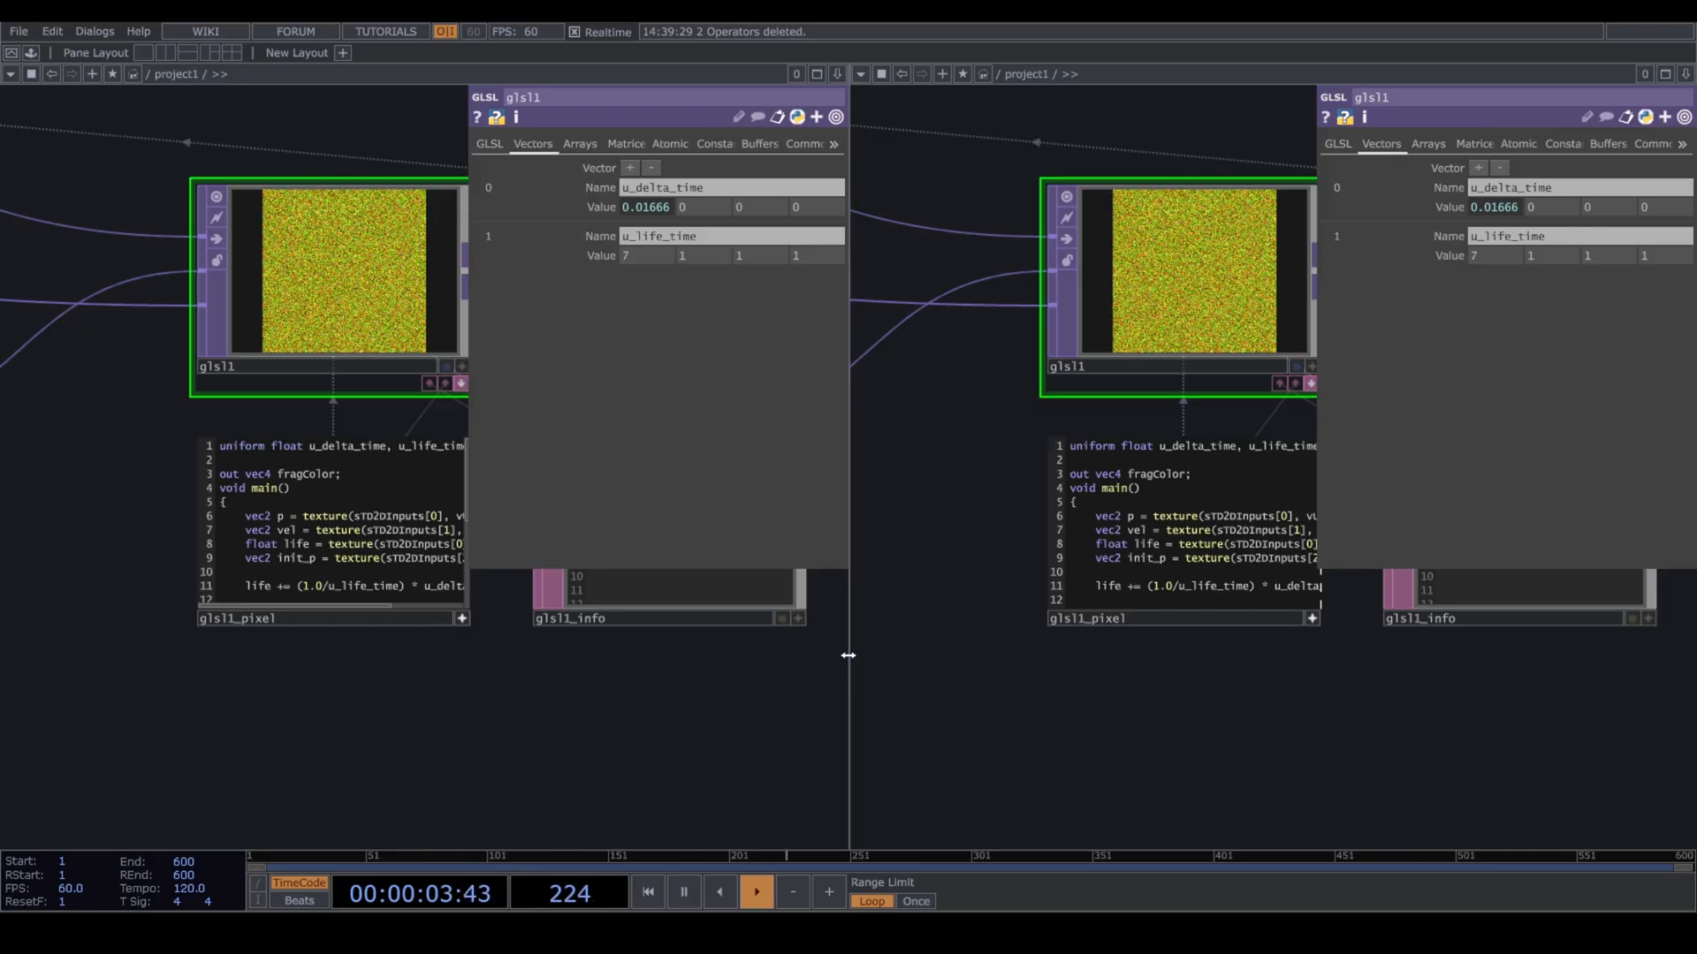
{"action": "left_click_drag", "start_coordinate": [854, 658], "coordinate": [574, 652]}
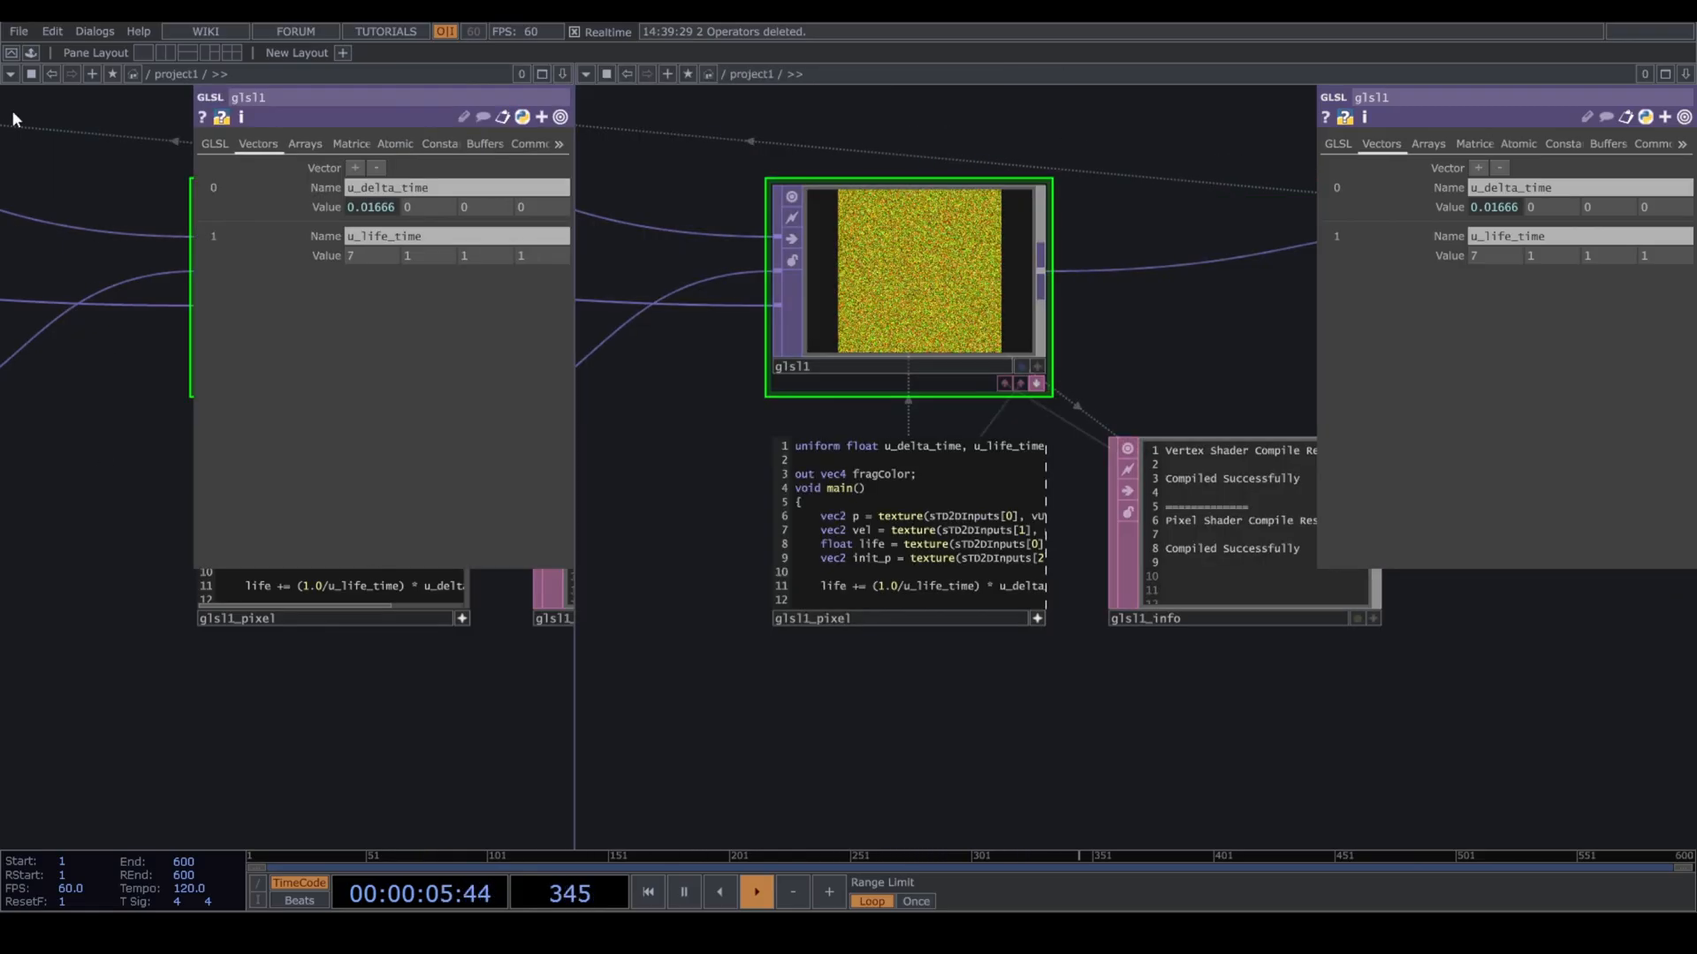
Switch the narrower pane to Textport and DATs and load the glsl1_pixel shader code into it.
{"action": "left_click", "coordinate": [11, 73]}
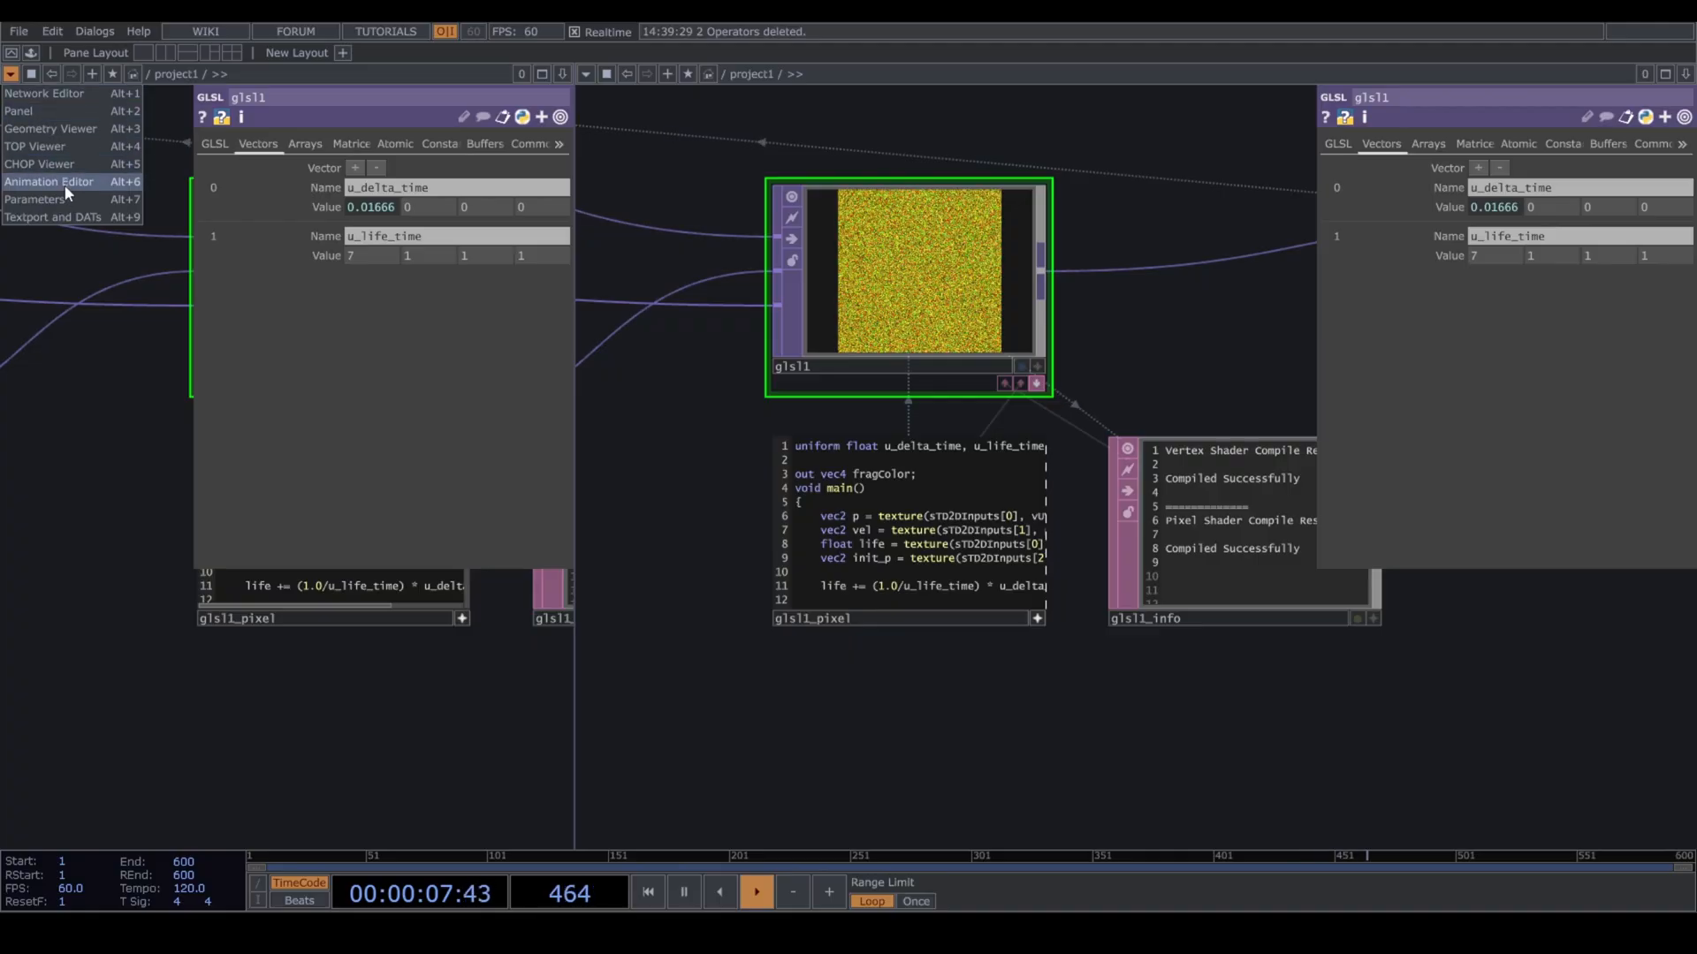
{"action": "left_click", "coordinate": [81, 217]}
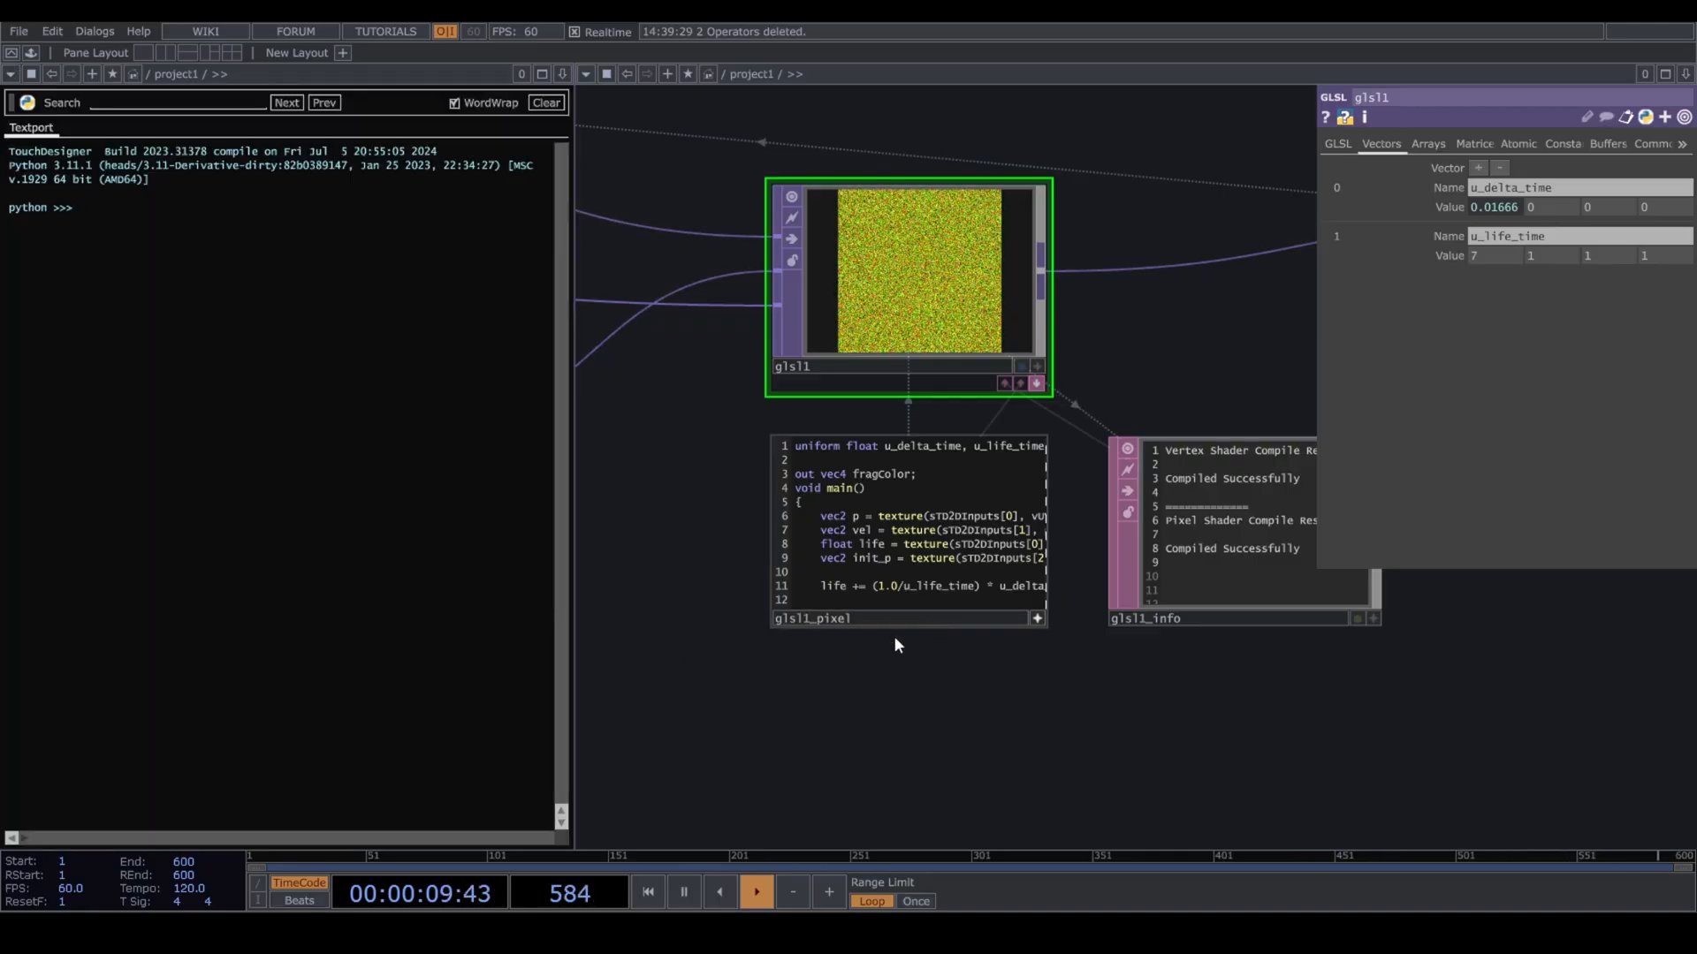
{"action": "left_click_drag", "start_coordinate": [897, 628], "coordinate": [319, 529]}
{"action": "left_click", "coordinate": [348, 547]}
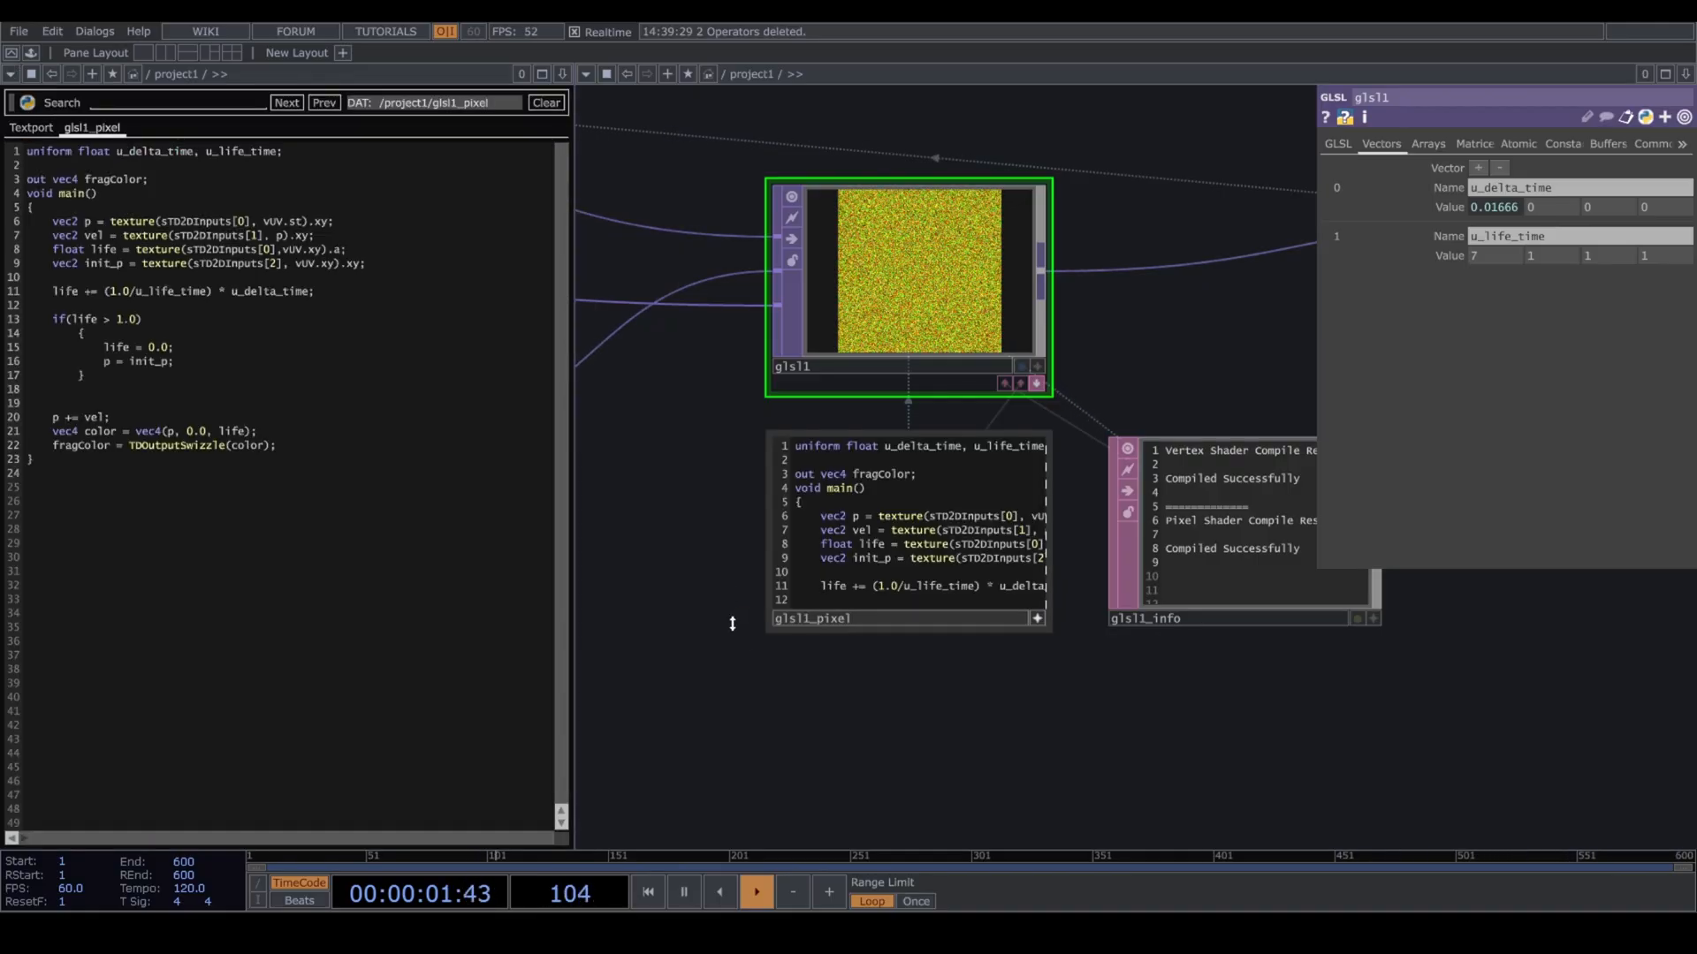
Examine the point cloud in null4 up close and its place in the network after glsl1.
{"action": "scroll", "coordinate": [757, 542], "scroll_direction": "down", "scroll_amount": 8}
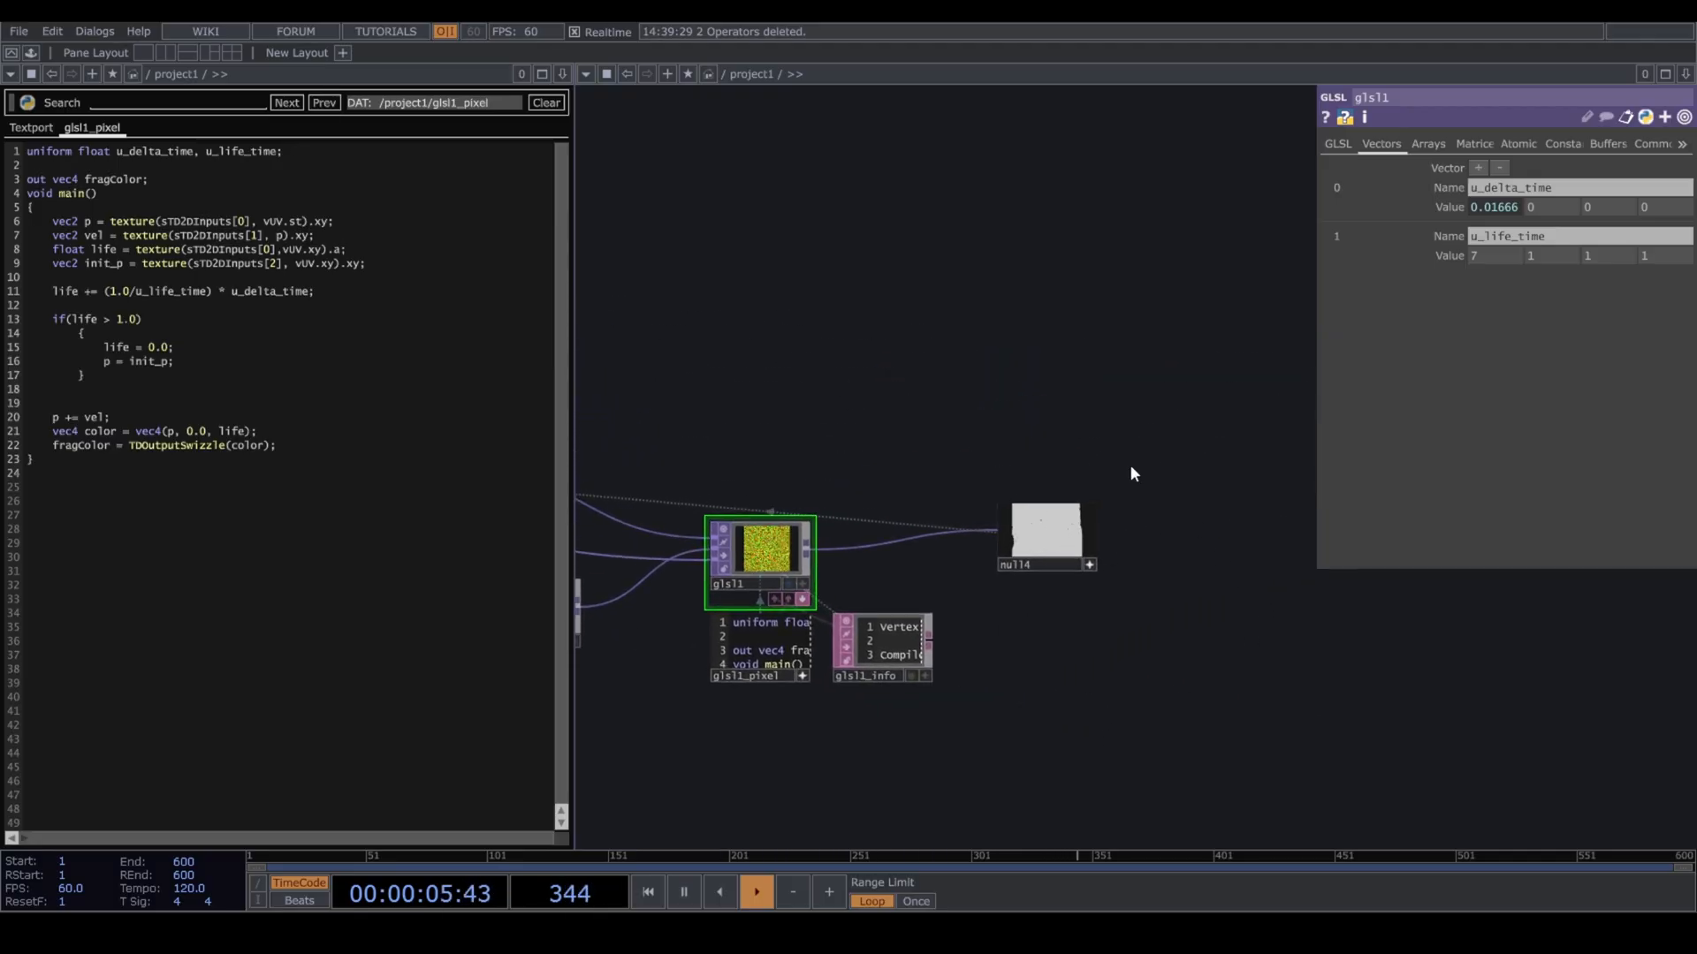
{"action": "scroll", "coordinate": [1062, 430], "scroll_direction": "up", "scroll_amount": 3}
{"action": "scroll", "coordinate": [1062, 430], "scroll_direction": "up", "scroll_amount": 3}
{"action": "left_click_drag", "start_coordinate": [1004, 527], "coordinate": [960, 405]}
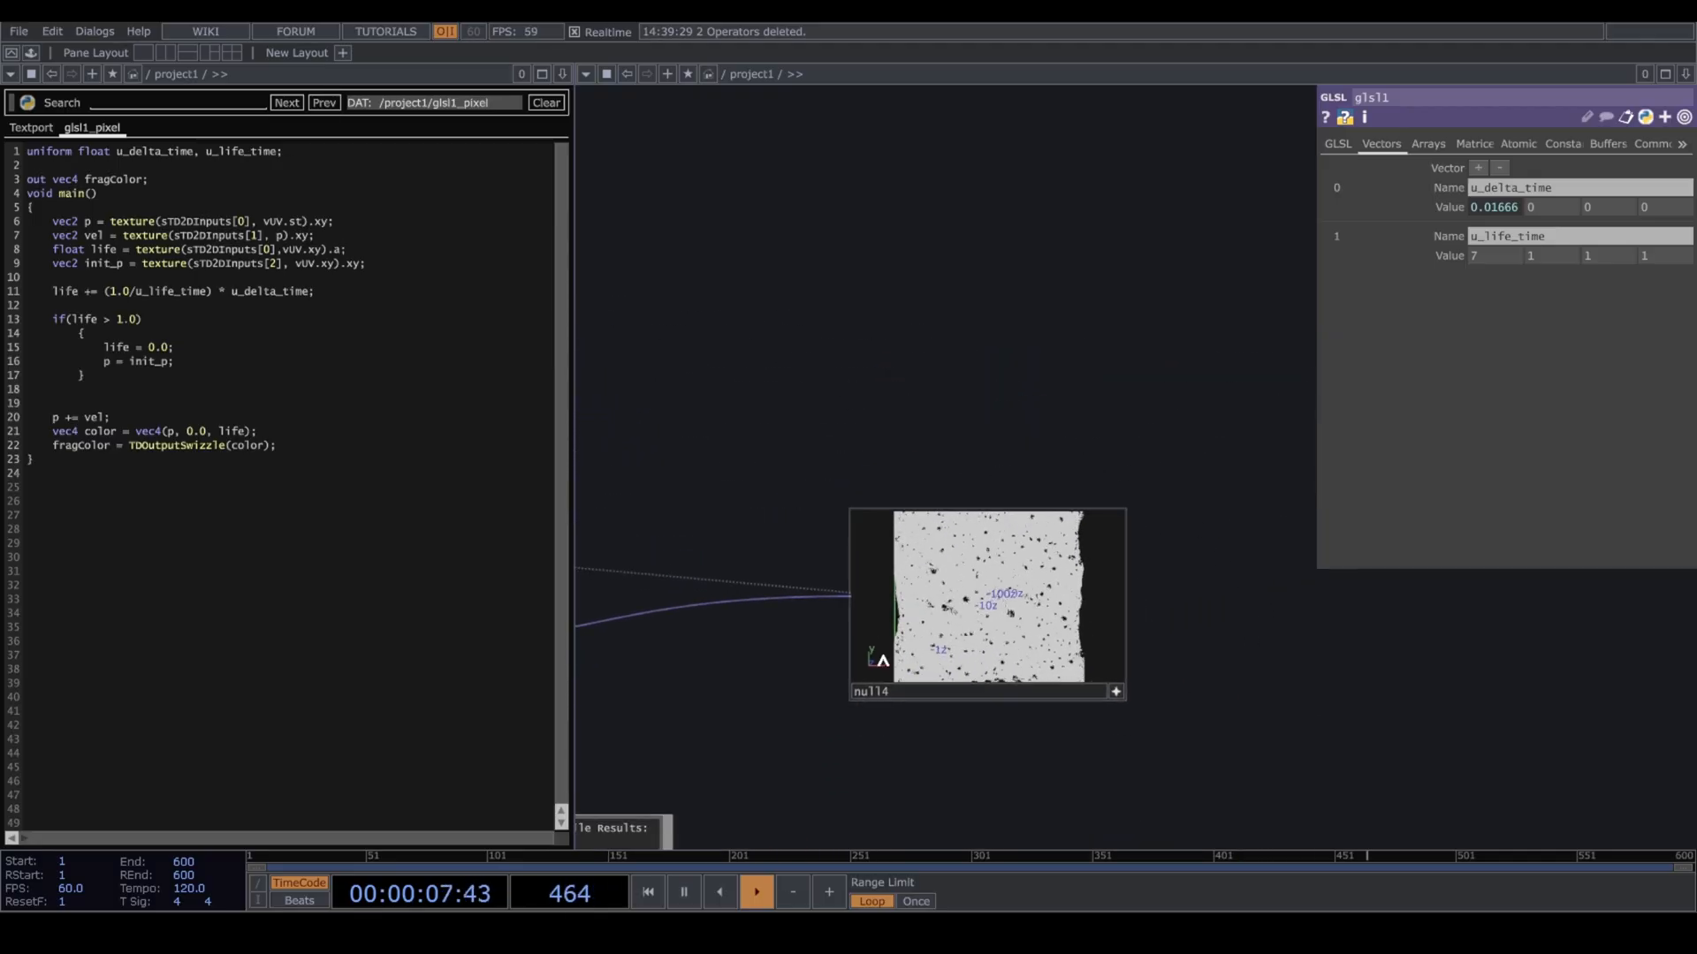
{"action": "scroll", "coordinate": [1135, 623], "scroll_direction": "up", "scroll_amount": 4}
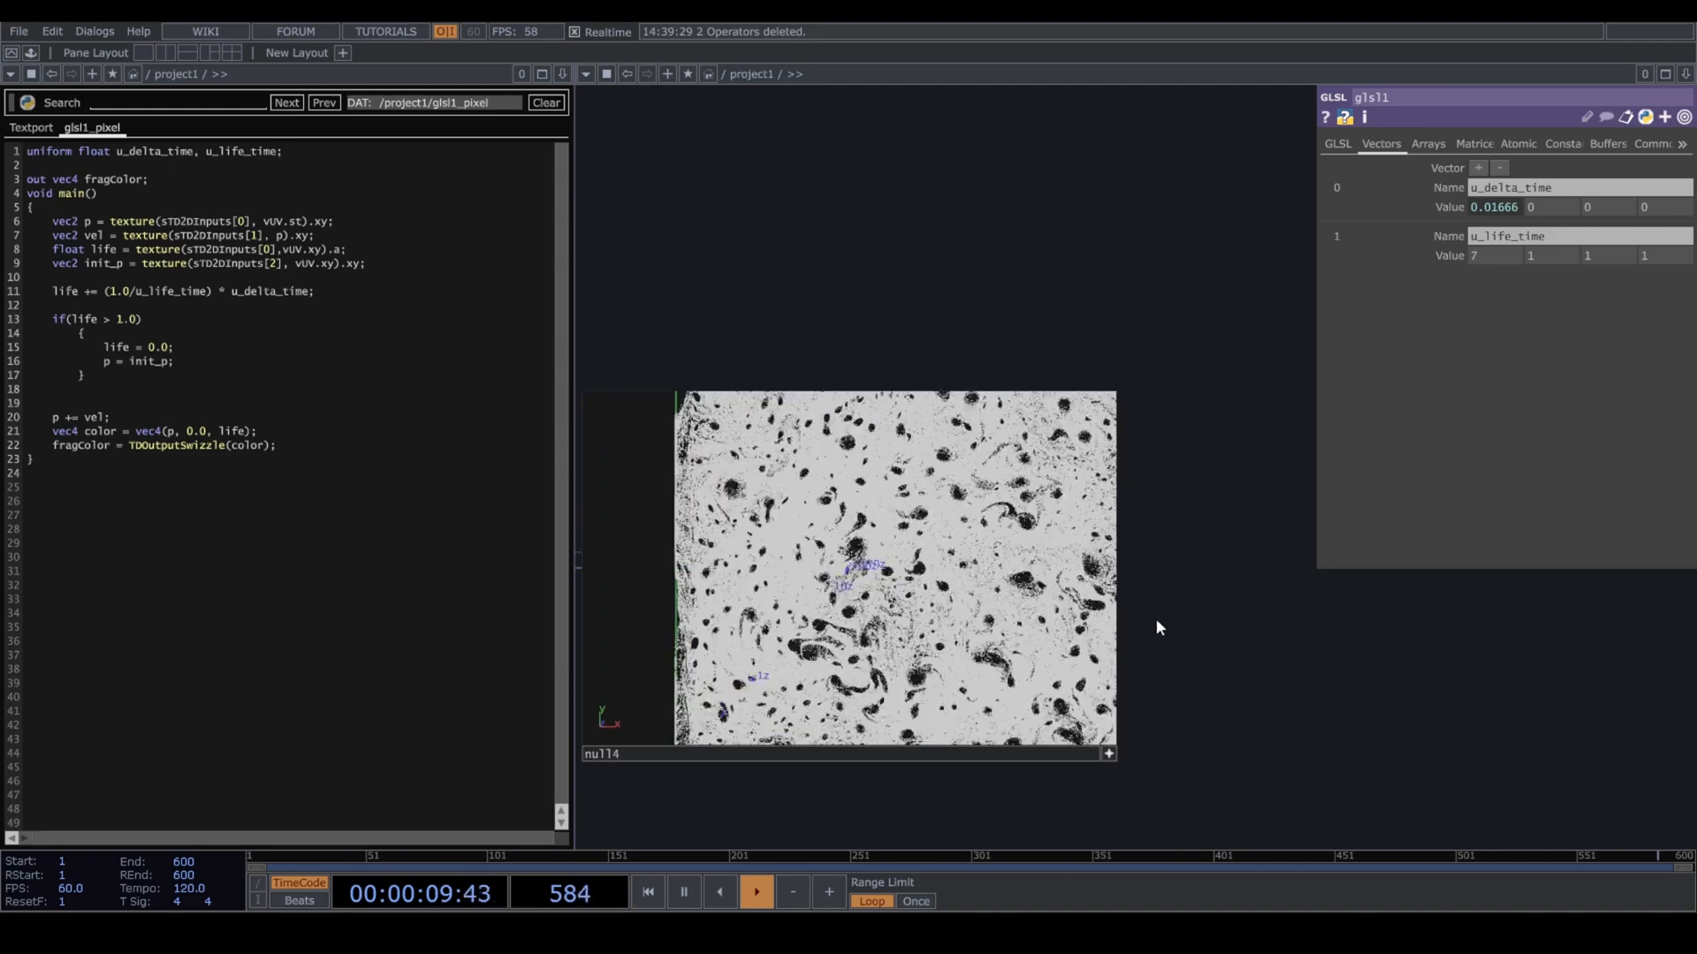
{"action": "scroll", "coordinate": [1155, 614], "scroll_direction": "down", "scroll_amount": 3}
{"action": "scroll", "coordinate": [1157, 611], "scroll_direction": "down", "scroll_amount": 4}
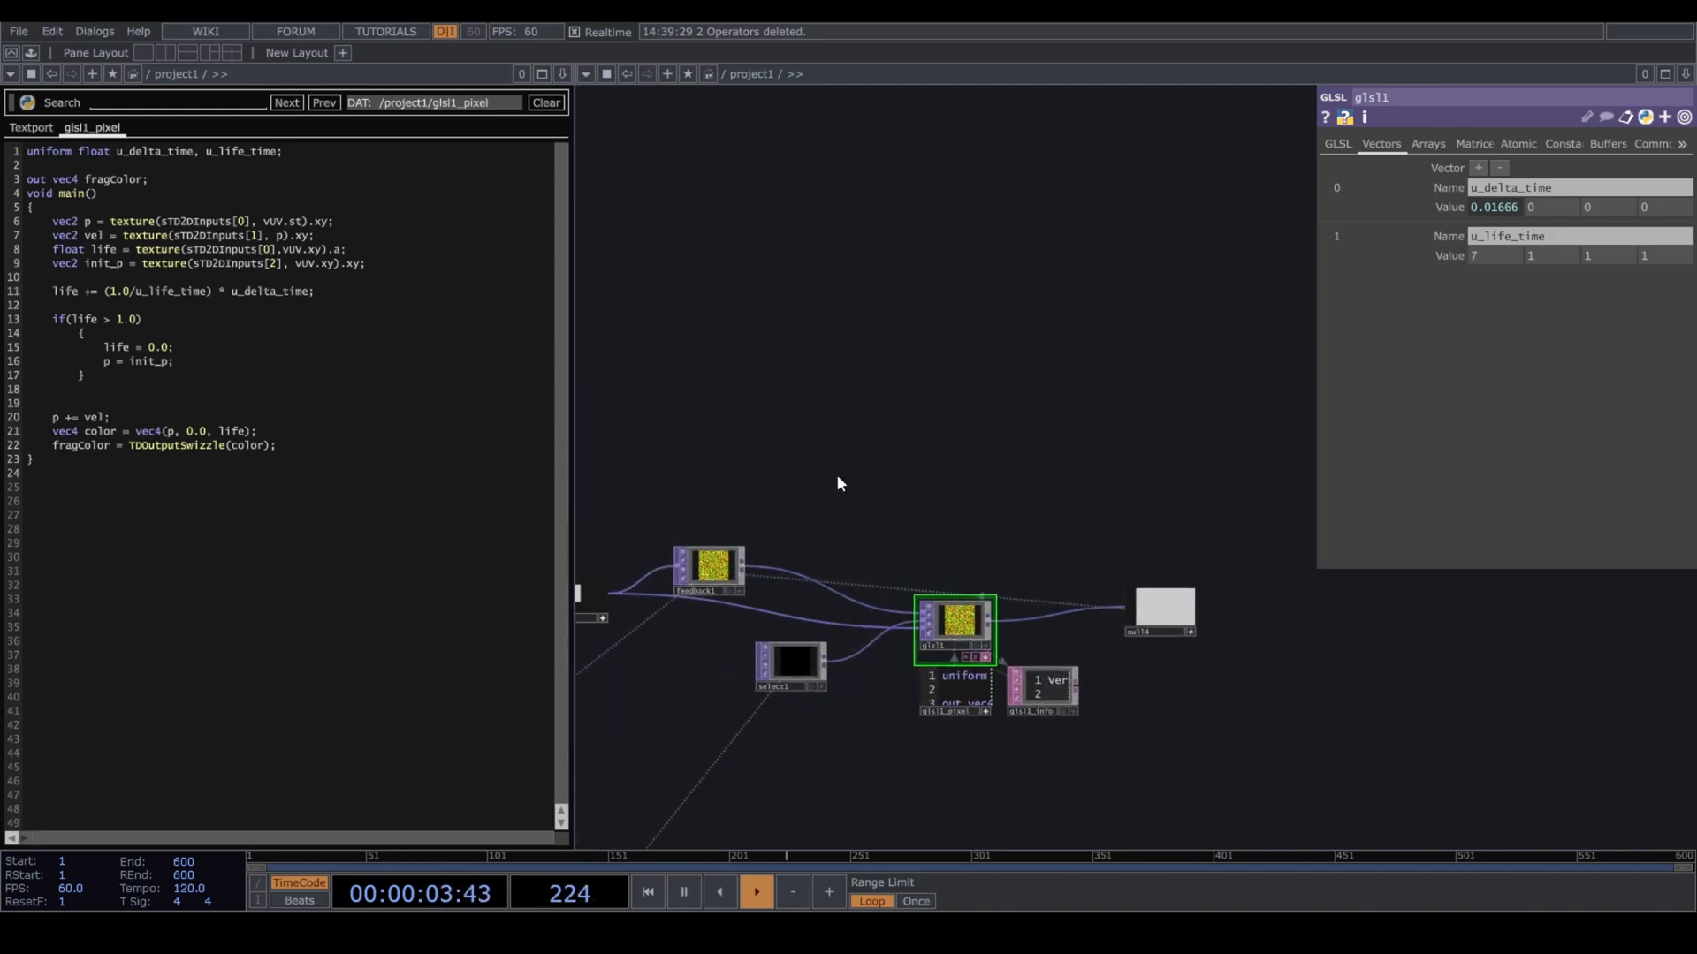
{"action": "left_click_drag", "start_coordinate": [1260, 668], "coordinate": [1116, 661]}
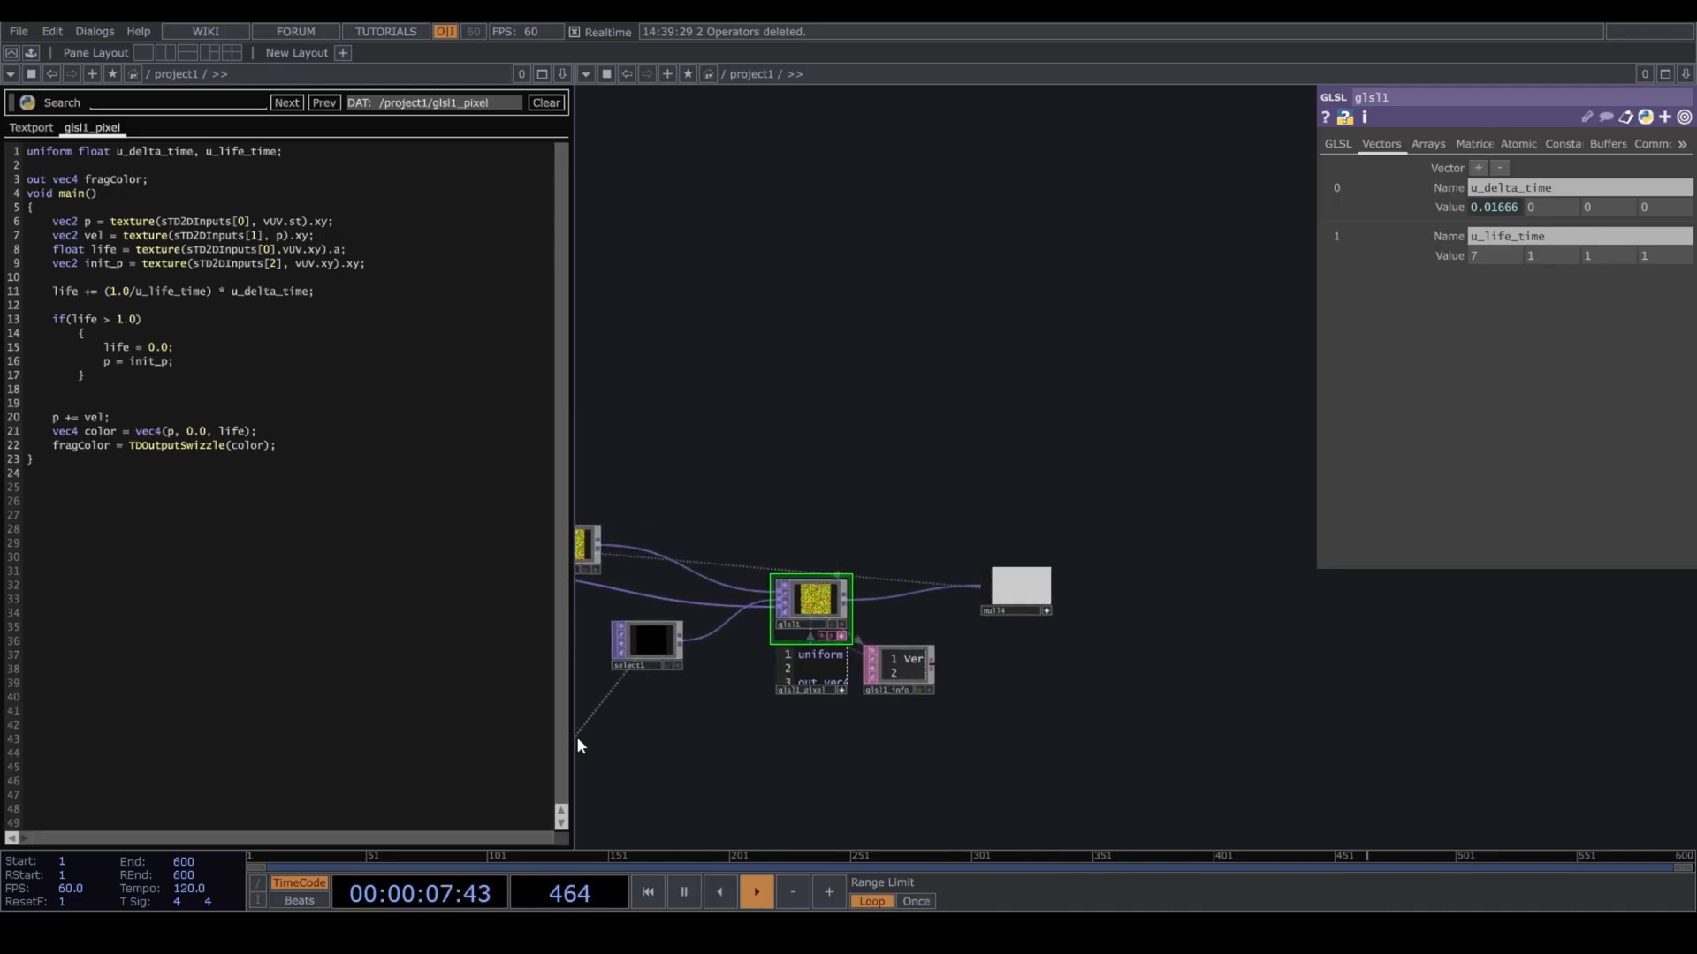
Narrow the code pane further and expand glsl1's u_delta_time value to show its expression.
{"action": "left_click_drag", "start_coordinate": [574, 747], "coordinate": [474, 735]}
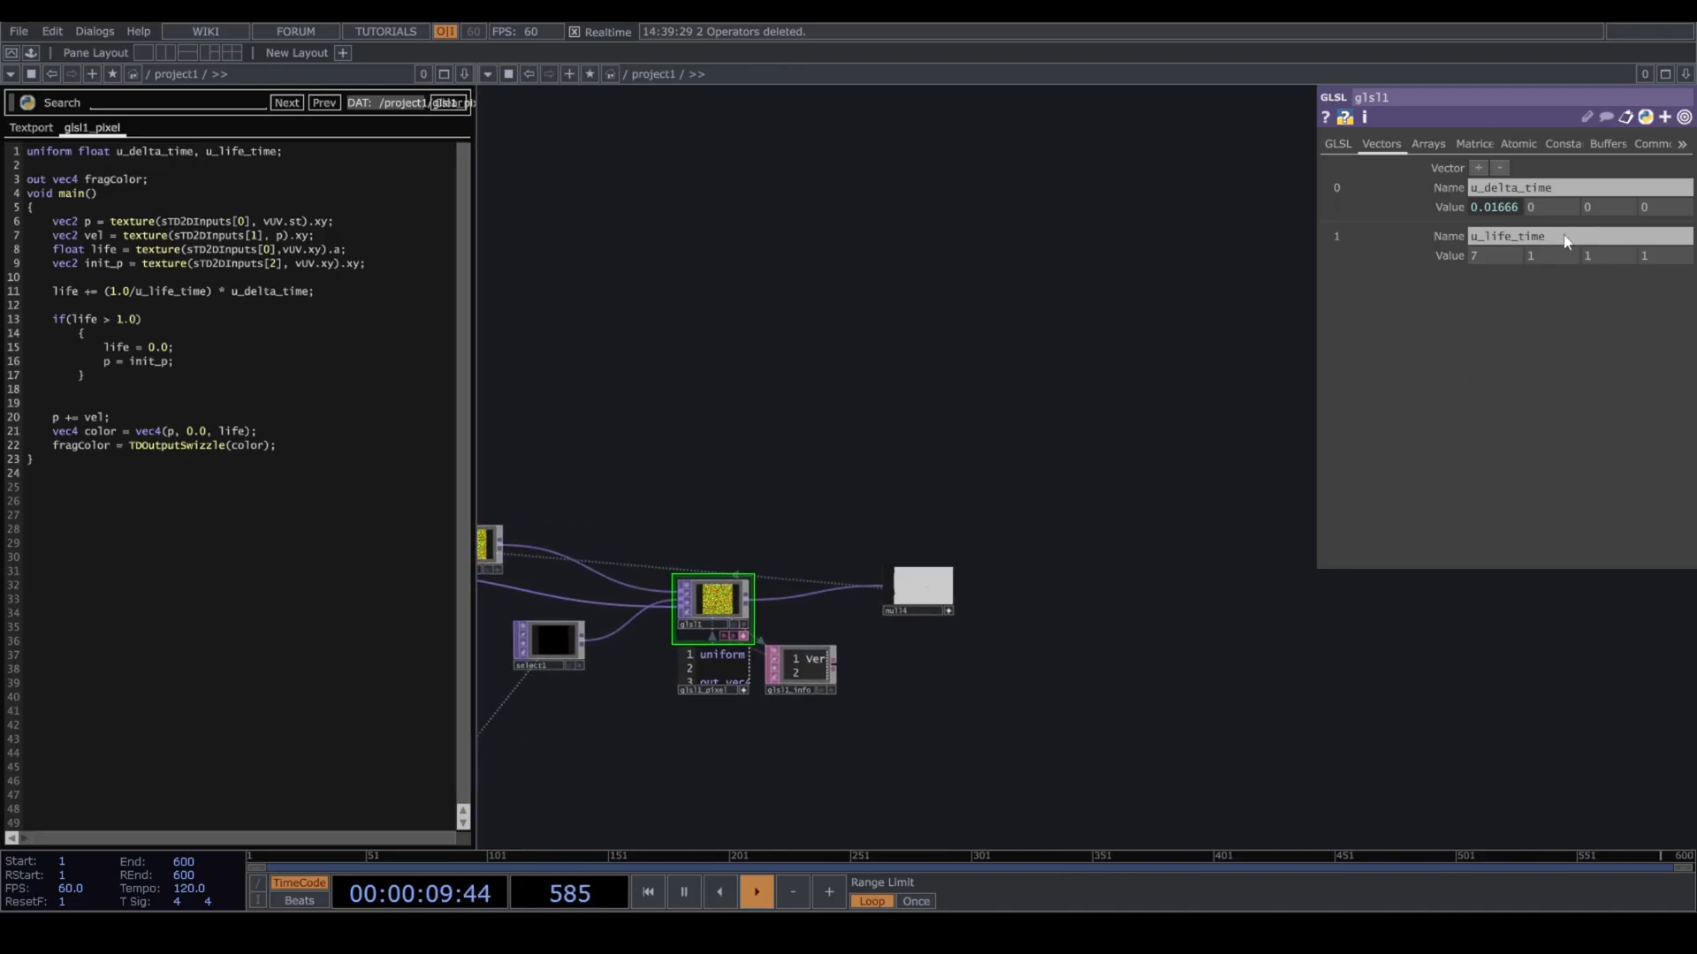
{"action": "left_click", "coordinate": [1449, 207]}
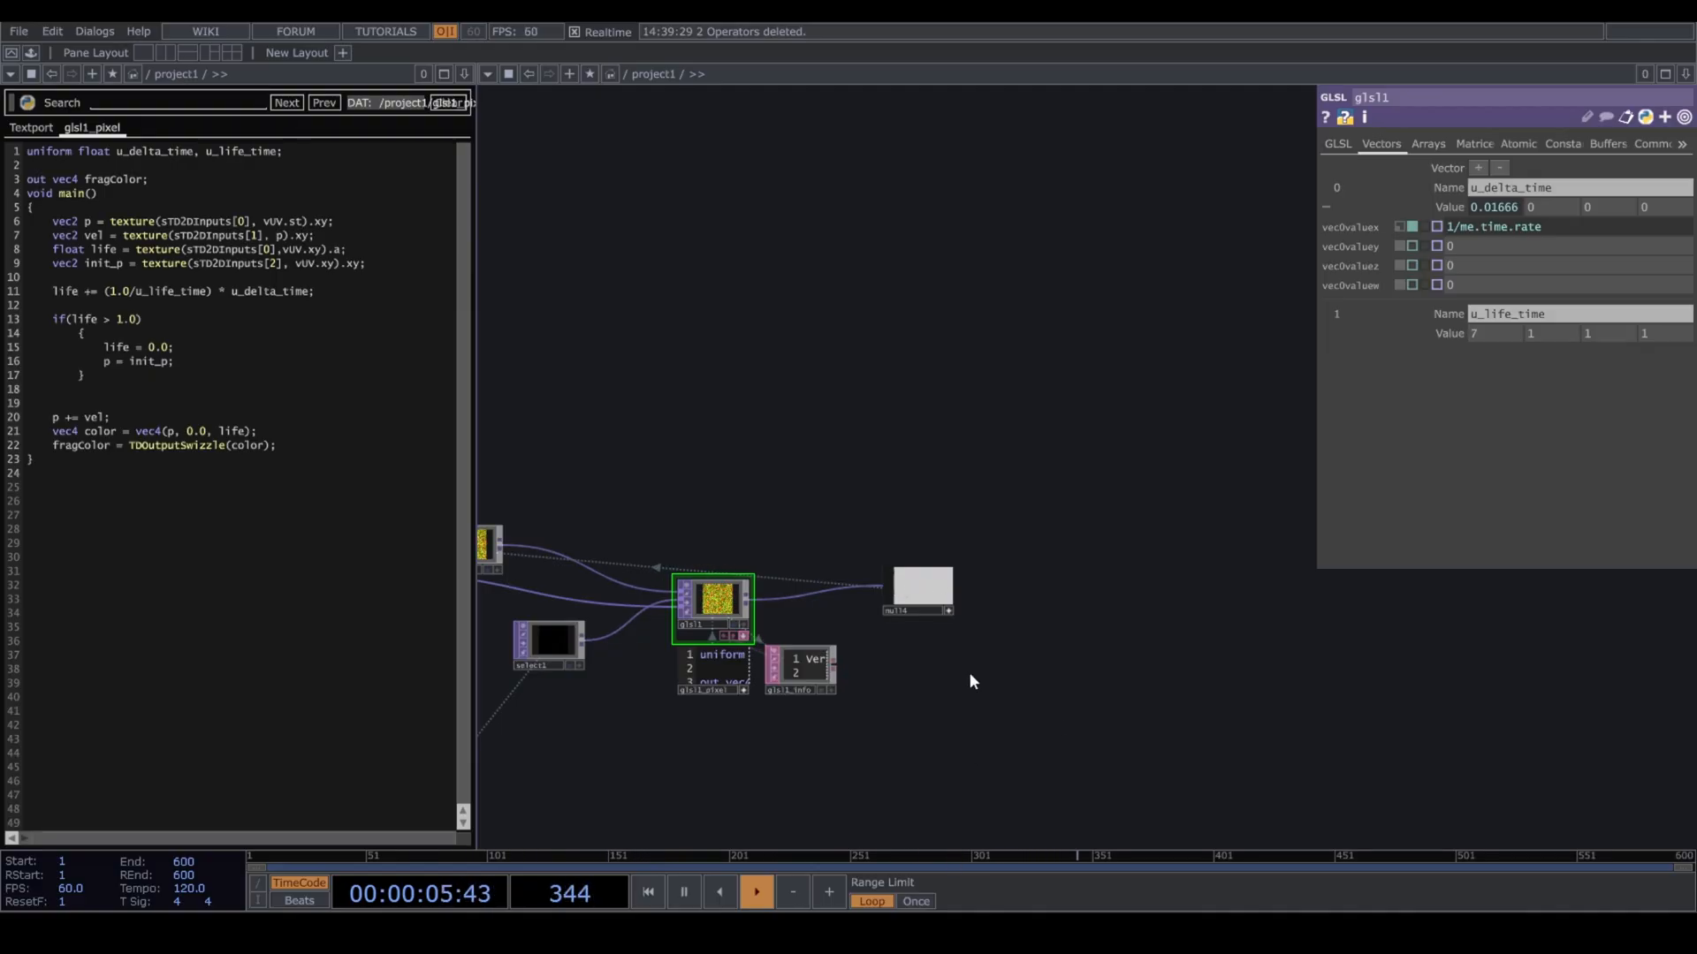
{"action": "scroll", "coordinate": [944, 628], "scroll_direction": "up", "scroll_amount": 10}
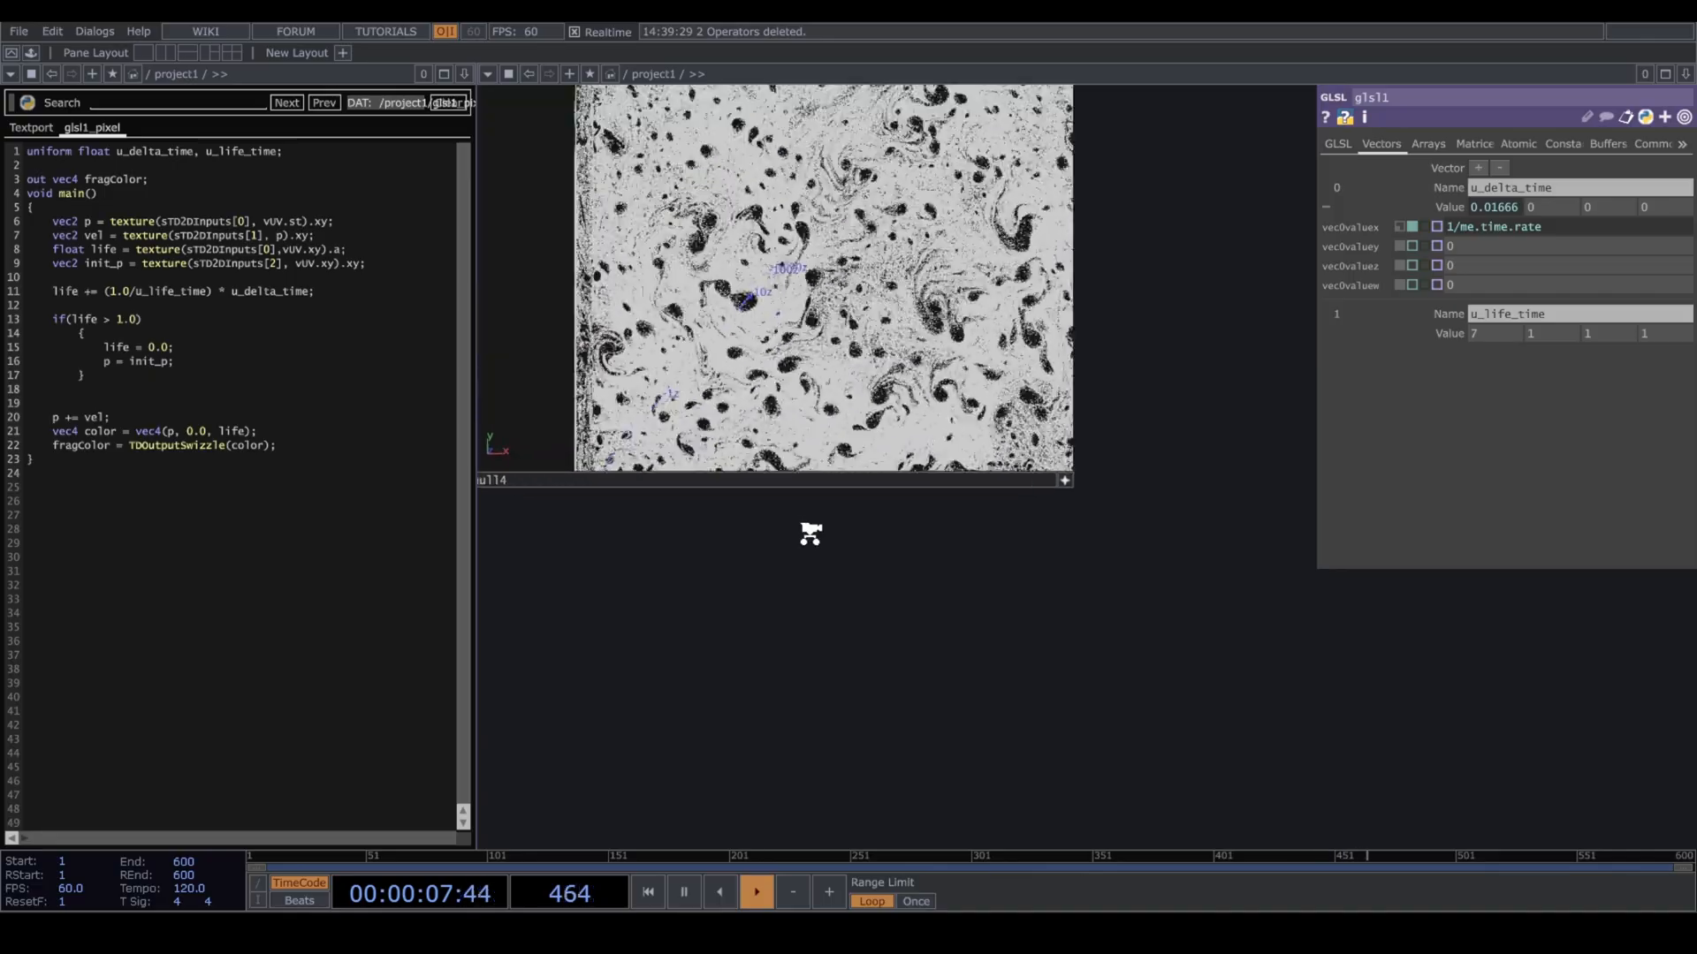
{"action": "scroll", "coordinate": [810, 534], "scroll_direction": "up", "scroll_amount": 2}
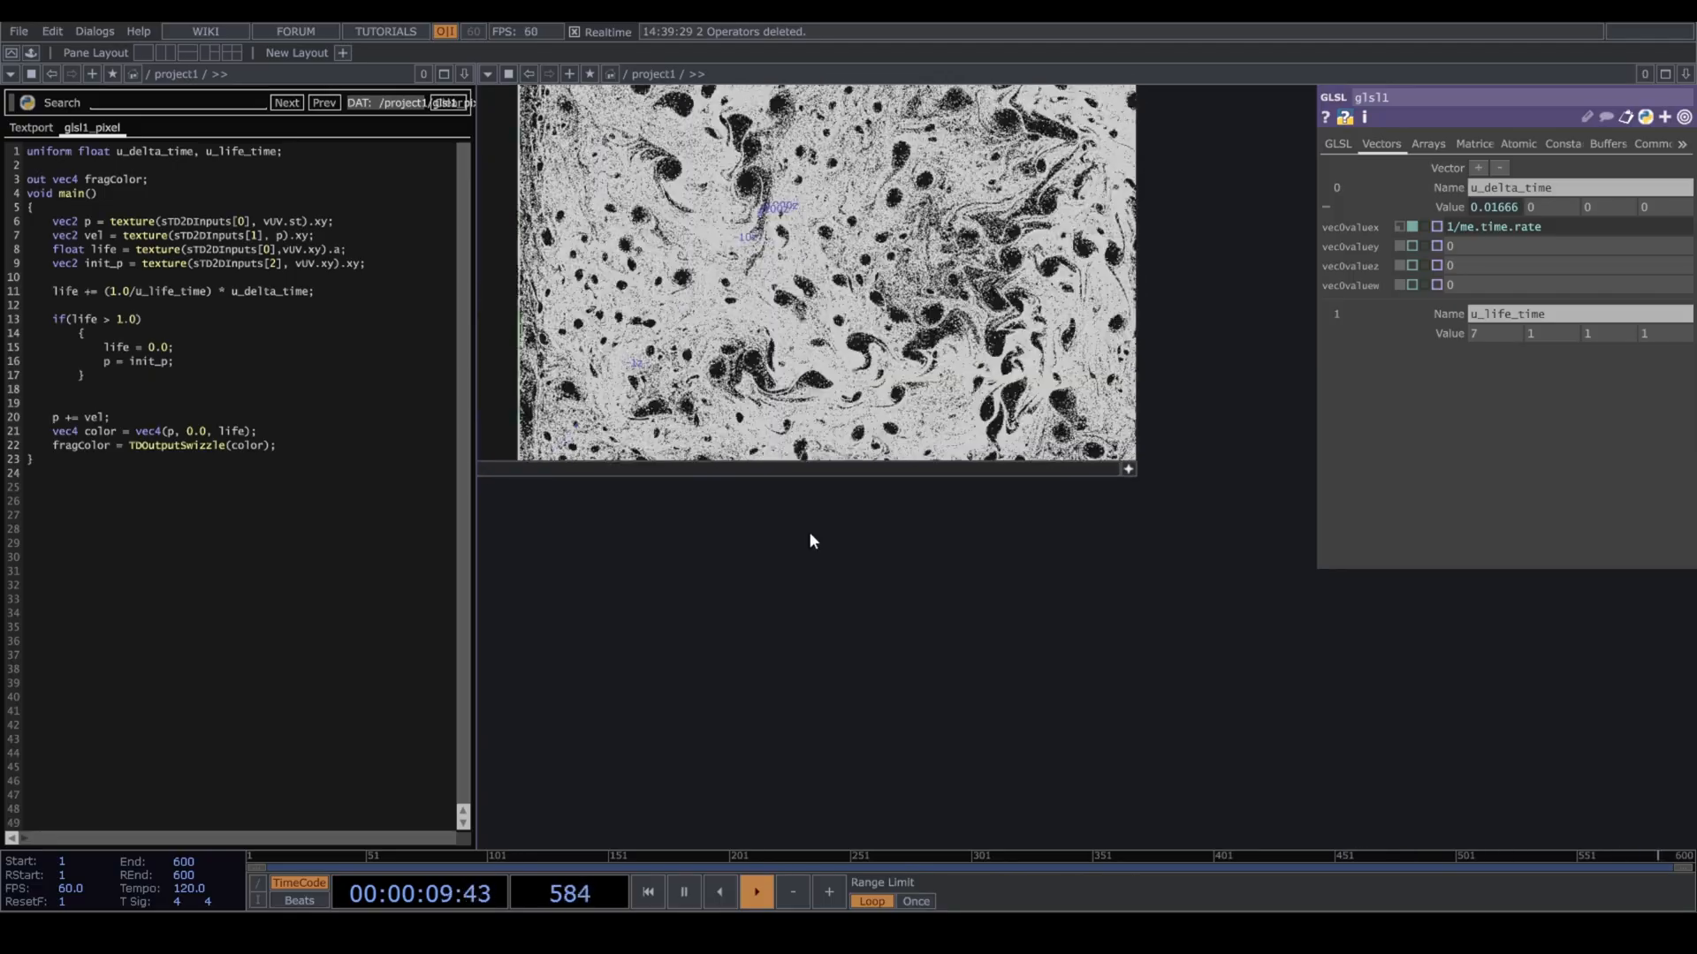
{"action": "scroll", "coordinate": [809, 532], "scroll_direction": "down", "scroll_amount": 10}
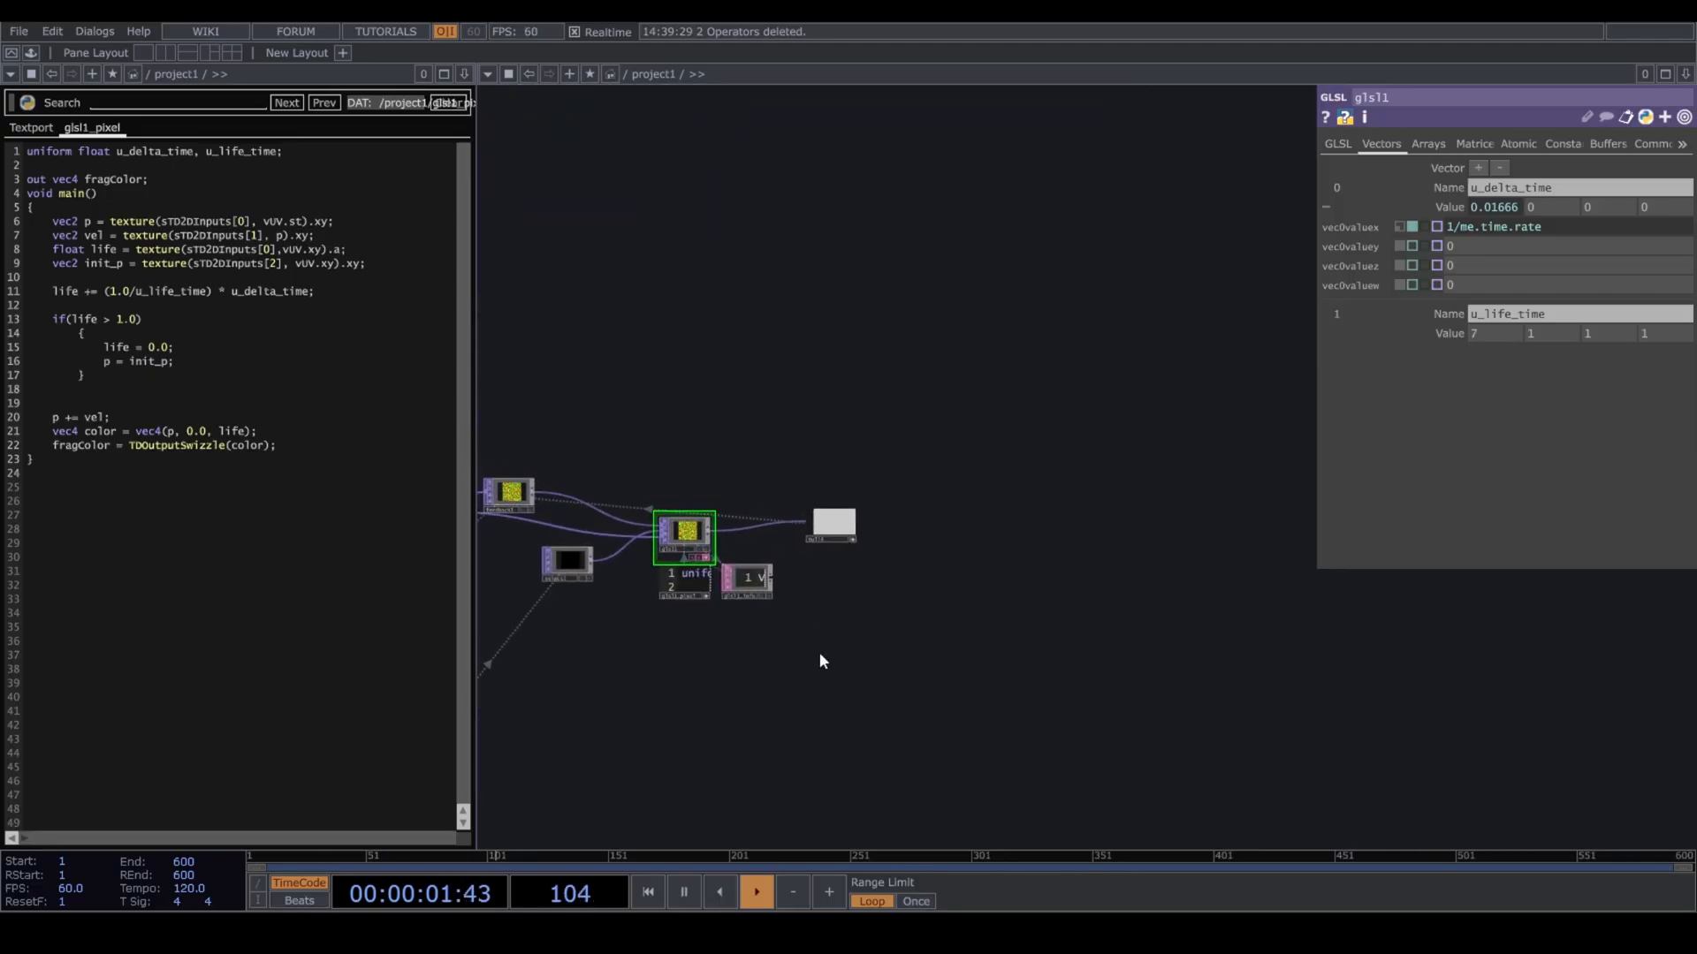
{"action": "left_click_drag", "start_coordinate": [817, 619], "coordinate": [840, 631]}
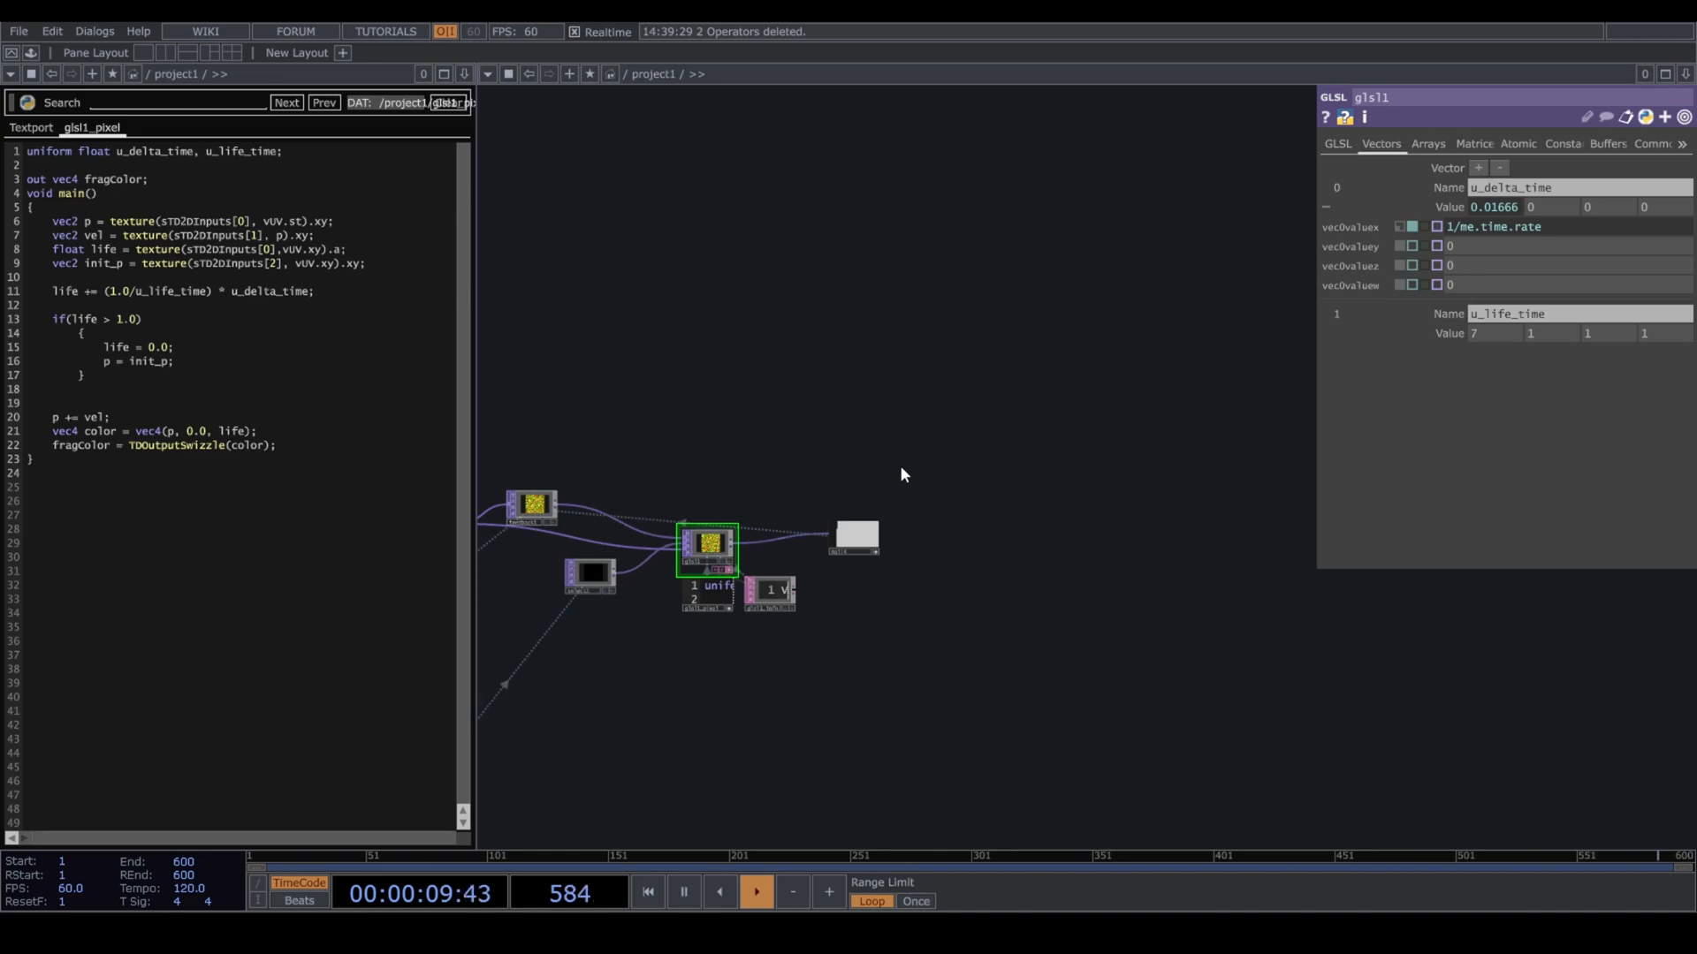
Place an Add SOP above null4 and enable Add Points on it.
{"action": "key", "text": "Tab"}
{"action": "left_click", "coordinate": [747, 241]}
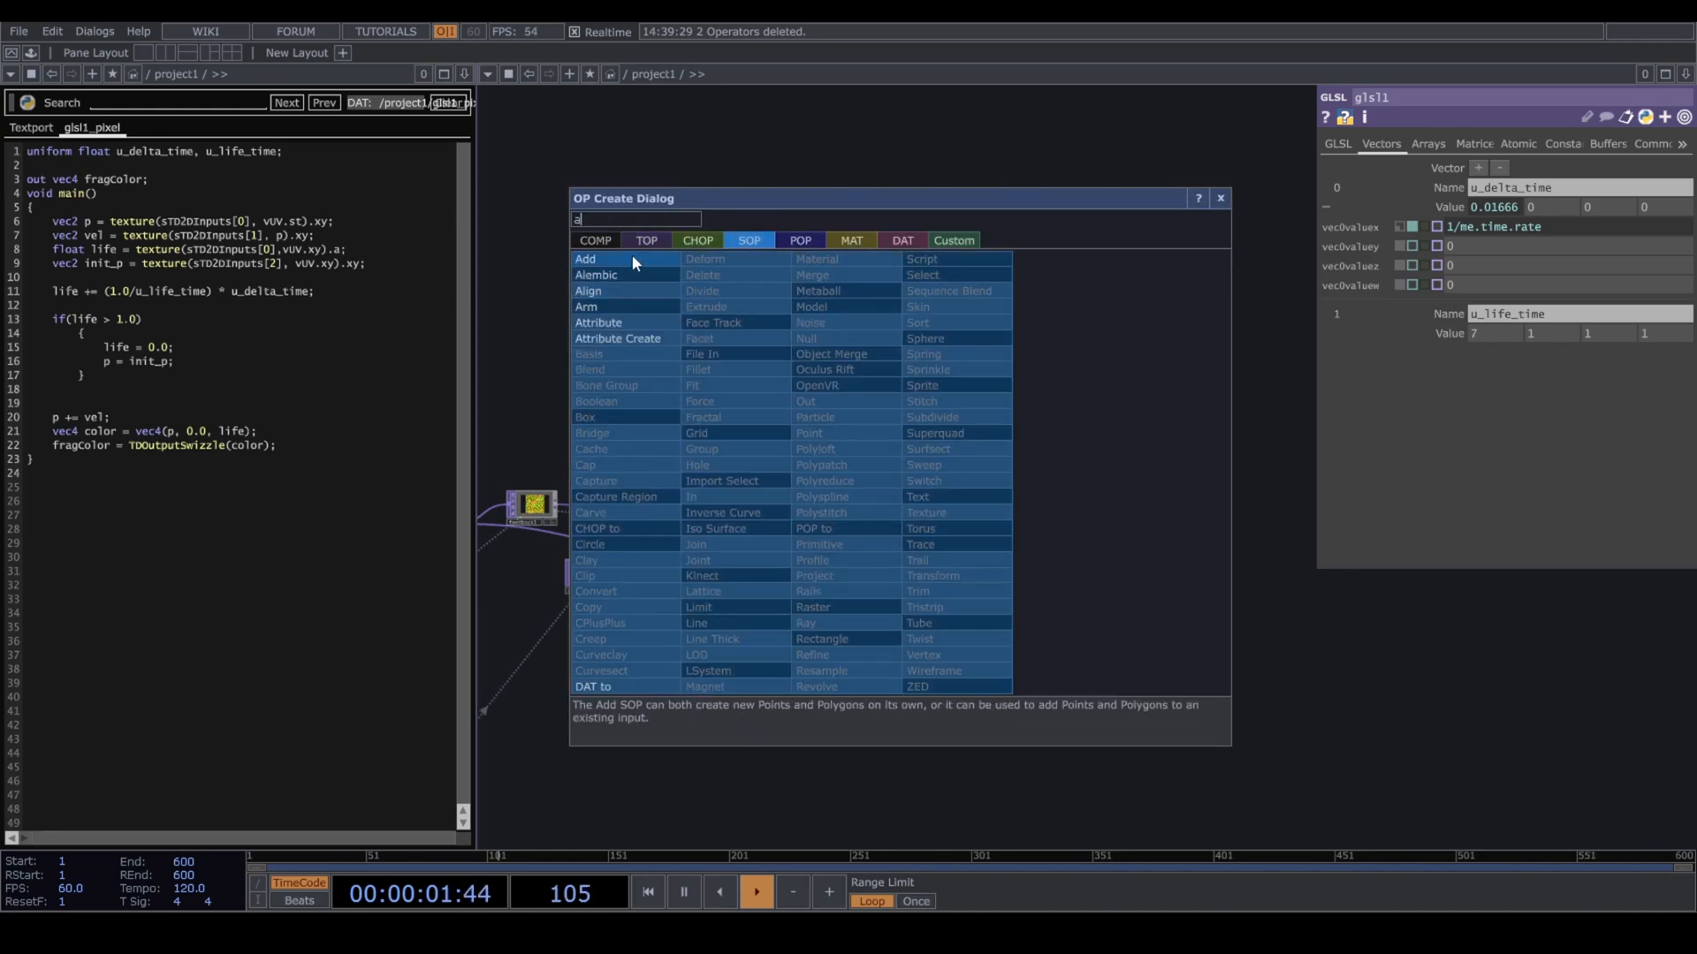
{"action": "left_click", "coordinate": [632, 256]}
{"action": "left_click", "coordinate": [911, 460]}
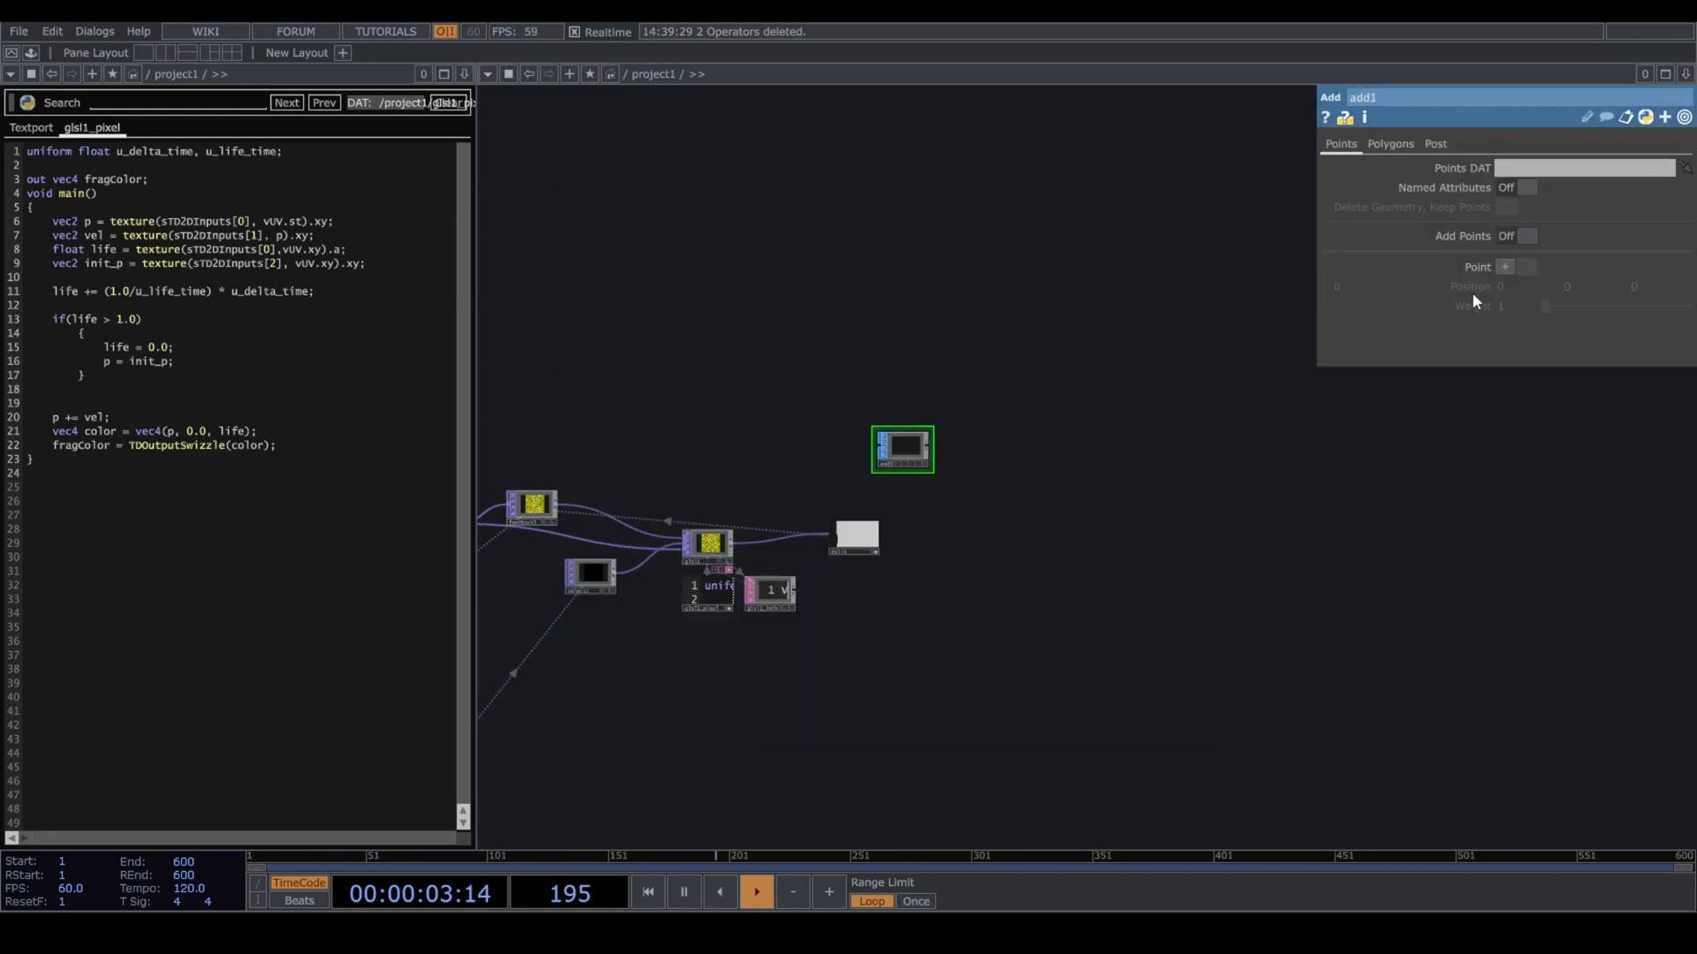
{"action": "left_click", "coordinate": [1521, 237]}
Append a Convert SOP to add1 and set it to convert to Particles Per Point.
{"action": "scroll", "coordinate": [1014, 442], "scroll_direction": "up", "scroll_amount": 1}
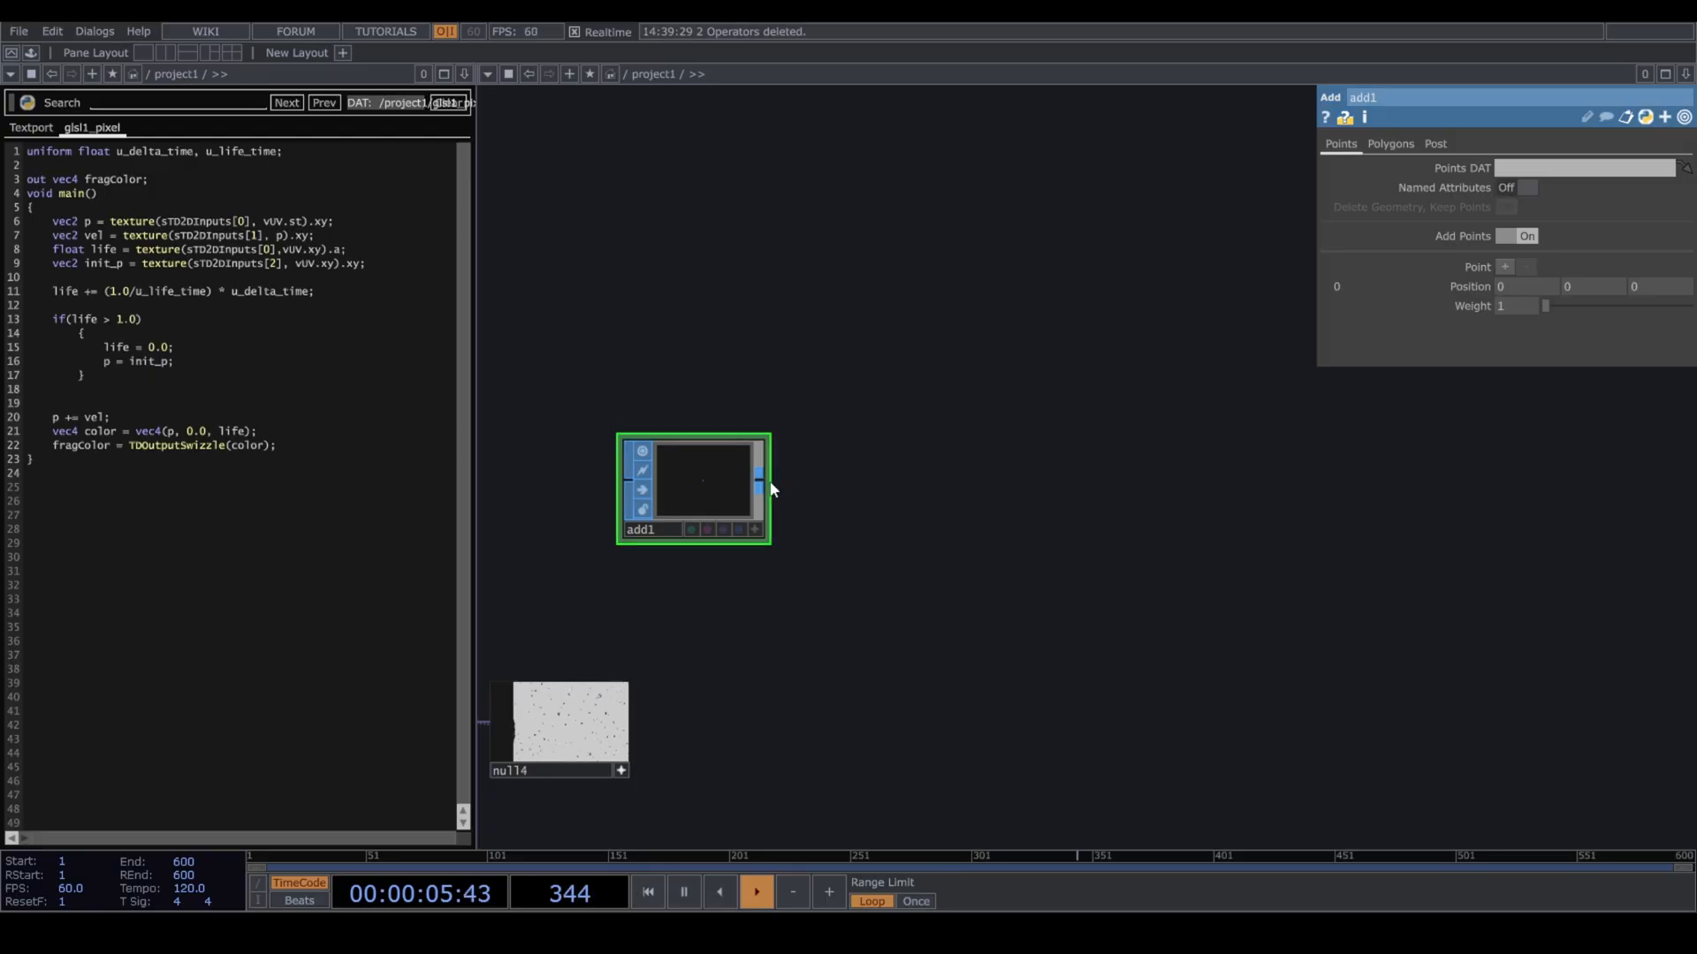
{"action": "left_click", "coordinate": [760, 485]}
{"action": "key", "text": "Tab"}
{"action": "type", "text": "con"}
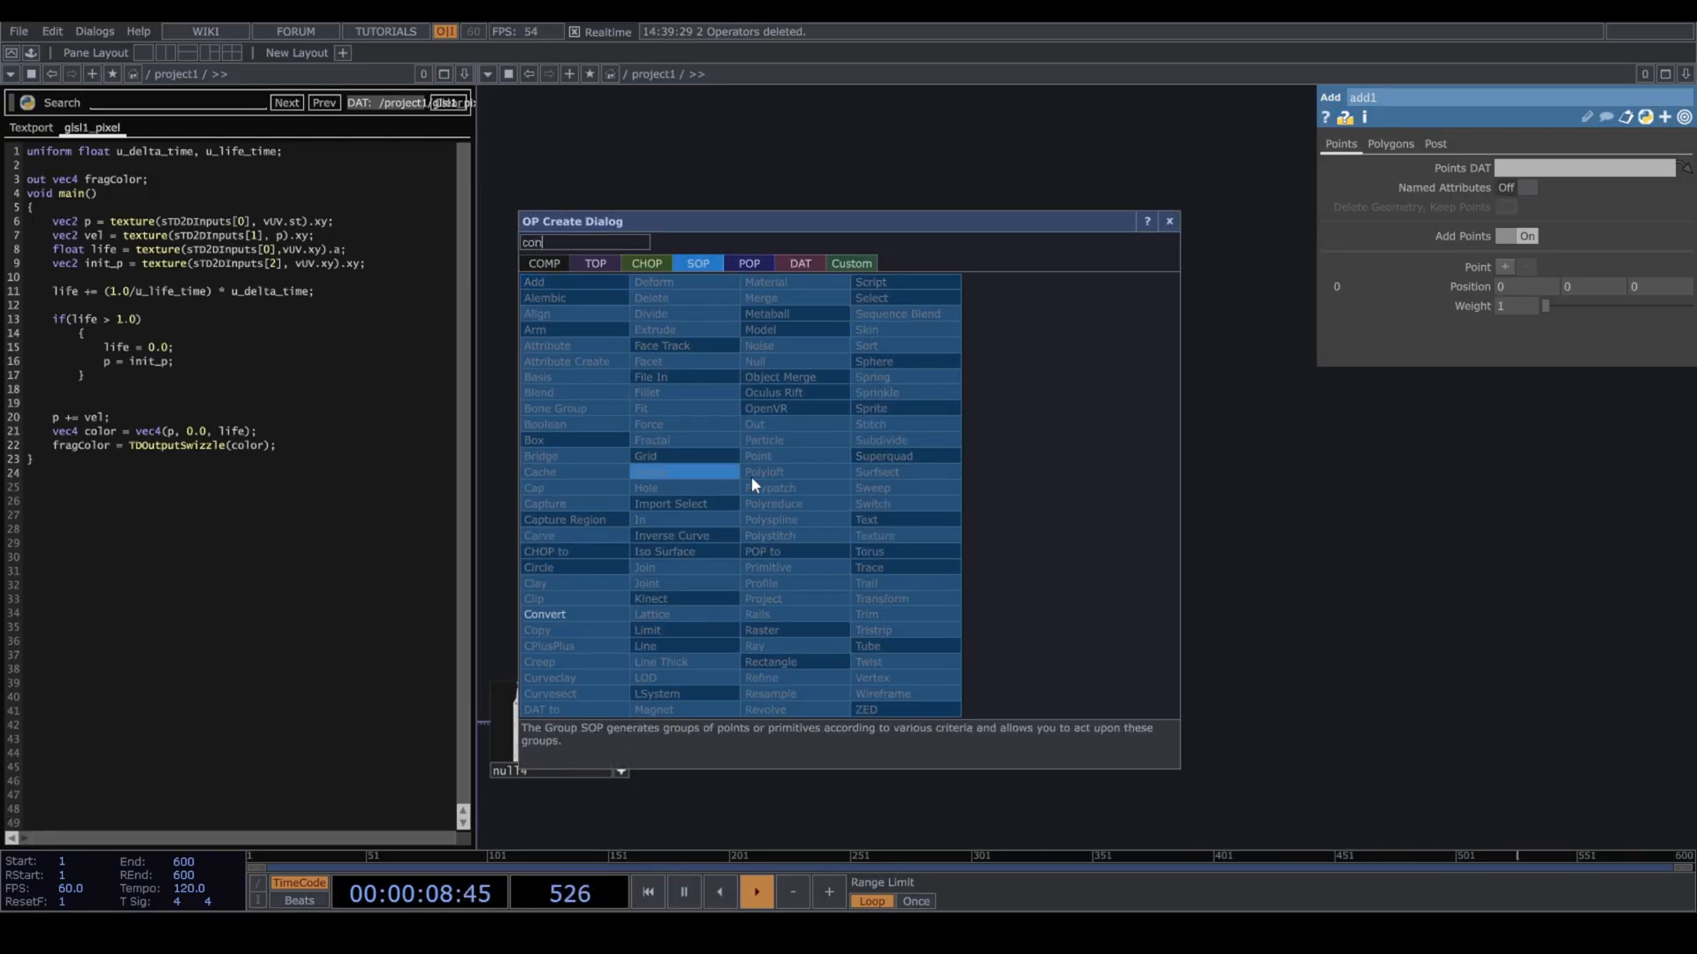
{"action": "left_click", "coordinate": [611, 616]}
{"action": "left_click", "coordinate": [875, 486]}
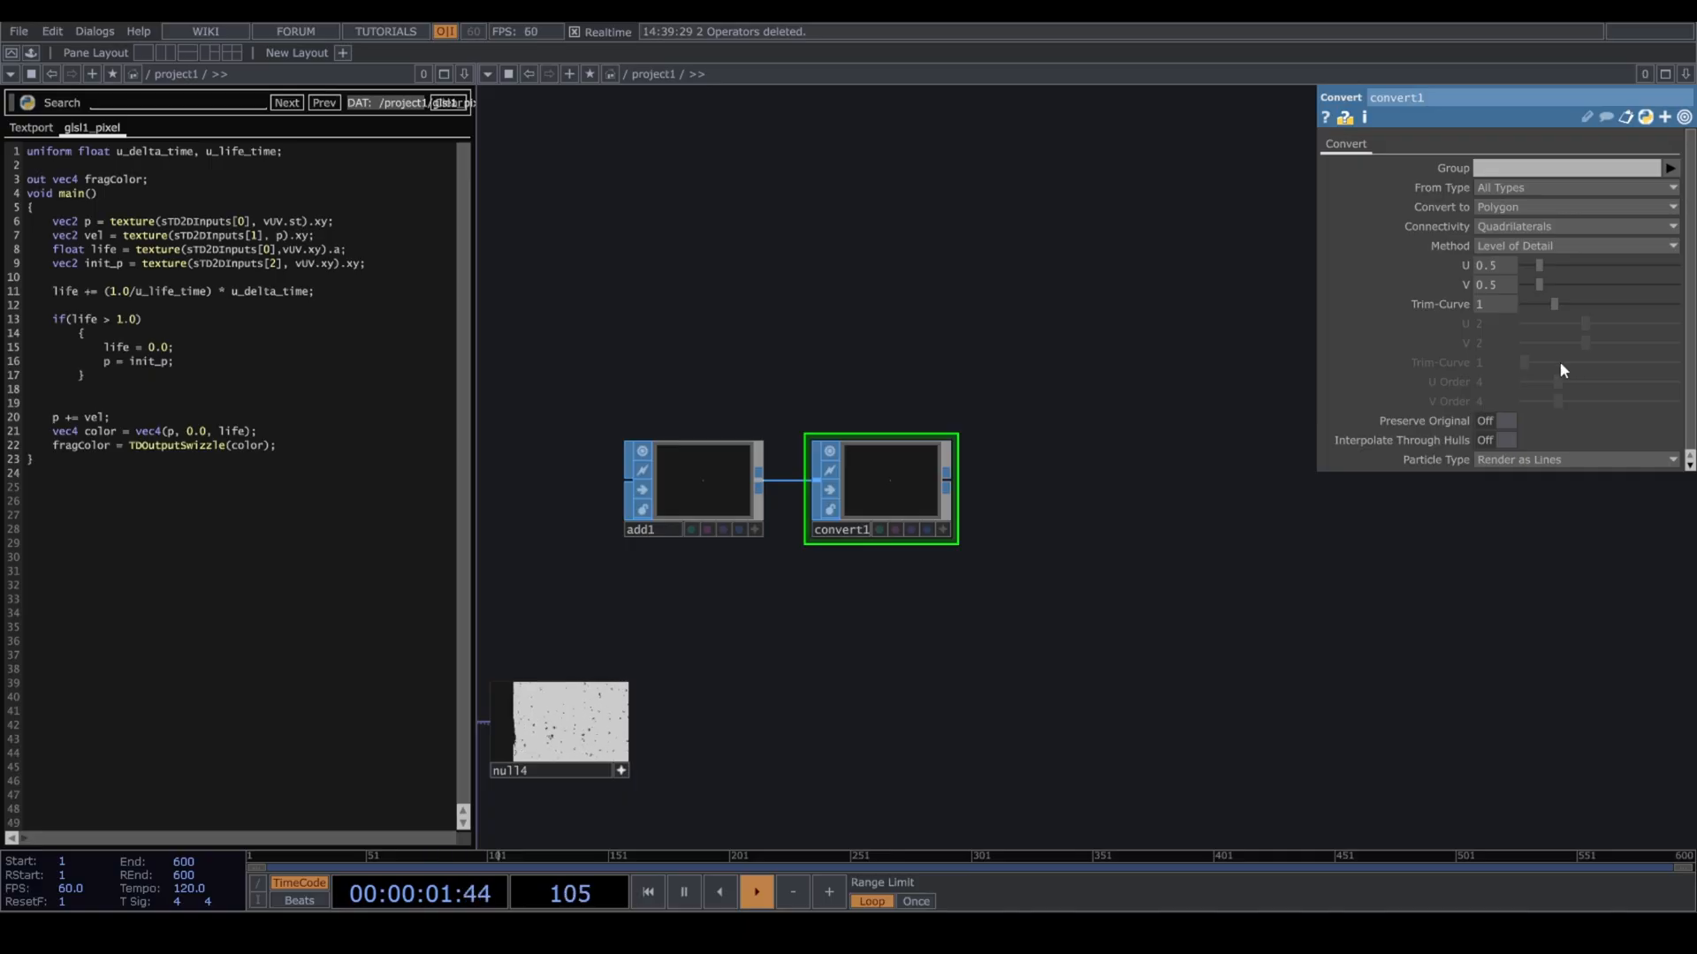
{"action": "left_click", "coordinate": [1505, 207]}
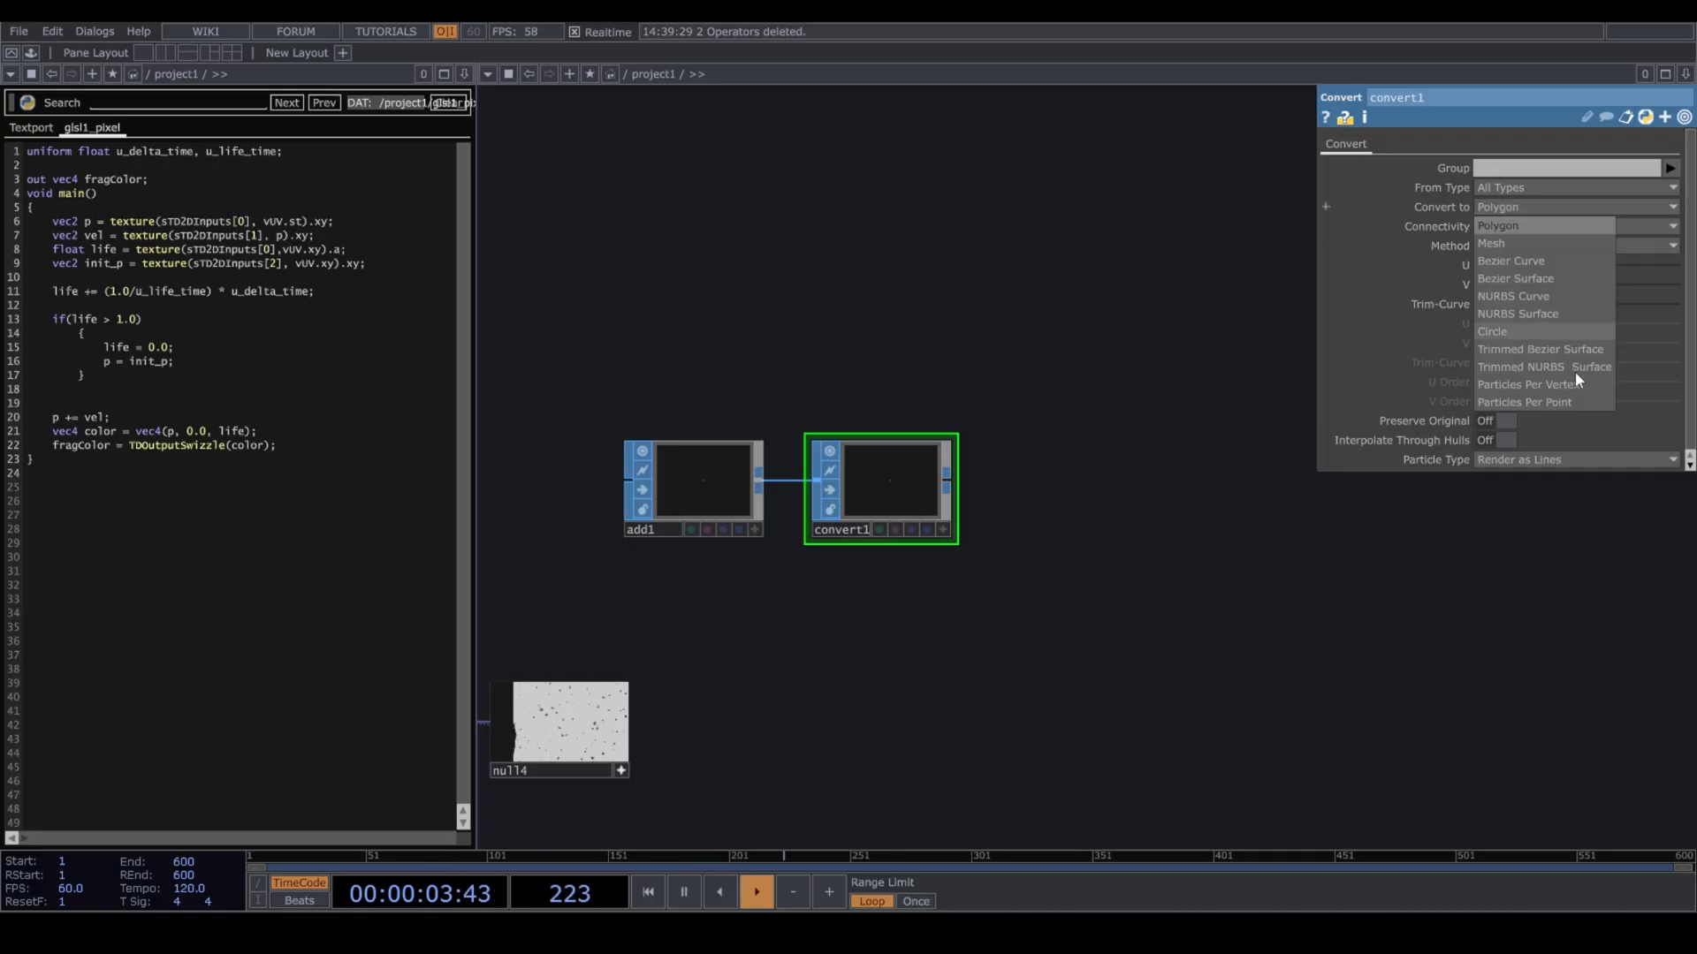
{"action": "left_click", "coordinate": [1583, 406]}
Append a Geometry COMP to the output of convert1.
{"action": "scroll", "coordinate": [948, 623], "scroll_direction": "down", "scroll_amount": 3}
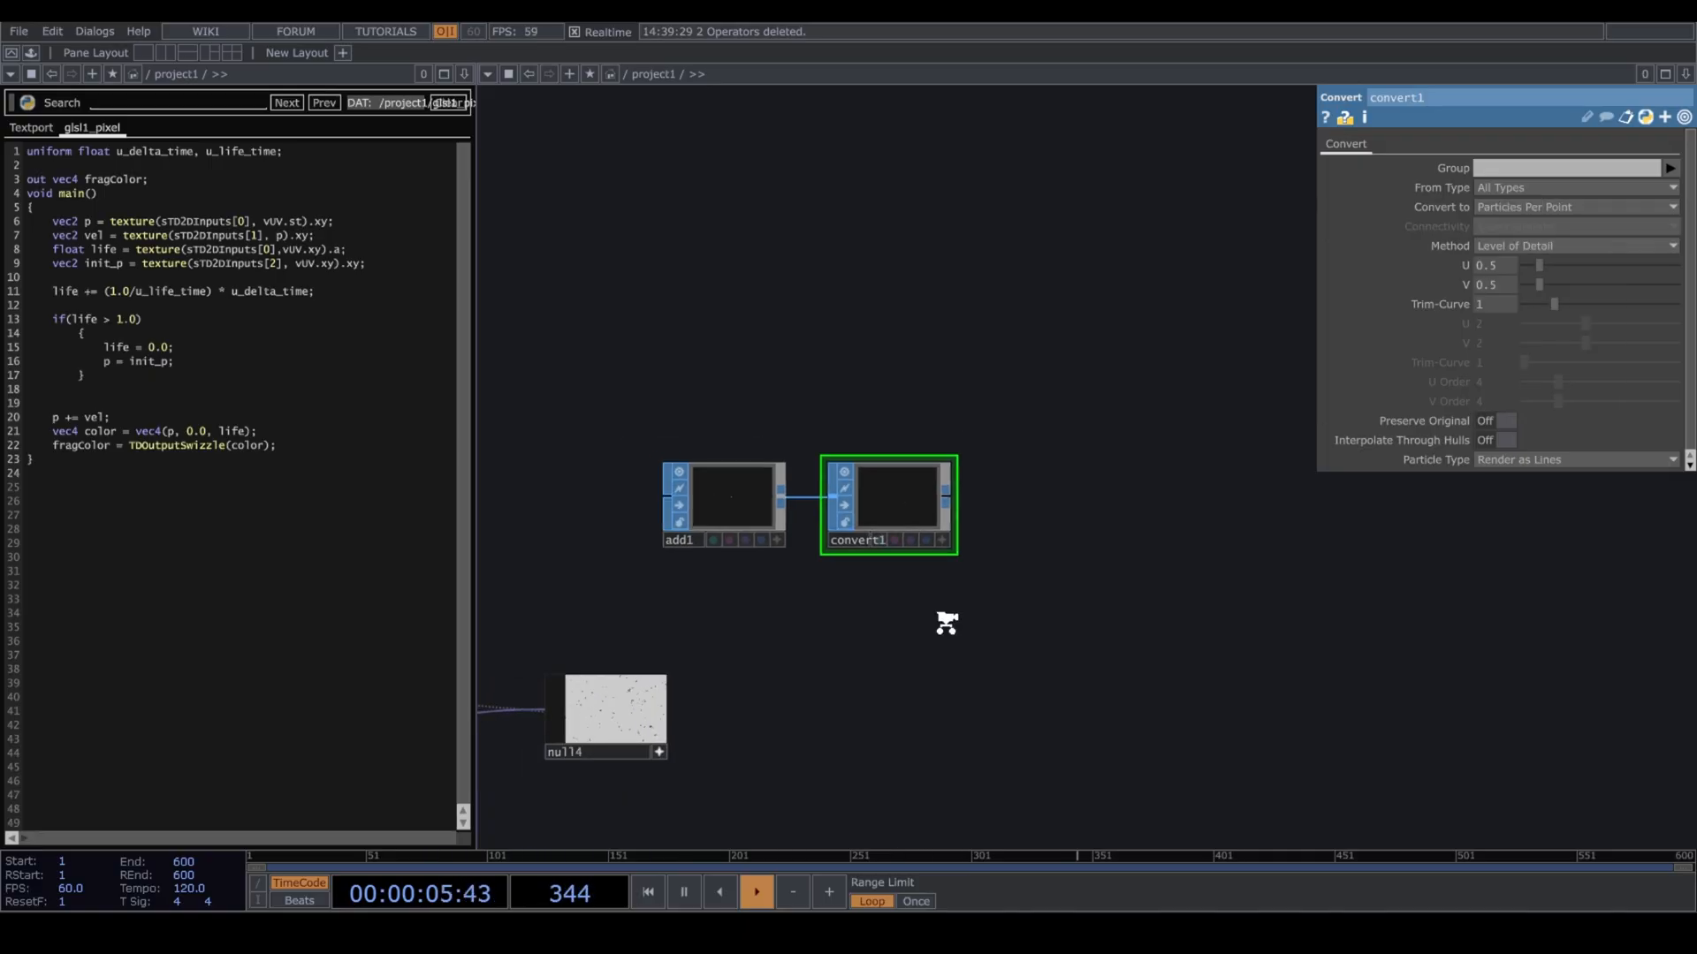
{"action": "right_click", "coordinate": [950, 527]}
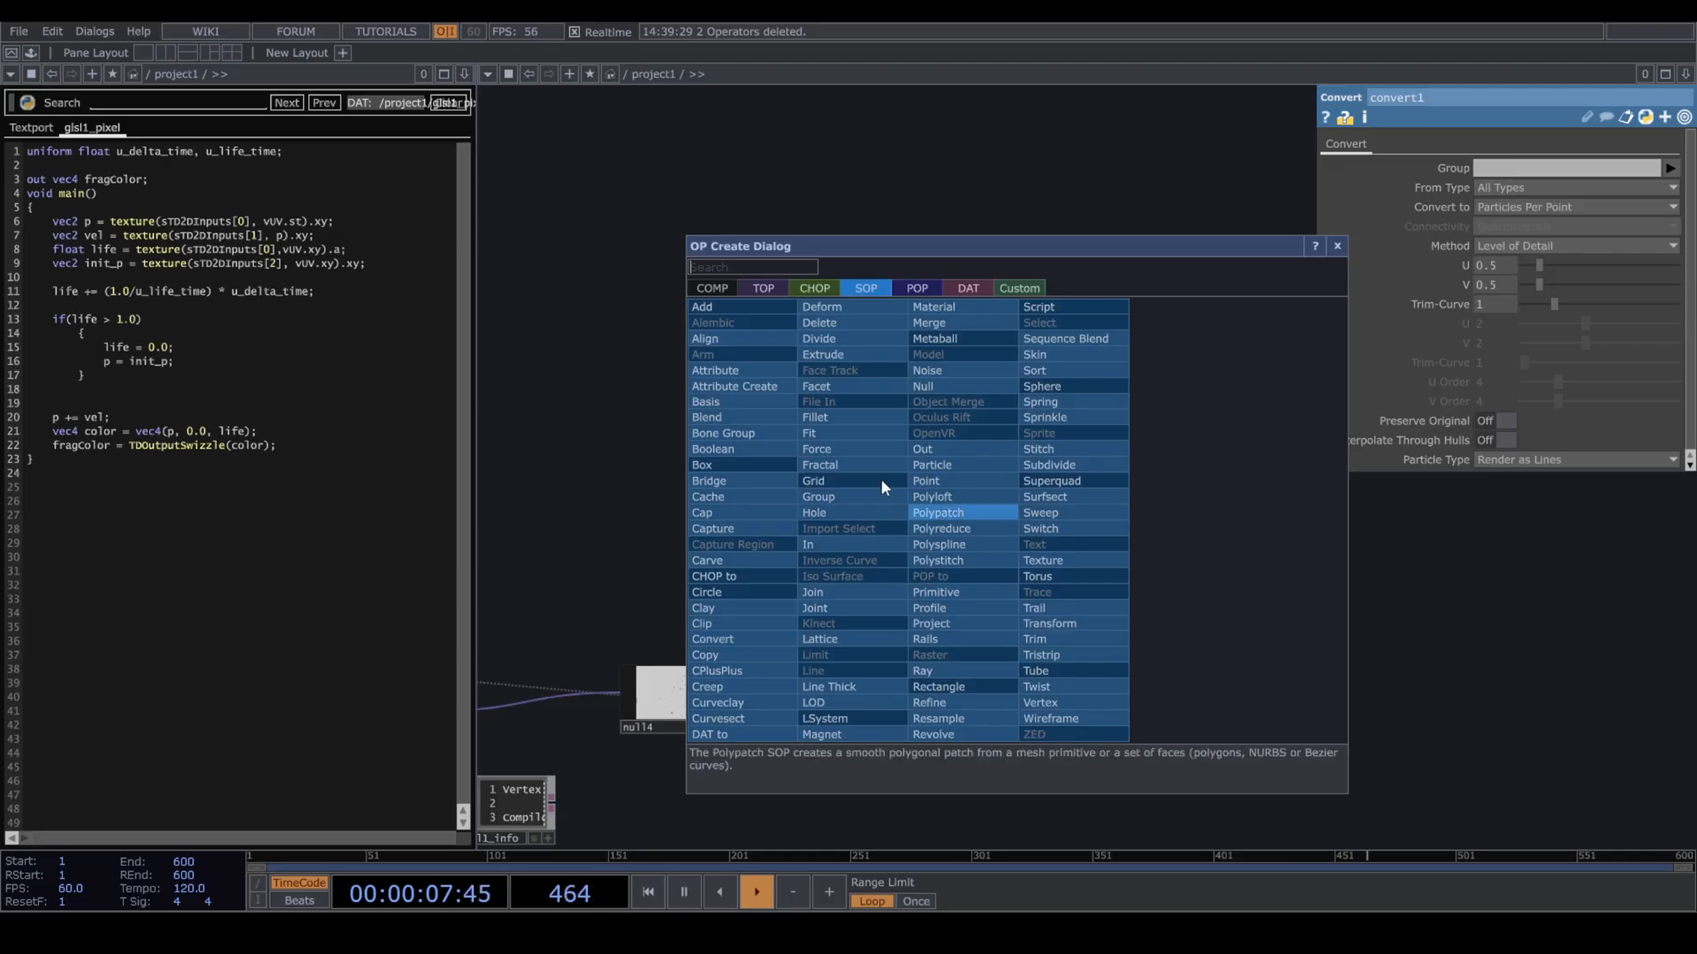
{"action": "type", "text": "g"}
{"action": "left_click", "coordinate": [755, 432]}
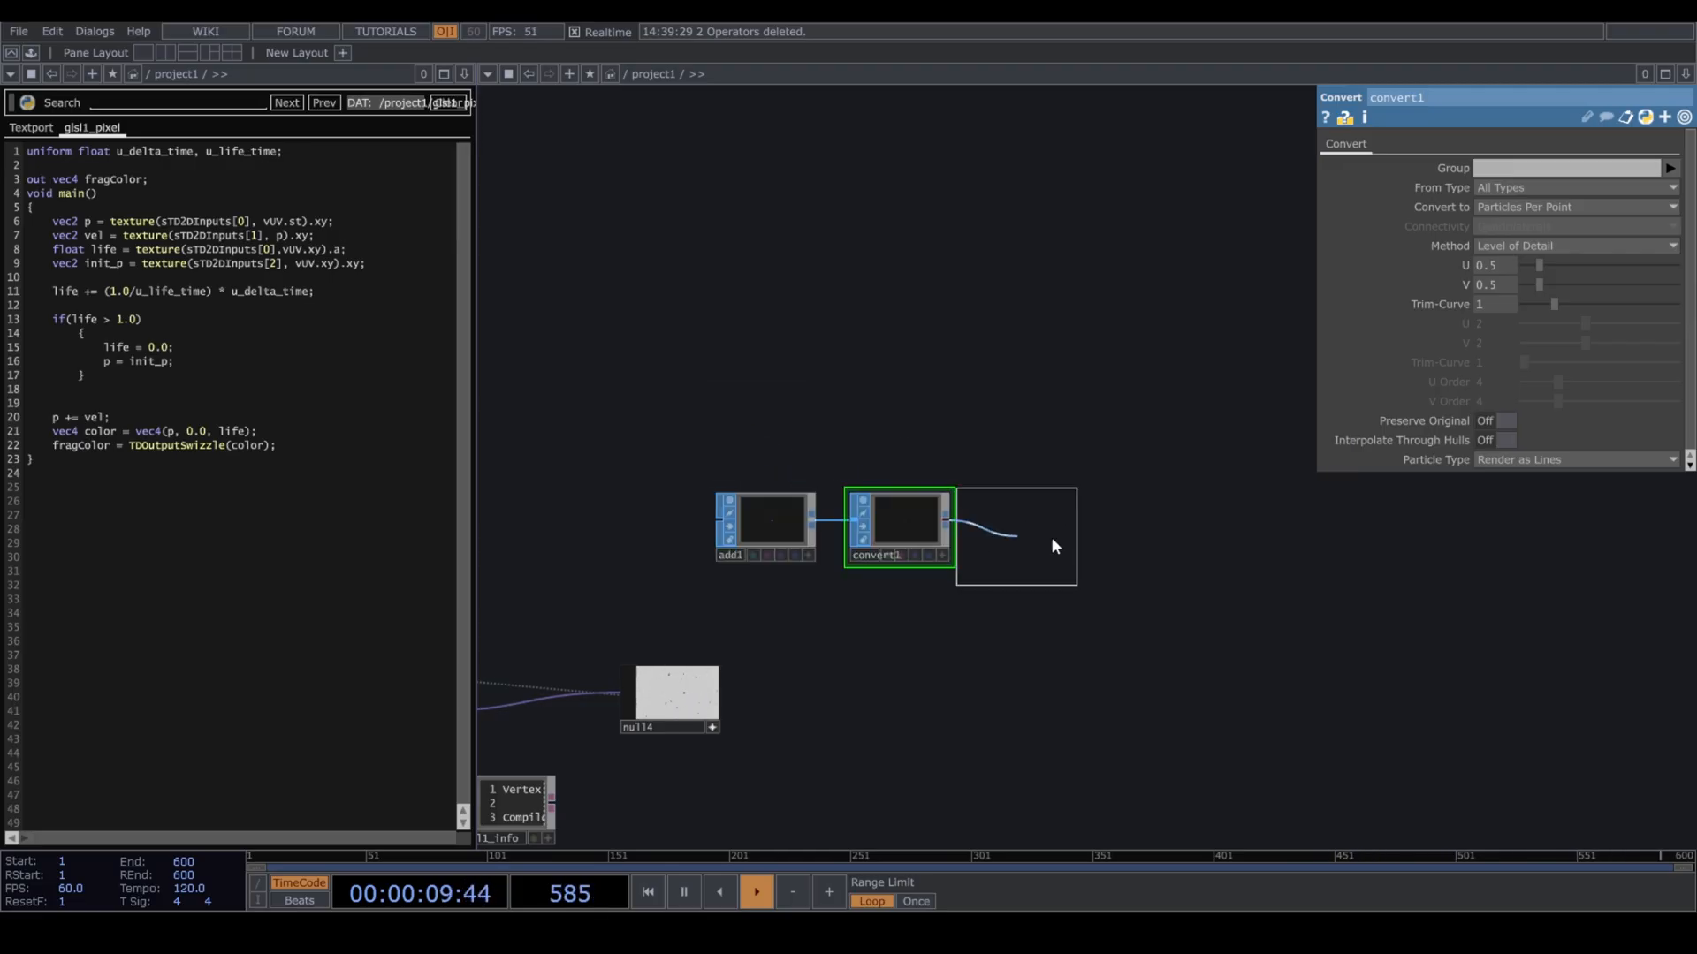
{"action": "left_click", "coordinate": [1051, 538]}
Place a Camera COMP above geo1.
{"action": "key", "text": "Tab"}
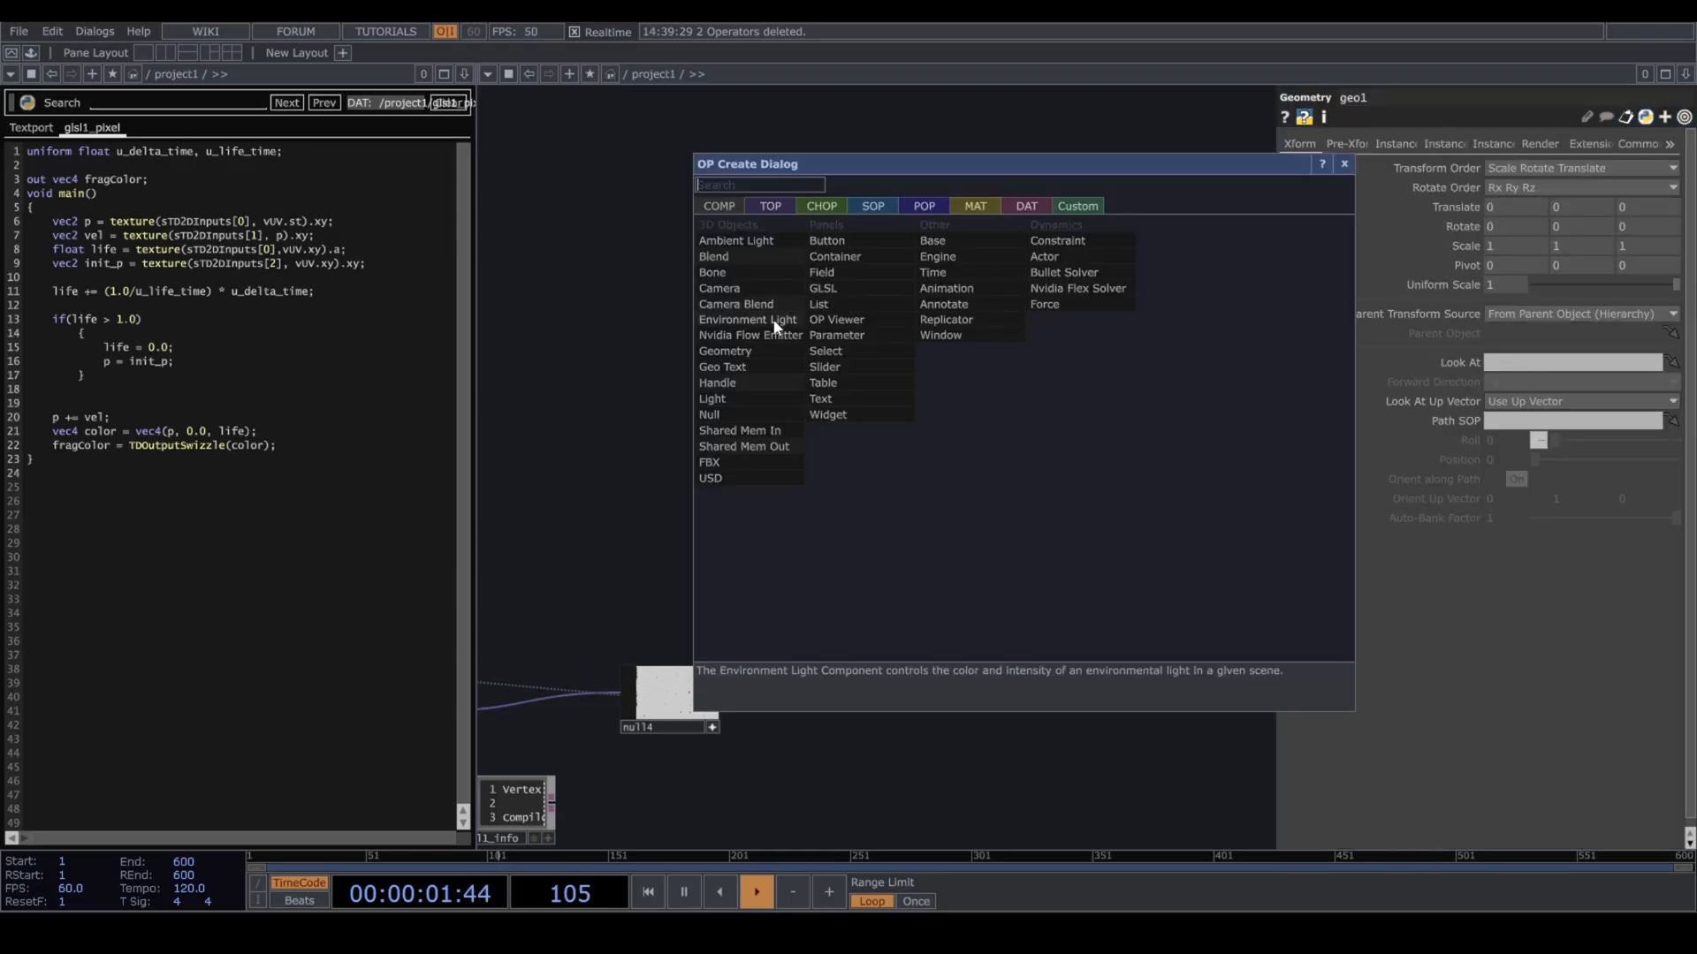
{"action": "type", "text": "c"}
{"action": "left_click", "coordinate": [757, 298]}
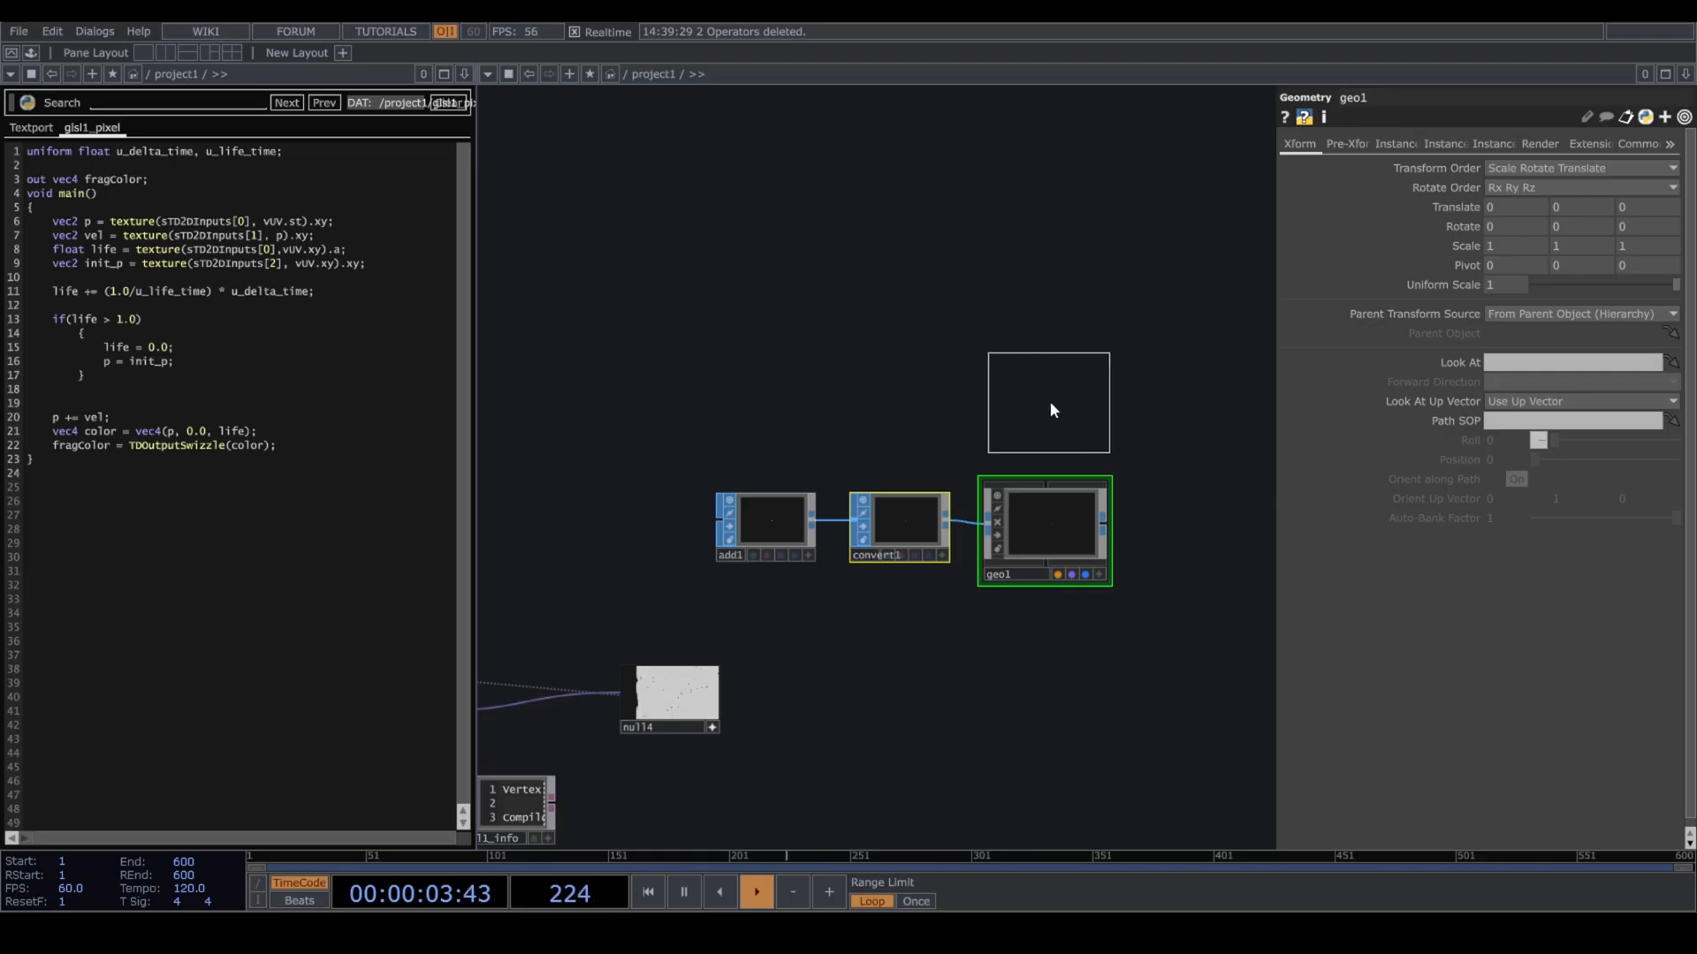
{"action": "left_click", "coordinate": [1050, 401]}
Create a Point Sprite MAT below geo1 and assign it as geo1's material.
{"action": "key", "text": "Tab"}
{"action": "left_click", "coordinate": [1006, 392]}
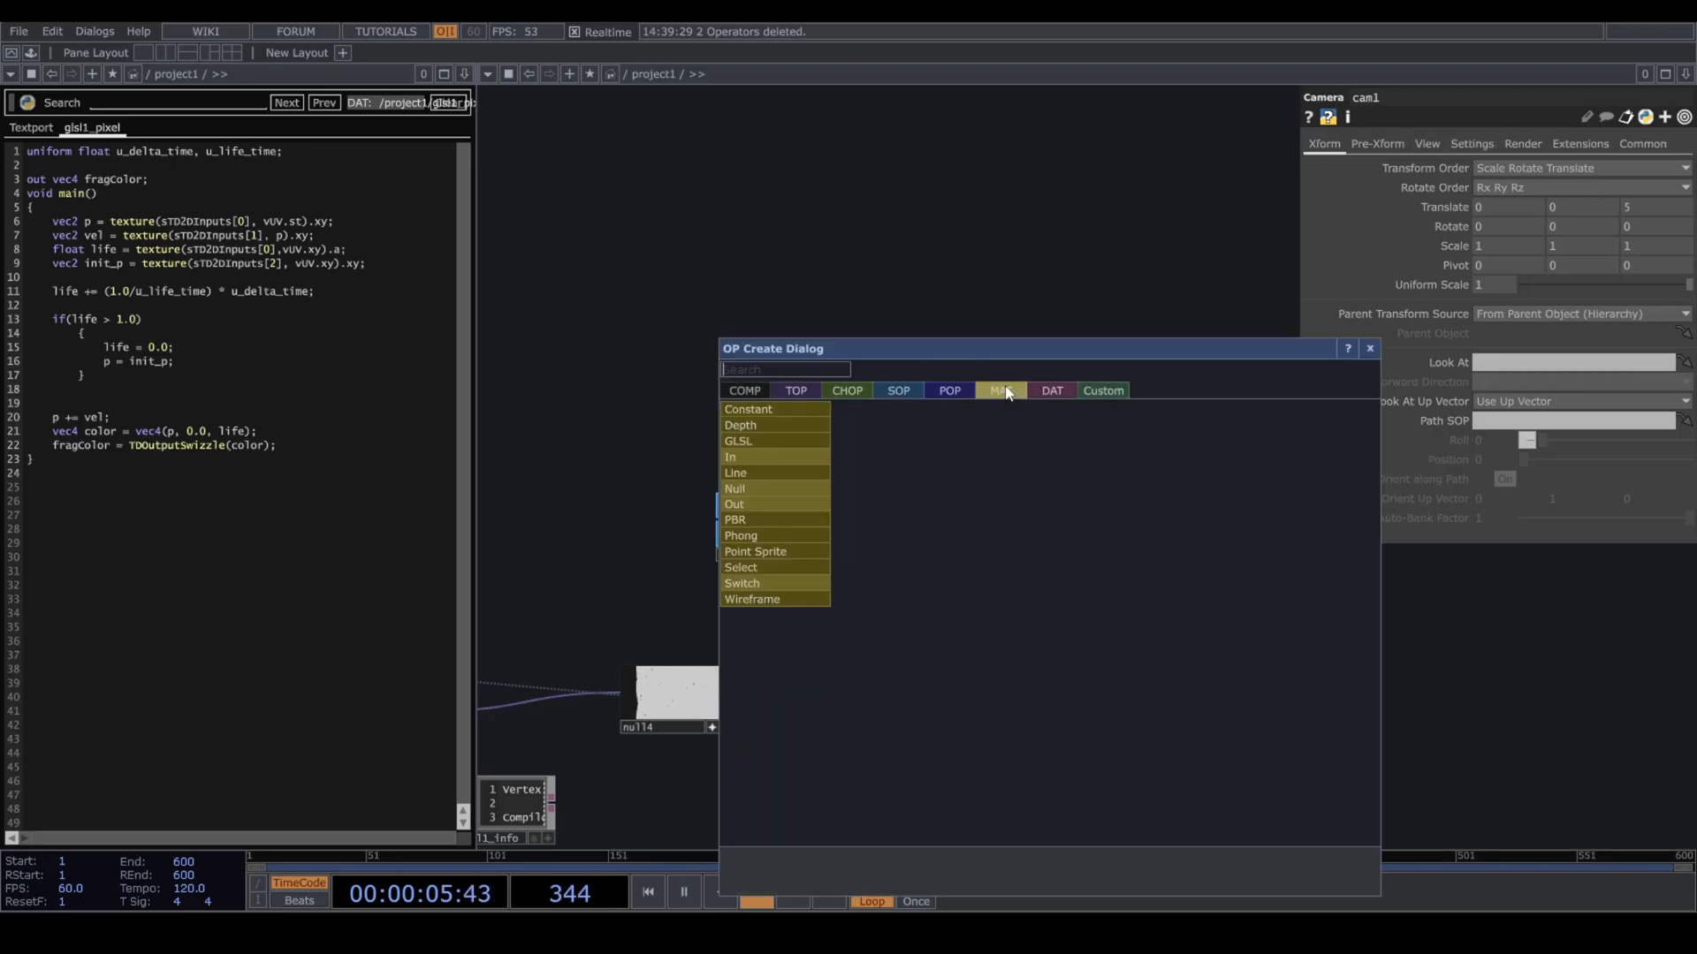
{"action": "left_click", "coordinate": [795, 553]}
{"action": "left_click", "coordinate": [1036, 634]}
{"action": "left_click_drag", "start_coordinate": [1036, 633], "coordinate": [1009, 532]}
{"action": "left_click", "coordinate": [1045, 505]}
Add a Render TOP beside geo1 and show its resolution settings.
{"action": "key", "text": "Tab"}
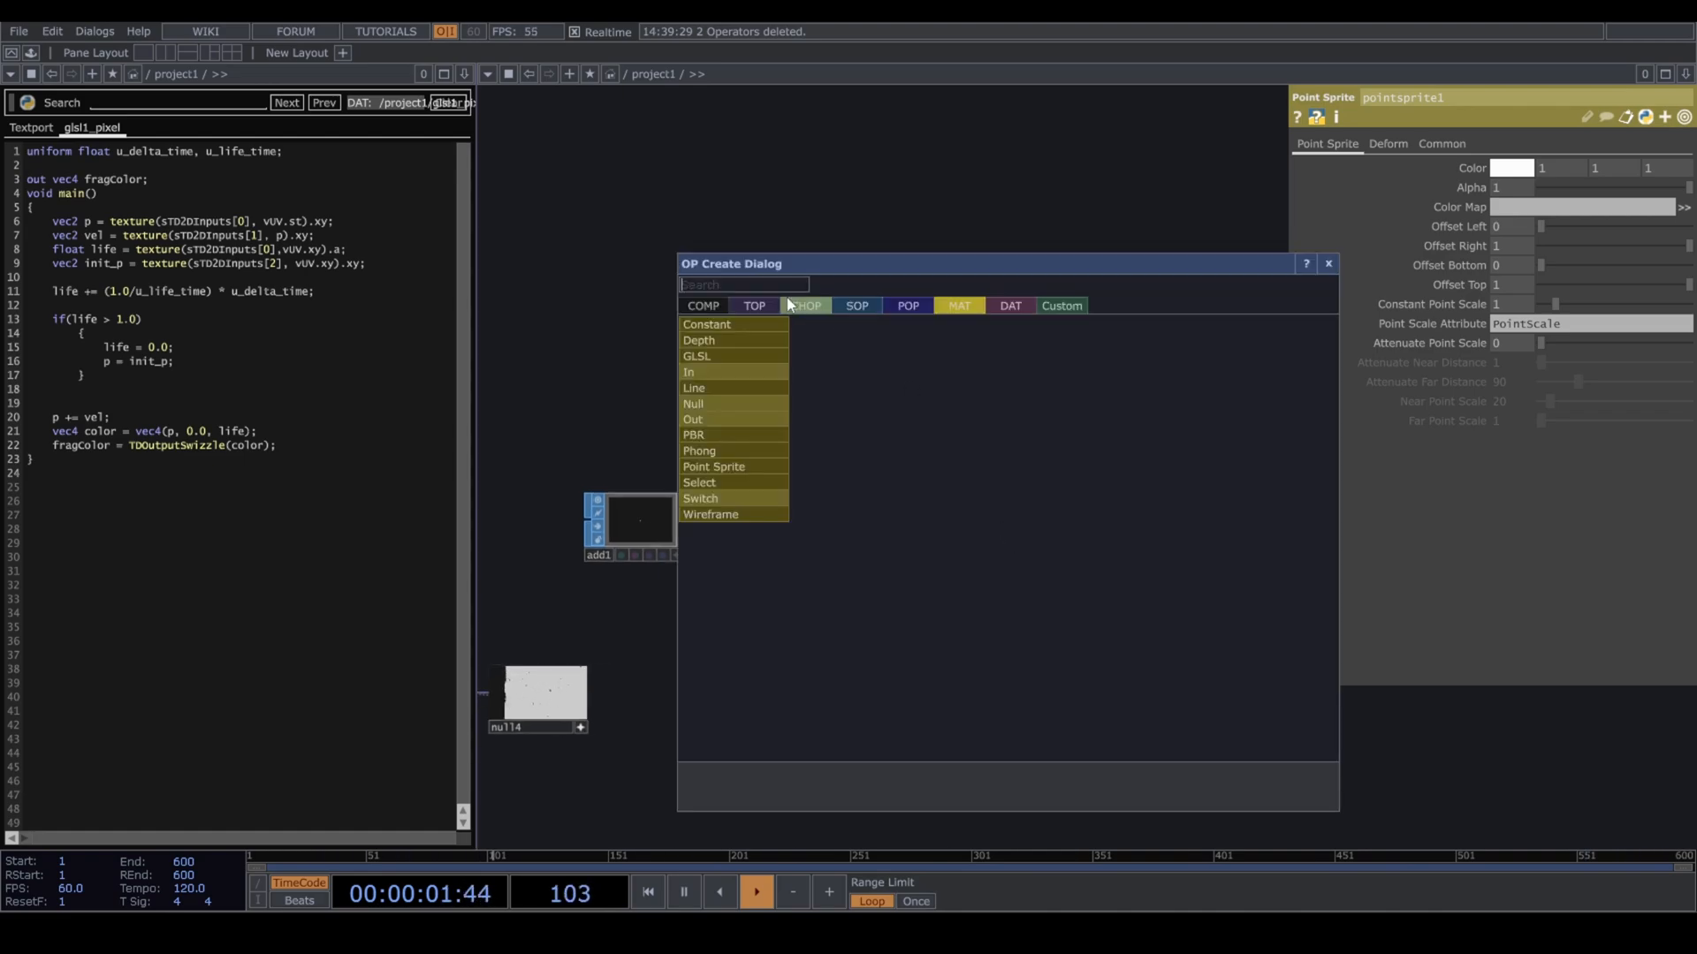
{"action": "left_click", "coordinate": [758, 305]}
{"action": "type", "text": "re"}
{"action": "left_click", "coordinate": [1089, 514]}
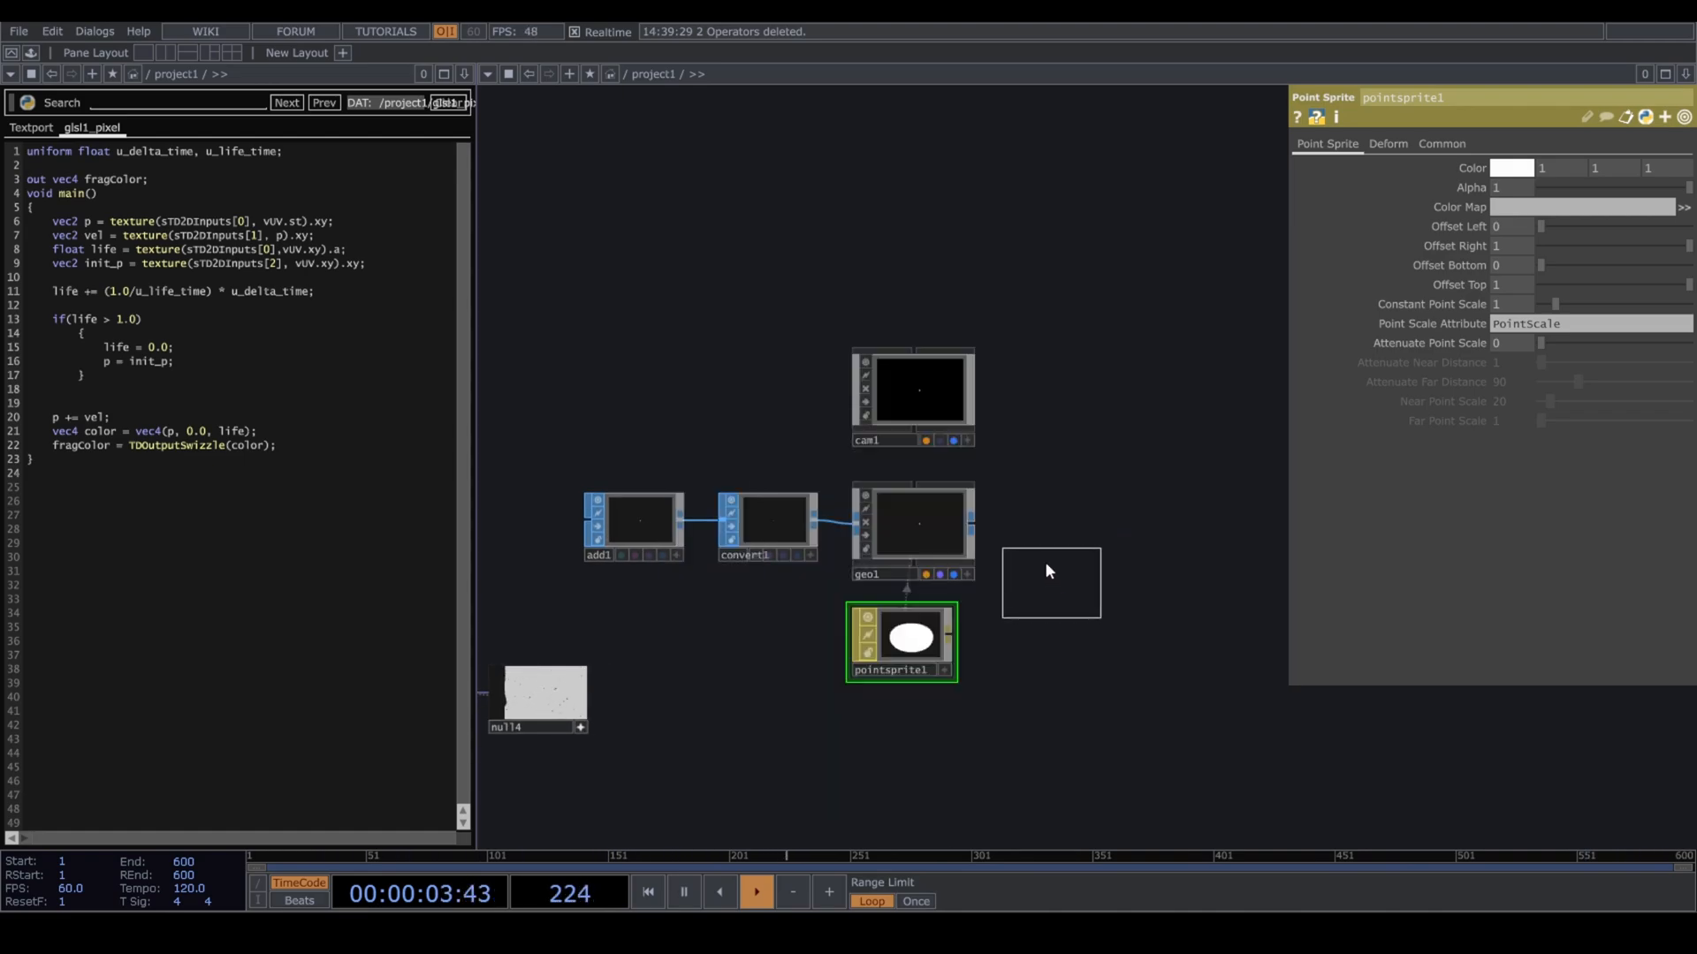
{"action": "left_click", "coordinate": [1047, 517]}
{"action": "left_click", "coordinate": [1634, 143]}
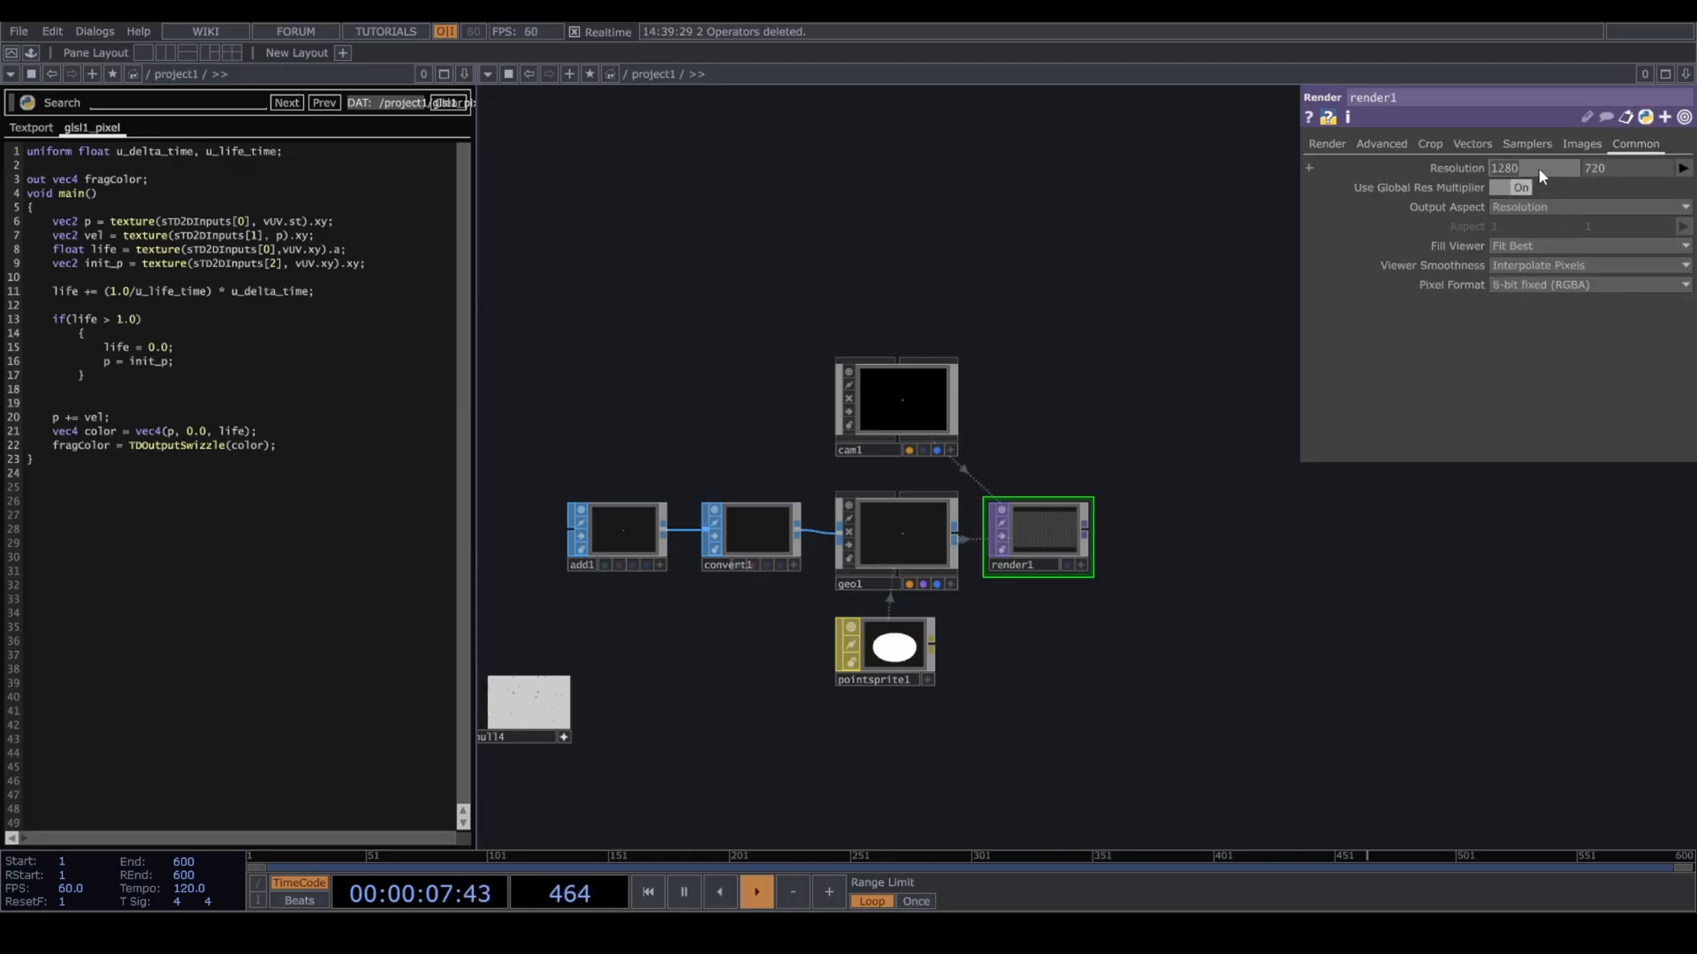
Set render1's resolution to 1920 by 1920 and its pixel format to 8-bit fixed (Mono).
{"action": "left_click", "coordinate": [1539, 168]}
{"action": "type", "text": "1920"}
{"action": "key", "text": "Tab"}
{"action": "type", "text": "192"}
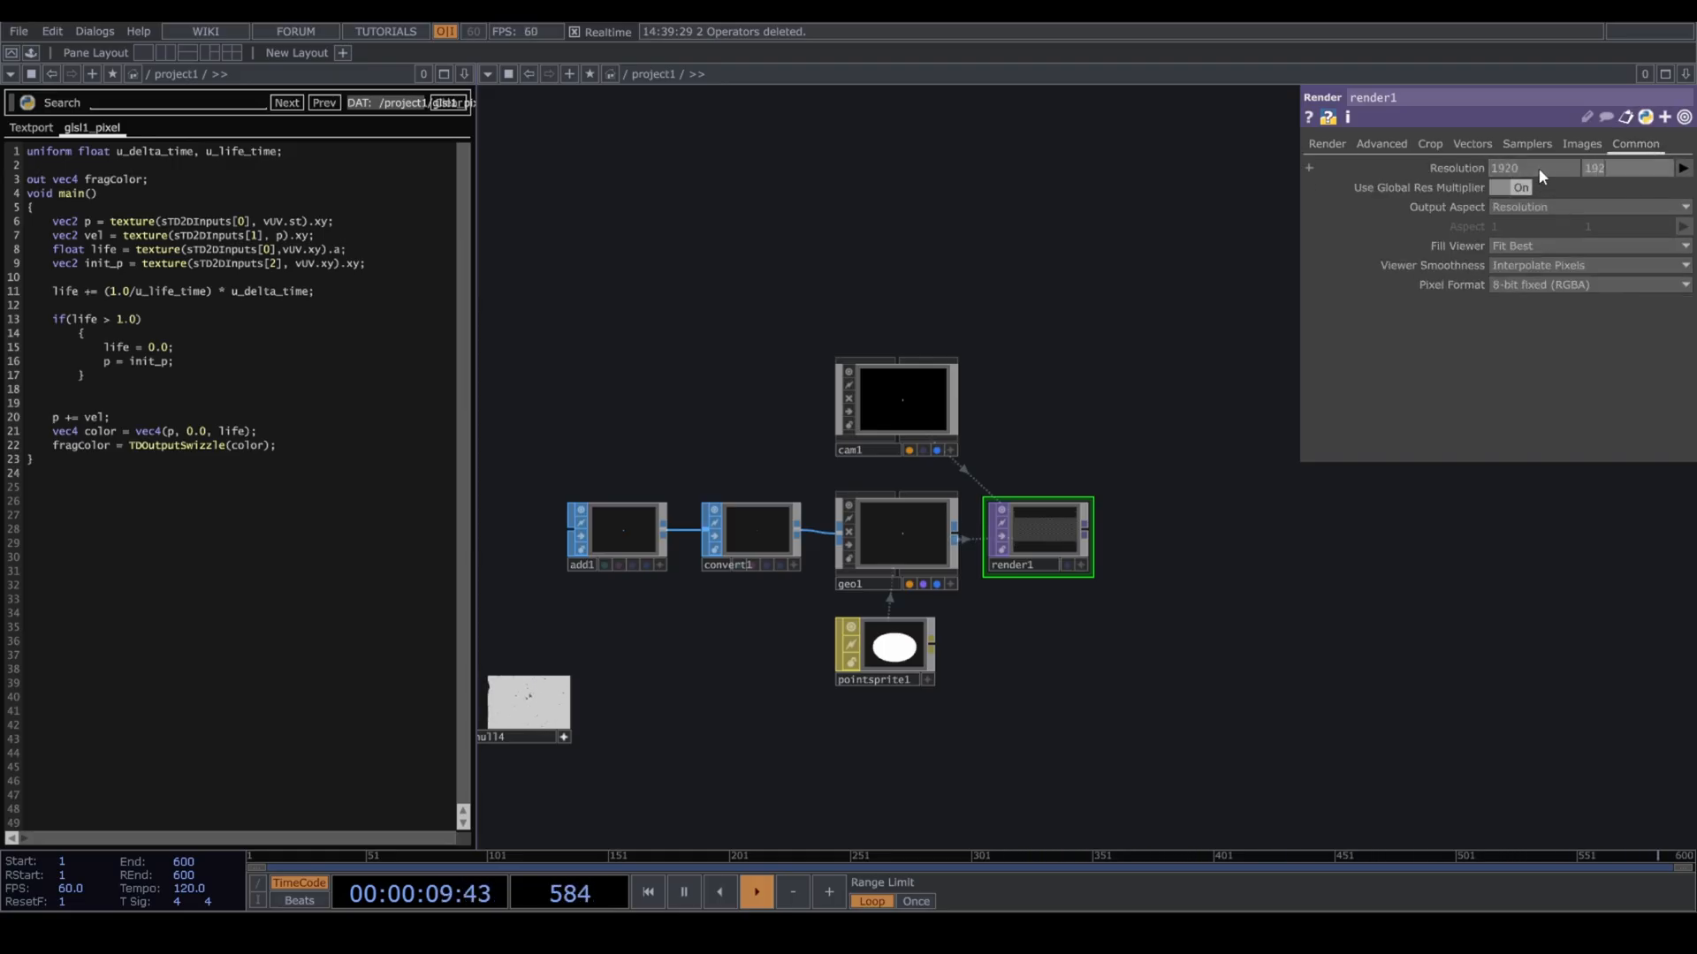
{"action": "key", "text": "Return"}
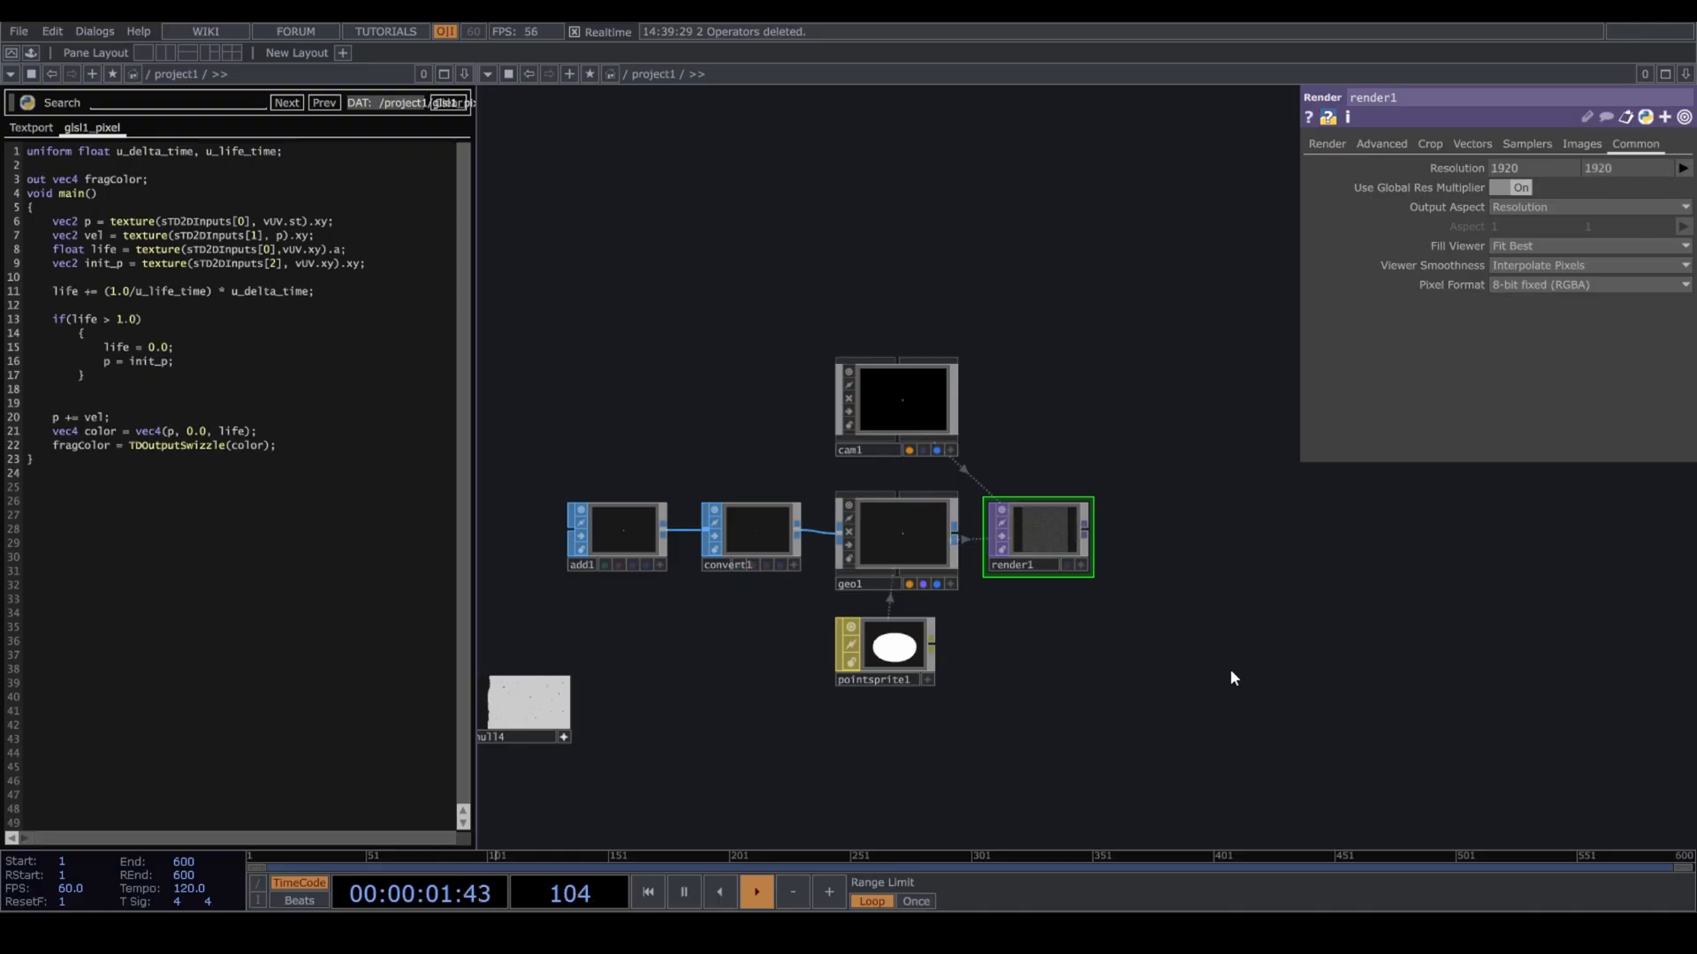
{"action": "left_click", "coordinate": [1534, 285]}
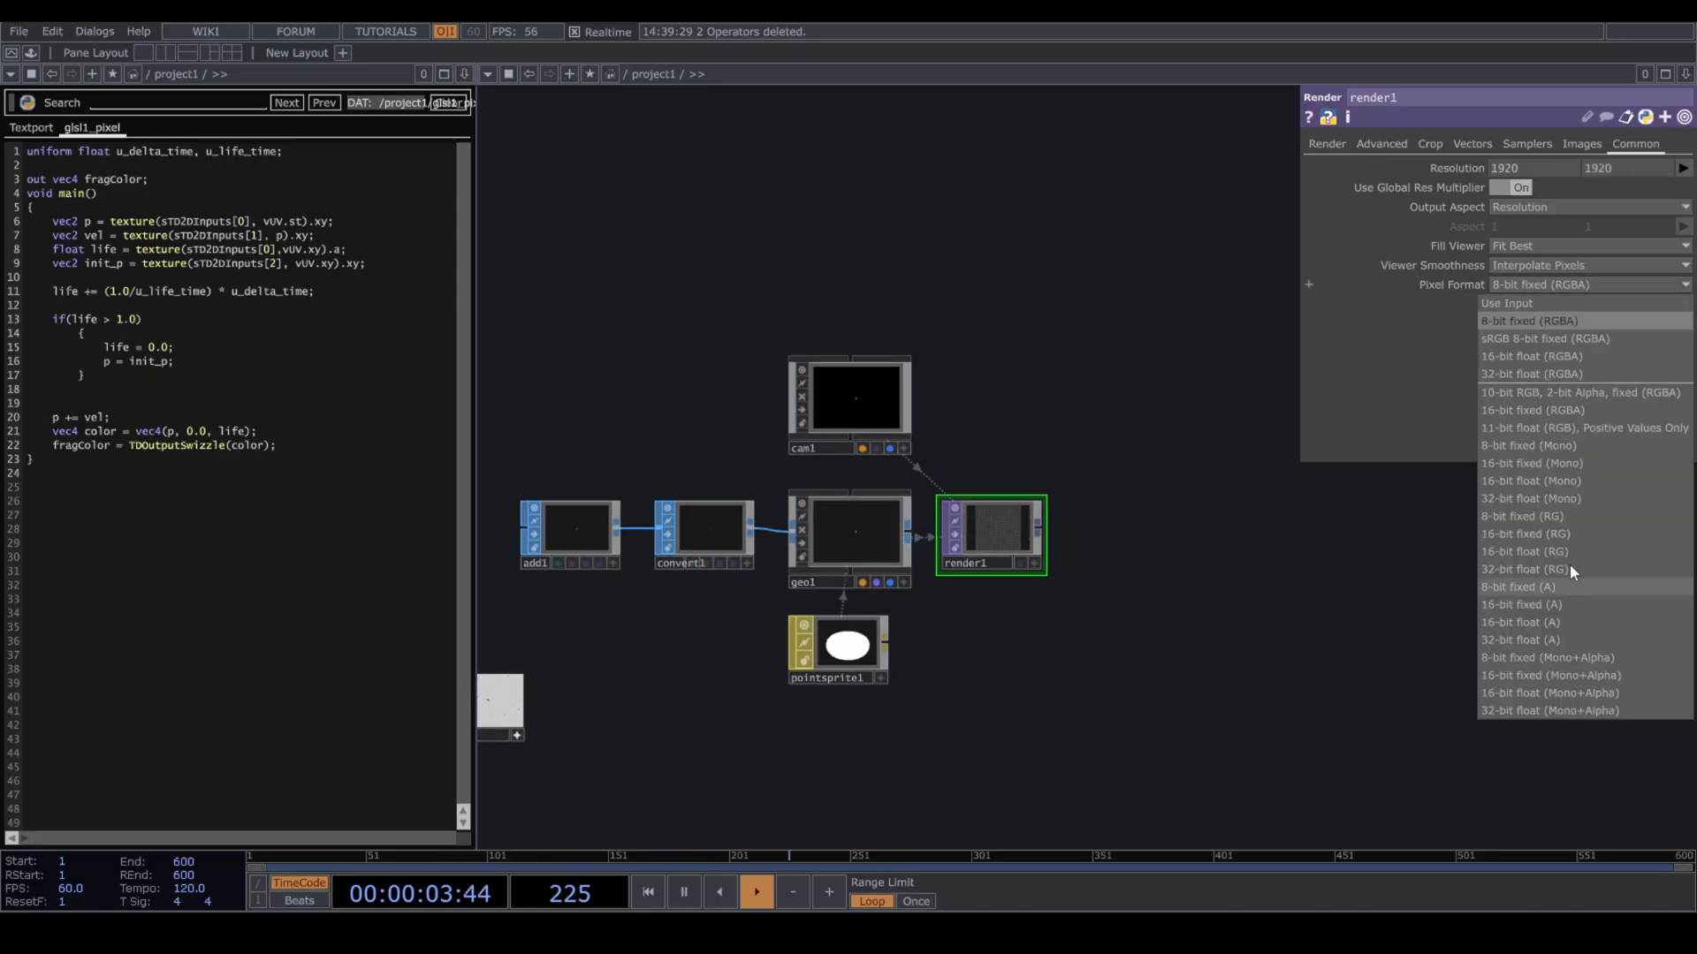
{"action": "left_click", "coordinate": [1568, 446]}
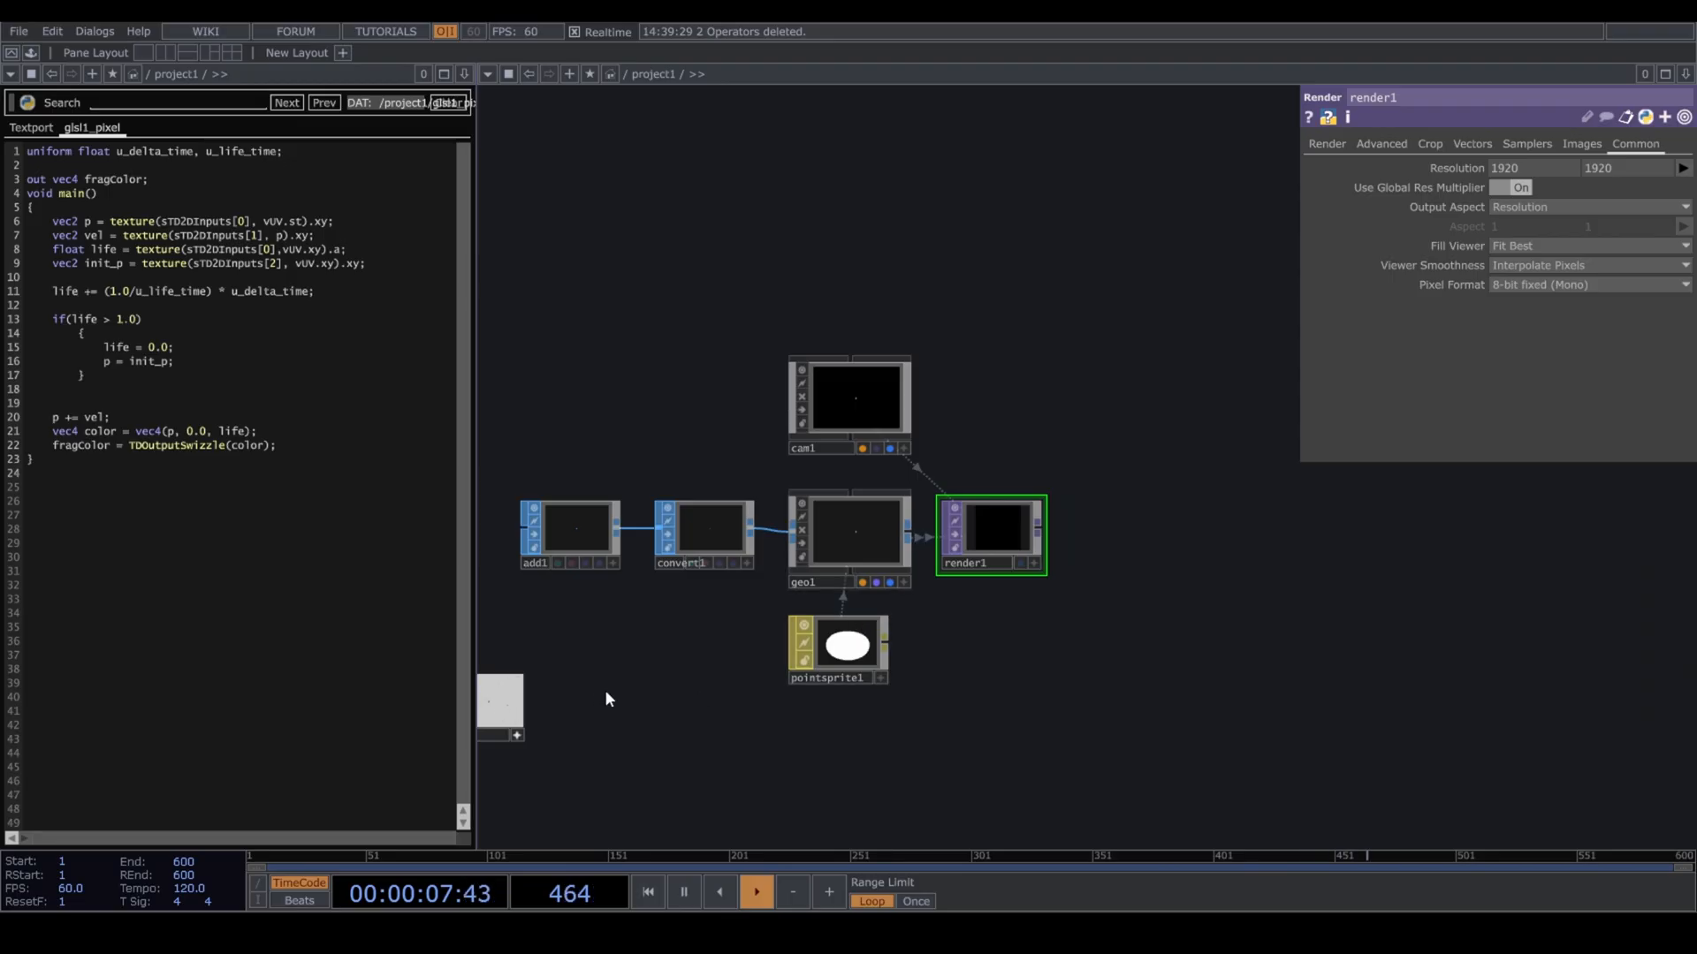
Append a Null TOP to the output of null4 and rename it pos.
{"action": "left_click_drag", "start_coordinate": [604, 689], "coordinate": [763, 573]}
{"action": "left_click_drag", "start_coordinate": [662, 628], "coordinate": [954, 601]}
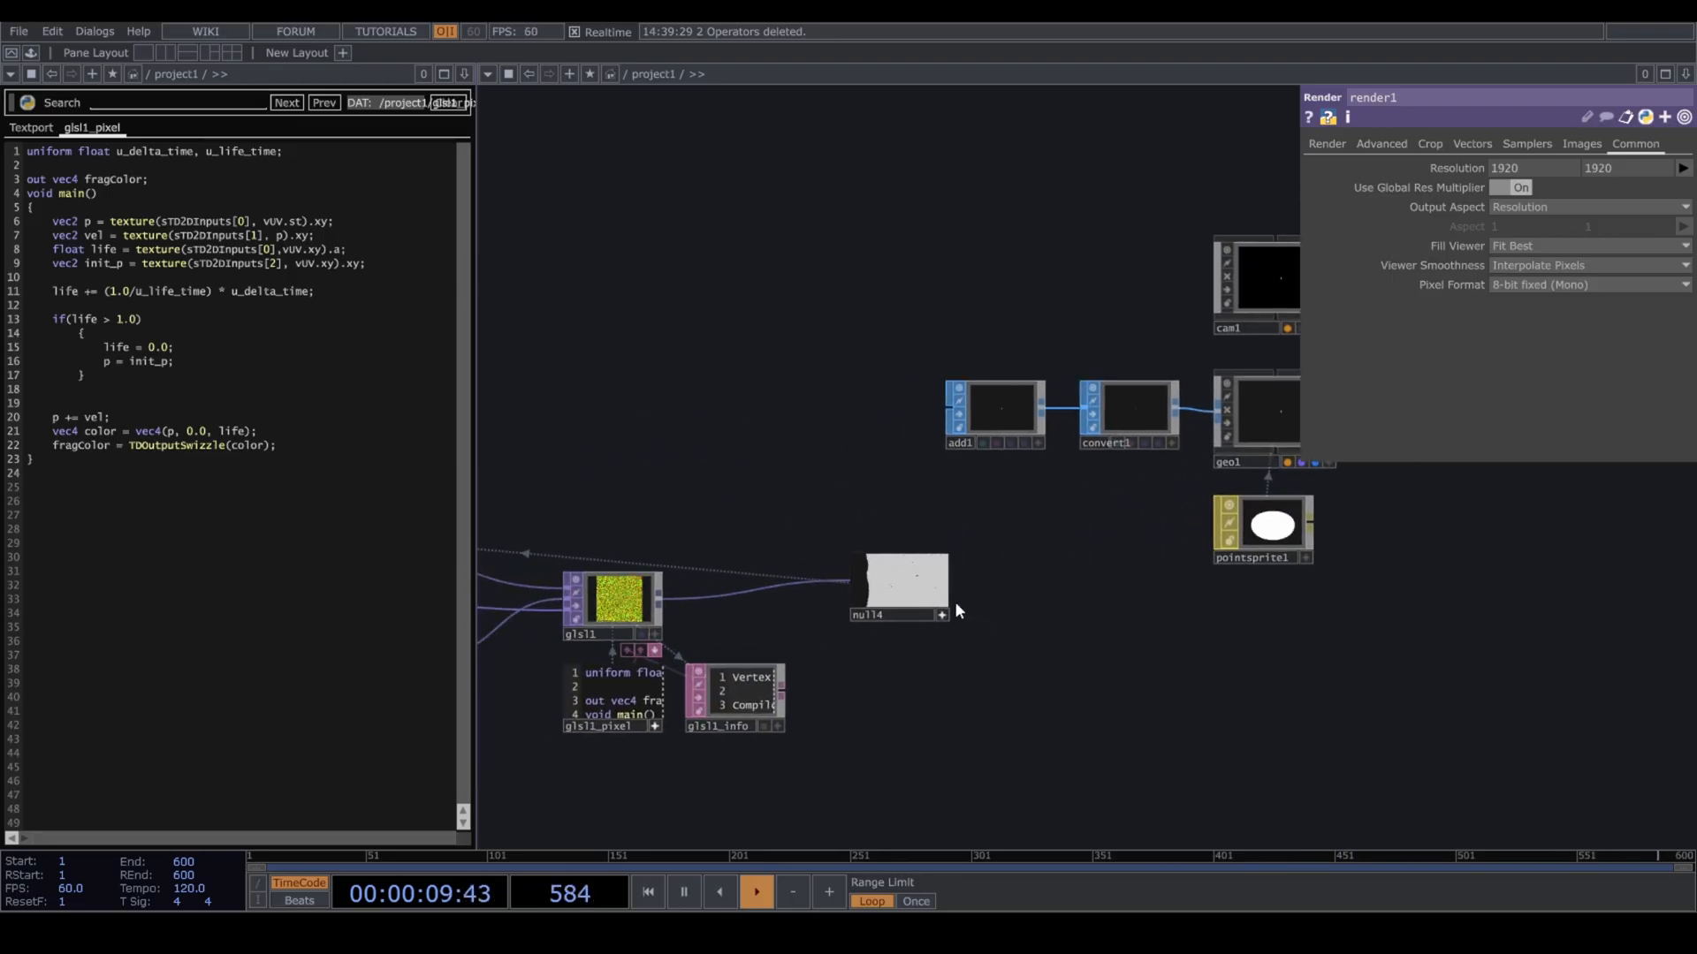
{"action": "left_click", "coordinate": [951, 582]}
{"action": "left_click", "coordinate": [1039, 581]}
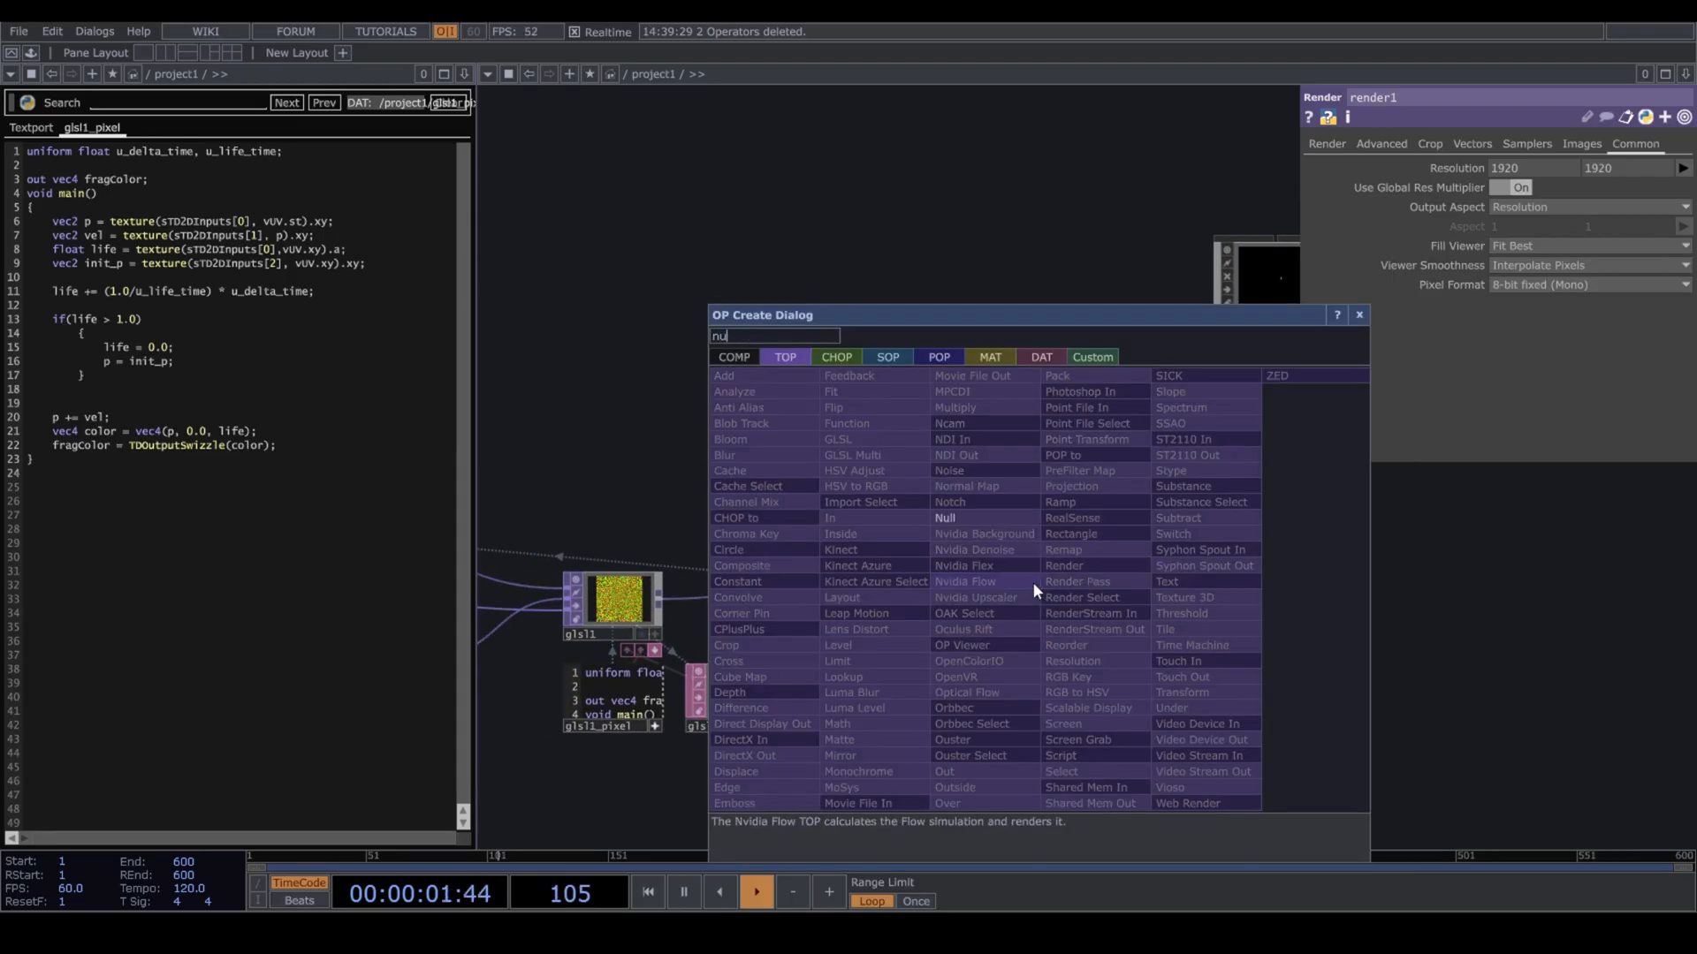
{"action": "left_click", "coordinate": [979, 512]}
{"action": "left_click", "coordinate": [1041, 597]}
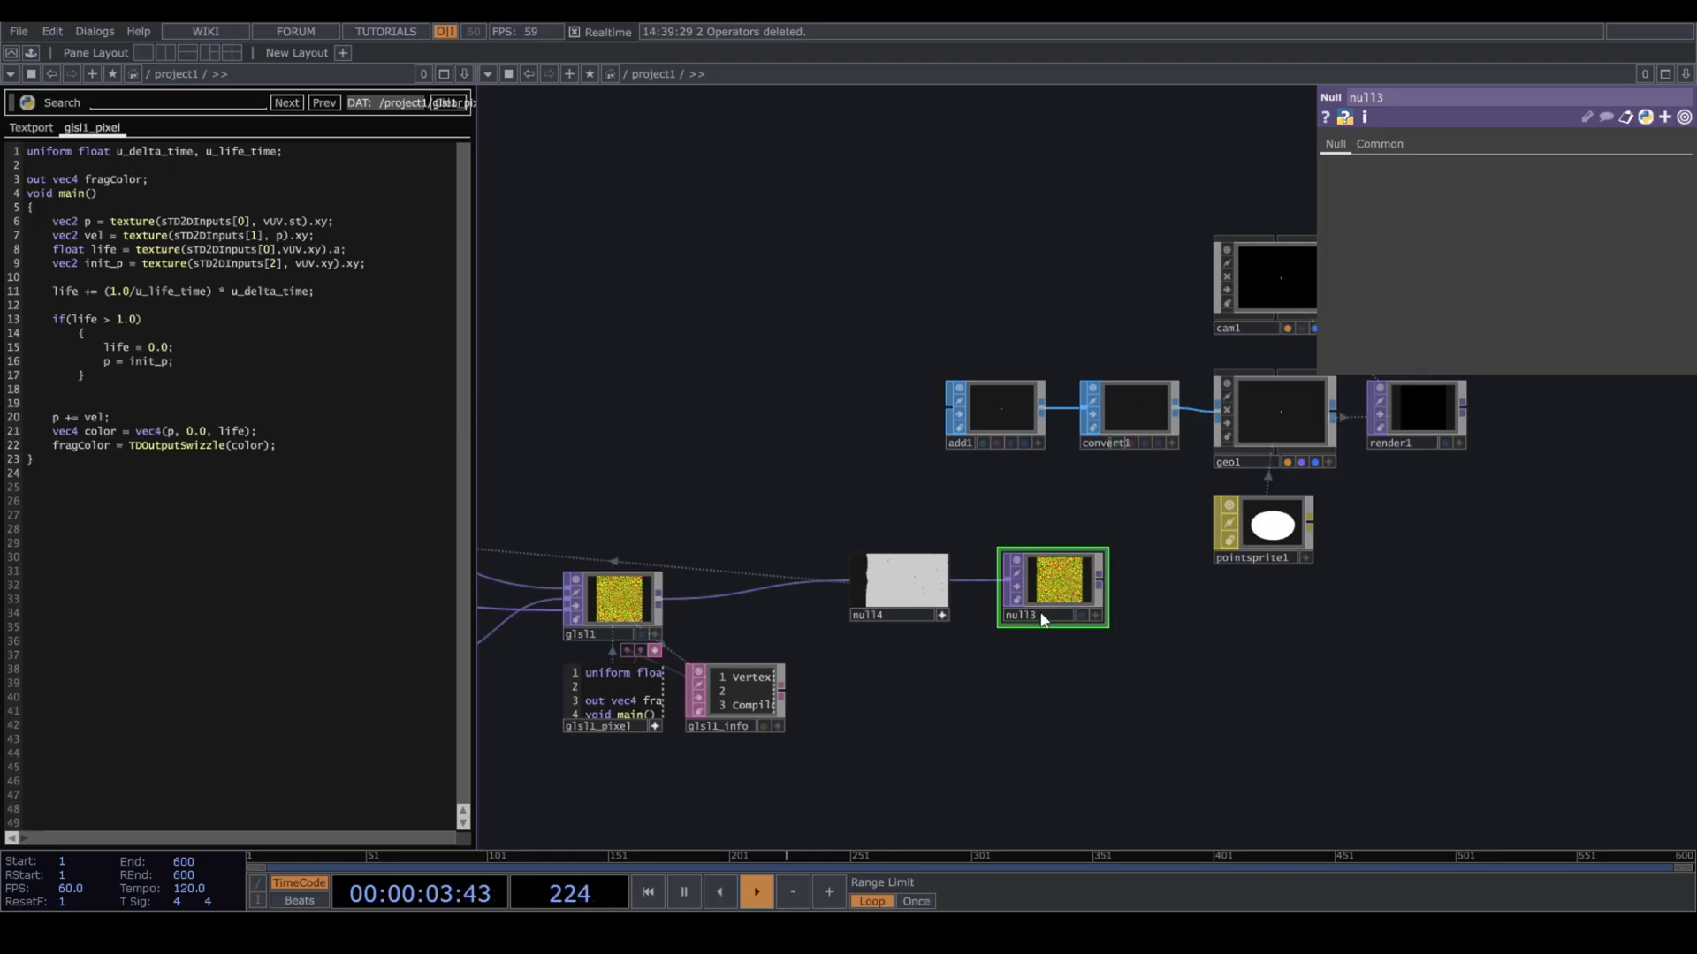
{"action": "type", "text": "pos"}
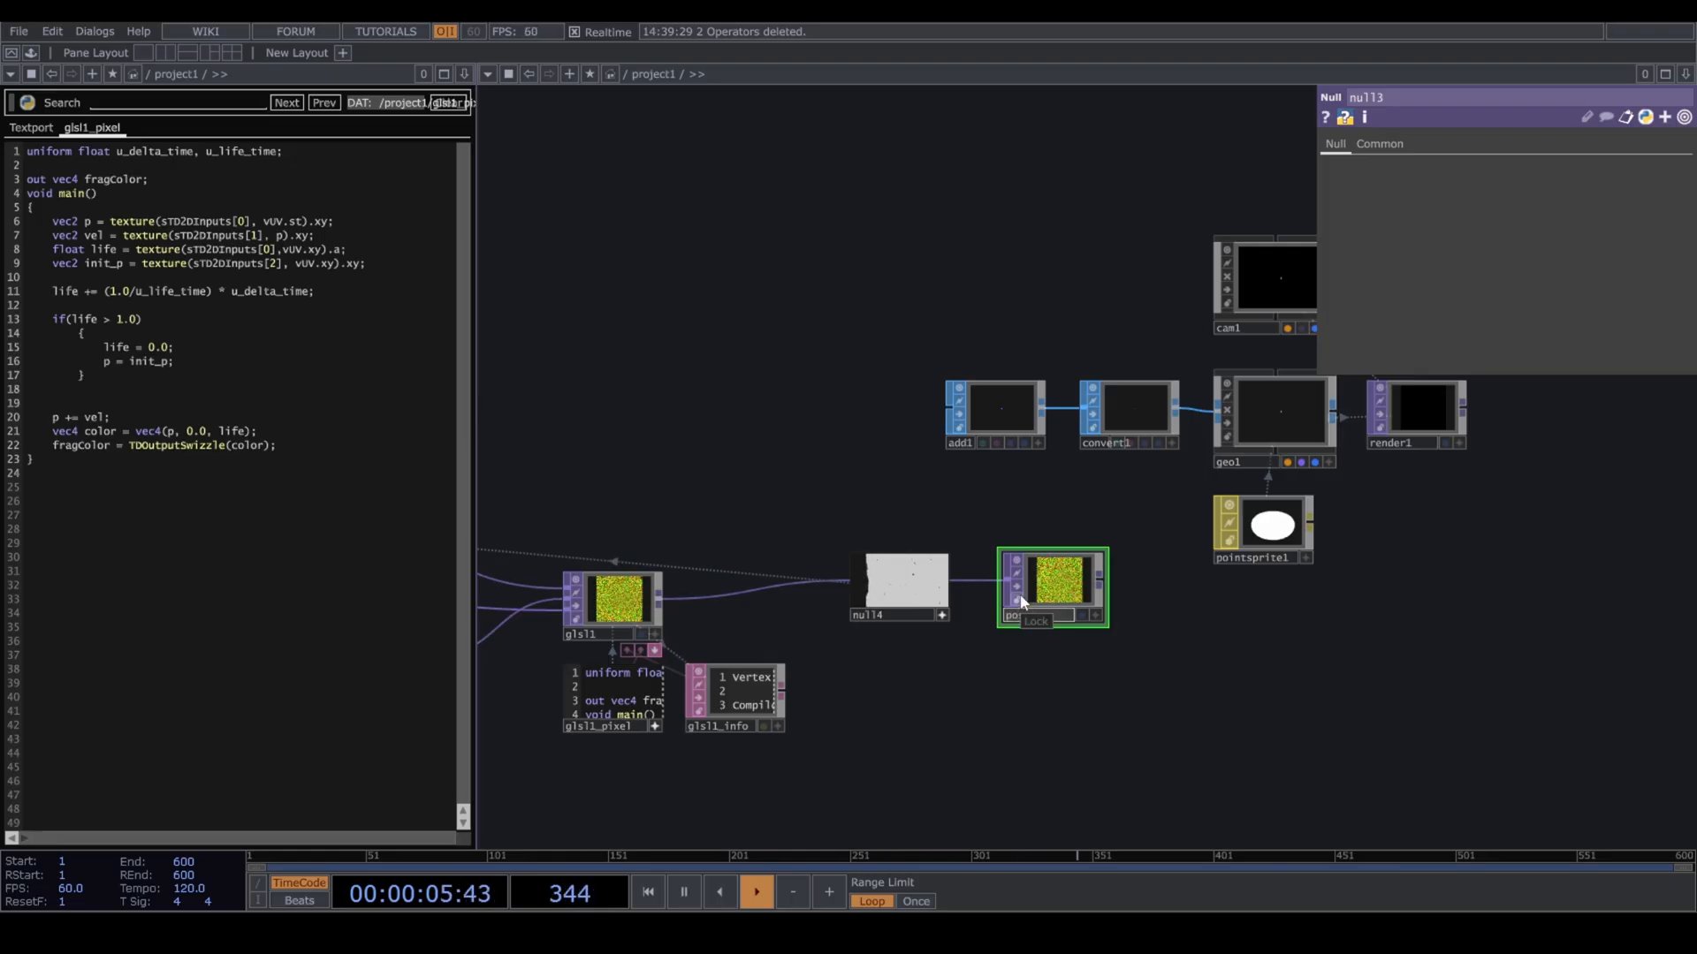
{"action": "left_click", "coordinate": [1192, 757]}
Turn on instancing for geo1 with pos as the Translate OP, mapping r to Translate X and g to Translate Y.
{"action": "left_click", "coordinate": [1255, 405]}
{"action": "left_click_drag", "start_coordinate": [1102, 645], "coordinate": [939, 635]}
{"action": "left_click", "coordinate": [1520, 170]}
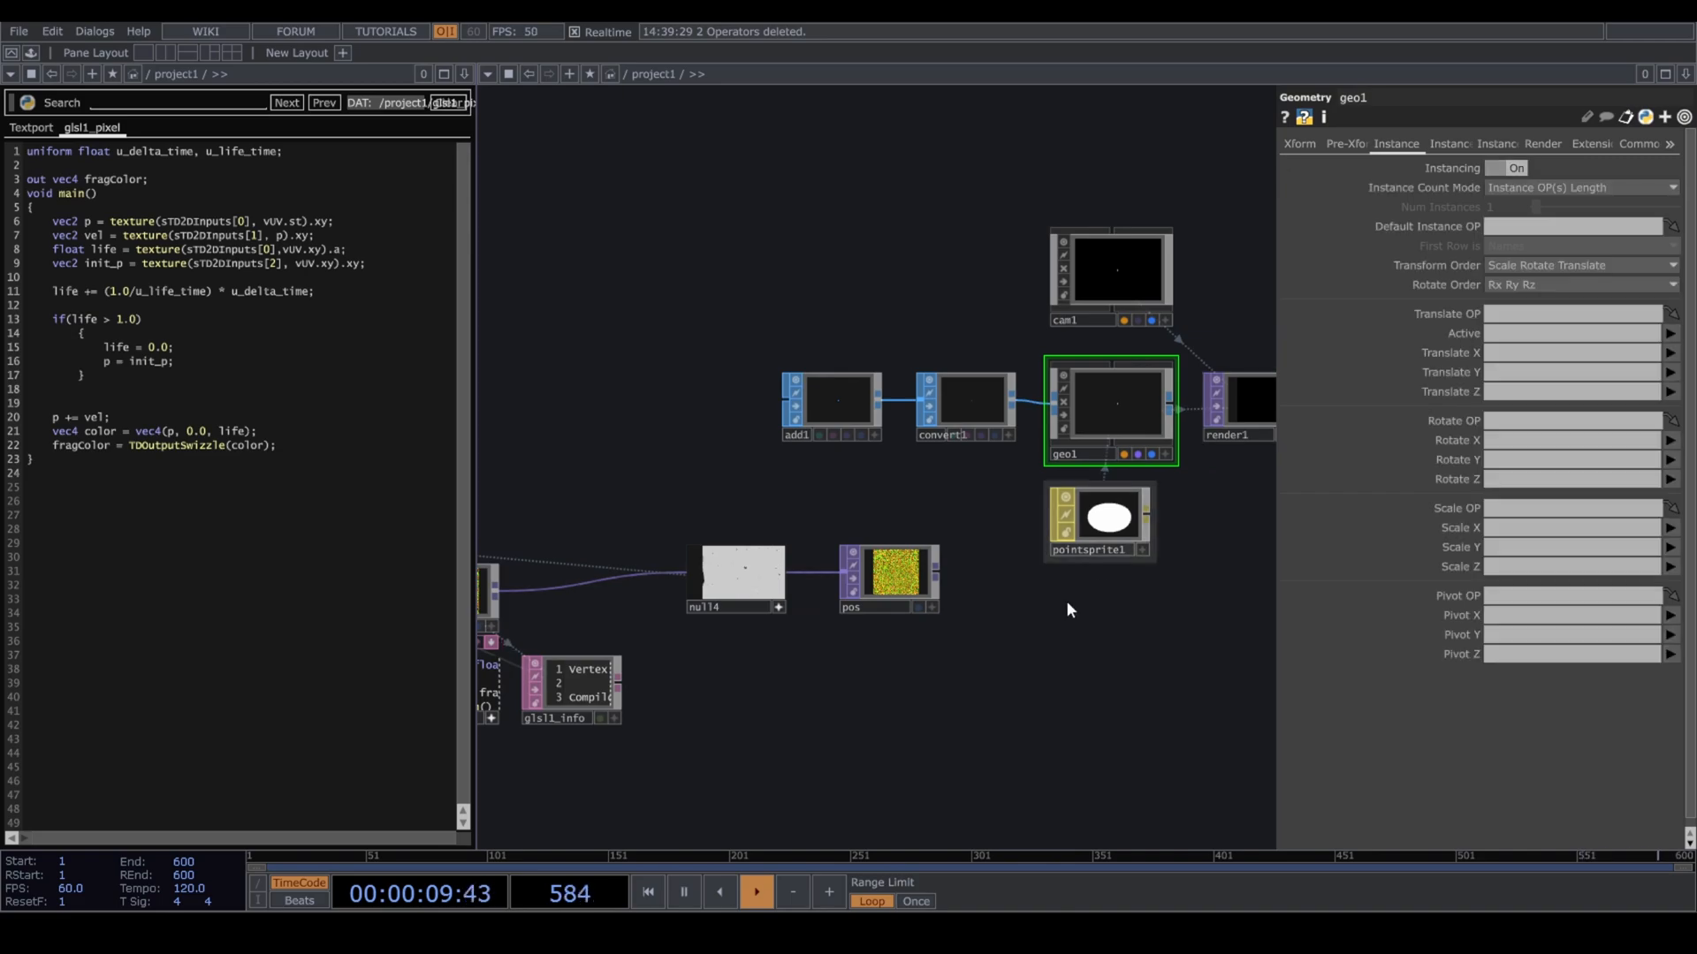
{"action": "left_click_drag", "start_coordinate": [887, 576], "coordinate": [1518, 315]}
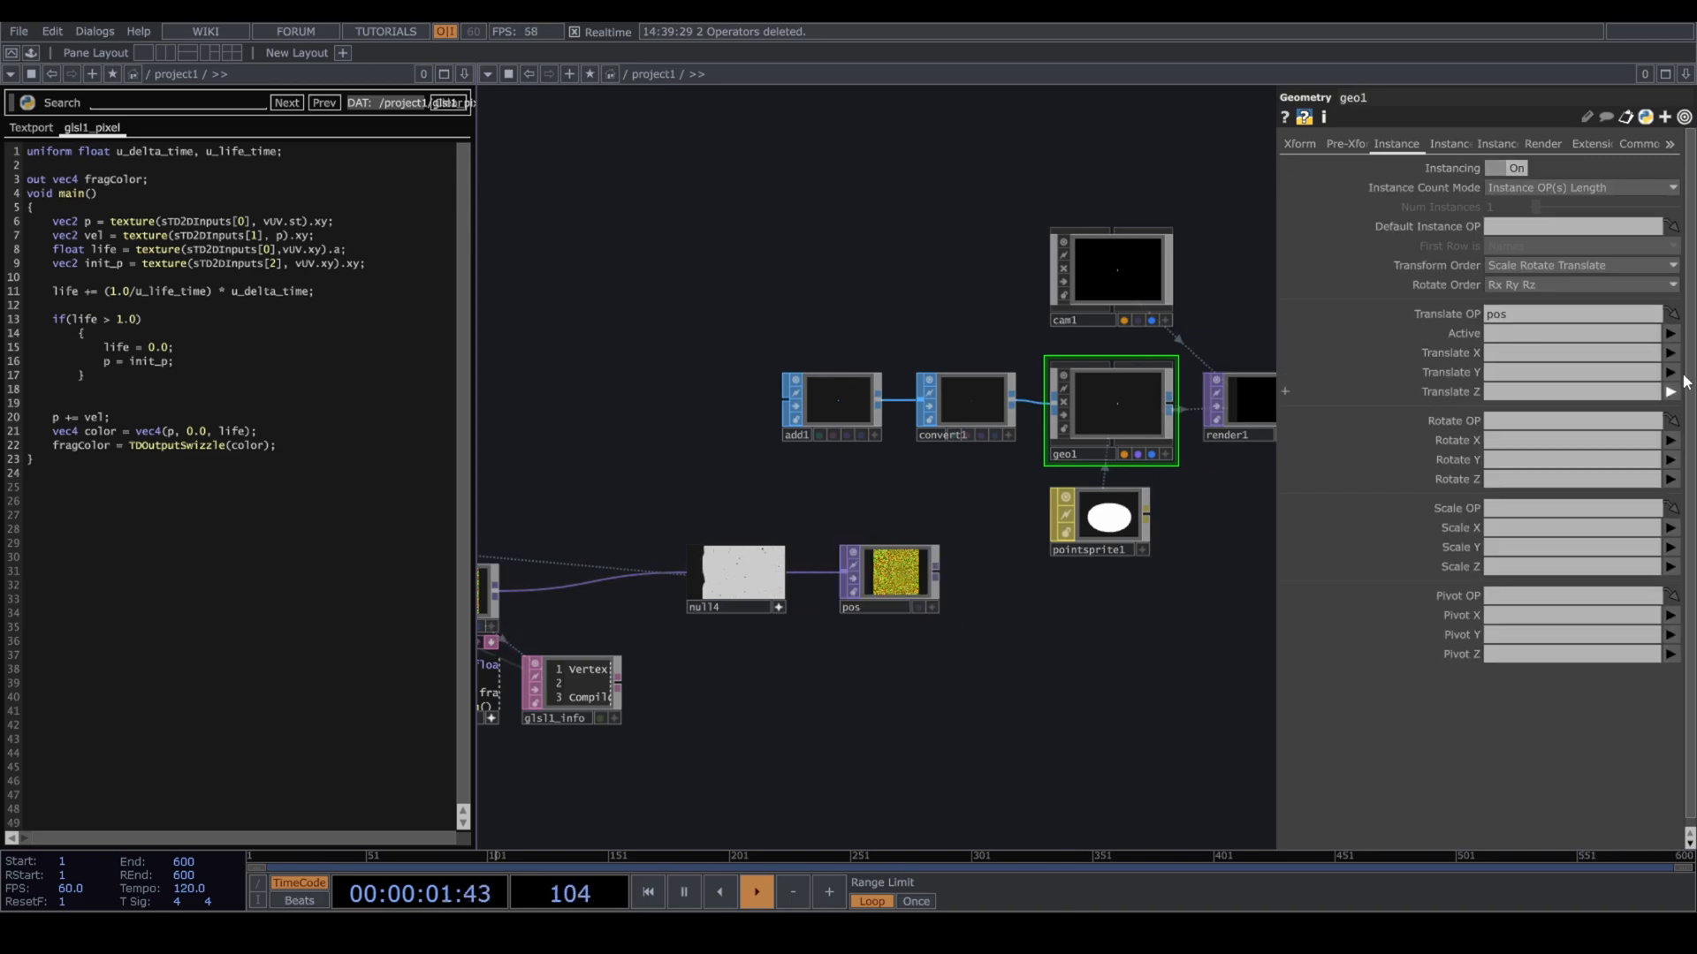
{"action": "left_click", "coordinate": [1670, 353]}
{"action": "left_click", "coordinate": [1670, 370]}
{"action": "left_click", "coordinate": [1670, 372]}
{"action": "left_click", "coordinate": [1670, 409]}
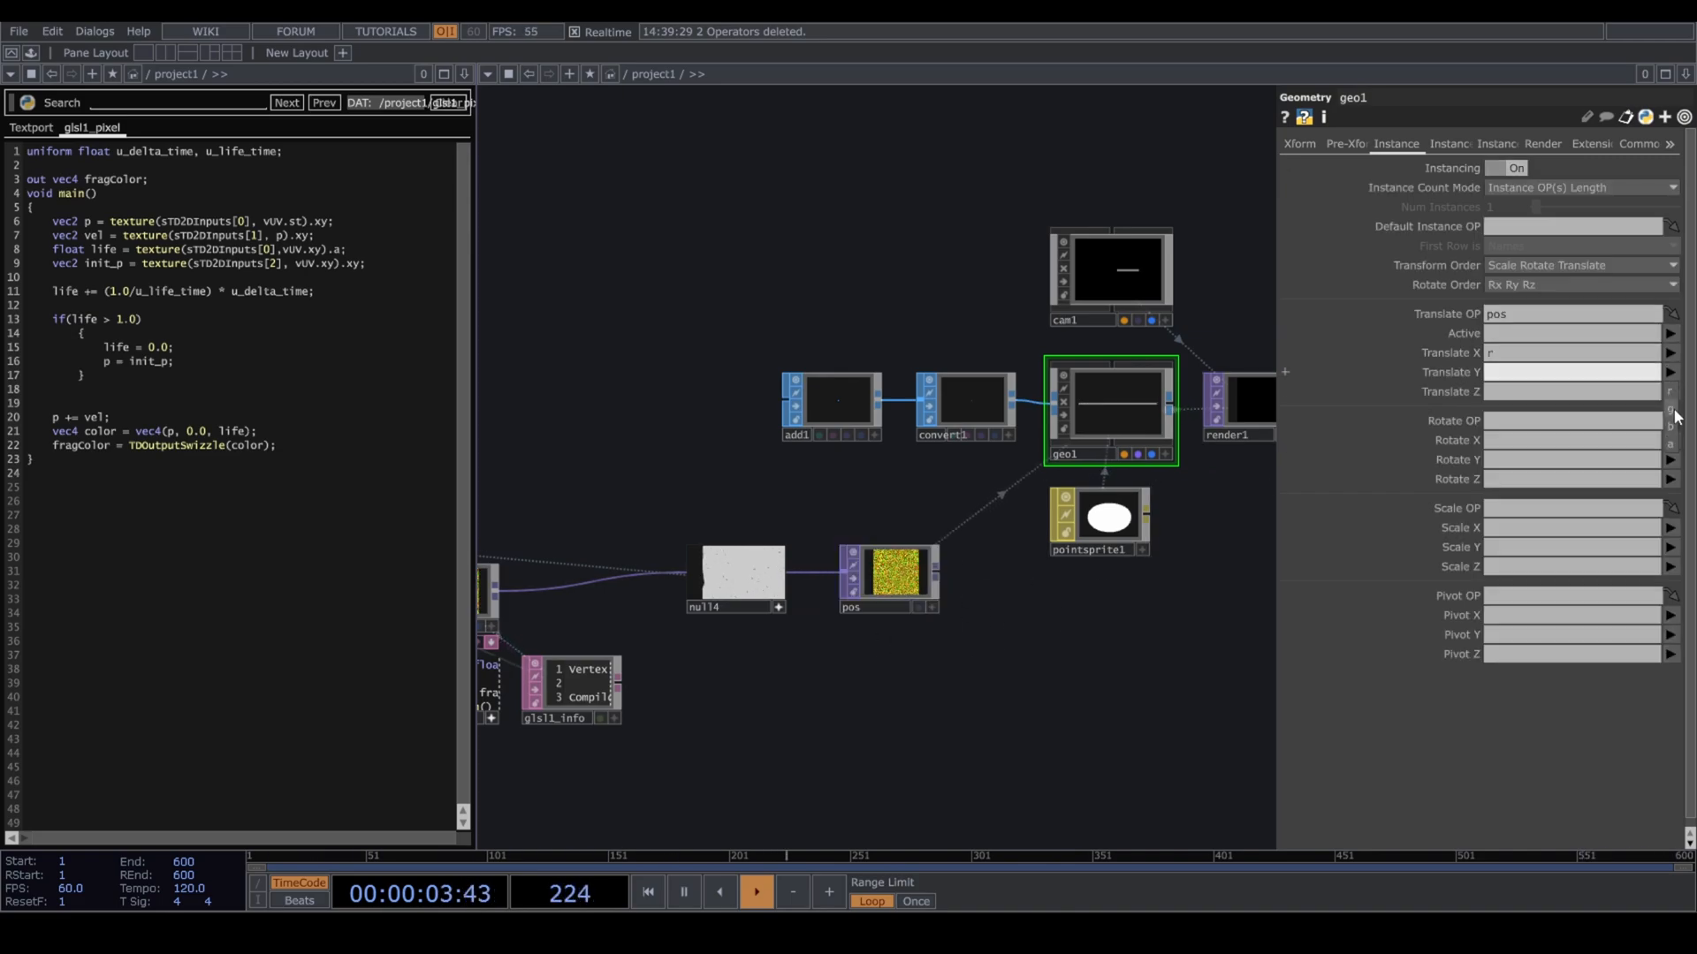
Check the instanced points in geo1 and display render1's output as the network background.
{"action": "scroll", "coordinate": [1105, 683], "scroll_direction": "up", "scroll_amount": 5}
{"action": "scroll", "coordinate": [1175, 415], "scroll_direction": "up", "scroll_amount": 5}
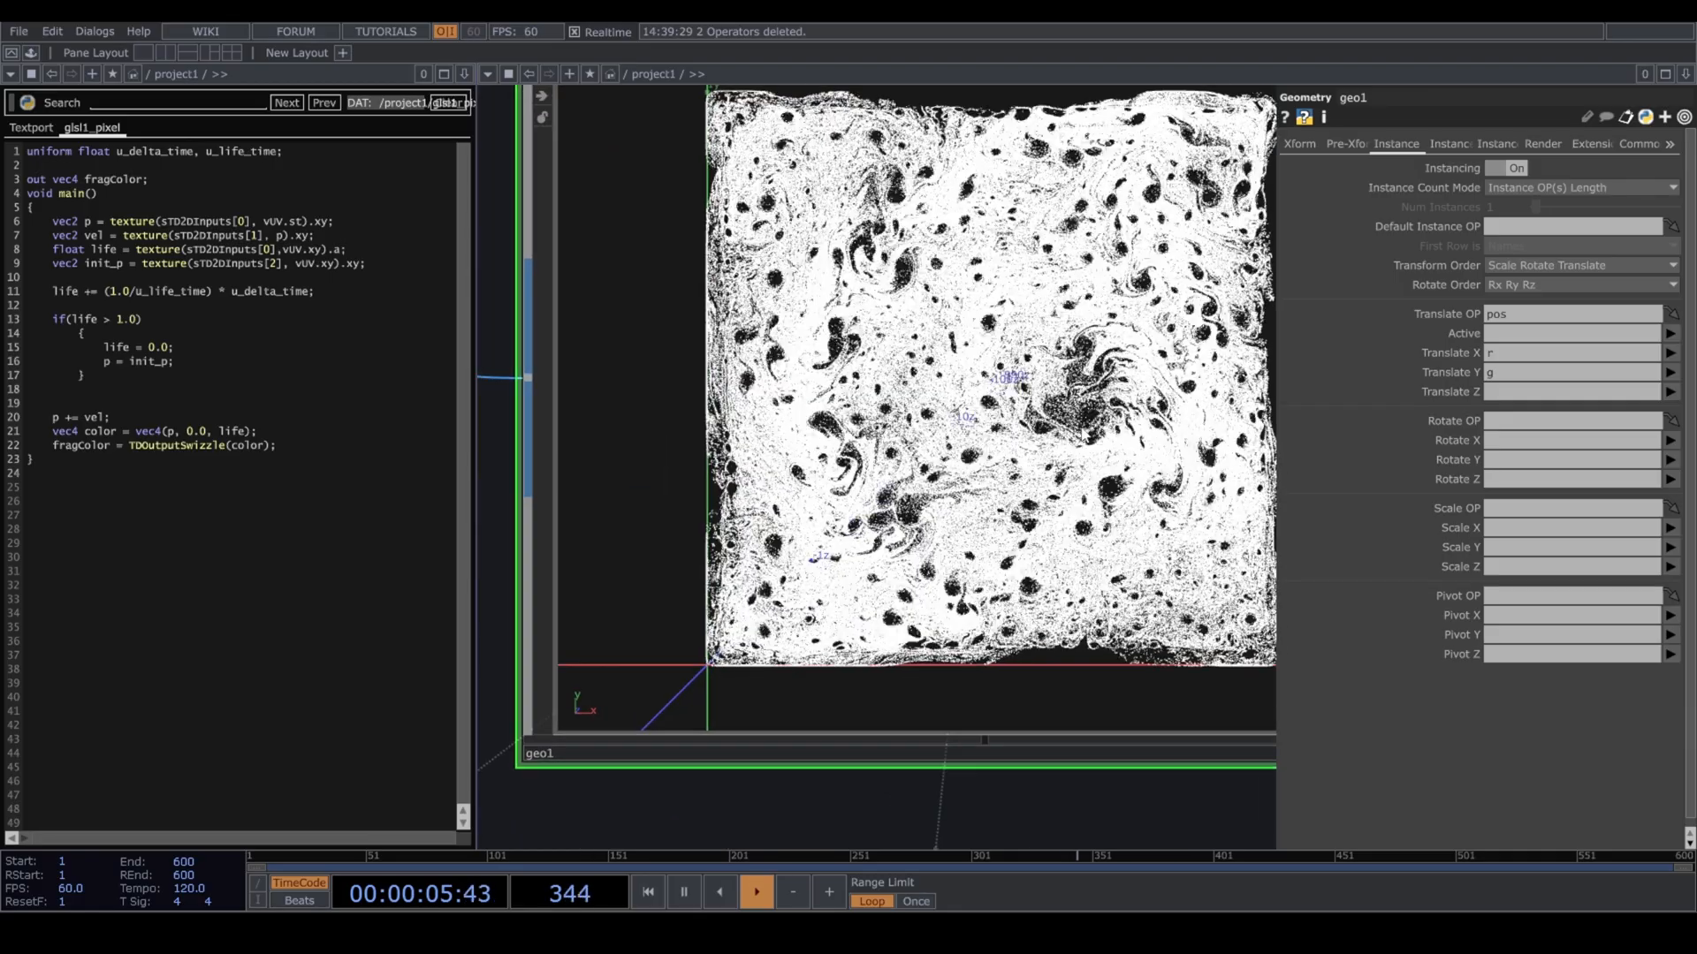
{"action": "scroll", "coordinate": [1124, 403], "scroll_direction": "down", "scroll_amount": 8}
{"action": "left_click_drag", "start_coordinate": [1137, 588], "coordinate": [1102, 616]}
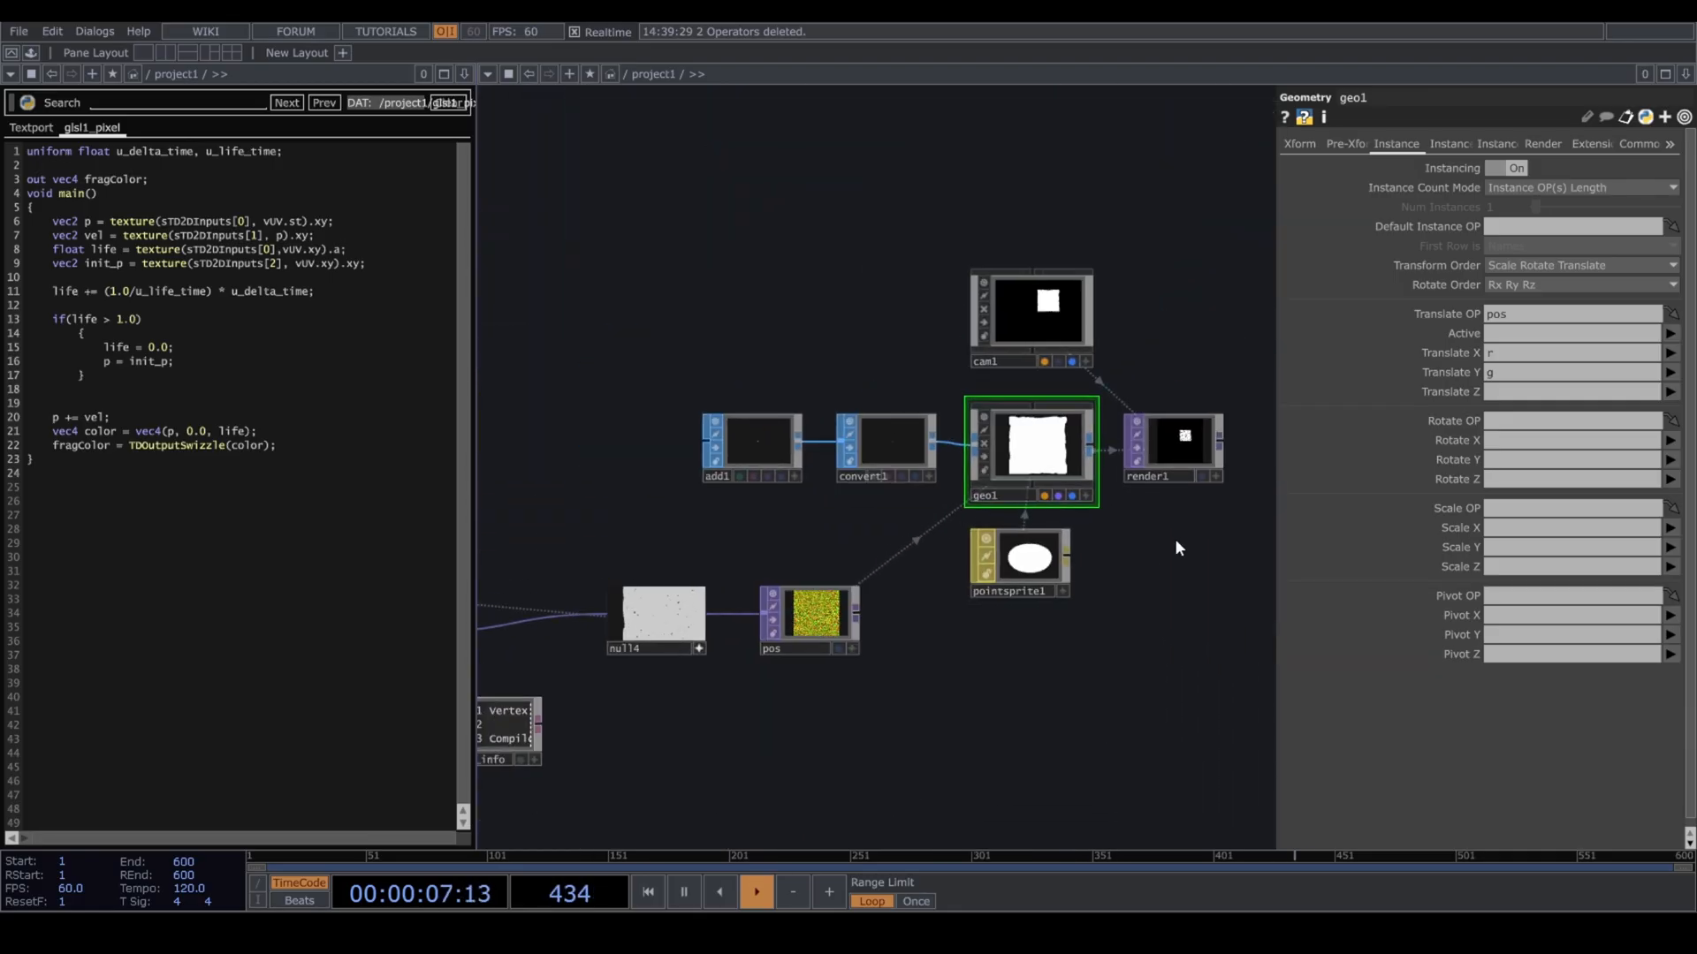
{"action": "left_click", "coordinate": [1201, 476]}
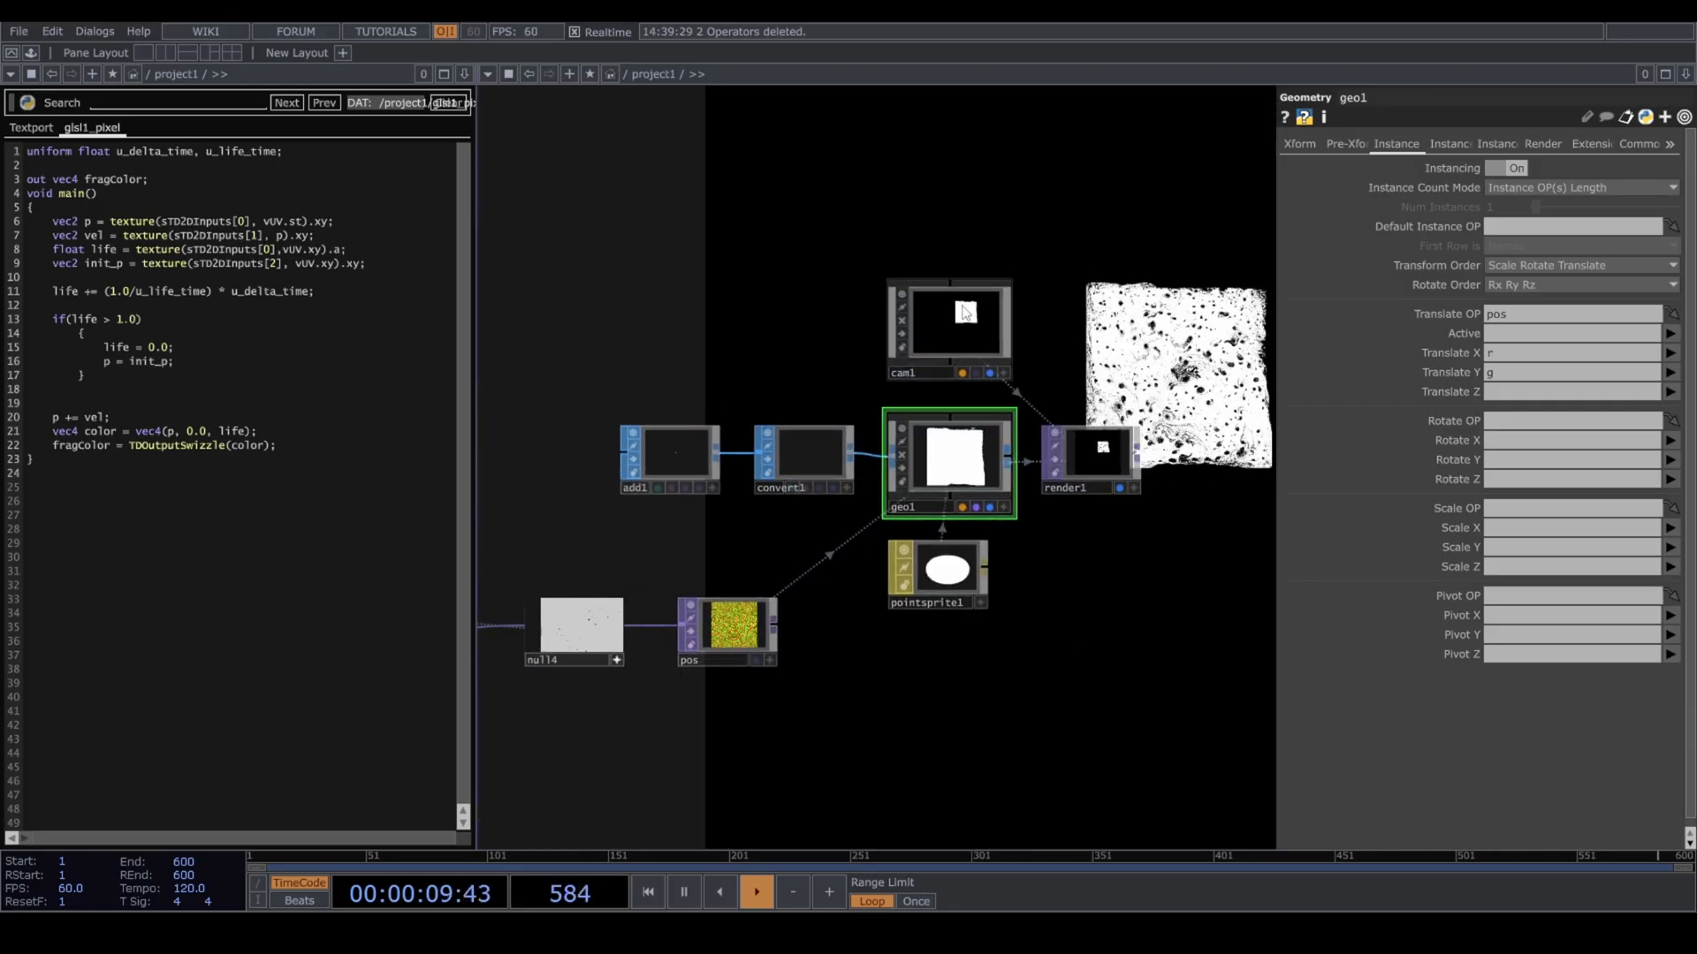
Switch cam1 to an orthographic projection with a Bottom-Left ortho origin and an ortho width of 1.
{"action": "left_click", "coordinate": [950, 327]}
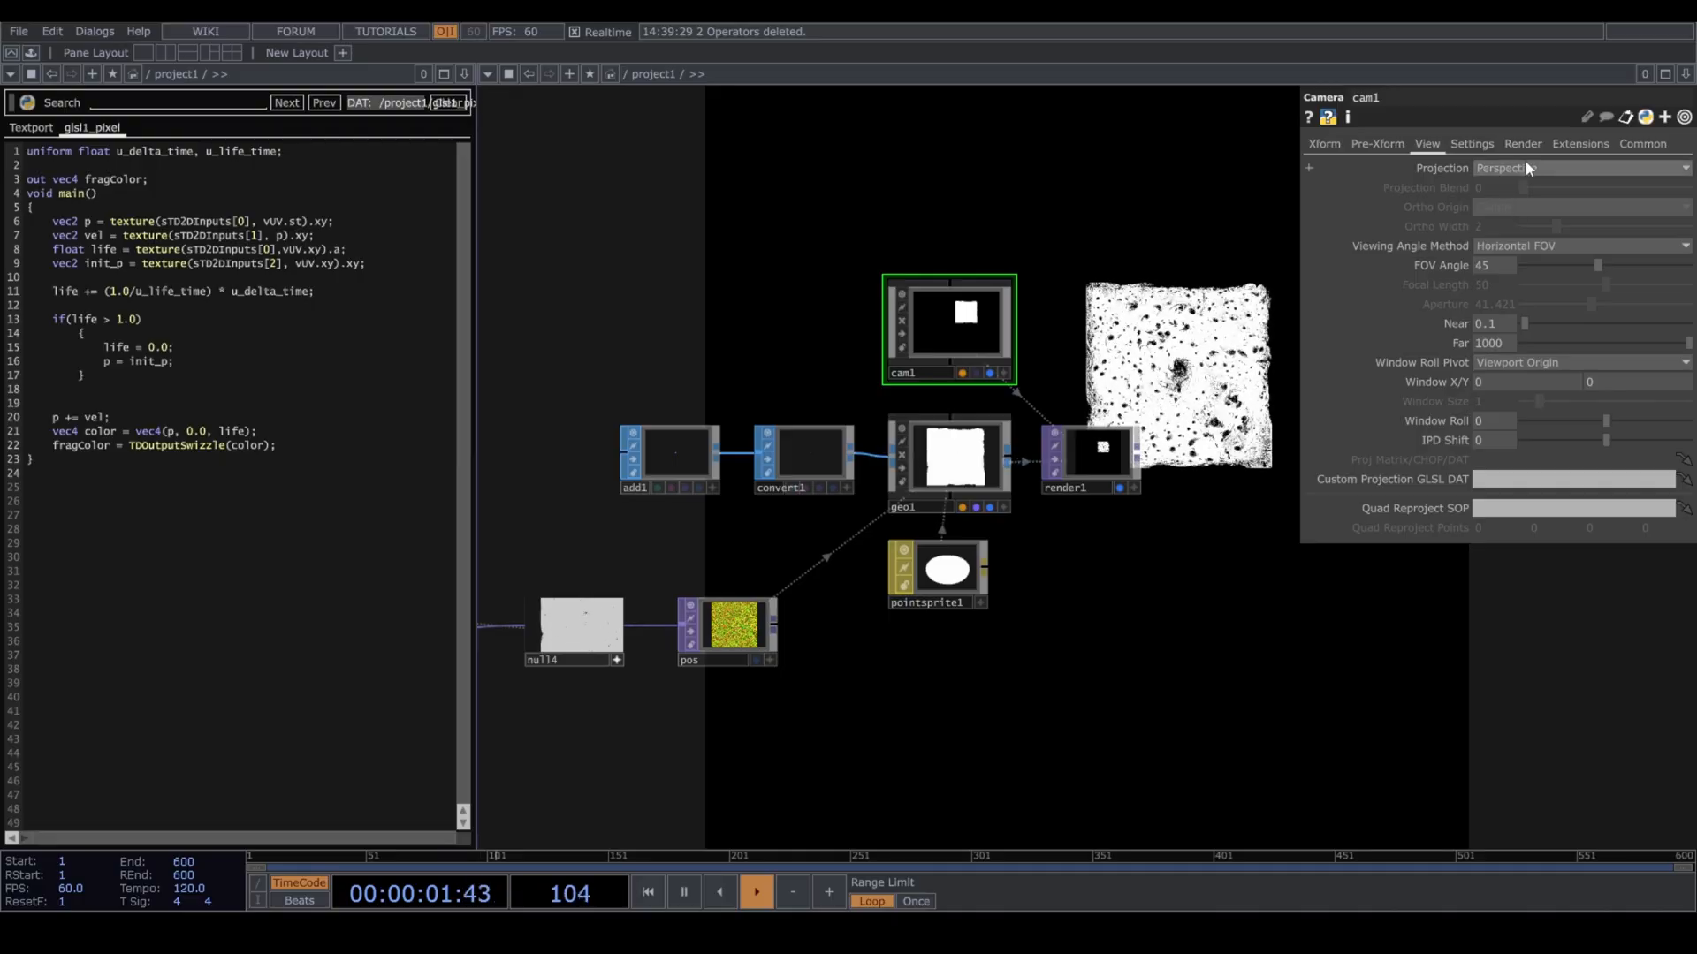
{"action": "left_click", "coordinate": [1529, 168]}
{"action": "left_click", "coordinate": [1532, 196]}
{"action": "left_click", "coordinate": [1500, 209]}
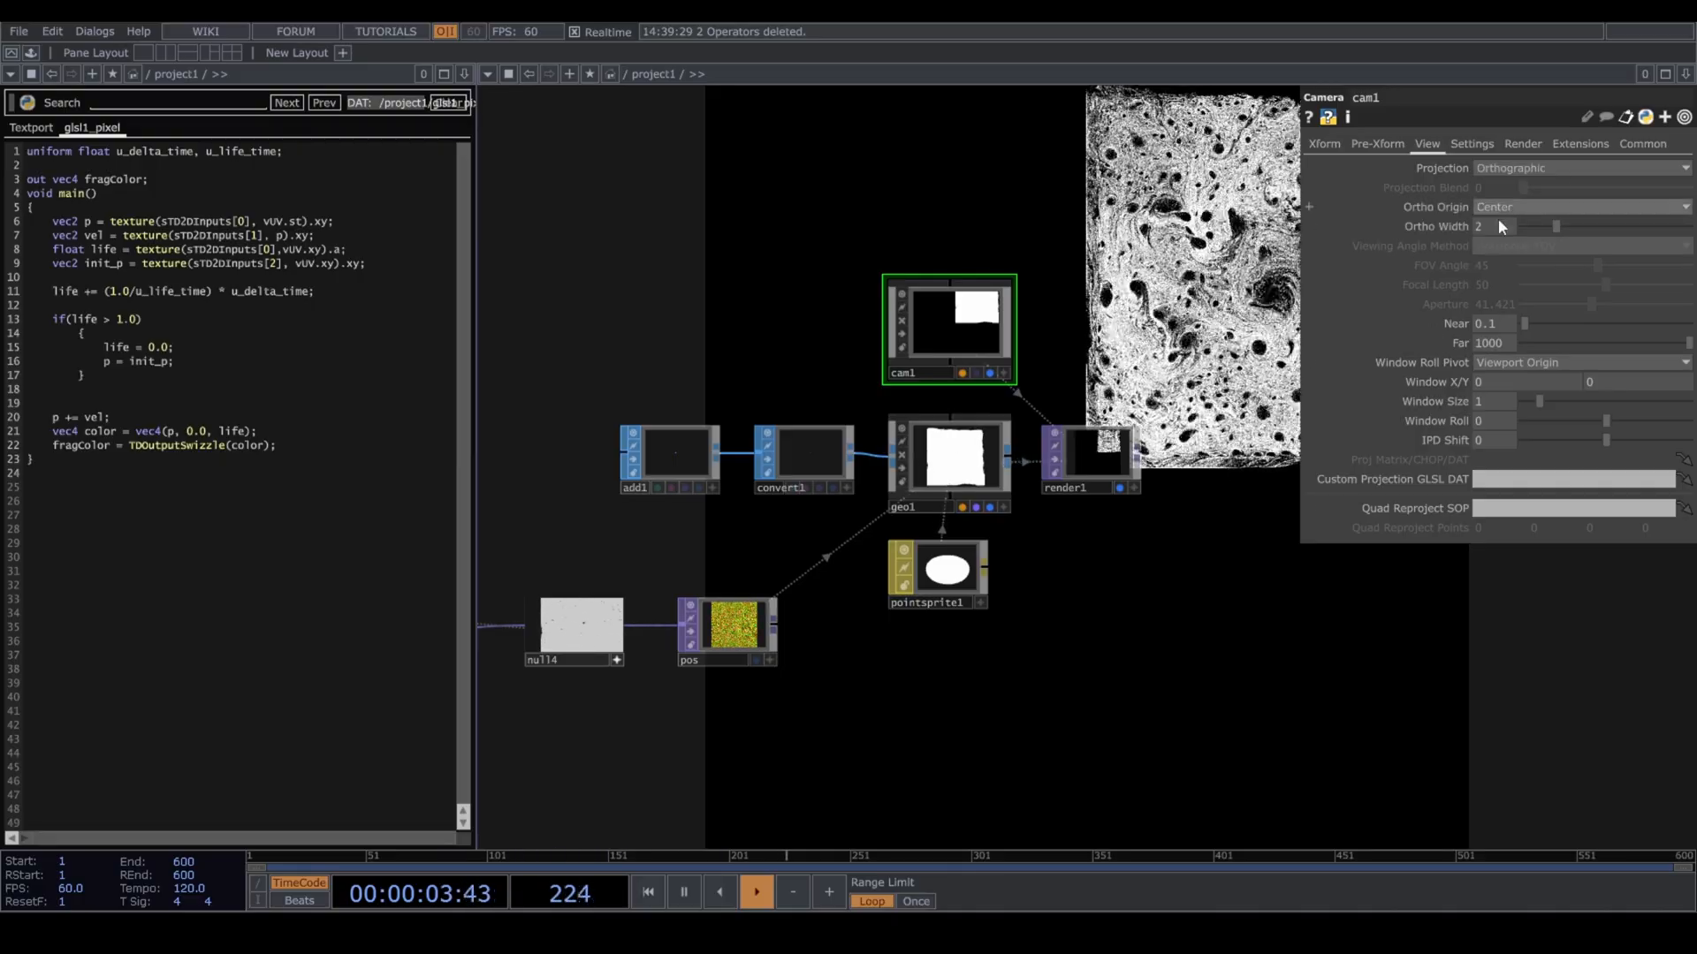
{"action": "left_click", "coordinate": [1504, 248]}
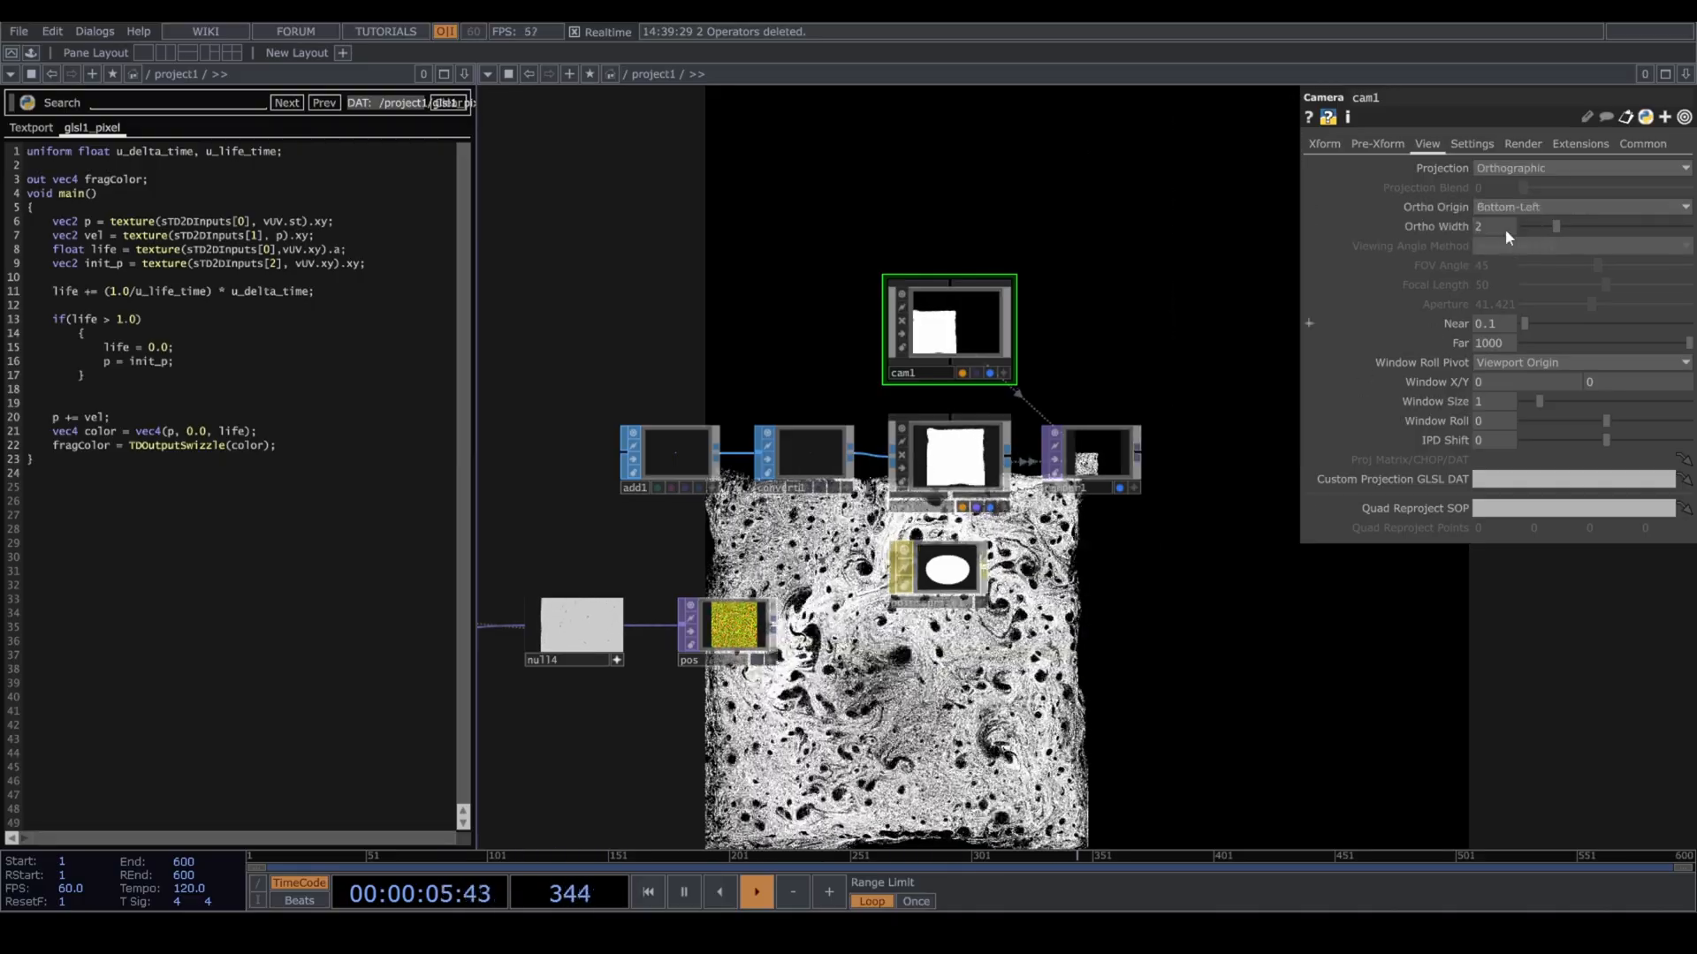
{"action": "middle_click_drag", "start_coordinate": [1502, 227], "coordinate": [1487, 219]}
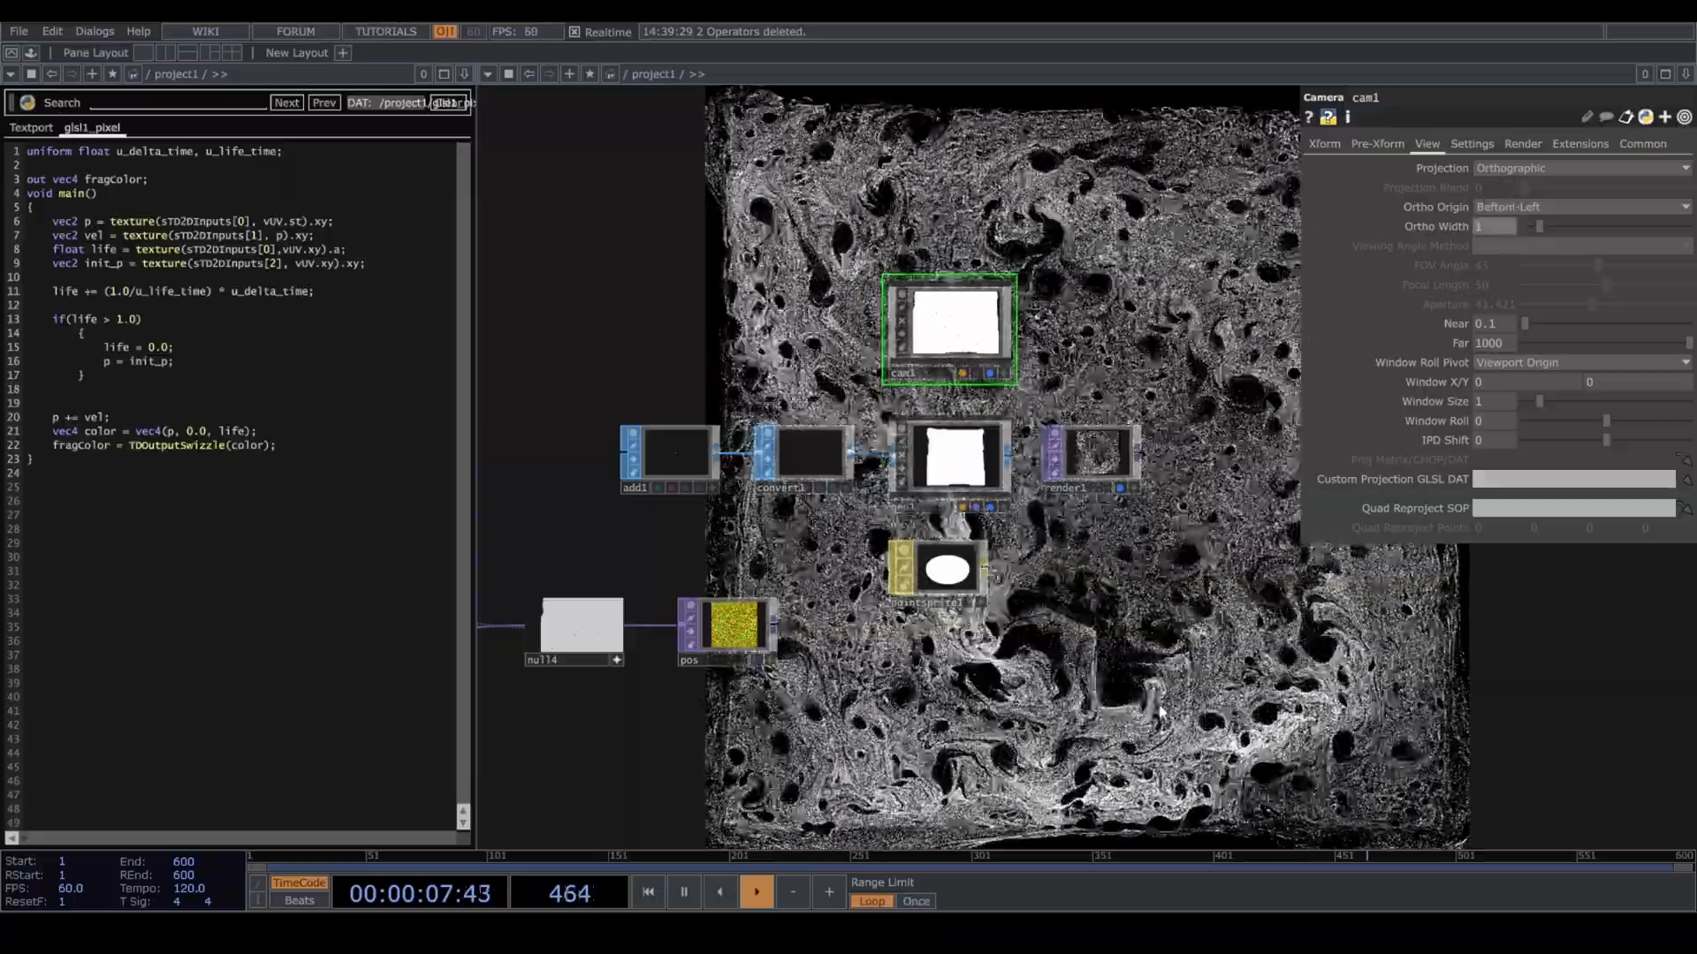
Set the alpha of pointsprite1 to 0.5.
{"action": "left_click_drag", "start_coordinate": [1145, 657], "coordinate": [1021, 386]}
{"action": "left_click_drag", "start_coordinate": [957, 540], "coordinate": [1200, 659]}
{"action": "scroll", "coordinate": [1200, 659], "scroll_direction": "down", "scroll_amount": 8}
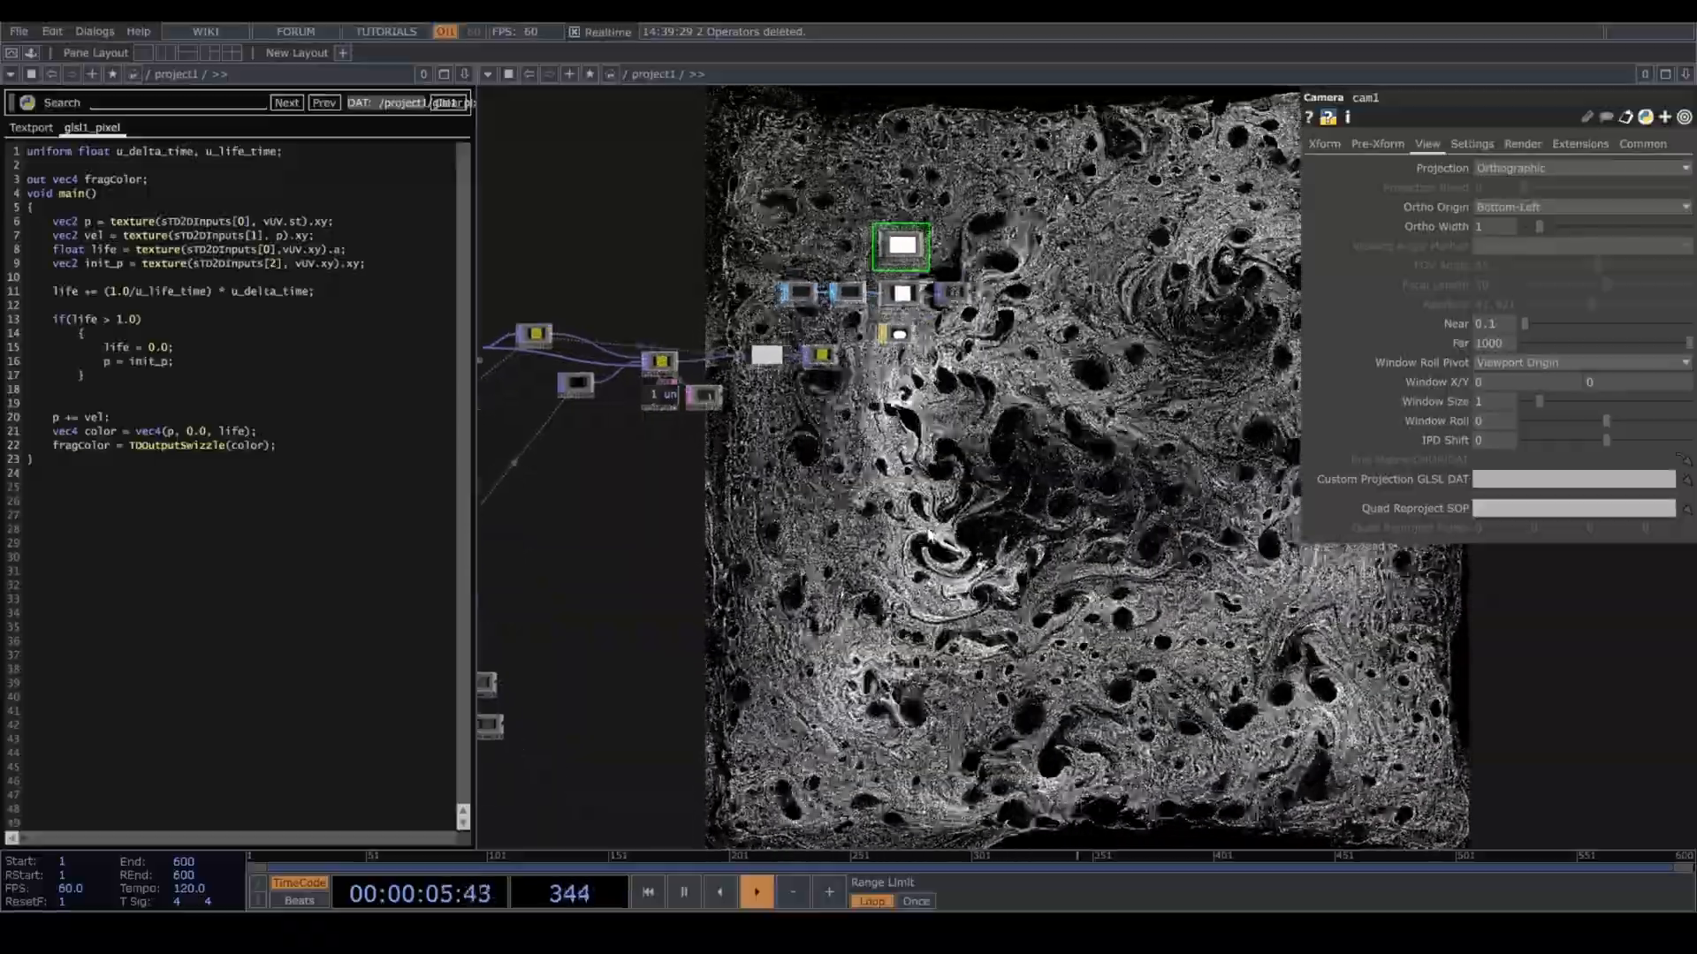
{"action": "left_click_drag", "start_coordinate": [927, 535], "coordinate": [1085, 475]}
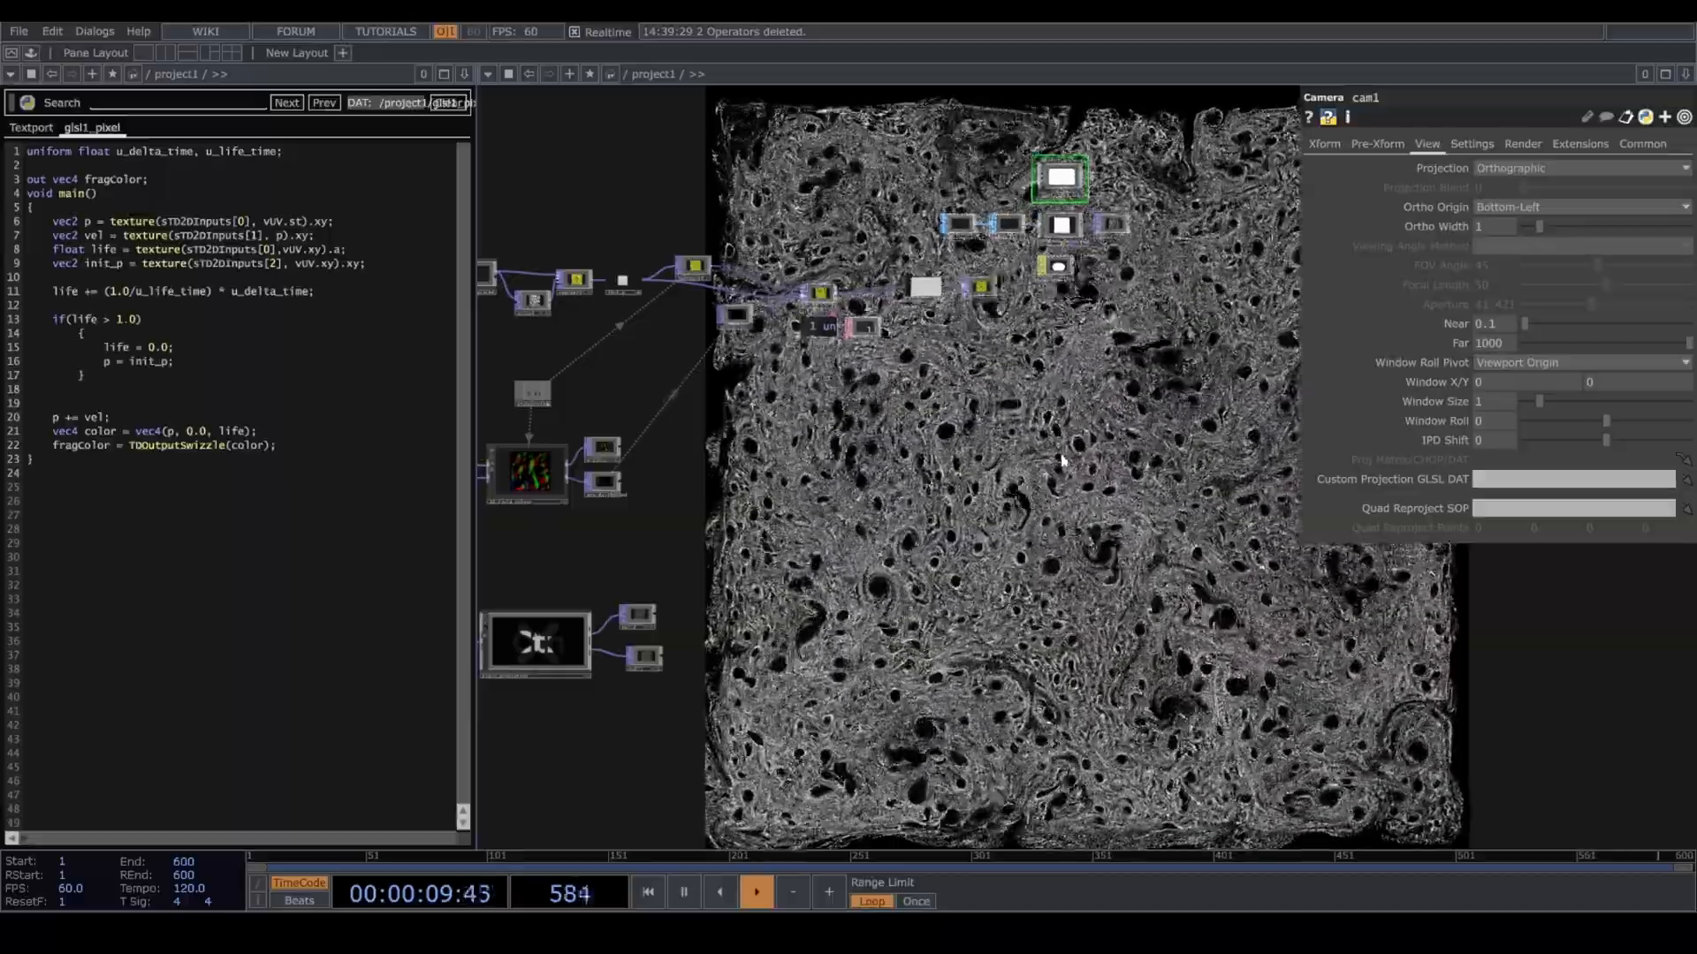
{"action": "left_click", "coordinate": [1056, 267]}
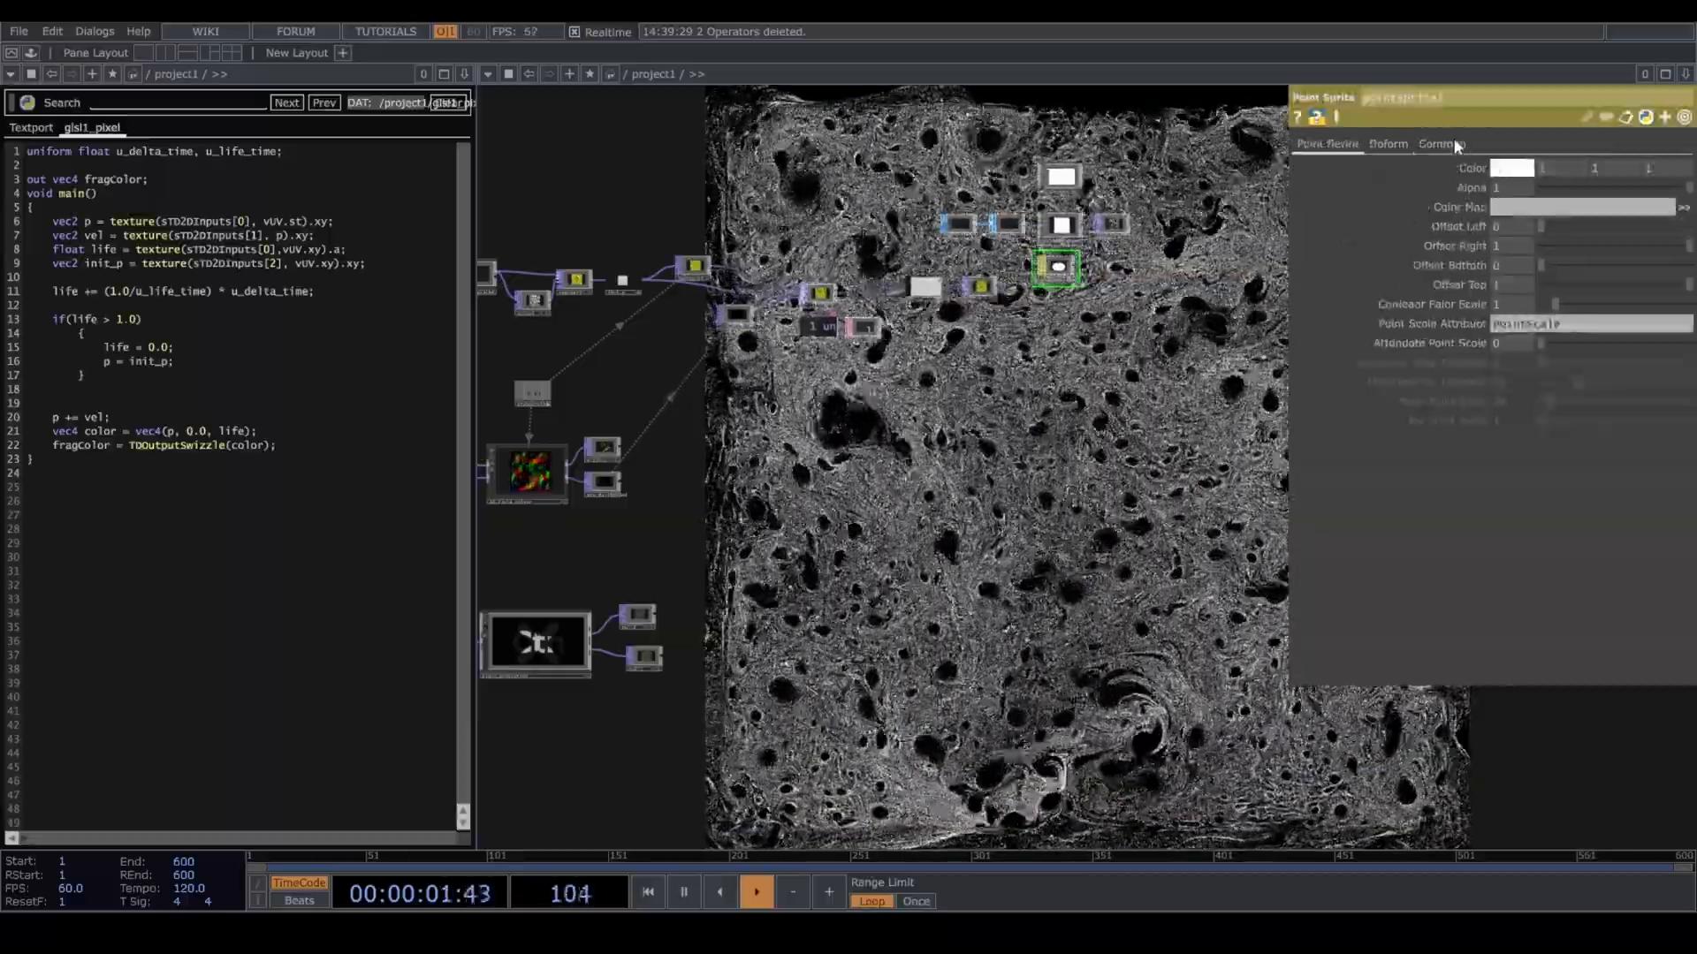
{"action": "left_click", "coordinate": [1456, 144]}
{"action": "left_click", "coordinate": [1308, 144]}
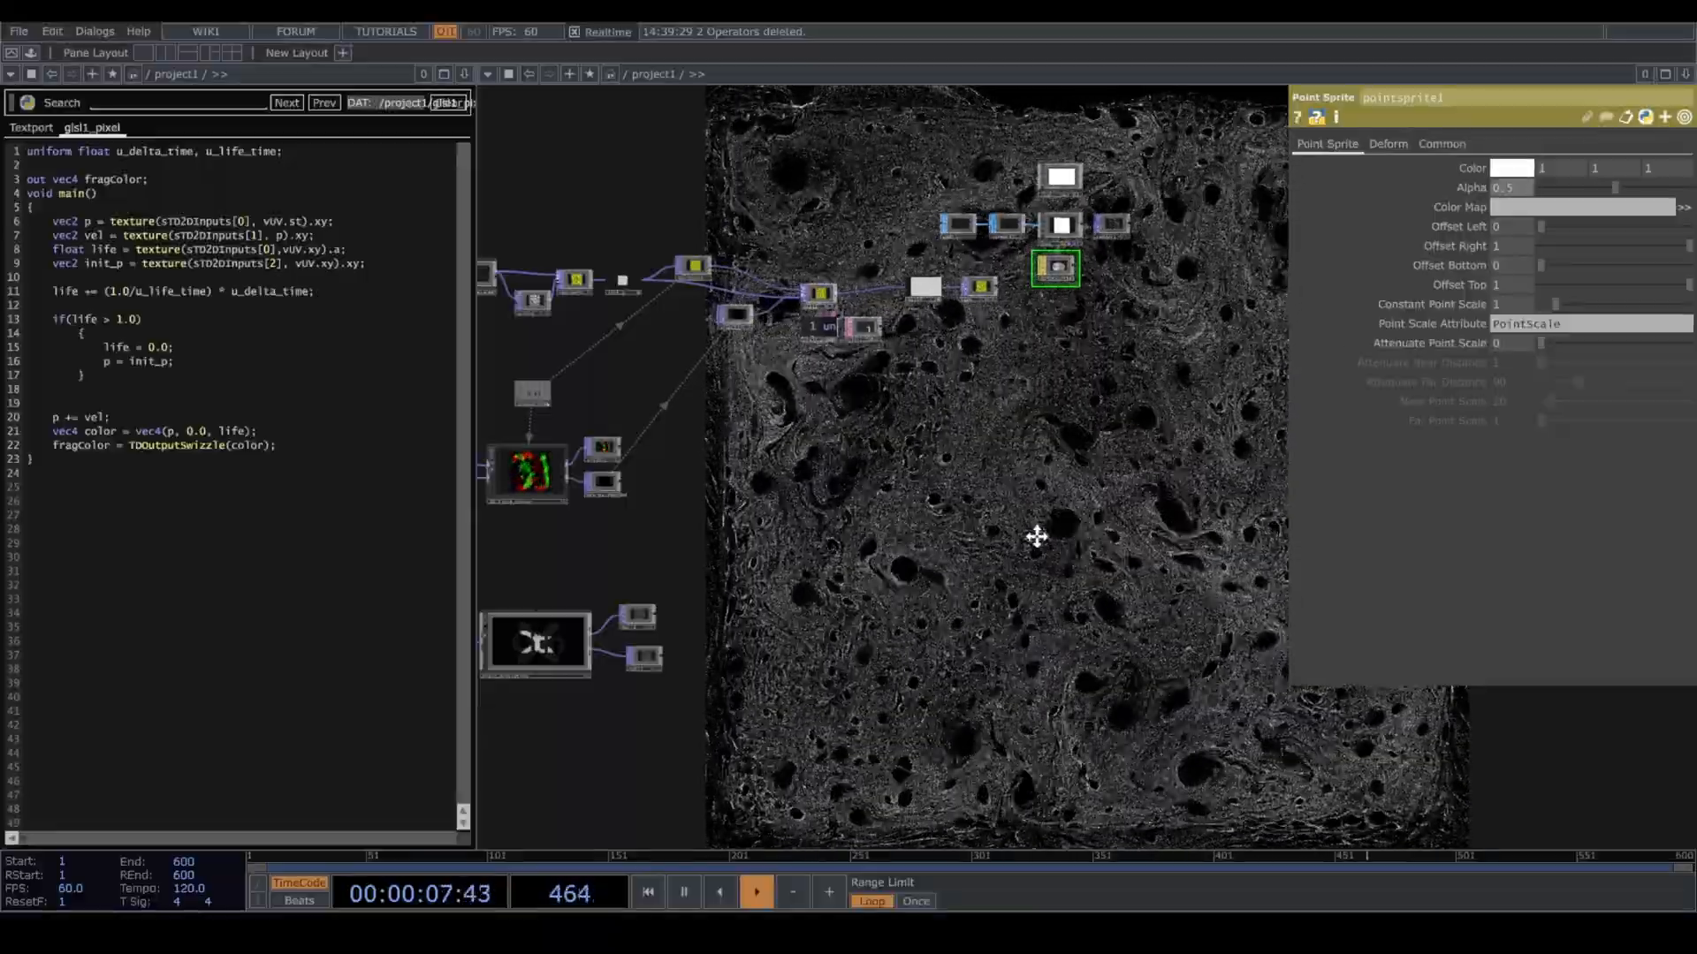
Adjust the u_life_time uniform value on glsl1.
{"action": "left_click_drag", "start_coordinate": [1067, 496], "coordinate": [1140, 654]}
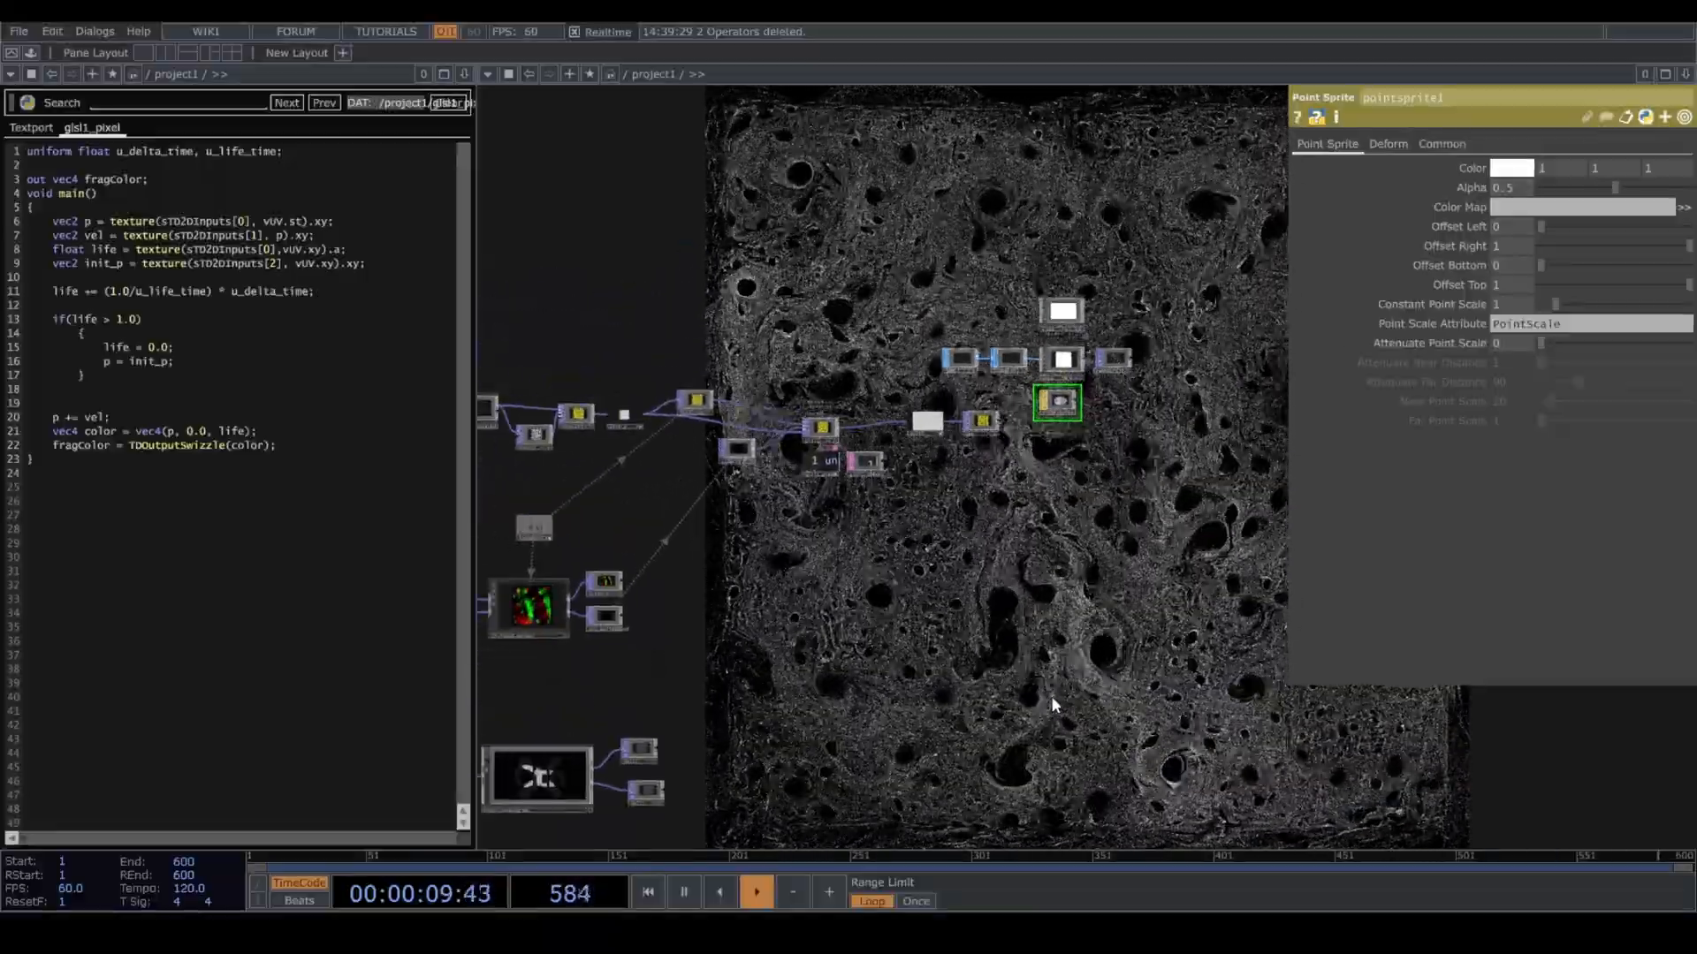
{"action": "left_click", "coordinate": [810, 429]}
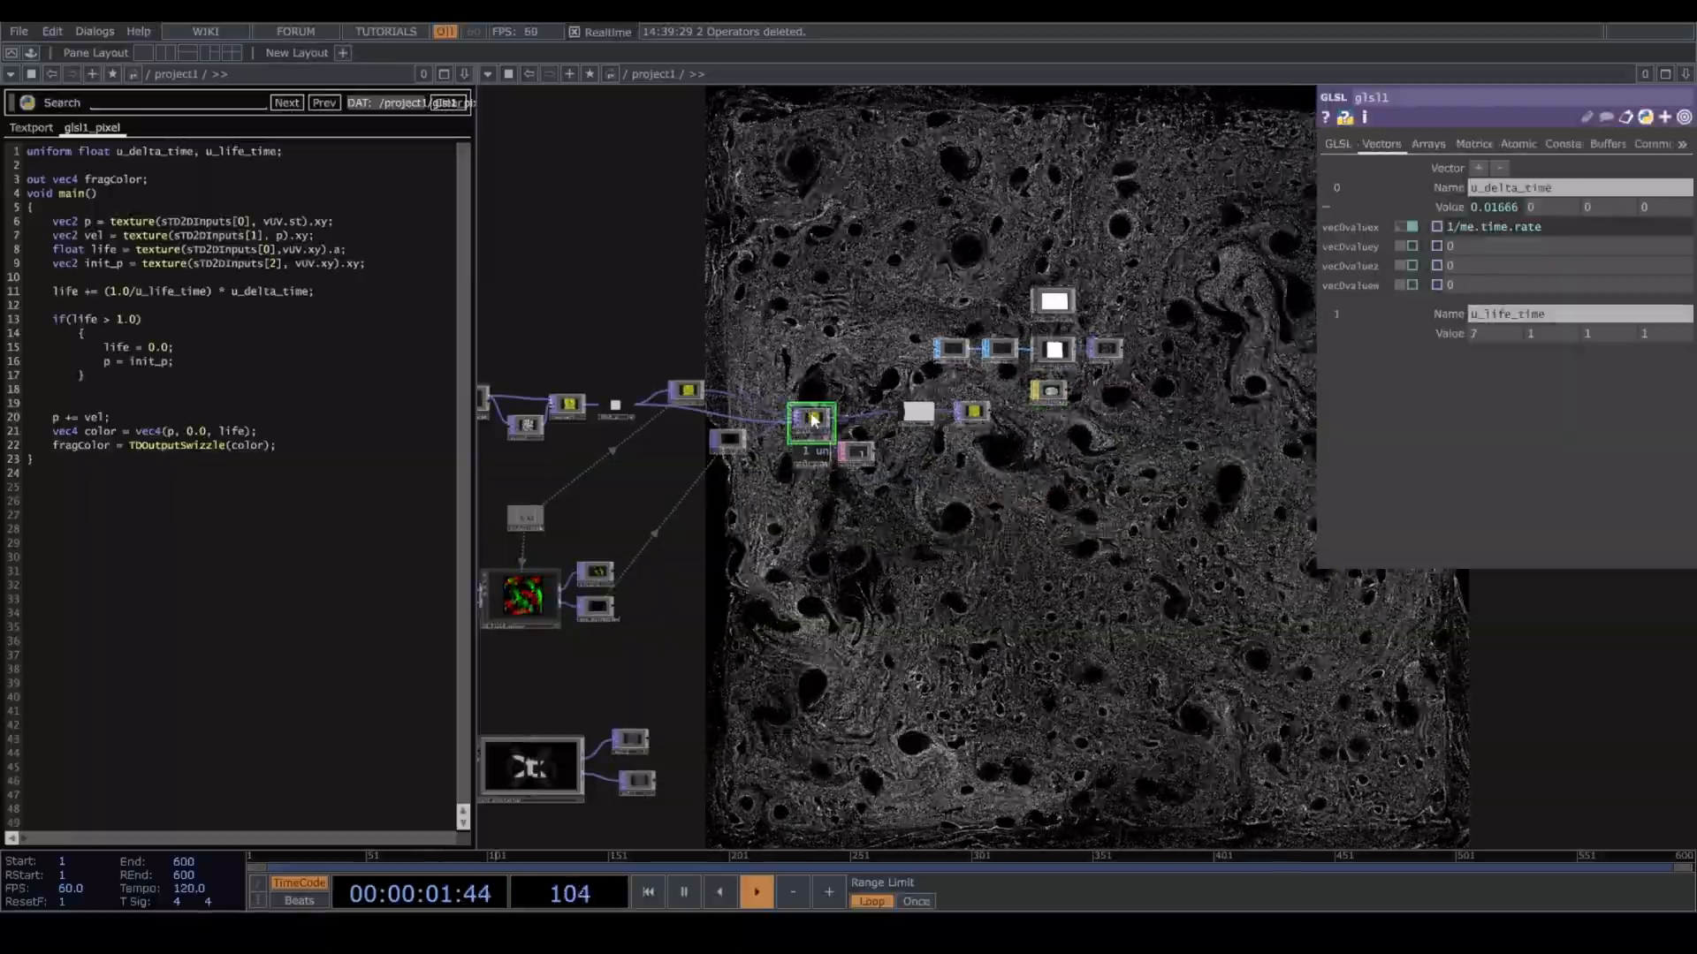
{"action": "middle_click_drag", "start_coordinate": [1487, 334], "coordinate": [1492, 340]}
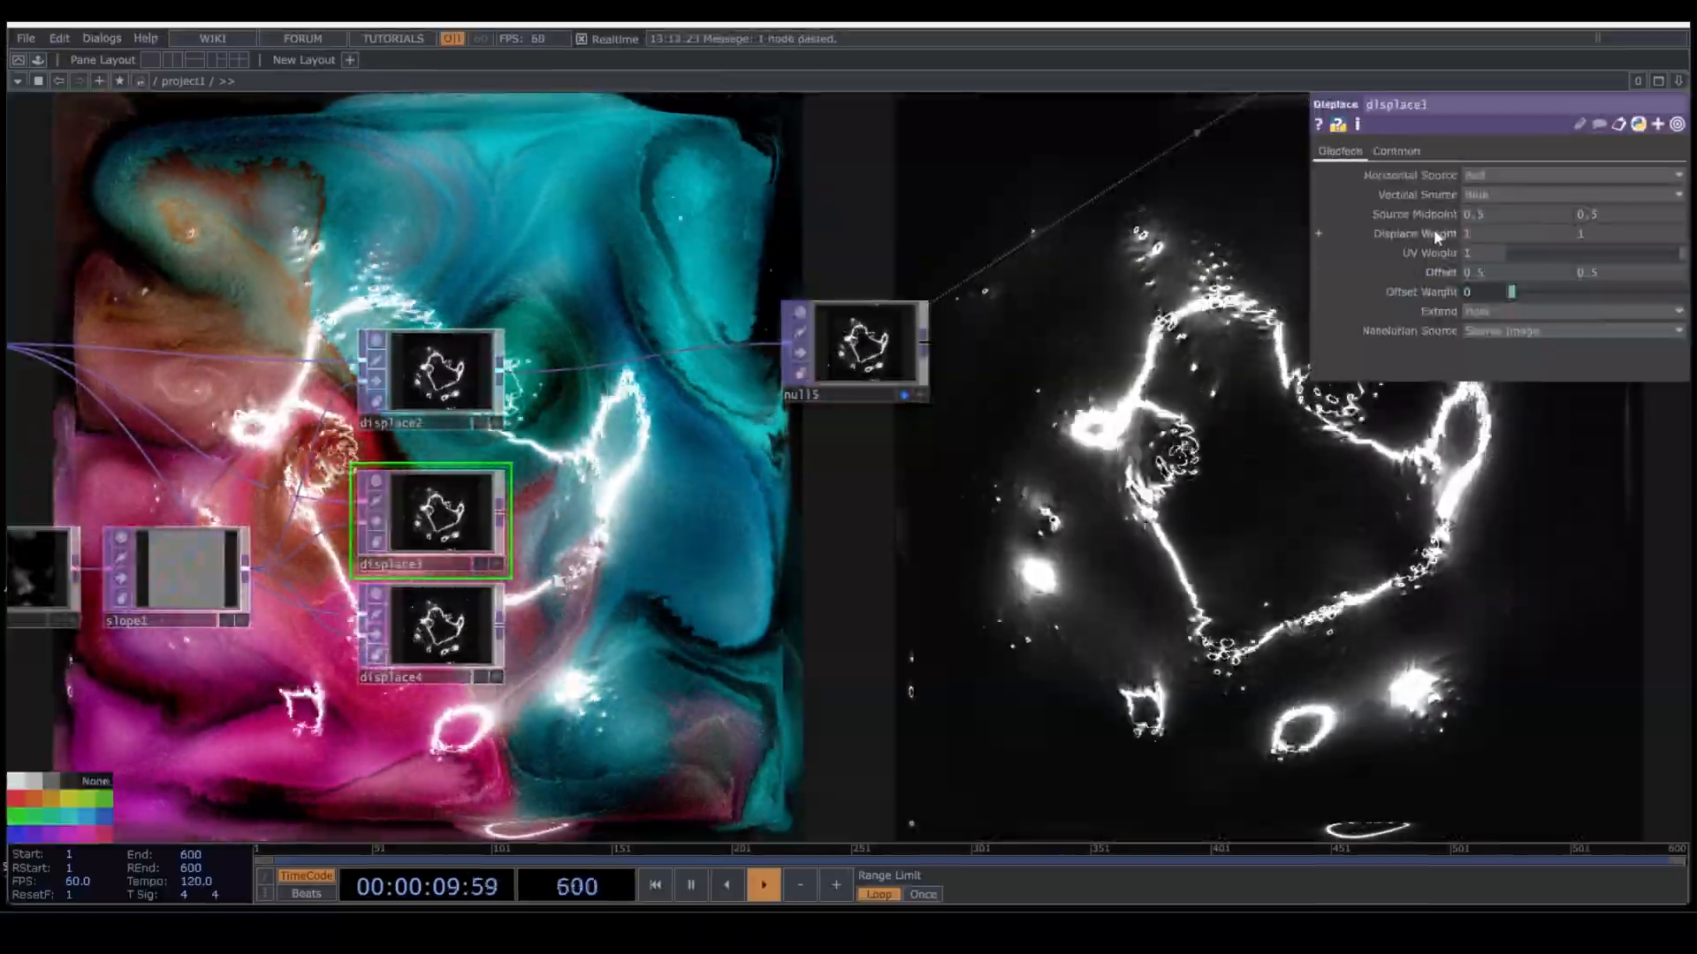
Adjust the Displace Weight of displace3 and set the Displace Weight of displace4 to 1.2 on both axes.
{"action": "middle_click_drag", "start_coordinate": [1434, 231], "coordinate": [1440, 227]}
{"action": "left_click", "coordinate": [433, 623]}
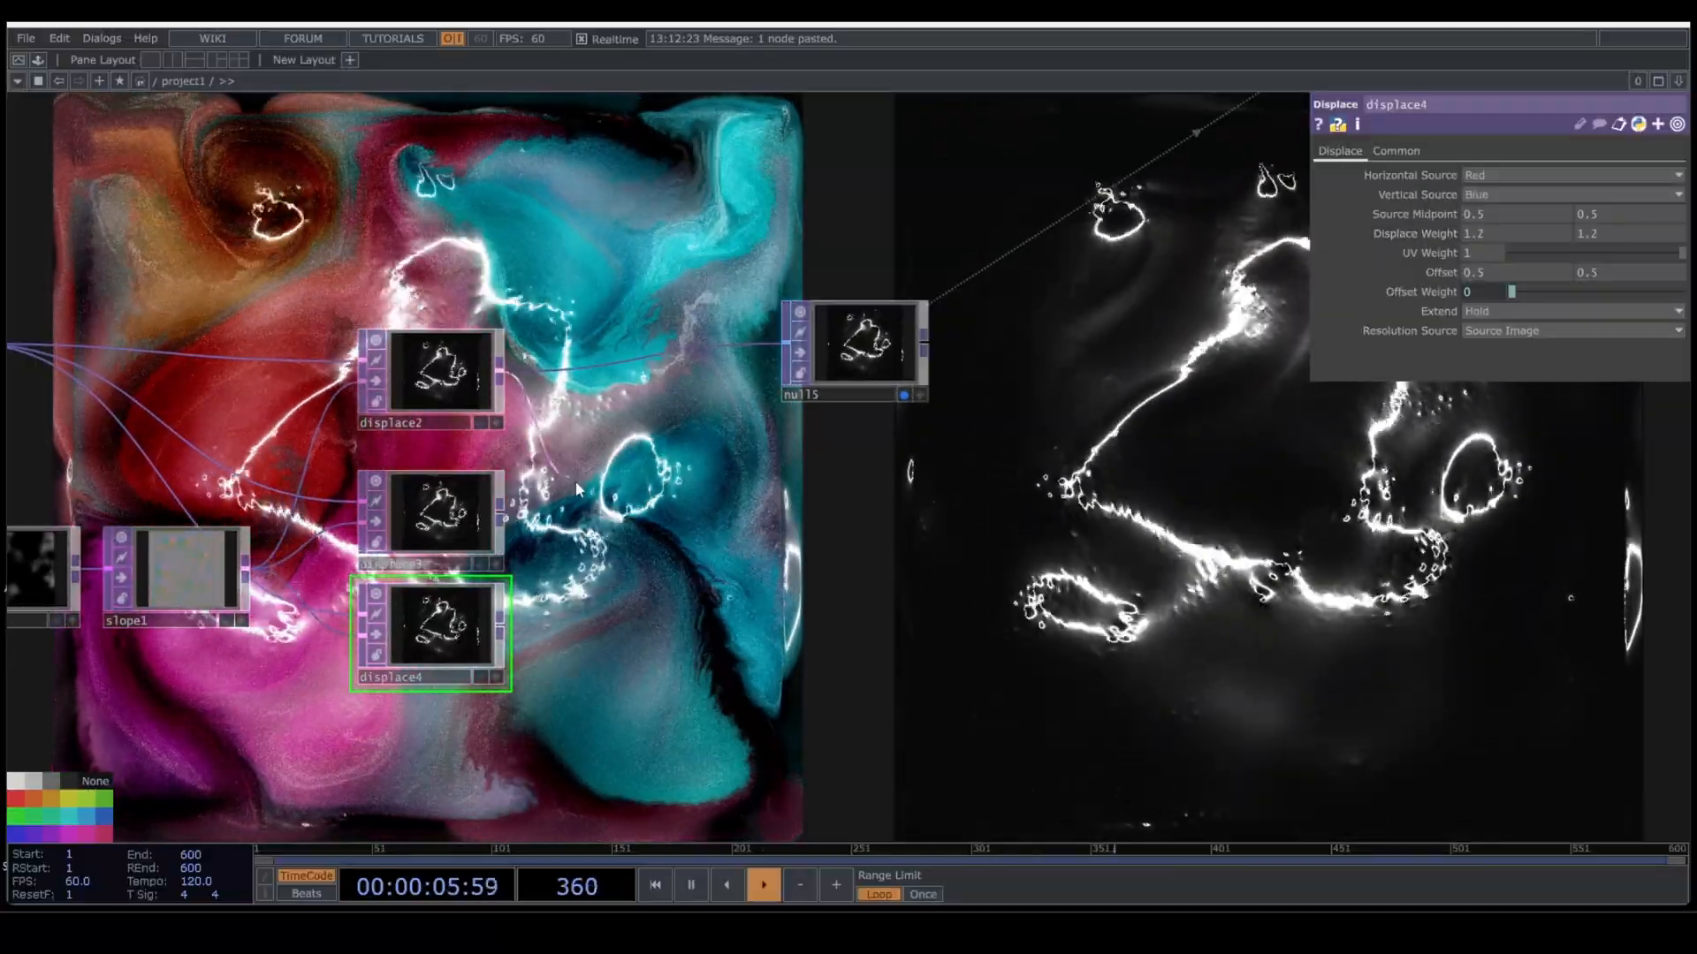
Add a Reorder TOP and feed it displace2, displace3 and displace4 as its three inputs.
{"action": "key", "text": "Tab"}
{"action": "type", "text": "re"}
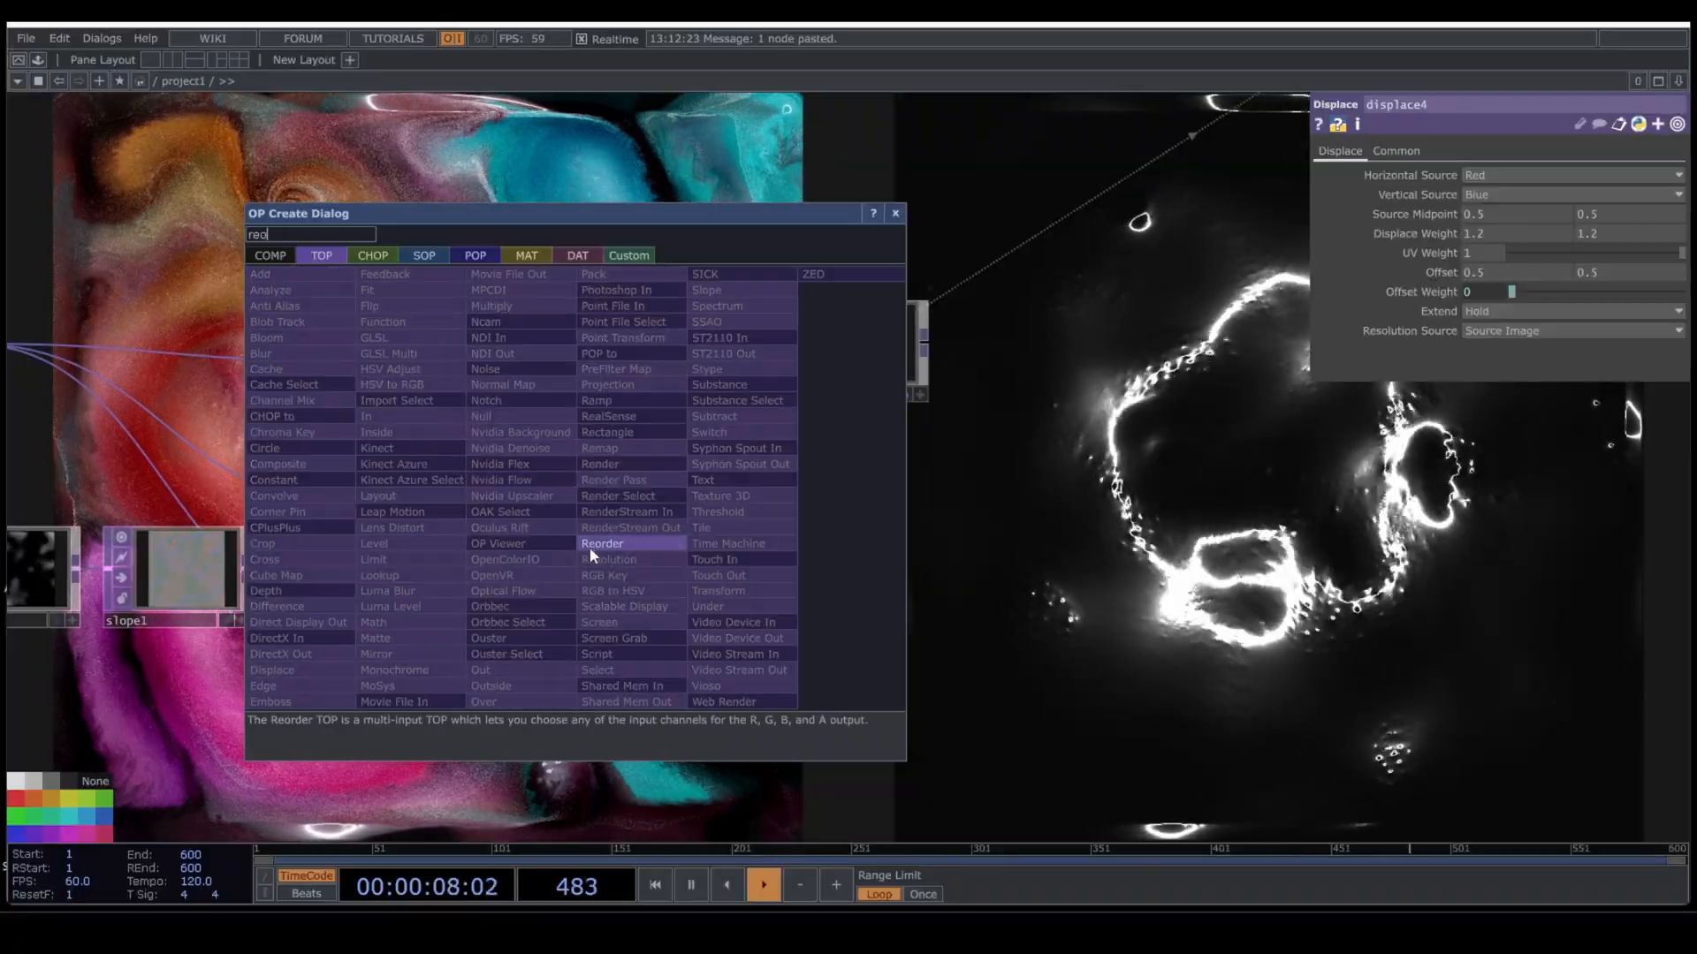
{"action": "left_click", "coordinate": [602, 543]}
{"action": "left_click", "coordinate": [558, 475]}
{"action": "left_click_drag", "start_coordinate": [501, 517], "coordinate": [616, 511]}
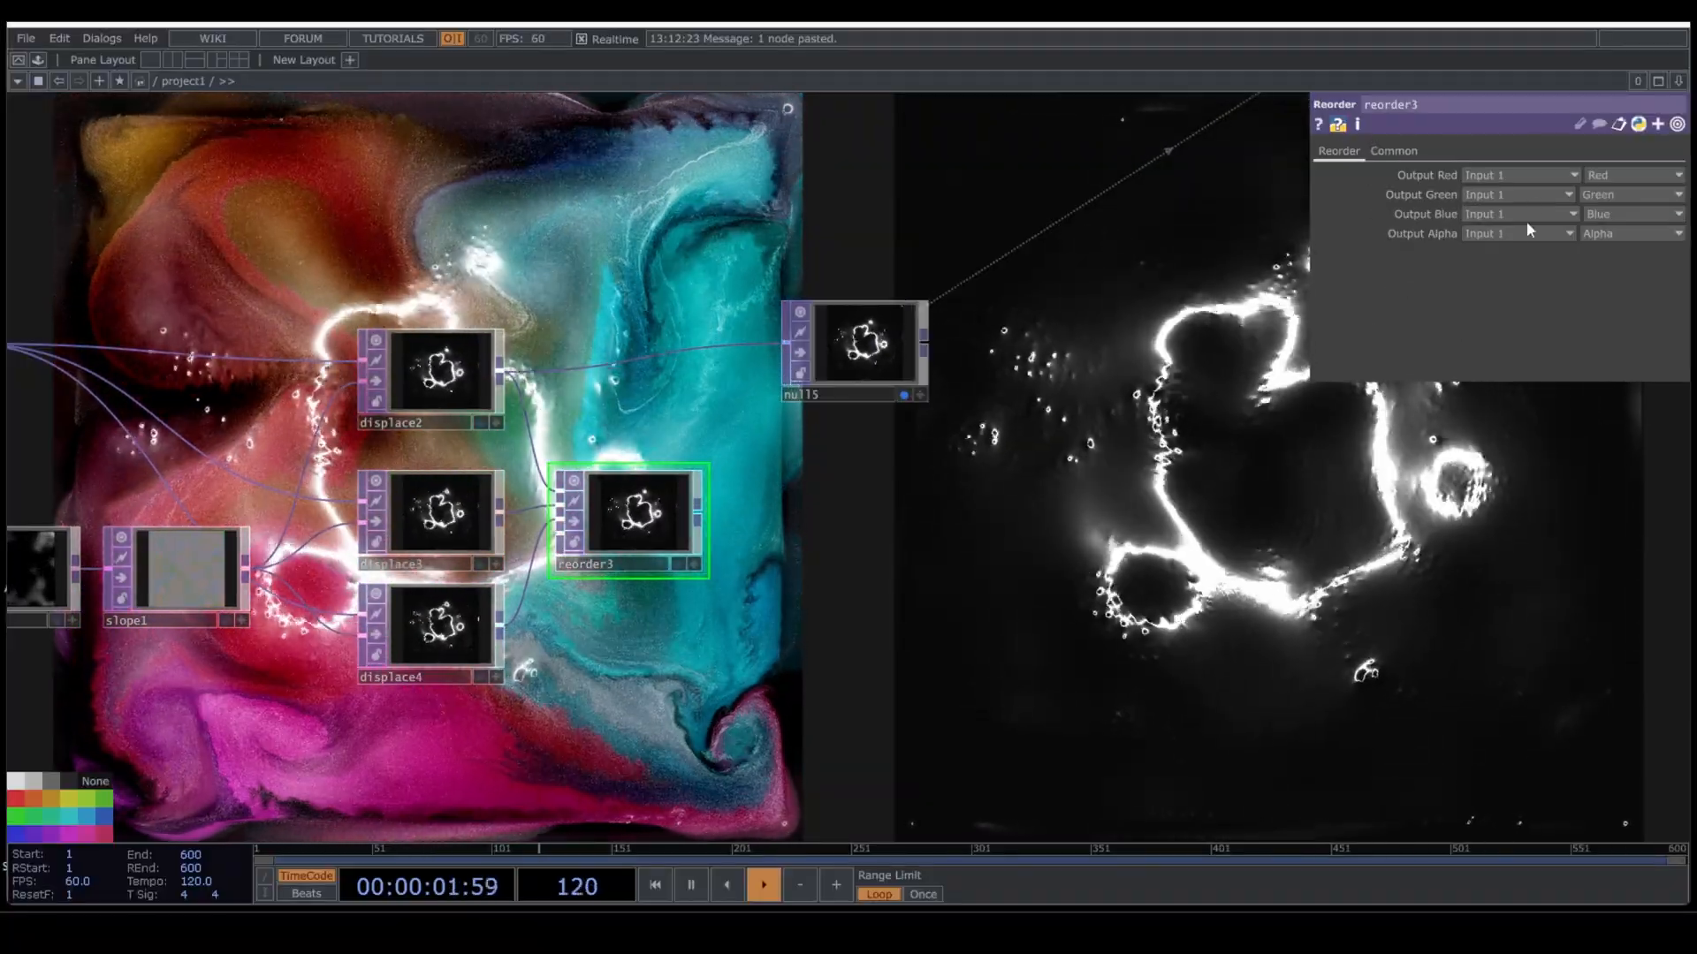
Set reorder3 to 1 pass with the 16-bit float (RGBA) pixel format.
{"action": "left_click", "coordinate": [1395, 150]}
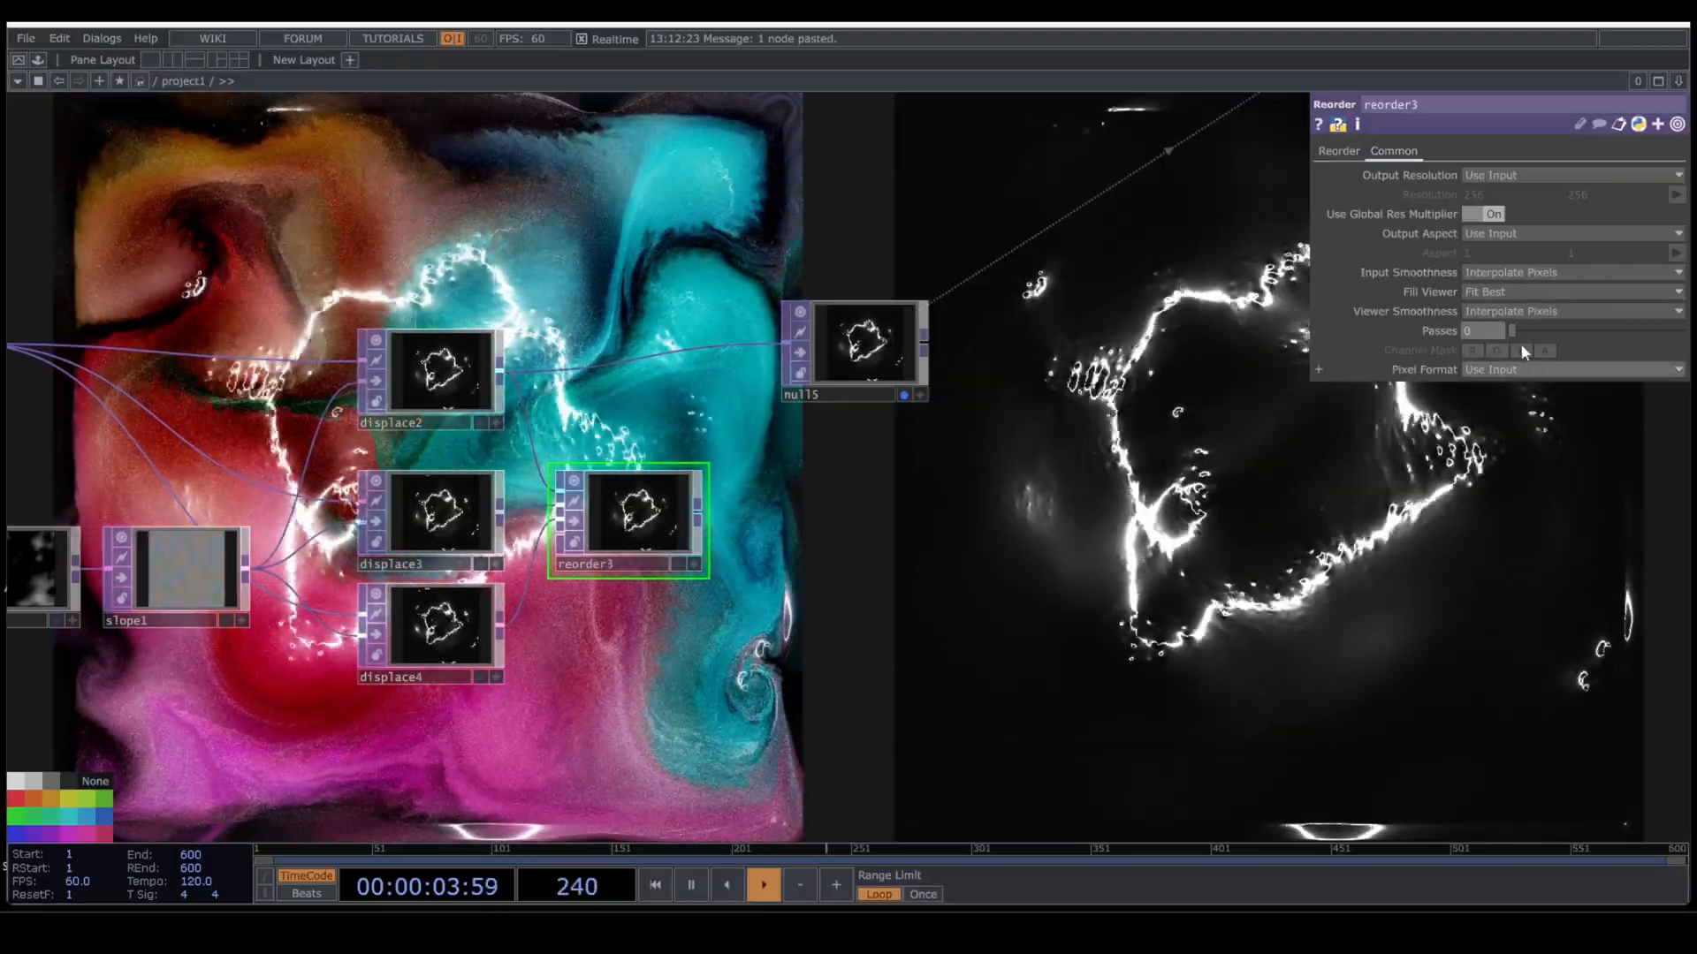
{"action": "middle_click_drag", "start_coordinate": [1483, 328], "coordinate": [1489, 331]}
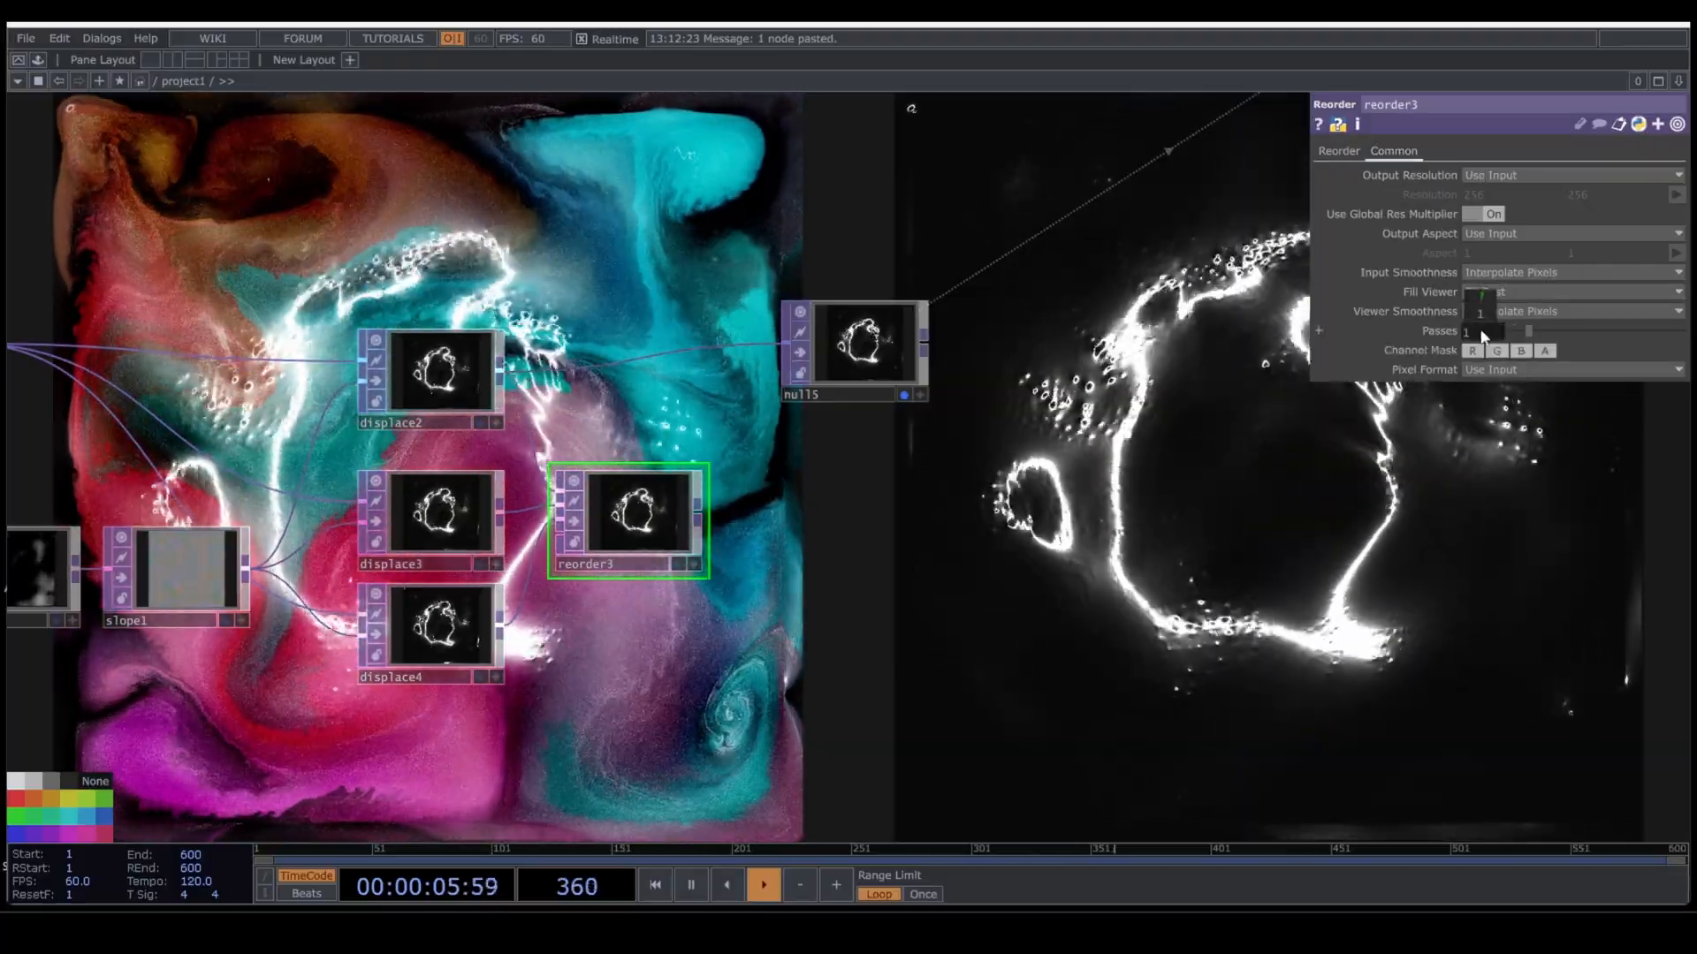
{"action": "left_click", "coordinate": [1528, 369]}
{"action": "left_click", "coordinate": [1534, 441]}
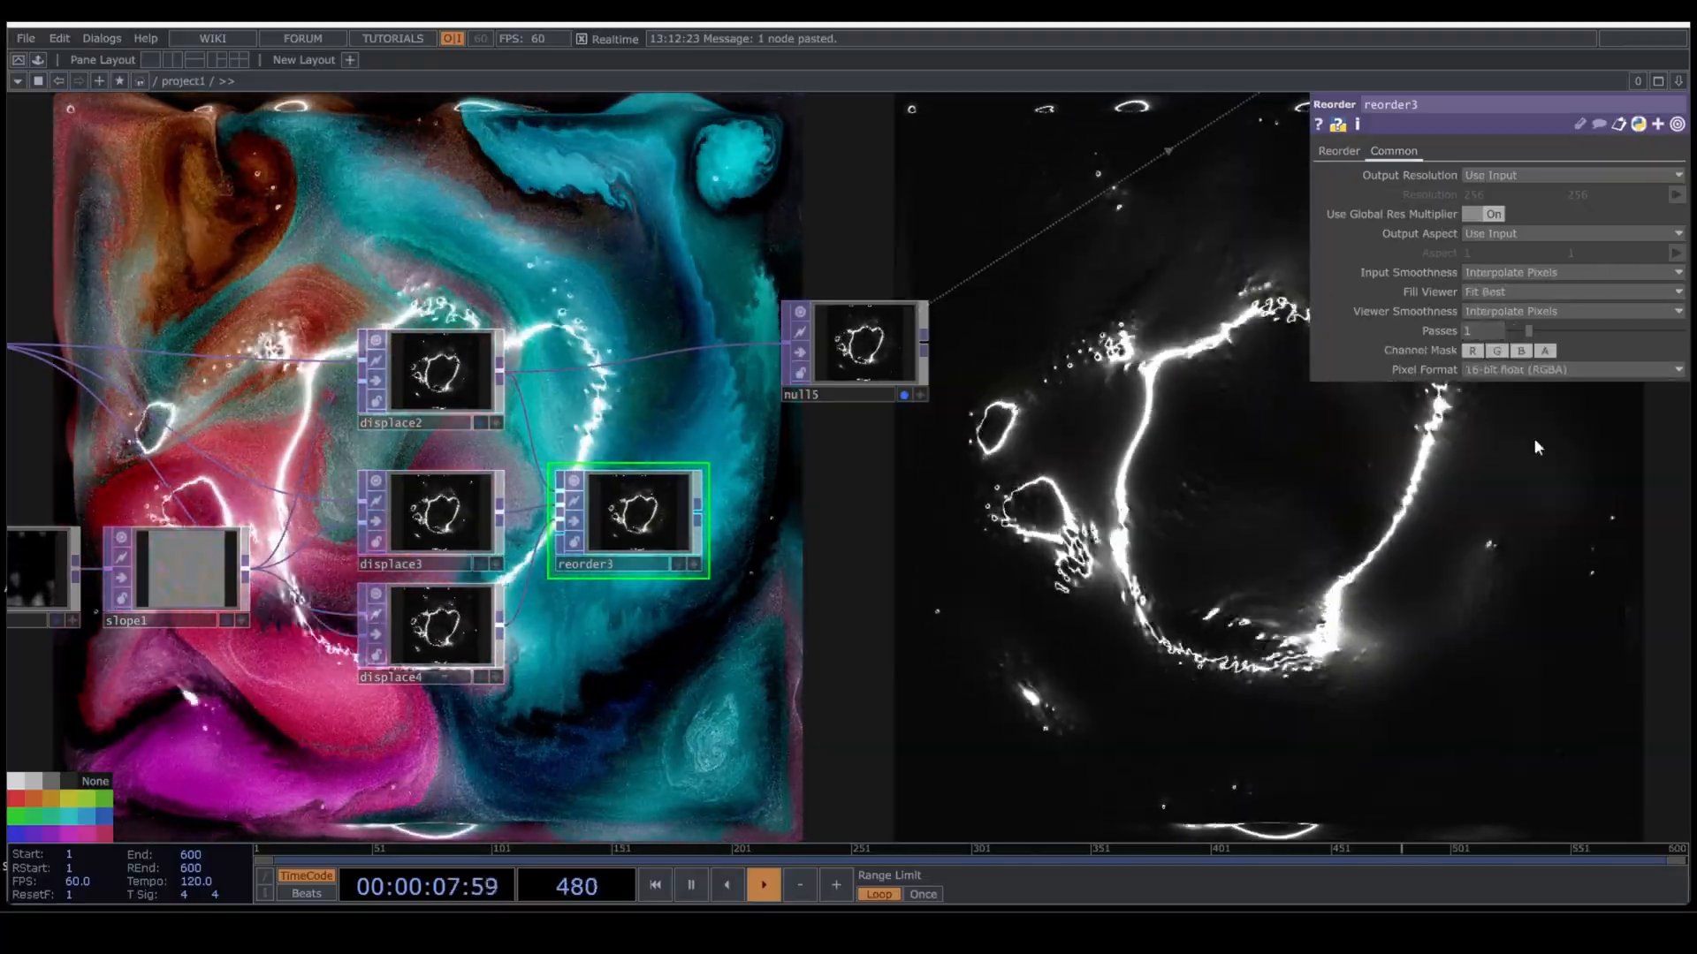
Source reorder3's green output from Input 2 and its blue output from Input 3, and inspect the resulting colour separation.
{"action": "left_click", "coordinate": [1338, 147]}
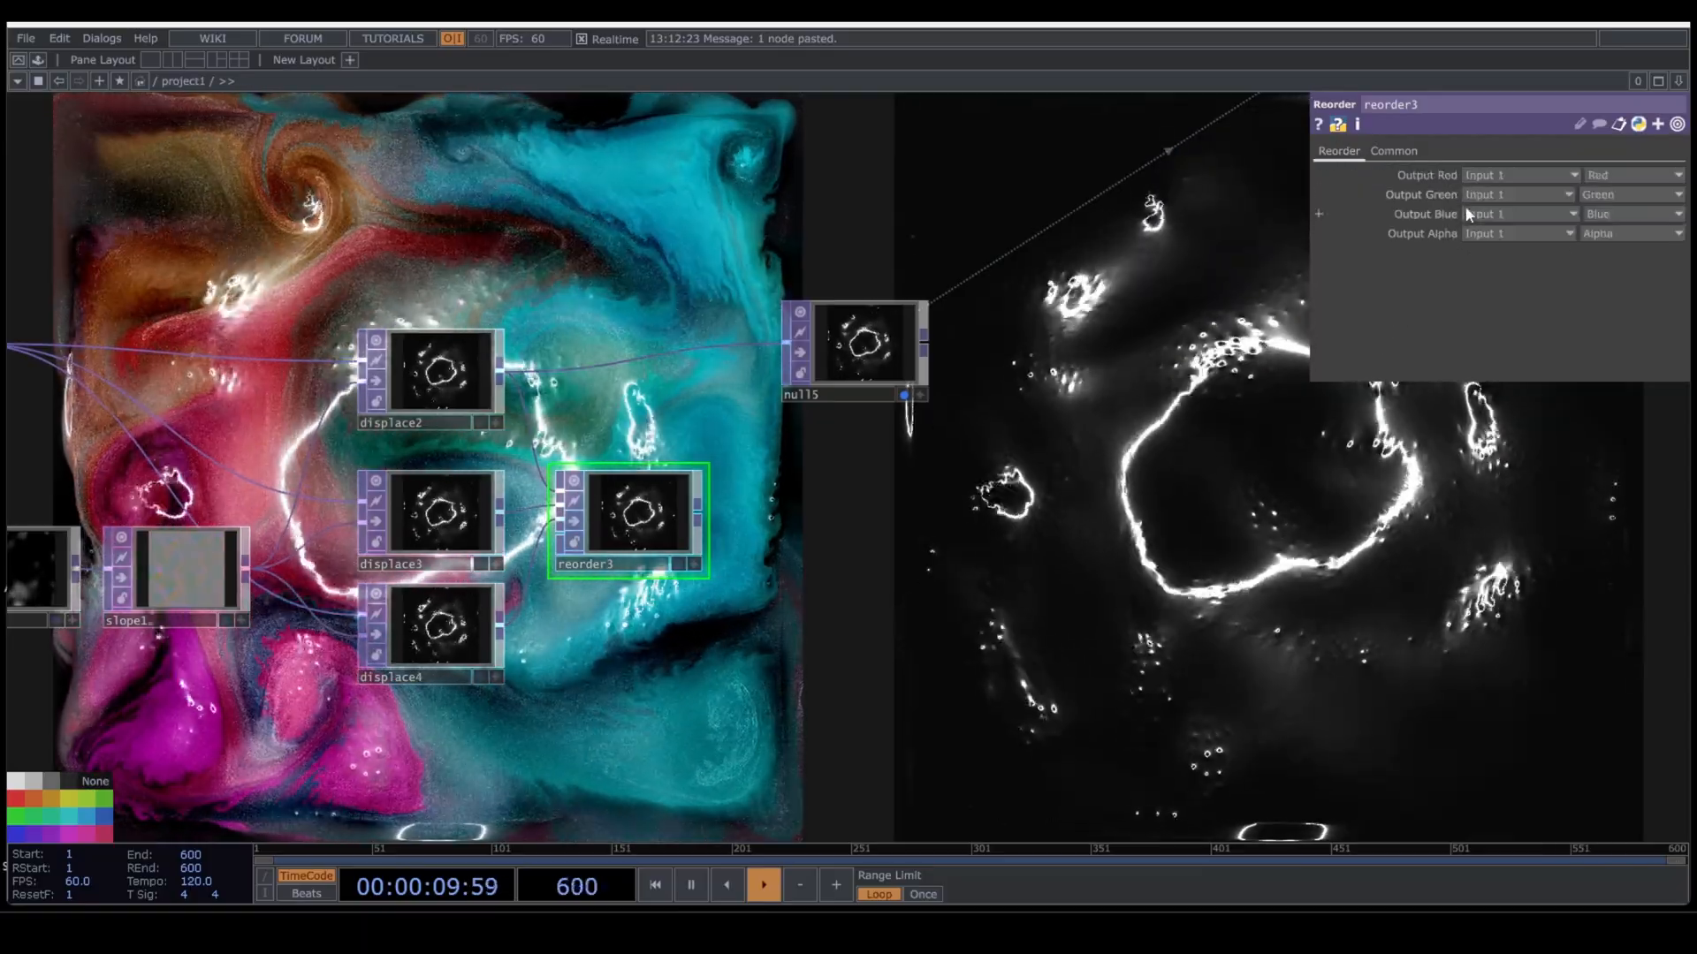
{"action": "left_click", "coordinate": [1492, 215]}
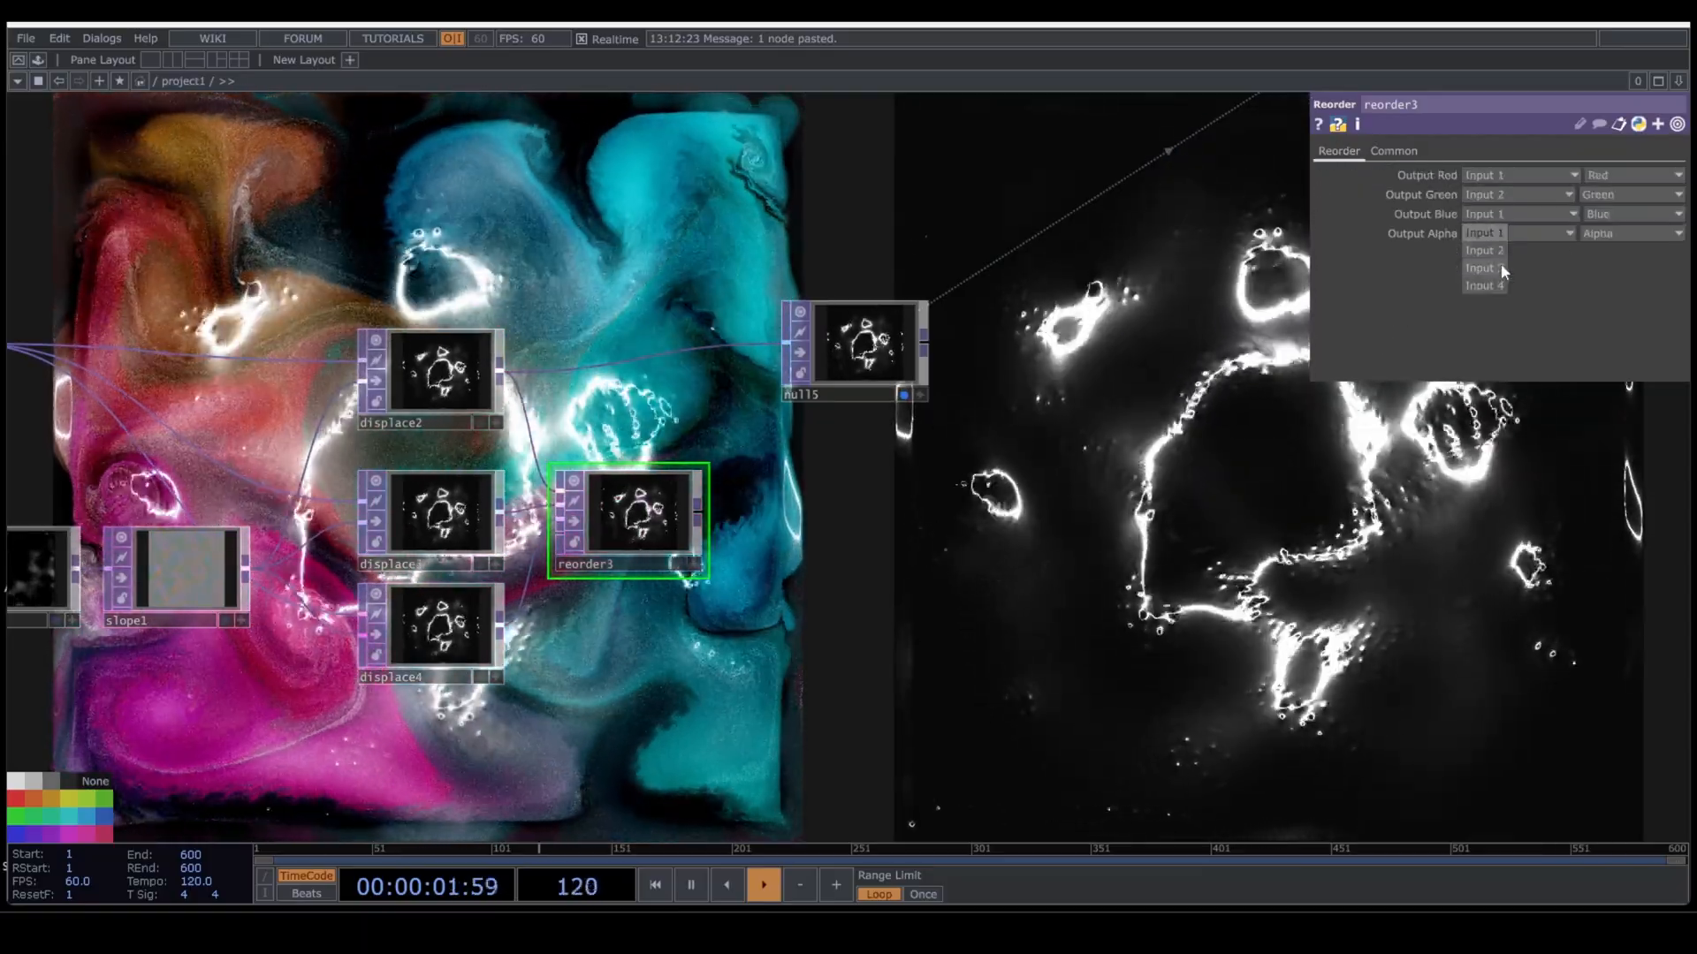
{"action": "left_click", "coordinate": [1486, 256]}
{"action": "scroll", "coordinate": [636, 523], "scroll_direction": "up", "scroll_amount": 5}
{"action": "scroll", "coordinate": [637, 514], "scroll_direction": "up", "scroll_amount": 5}
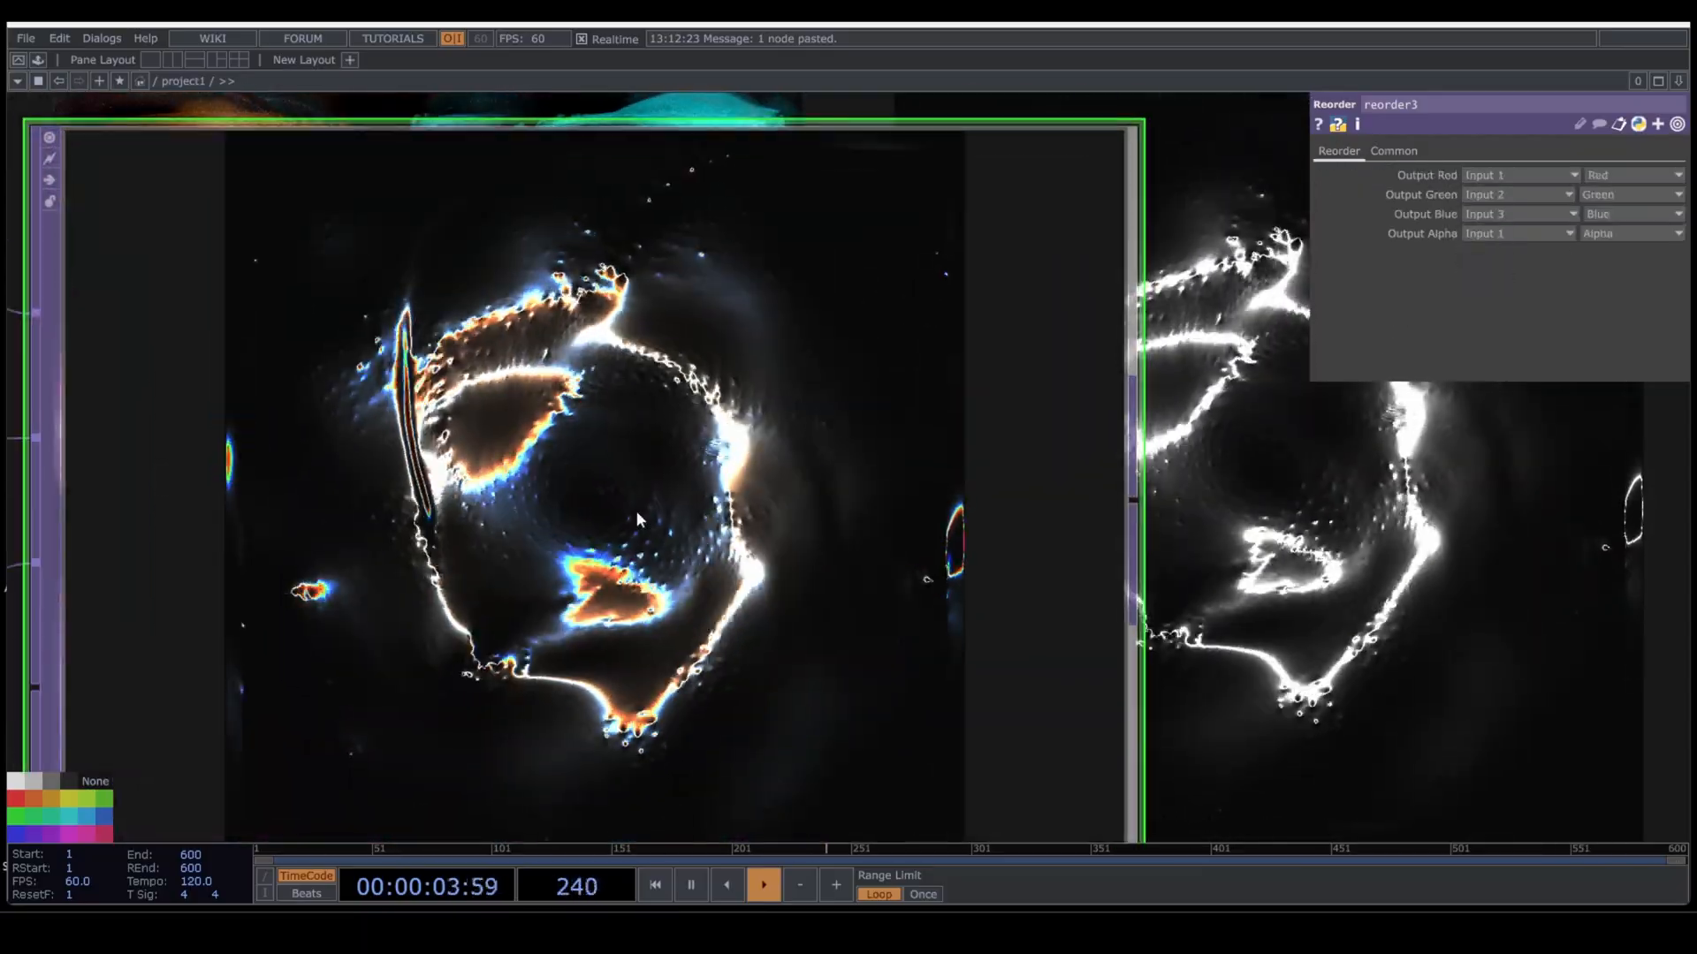
{"action": "scroll", "coordinate": [636, 511], "scroll_direction": "down", "scroll_amount": 6}
{"action": "scroll", "coordinate": [634, 511], "scroll_direction": "down", "scroll_amount": 4}
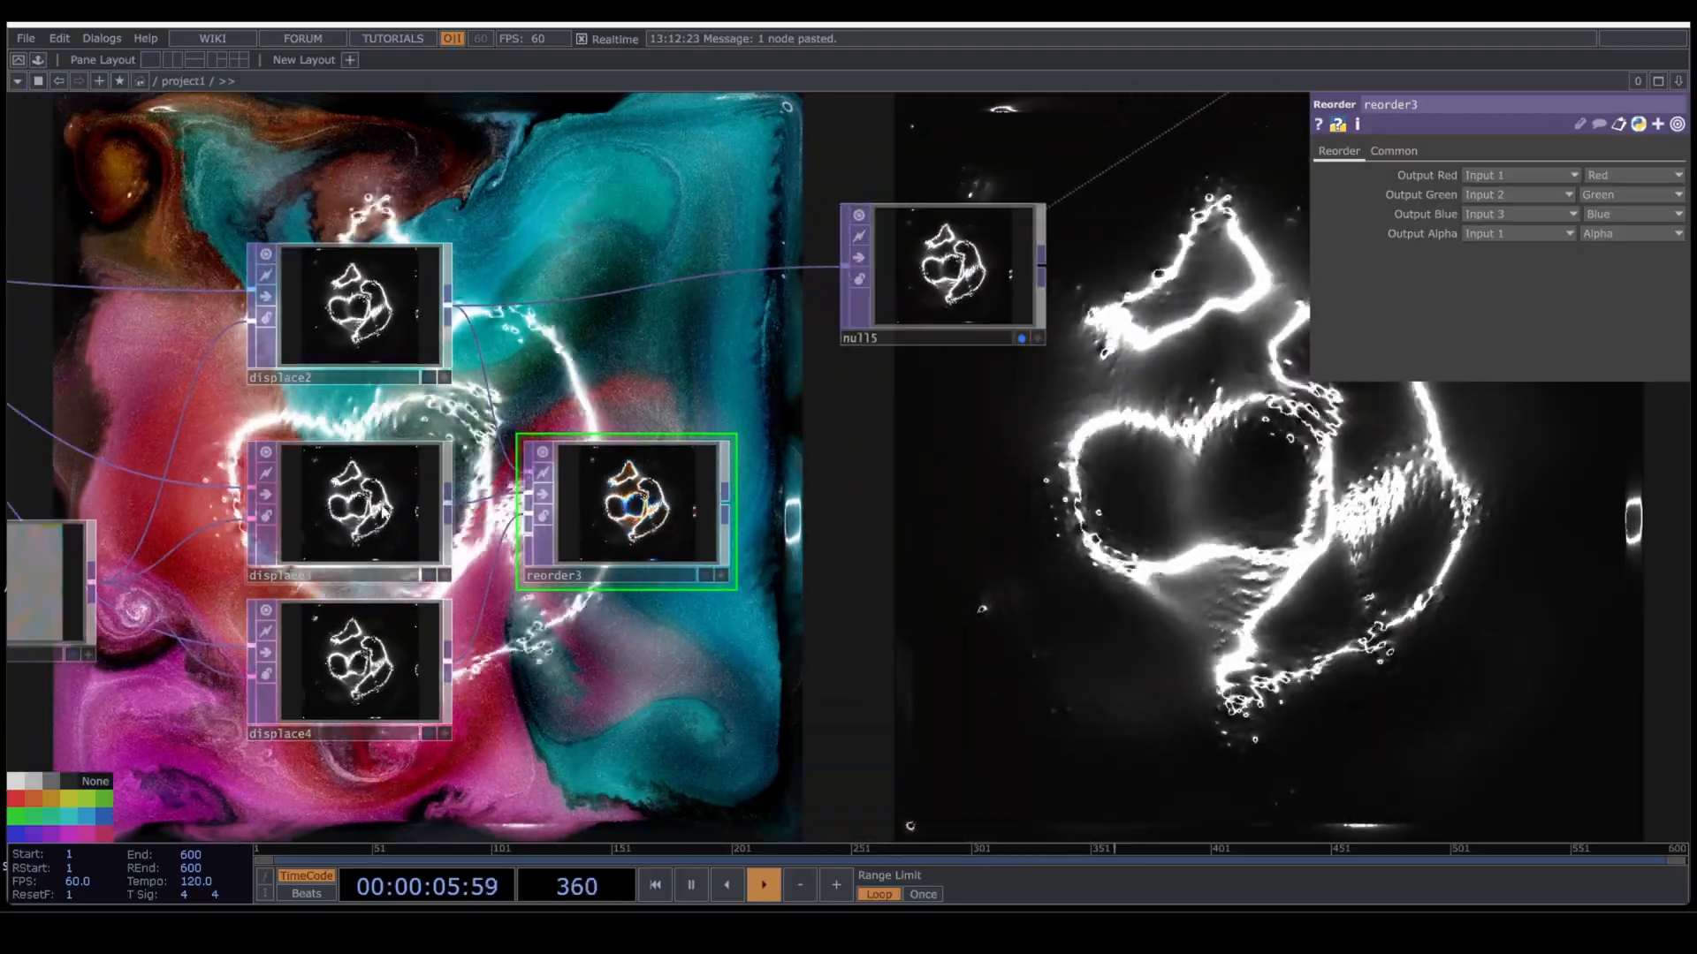
{"action": "left_click", "coordinate": [354, 503]}
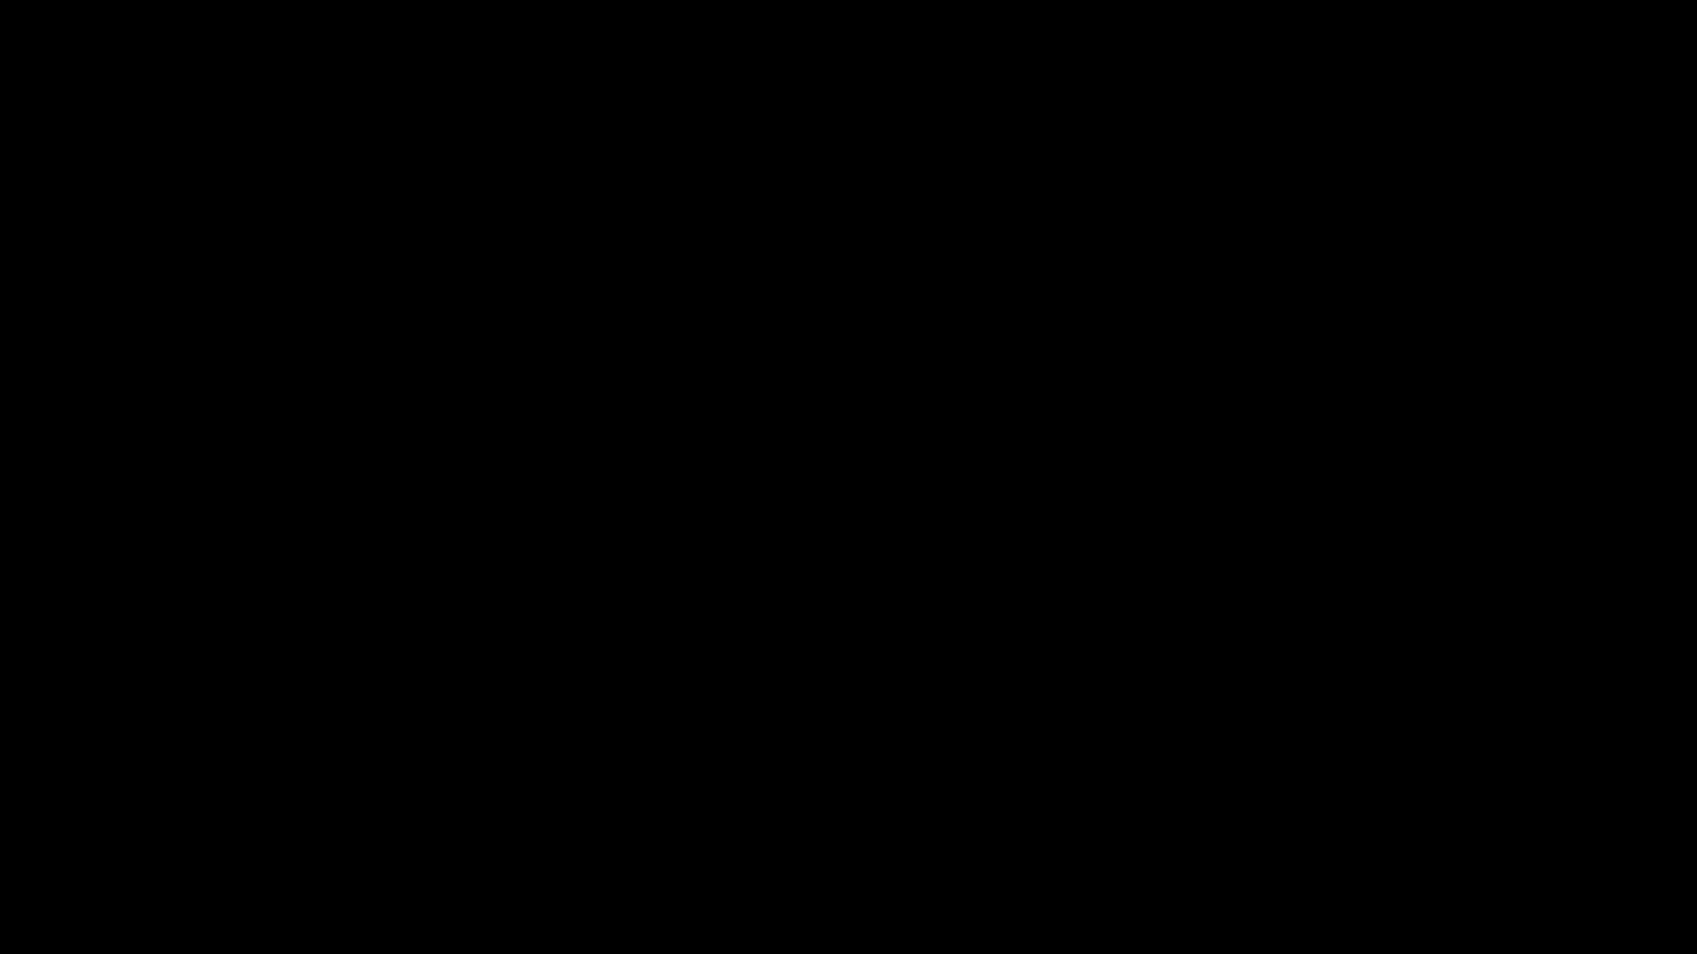